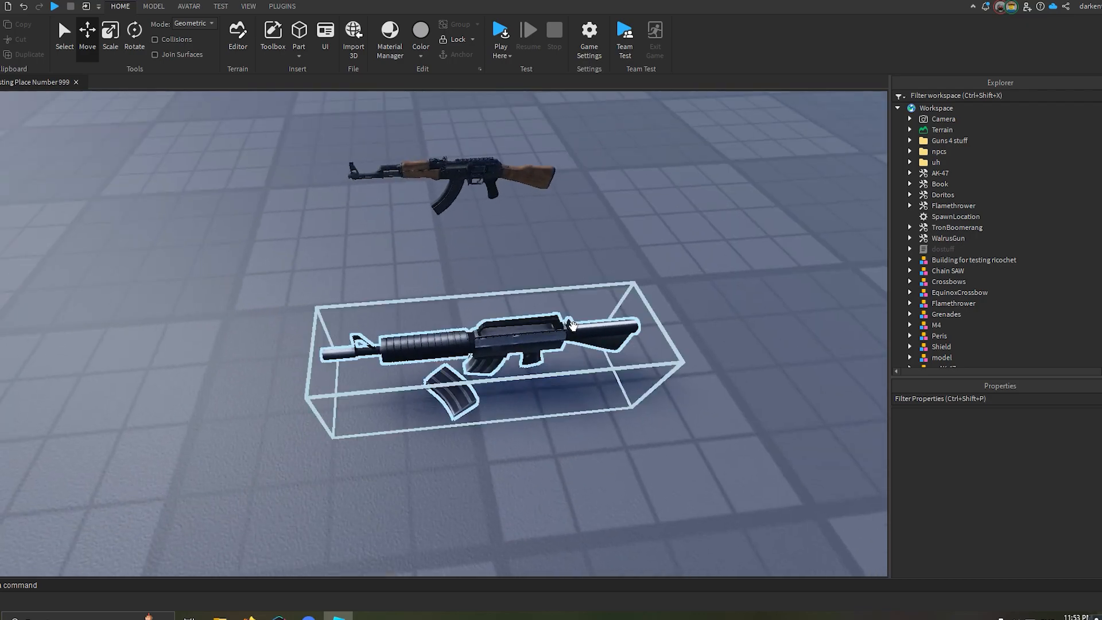
Expand the M4 model's contents and delete its Spare Magazine.
scroll(615, 389, "up", 3)
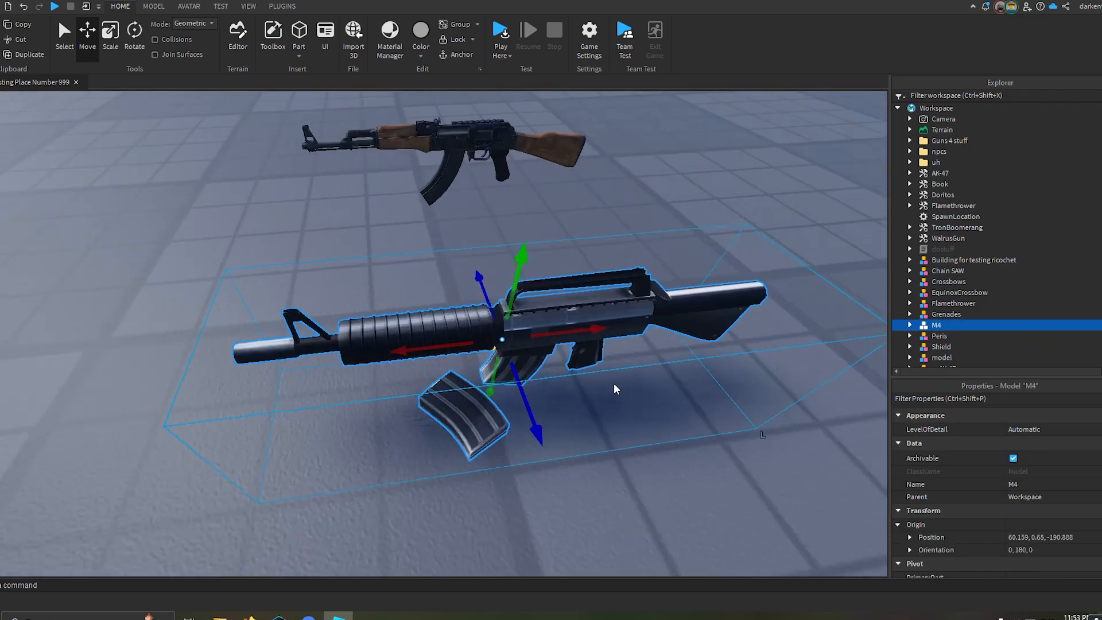
left_click(614, 389)
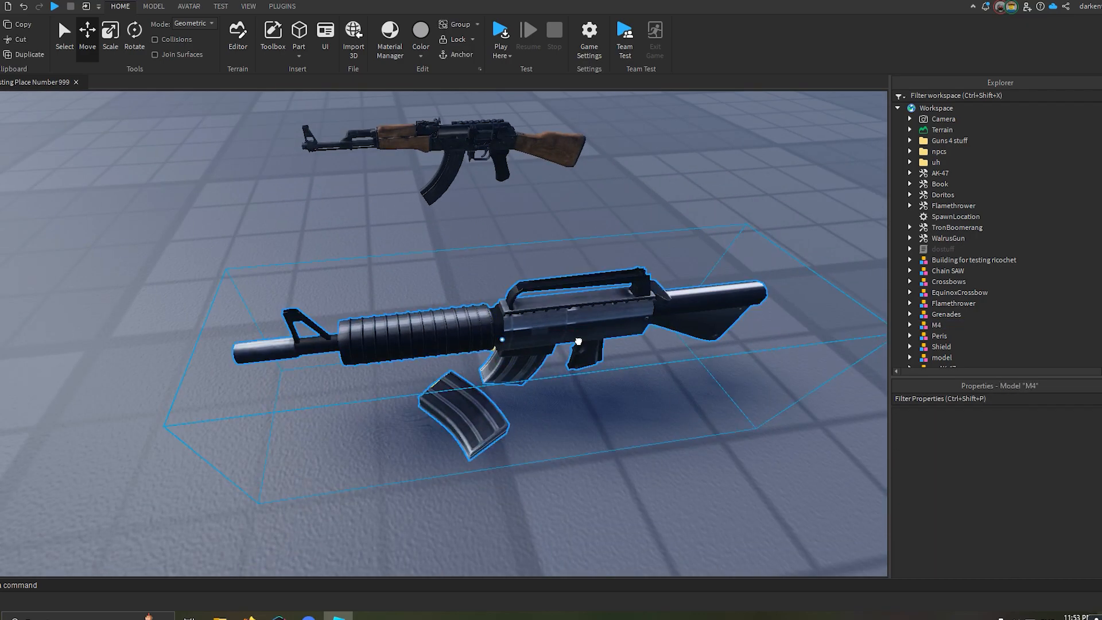
left_click(937, 325)
scroll(964, 241, "down", 2)
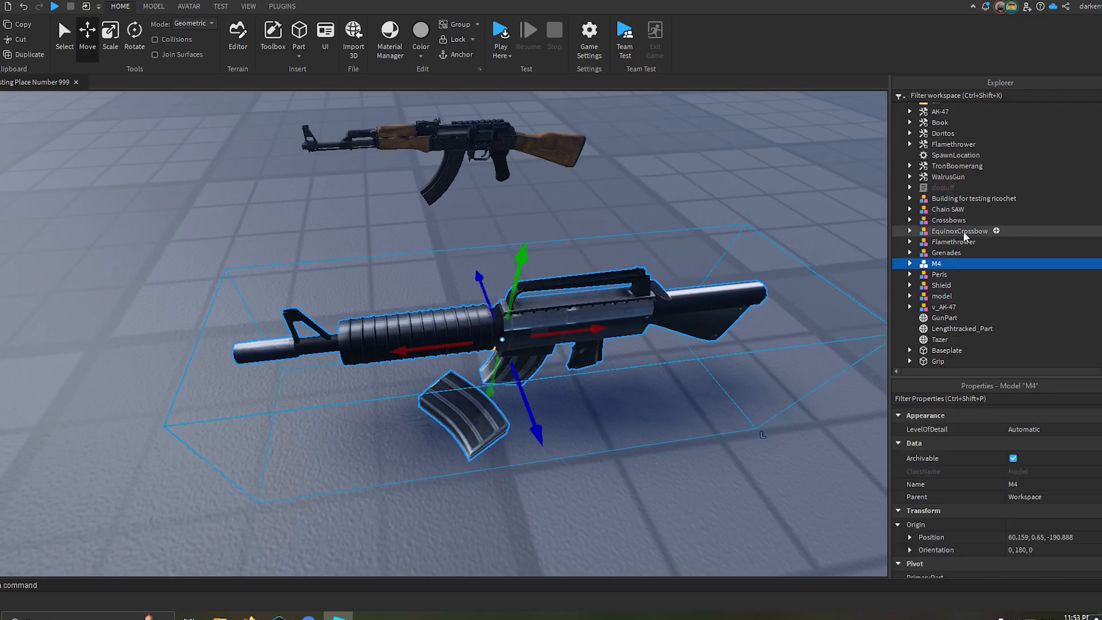
left_click(910, 264)
scroll(947, 241, "down", 2)
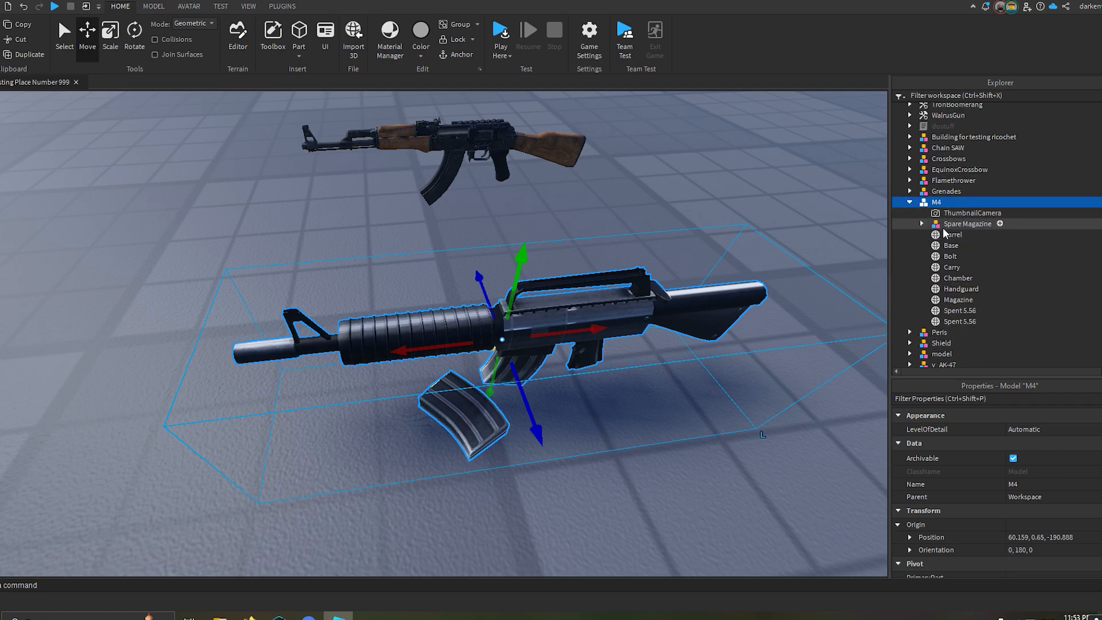
left_click(939, 227)
right_click_drag(690, 398, 689, 396)
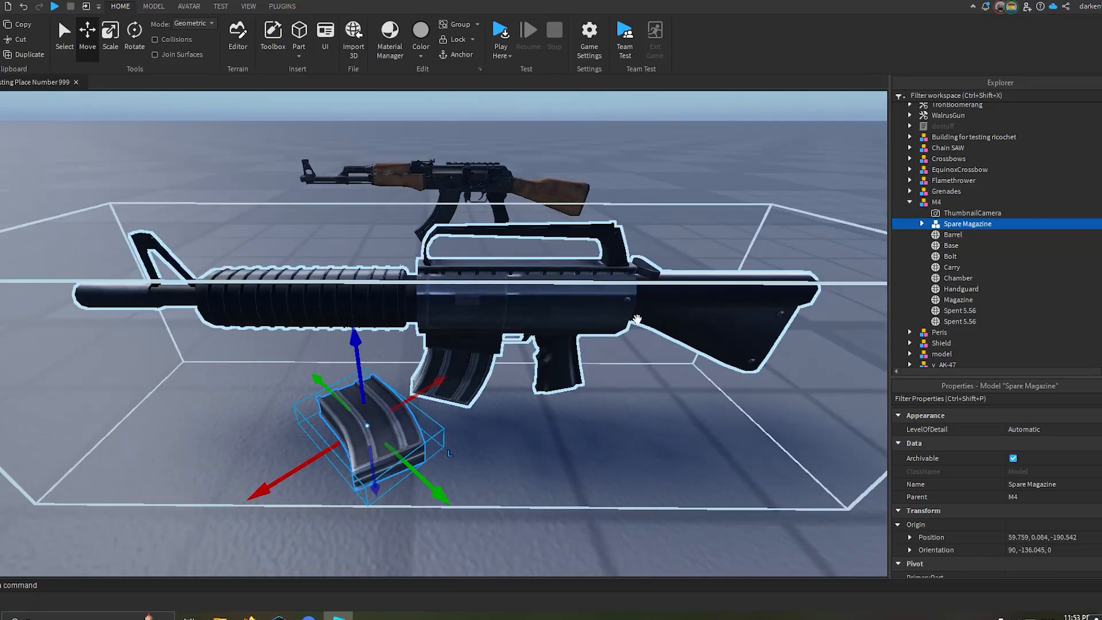
key("Delete")
Delete both Spent 5.56 casings lying beside the M4's magazine.
key("a")
right_click_drag(599, 302, 600, 302)
left_click(367, 450)
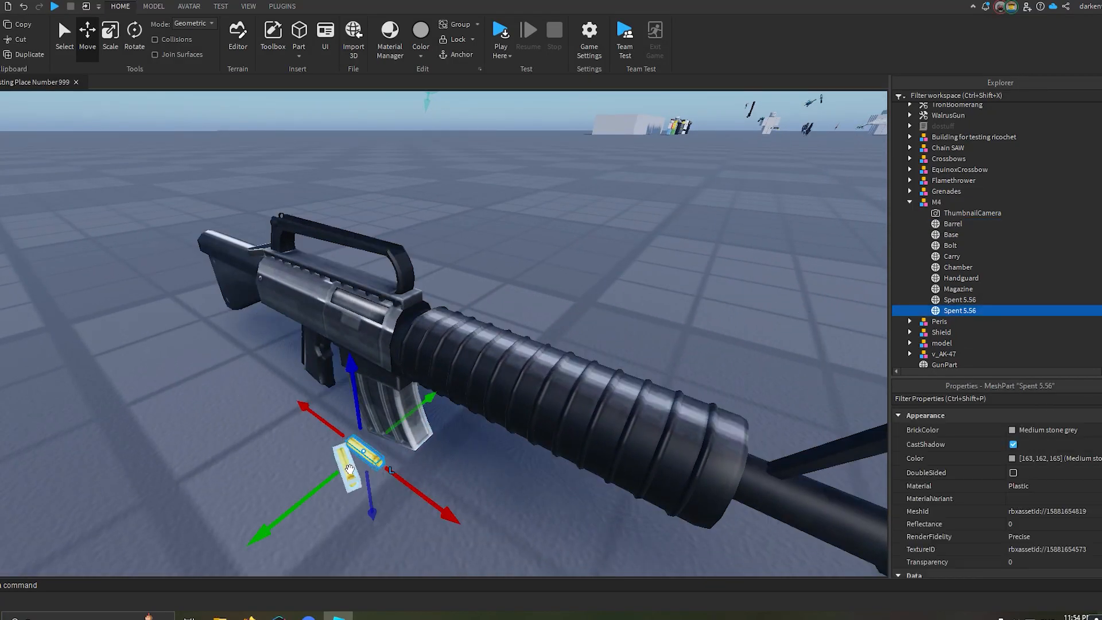
key("ctrl+1")
right_click_drag(491, 471, 490, 472)
left_click(361, 498, "ctrl+alt")
right_click_drag(591, 497, 591, 497)
key("Delete")
Delete the ThumbnailCamera from the M4 model.
right_click_drag(650, 227, 677, 252)
left_click(423, 263)
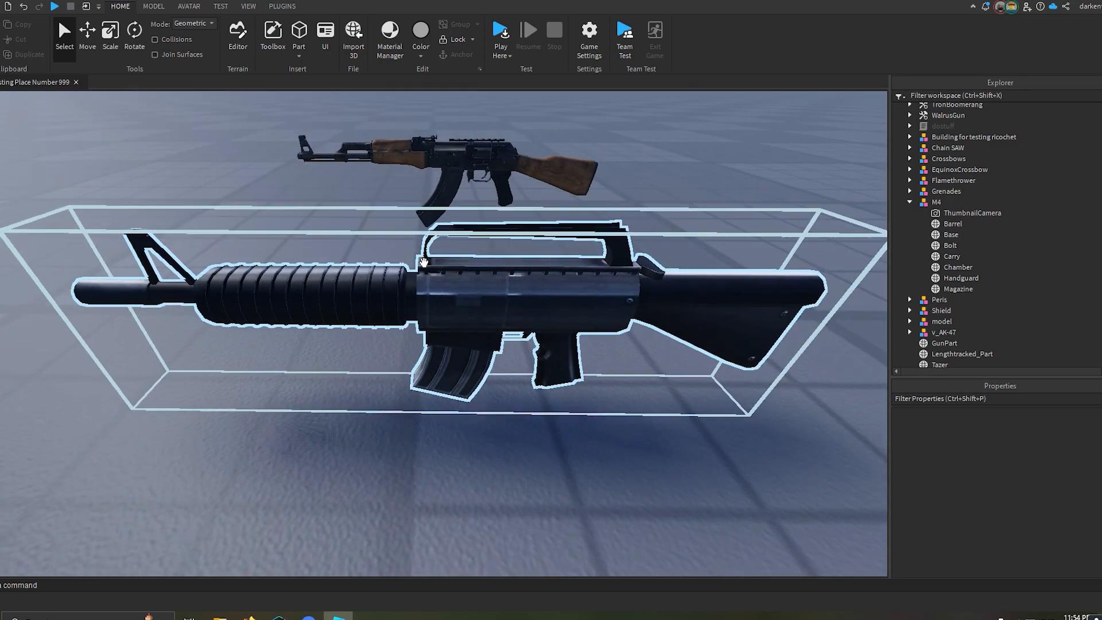
left_click(942, 215)
key("Delete")
Create Motor6D joints from the M4's Base to Barrel, Bolt, Carry, Chamber, Handguard and Magazine, with Base as Part0.
right_click_drag(529, 320, 529, 320)
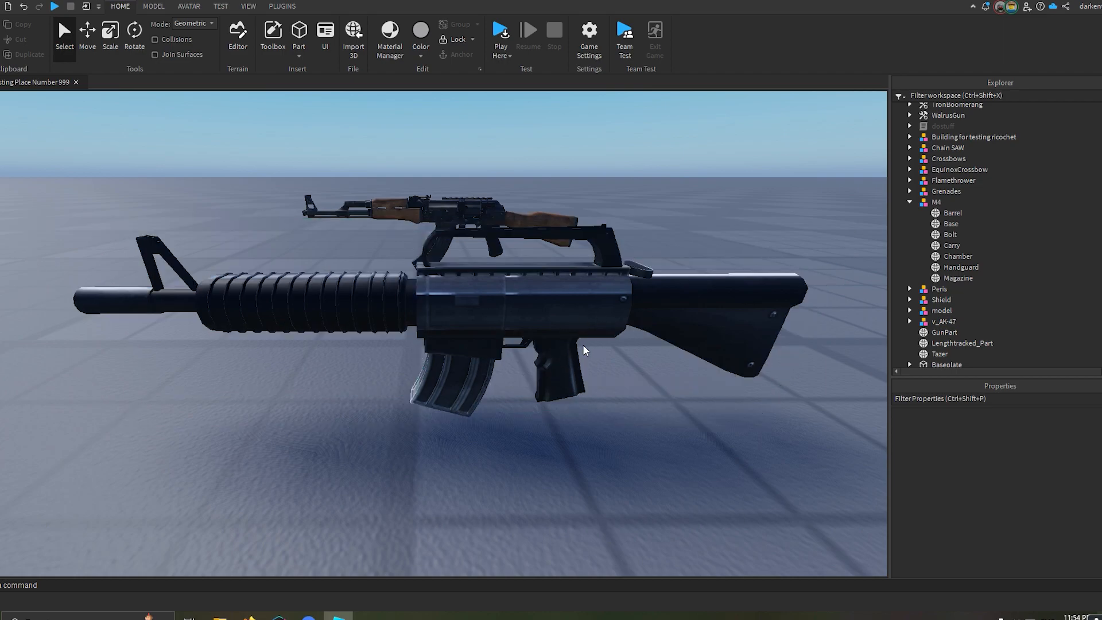
left_click(566, 315, "alt")
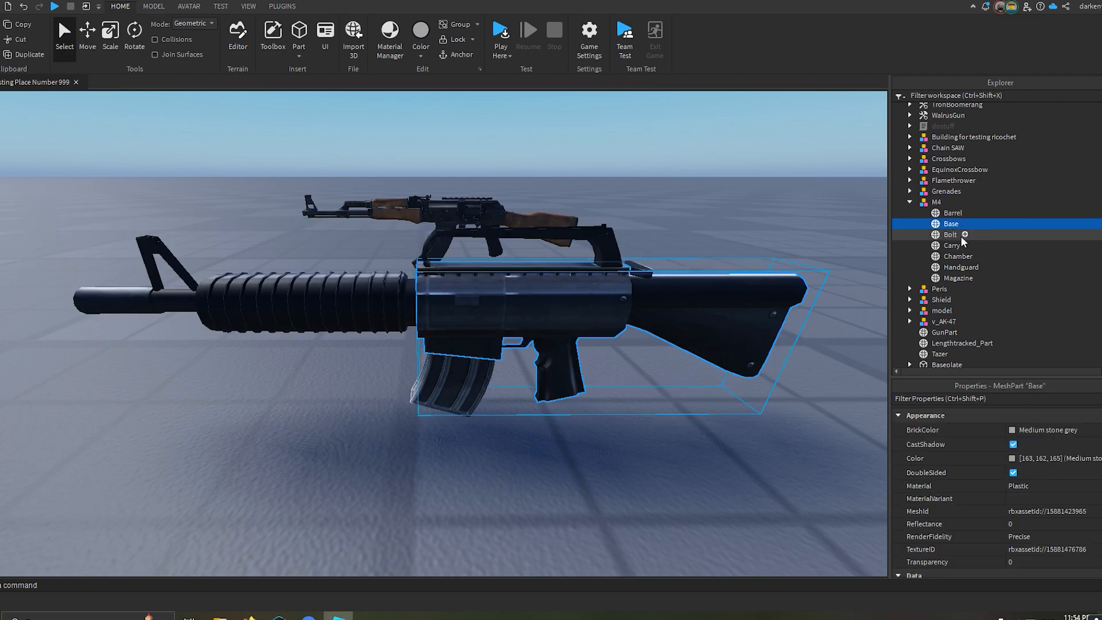
left_click(288, 7)
left_click(341, 57)
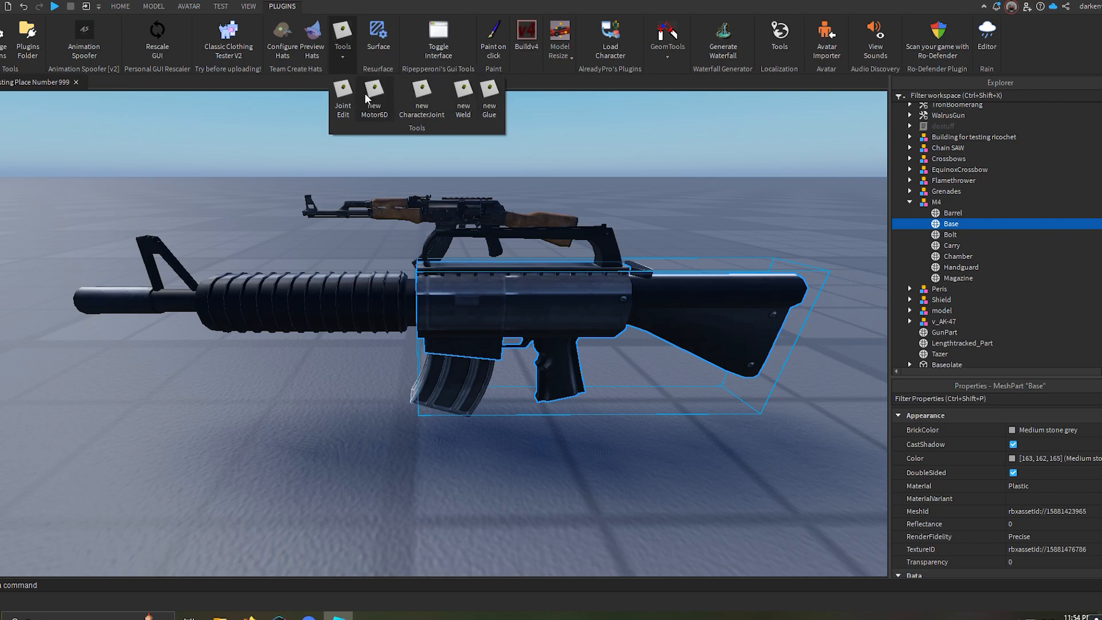
left_click(944, 226)
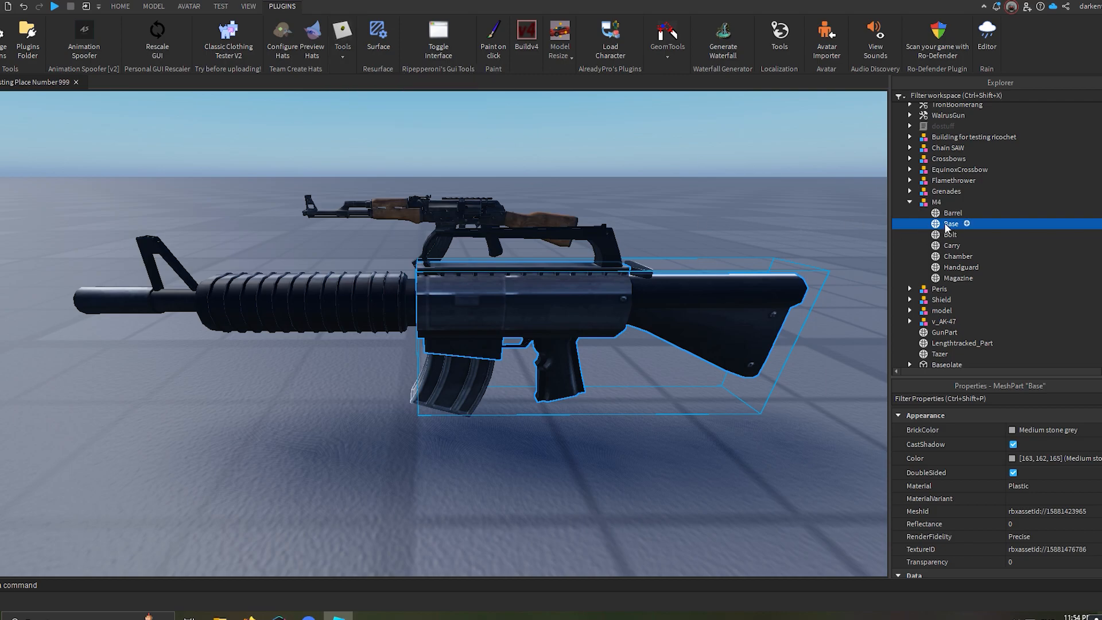
left_click(944, 215, "ctrl")
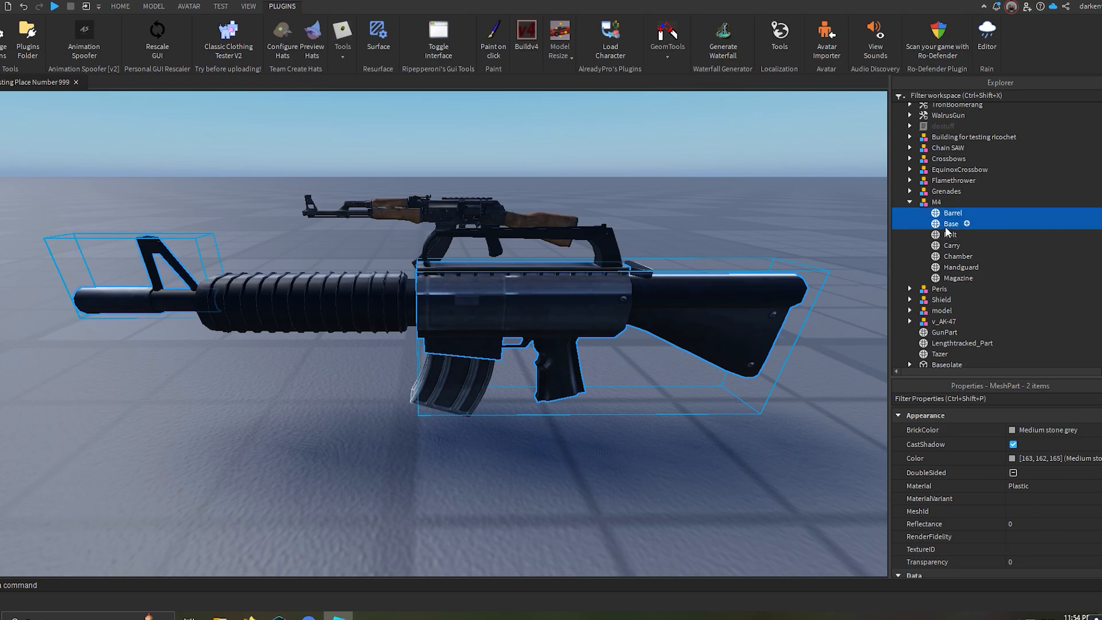
left_click(946, 235, "ctrl")
left_click(944, 246, "ctrl")
left_click(944, 257, "ctrl")
left_click(942, 268, "ctrl")
left_click(943, 278, "ctrl")
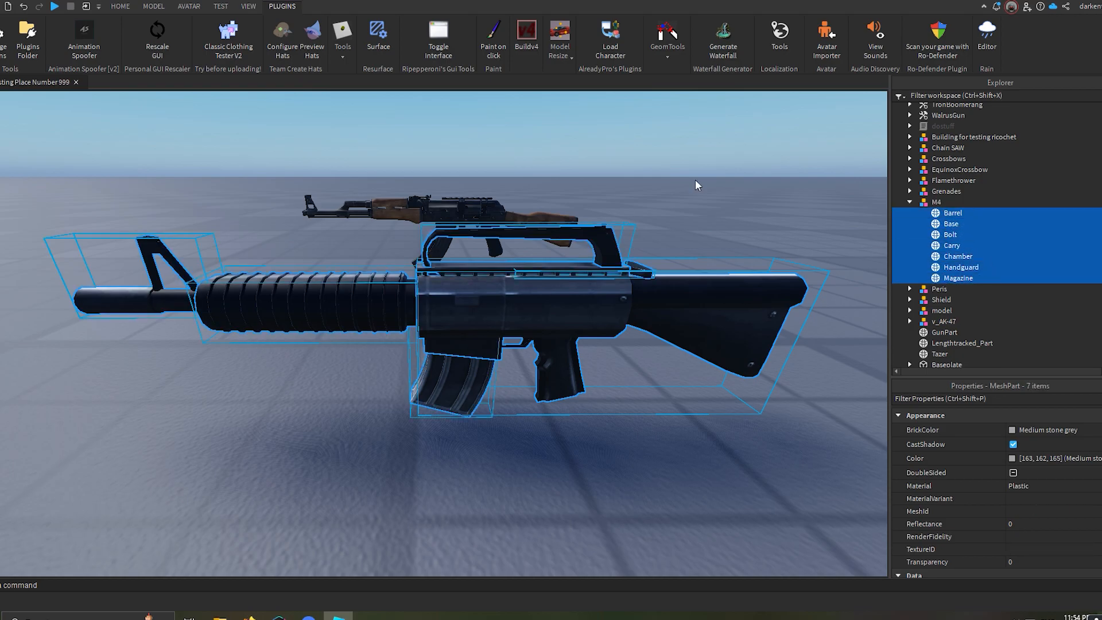
left_click(342, 52)
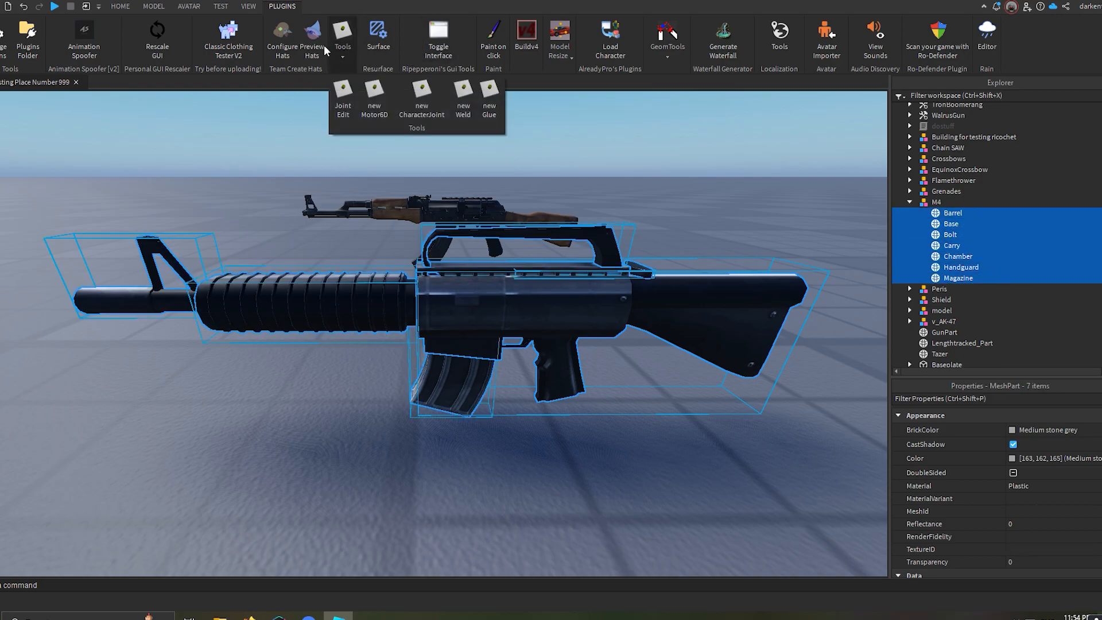
left_click(375, 97)
scroll(1036, 528, "down", 1)
scroll(993, 459, "down", 2)
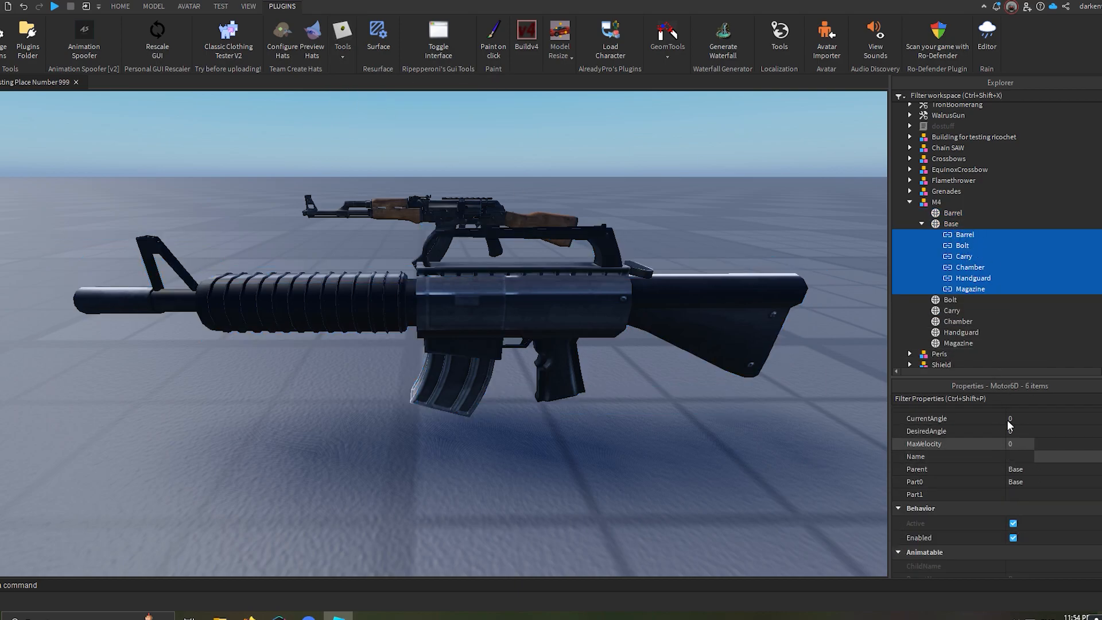
Turn off CanCollide, CanQuery and CanTouch for all seven M4 mesh parts and make them Massless.
left_click(922, 223)
left_click(953, 213)
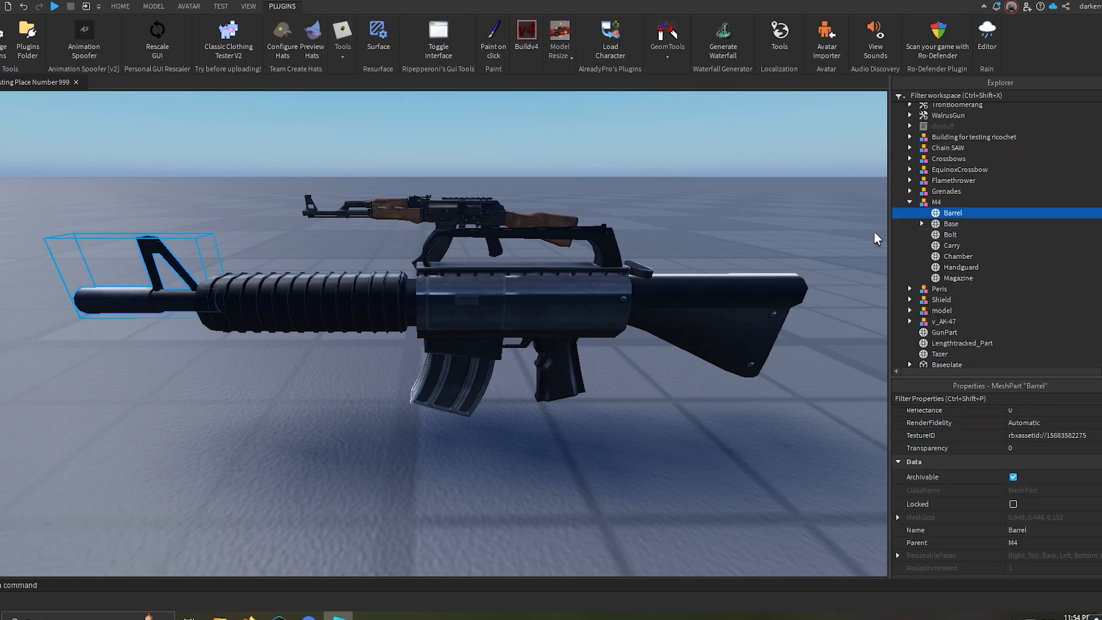
left_click(958, 277, "shift")
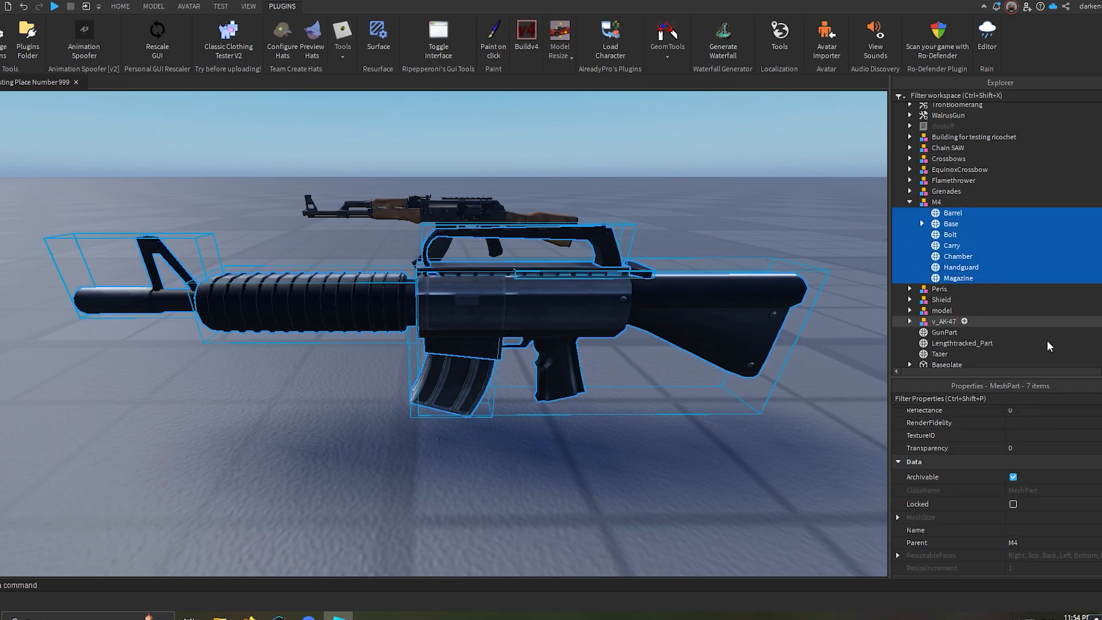
left_click(920, 216)
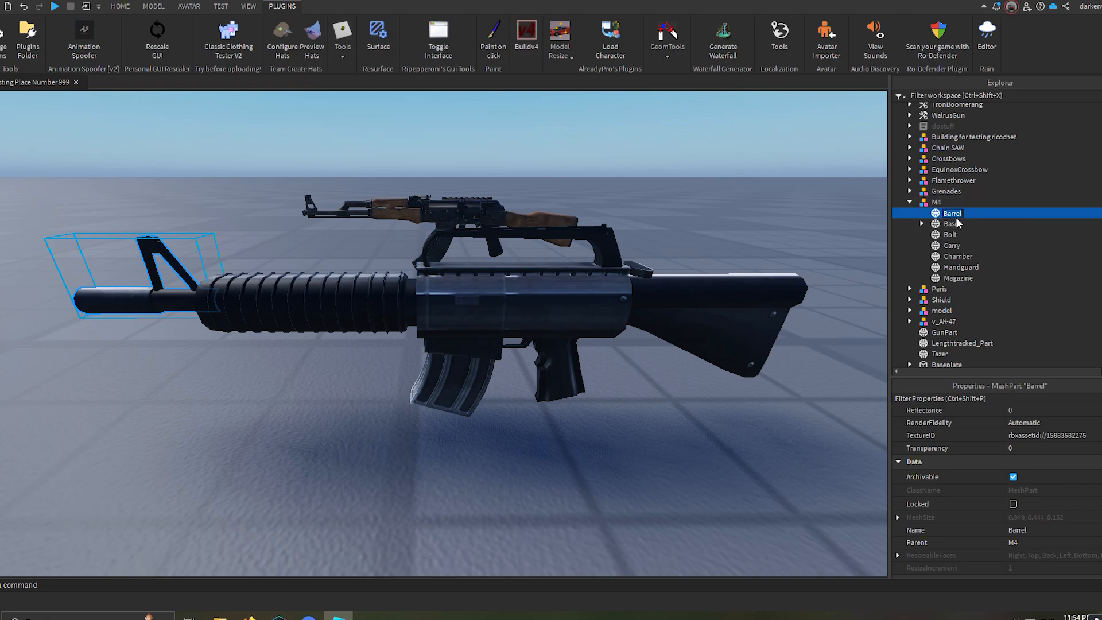
left_click(943, 280, "shift")
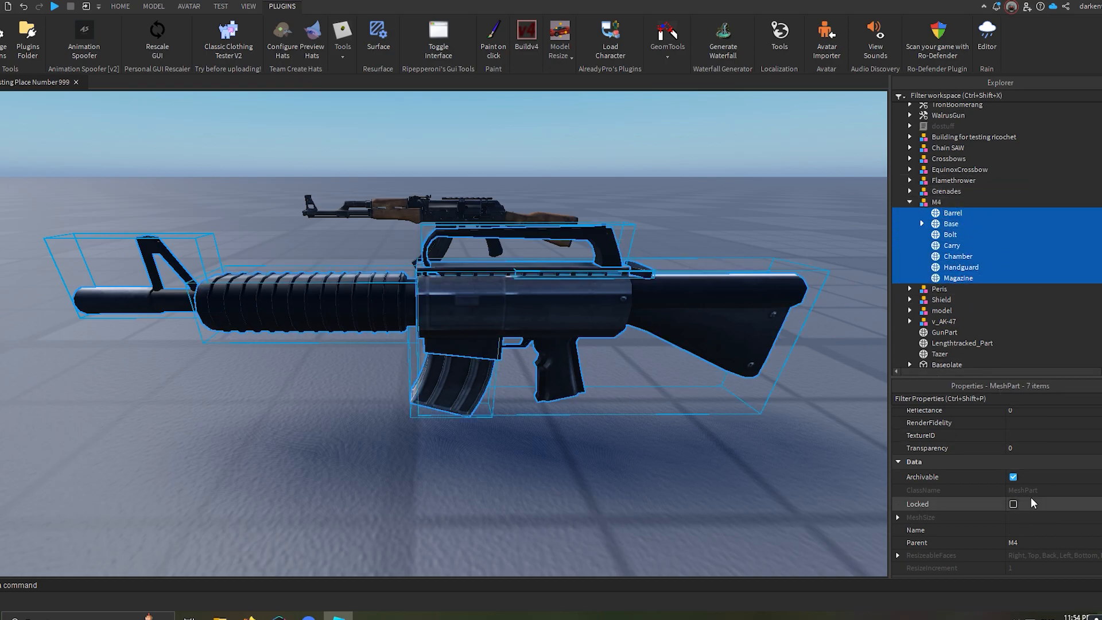
scroll(1028, 488, "down", 5)
left_click(1024, 515)
left_click(1028, 531)
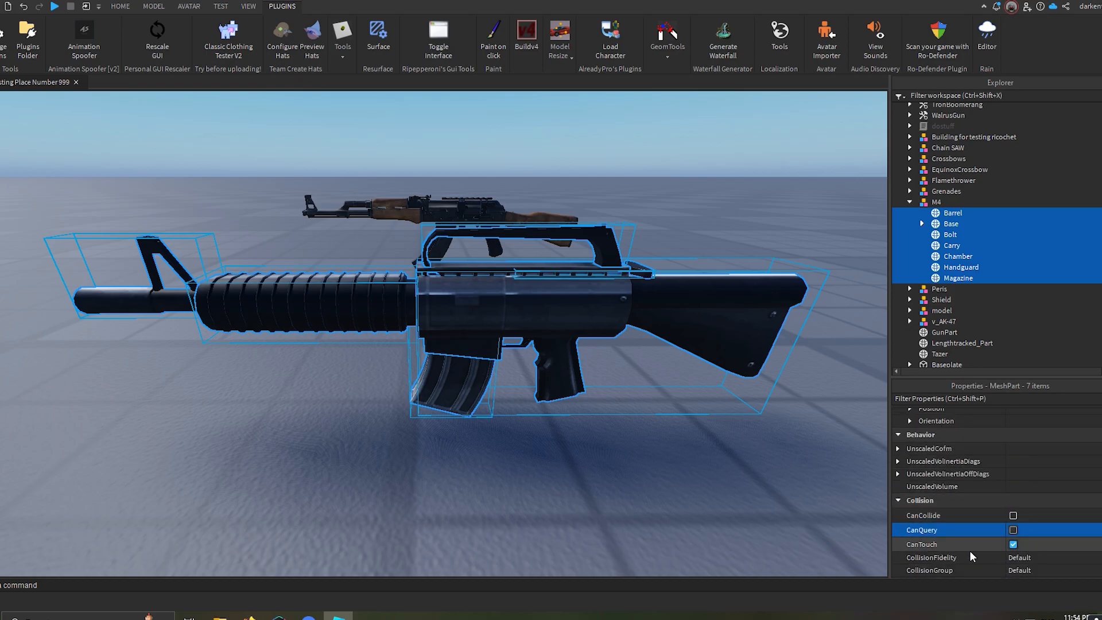
left_click(1028, 545)
scroll(1018, 485, "down", 3)
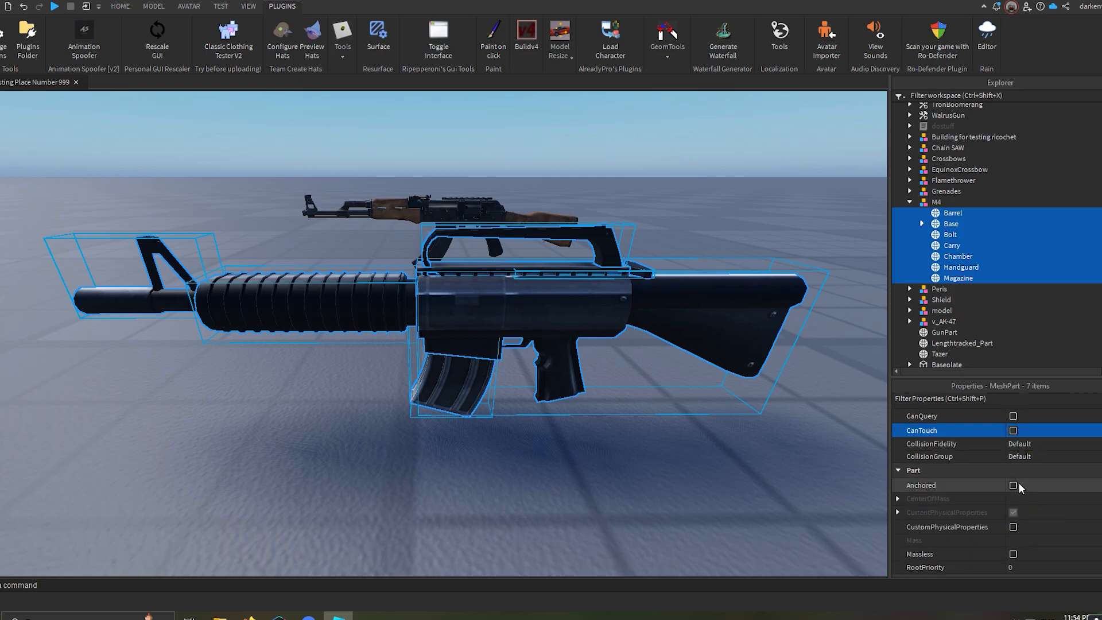
left_click(1032, 556)
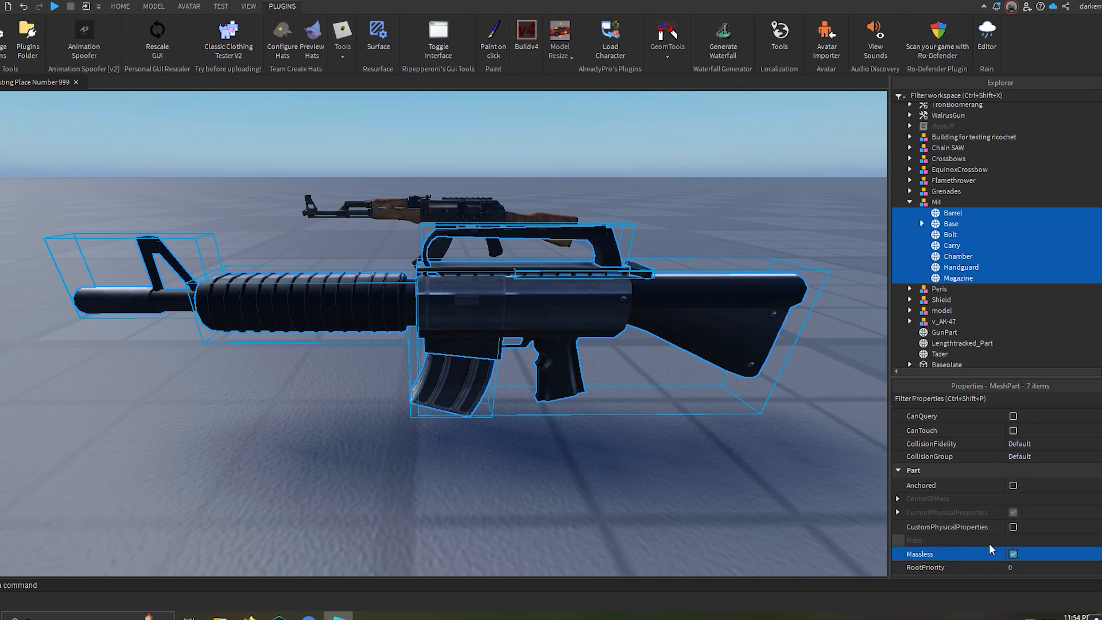
Review the collision and appearance properties of the M4 parts and check the RenderFidelity options for Bolt.
scroll(1011, 488, "up", 3)
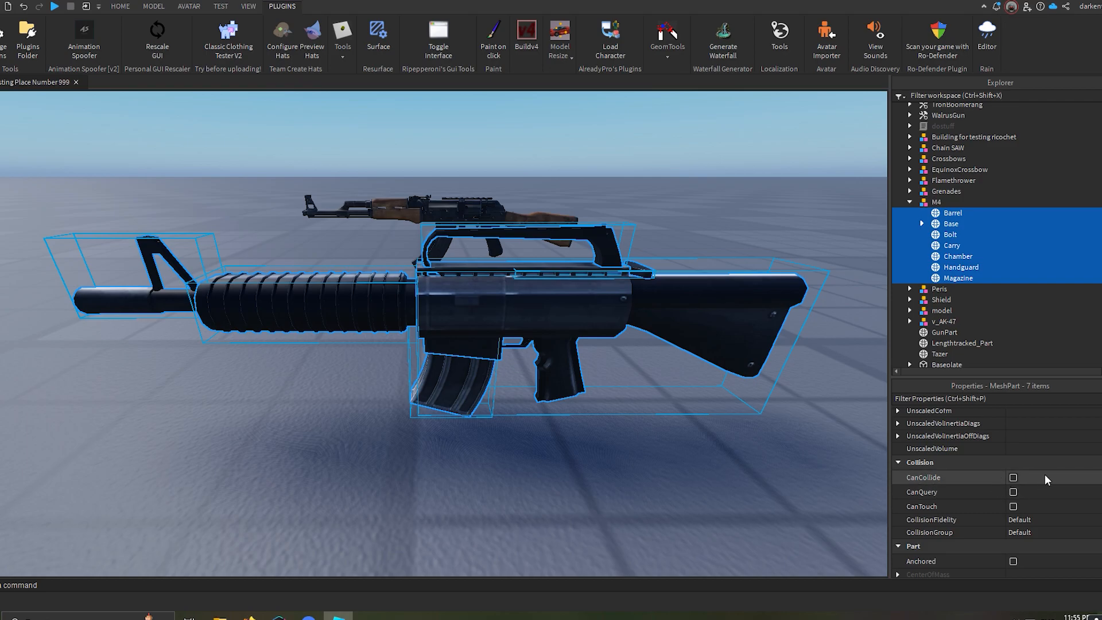
scroll(1044, 480, "up", 5)
scroll(1045, 484, "down", 5)
scroll(1018, 488, "up", 10)
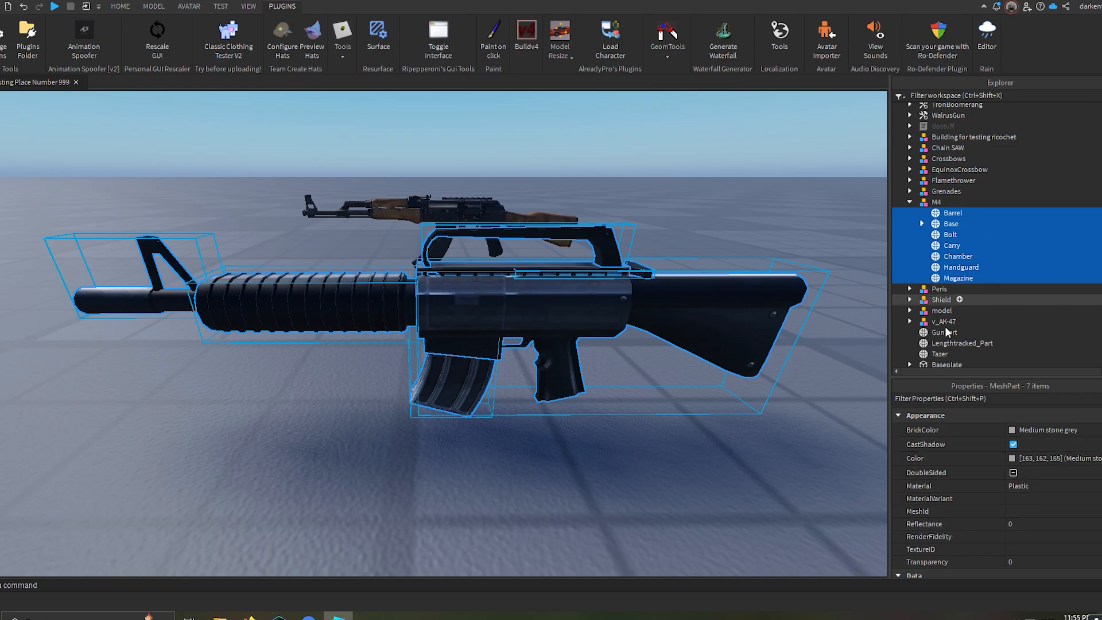
left_click(1019, 539)
left_click(954, 233)
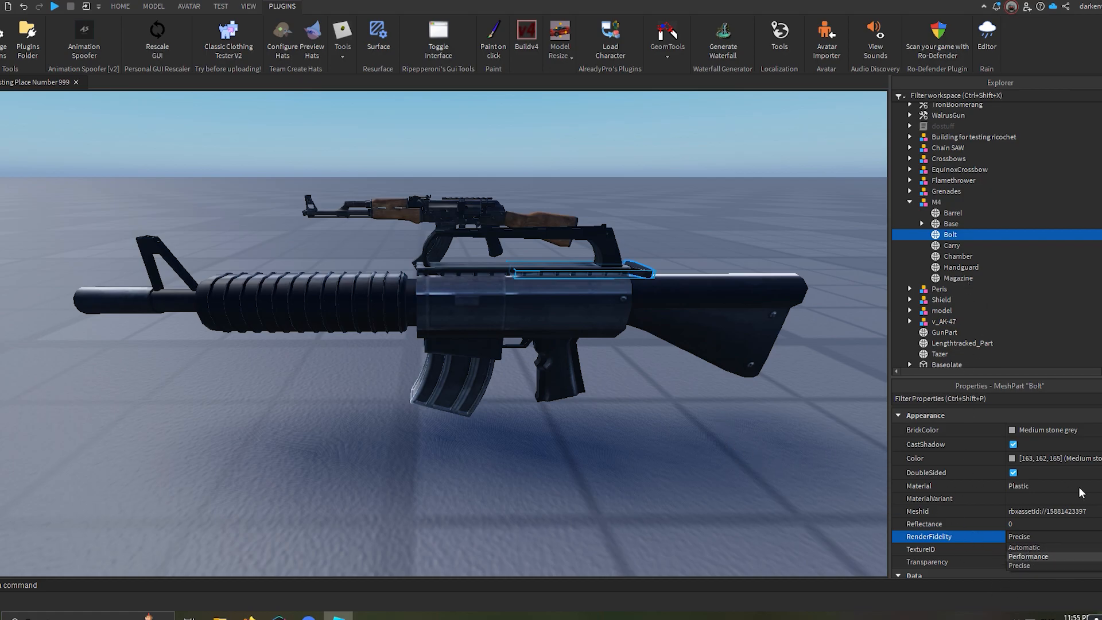
left_click(1022, 538)
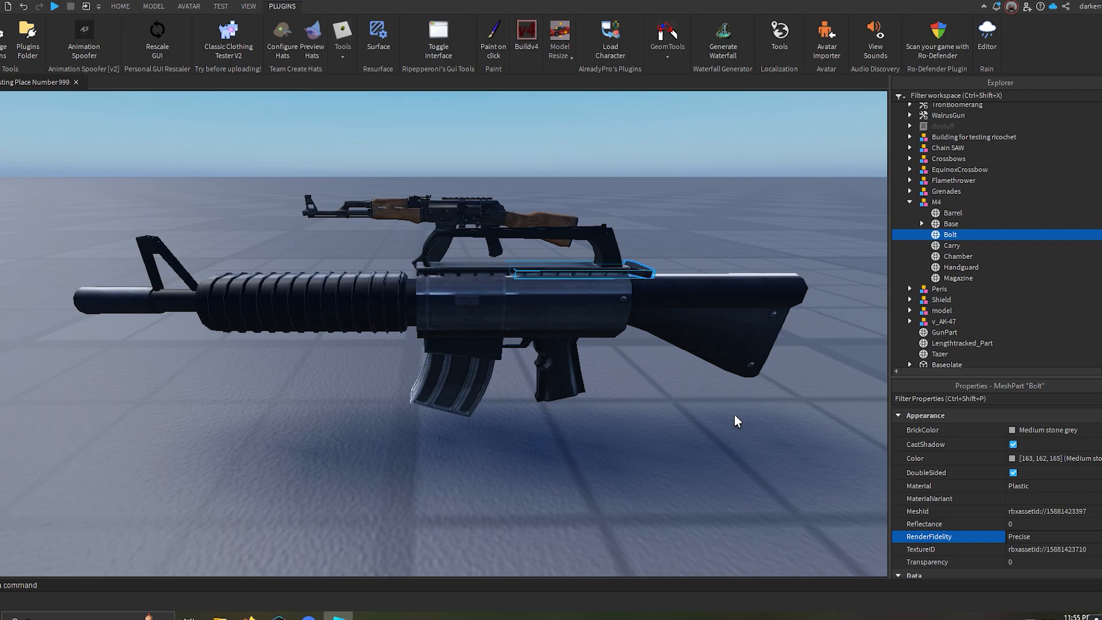
Collapse the M4 model's contents and inspect the AK-47 and M4 in the scene, leaving nothing selected.
scroll(701, 427, "up", 2)
scroll(702, 427, "down", 5)
left_click(910, 202)
scroll(581, 295, "up", 4)
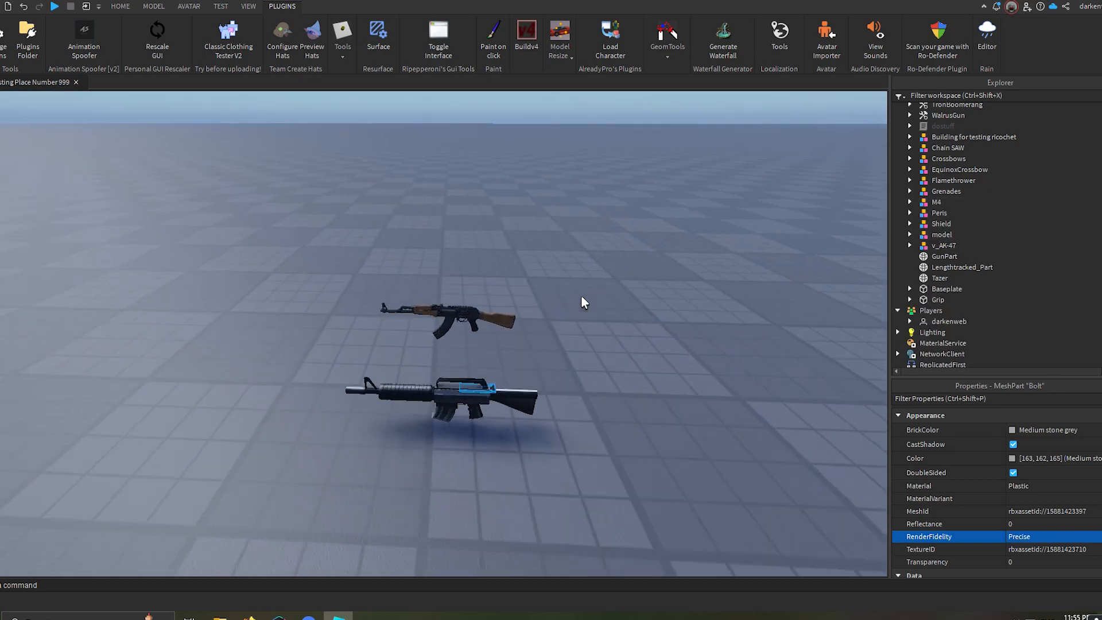
right_click_drag(557, 306, 526, 318)
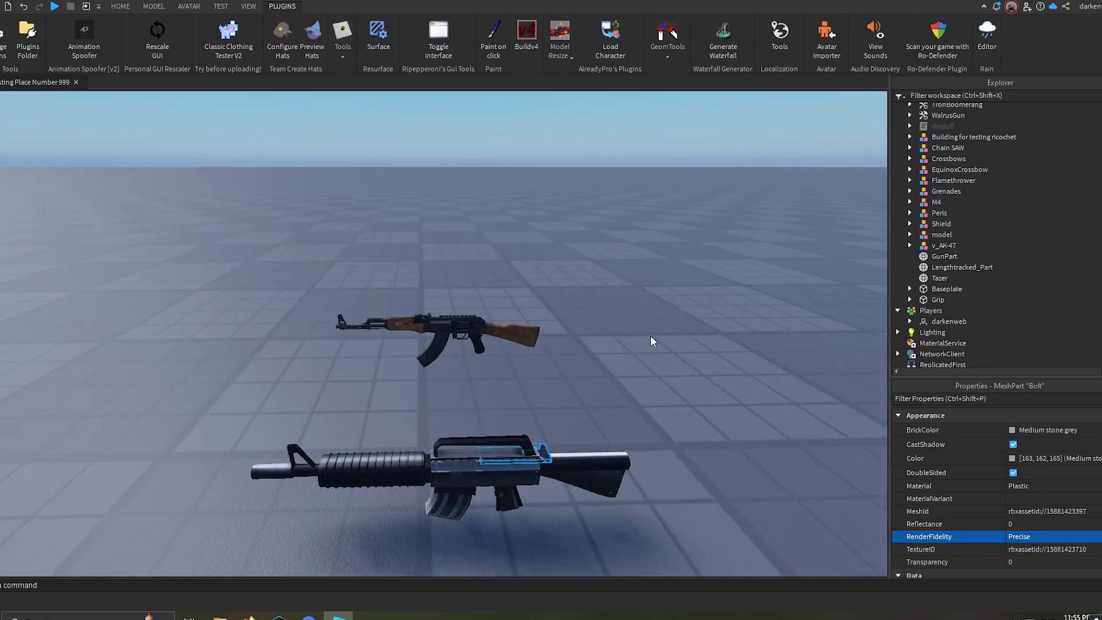
right_click_drag(651, 337, 639, 344)
scroll(646, 337, "up", 3)
scroll(646, 337, "down", 1)
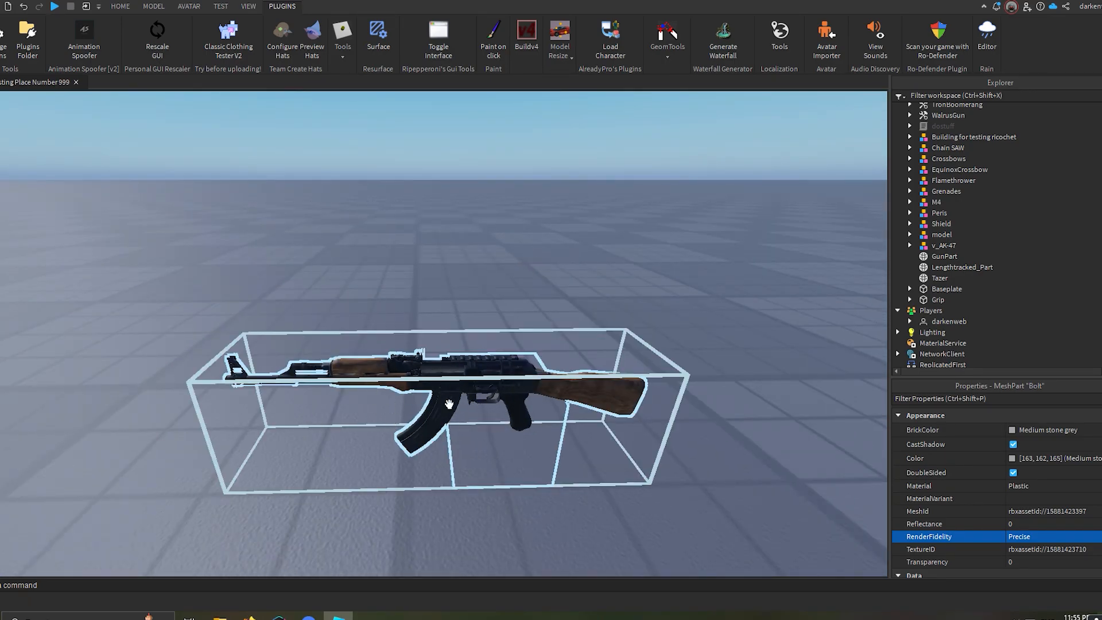
left_click(499, 396)
left_click(677, 250)
right_click_drag(675, 244, 675, 248)
scroll(675, 248, "down", 5)
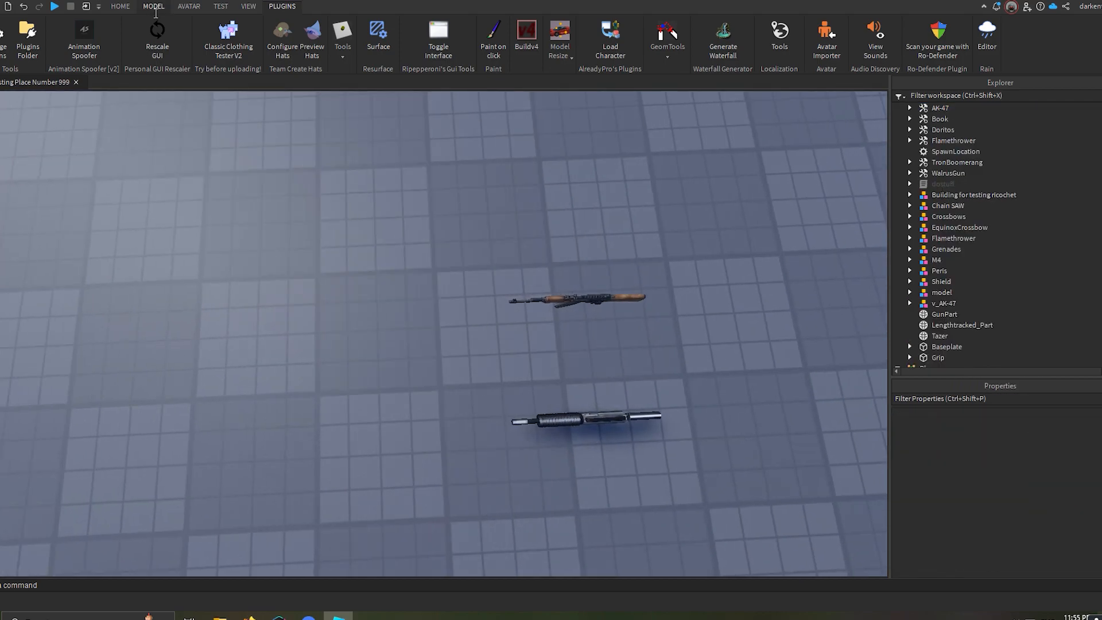
Start a play test and equip the AK-47 to view it in first person.
left_click(113, 6)
left_click(501, 32)
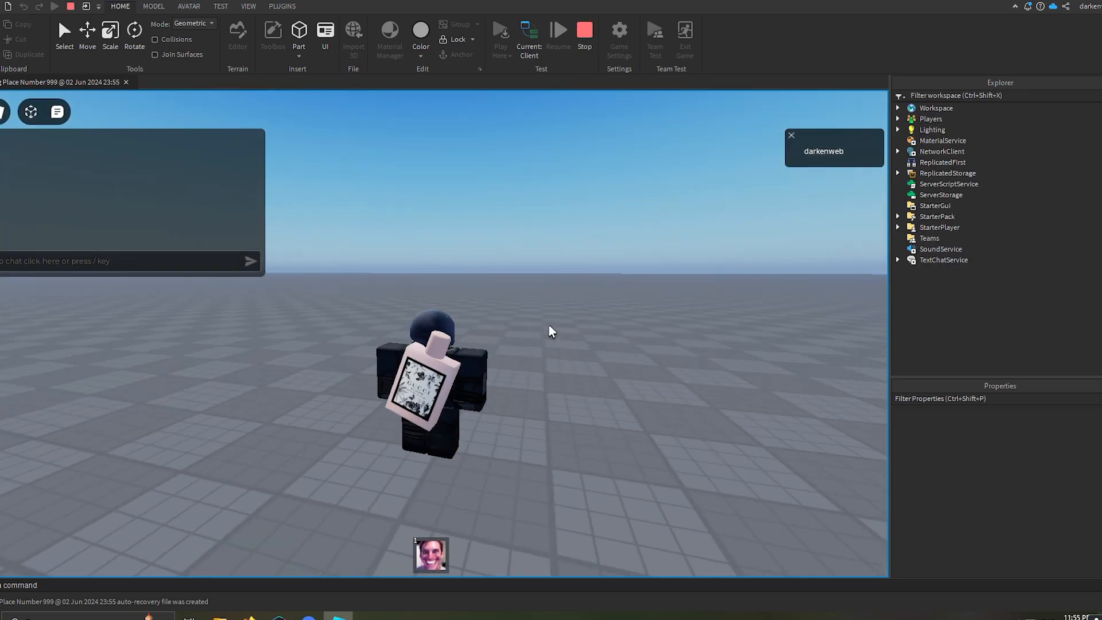
key("1")
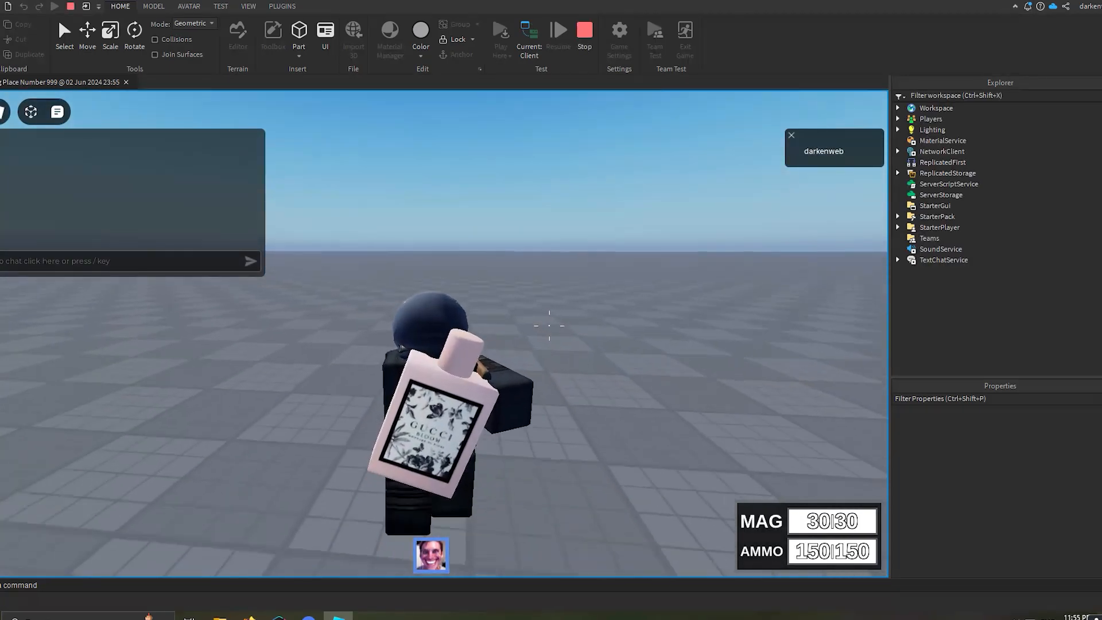
scroll(550, 325, "up", 5)
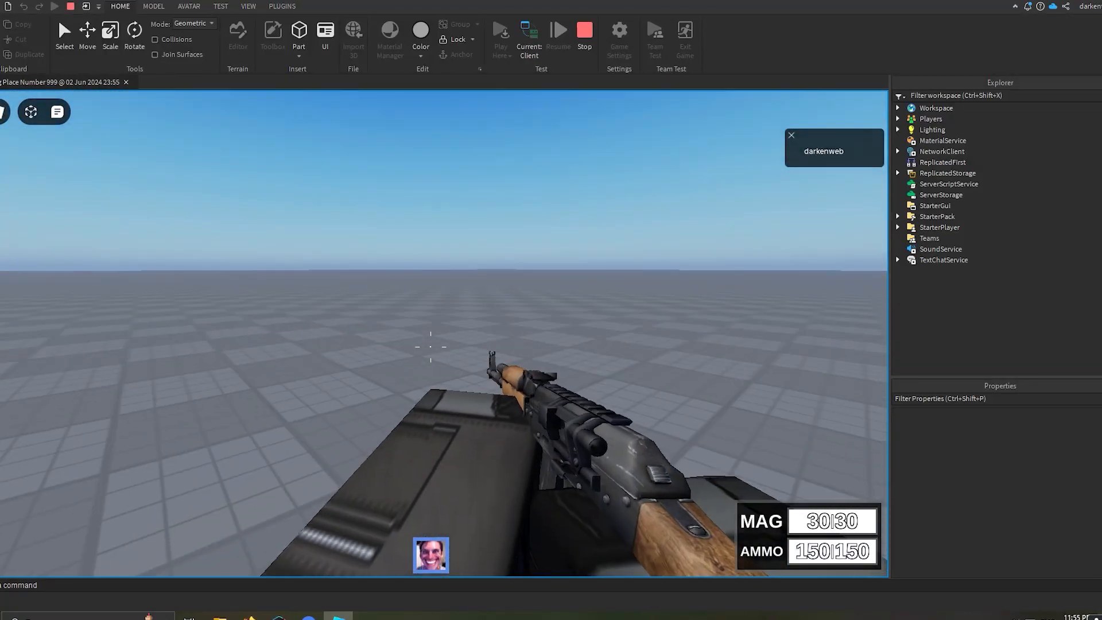
key("1")
key("1")
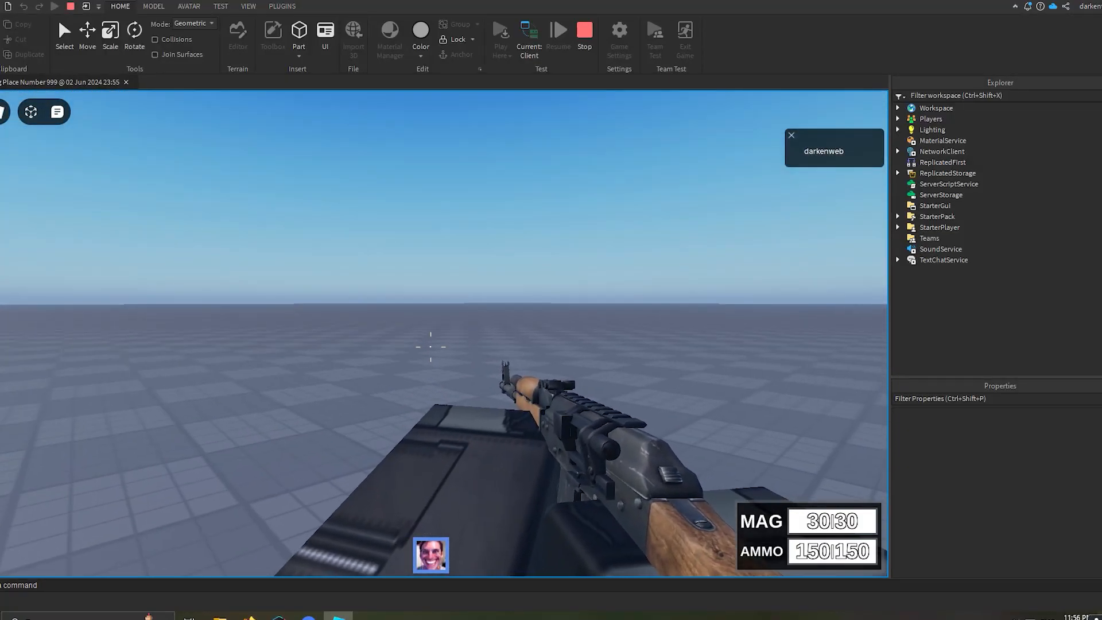
Fire the AK-47 from the third-person view and reload it.
scroll(430, 347, "down", 5)
left_click(562, 345)
left_click_drag(562, 346, 589, 365)
key("r")
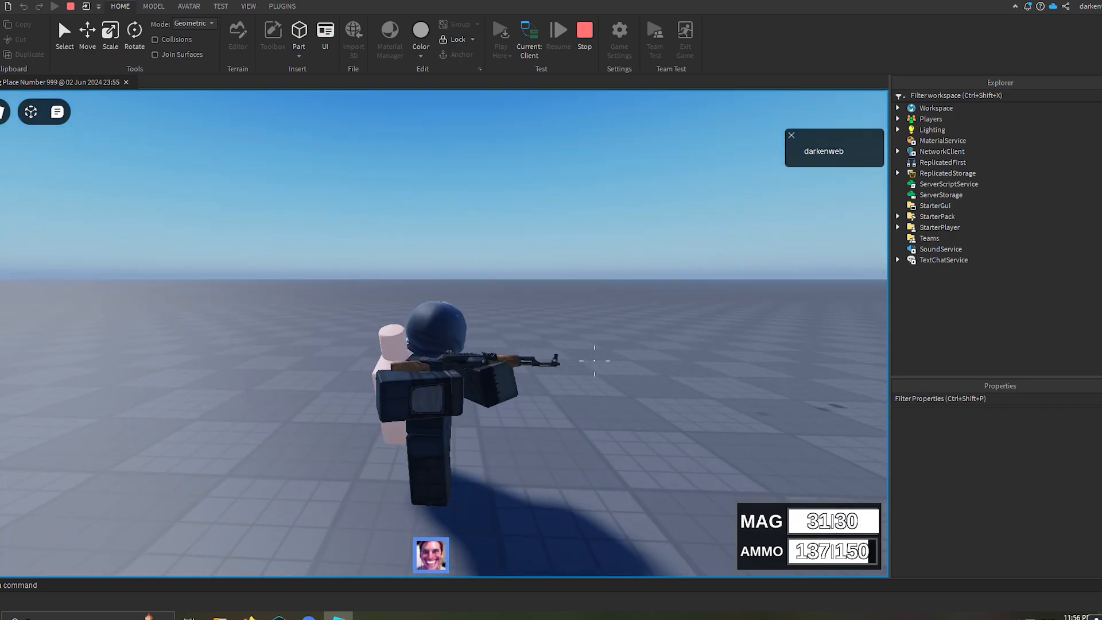
Turn the character sideways, fire the AK-47 again in third person and reload it.
left_click_drag(594, 359, 667, 353)
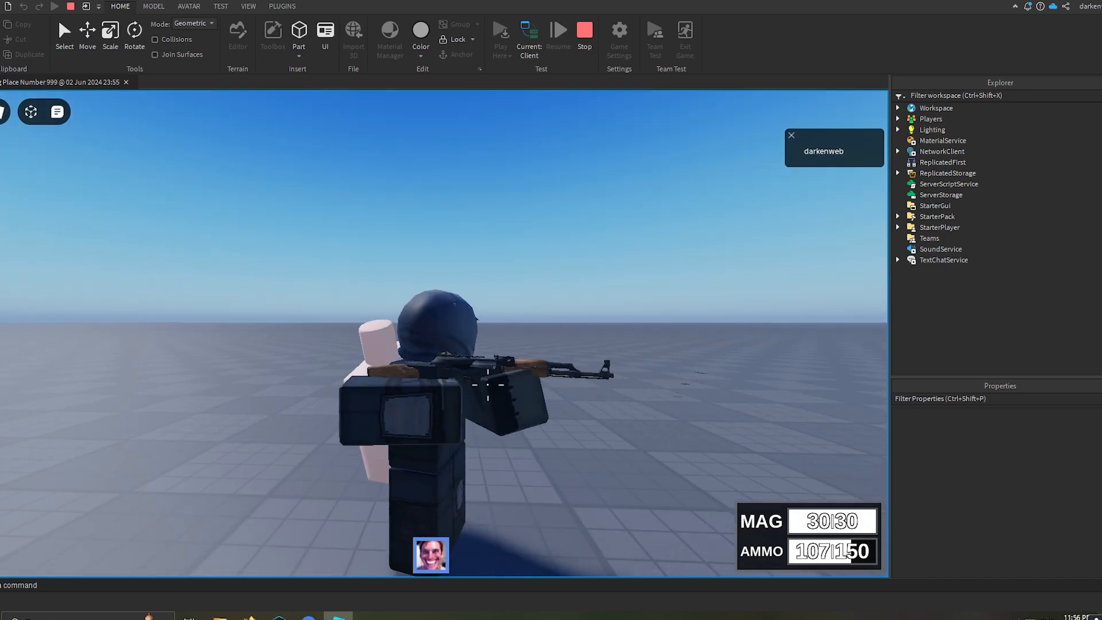
left_click(705, 368)
key("r")
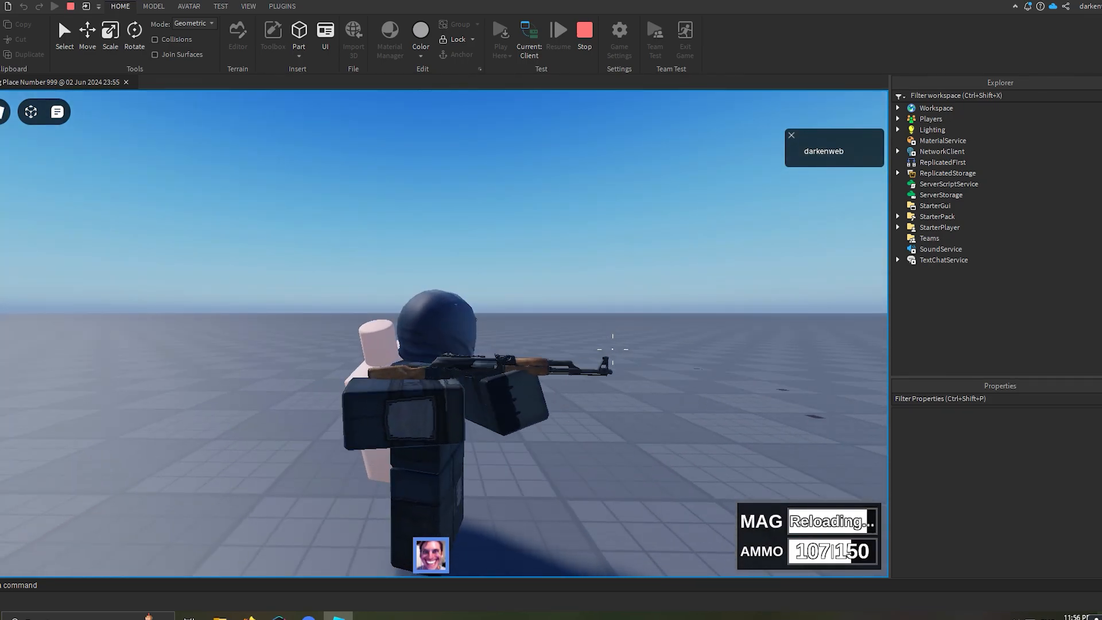
Fire and reload the AK-47 in first person, and stop the play test.
scroll(449, 368, "up", 5)
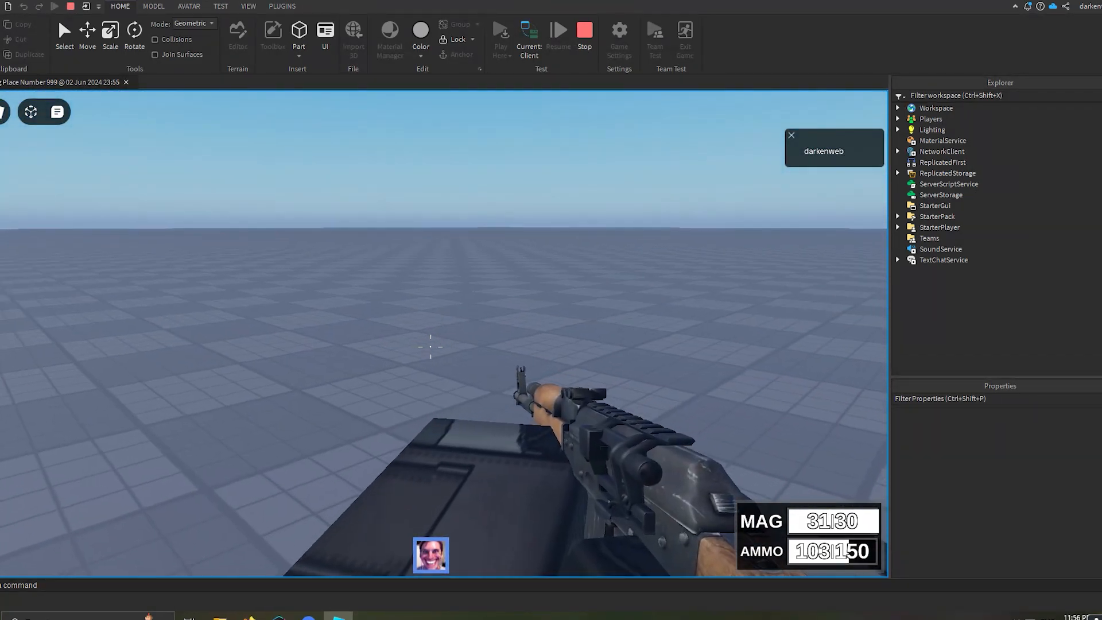
left_click(431, 346)
left_click(431, 346)
left_click(431, 347)
key("r")
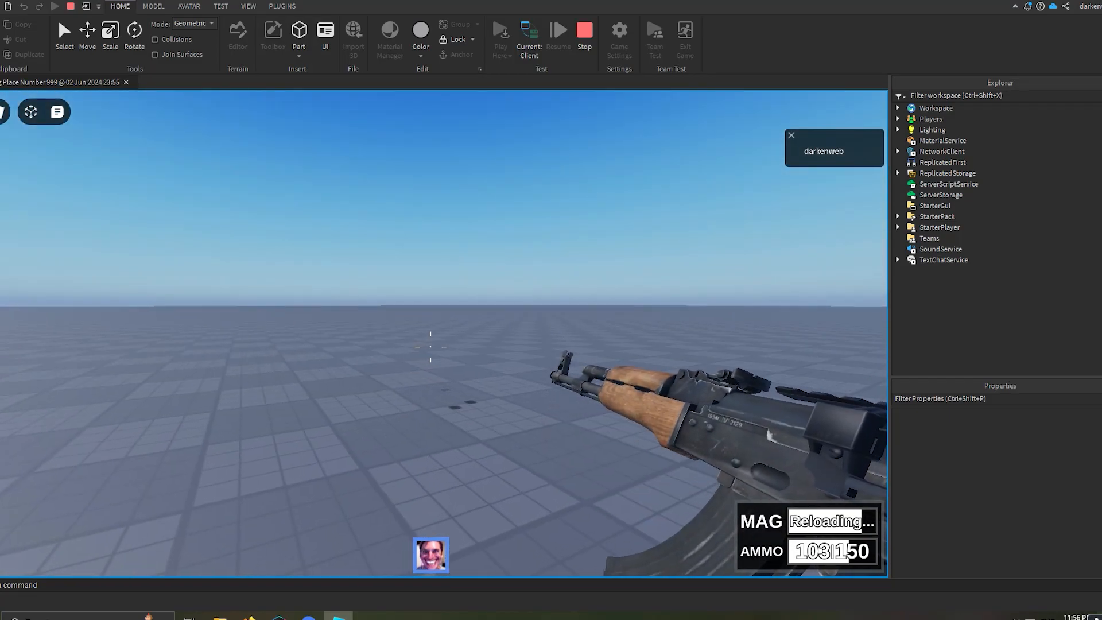
key("1")
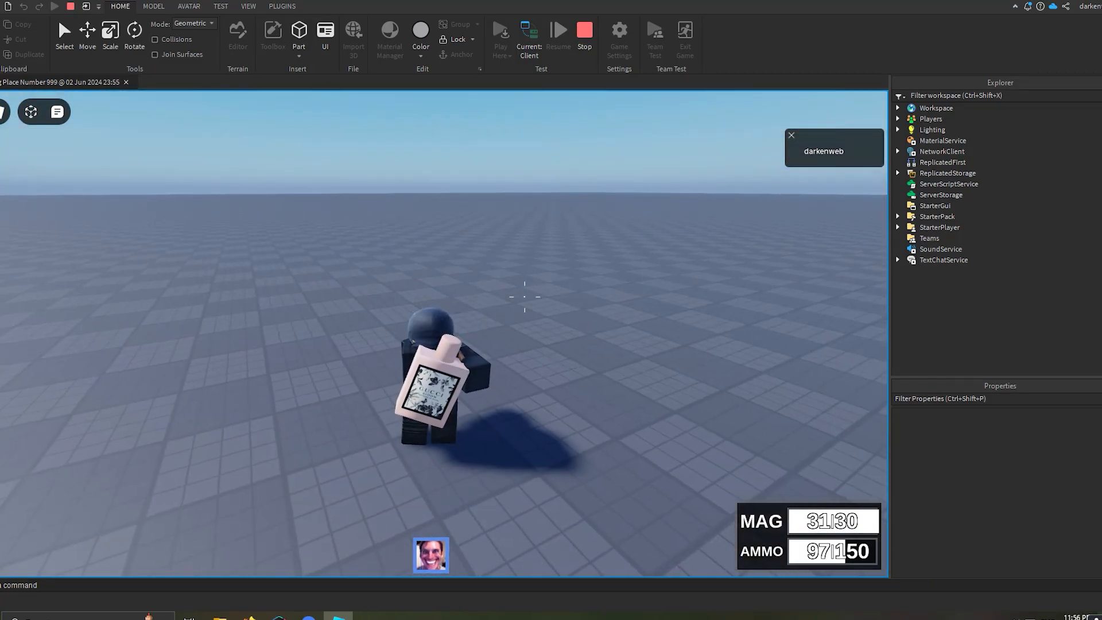
left_click(585, 47)
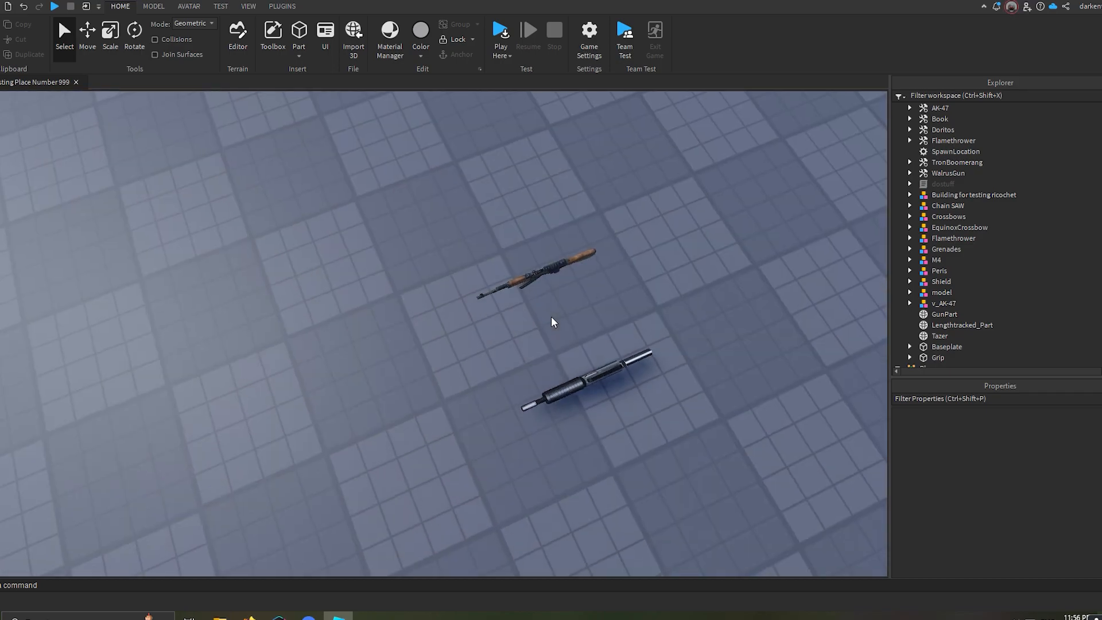
Compare the AK-47 and M4 side by side in the scene and select the AK-47 tool.
scroll(551, 318, "up", 3)
right_click_drag(551, 316, 364, 254)
left_click_drag(320, 202, 632, 348)
scroll(632, 348, "up", 2)
left_click(632, 348)
scroll(590, 335, "up", 2)
right_click_drag(590, 335, 584, 353)
scroll(585, 359, "down", 3)
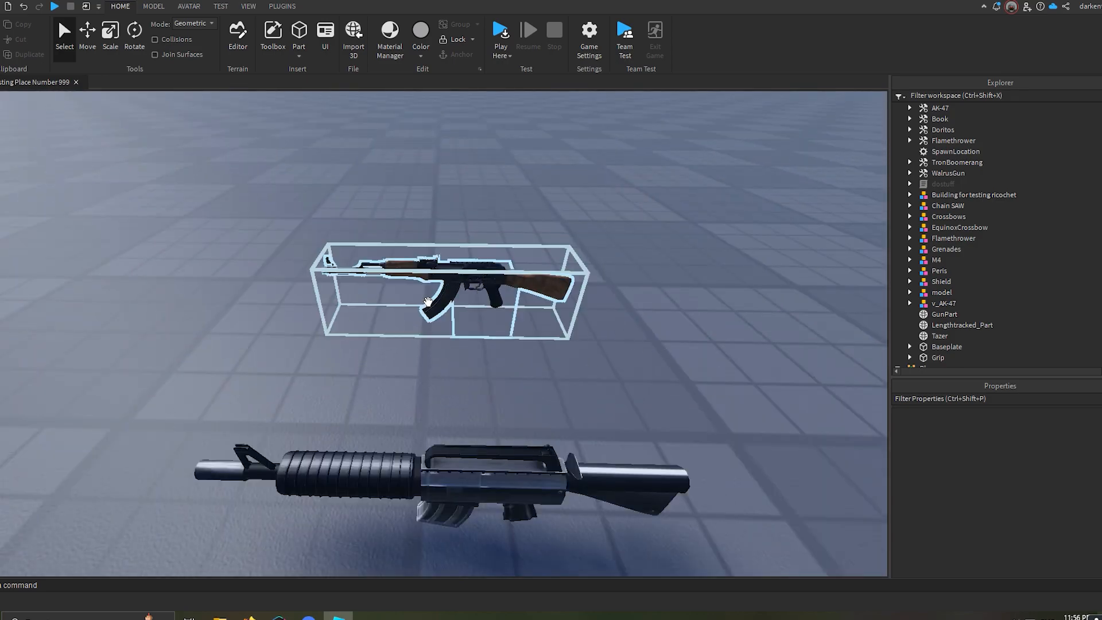
left_click(458, 270)
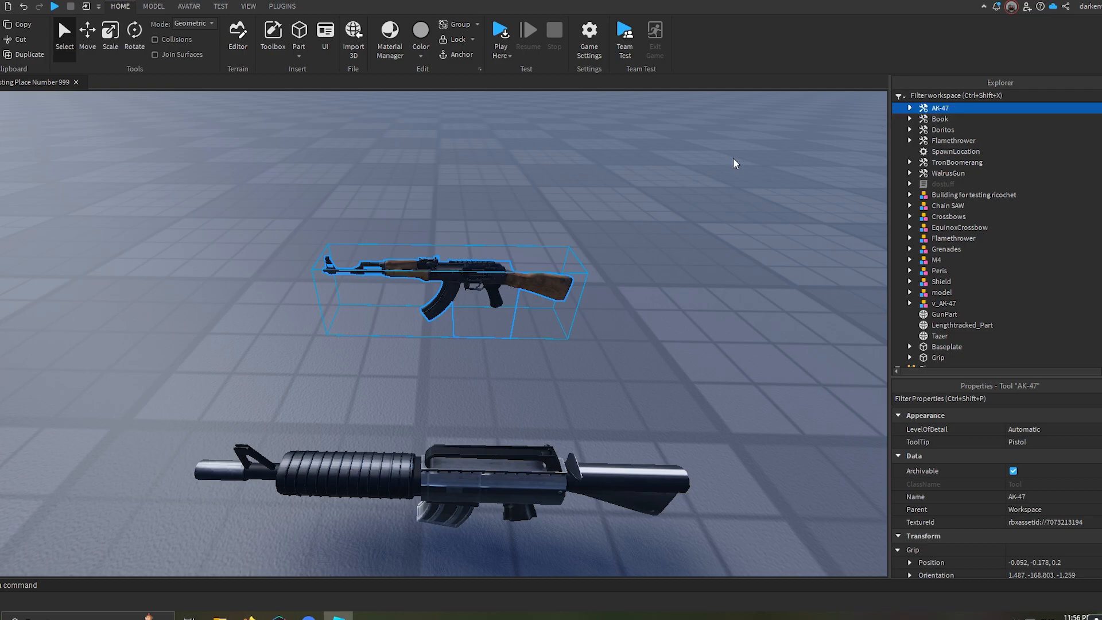
Expand the AK-47 tool and inspect its Setting script and Model.
left_click(910, 109)
scroll(984, 131, "up", 2)
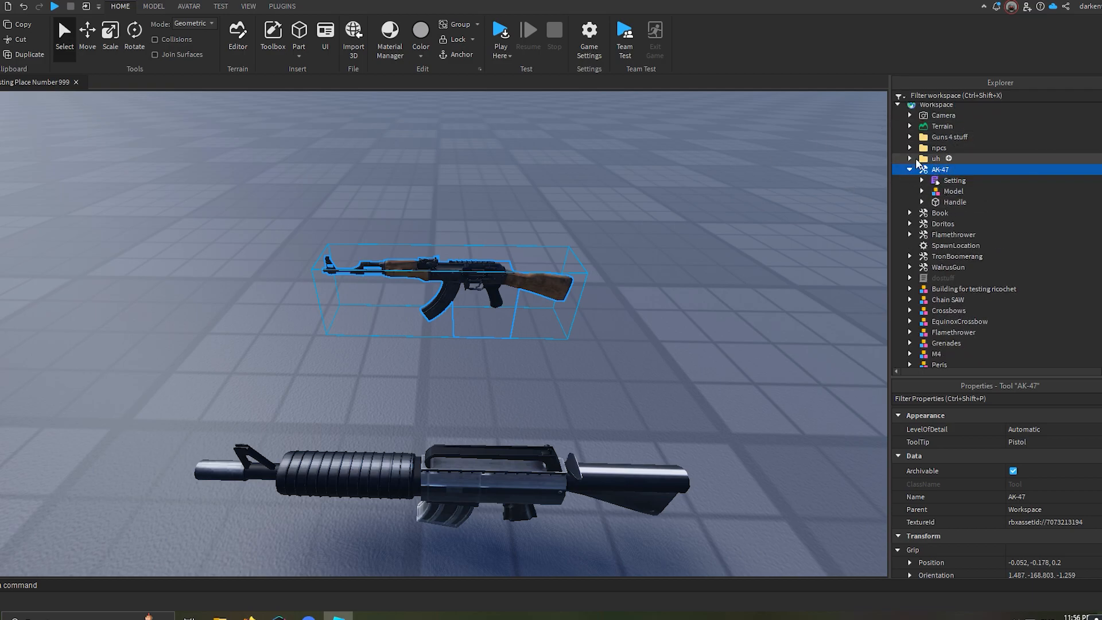
left_click(954, 180)
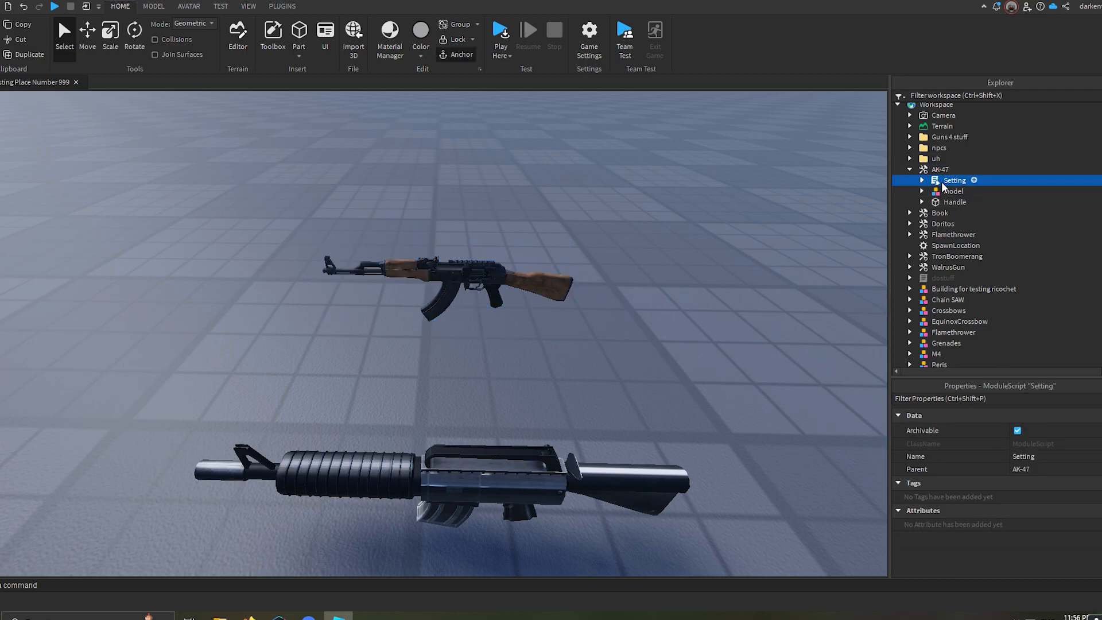
left_click(944, 194)
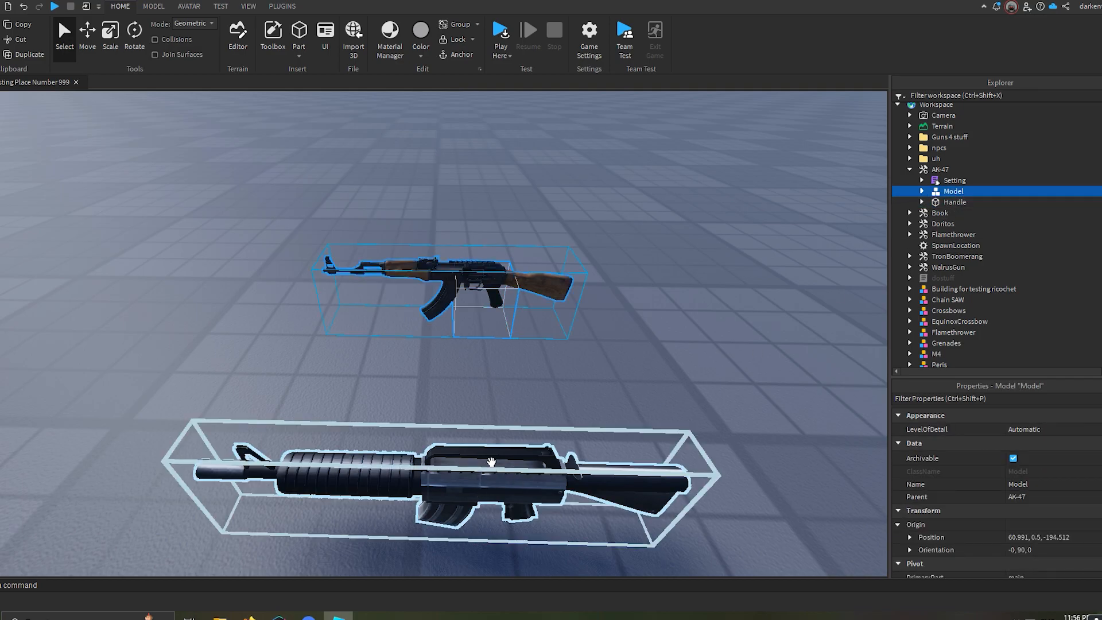
Place the M4 model right beside the AK-47 and activate the Move tool for it.
left_click_drag(489, 485, 512, 391)
right_click_drag(512, 391, 512, 391)
left_click_drag(512, 391, 453, 388)
key("ctrl+2")
right_click_drag(453, 388, 453, 388)
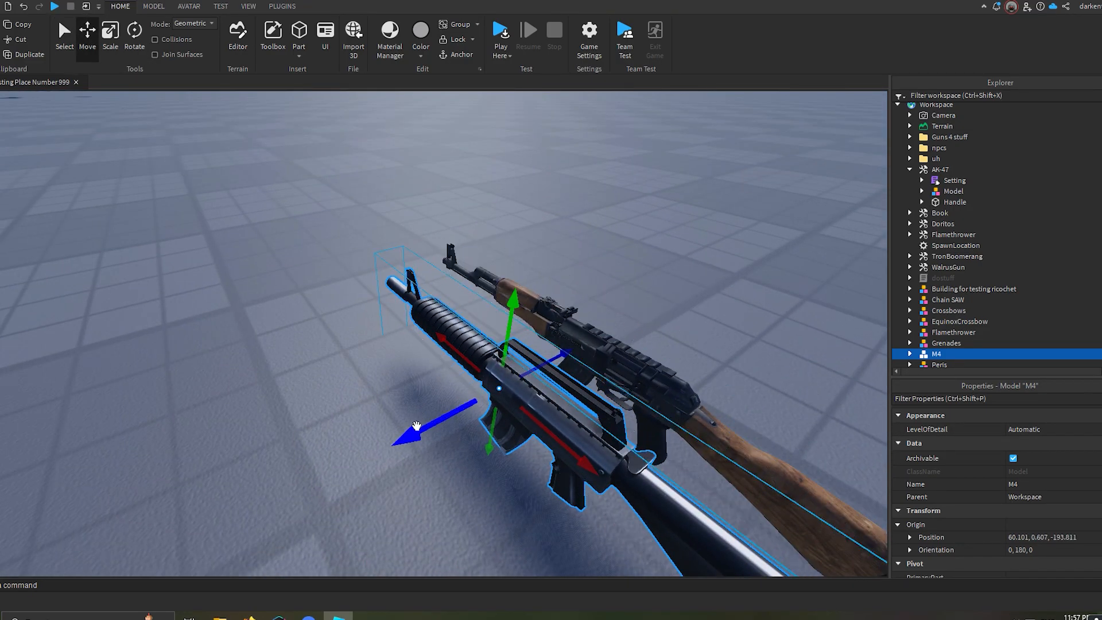
Move the M4 model along its axes to overlap the AK-47, at about 60.369, 0.859, -194.53.
left_click_drag(416, 429, 487, 442)
right_click_drag(487, 442, 489, 441)
left_click_drag(398, 457, 411, 453)
right_click_drag(411, 453, 459, 376)
left_click_drag(435, 371, 437, 339)
left_click_drag(547, 403, 581, 387)
right_click_drag(580, 387, 559, 289)
left_click_drag(556, 234, 561, 229)
right_click_drag(561, 229, 562, 236)
scroll(561, 236, "up", 5)
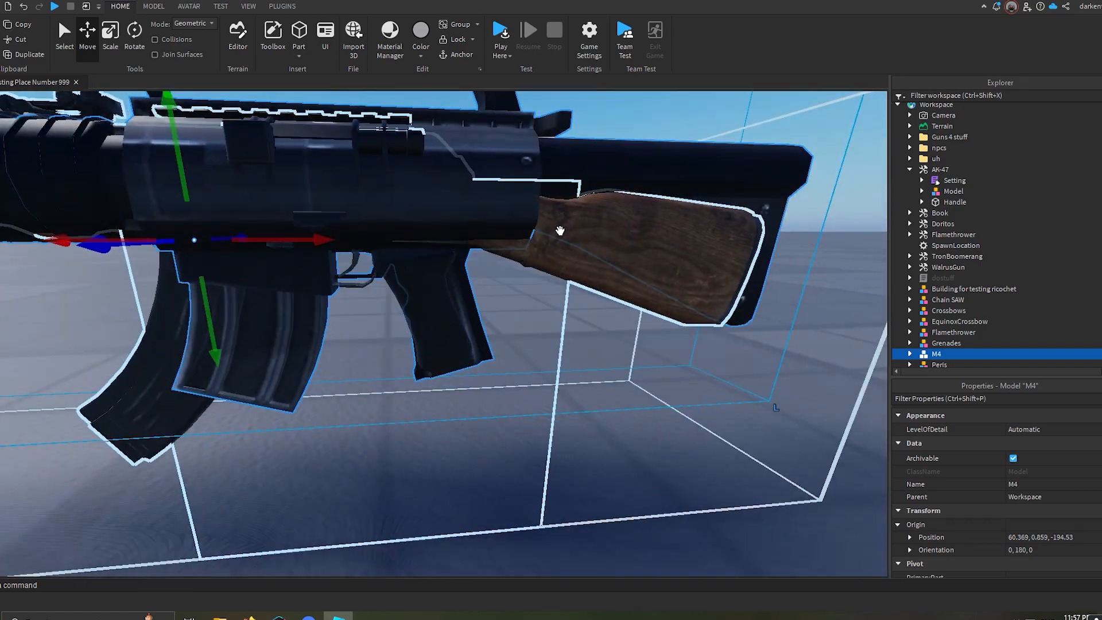
Fine-tune the M4's alignment with the AK-47, lengthwise, vertically and sideways, to about 60.357, 0.891, -194.514.
mouse_move(313, 241)
left_mouse_down()
mouse_move(290, 239)
mouse_move(306, 239)
left_mouse_up()
right_click_drag(306, 238, 308, 233)
left_click_drag(217, 266, 227, 246)
right_click_drag(227, 246, 227, 247)
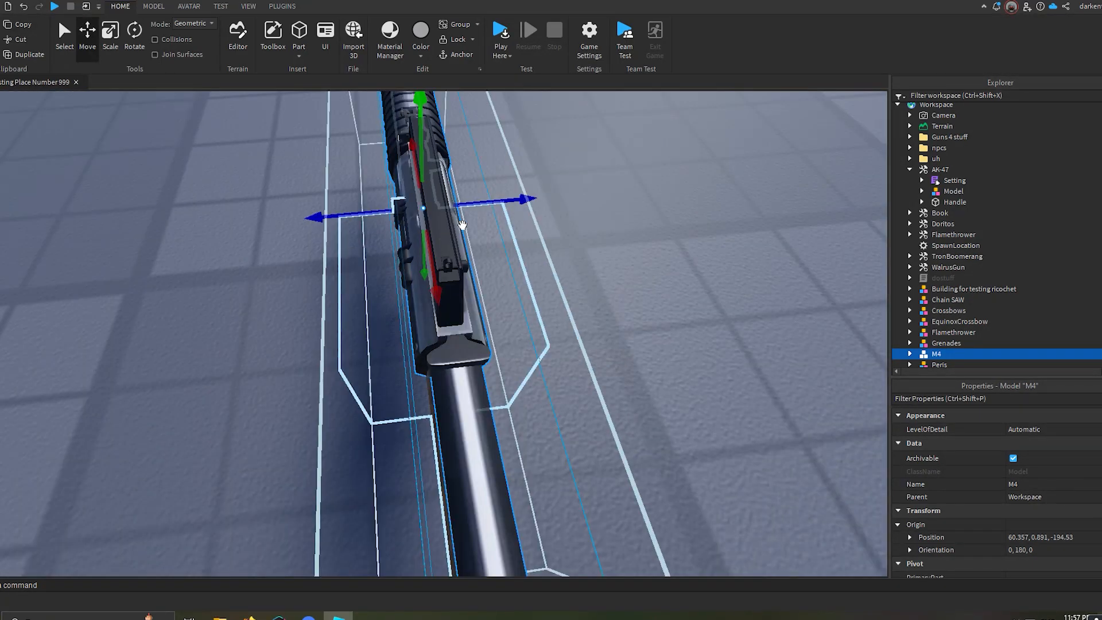
scroll(467, 226, "down", 5)
scroll(467, 226, "up", 5)
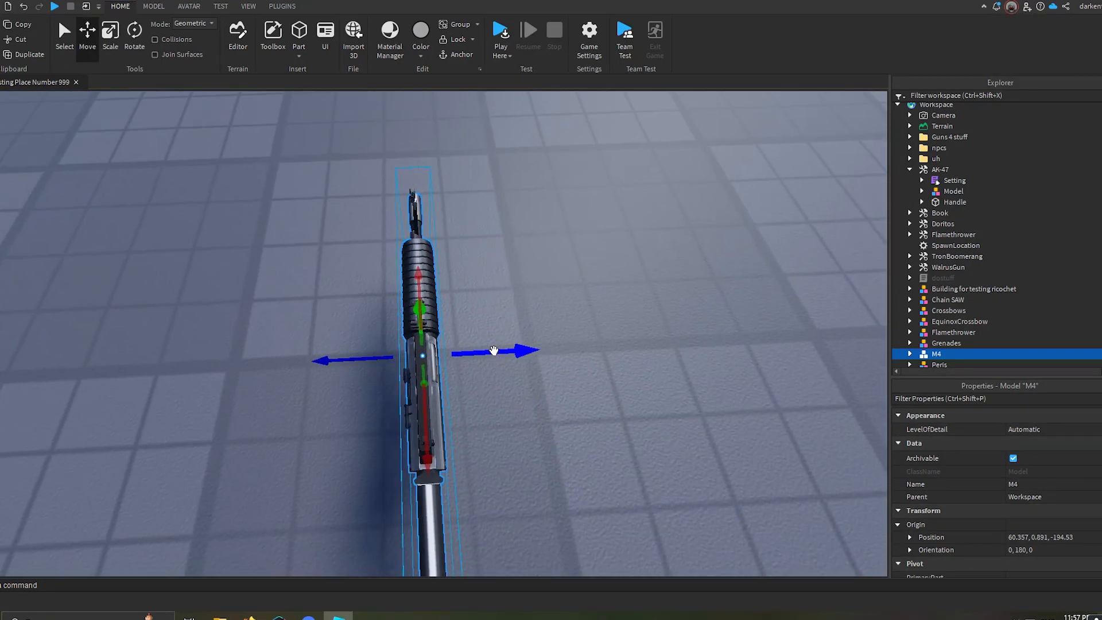
left_click_drag(493, 352, 492, 353)
right_click_drag(541, 314, 542, 313)
key("w")
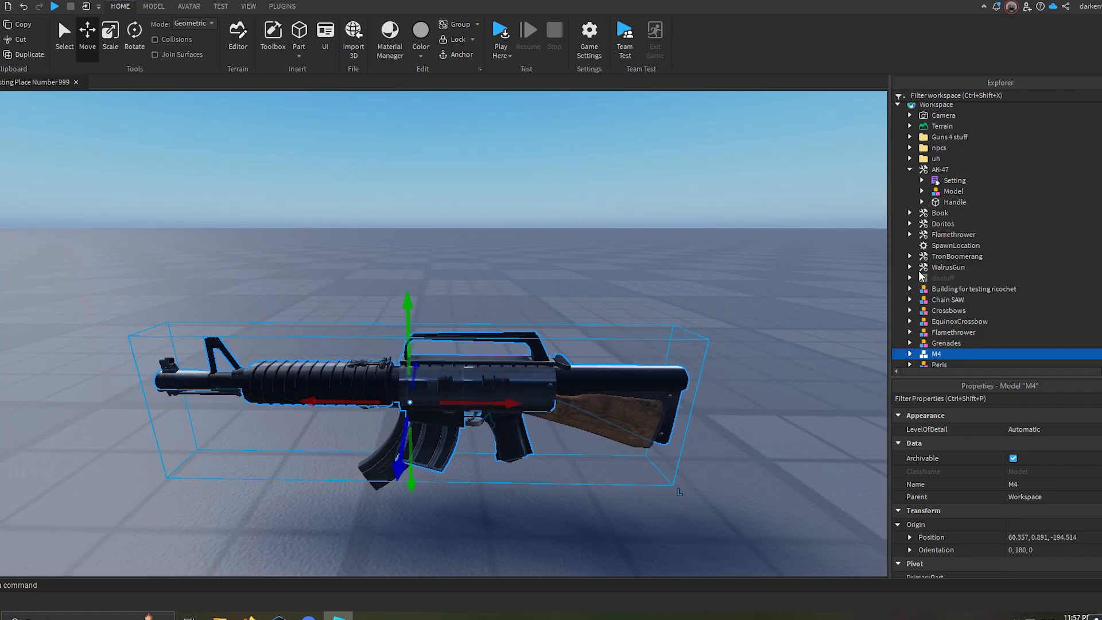
Set the M4 model's parent to the AK-47 tool and delete the tool's original Model.
left_click(1041, 496)
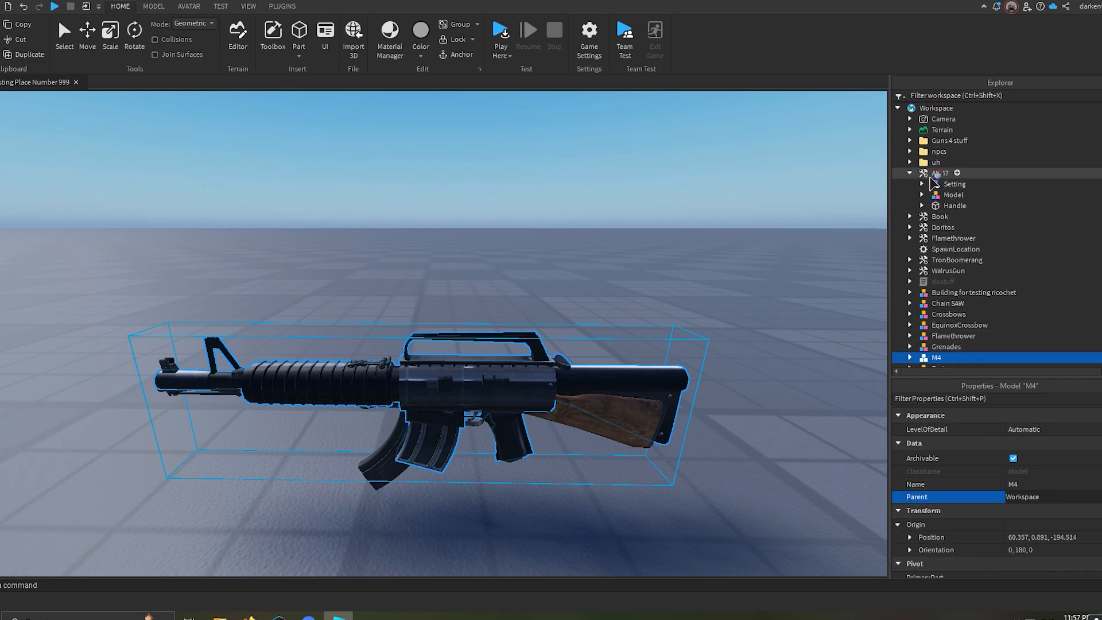
left_click(957, 173)
left_click(942, 206)
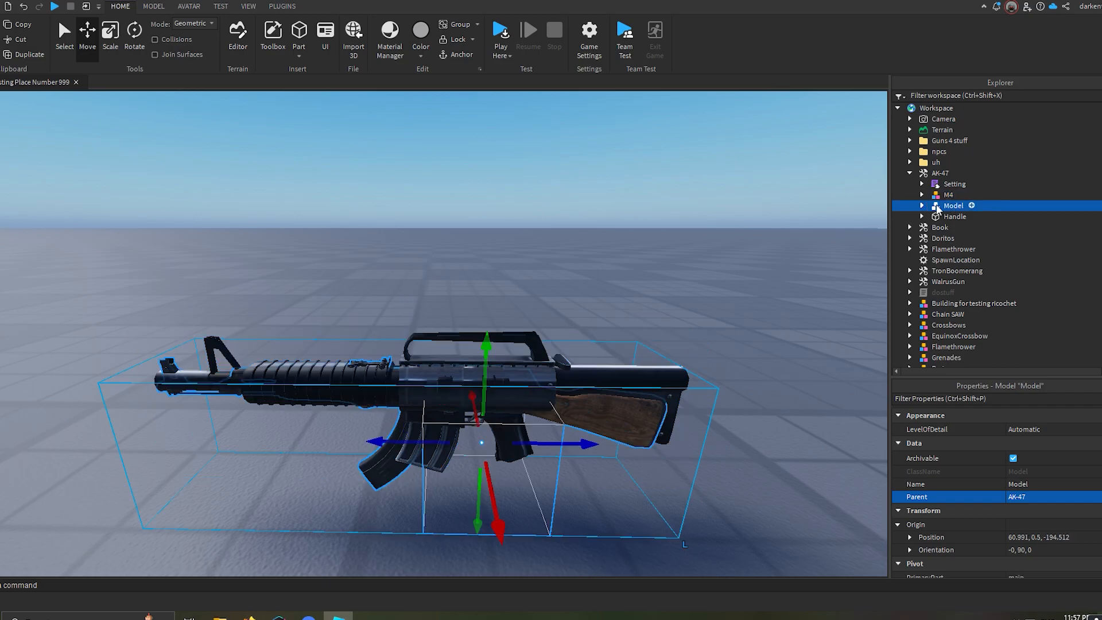
key("Delete")
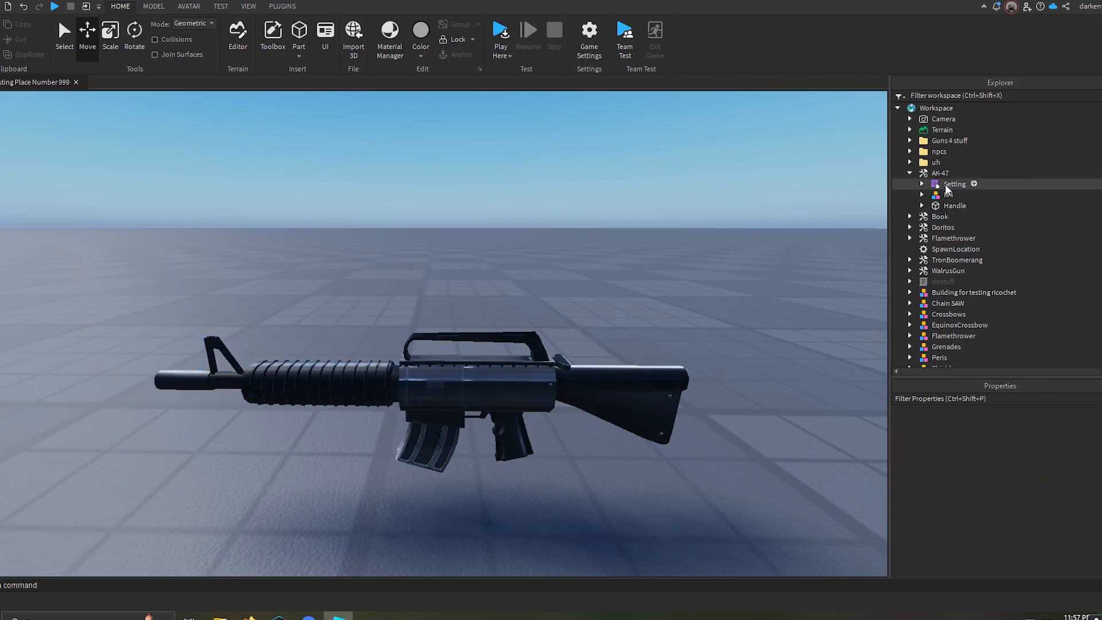
Review the Setting script, M4 model and Handle inside the AK-47 tool.
left_click(941, 184)
left_click(945, 195)
left_click(942, 184)
left_click(944, 196)
left_click(944, 206)
left_click(944, 195)
left_click(943, 184)
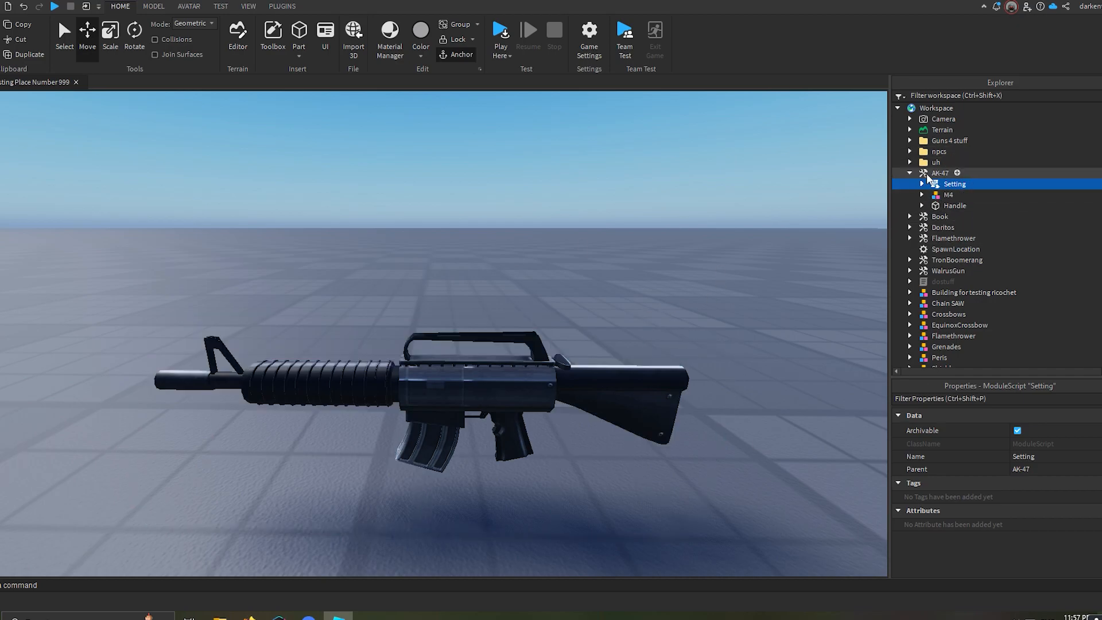
Join the Magazine, Handguard, Chamber, Carry, Bolt, Barrel and Base parts to the tool's Handle with new Motor6Ds.
left_click(923, 204)
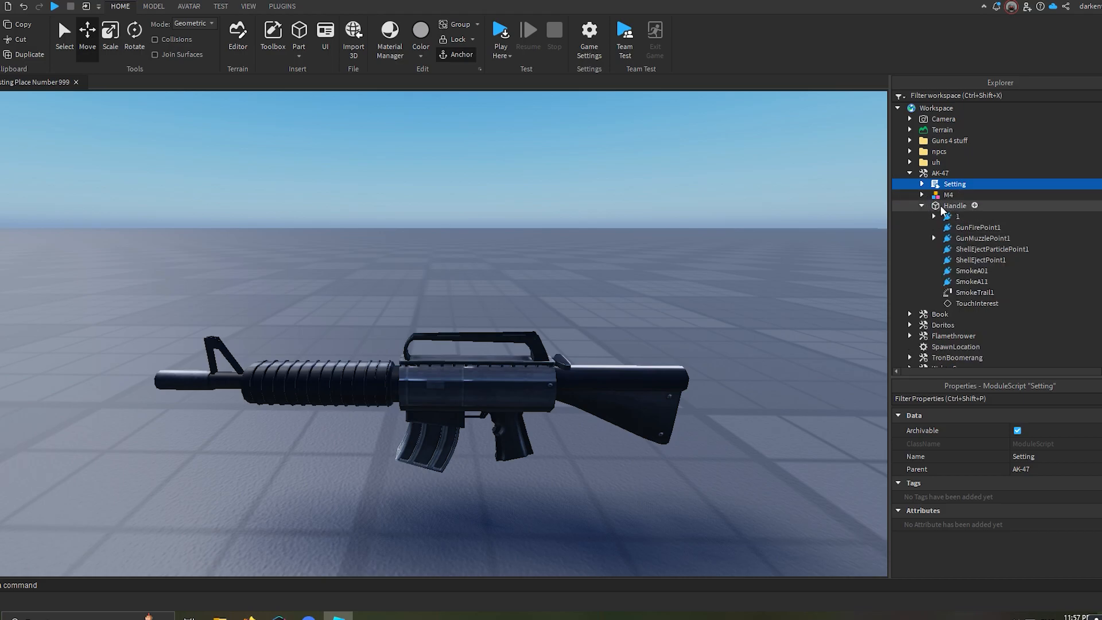
left_click(937, 207)
left_click(923, 195)
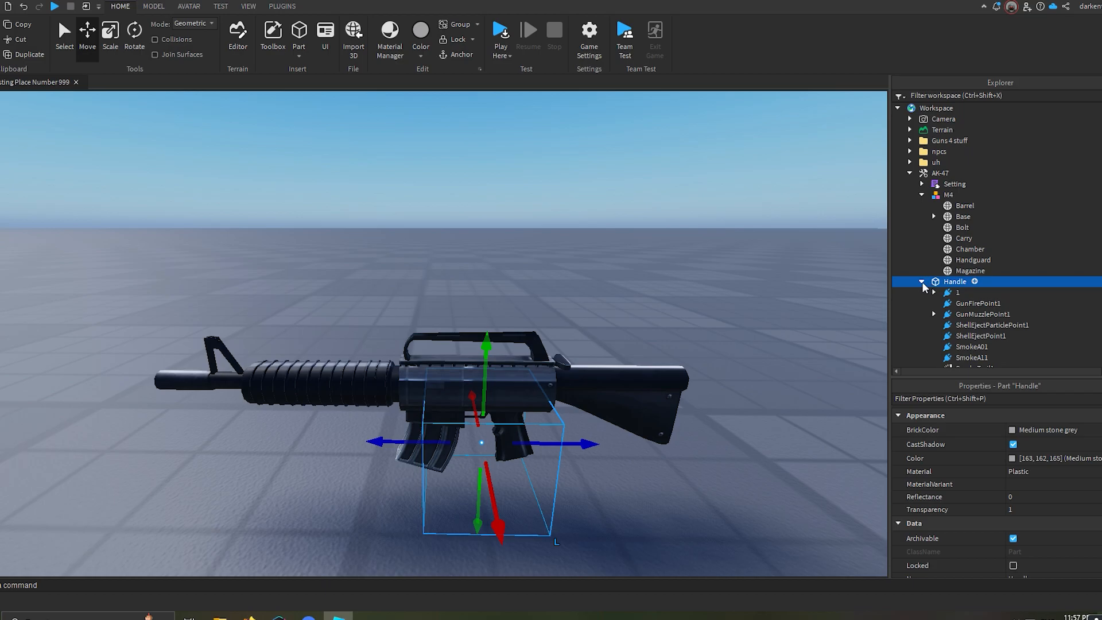
left_click(958, 270, "ctrl")
left_click(959, 260, "ctrl")
left_click(959, 249, "ctrl")
left_click(959, 238, "ctrl")
left_click(957, 227, "ctrl")
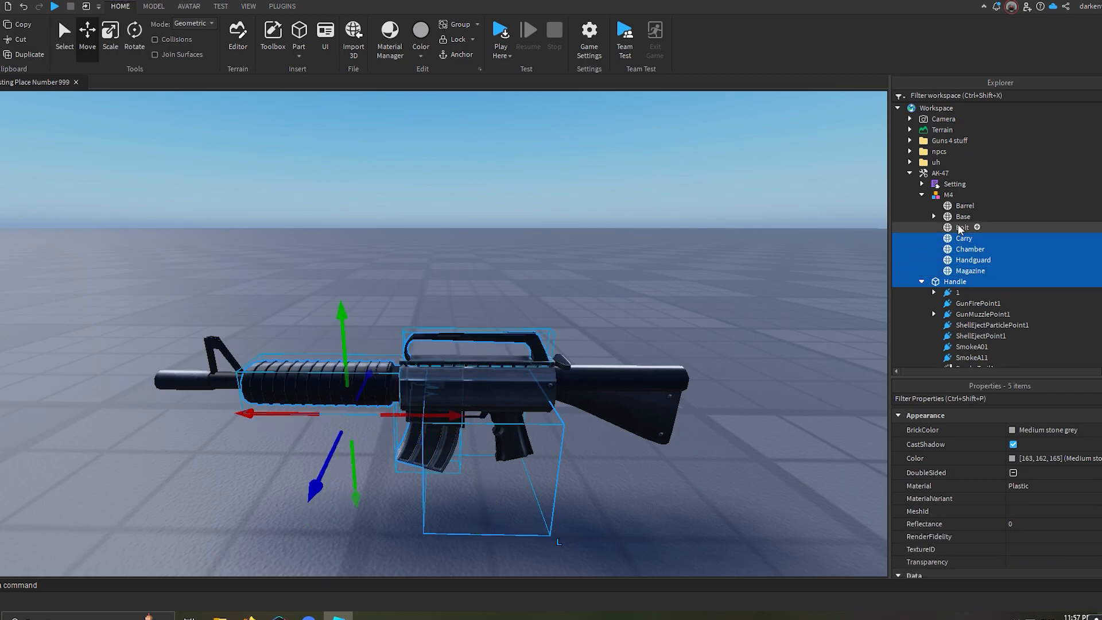
left_click(960, 205, "ctrl")
left_click(955, 216, "ctrl")
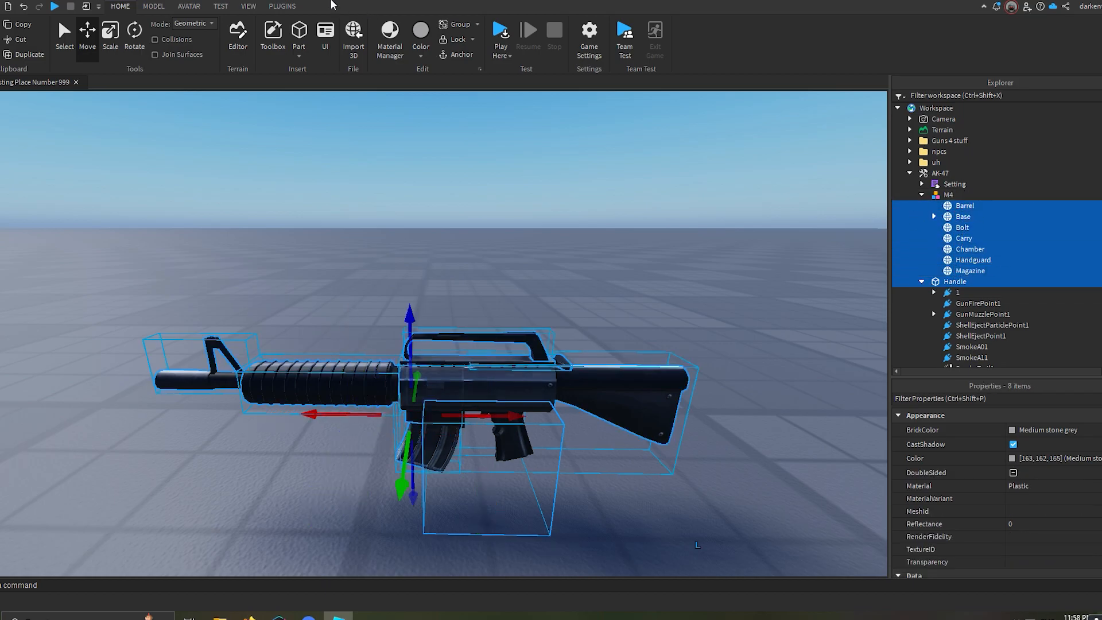
left_click(283, 6)
left_click(341, 36)
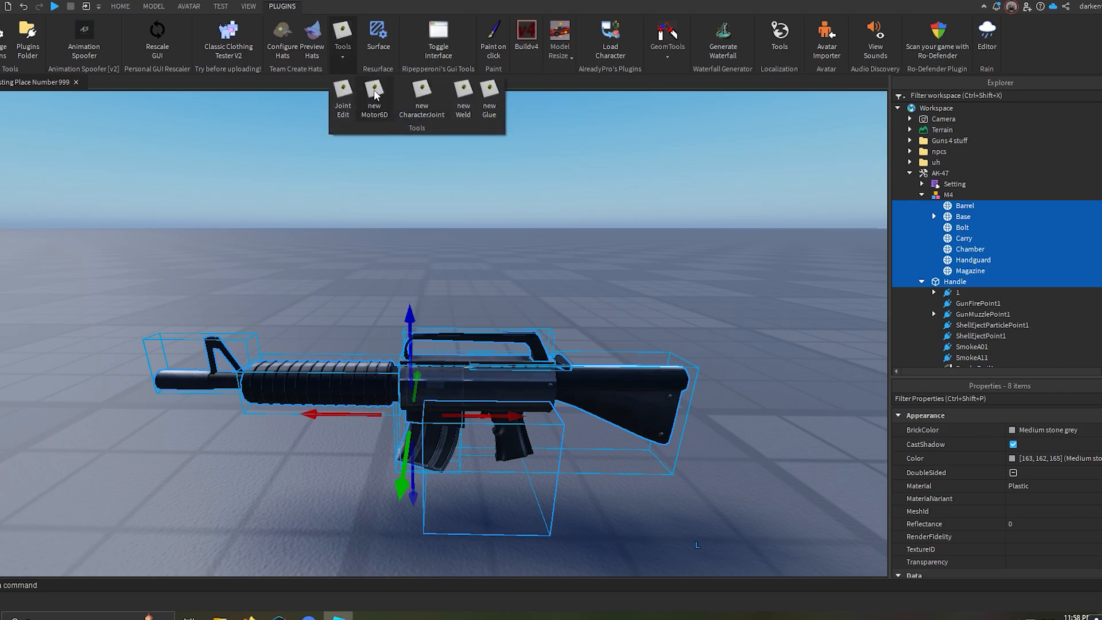
left_click(375, 96)
Group the seven new Motor6Ds inside the Handle into a model.
left_click(922, 194)
left_click(922, 205)
left_click(922, 206)
scroll(990, 281, "down", 2)
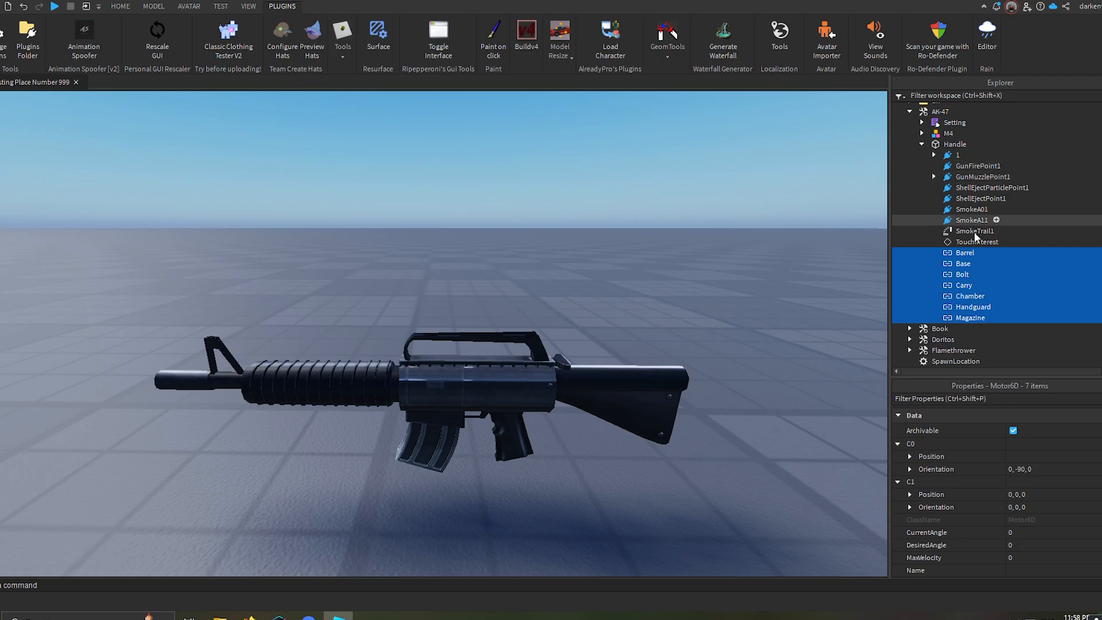
key("ctrl+g")
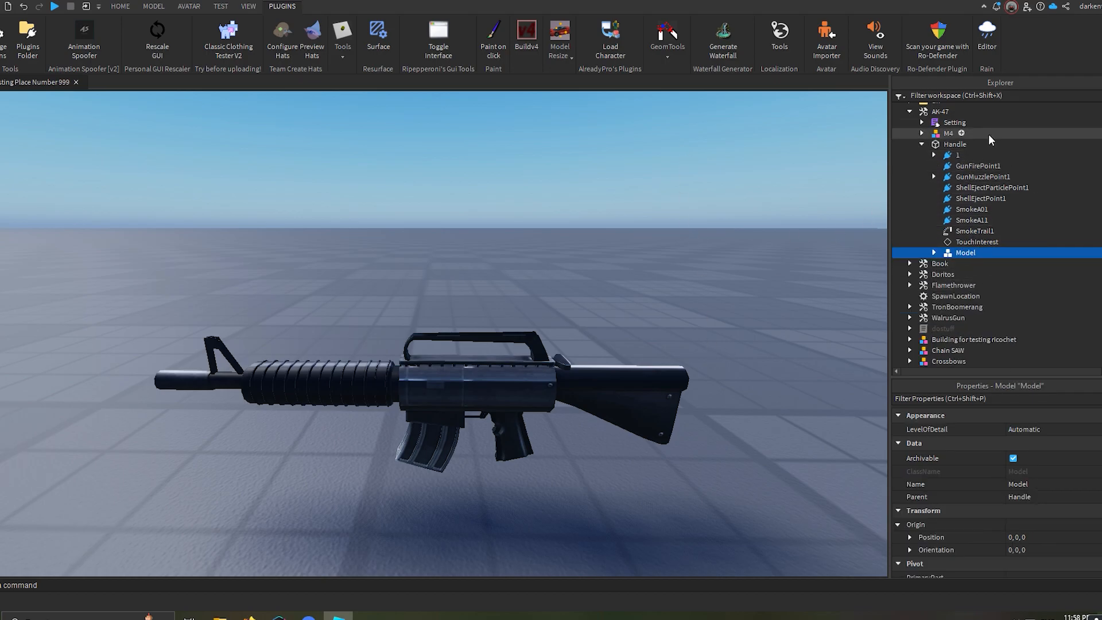
Rename the AK-47 tool as M4 and clear its TextureId and ToolTip.
scroll(941, 148, "up", 2)
left_click(940, 173)
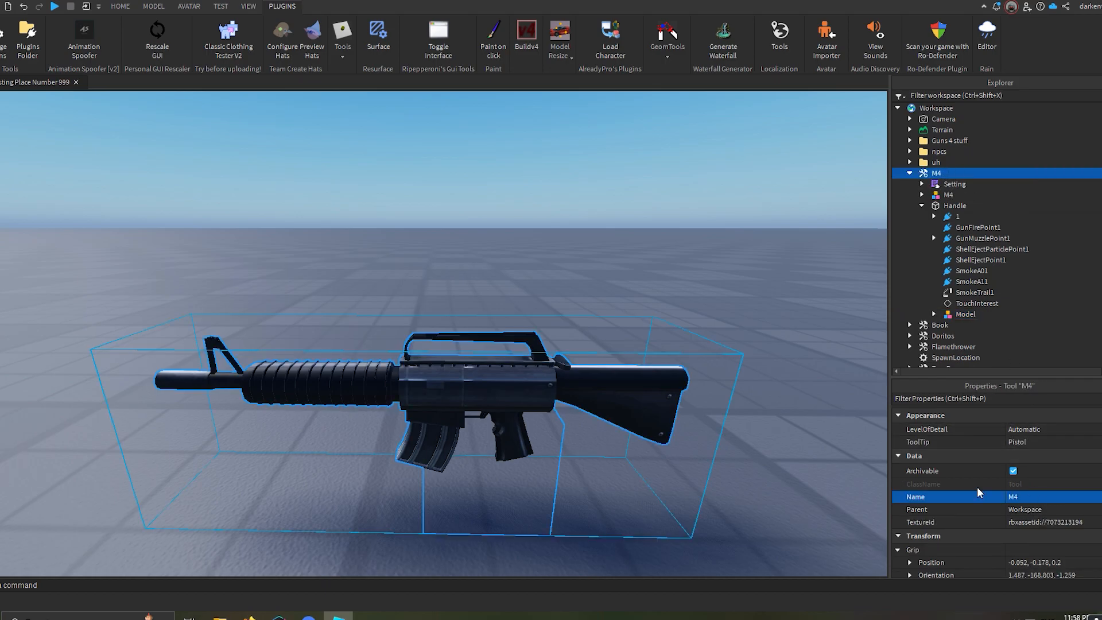
left_click(1017, 522)
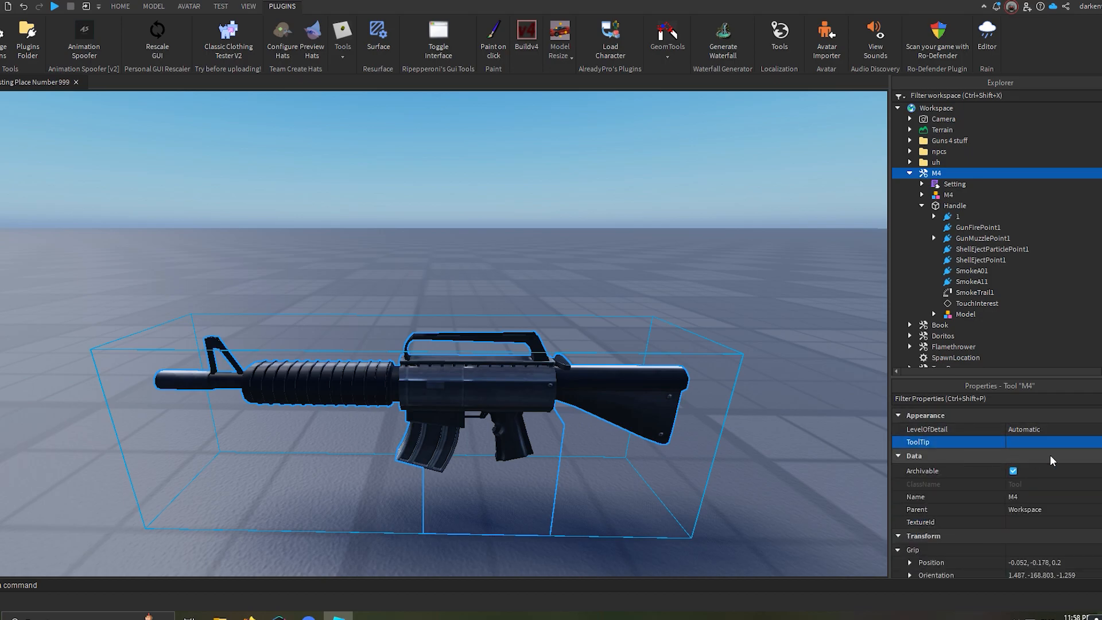
Set the M4 tool's ToolTip to "test" and collapse the tool's contents.
scroll(1047, 459, "down", 6)
scroll(1074, 449, "up", 6)
left_click(1000, 442)
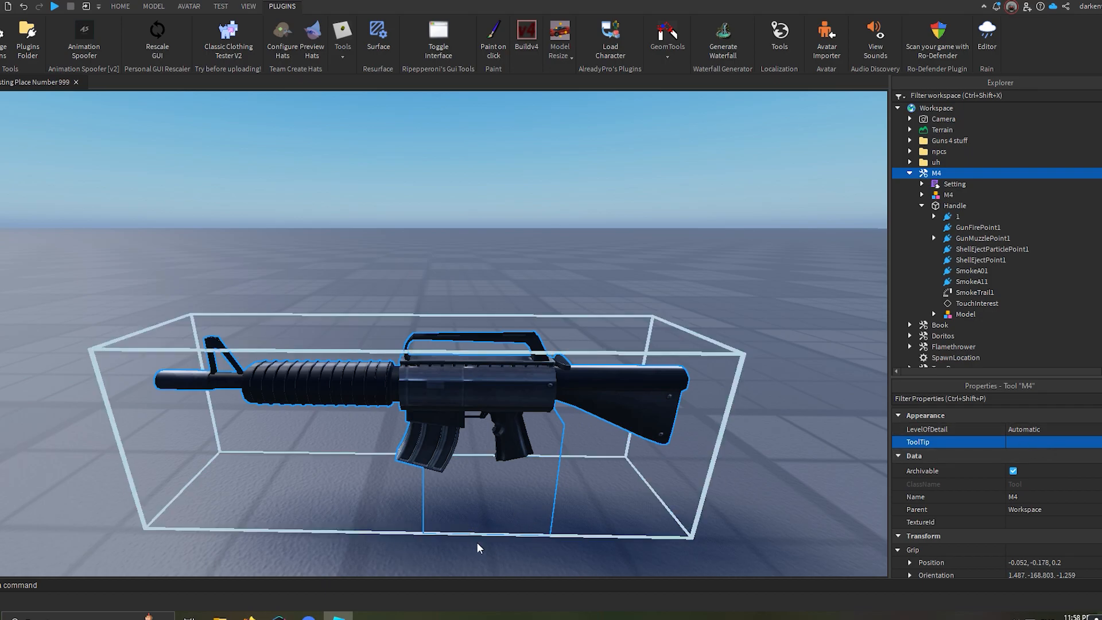
right_click_drag(616, 195, 601, 192)
scroll(601, 192, "down", 5)
left_click(909, 174)
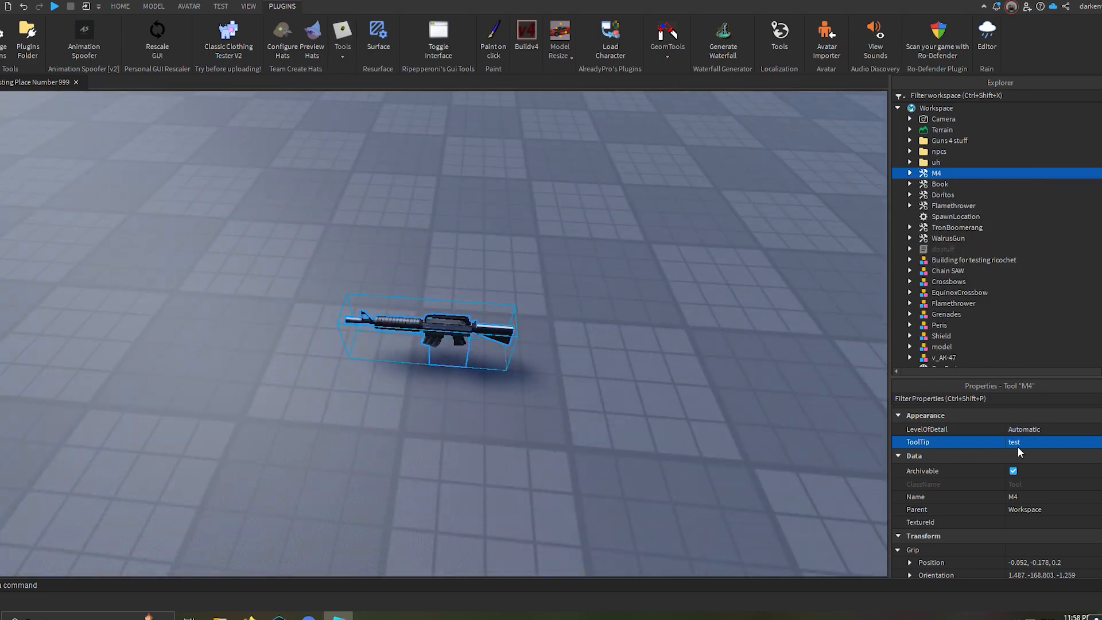
Set the M4 tool's parent to StarterPack.
left_click(1017, 509)
scroll(964, 230, "down", 10)
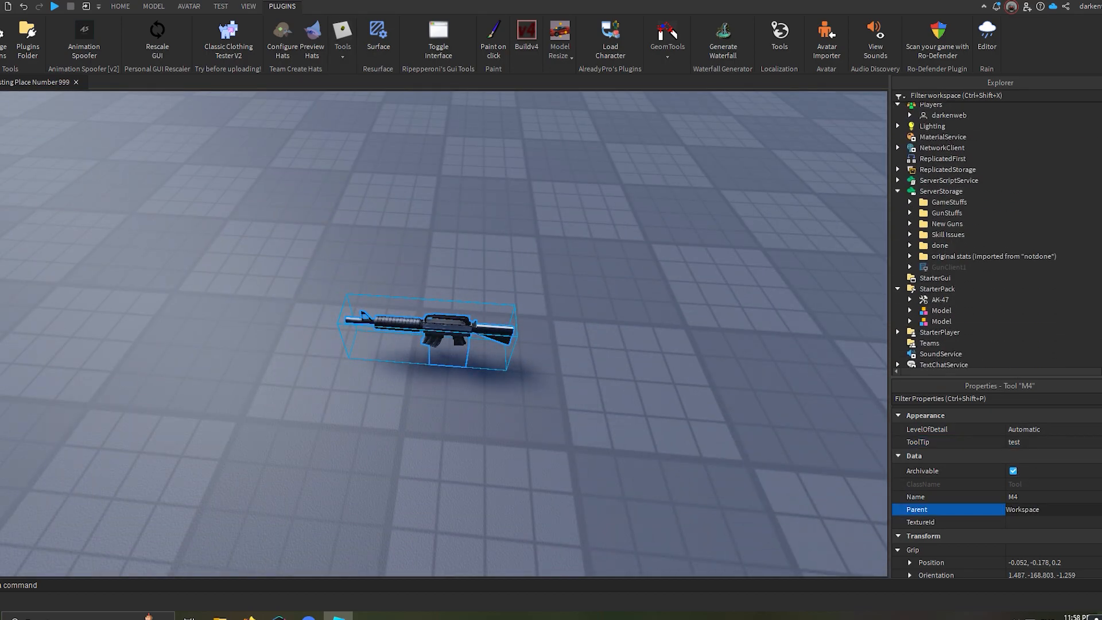
left_click(932, 287)
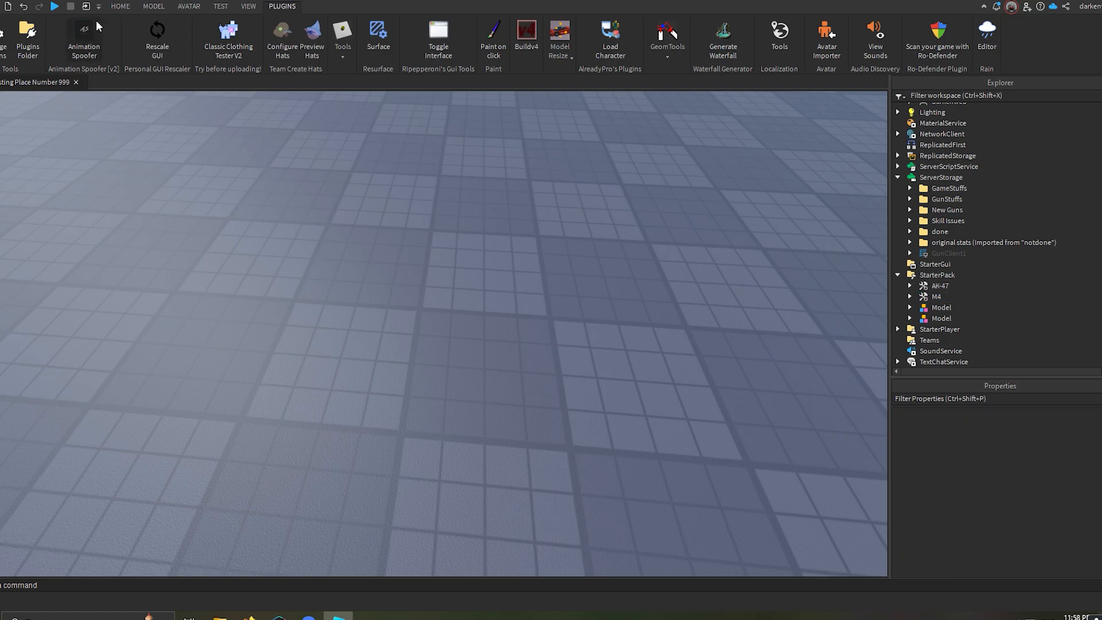
Start a new play test and equip the AK-47 from the first inventory slot.
left_click(119, 7)
left_click(492, 30)
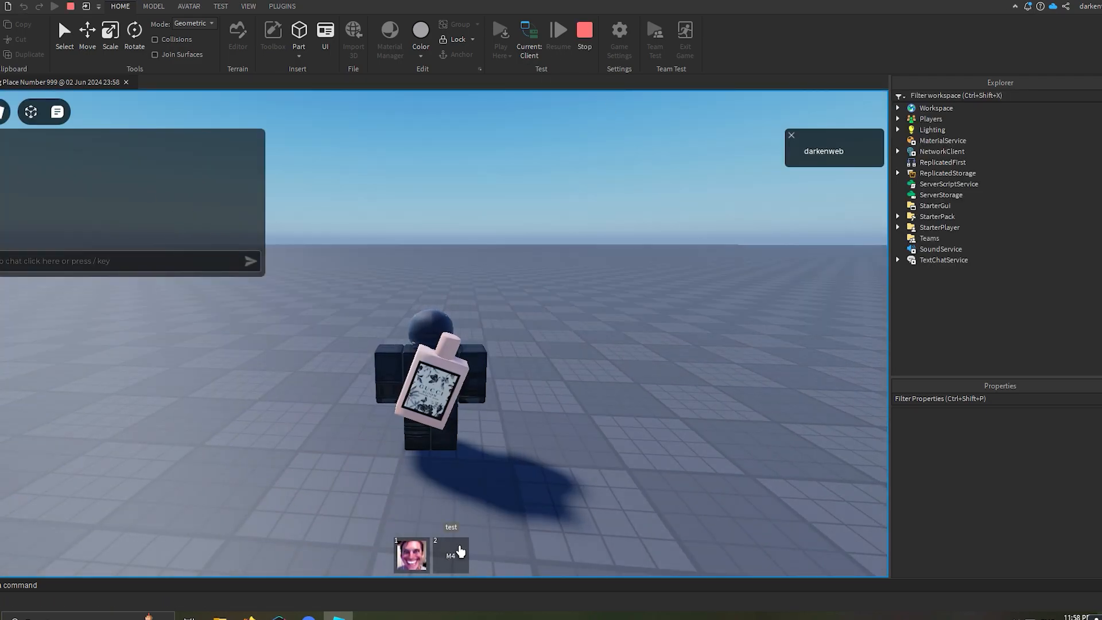
left_click(410, 558)
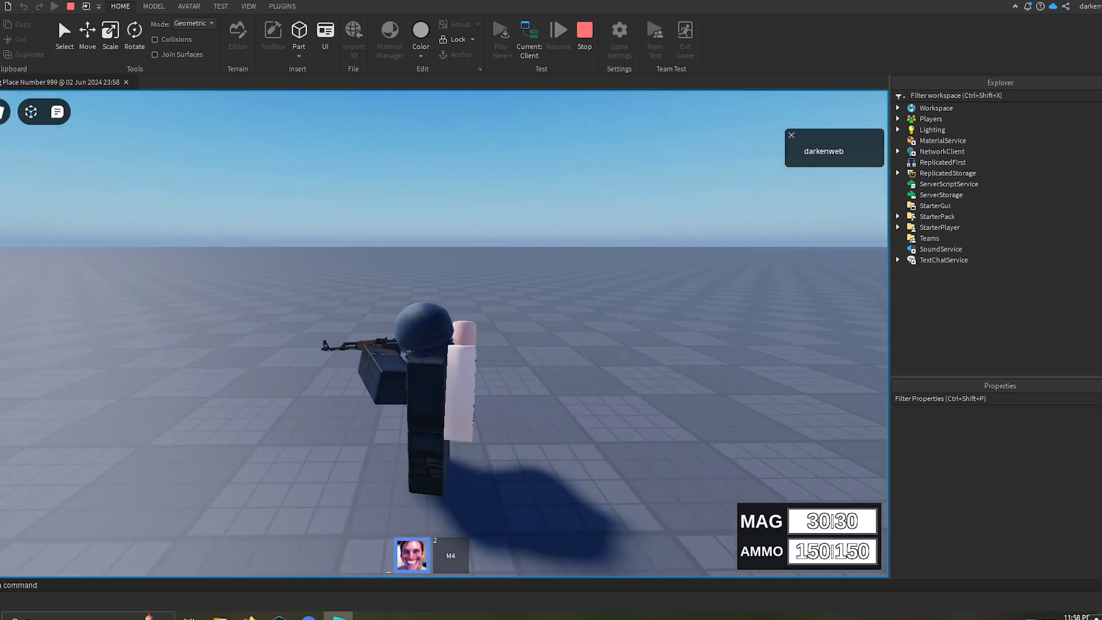
Equip the M4 from the second inventory slot and examine how the character holds it from several angles.
key("2")
right_click_drag(526, 426, 529, 398)
scroll(529, 398, "up", 10)
scroll(431, 333, "down", 8)
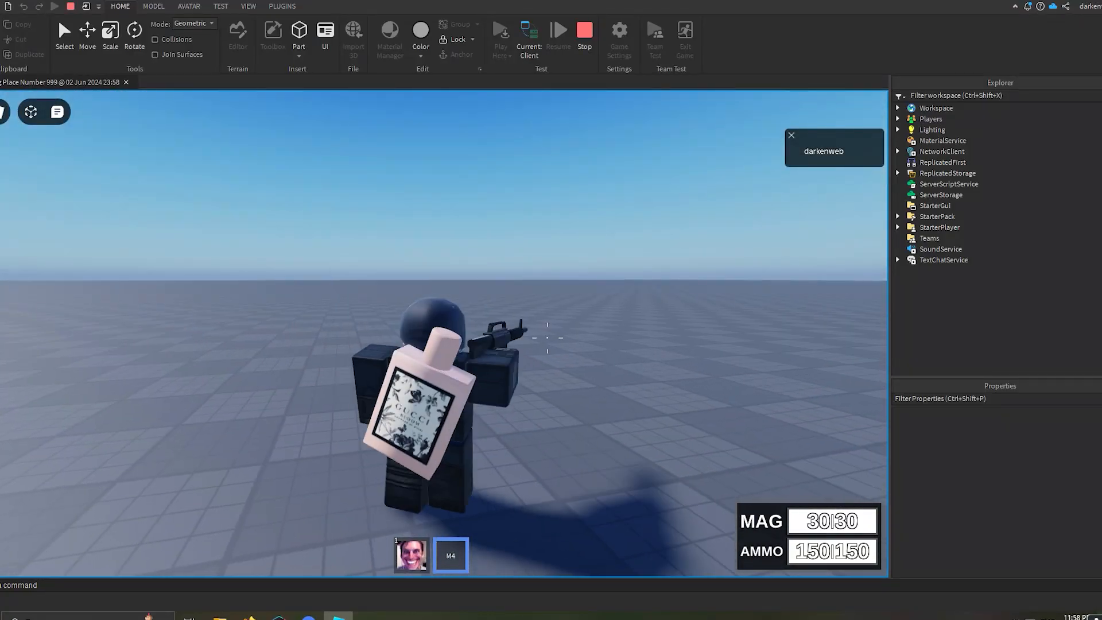
key("d")
key("a")
key("s")
Show the Output window and read the viewmodel script errors logged during the play test.
right_click(780, 47)
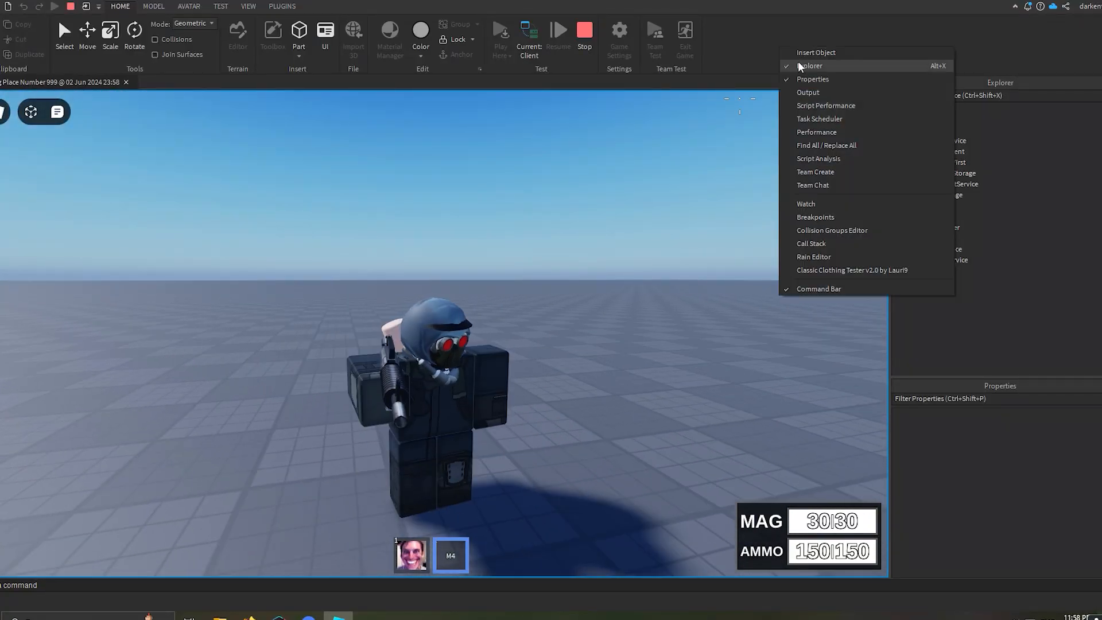
left_click(807, 93)
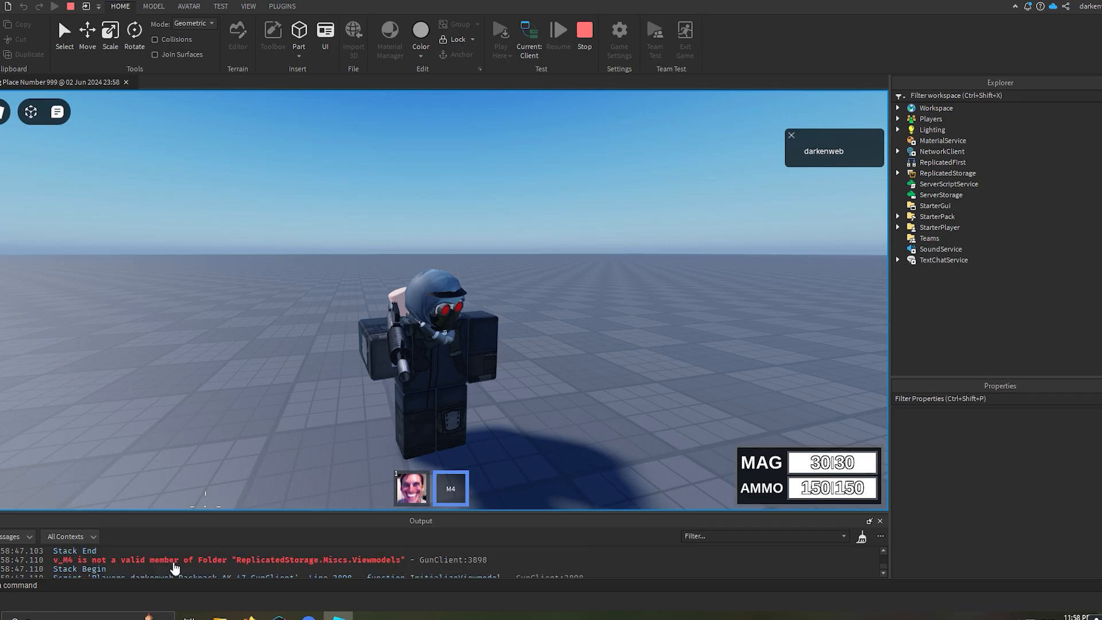
left_click_drag(312, 504, 310, 450)
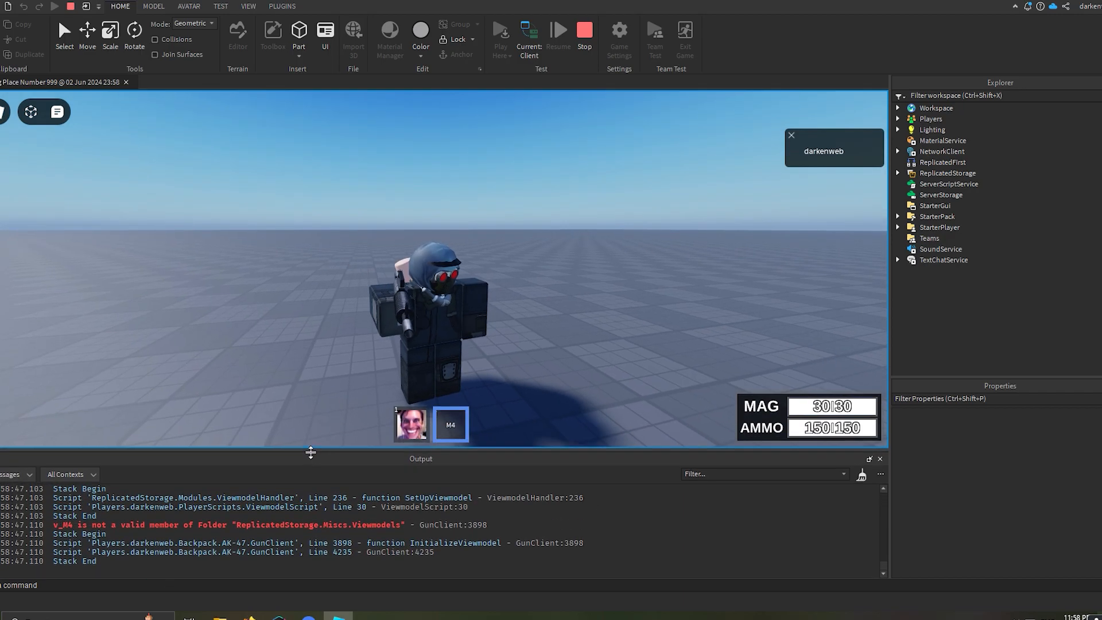
scroll(97, 533, "up", 1)
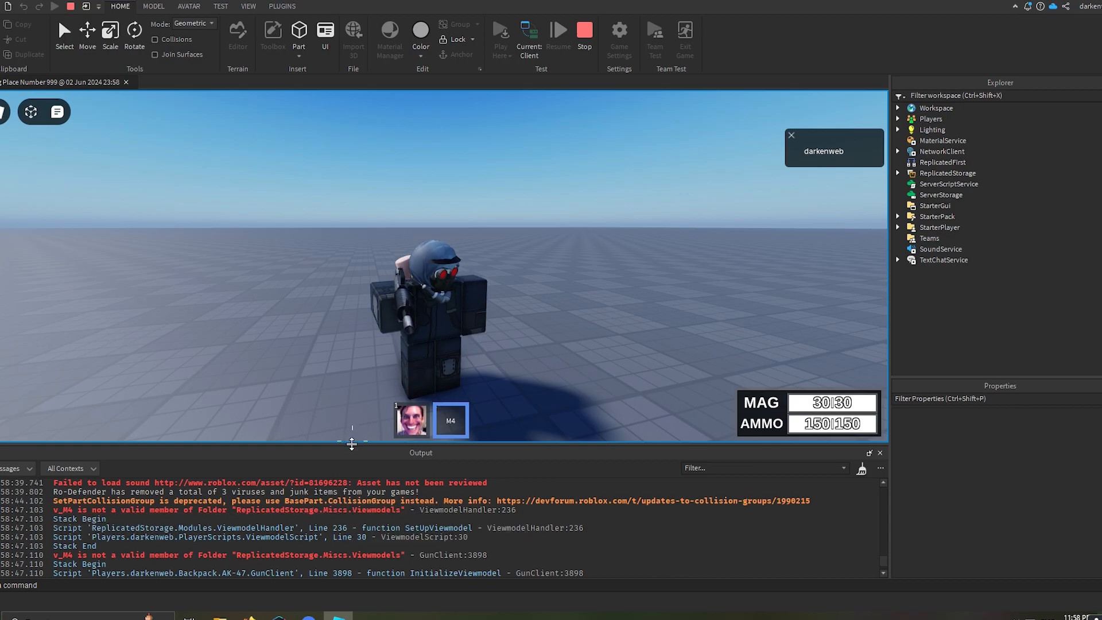
left_click_drag(352, 443, 352, 513)
Compare the first-person views of the M4 and the AK-47 and stop the play test.
scroll(430, 300, "up", 5)
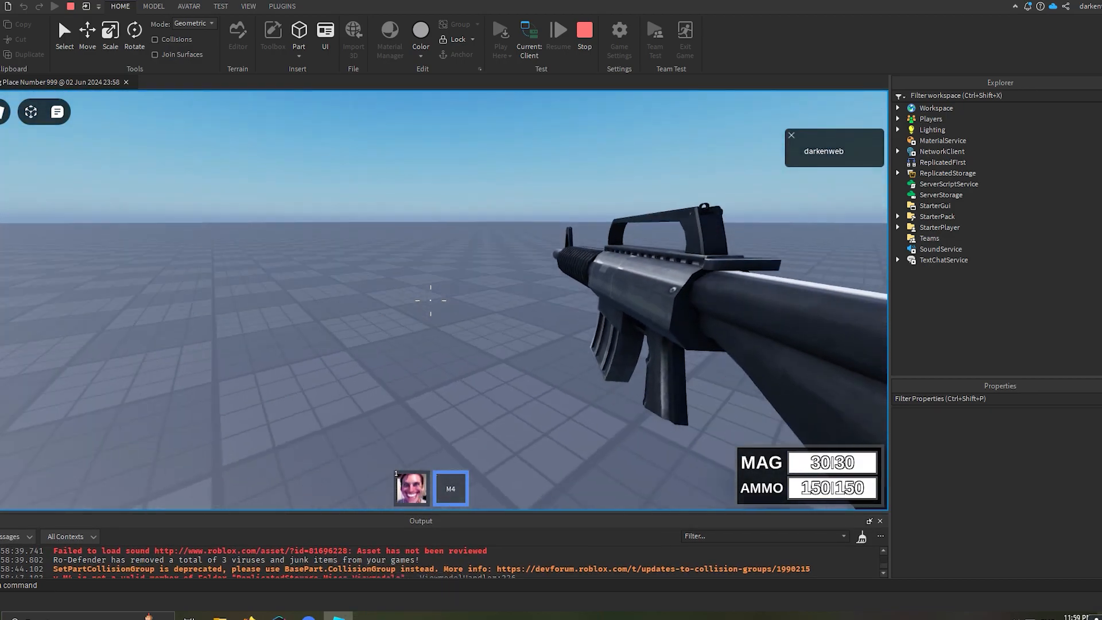
key("1")
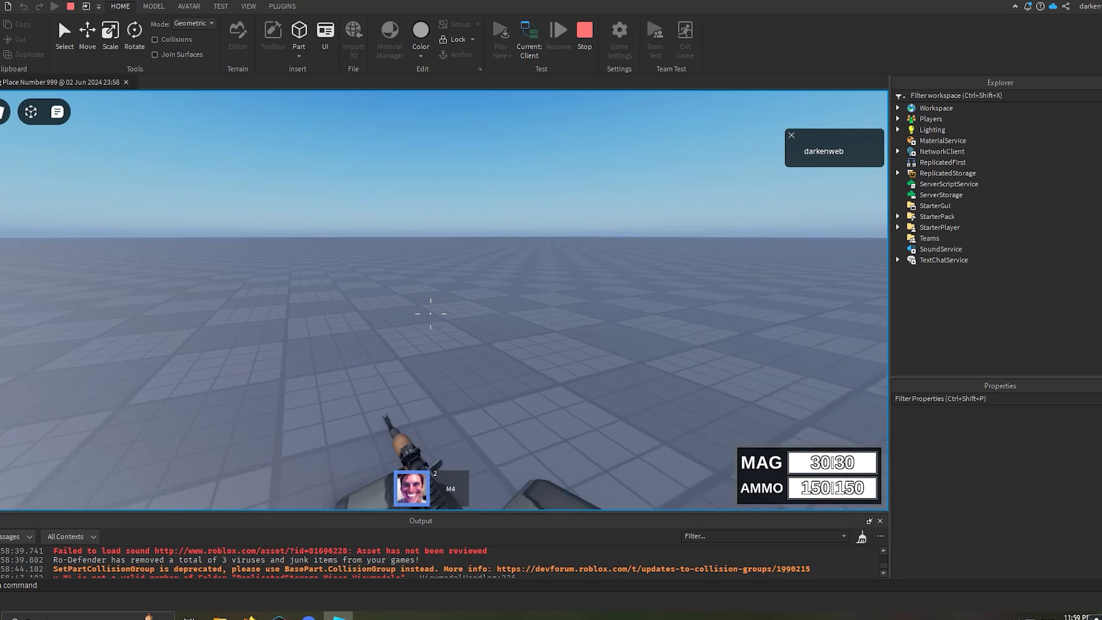
scroll(431, 314, "down", 3)
scroll(431, 314, "up", 3)
scroll(430, 313, "down", 3)
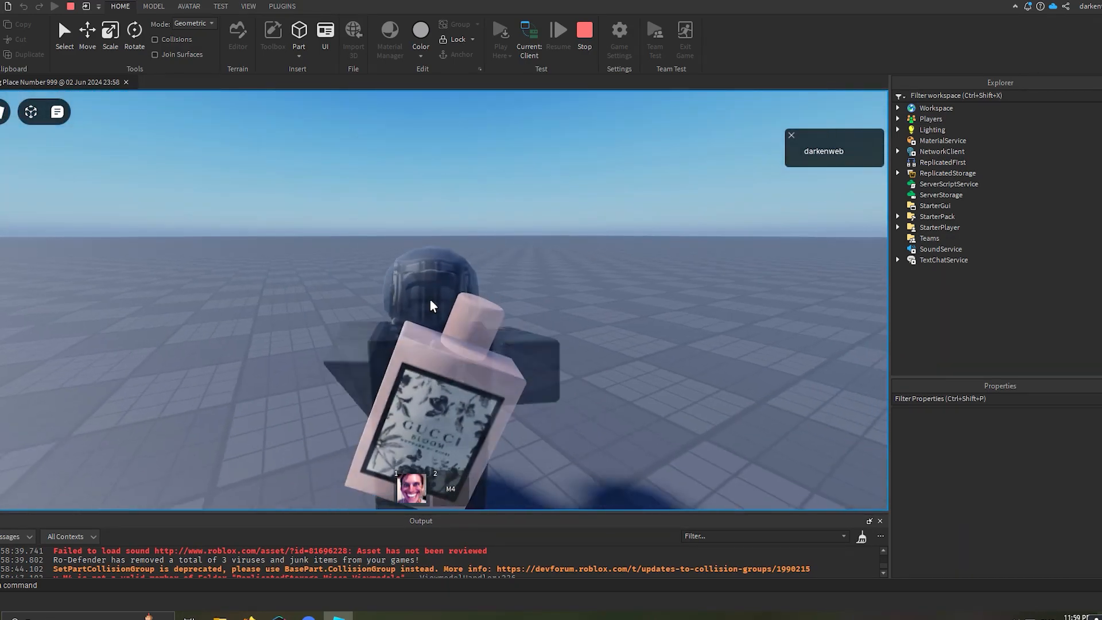
left_click(588, 40)
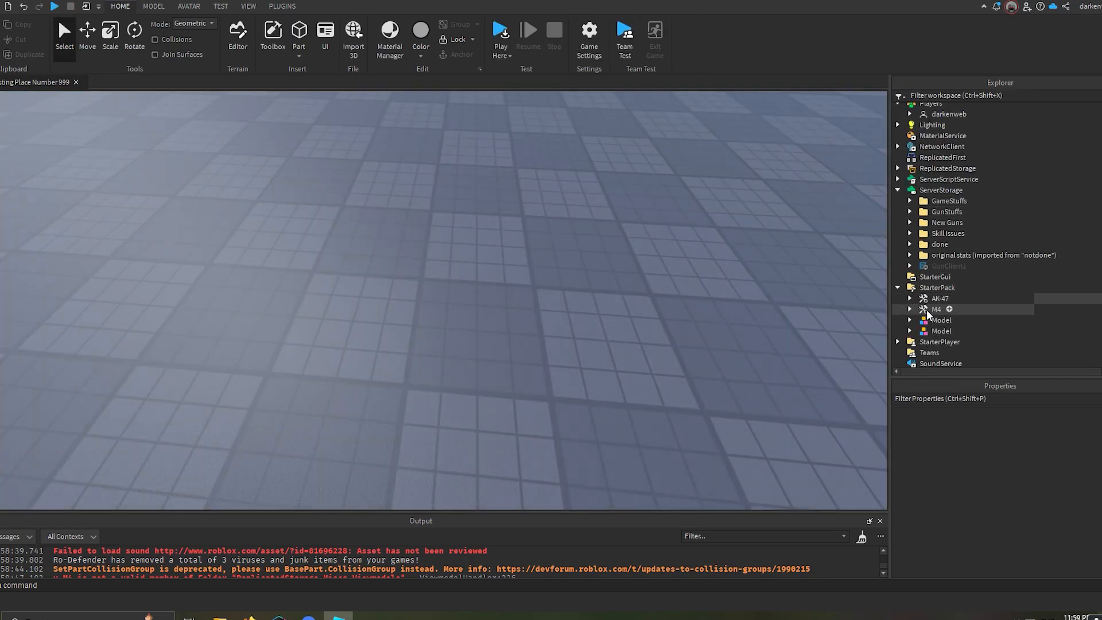
Collapse Workspace and ServerStorage and filter the Explorer for "v_".
scroll(934, 201, "up", 7)
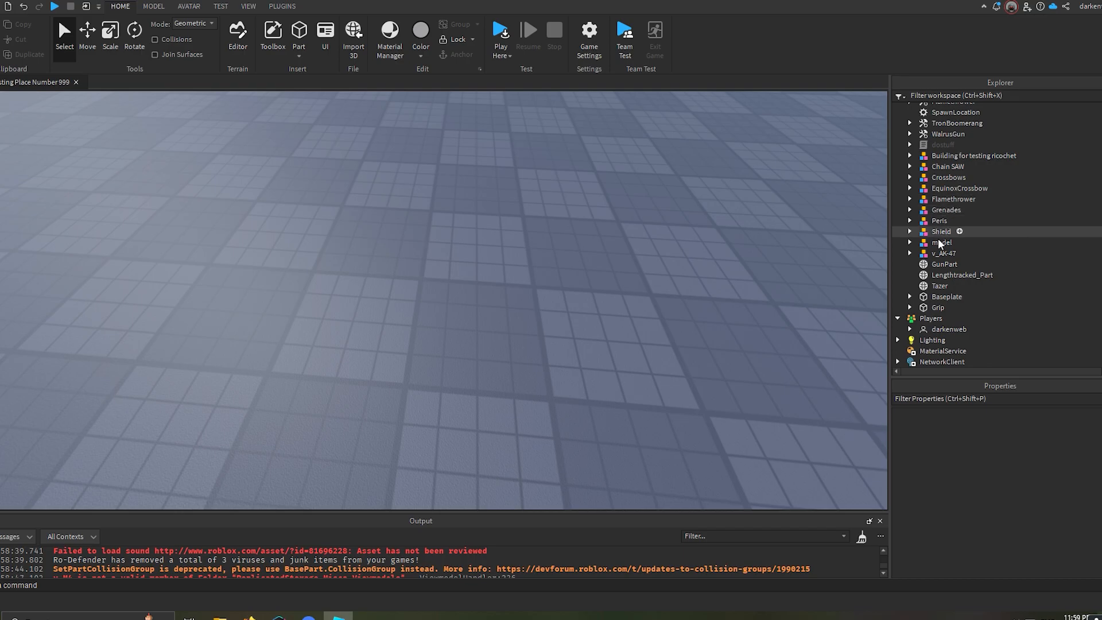
scroll(934, 207, "up", 3)
left_click(898, 108)
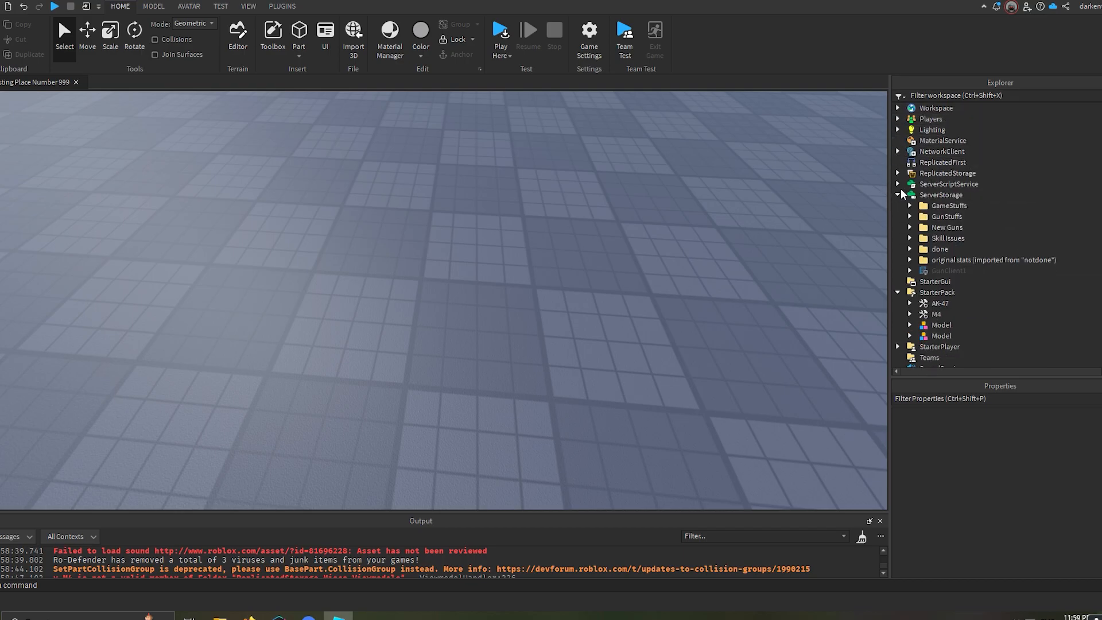
left_click(898, 195)
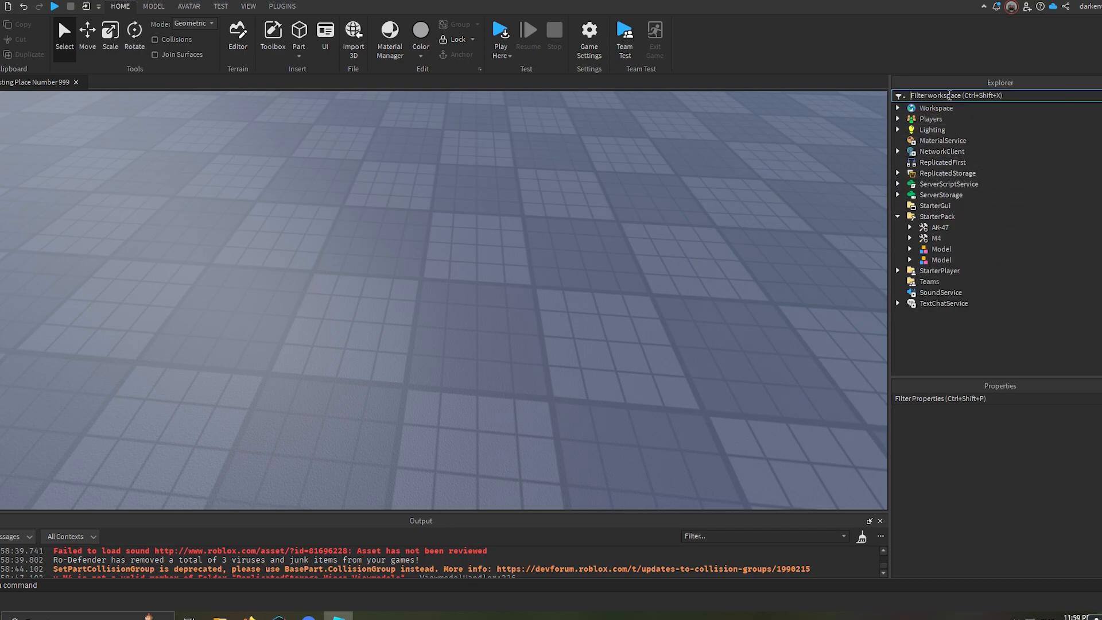
type("v_")
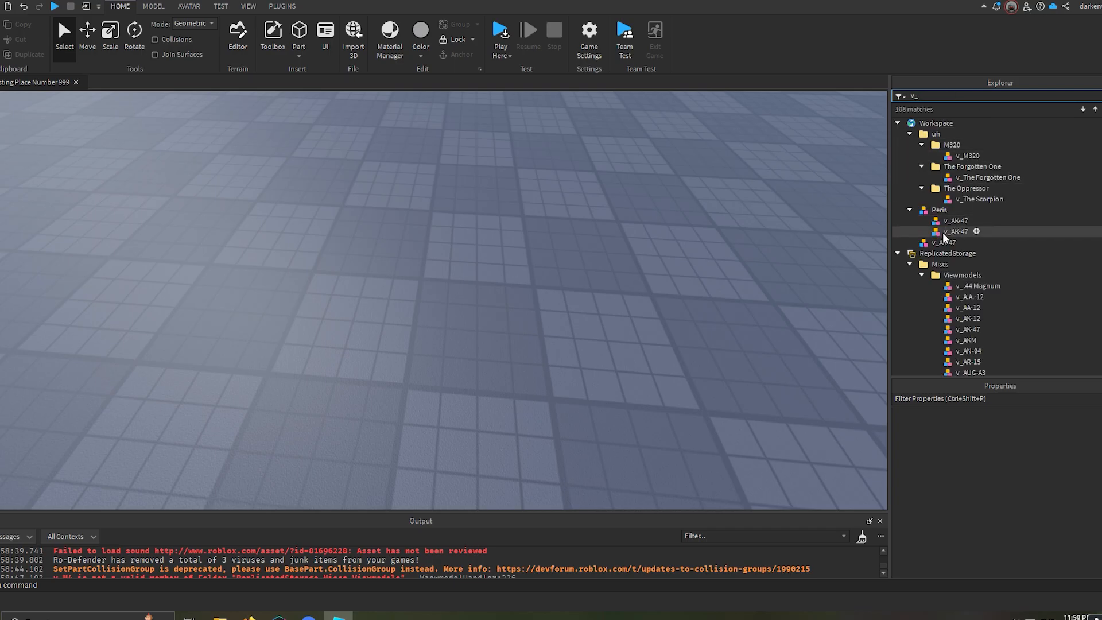
left_click(932, 242)
key("ctrl+c")
key("ctrl+v")
right_click_drag(468, 377, 487, 313)
scroll(487, 312, "up", 3)
scroll(498, 317, "down", 2)
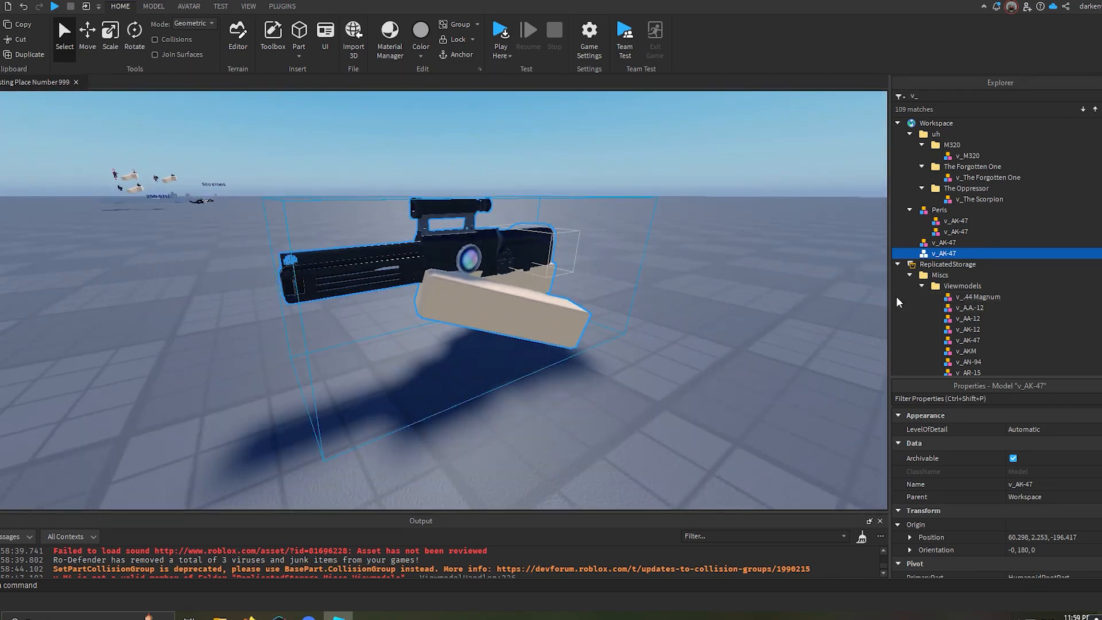
key("Delete")
Copy the v_AK-47 model from the Viewmodels folder in ReplicatedStorage and paste it into the Workspace.
scroll(965, 258, "down", 3)
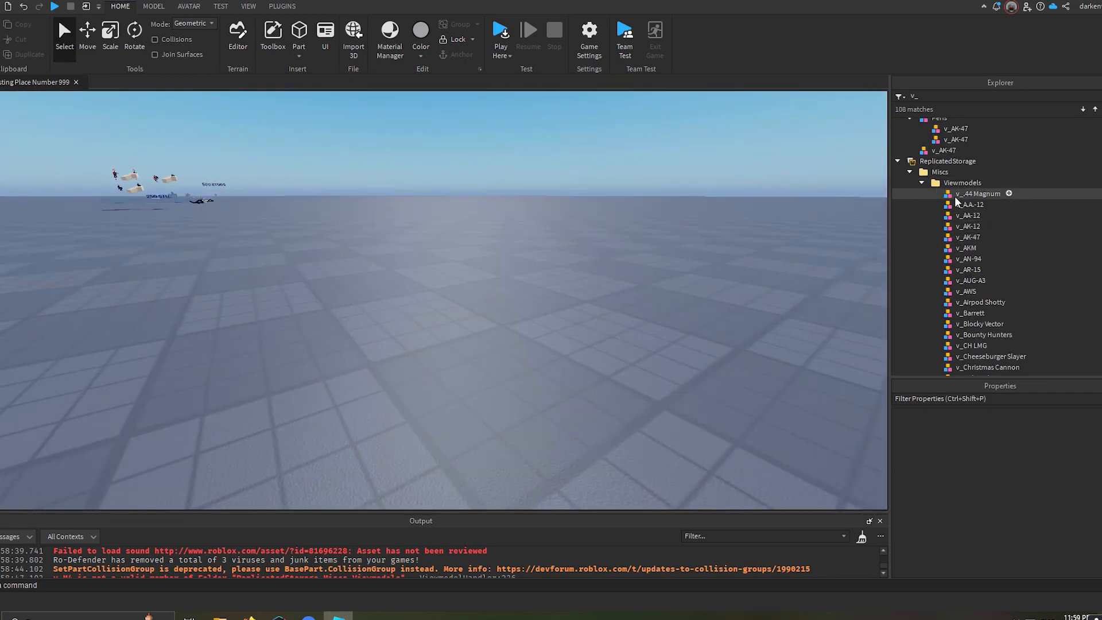
scroll(955, 195, "down", 2)
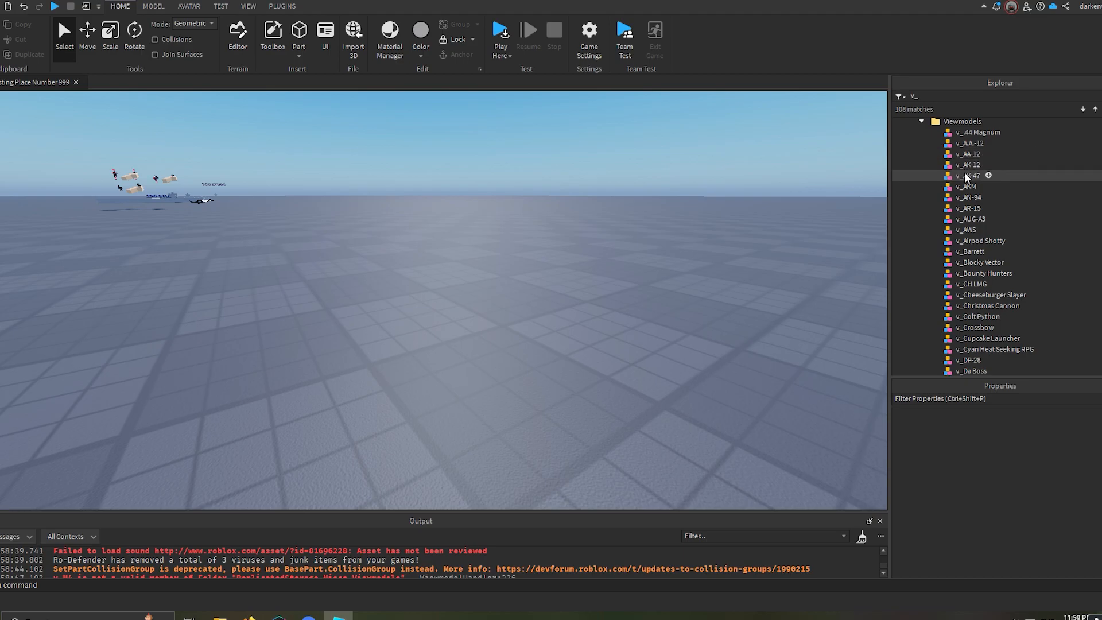
left_click(967, 176)
key("ctrl+c")
key("ctrl+v")
right_click_drag(674, 322, 531, 350)
left_click(531, 350)
left_click(335, 359)
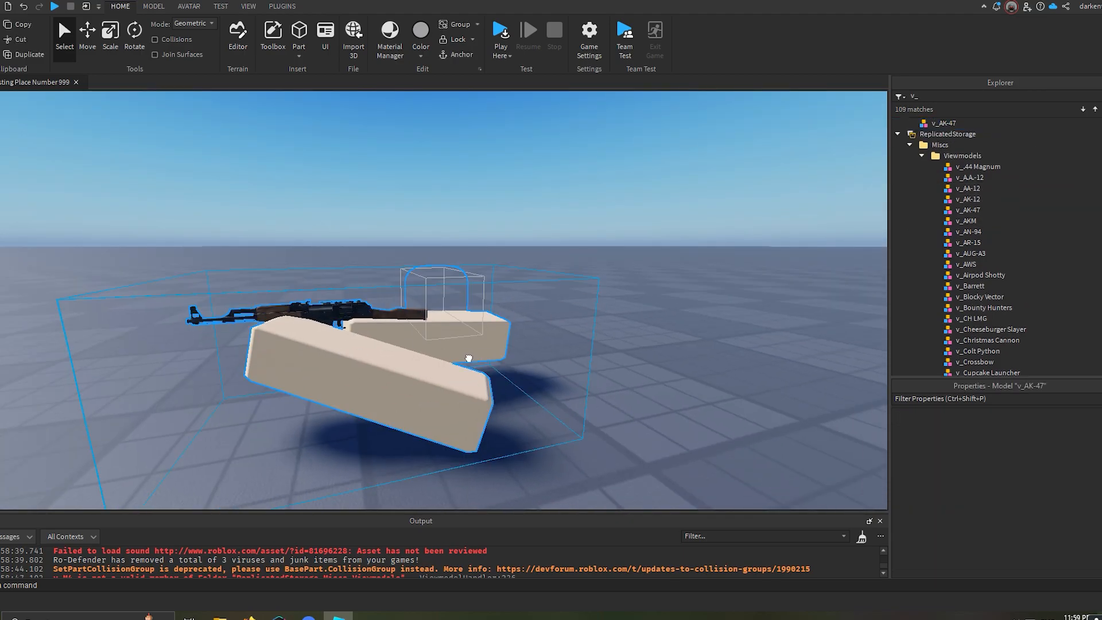
Select the Workspace in the Explorer and clear the "v_" filter.
scroll(938, 168, "up", 4)
left_click(927, 123)
left_click(925, 100)
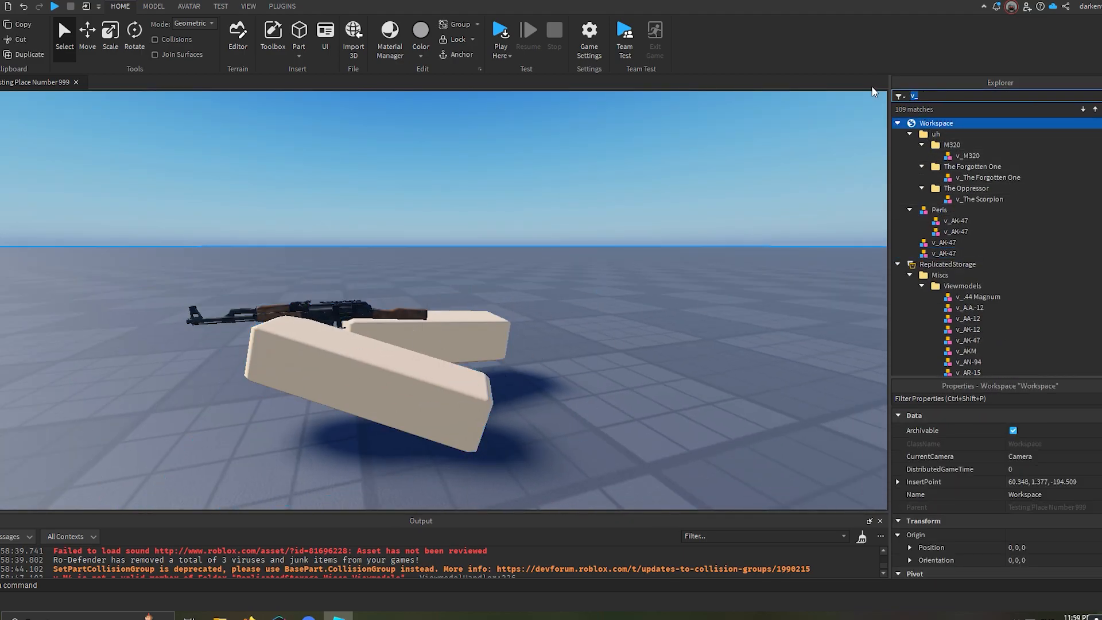
key("BackSpace")
Examine the pasted AK-47 viewmodel's arms and gun from several angles and distances.
left_click(697, 291)
right_click_drag(697, 291, 654, 191)
scroll(517, 253, "up", 3)
right_click_drag(427, 285, 299, 239)
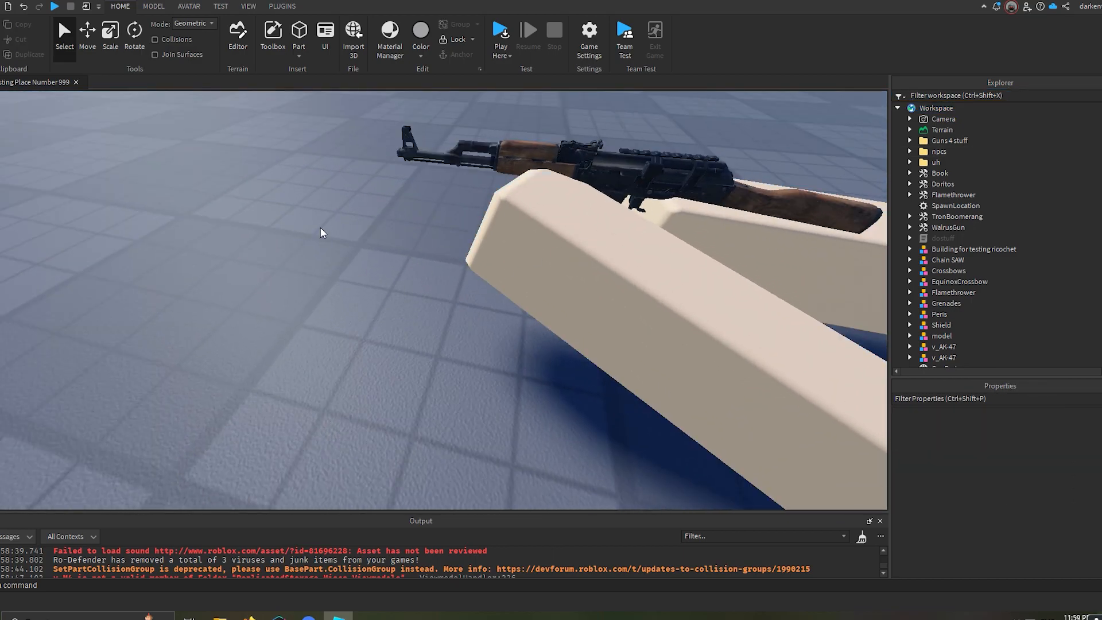
scroll(298, 239, "down", 5)
scroll(516, 259, "up", 3)
right_click_drag(517, 293, 471, 243)
scroll(471, 243, "down", 4)
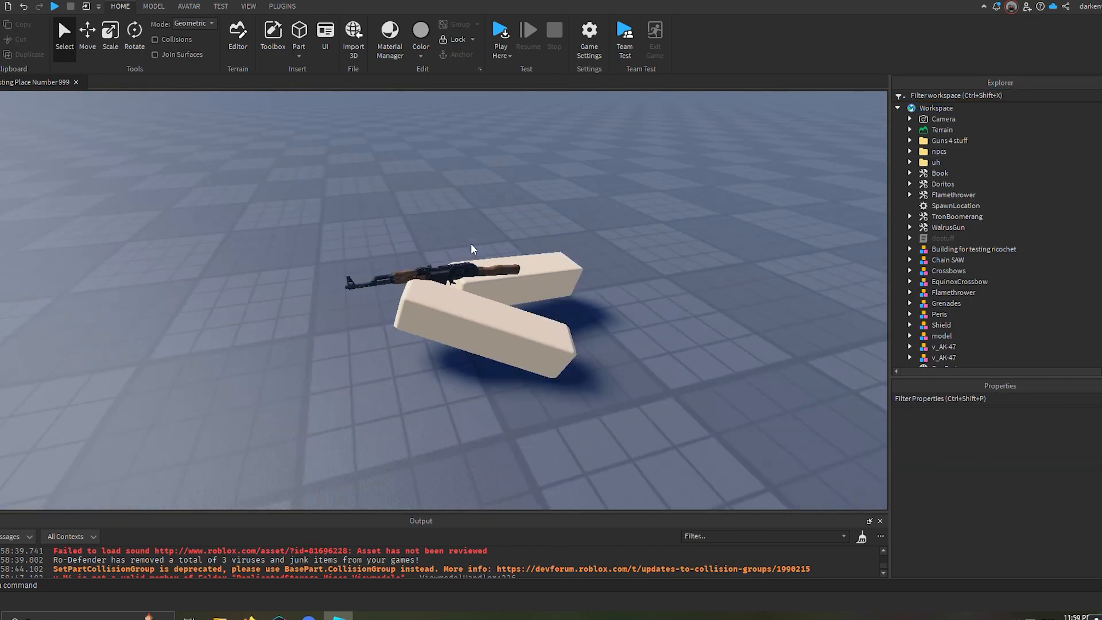
scroll(504, 279, "up", 3)
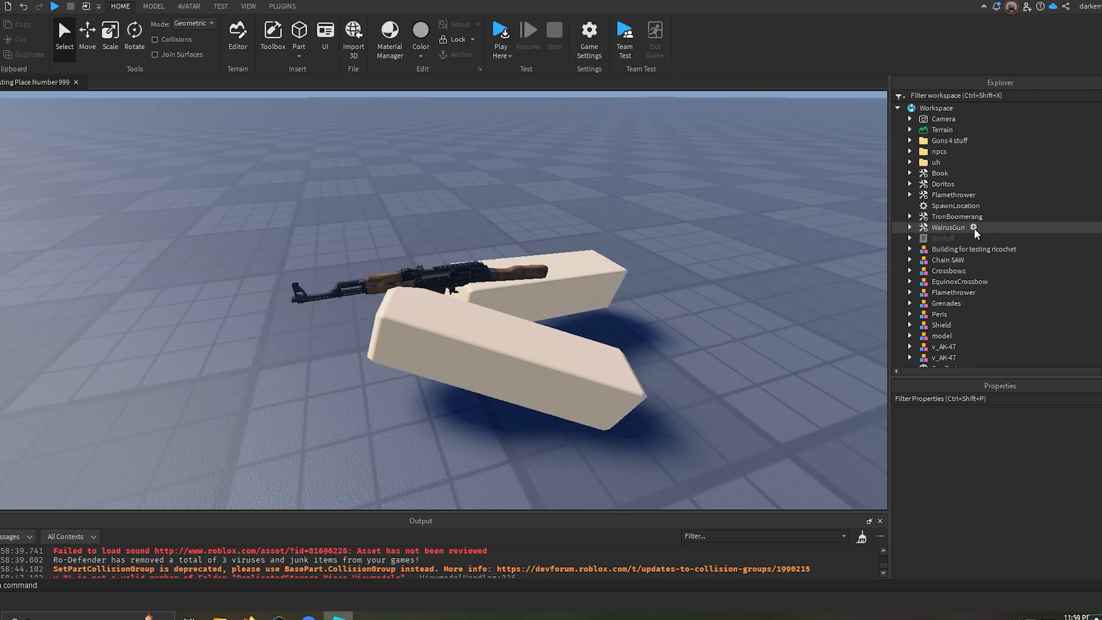
scroll(974, 230, "down", 2)
scroll(383, 314, "up", 3)
Copy the M4 model out of the M4 tool in StarterPack and paste it into the Workspace.
scroll(1062, 230, "down", 6)
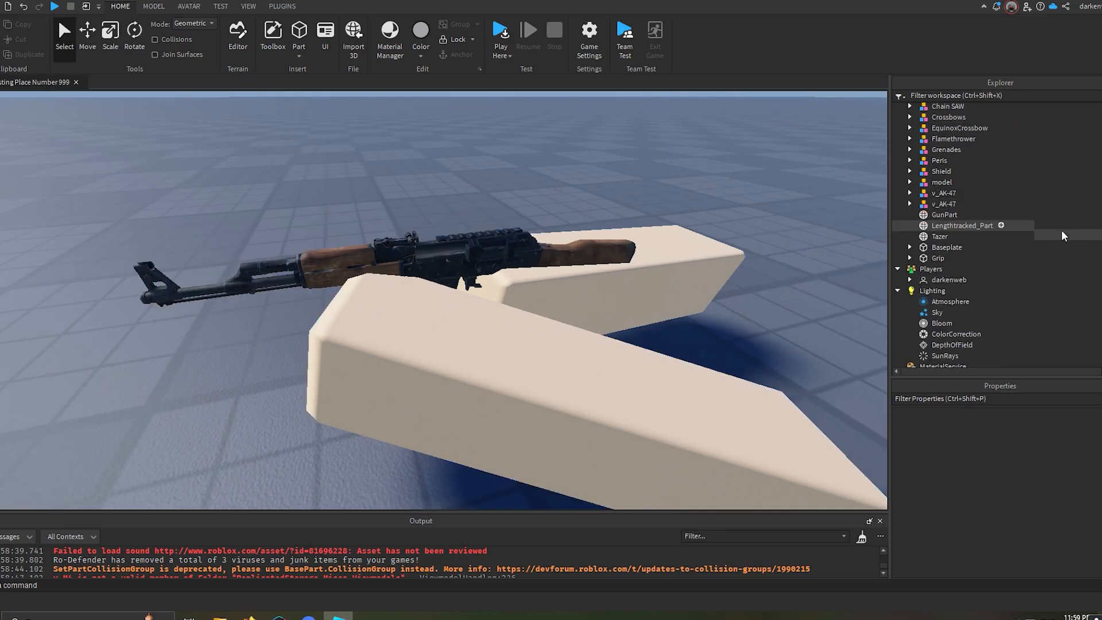
left_click(898, 177)
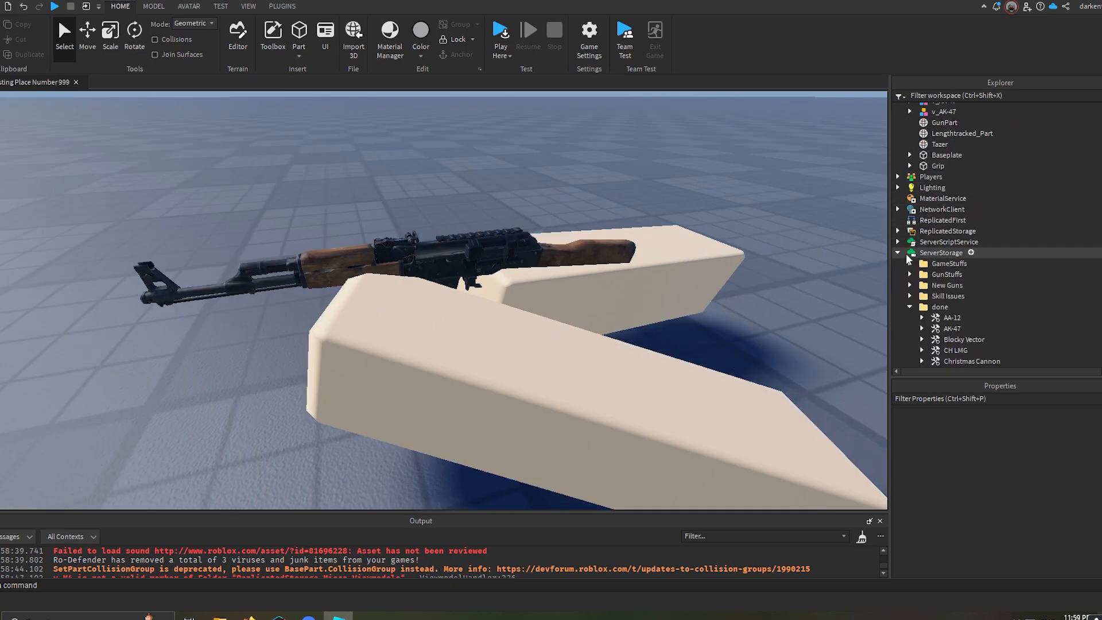
left_click(910, 307)
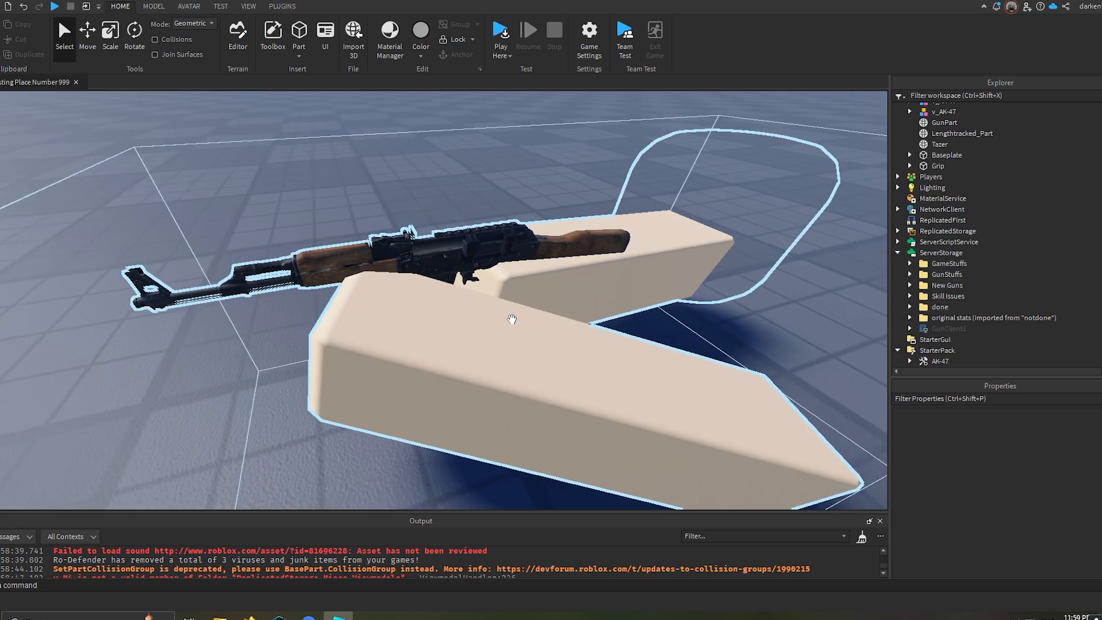
scroll(510, 315, "down", 3)
scroll(940, 302, "down", 4)
left_click(909, 281)
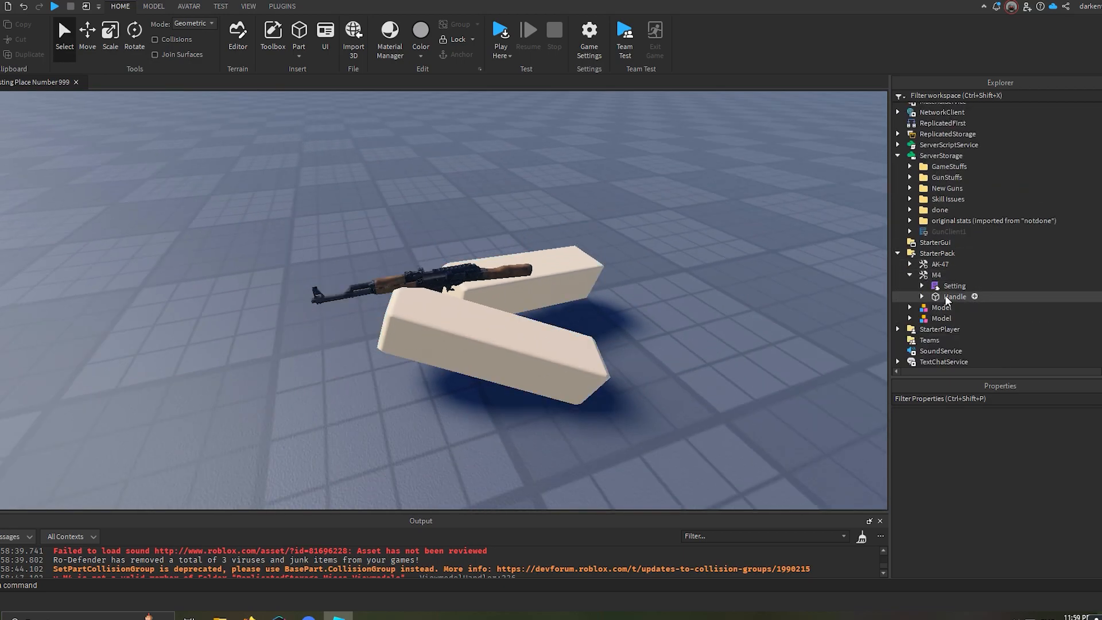
left_click(928, 276)
left_click(910, 274)
left_click(947, 318)
key("ctrl+c")
key("ctrl+v")
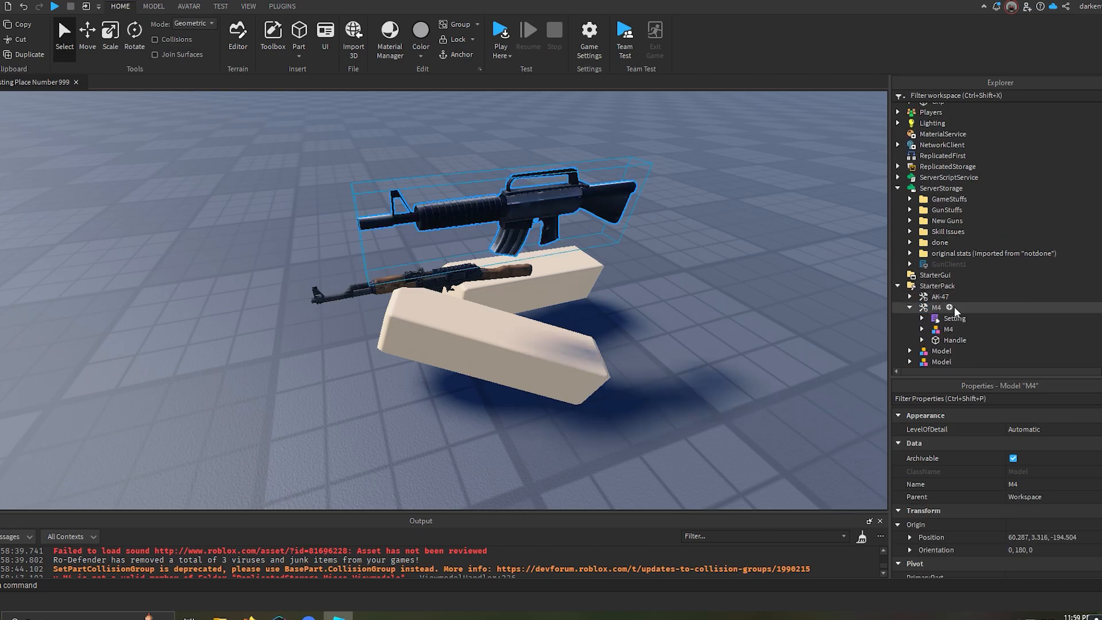
key("f")
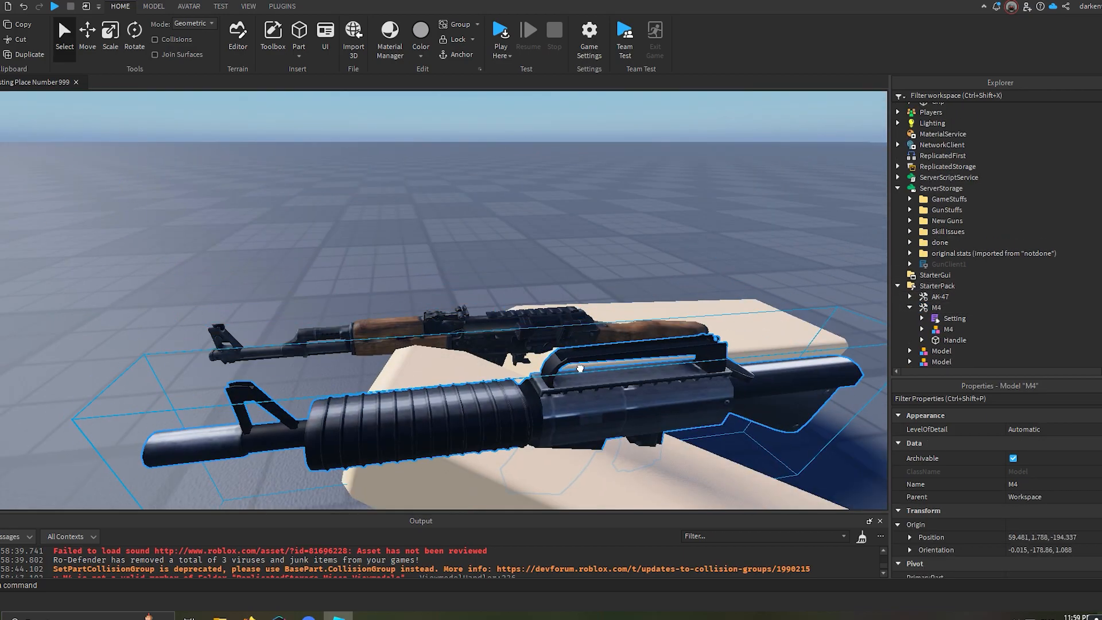
Expand the Workspace M4 model and check its parts, including the contents of Base.
scroll(908, 212, "up", 3)
left_click(910, 108)
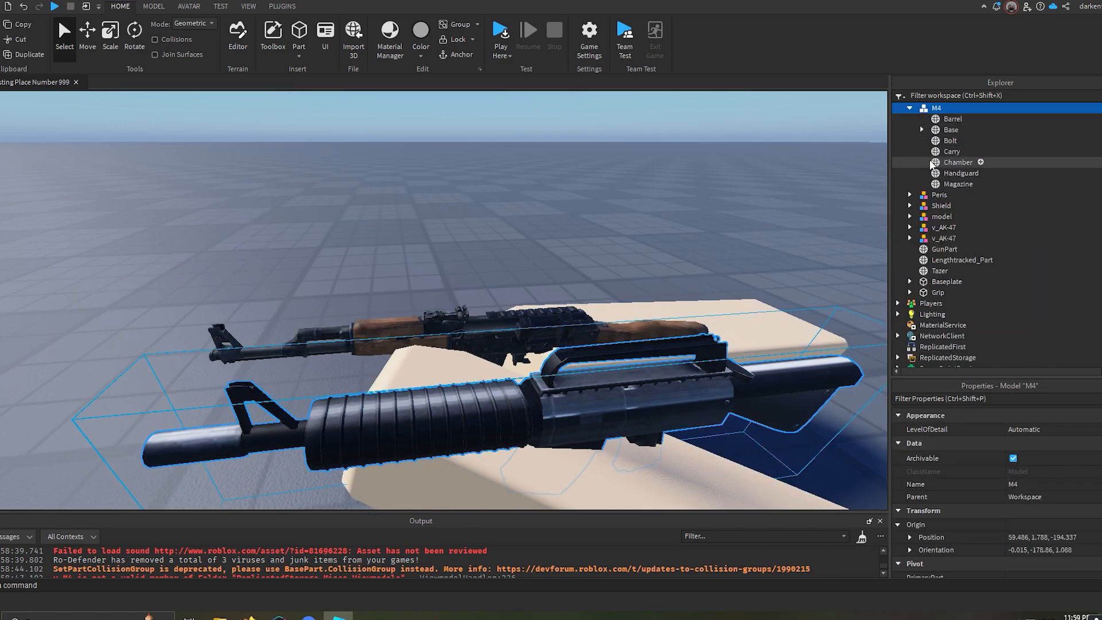
left_click(922, 129)
left_click(921, 130)
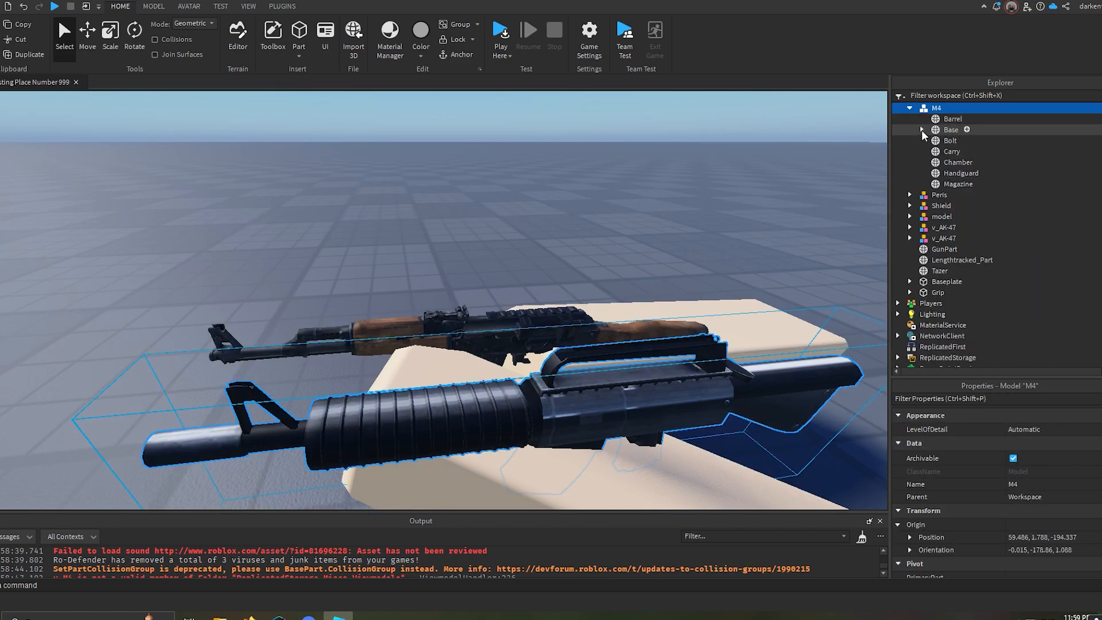
scroll(1010, 486, "down", 1)
Move the M4 model onto the AK-47 held by the viewmodel's arms.
left_click_drag(581, 359, 537, 375)
key("ctrl+2")
right_click_drag(621, 426, 521, 425)
left_click_drag(548, 428, 487, 339)
right_click_drag(487, 339, 487, 339)
key("a")
key("w")
key("s")
Adjust the M4 model's height to line up with the viewmodel's AK-47, at about Y 1.794.
left_click_drag(419, 262, 419, 256)
right_click_drag(422, 264, 424, 268)
key("d")
right_click_drag(492, 335, 491, 334)
key("a")
mouse_move(407, 343)
left_mouse_down()
mouse_move(416, 340)
mouse_move(406, 331)
left_mouse_up()
left_click_drag(351, 275, 351, 267)
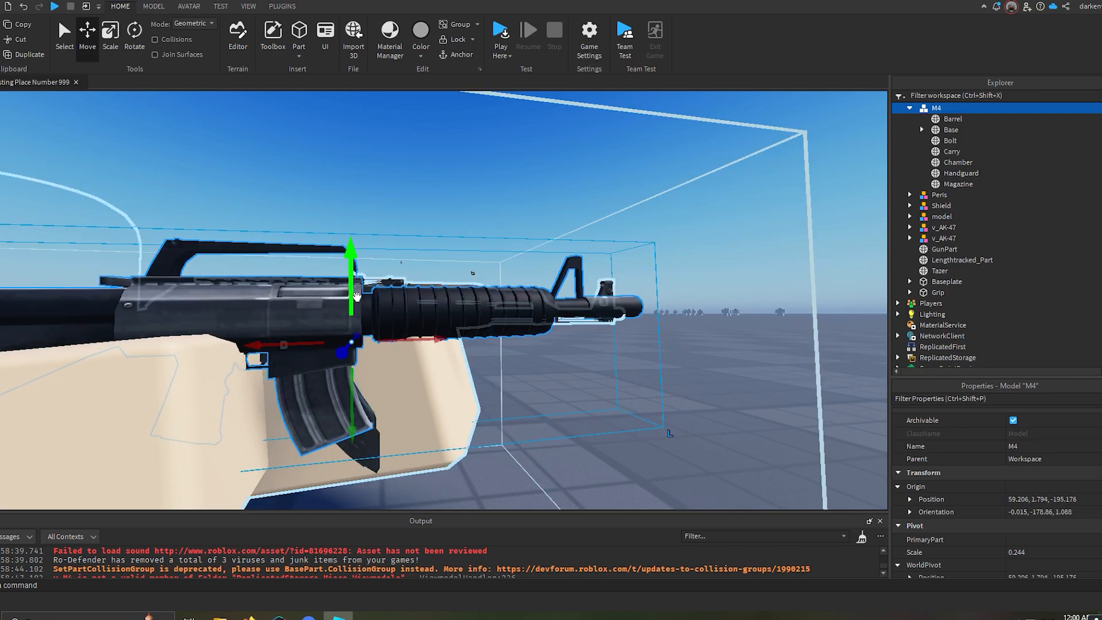
Nudge the M4 model along its barrel axis to about X 59.23.
right_click_drag(406, 323, 407, 323)
key("a")
left_click_drag(404, 339, 400, 339)
right_click_drag(400, 339, 400, 340)
key("a")
key("e")
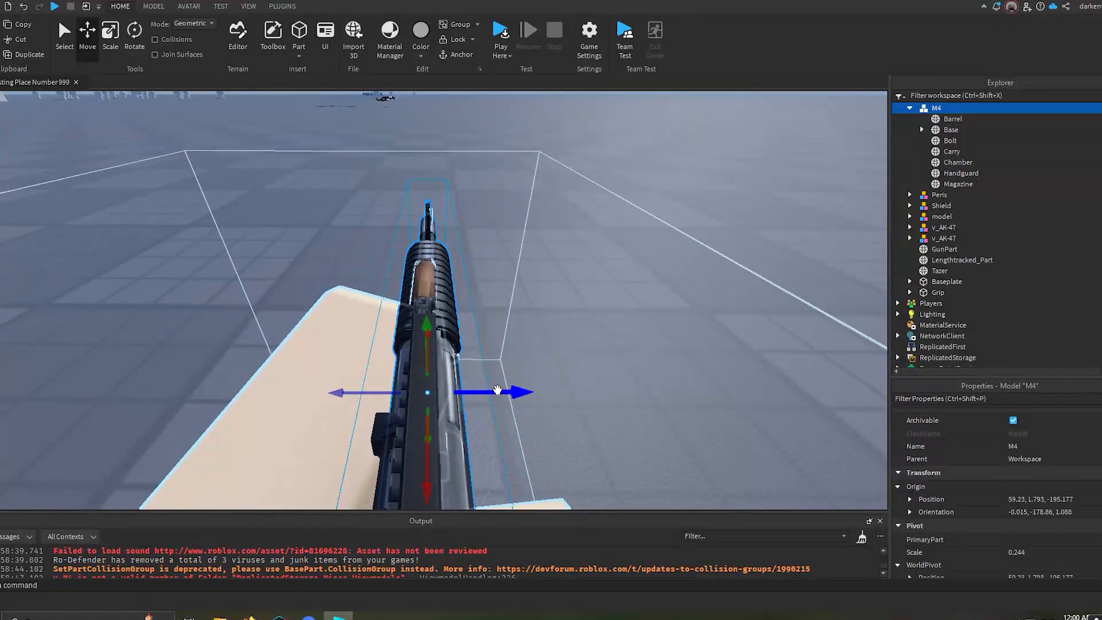
Nudge the M4 model sideways to centre it over the AK-47, at about Z -195.17.
left_click_drag(498, 390, 502, 390)
key("d")
right_click_drag(502, 390, 499, 390)
key("a")
left_click_drag(497, 389, 494, 387)
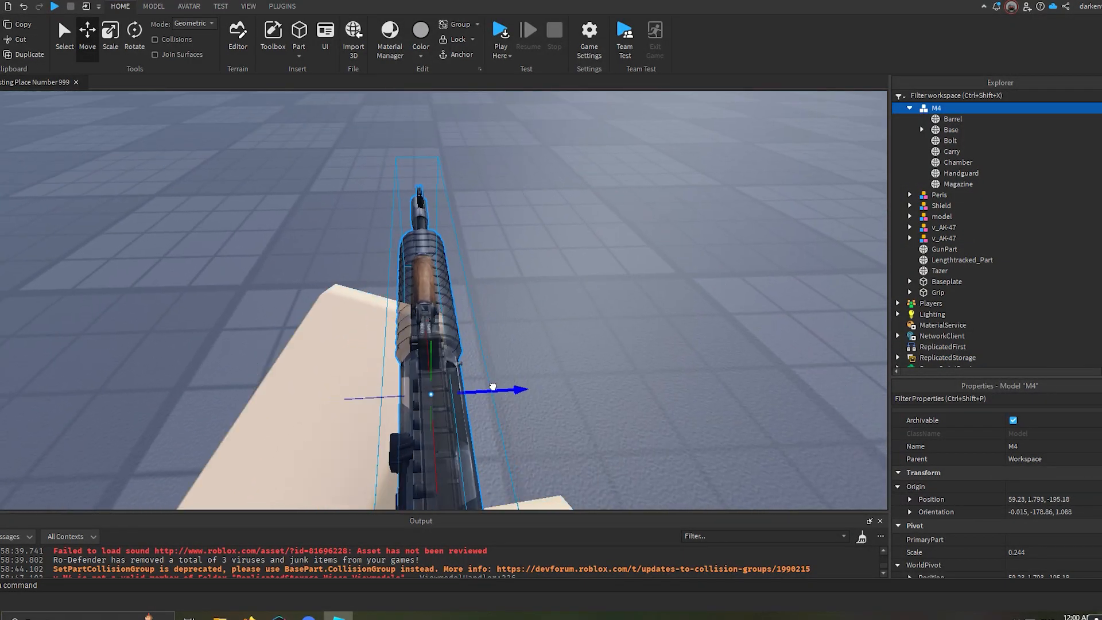
key("a")
Shift the M4 model lengthwise to about X 59.271 to align its magazine and grip area with the AK-47's.
right_click_drag(496, 387, 469, 235)
key("s")
key("w")
key("w")
key("q")
right_click_drag(301, 231, 315, 204)
key("q")
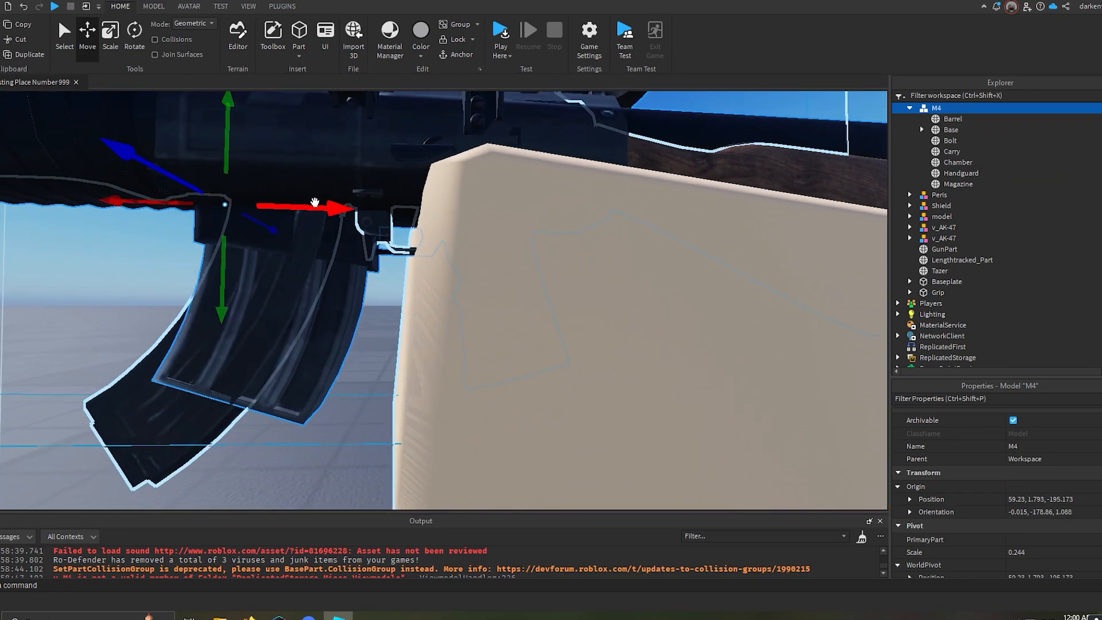
left_click_drag(313, 208, 315, 210)
key("d")
right_click_drag(329, 211, 330, 211)
key("a")
right_click_drag(425, 251, 425, 251)
key("d")
left_click_drag(336, 241, 325, 241)
left_click_drag(332, 243, 329, 248)
Check the M4 model's alignment with the AK-47 and the viewmodel's arms from different angles.
right_click_drag(329, 248, 581, 386)
scroll(419, 390, "down", 3)
scroll(419, 389, "up", 3)
right_click_drag(489, 376, 401, 365)
left_click(1028, 459)
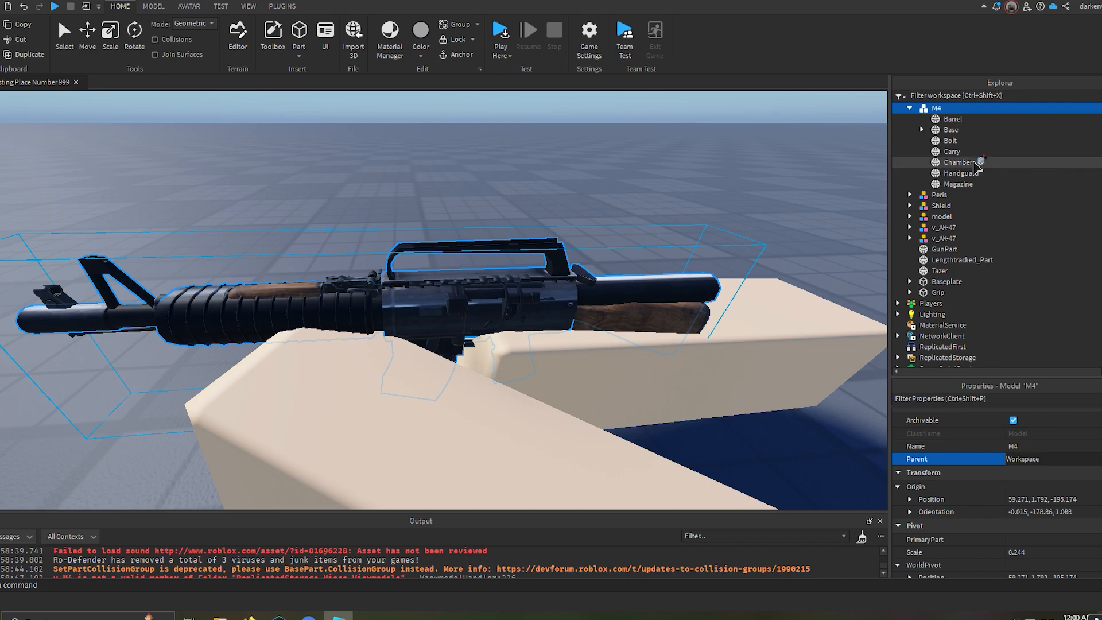
scroll(976, 161, "up", 3)
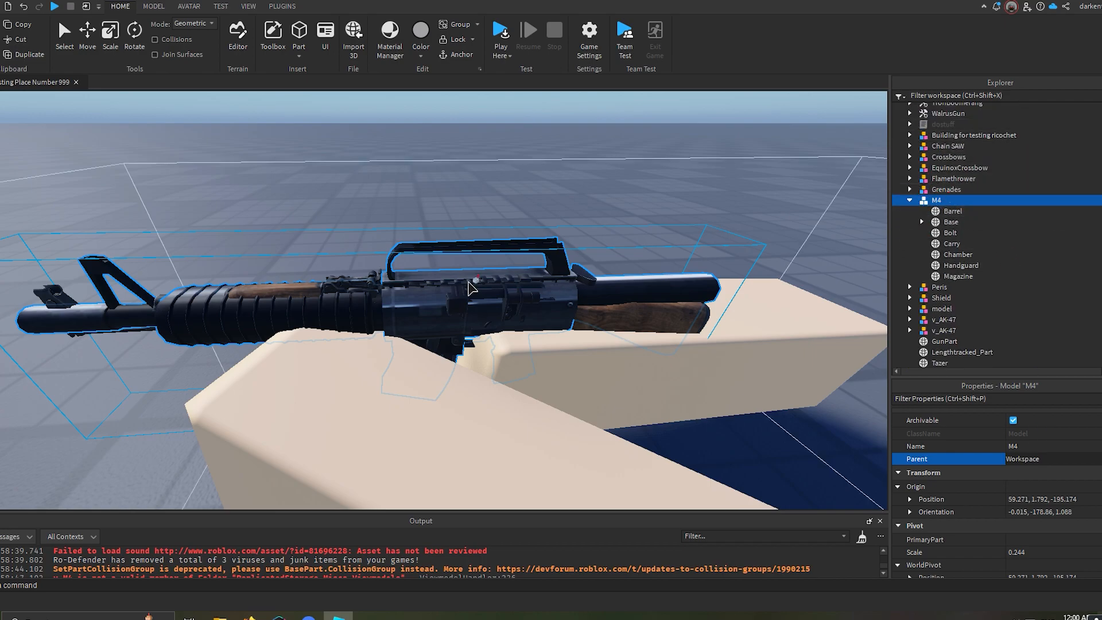
scroll(998, 229, "up", 4)
scroll(949, 210, "down", 9)
scroll(982, 197, "up", 1)
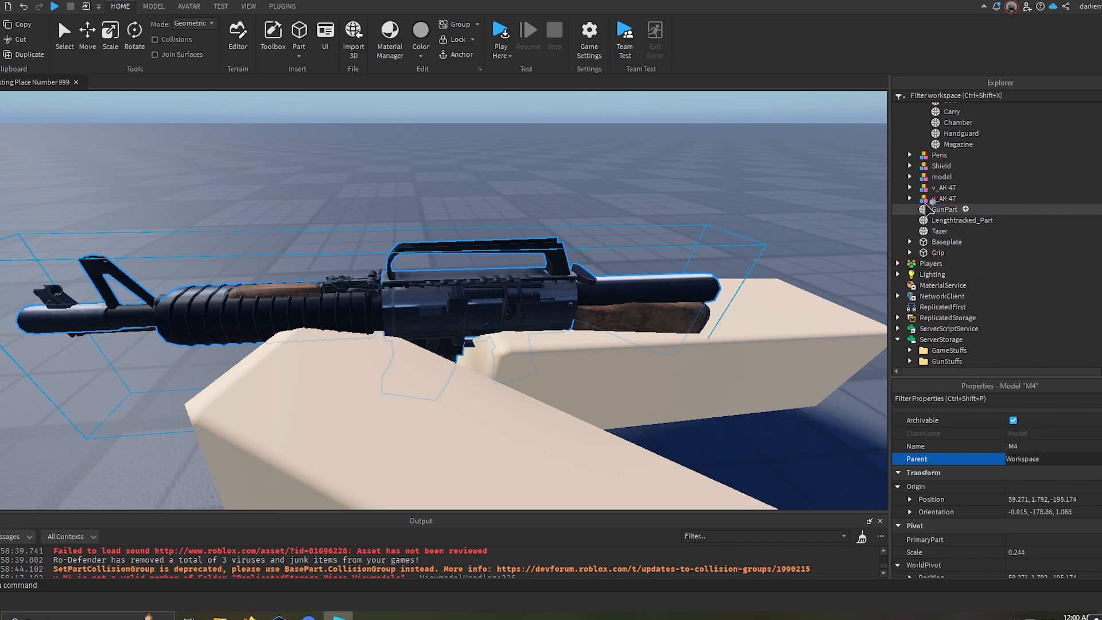
Move the M4 model into the second v_AK-47 viewmodel and delete the old gun Model from that viewmodel.
left_click(910, 198)
left_click(944, 198)
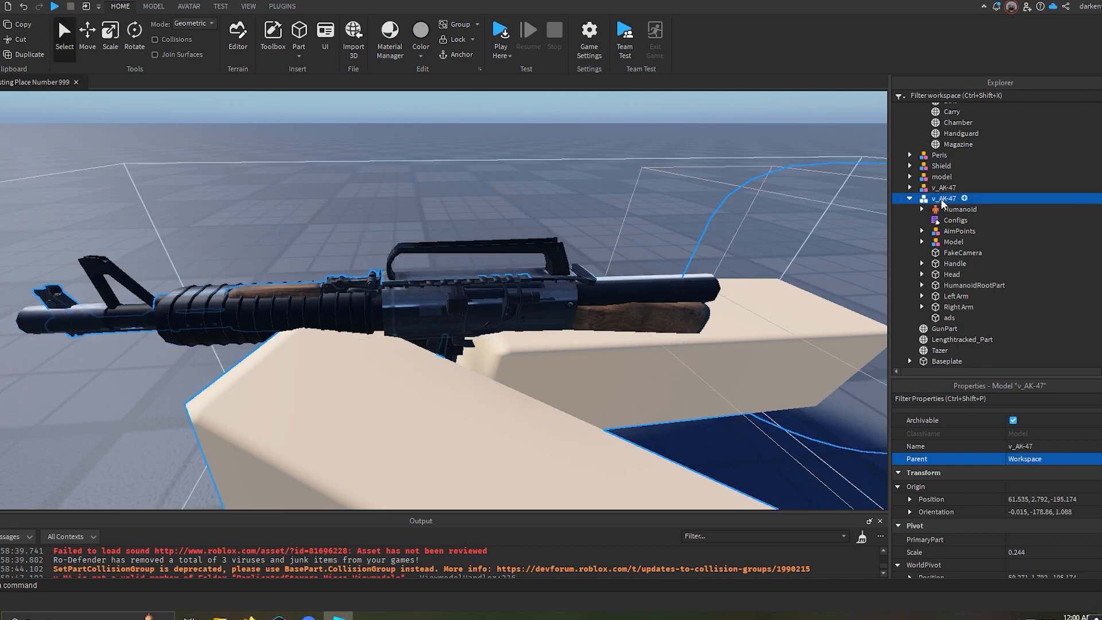
key("ctrl+2")
key("f")
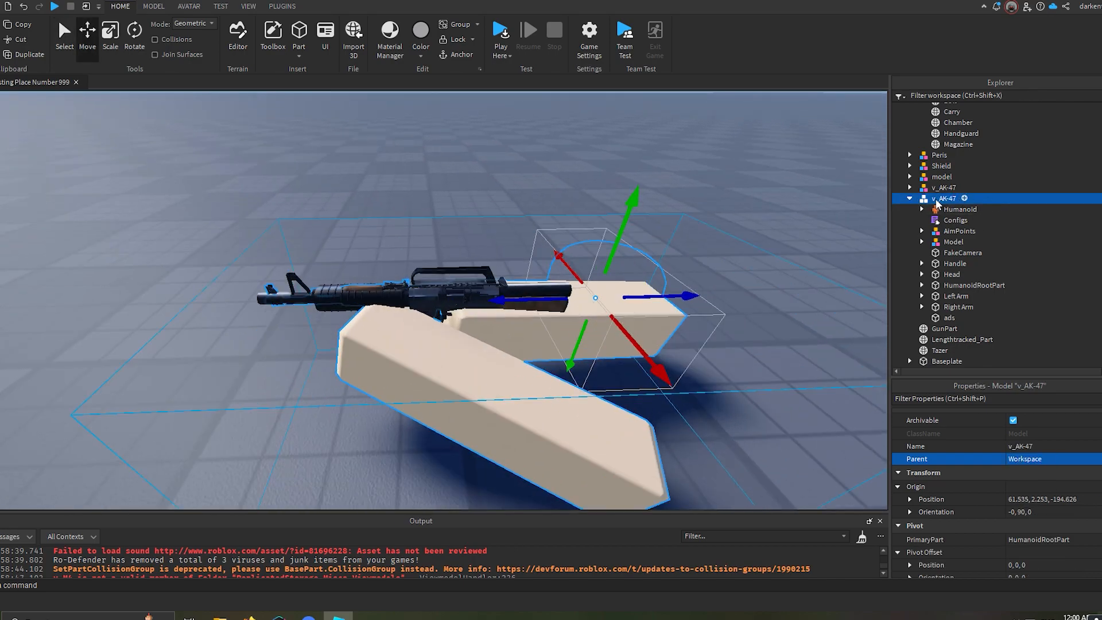
scroll(941, 201, "up", 3)
left_click_drag(930, 161, 946, 290)
left_click(952, 258)
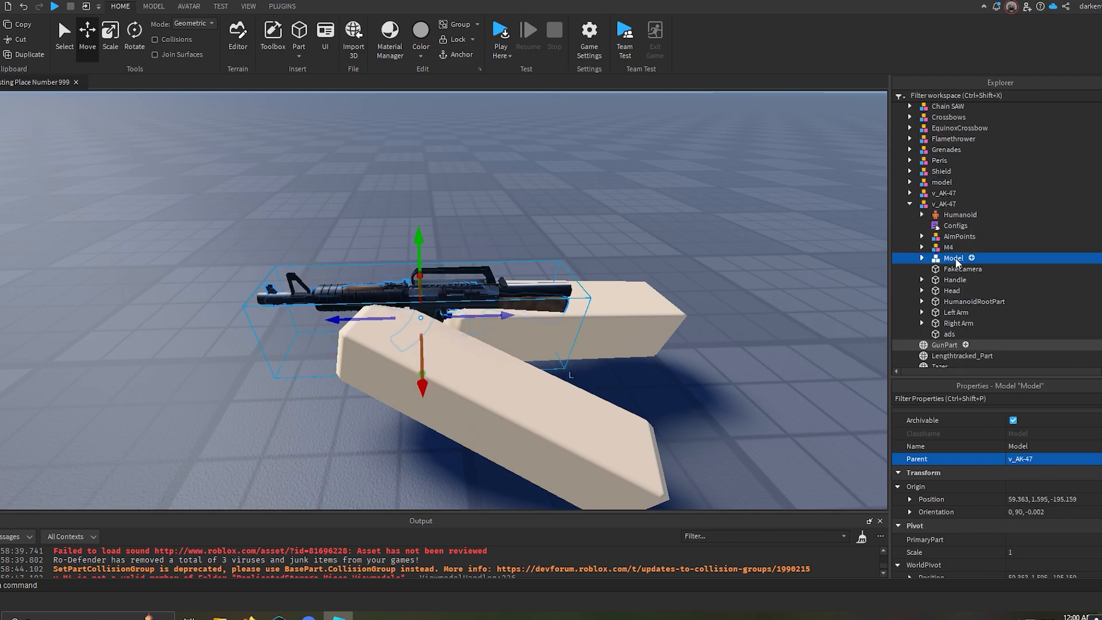
key("Delete")
Join the viewmodel's Handle to the M4's Barrel, Base, Bolt, Carry, Chamber, Handguard and Magazine with Motor6D joints.
left_click(923, 248)
scroll(959, 270, "down", 1)
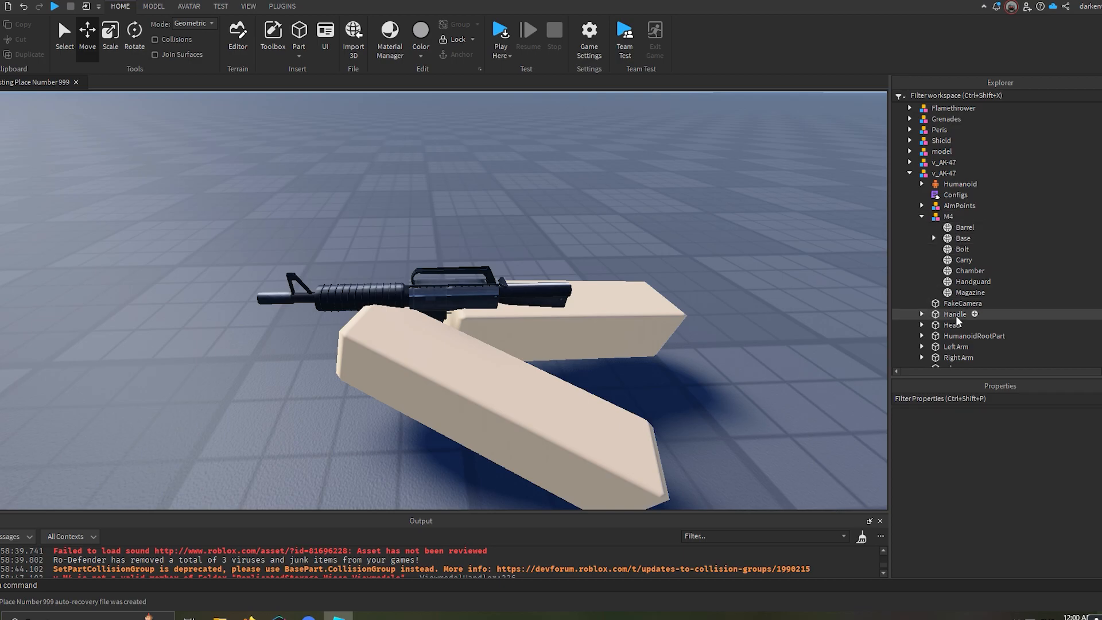
left_click(944, 316)
left_click(958, 294, "ctrl")
left_click(960, 283, "ctrl")
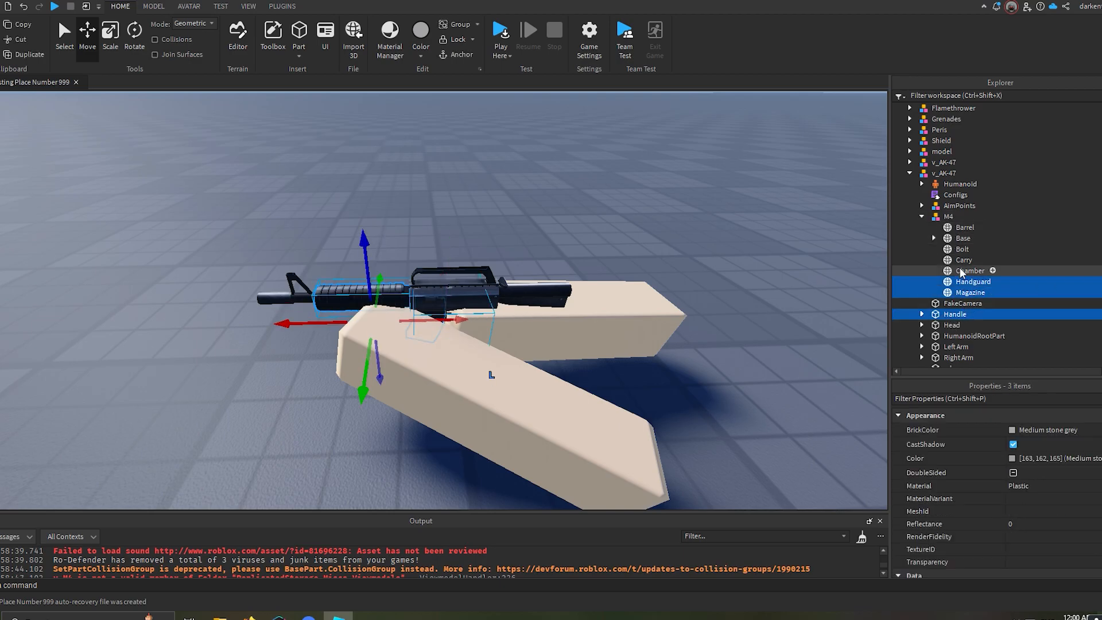
left_click(961, 272, "ctrl")
left_click(960, 262, "ctrl")
left_click(959, 251, "ctrl")
left_click(959, 240, "ctrl")
left_click(964, 228, "ctrl")
left_click(283, 6)
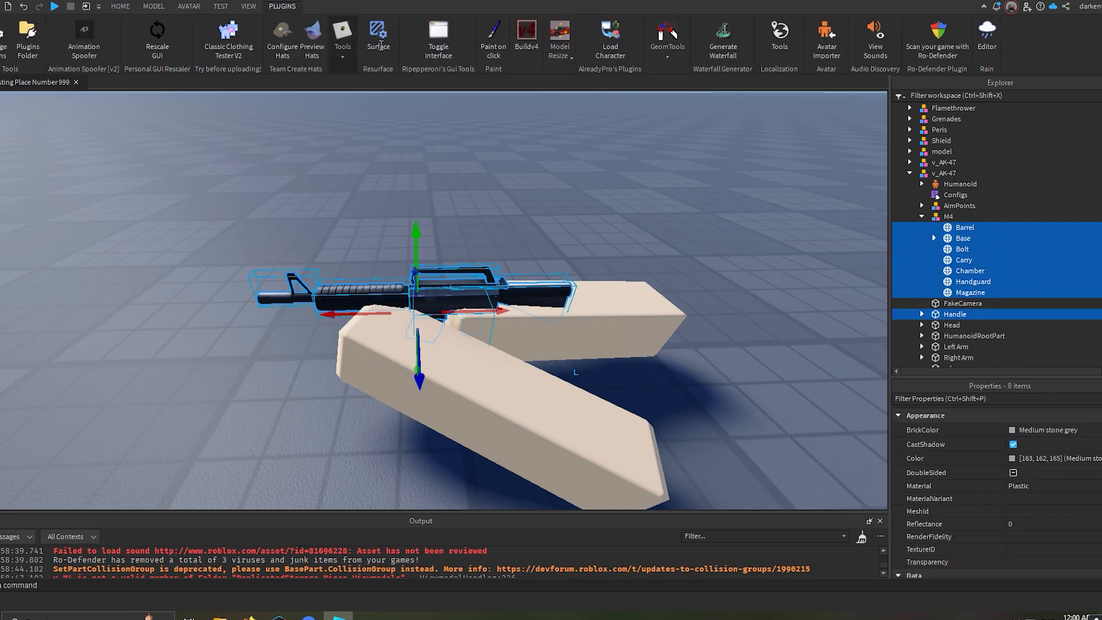
left_click(338, 33)
left_click(373, 99)
scroll(944, 240, "down", 1)
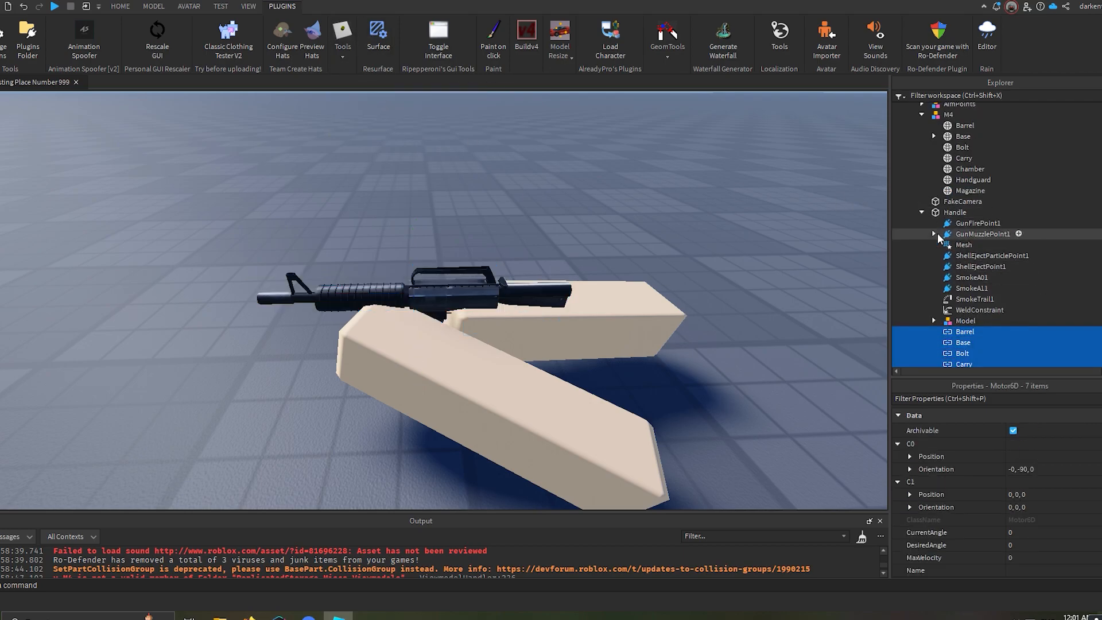
Check the viewmodel's Handle and arms, and rename the edited viewmodel as v_M4.
left_click(922, 213)
left_click(954, 213)
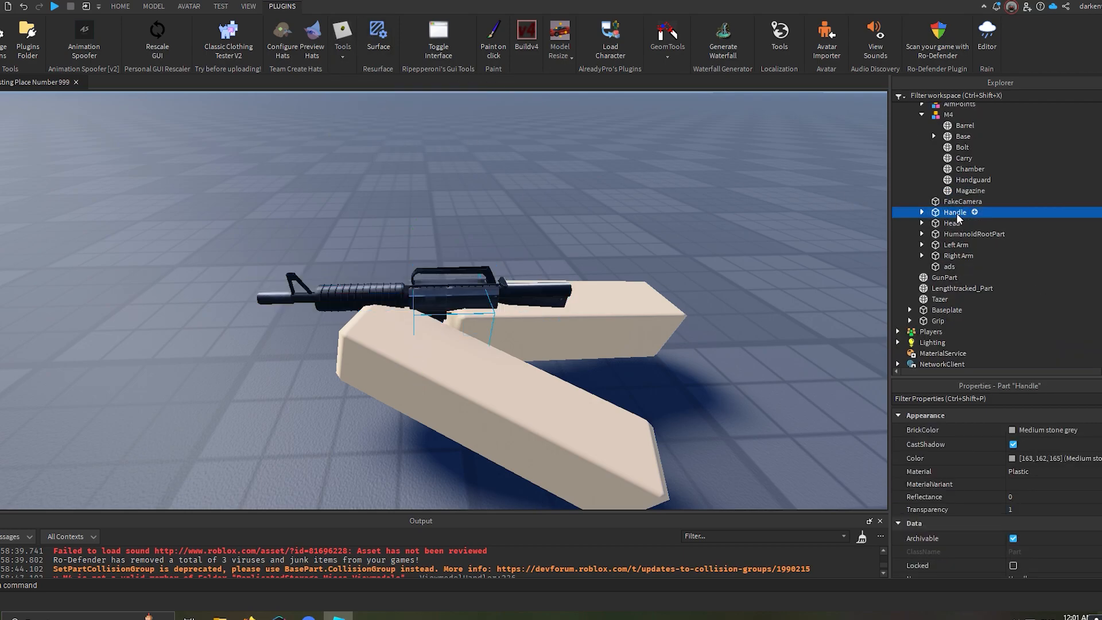
left_click(956, 246)
left_click(970, 257)
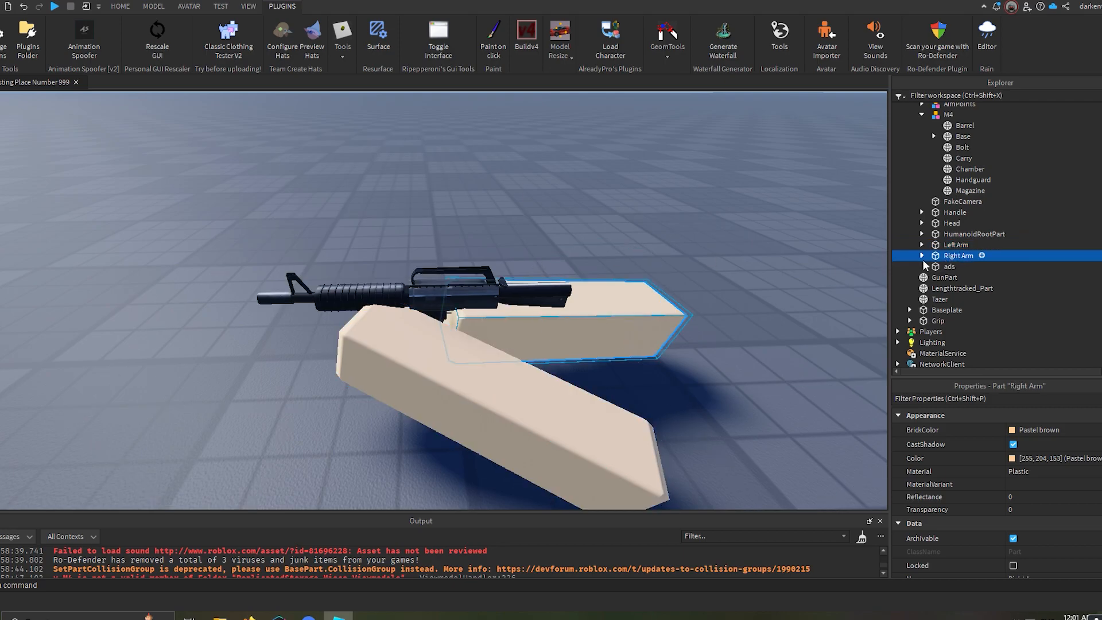
scroll(1016, 240, "up", 3)
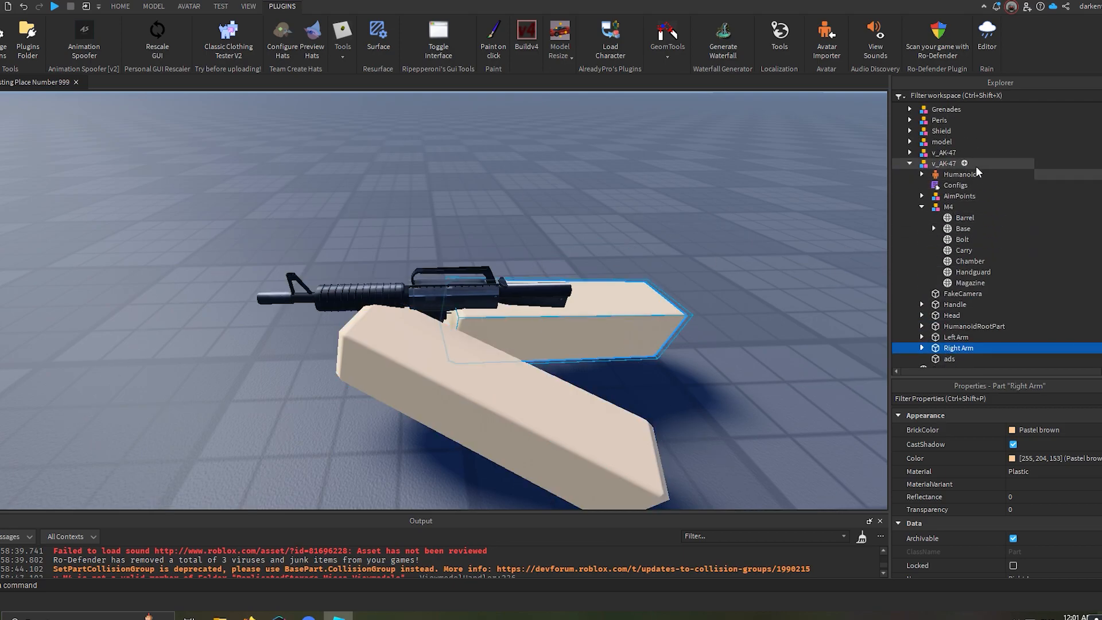
left_click(947, 163)
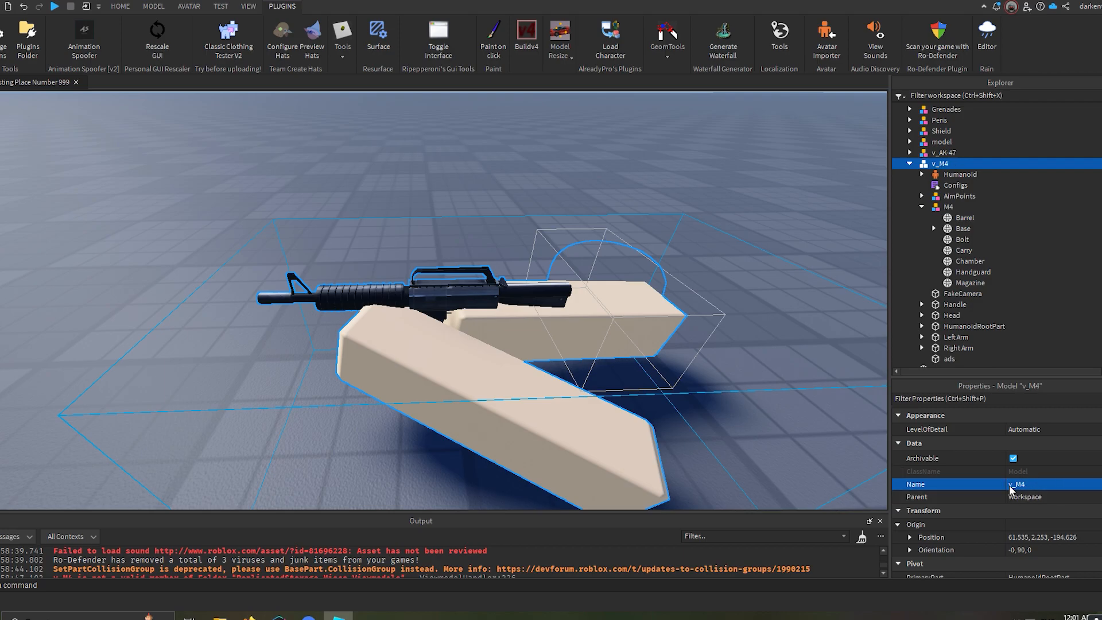
Check the name of the M4 tool in StarterPack against the name of the viewmodel in Workspace.
scroll(976, 259, "down", 5)
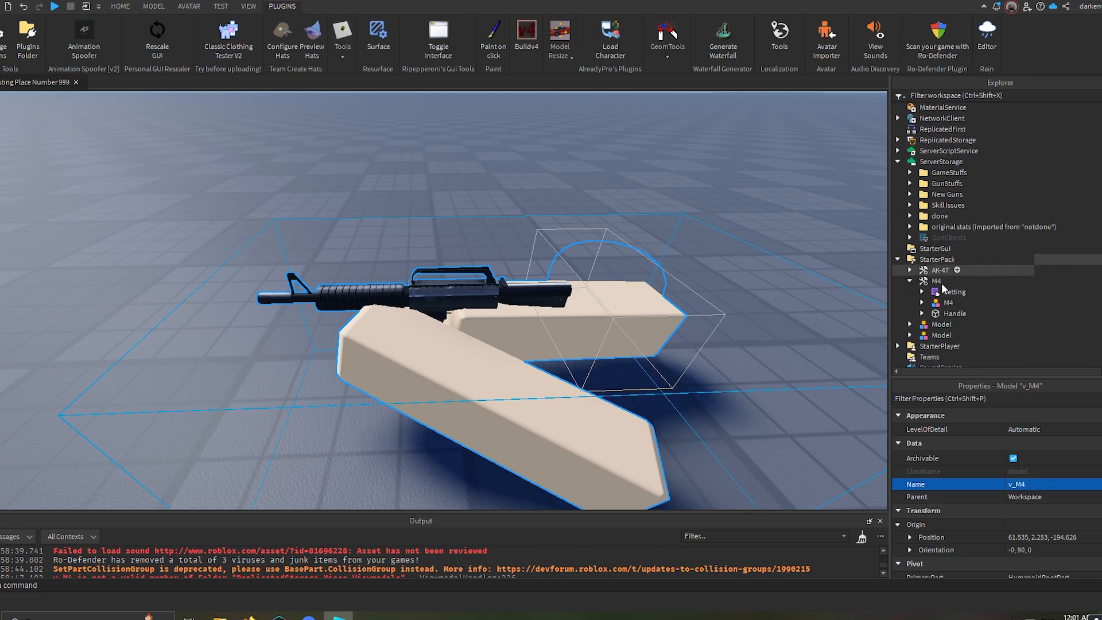
left_click(937, 282)
scroll(939, 259, "up", 13)
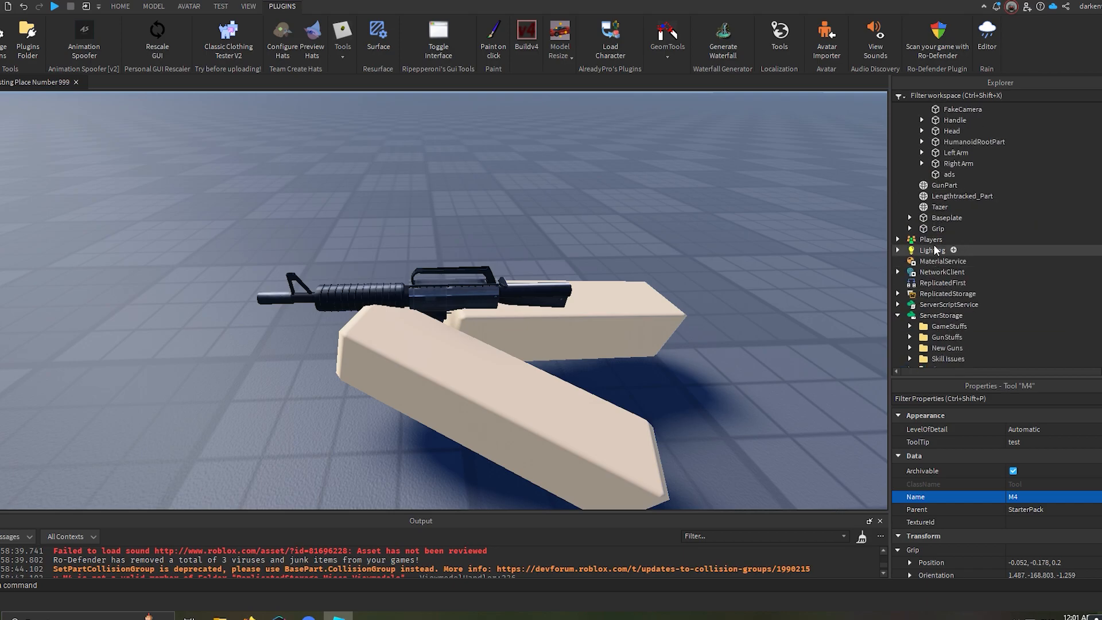
scroll(946, 295, "down", 13)
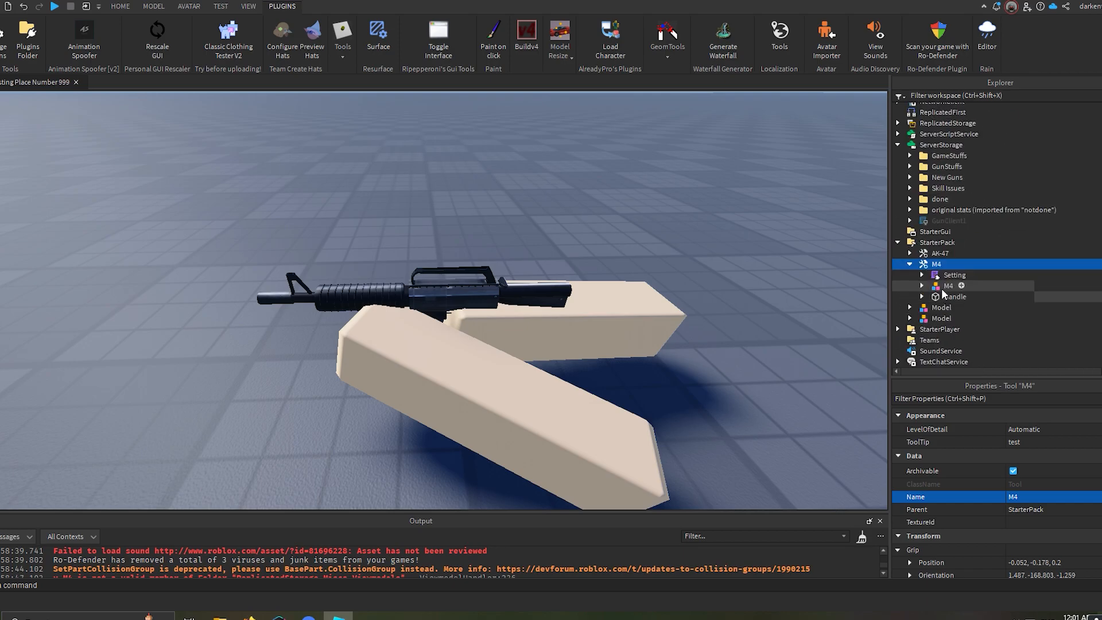
left_click(910, 265)
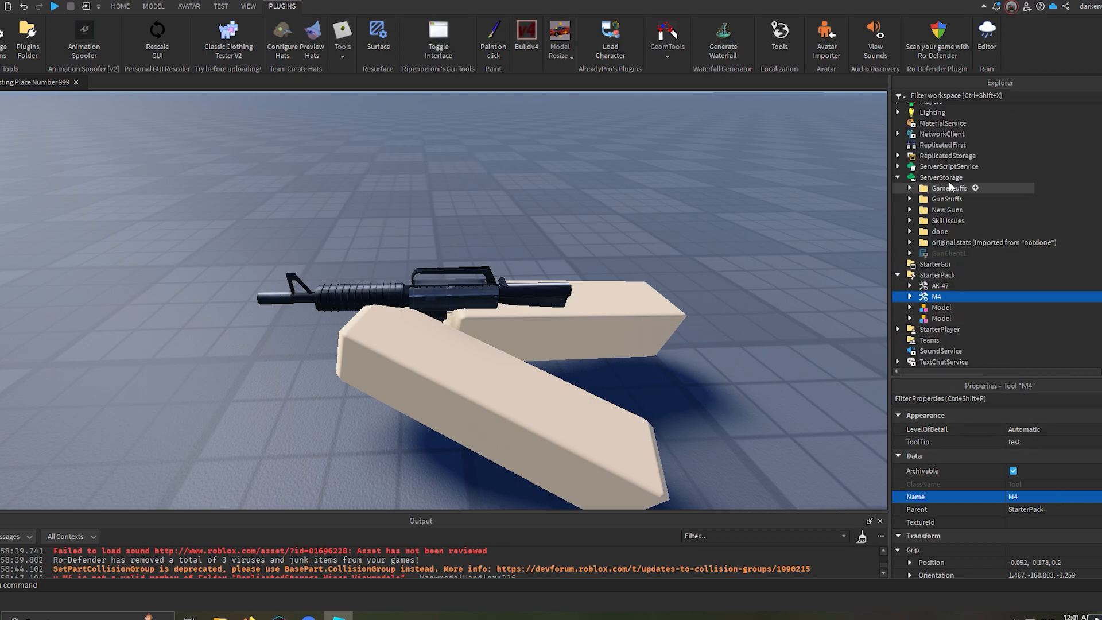
scroll(971, 201, "up", 8)
scroll(973, 200, "down", 1)
scroll(936, 218, "up", 3)
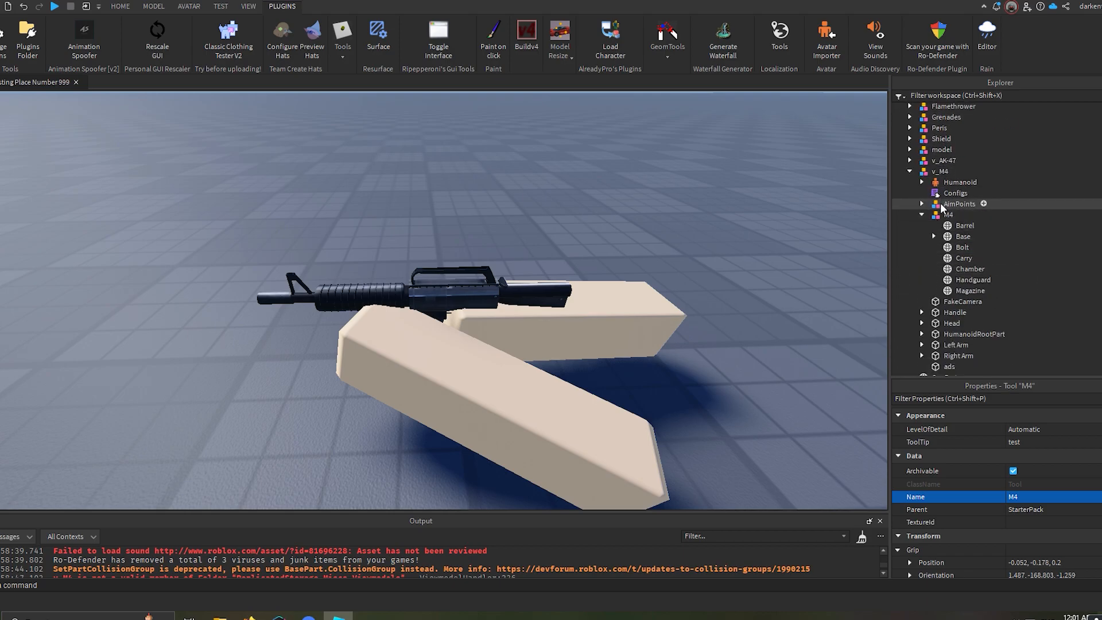
left_click(922, 214)
Move the v_M4 viewmodel into the Viewmodels folder under ReplicatedStorage's Miscs folder.
left_click(940, 171)
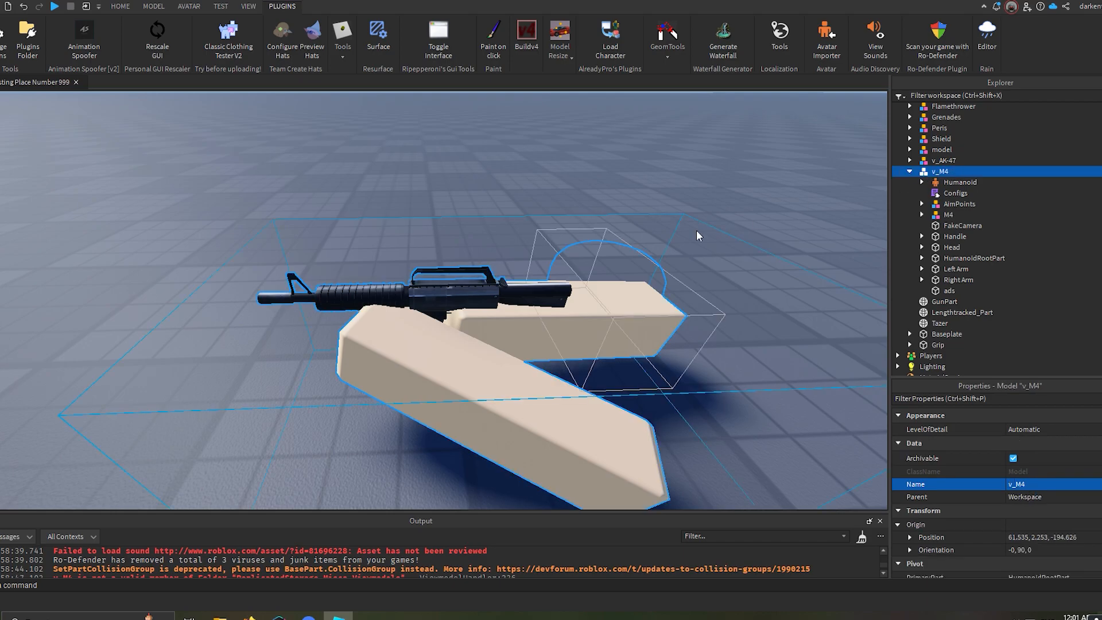
left_click(1025, 498)
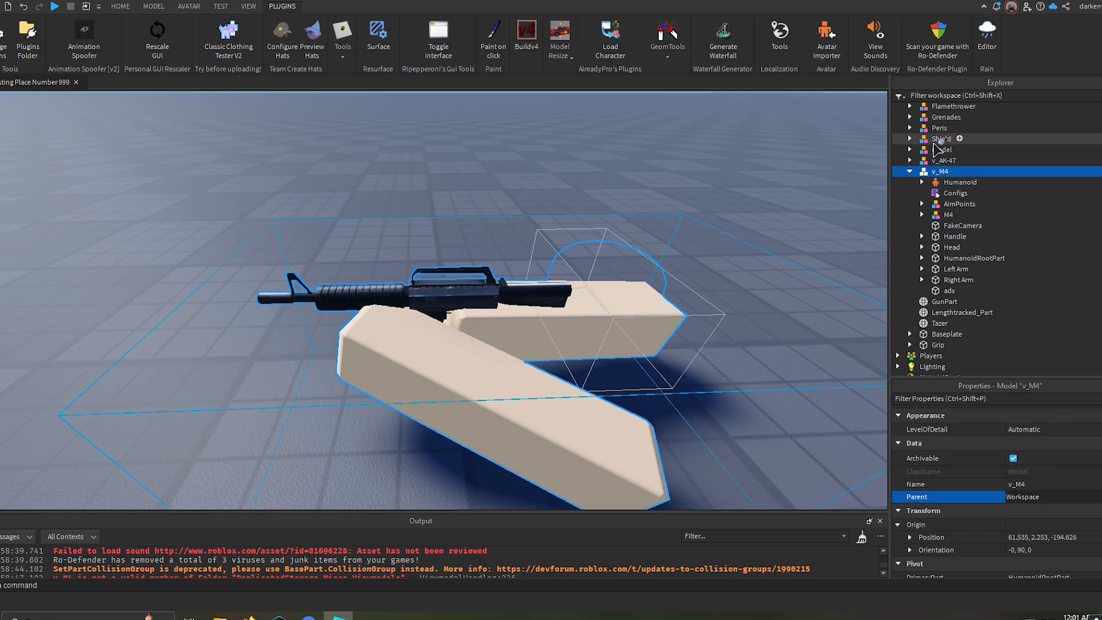
scroll(933, 182, "down", 5)
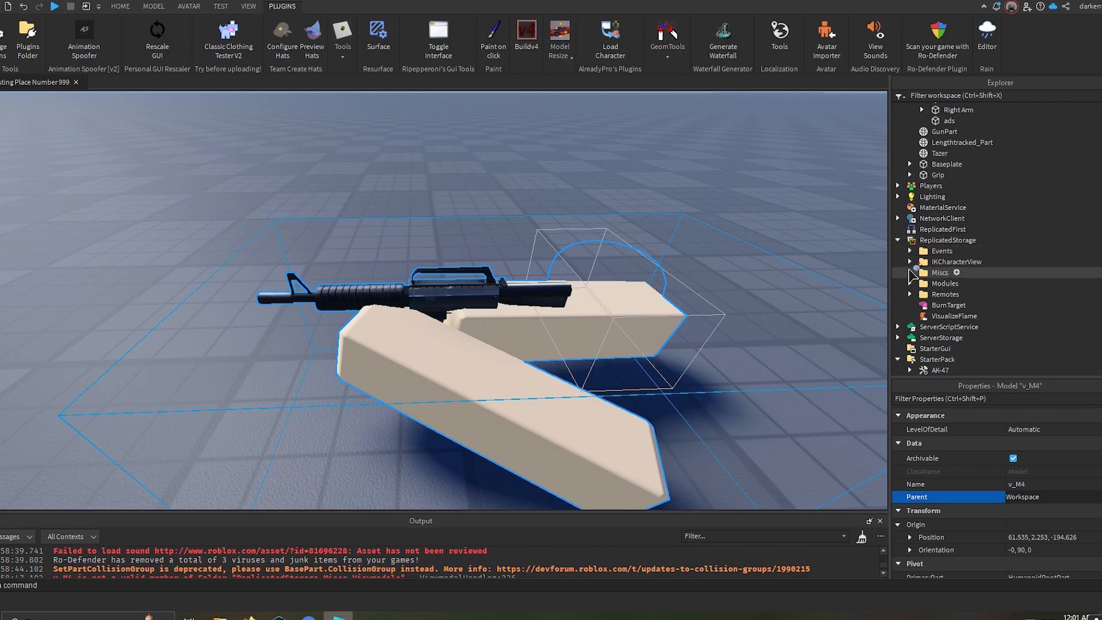
left_click(911, 274)
scroll(976, 324, "down", 1)
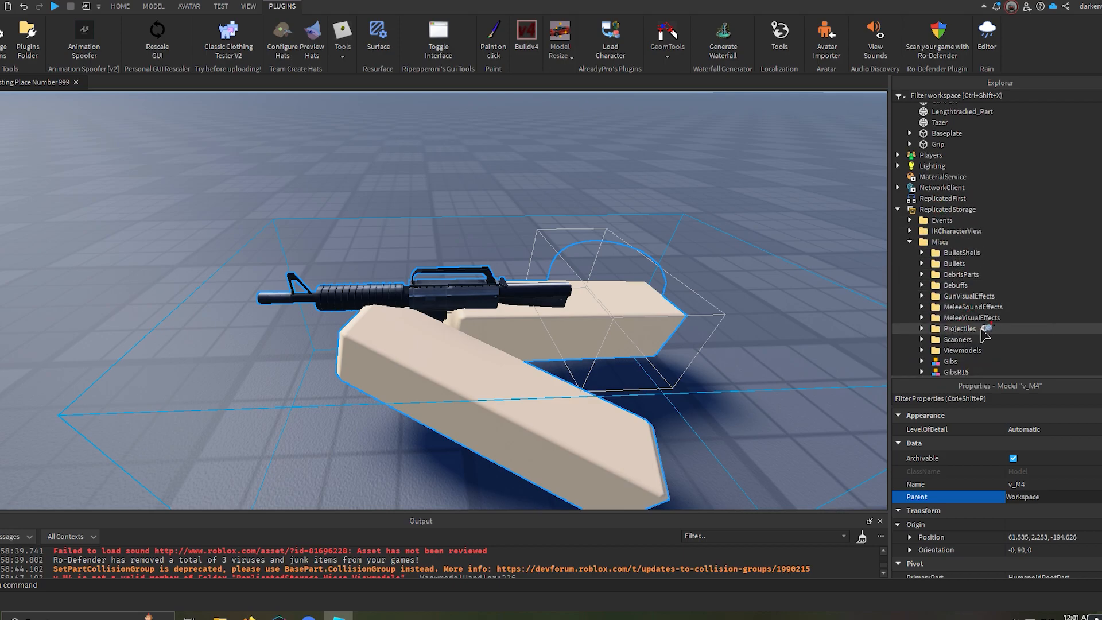
left_click_drag(974, 330, 968, 319)
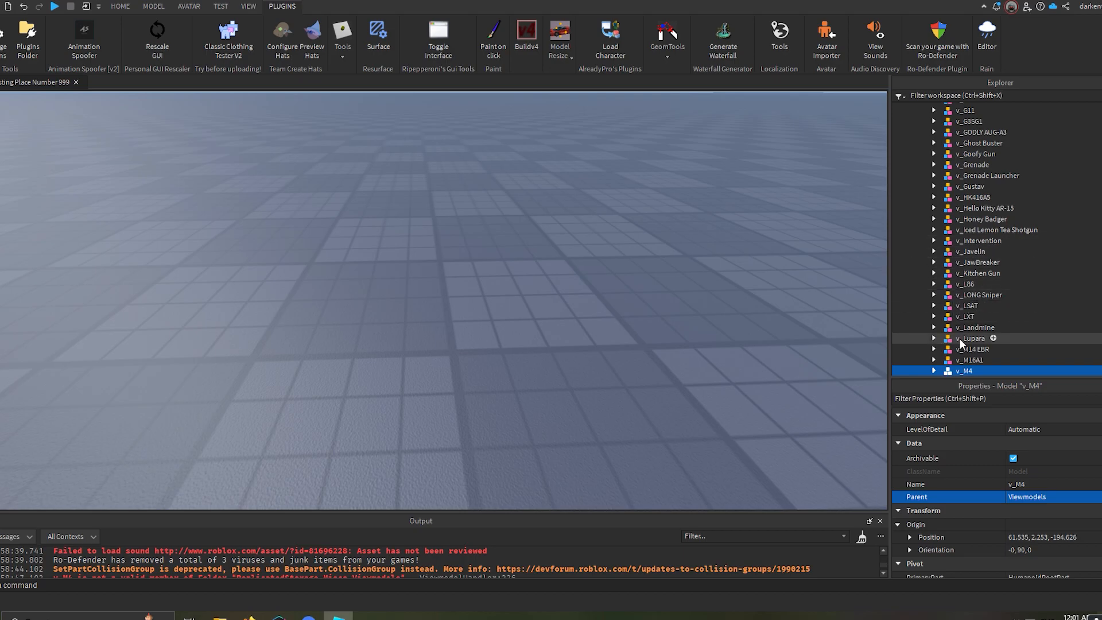
Start a play test, equip the M4 and inspect it in third-person and first-person view.
left_click(120, 6)
left_click(502, 32)
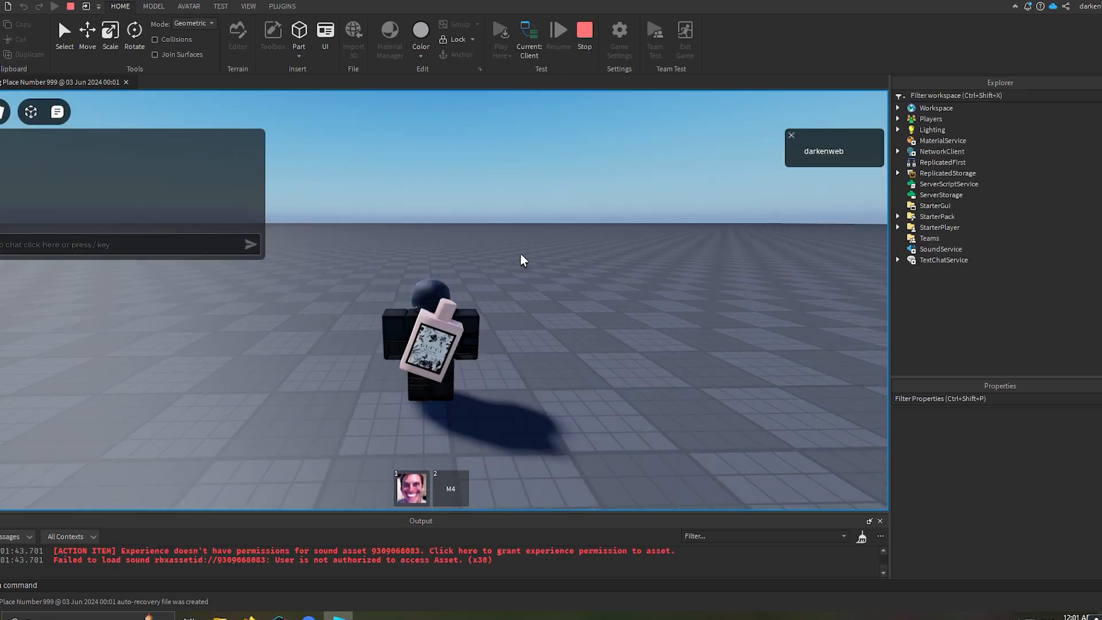
key("2")
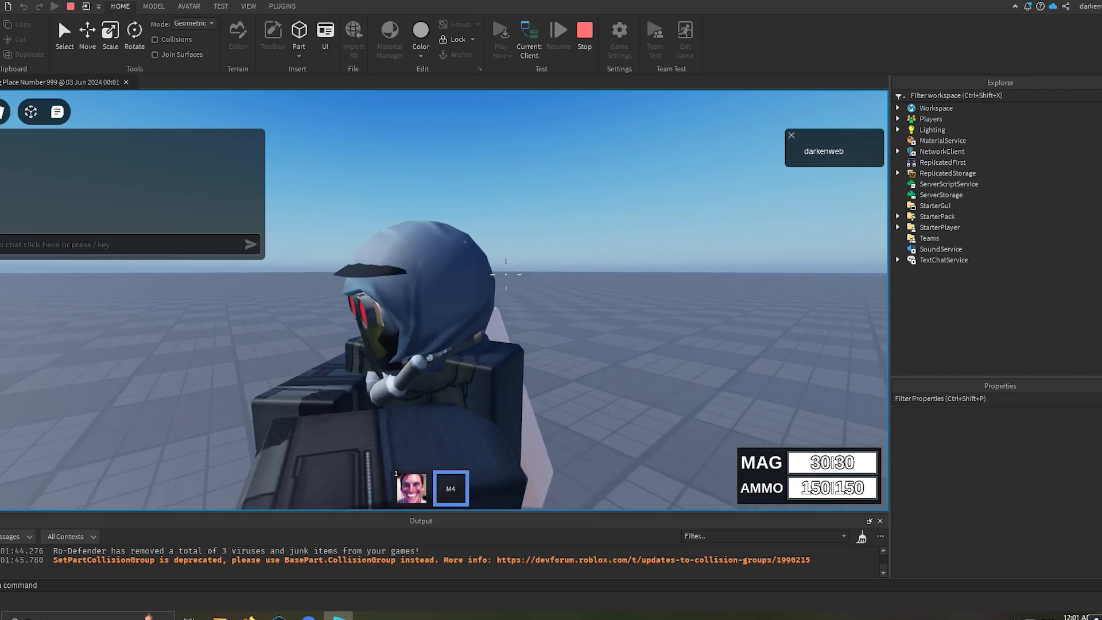
scroll(431, 314, "down", 5)
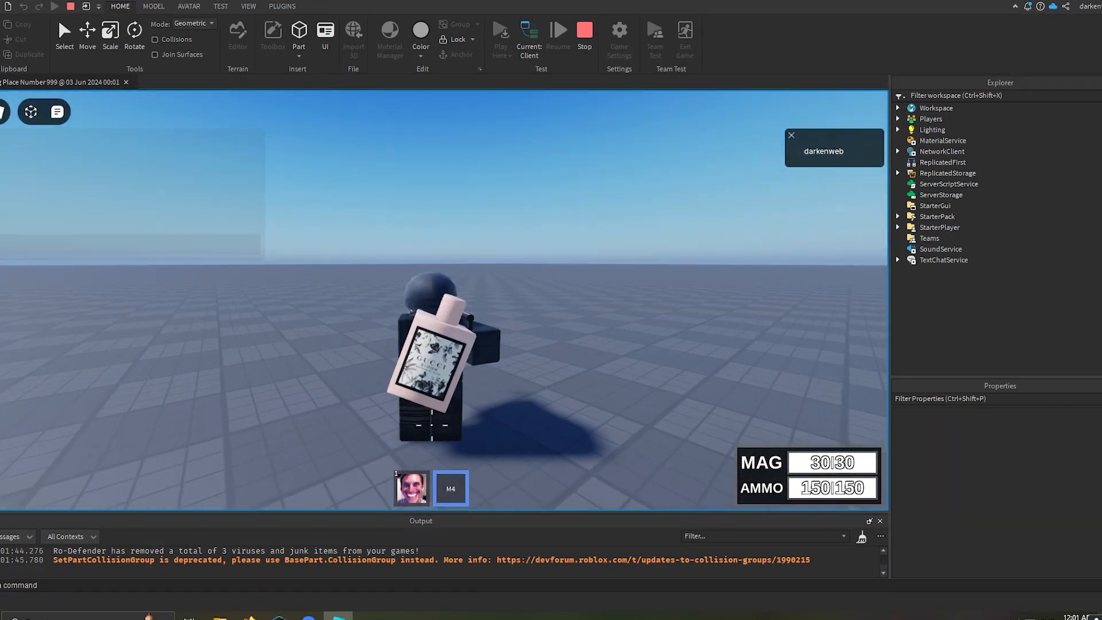
scroll(534, 288, "up", 5)
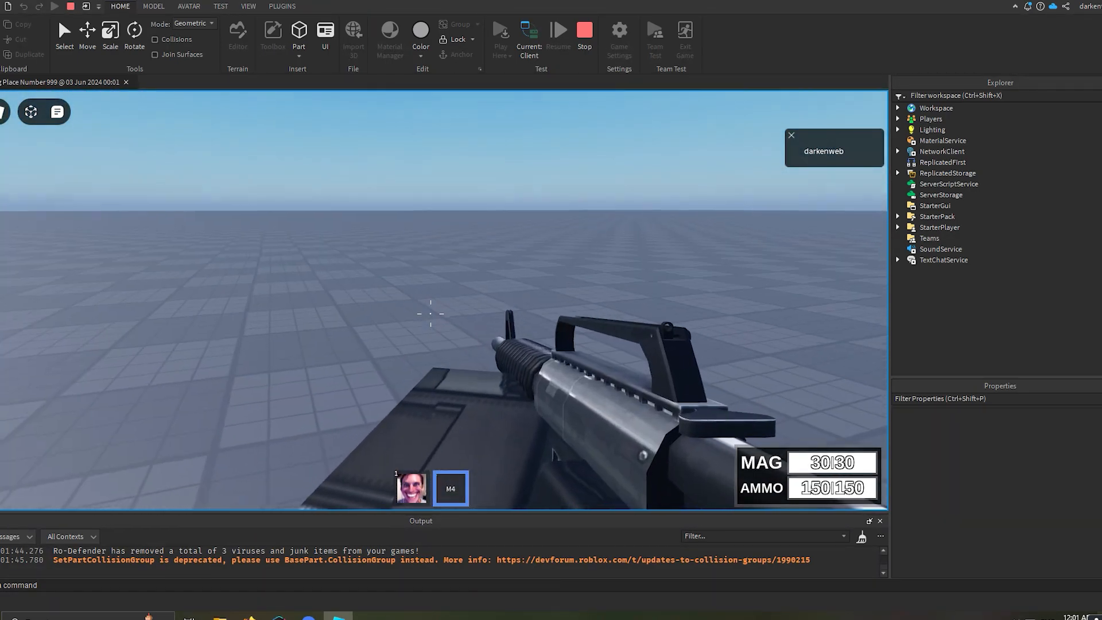
Test-fire the M4 while looking around in third person, and end the play test.
left_click(430, 313)
scroll(431, 313, "down", 5)
left_click(620, 308)
right_click_drag(620, 307, 620, 344)
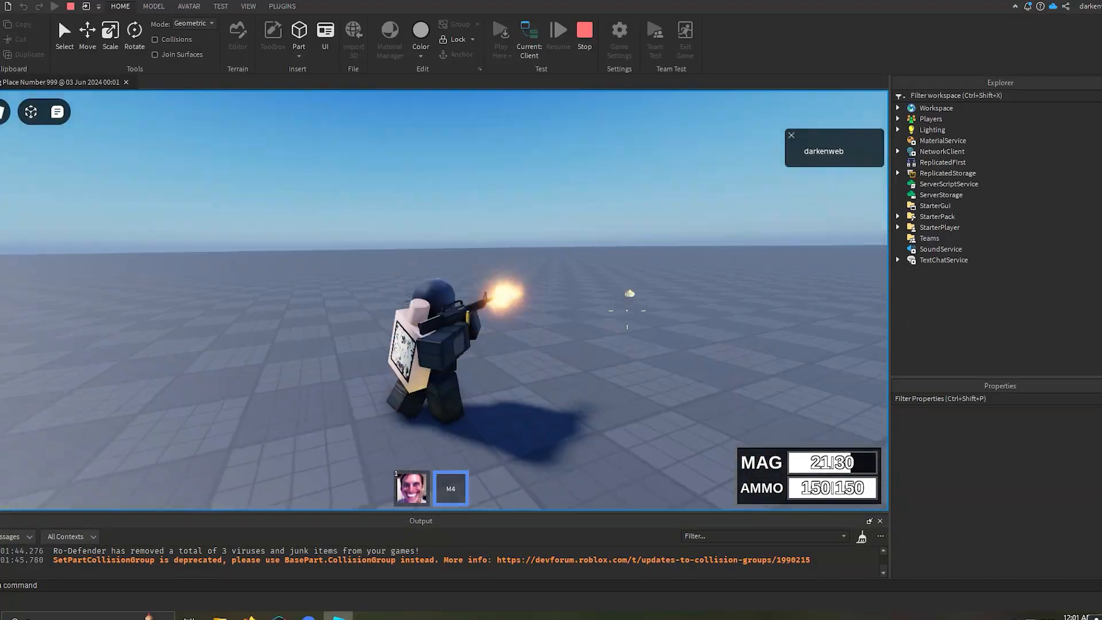
left_click_drag(493, 231, 567, 290)
right_click_drag(565, 230, 565, 207)
left_click(574, 277)
right_click_drag(568, 259, 567, 213)
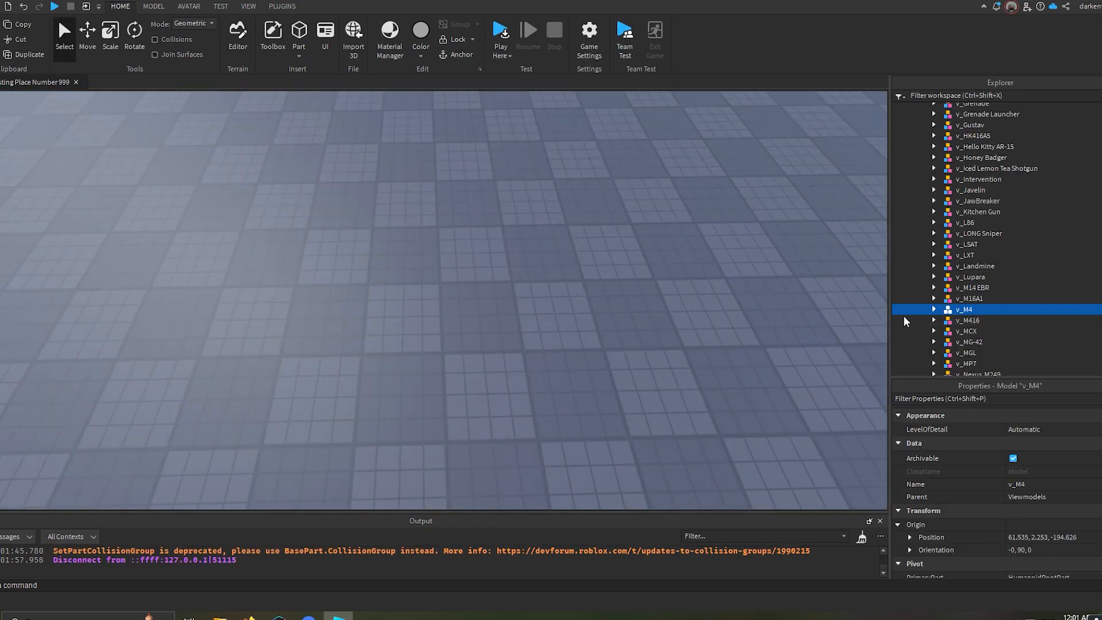
Move the M4 tool from StarterPack into Workspace.
scroll(1031, 246, "up", 12)
scroll(1031, 246, "up", 14)
left_click(922, 288)
left_click(910, 178)
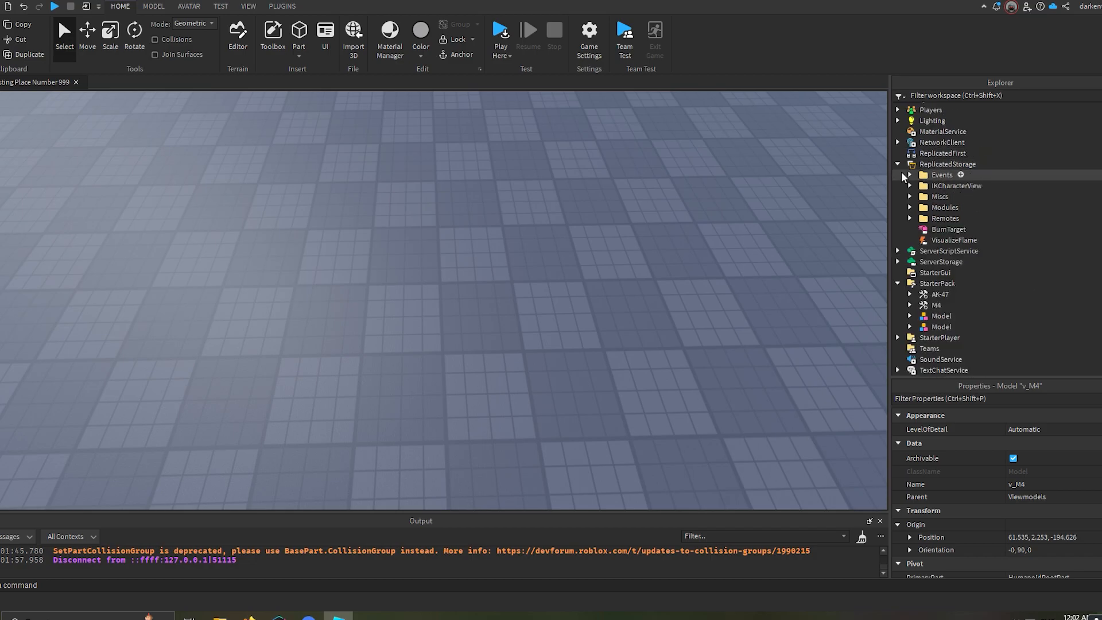
left_click(937, 305)
scroll(941, 287, "up", 10)
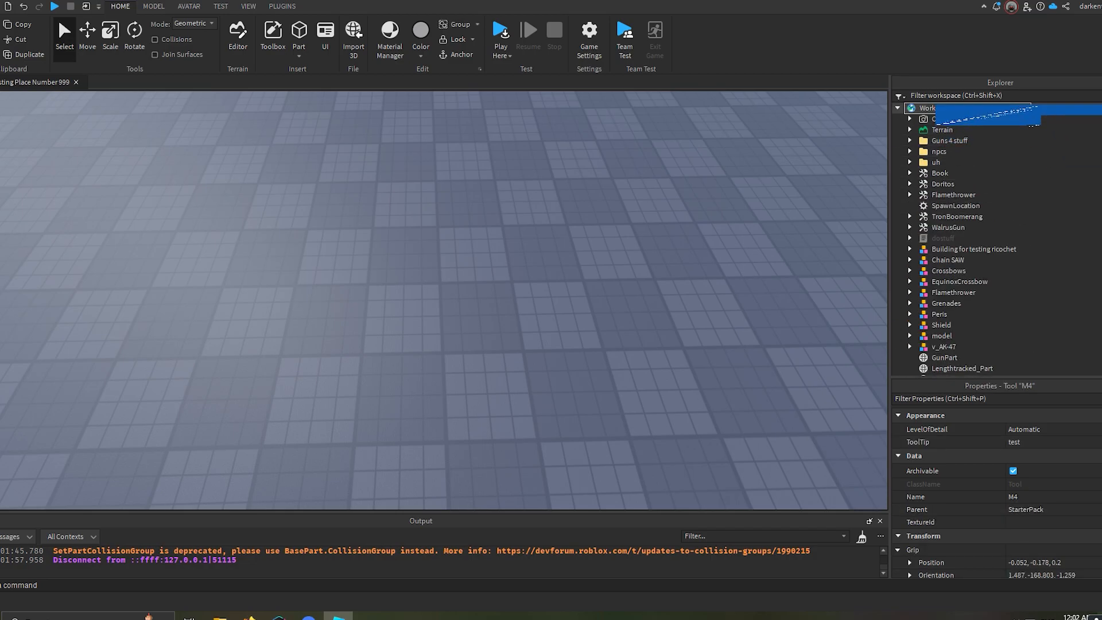
left_click_drag(954, 114, 953, 109)
Raise the M4 Handle's GunFirePoint1, GunMuzzlePoint1, SmokeA01 and SmokeA11 attachments together to line up with the barrel's muzzle.
left_click(909, 205)
right_click_drag(653, 276, 851, 230)
scroll(650, 271, "up", 3)
left_click(922, 239)
right_click_drag(627, 274, 649, 256)
key("a")
key("d")
key("a")
left_click(962, 261)
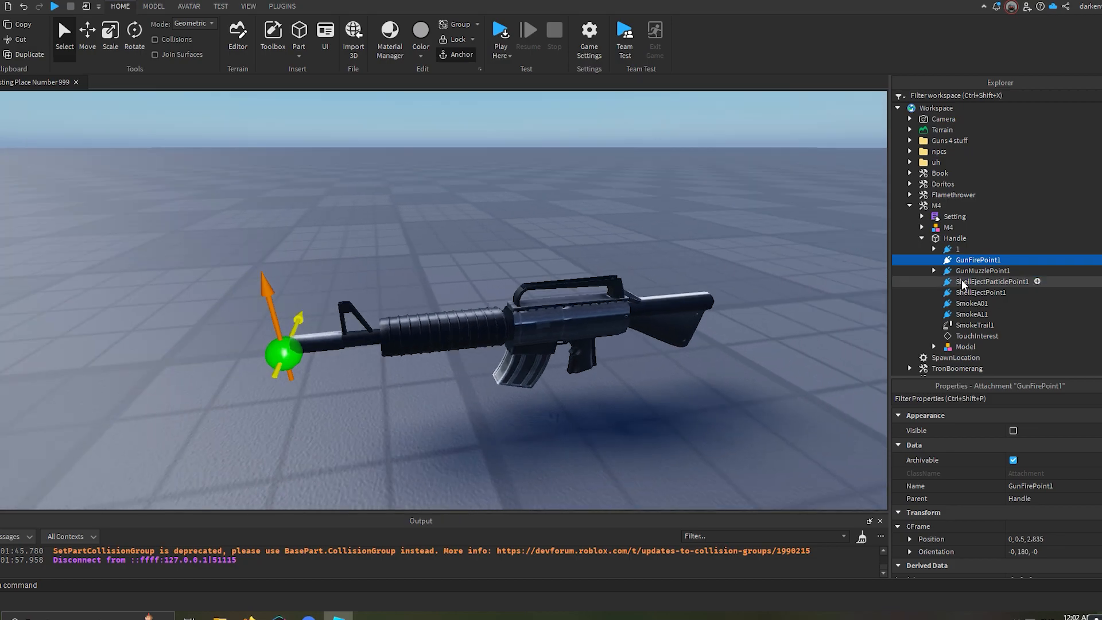
left_click(976, 270, "ctrl")
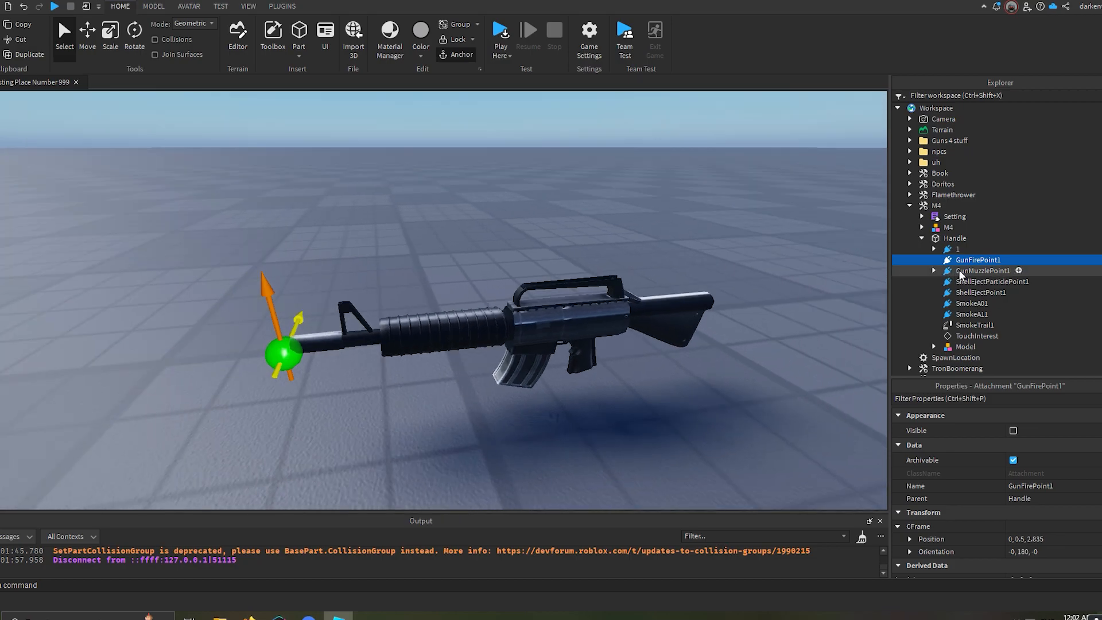
left_click(970, 304, "ctrl")
left_click(970, 314, "ctrl")
right_click_drag(692, 320, 692, 321)
key("ctrl+2")
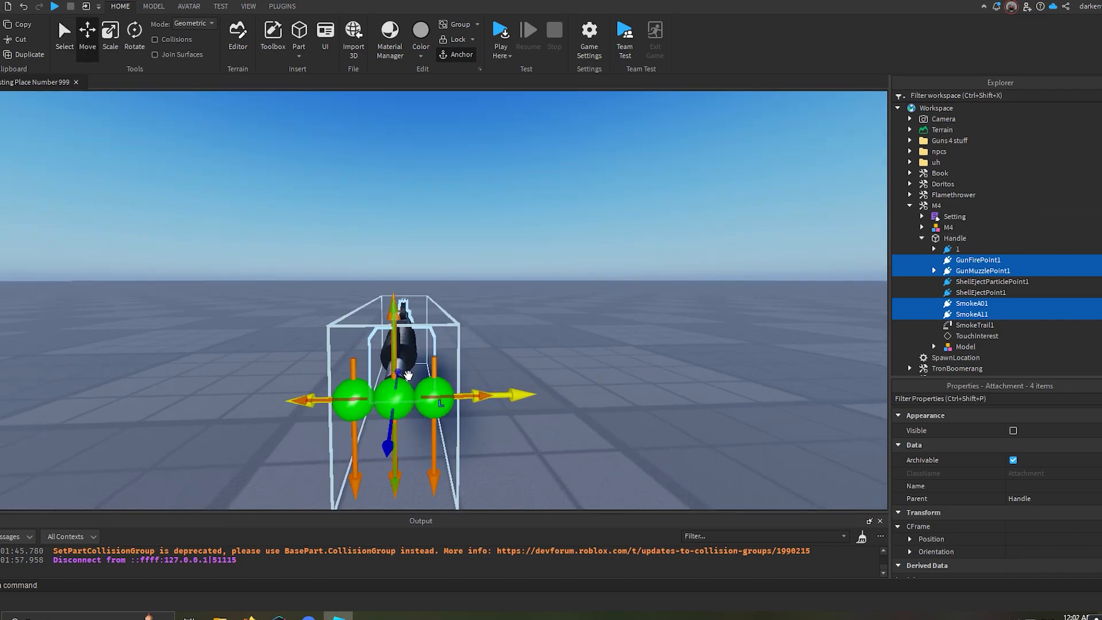
left_click_drag(394, 363, 394, 349)
right_click_drag(494, 343, 492, 345)
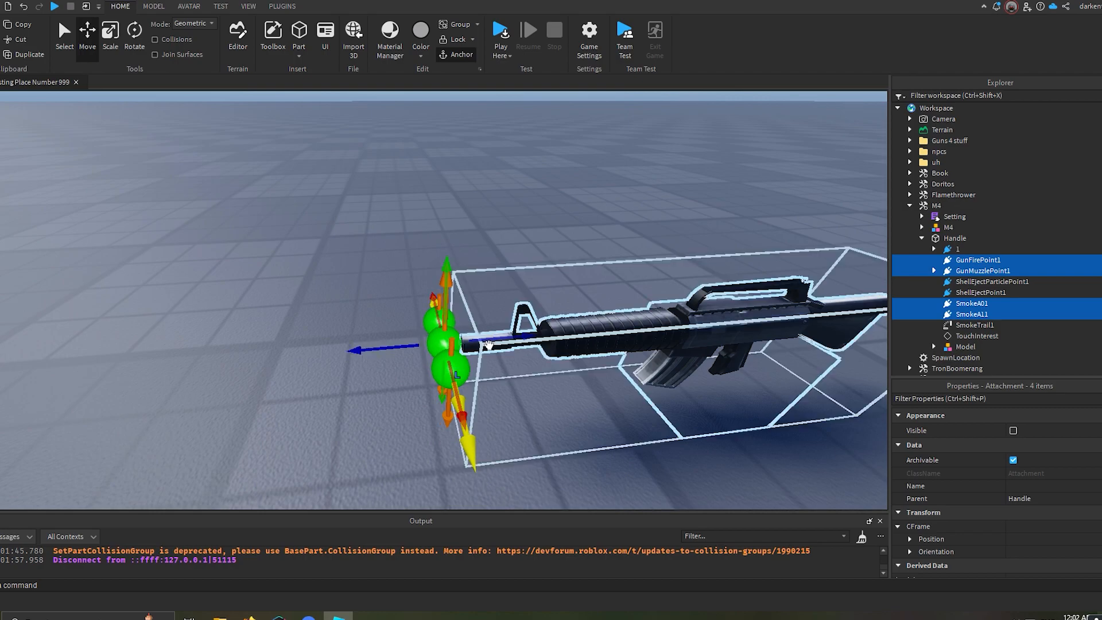
Move ShellEjectParticlePoint1 and ShellEjectPoint1 together along the rifle toward the stock, to Z position 0.452.
left_click(970, 285)
left_click(976, 293, "shift")
key("f")
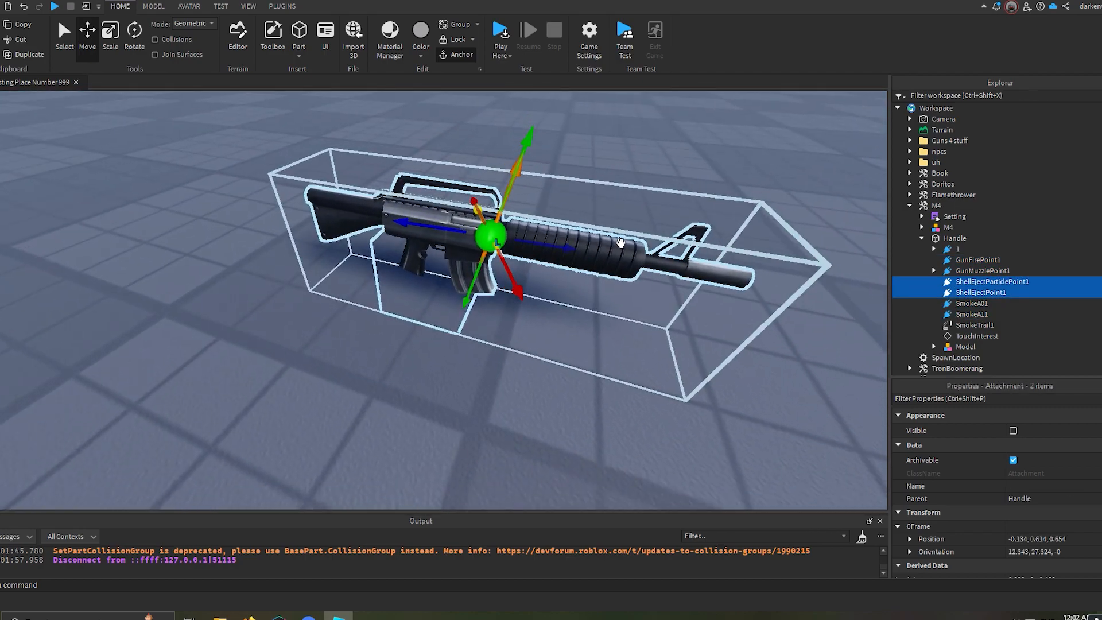
scroll(620, 243, "up", 5)
right_click_drag(620, 243, 620, 243)
scroll(620, 244, "down", 4)
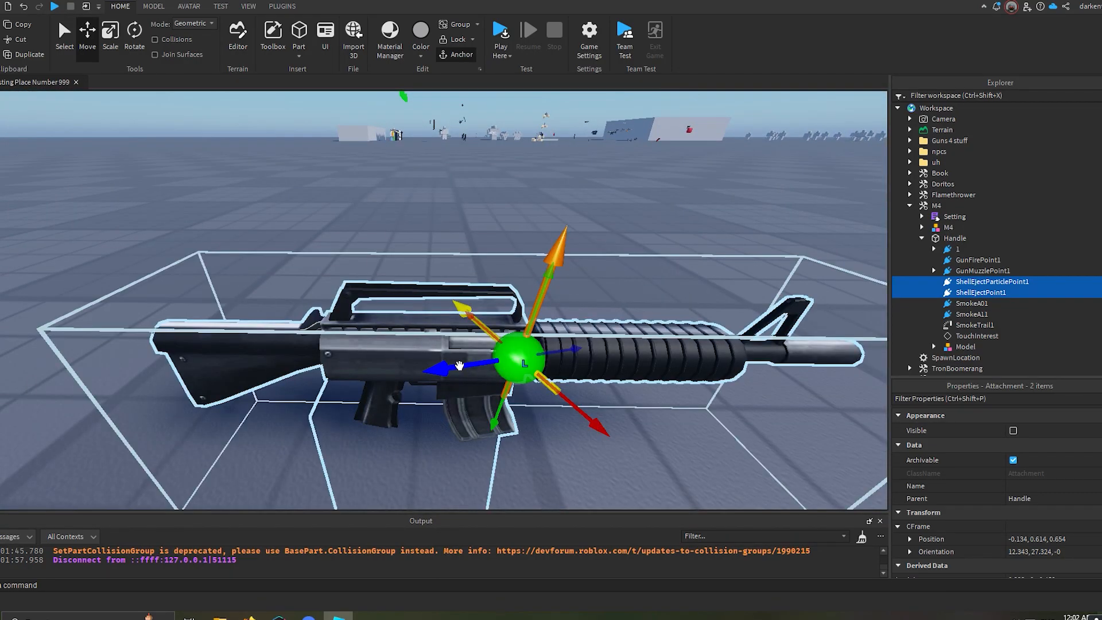
left_click_drag(453, 358, 423, 353)
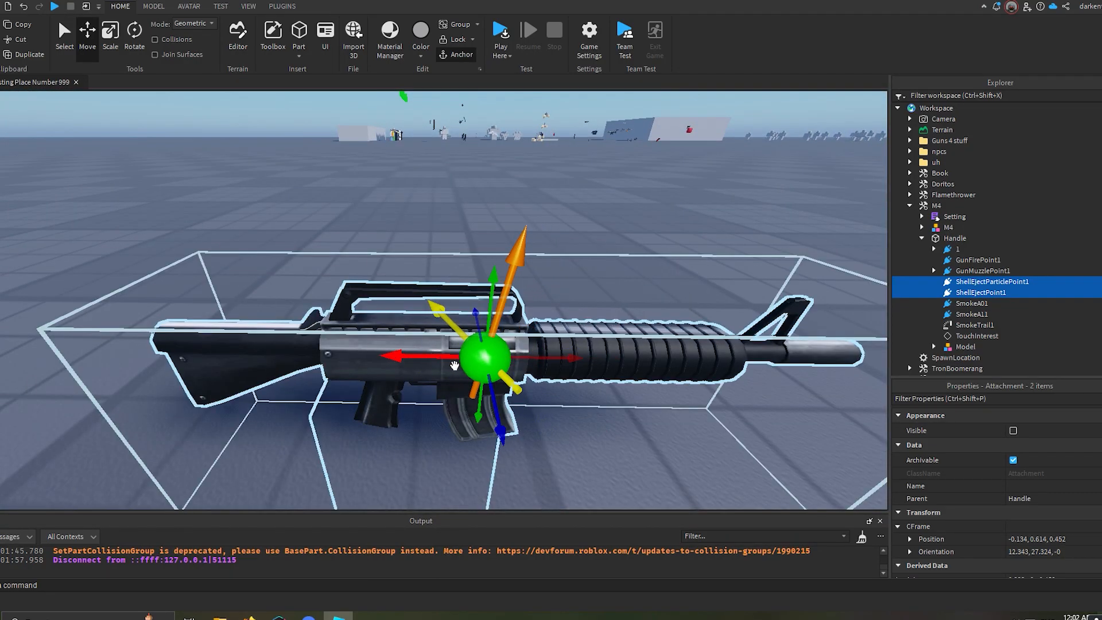
Shift both shell-eject attachments up and outward at the ejection port, to X -0.233 and Y 0.676, and check them from several angles.
right_click_drag(459, 342, 533, 402)
right_click_drag(475, 352, 518, 283)
left_click_drag(506, 278, 508, 269)
right_click_drag(583, 316, 583, 314)
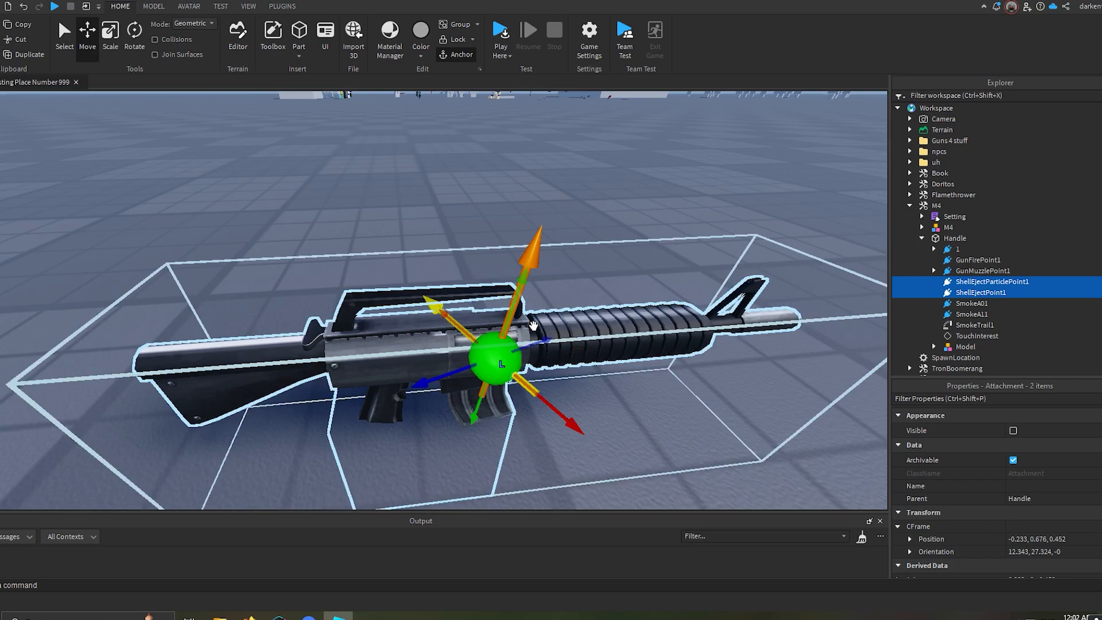
right_click_drag(568, 339, 571, 341)
key("ctrl+l")
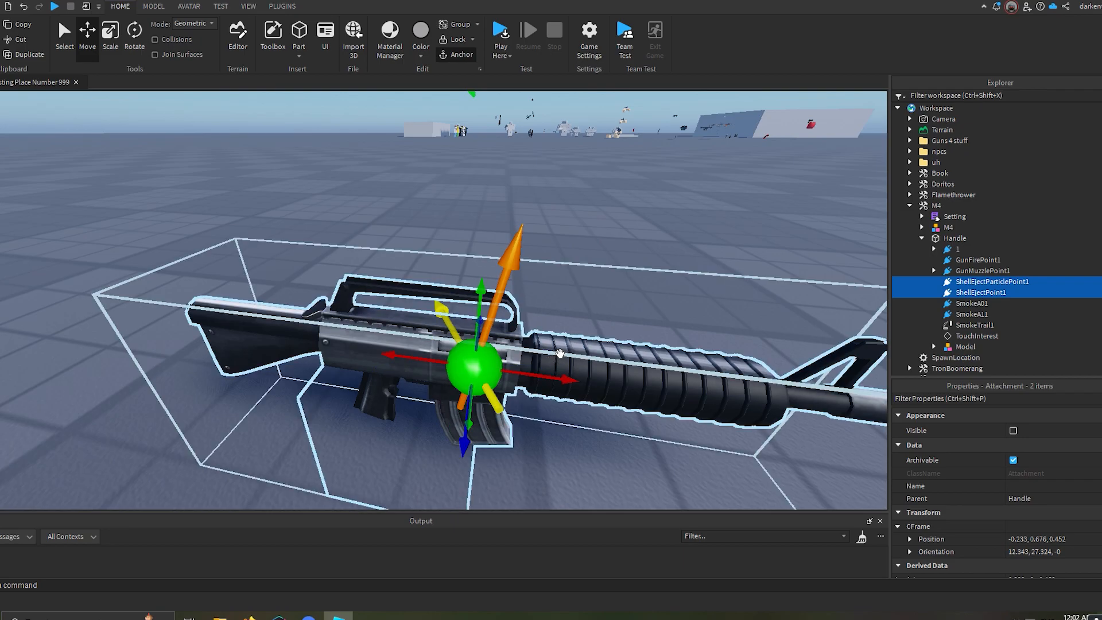
right_click_drag(543, 328, 544, 330)
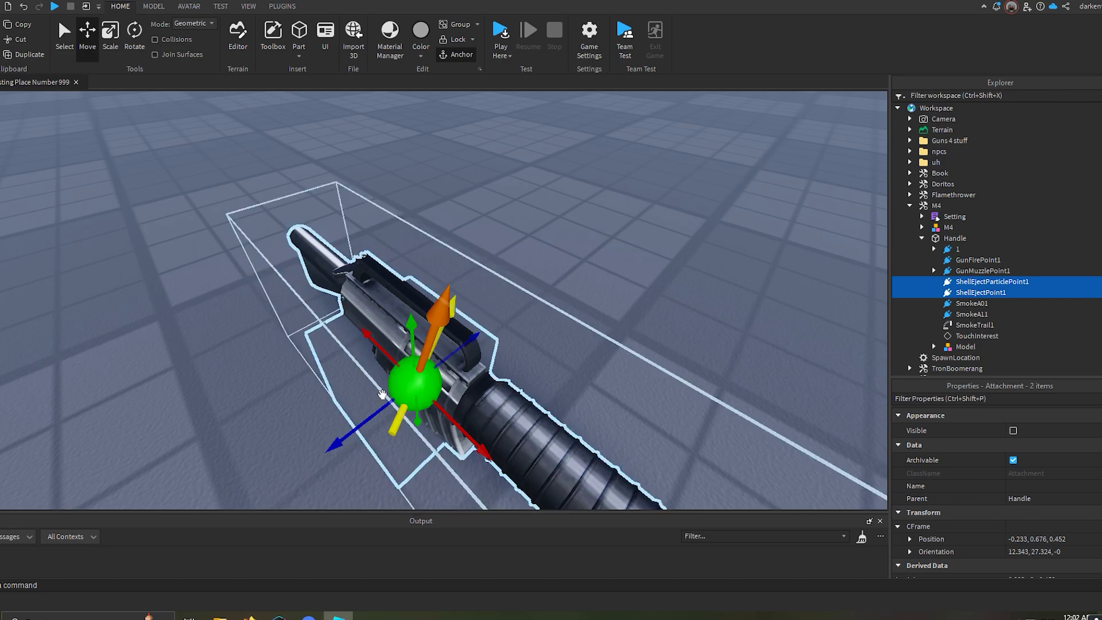
right_click_drag(608, 297, 608, 297)
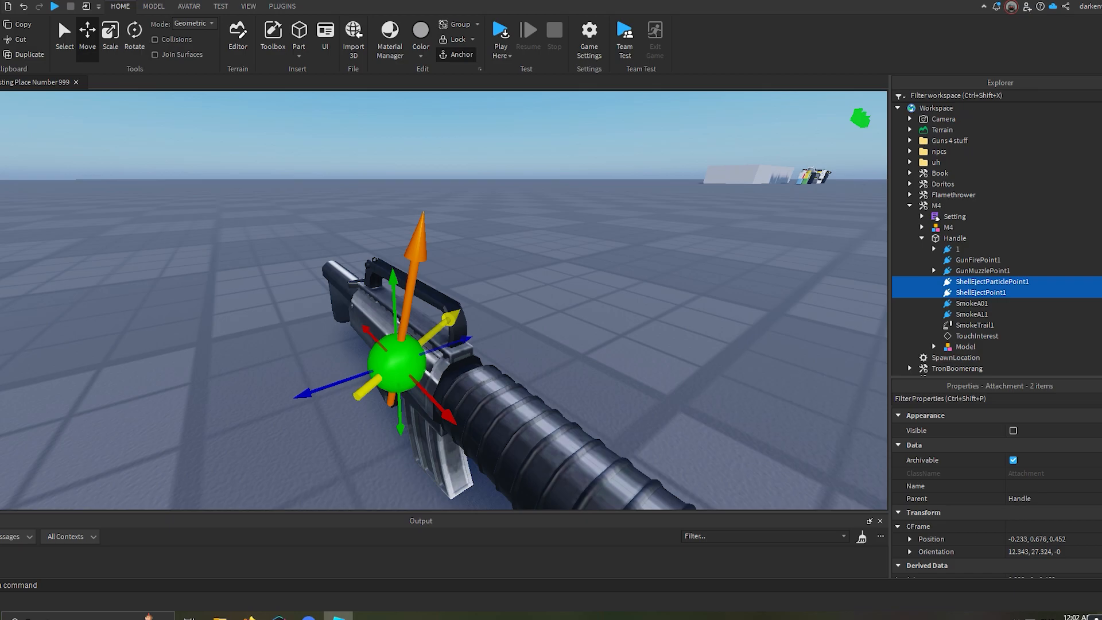
Save the place to Roblox and close the Output window.
left_click(1, 6)
left_click(5, 84)
right_click_drag(306, 161, 524, 241)
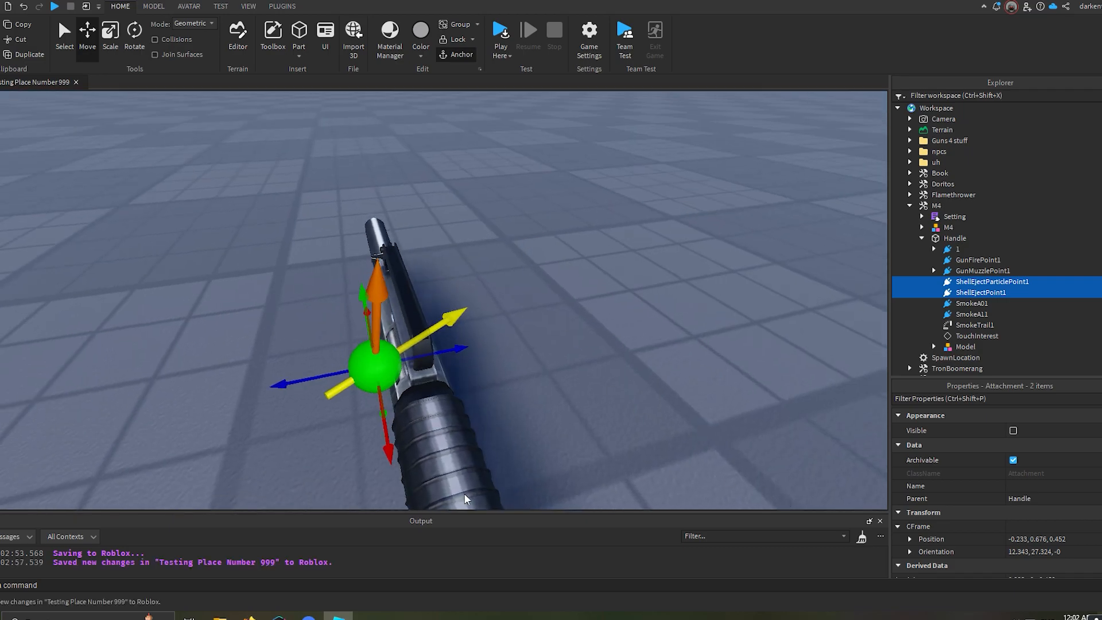
left_click(880, 521)
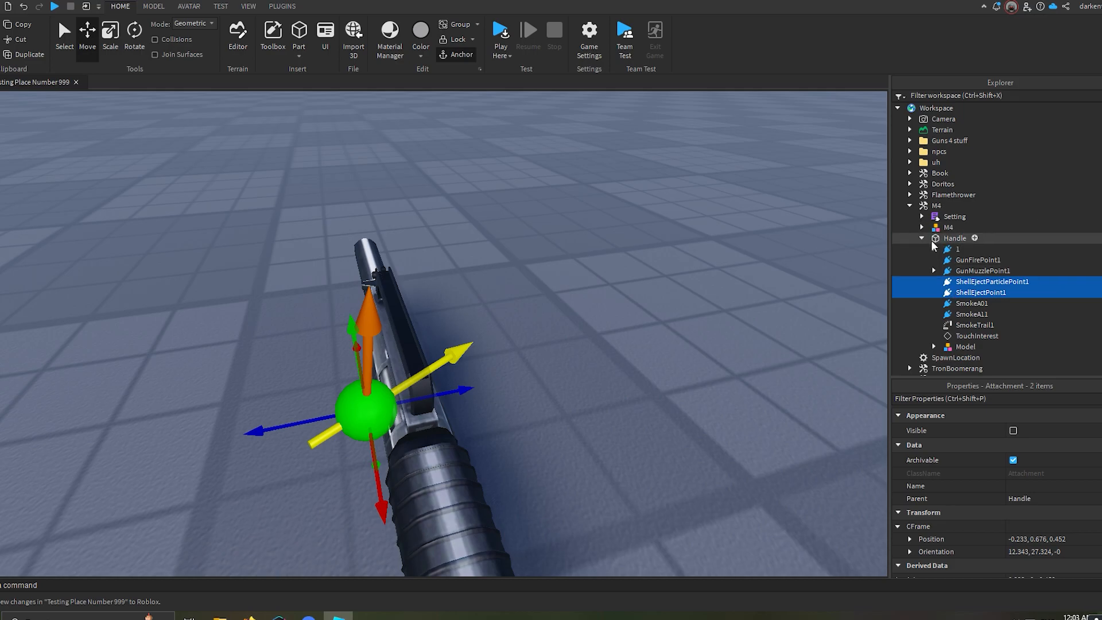
Open the M4 tool's Setting module script and examine its ThirdPersonADS, ForceFirstPerson and input key settings.
left_click(922, 238)
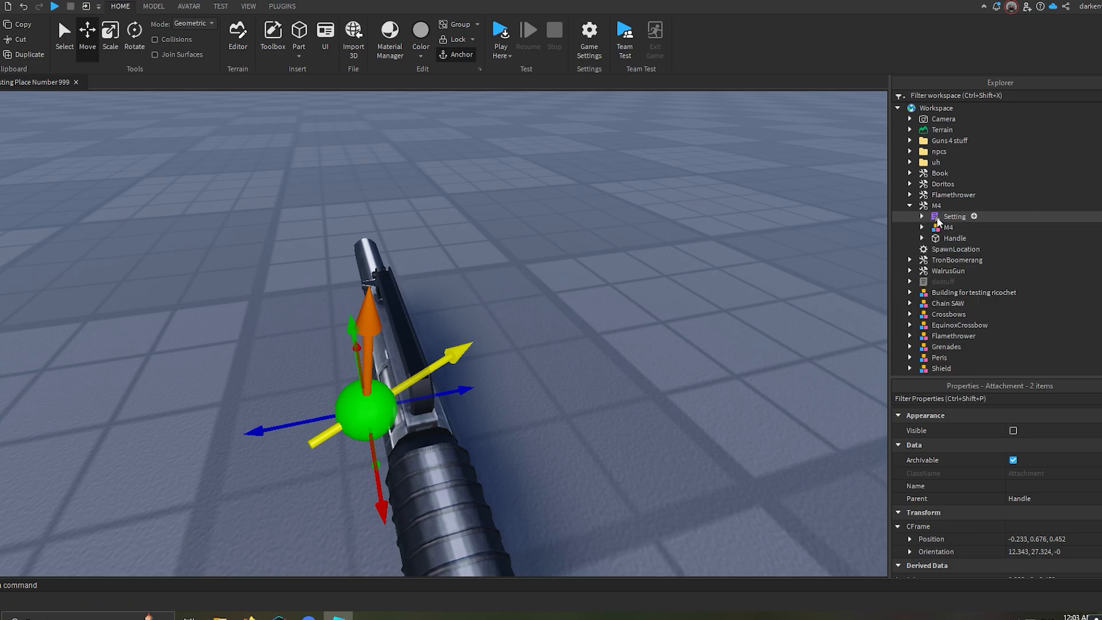
left_click(938, 221)
double_click(942, 222)
scroll(268, 245, "down", 20)
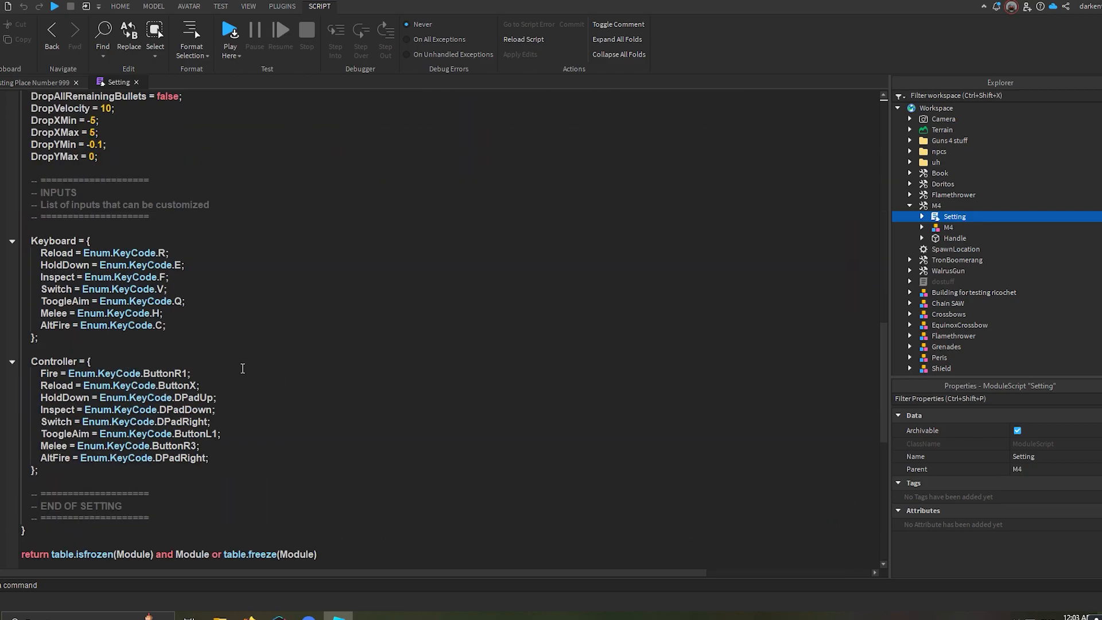
scroll(244, 369, "down", 10)
scroll(211, 212, "up", 20)
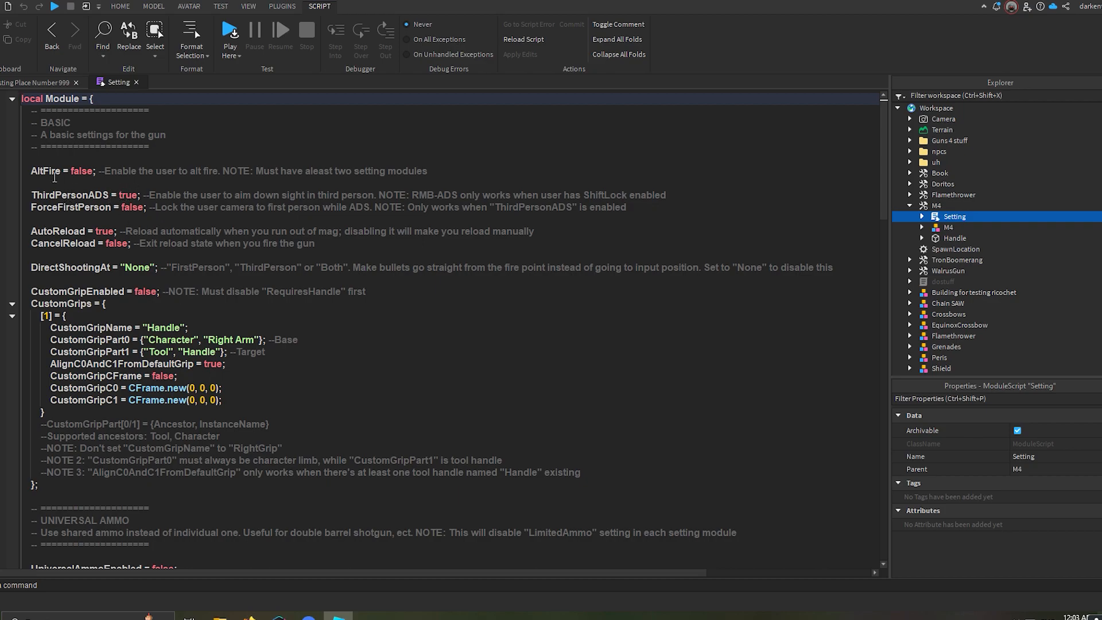
double_click(100, 207)
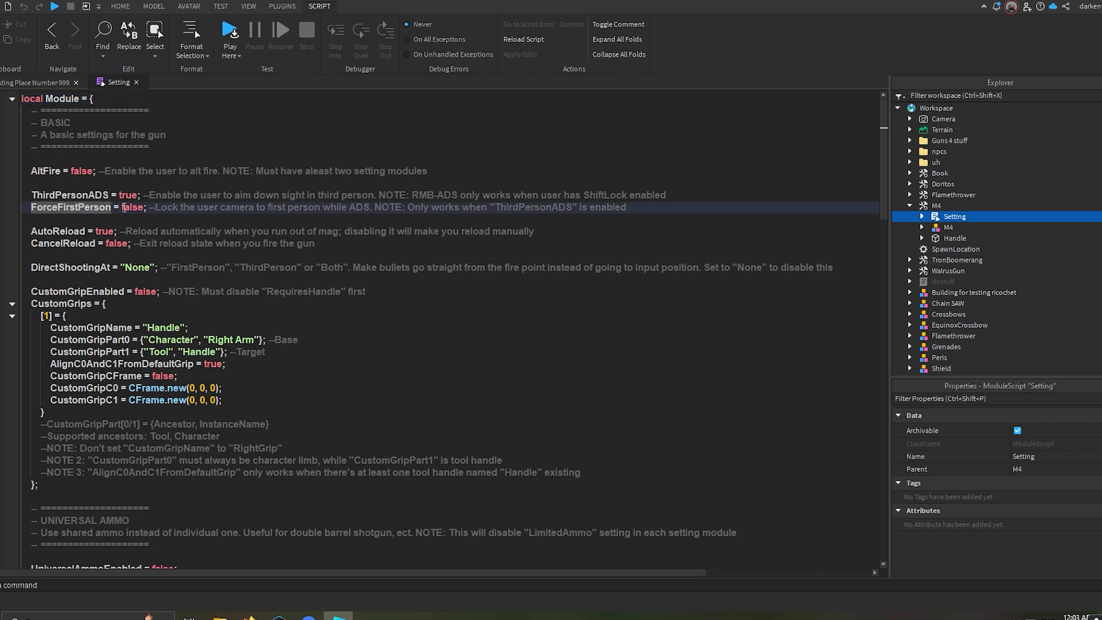
double_click(71, 195)
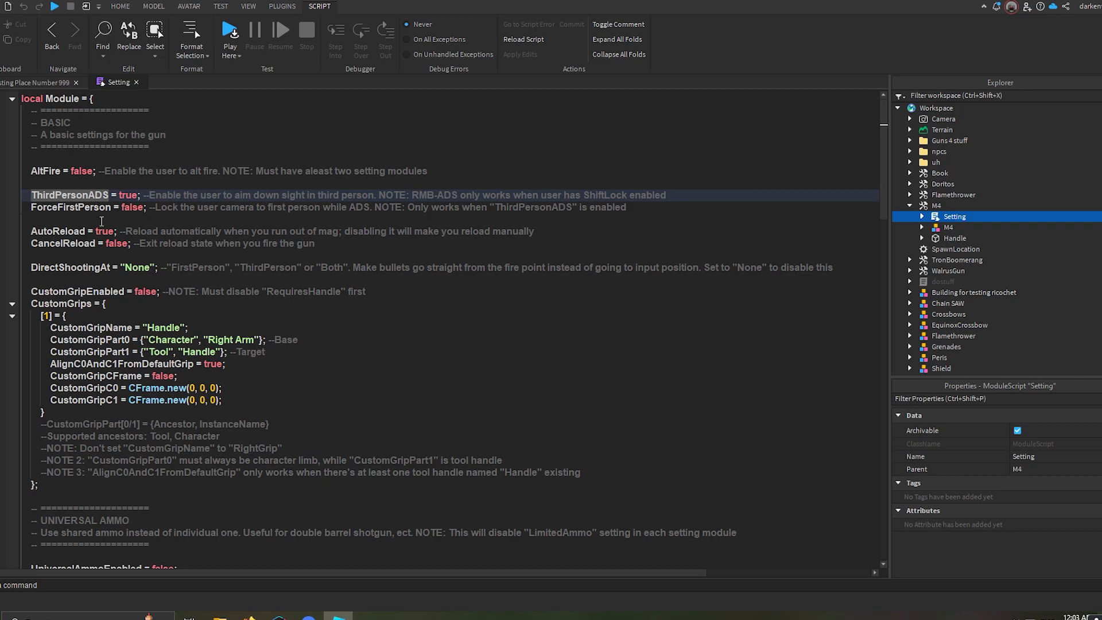
scroll(102, 220, "down", 12)
scroll(94, 248, "down", 12)
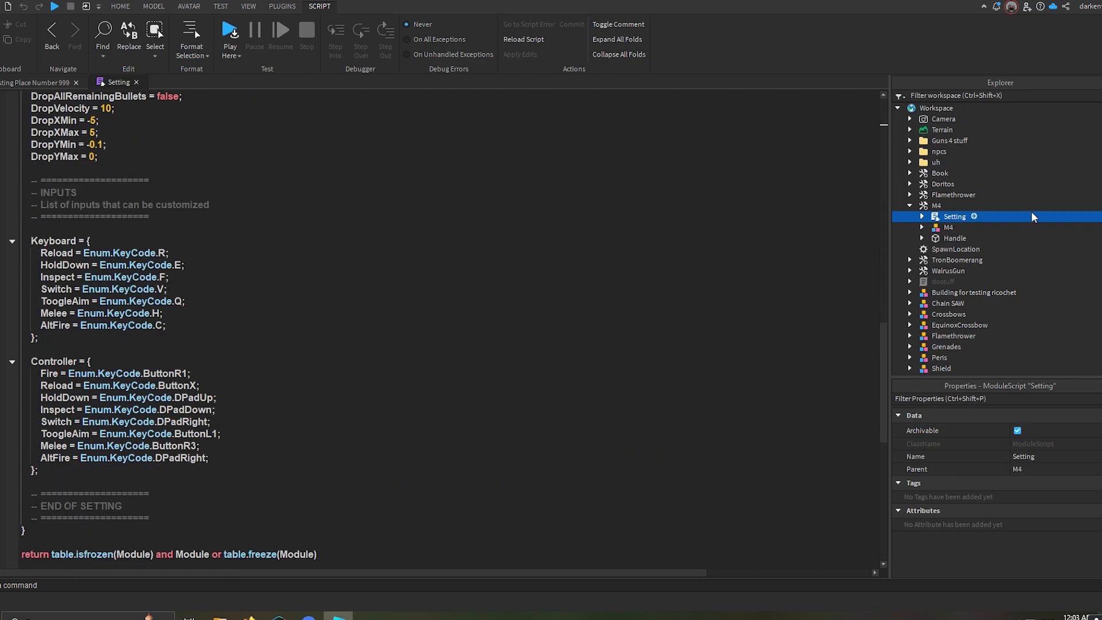
Open module script 1 inside Setting and search it for "fps" and "first".
left_click(922, 216)
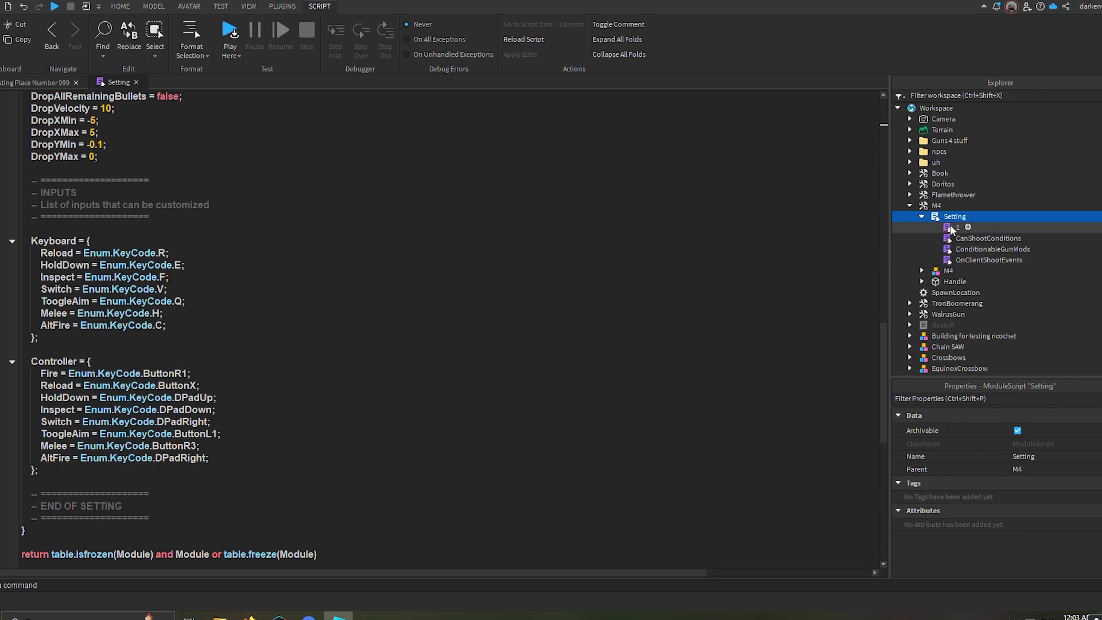
double_click(952, 228)
scroll(333, 305, "down", 8)
left_click(346, 304)
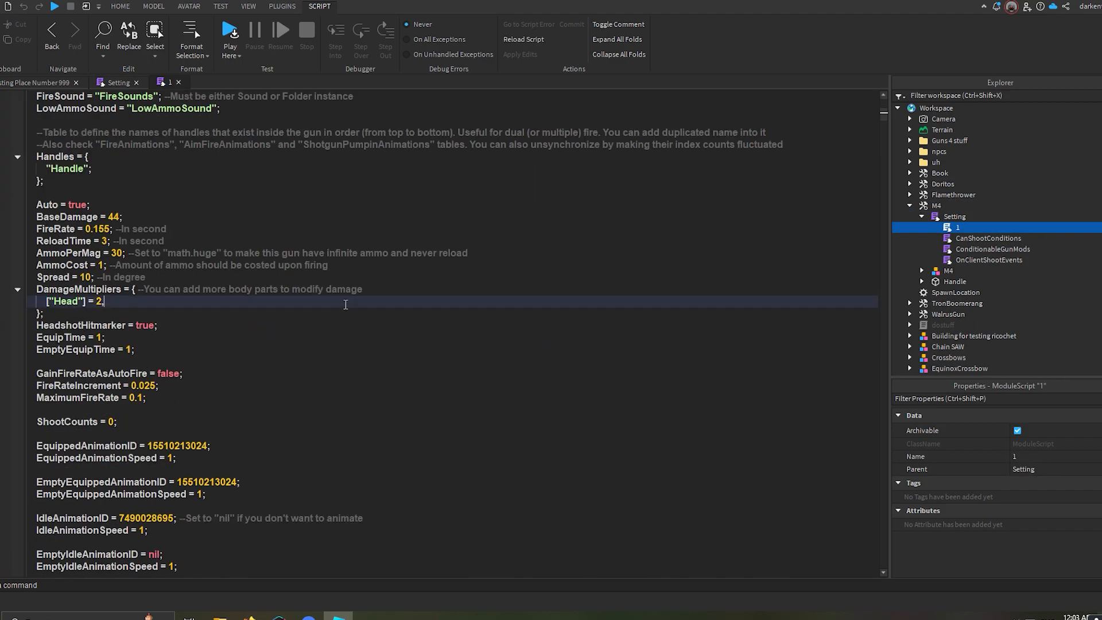
type("fp")
left_click(345, 304)
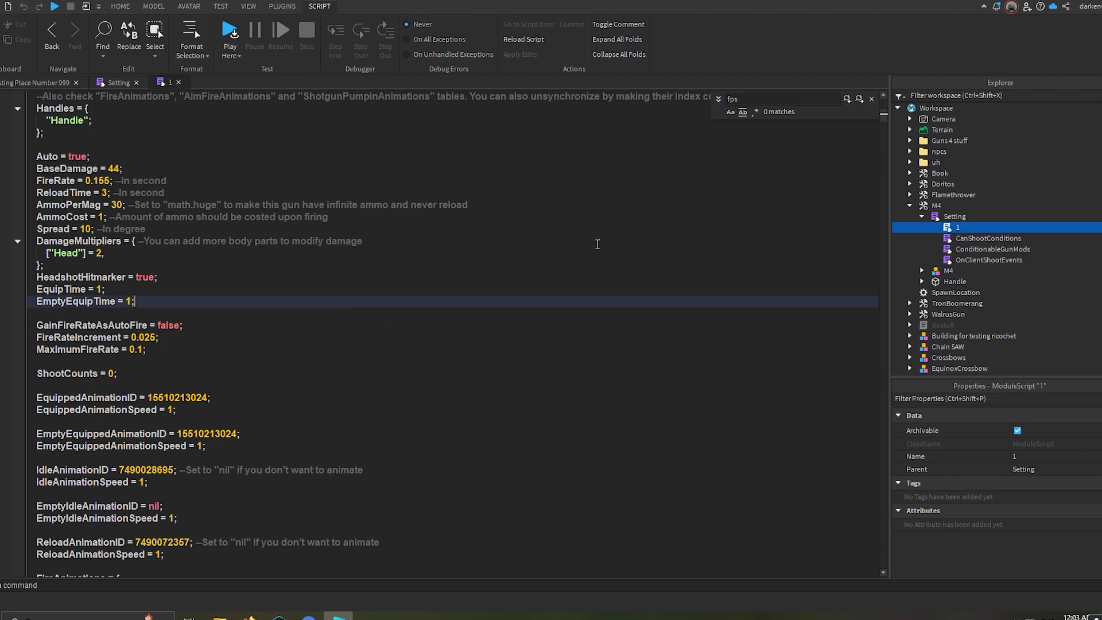
key("ctrl+a")
left_click(743, 155)
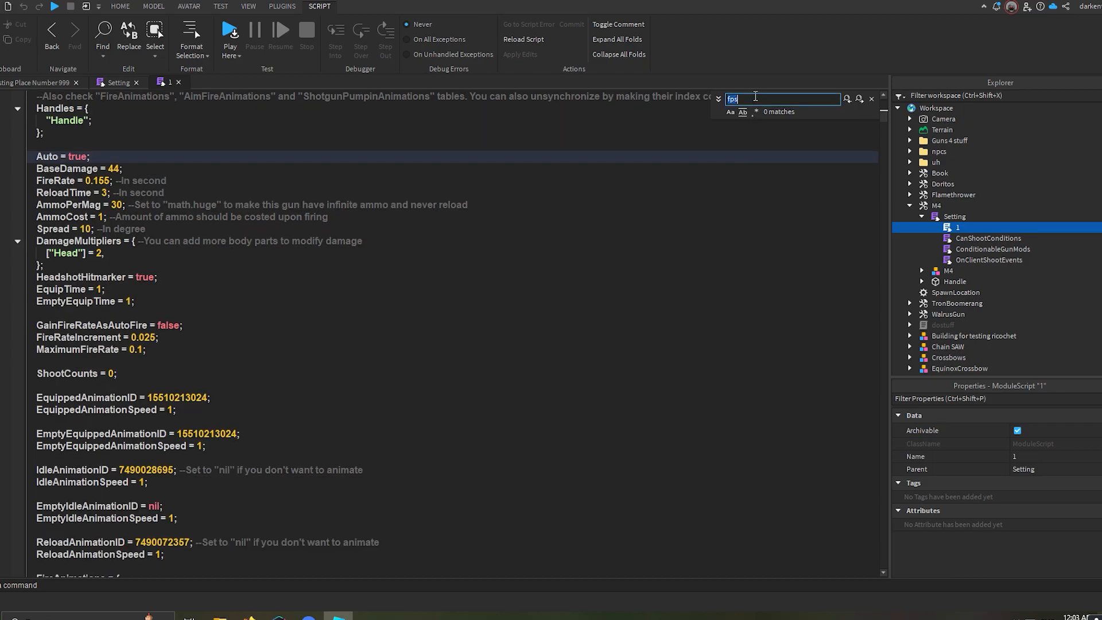
type("first")
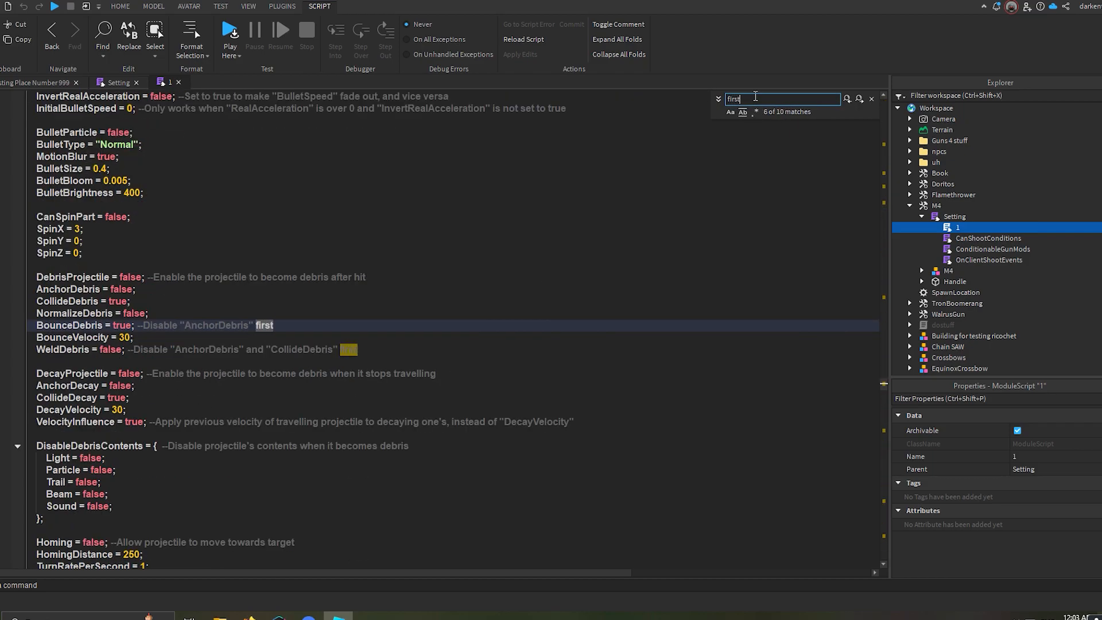
left_click_drag(885, 174, 883, 145)
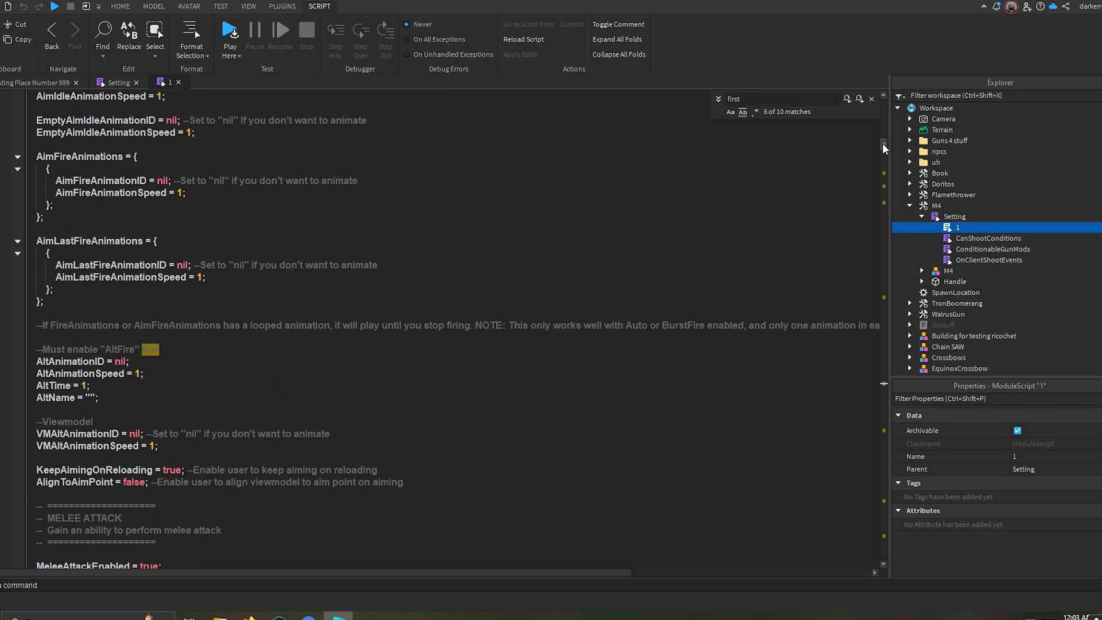
Search module script 1 for "ads" and examine the aim-down-sight settings and the other matches.
type("tiplier")
key("ctrl+a")
type("ads")
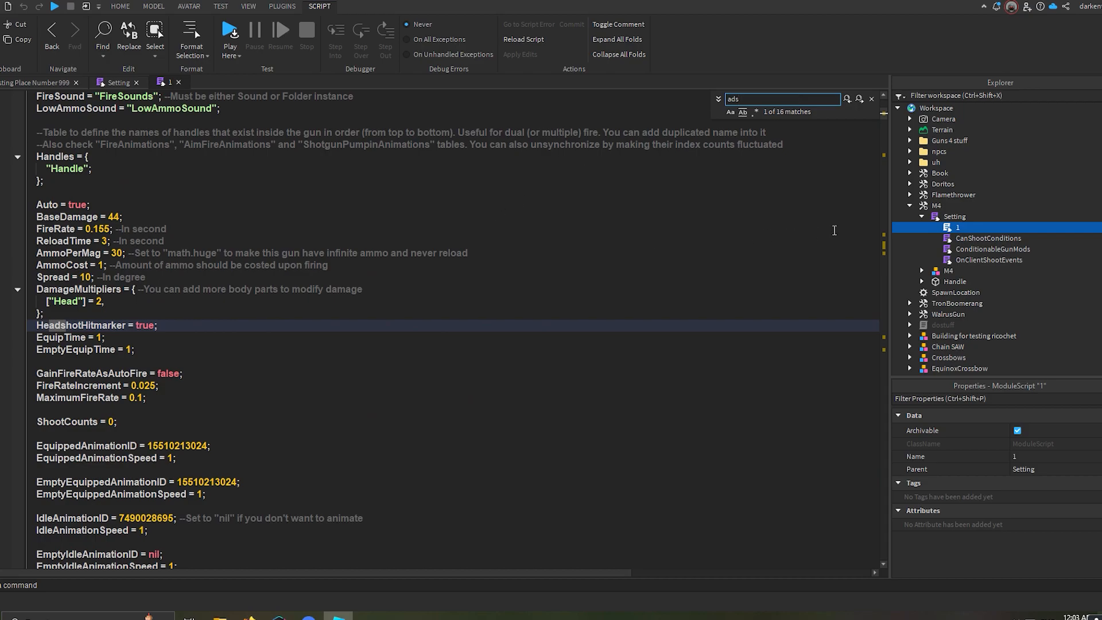
left_click(882, 154)
left_click_drag(882, 154, 887, 246)
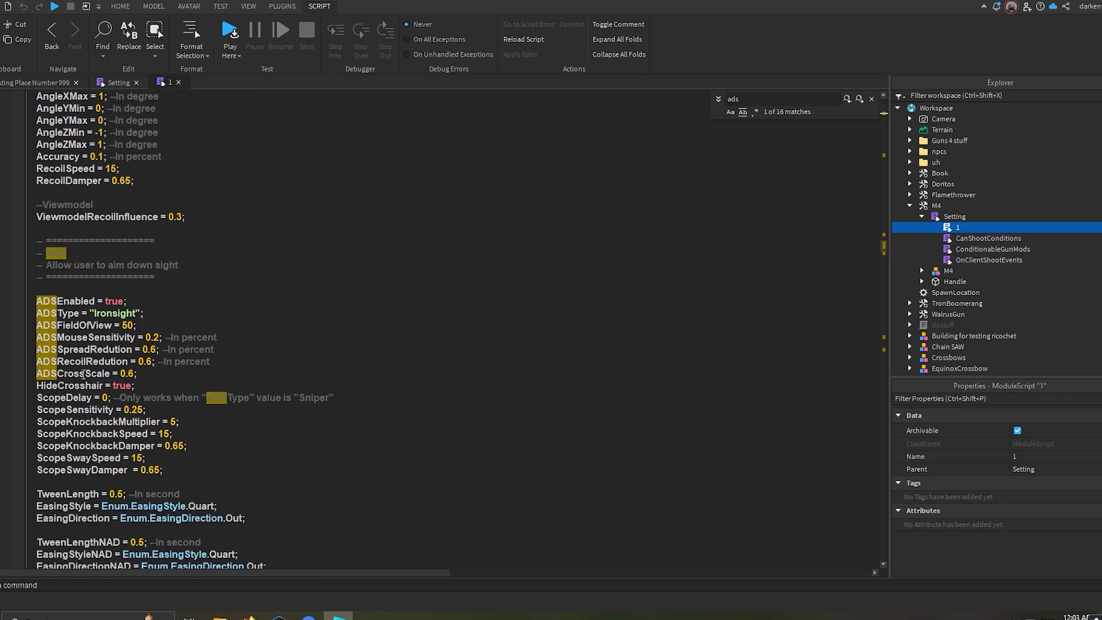
scroll(111, 269, "down", 4)
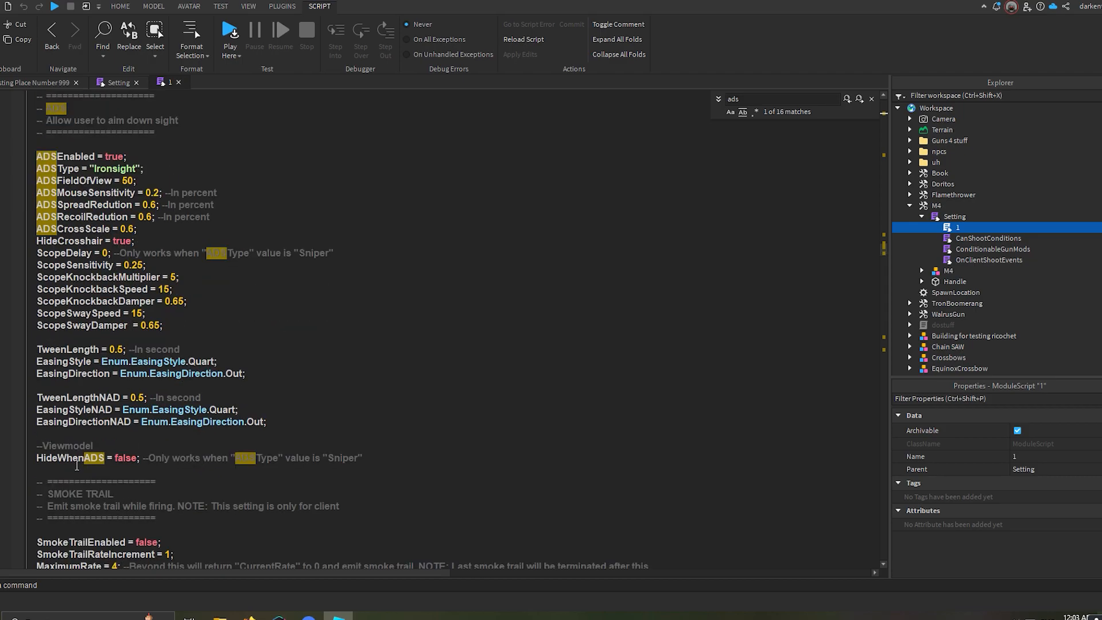
scroll(79, 465, "down", 2)
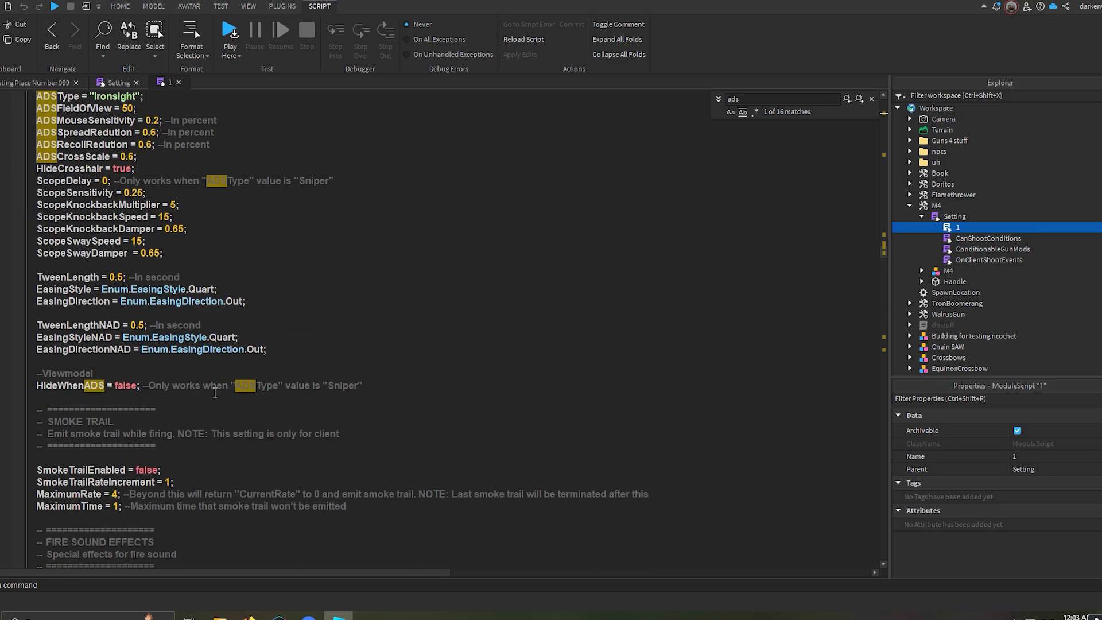
scroll(131, 326, "down", 8)
left_click_drag(884, 335, 885, 337)
left_click_drag(885, 347, 920, 113)
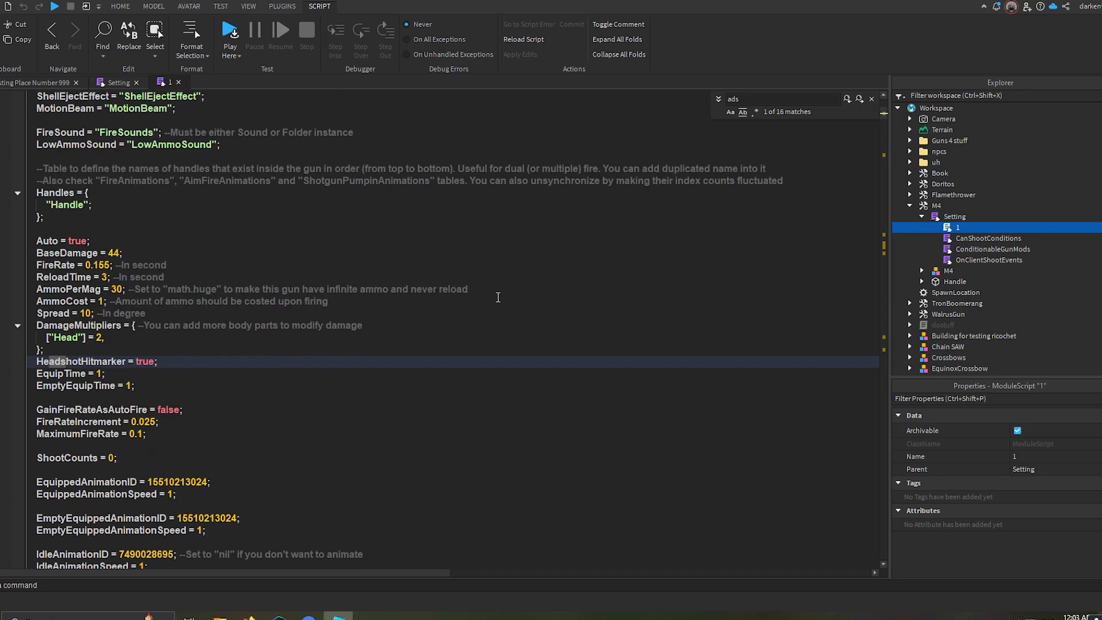
scroll(276, 273, "up", 5)
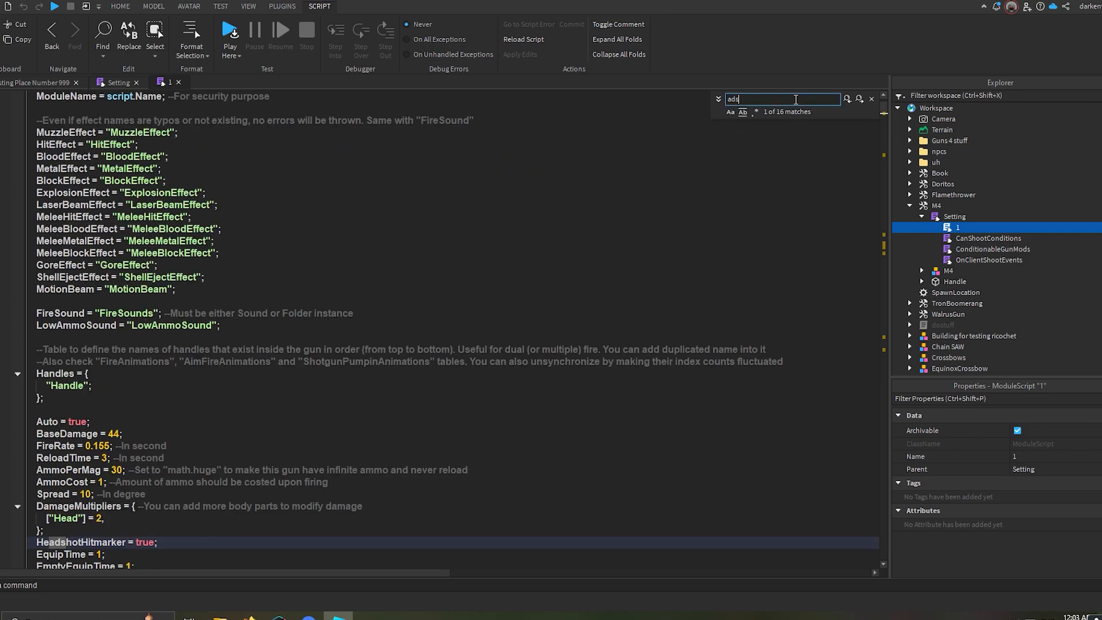
Search module script 1 for "aim" and review the aim animation and scope settings.
type("aim")
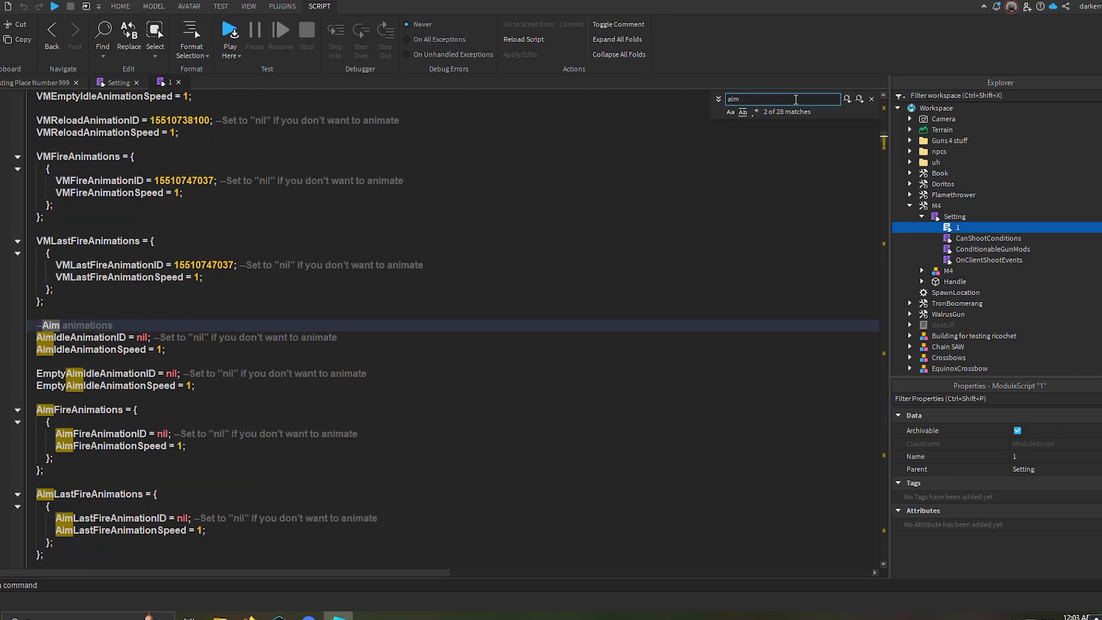
type("d")
key("BackSpace")
scroll(886, 115, "up", 15)
left_click_drag(886, 115, 897, 258)
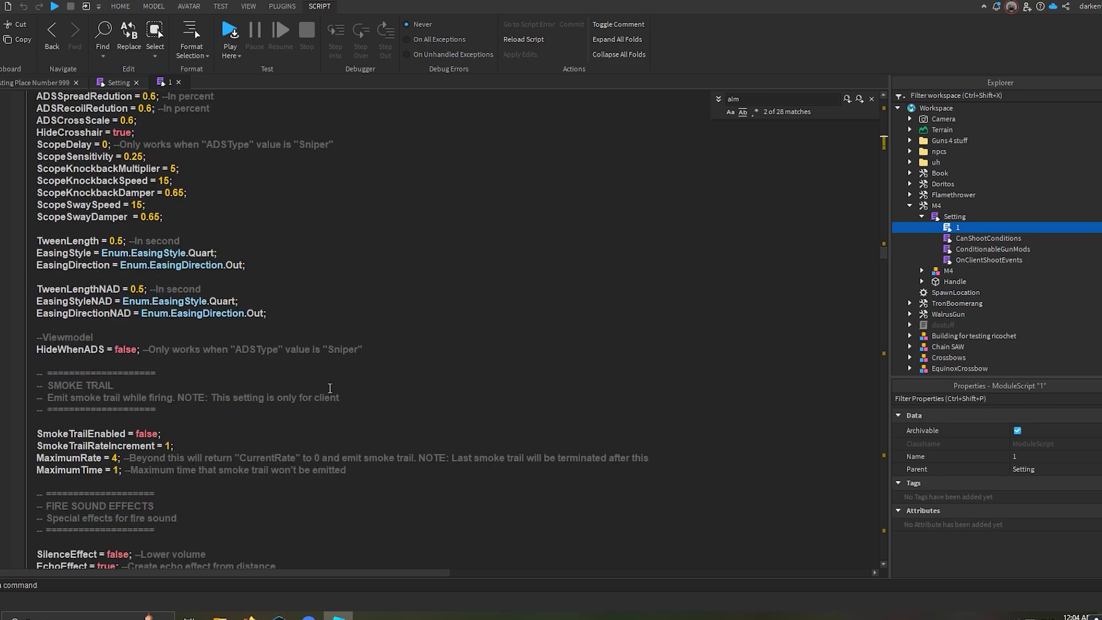
scroll(311, 396, "down", 2)
Review the M4's Setting module script from its basic gun settings through to the keyboard and controller inputs.
double_click(955, 217)
scroll(314, 227, "up", 6)
scroll(314, 227, "up", 5)
scroll(80, 290, "up", 12)
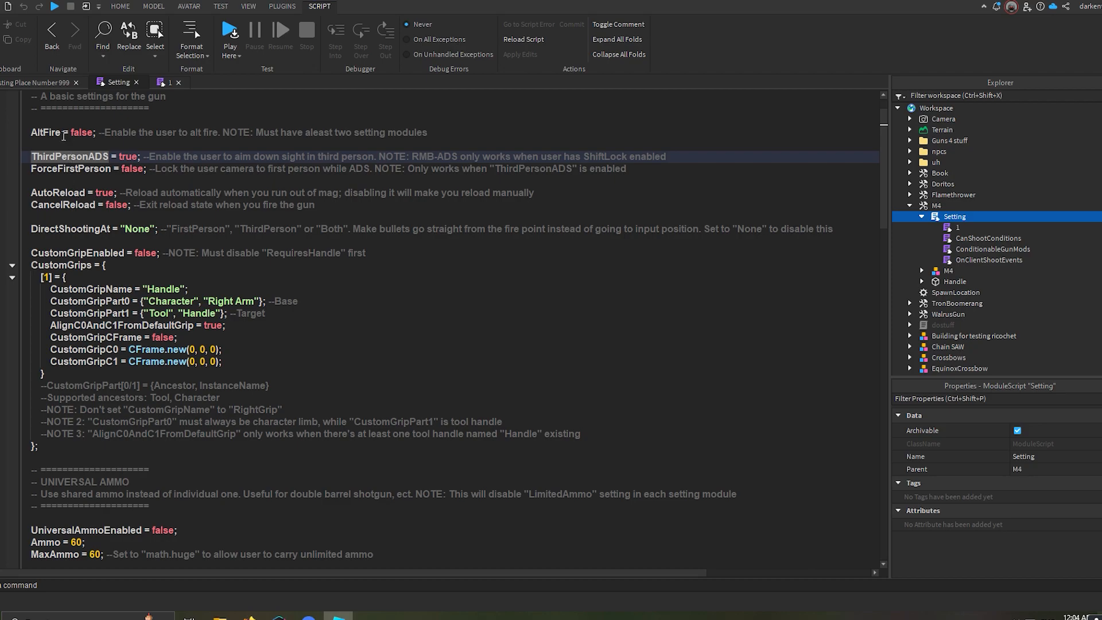
scroll(98, 328, "down", 15)
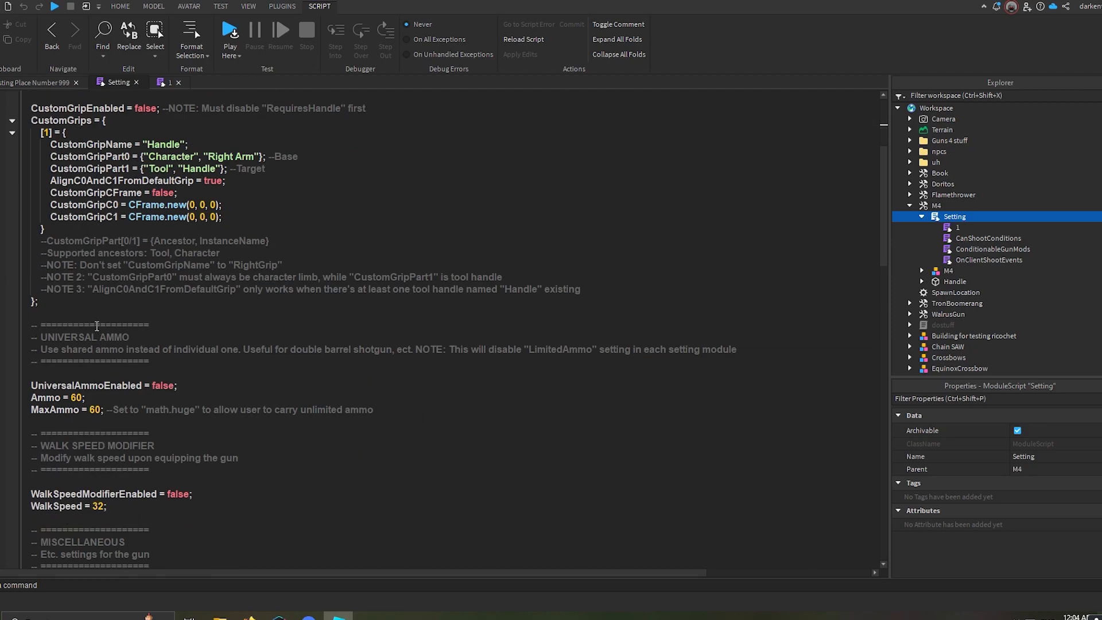
scroll(100, 349, "down", 11)
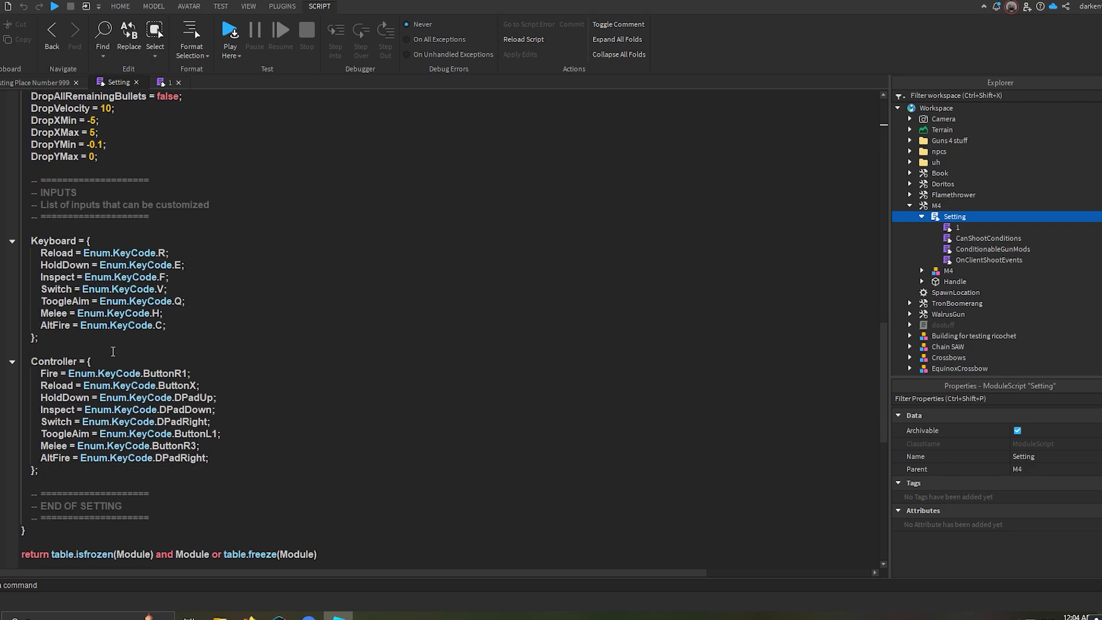
Search module script 1 for "Viewmodel" and locate the setting that aligns the viewmodel to the aim point.
double_click(944, 228)
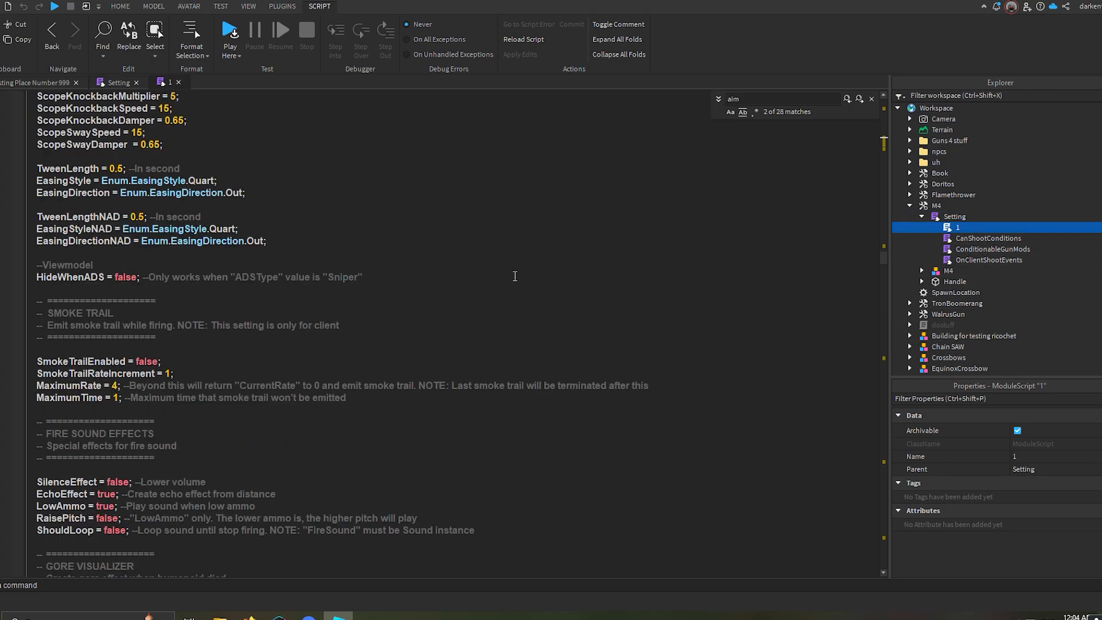
double_click(69, 266)
key("ctrl+f")
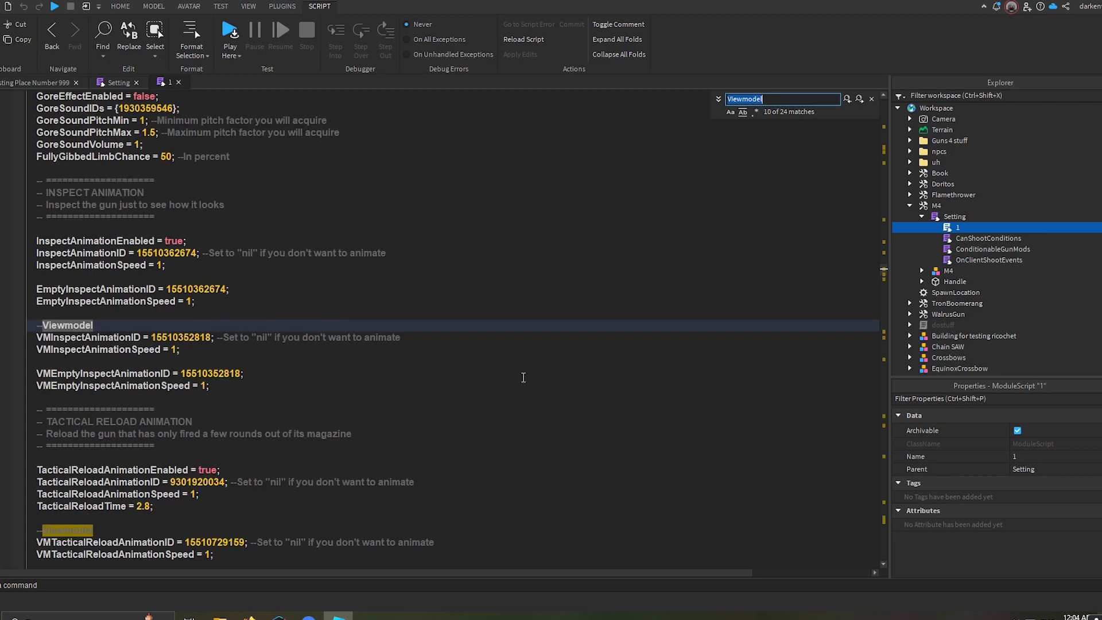
left_click(579, 350)
left_click_drag(883, 274, 901, 169)
scroll(440, 165, "up", 7)
scroll(438, 169, "up", 4)
scroll(430, 171, "up", 4)
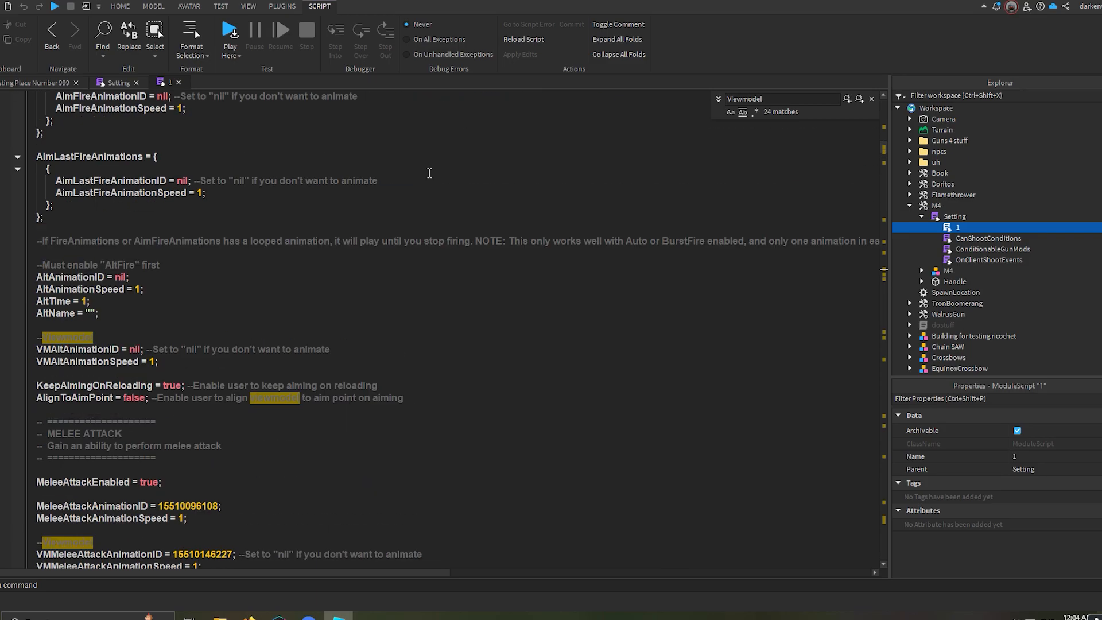
Set AlignToAimPoint to true in module script 1.
double_click(133, 399)
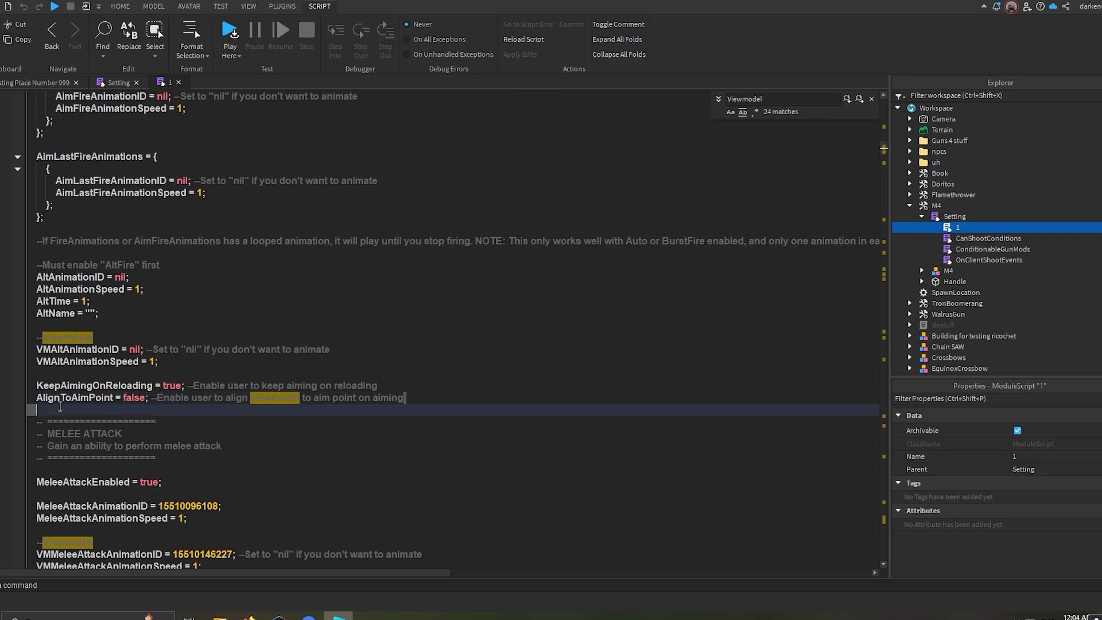
key("shift+Home")
left_click(84, 408)
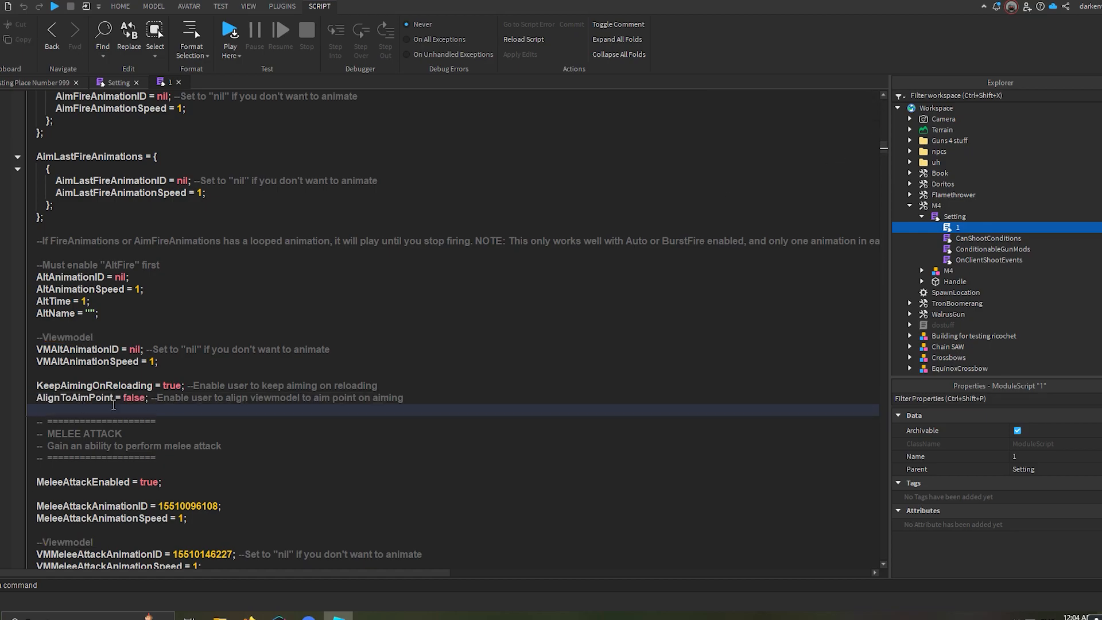
double_click(133, 398)
type("true")
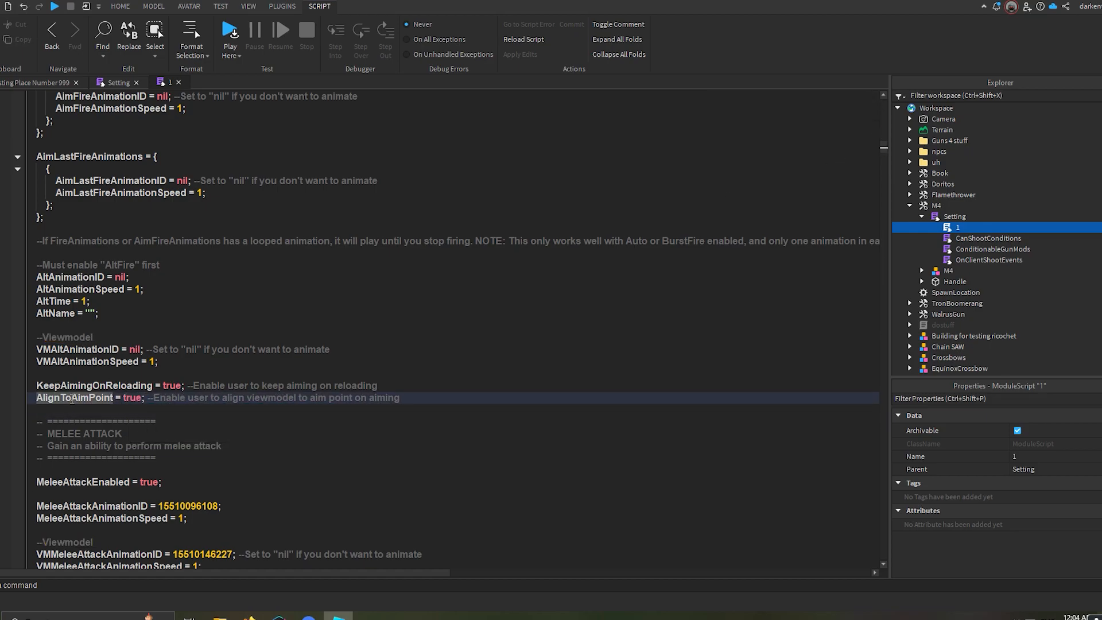
Return to the place's 3D view, focus on the M4 tool and inspect the contents of its Handle.
left_click(14, 84)
right_click_drag(506, 319, 581, 325)
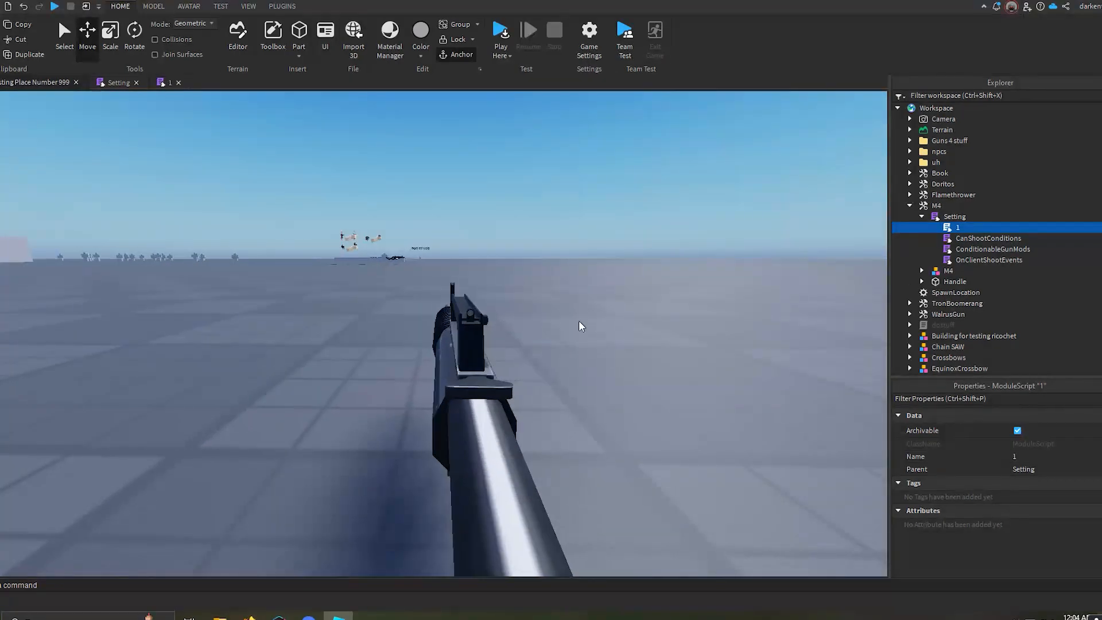
left_click(922, 217)
left_click(937, 206)
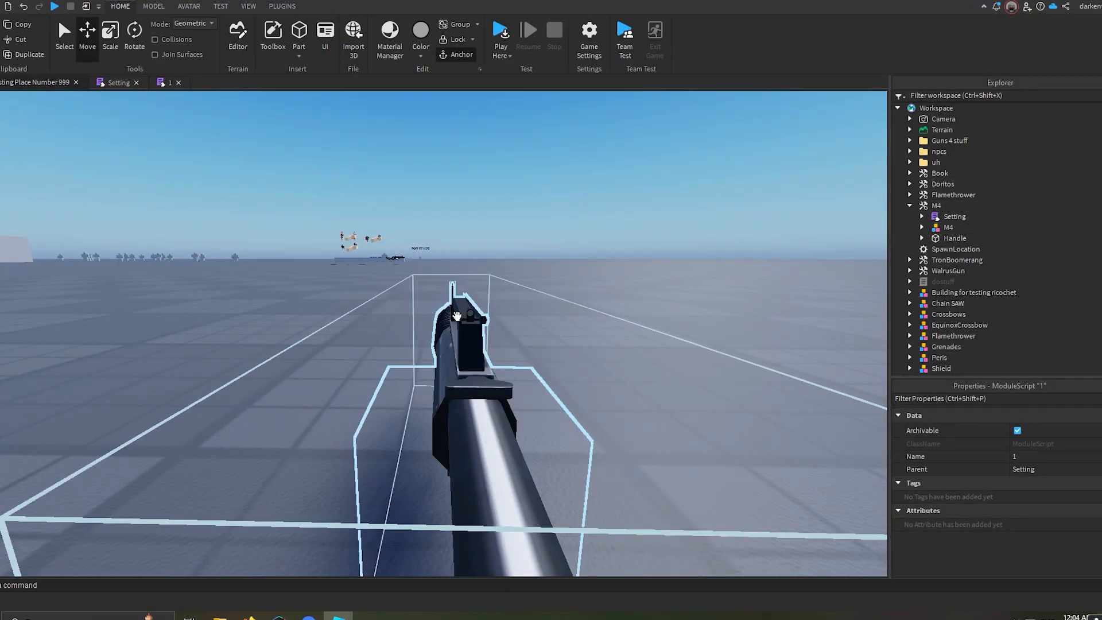
key("f")
left_click(922, 239)
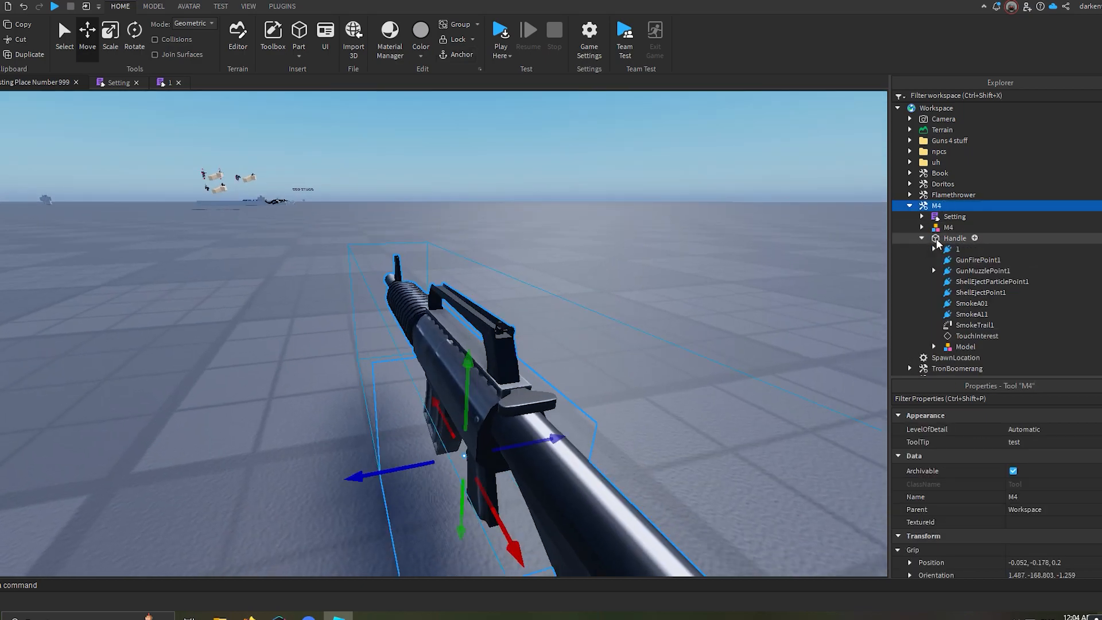
left_click(922, 239)
Find the v_M4 viewmodel among the Viewmodels in ReplicatedStorage and change its parent to Workspace.
scroll(984, 192, "down", 10)
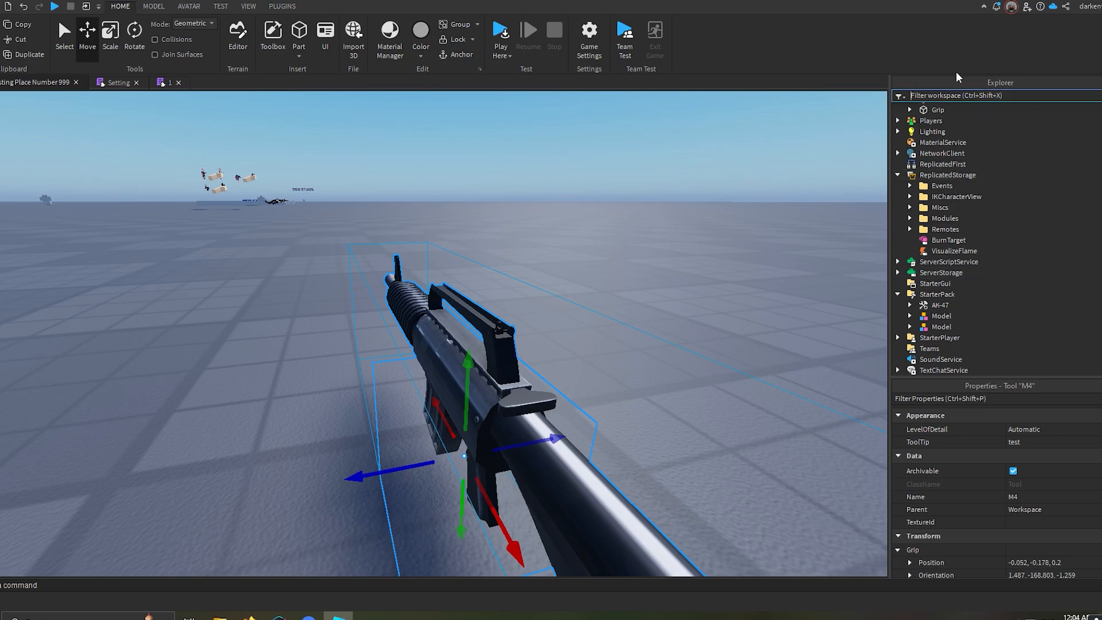
type("v_m")
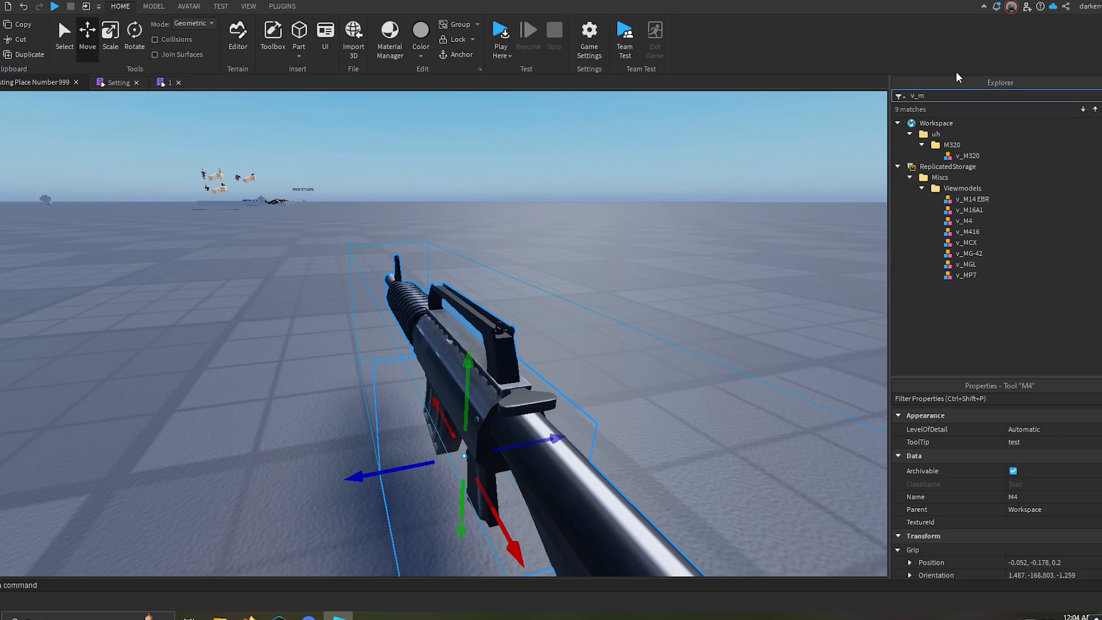
type("4")
key("Return")
key("BackSpace")
key("BackSpace")
key("BackSpace")
key("BackSpace")
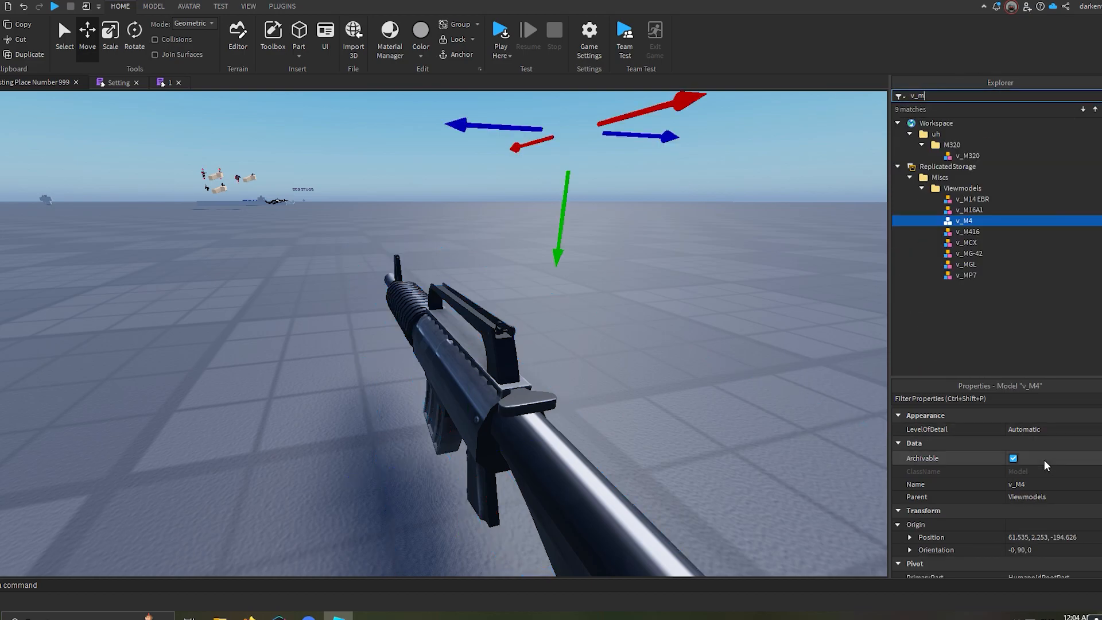
left_click(1034, 498)
scroll(1009, 186, "up", 15)
scroll(1009, 187, "up", 20)
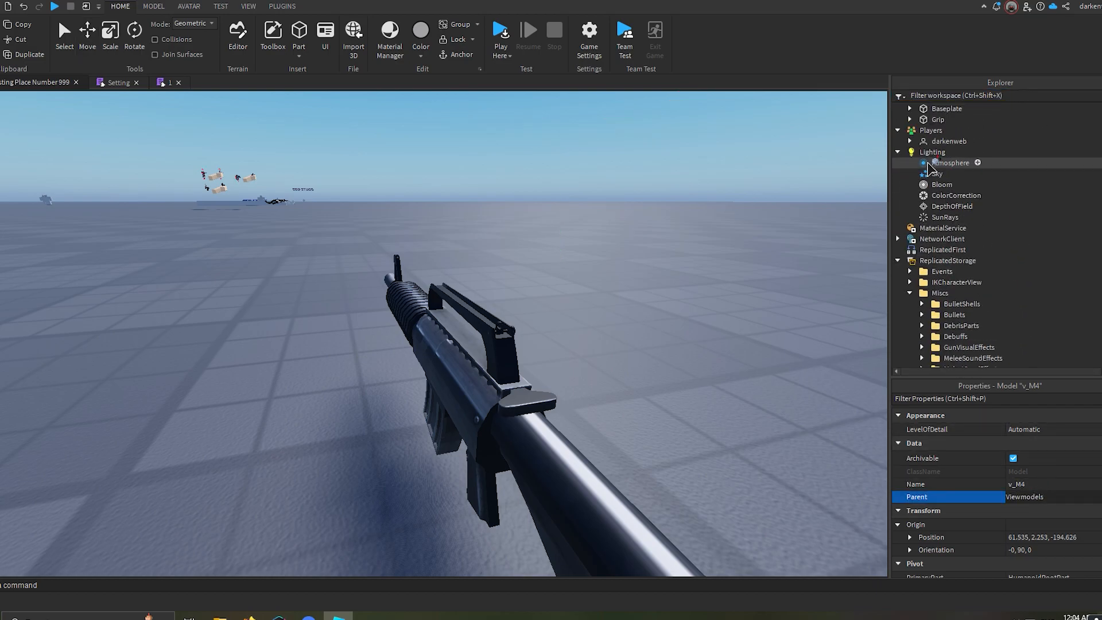
left_click(934, 108)
Move the v_M4 viewmodel lengthwise away from the overlapping M4 tool and deselect it.
key("f")
right_click_drag(623, 187, 610, 244)
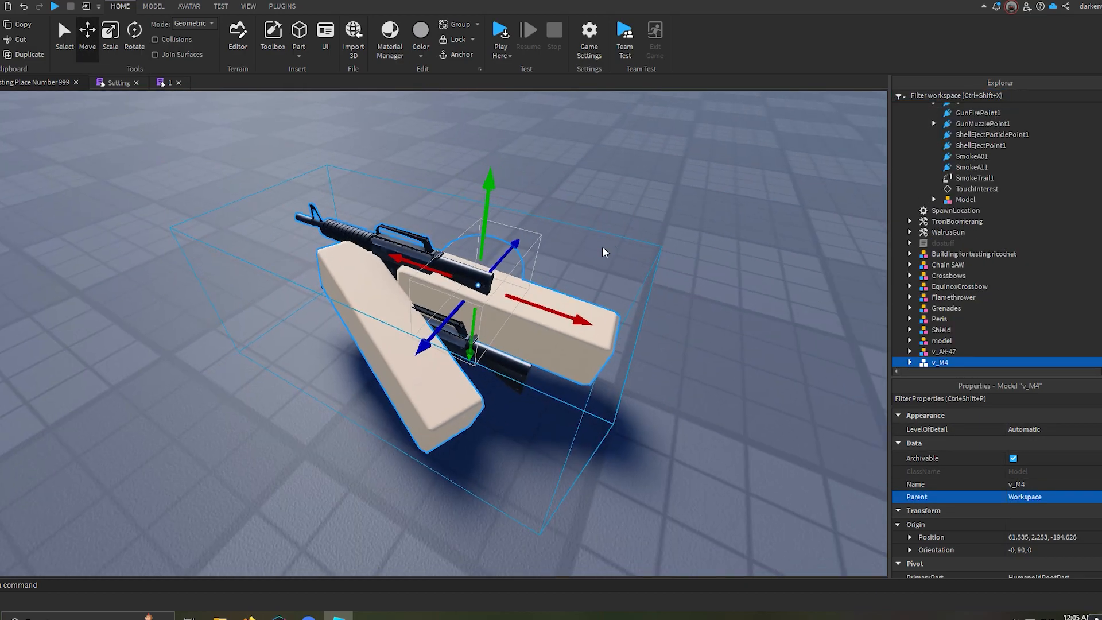
left_click_drag(561, 313, 606, 322)
left_click(696, 192)
Select part 1 in v_M4's AimPoints model and examine its placement on the gun and its transform and physics properties.
scroll(977, 233, "down", 4)
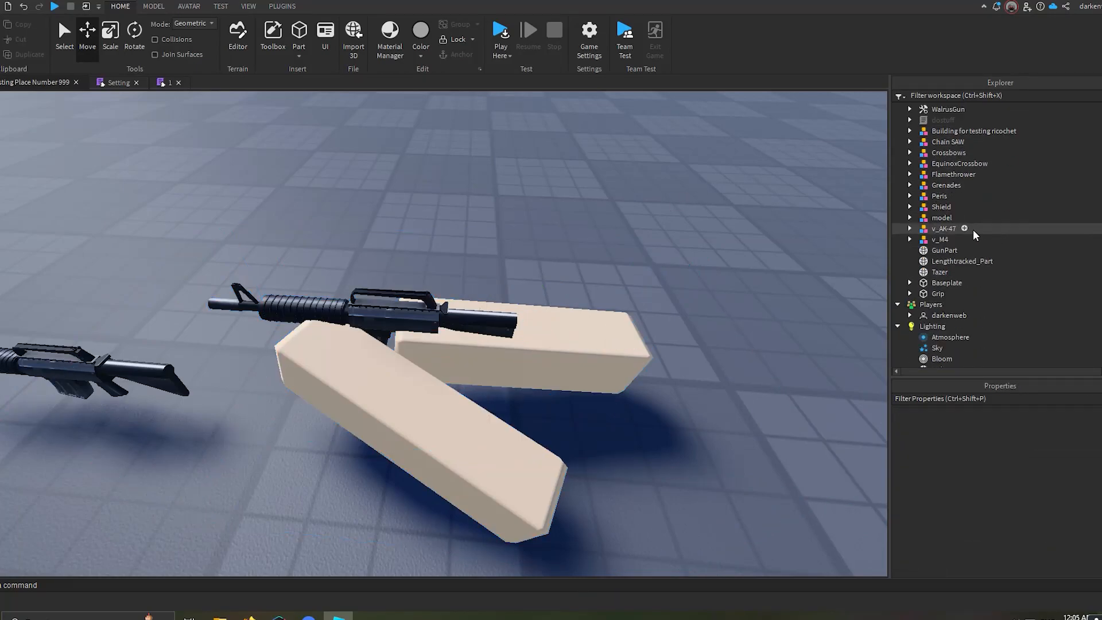
left_click(910, 240)
left_click(946, 274)
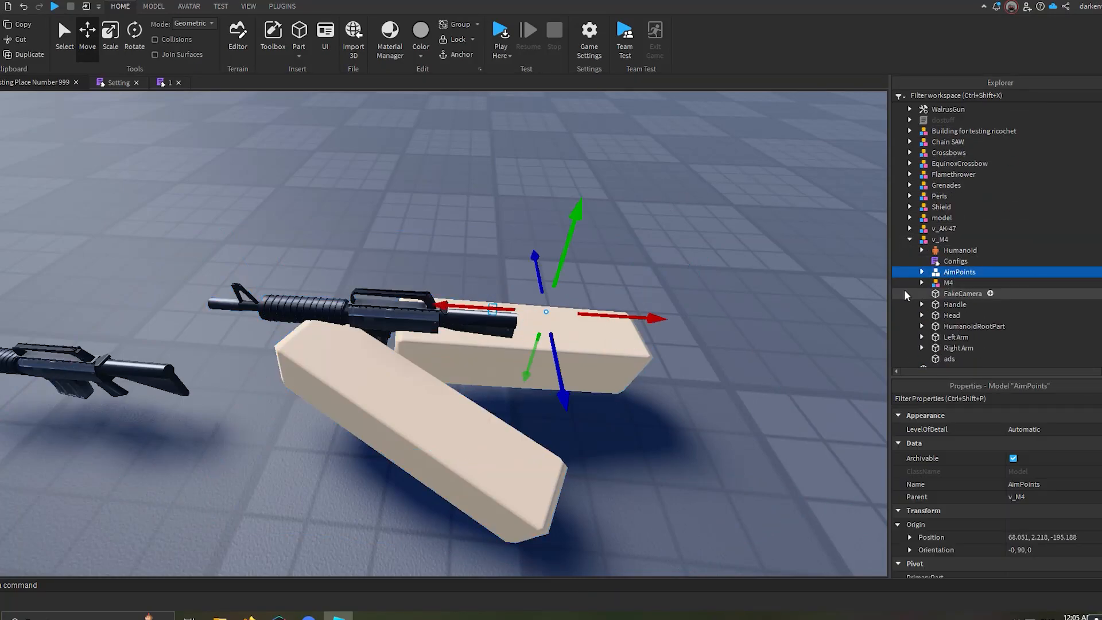
left_click(922, 273)
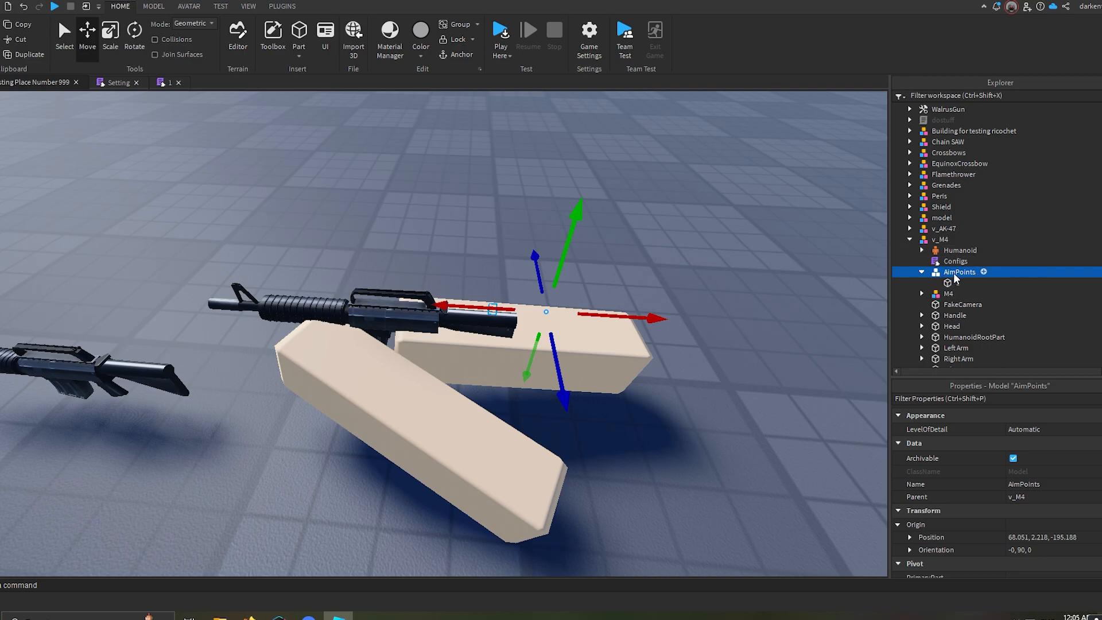
left_click(958, 283)
key("f")
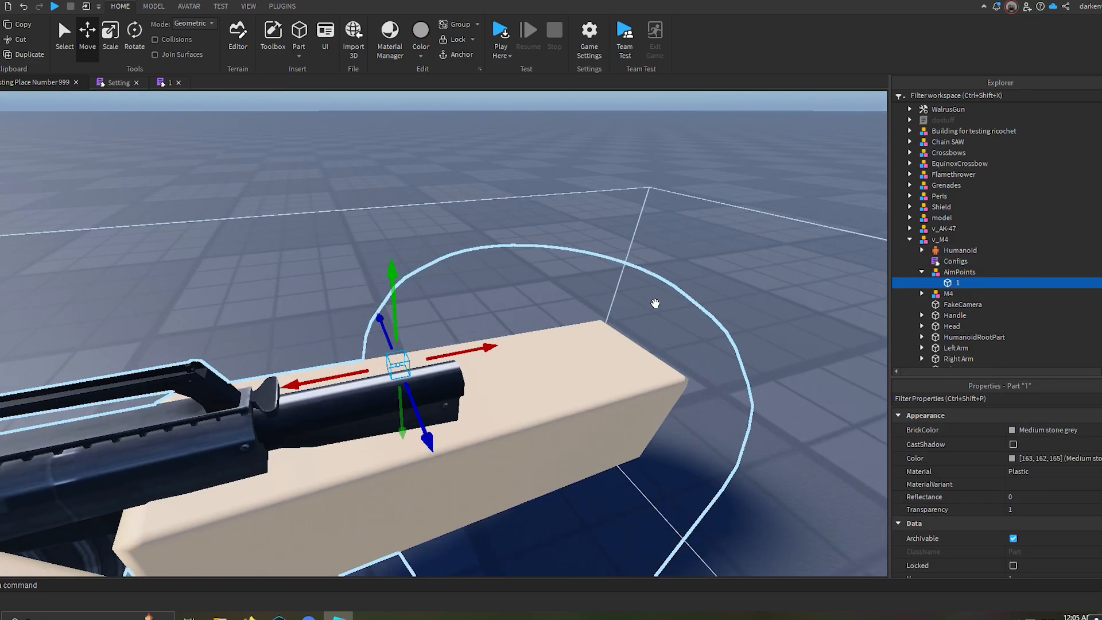
right_click_drag(476, 370, 476, 370)
key("a")
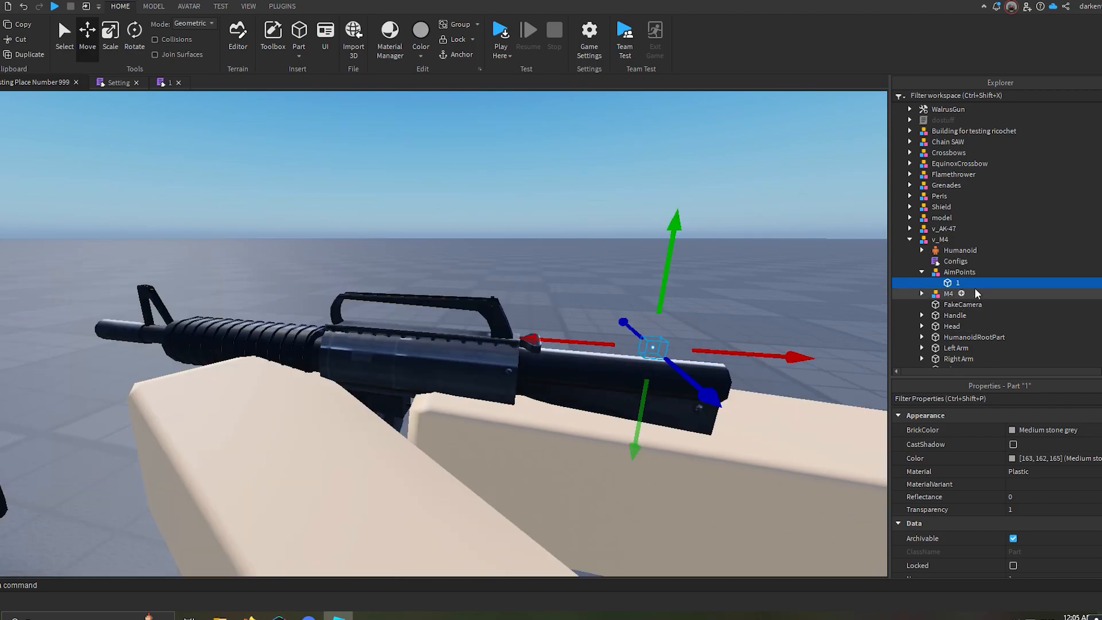
right_click_drag(647, 334, 647, 335)
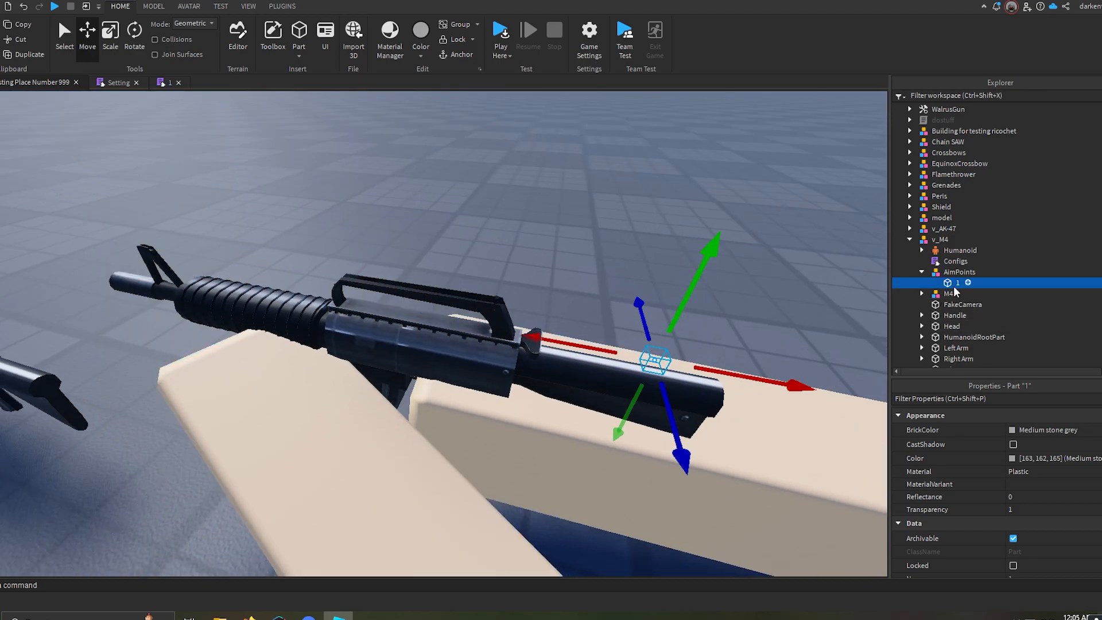
scroll(941, 462, "down", 8)
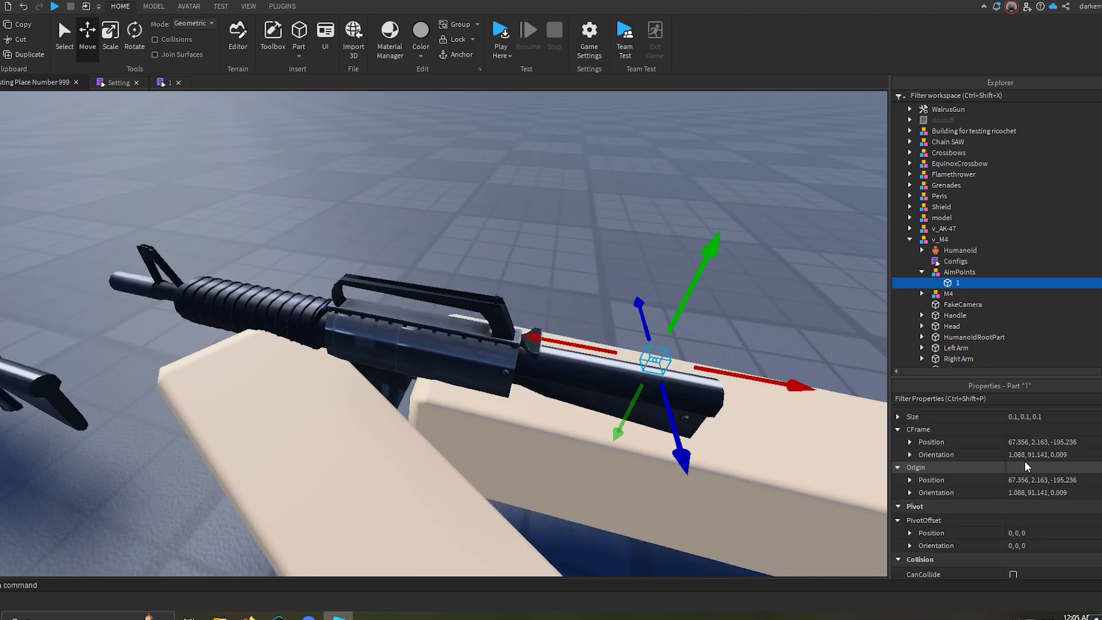
scroll(970, 468, "down", 5)
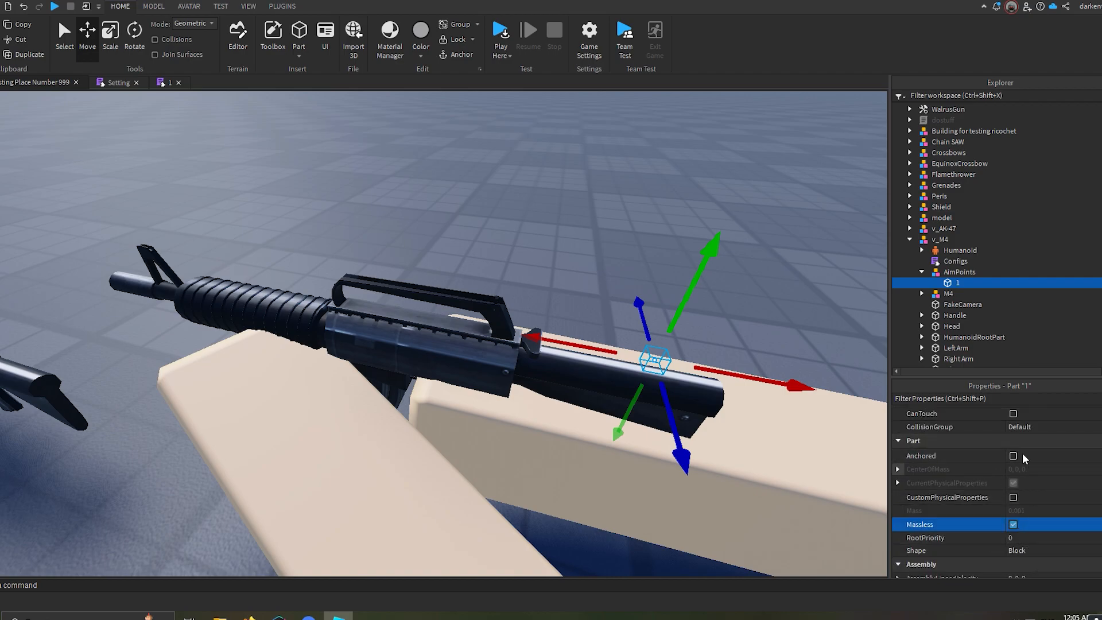
Move aim point part 1 forward and up to the carry handle's rear sight, at about 66.82, 2.41, -195.17.
scroll(944, 505, "up", 3)
left_click_drag(598, 344, 568, 343)
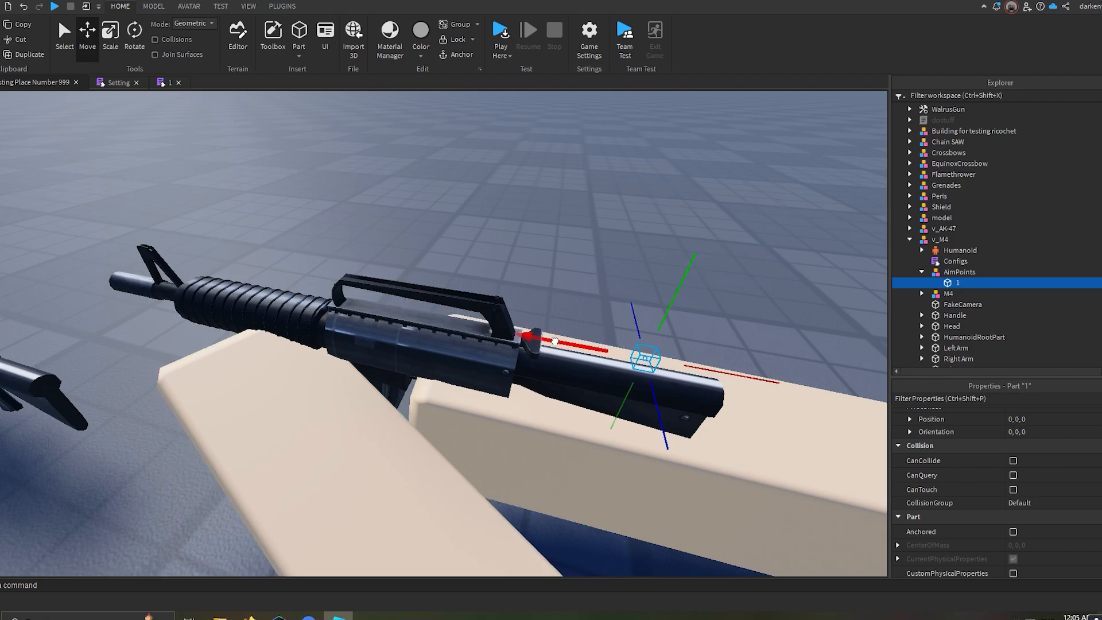
left_click_drag(493, 325, 507, 328)
right_click_drag(565, 322, 554, 316)
left_click_drag(571, 315, 575, 272)
right_click_drag(574, 272, 487, 322)
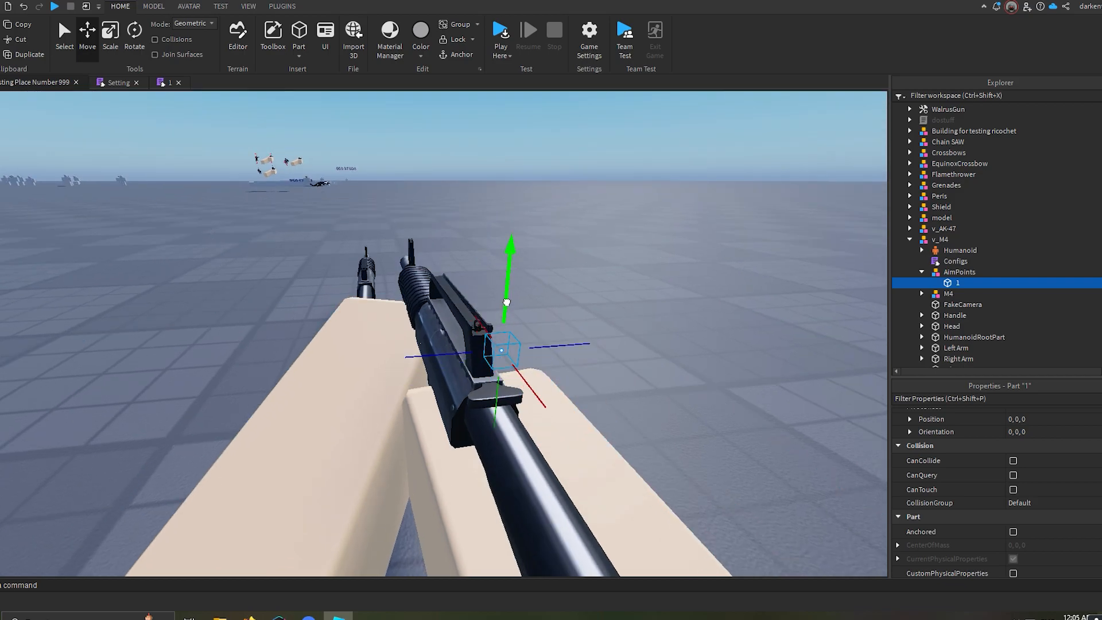
scroll(1031, 248, "down", 1)
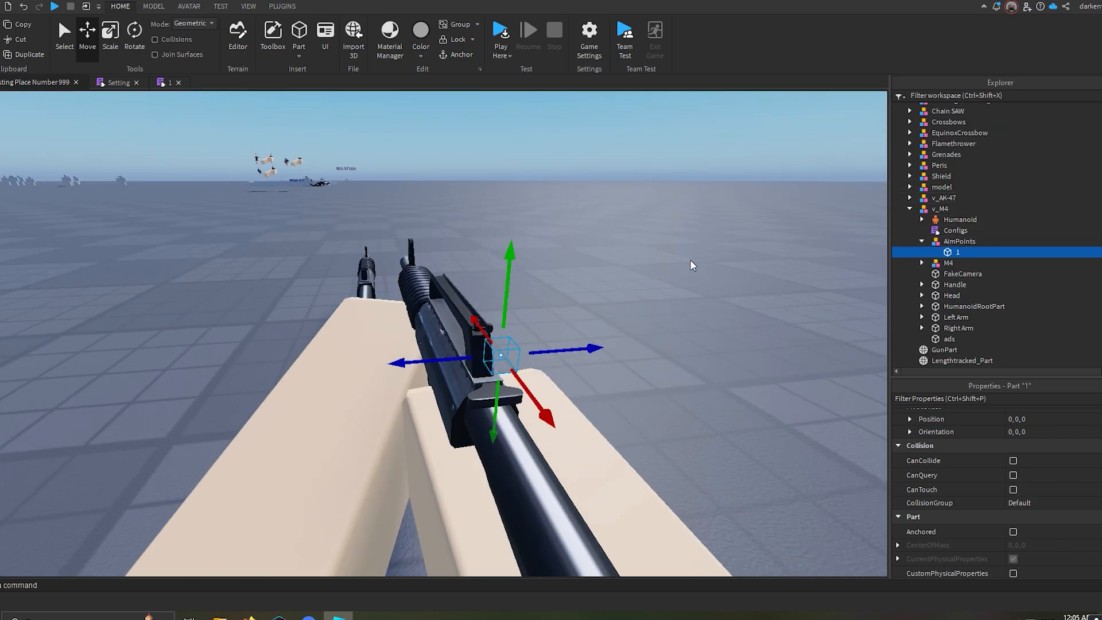
right_click_drag(691, 264, 667, 272)
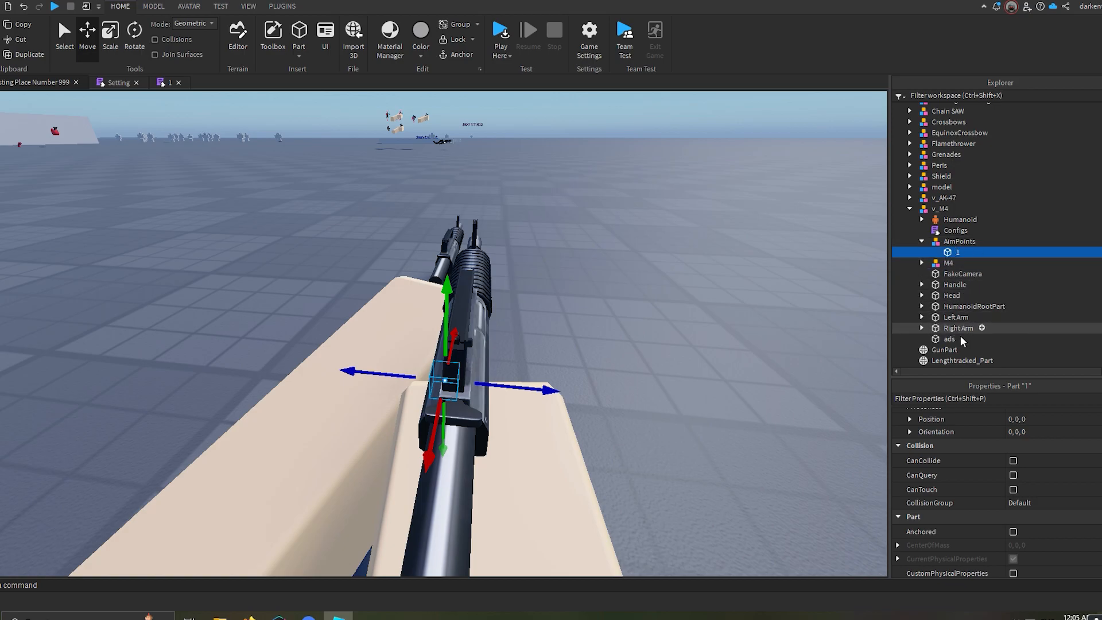
Compare the CFrame orientation of the viewmodel's M4 Base mesh with that of aim point part 1.
left_click(923, 263)
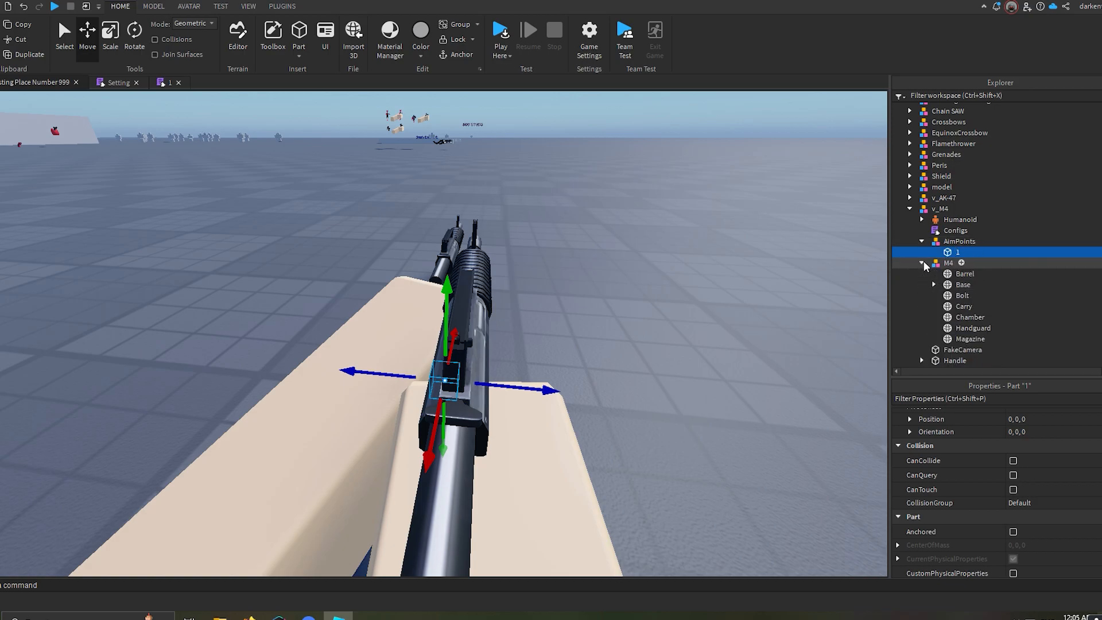
left_click(964, 274)
left_click(976, 286)
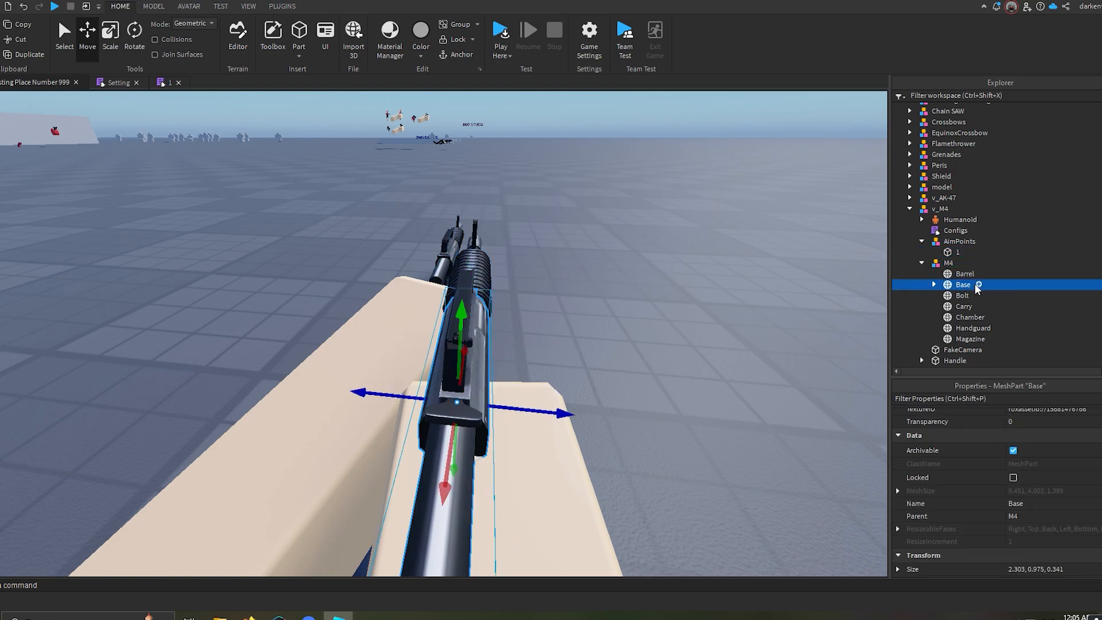
scroll(1035, 467, "down", 1)
scroll(1051, 508, "down", 1)
scroll(1051, 508, "down", 1)
left_click(898, 468)
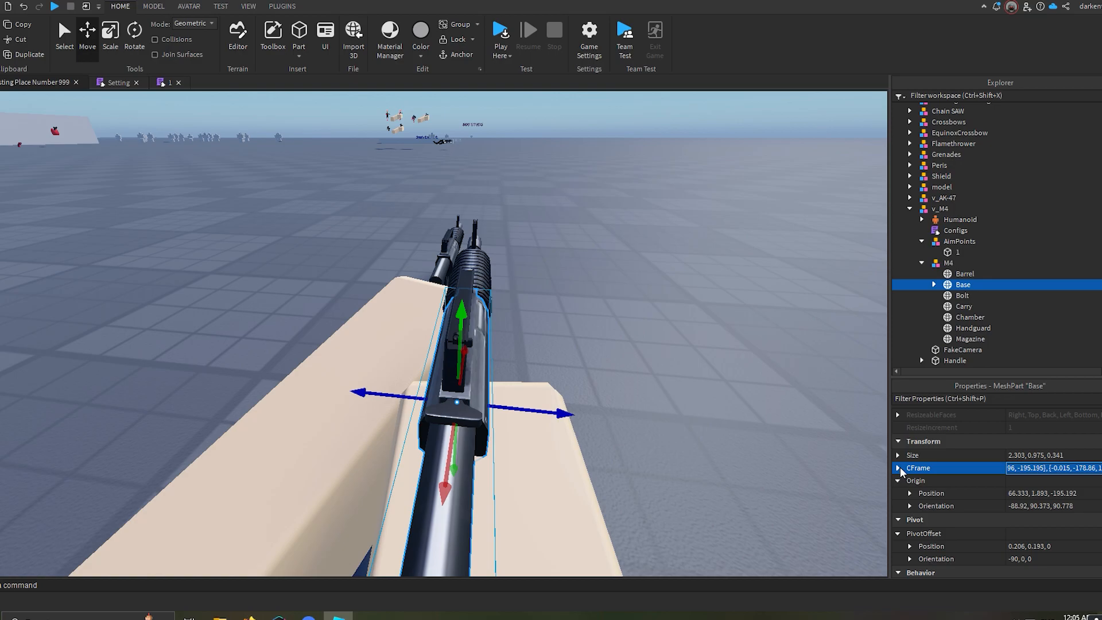
left_click(898, 468)
left_click(1048, 494)
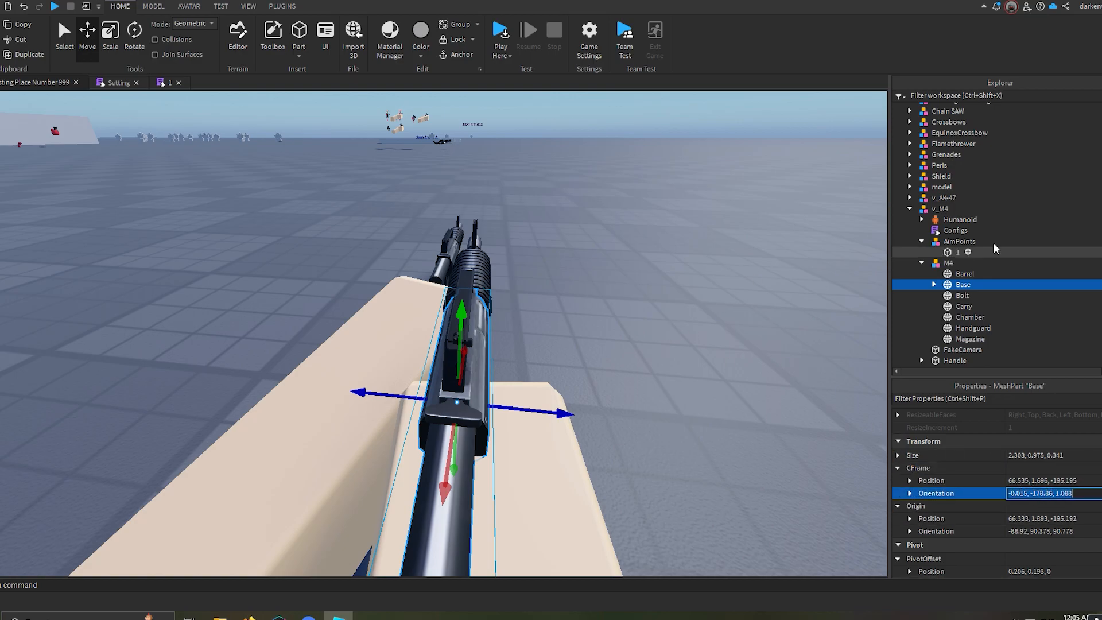
left_click(962, 252)
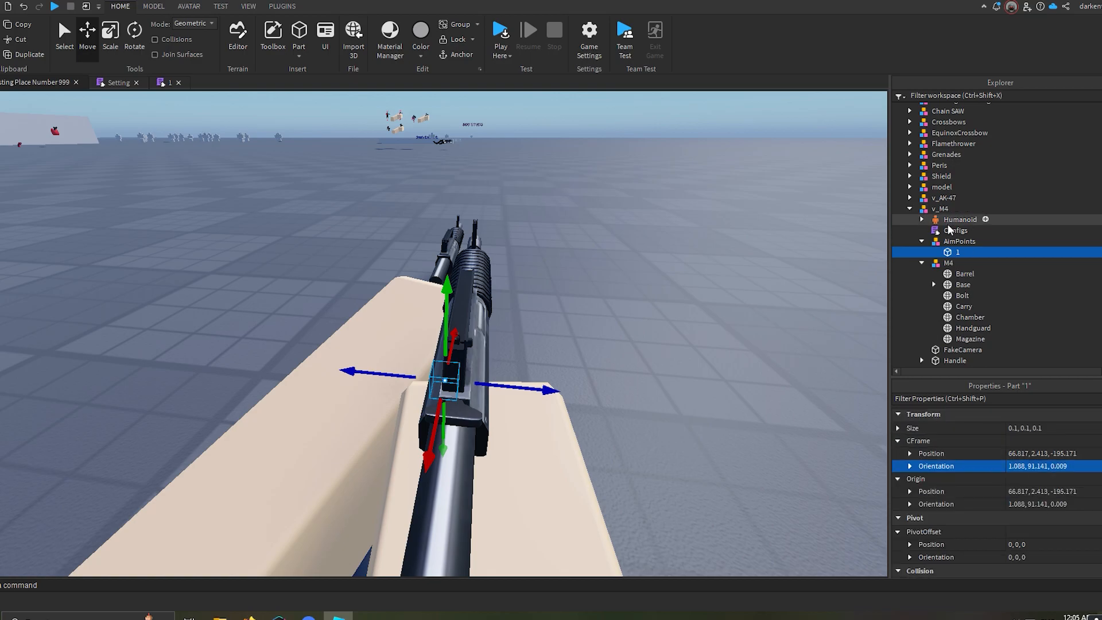
left_click(1063, 466)
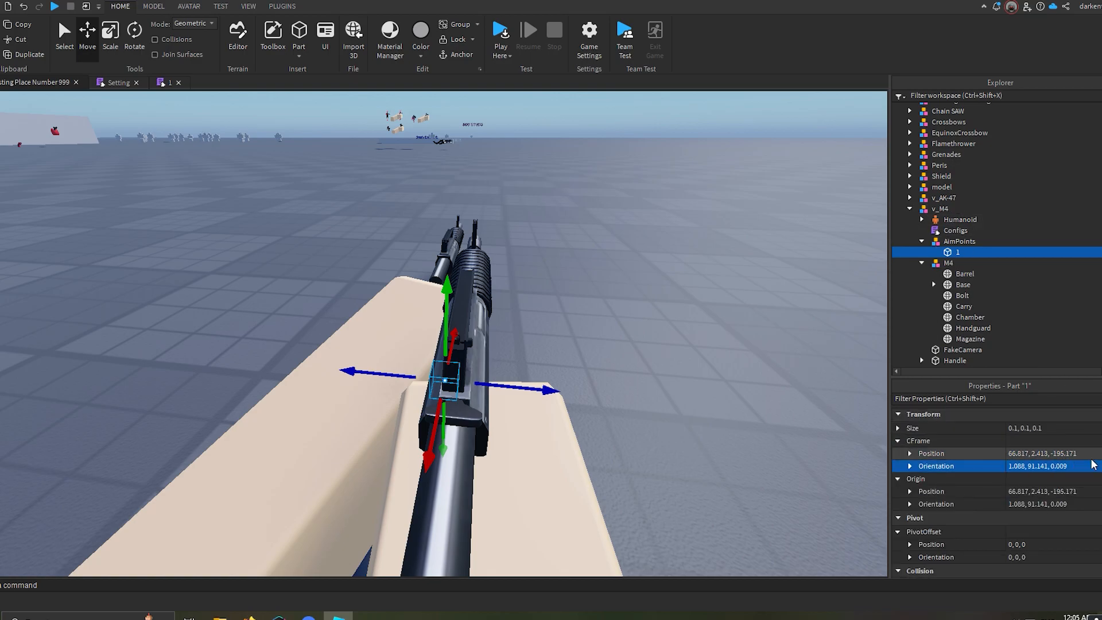
Switch the Move tool to the other axis orientation and centre aim point part 1 sideways on the gun's rear sight.
right_click_drag(488, 402, 501, 340)
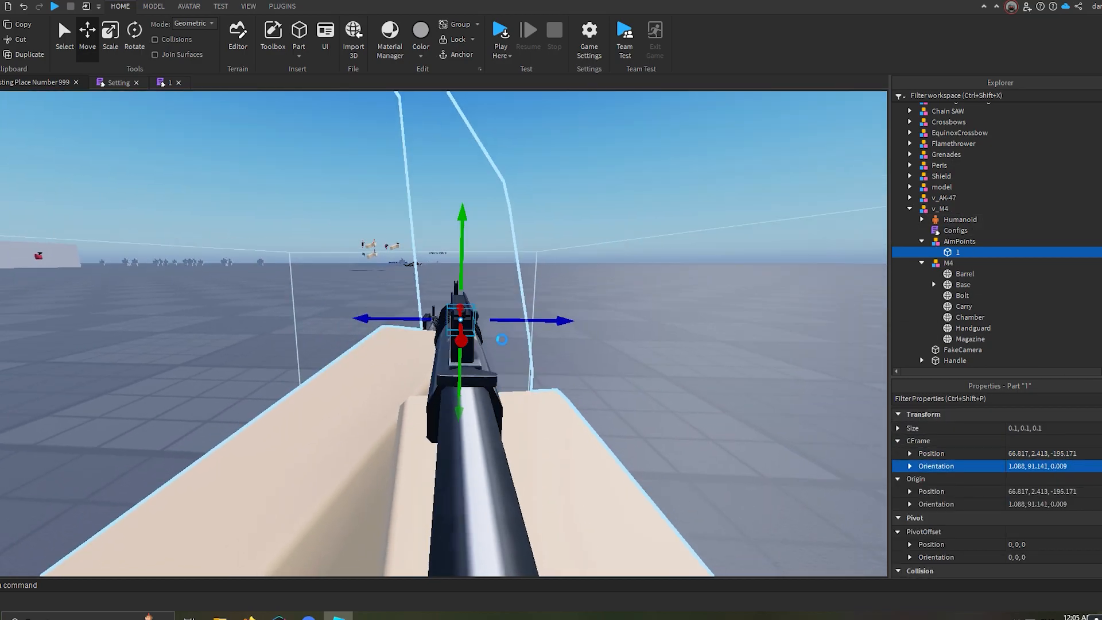
key("ctrl+l")
right_click_drag(568, 335, 568, 338)
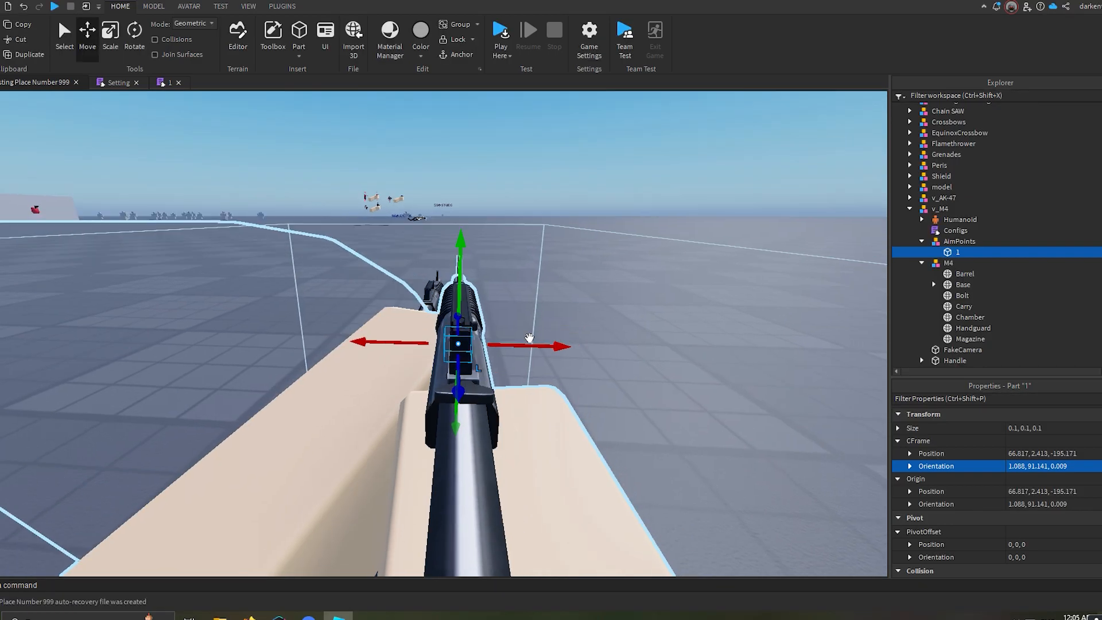
left_click_drag(532, 346, 533, 347)
right_click_drag(535, 347, 428, 255)
Move aim point part 1 backward along the gun to just behind the stock, at about 67.79, 2.39, -195.21.
left_click_drag(475, 285, 518, 336)
right_click_drag(538, 336, 501, 322)
scroll(499, 322, "down", 4)
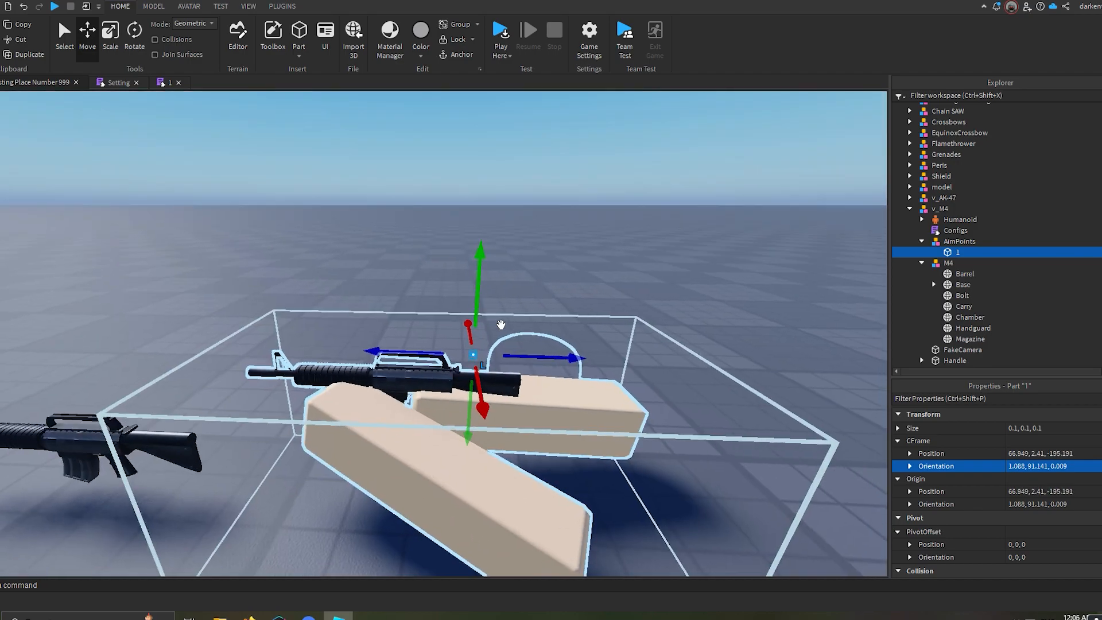
scroll(495, 328, "up", 2)
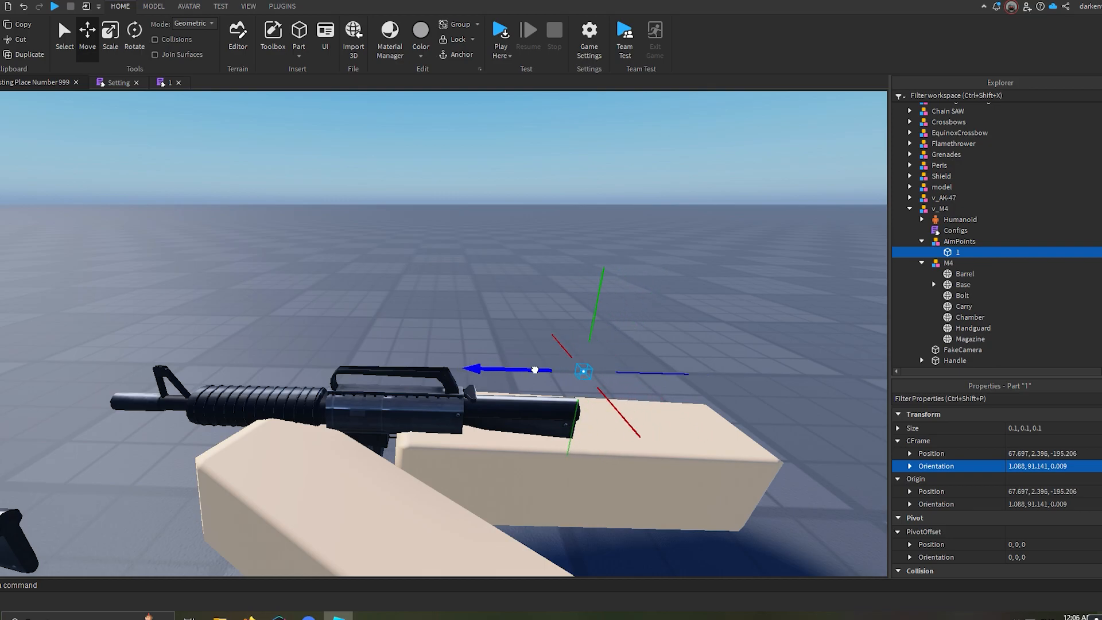
left_click_drag(550, 369, 544, 369)
right_click_drag(545, 369, 555, 426)
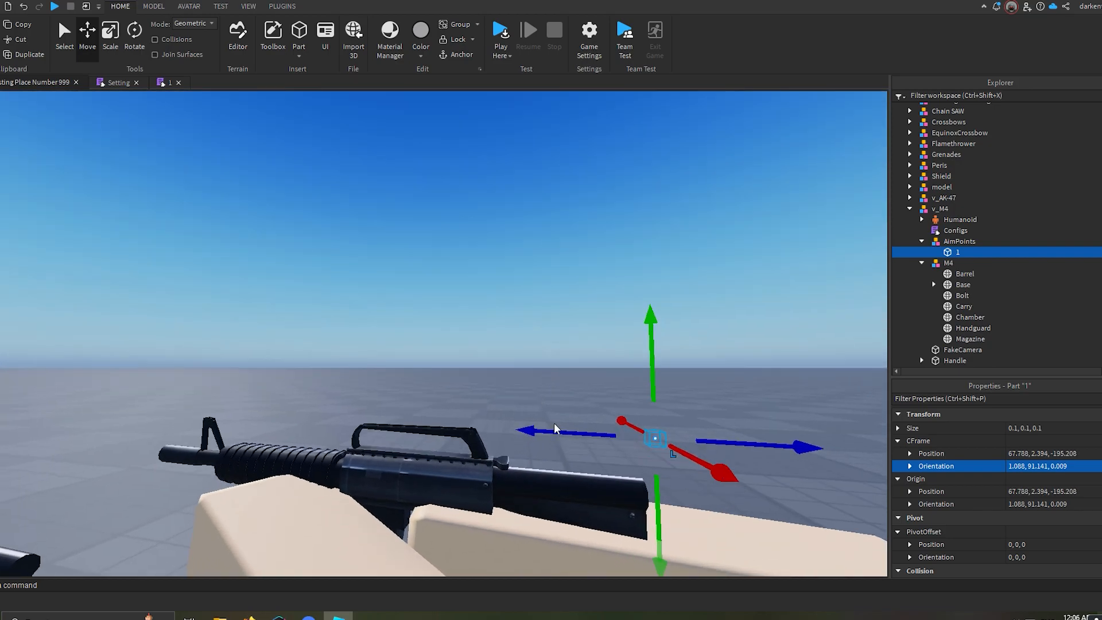
right_click_drag(487, 406, 465, 350)
scroll(984, 204, "down", 2)
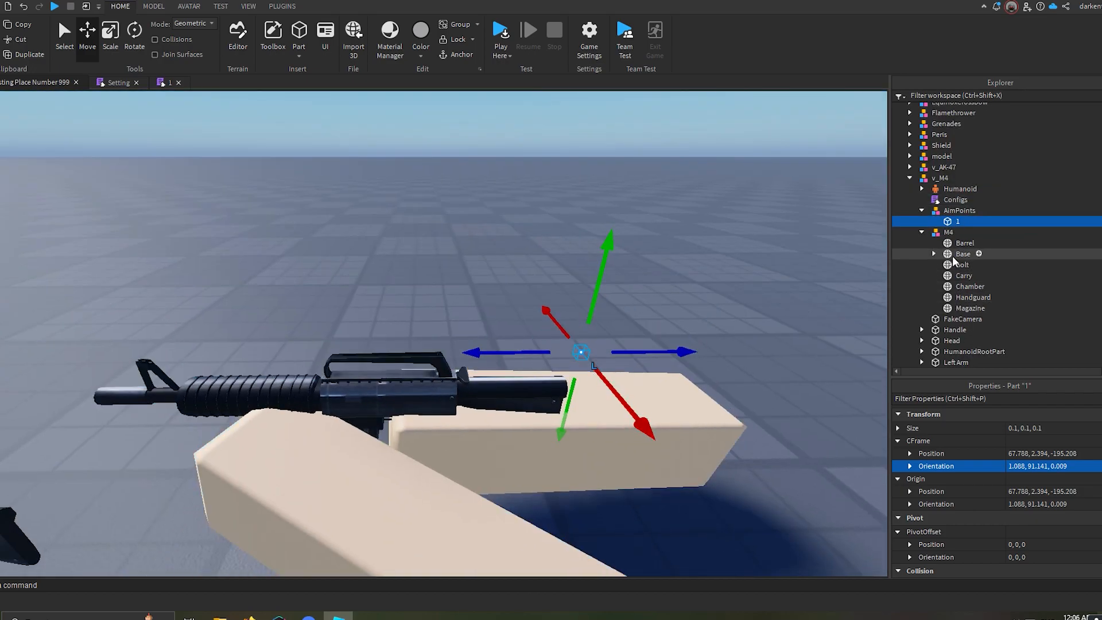
Join aim point part 1 to the viewmodel's M4 Base mesh with a Motor6D, using Base as Part0.
left_click(963, 254, "ctrl")
left_click(283, 7)
left_click(343, 41)
left_click(459, 106)
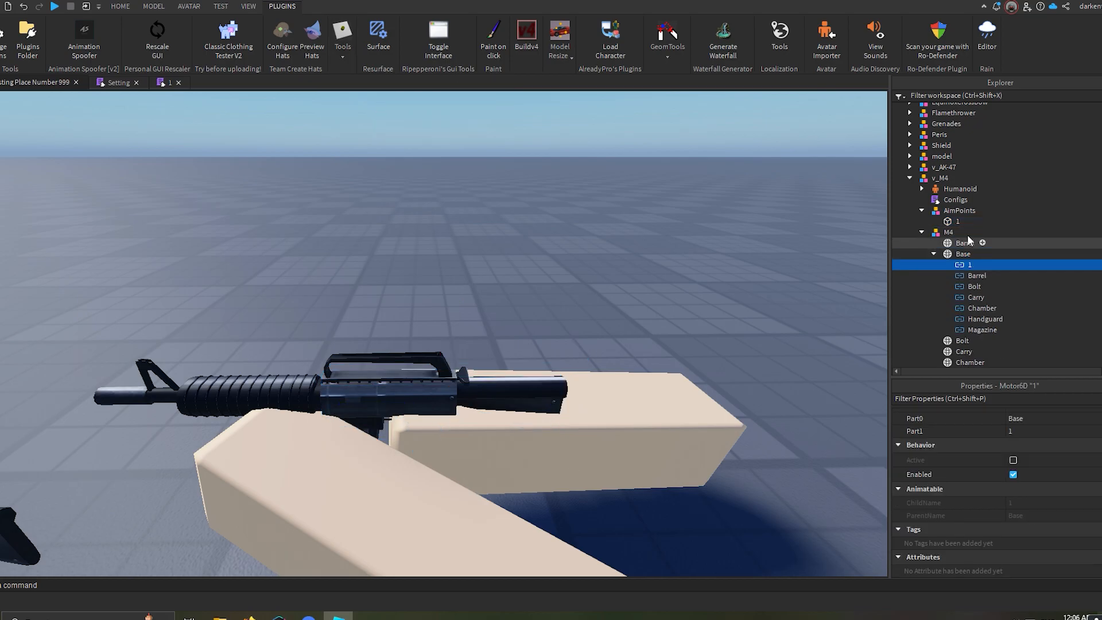
Collapse the v_M4 model and set its parent to the Viewmodels folder under ReplicatedStorage's Miscs.
left_click(922, 232)
left_click(925, 179)
double_click(924, 180)
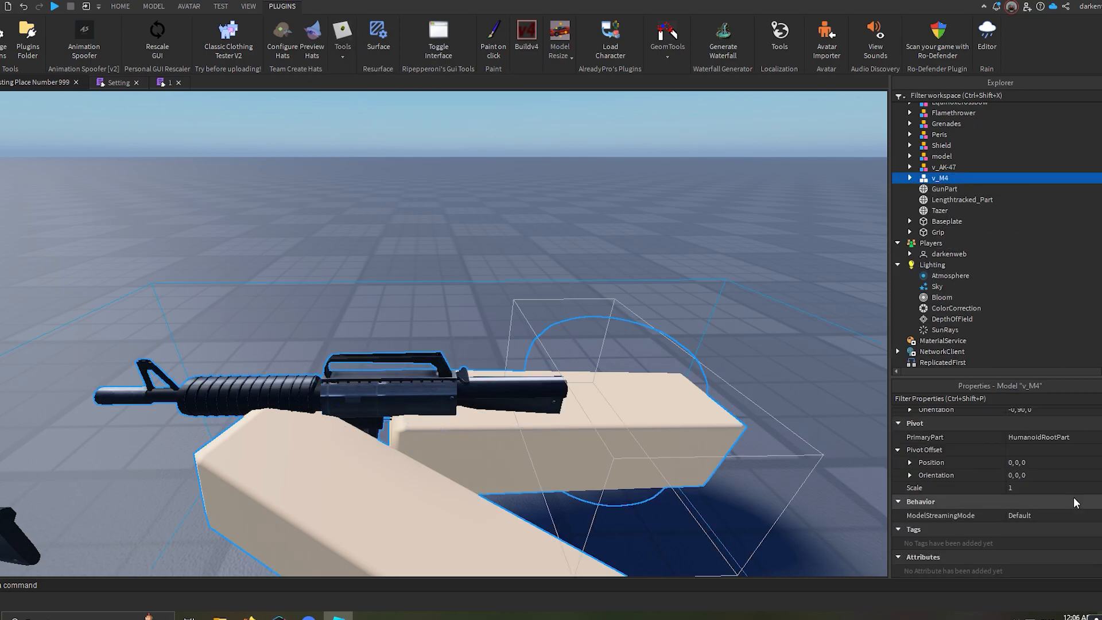
scroll(1068, 488, "up", 2)
left_click(1038, 437)
scroll(964, 230, "down", 7)
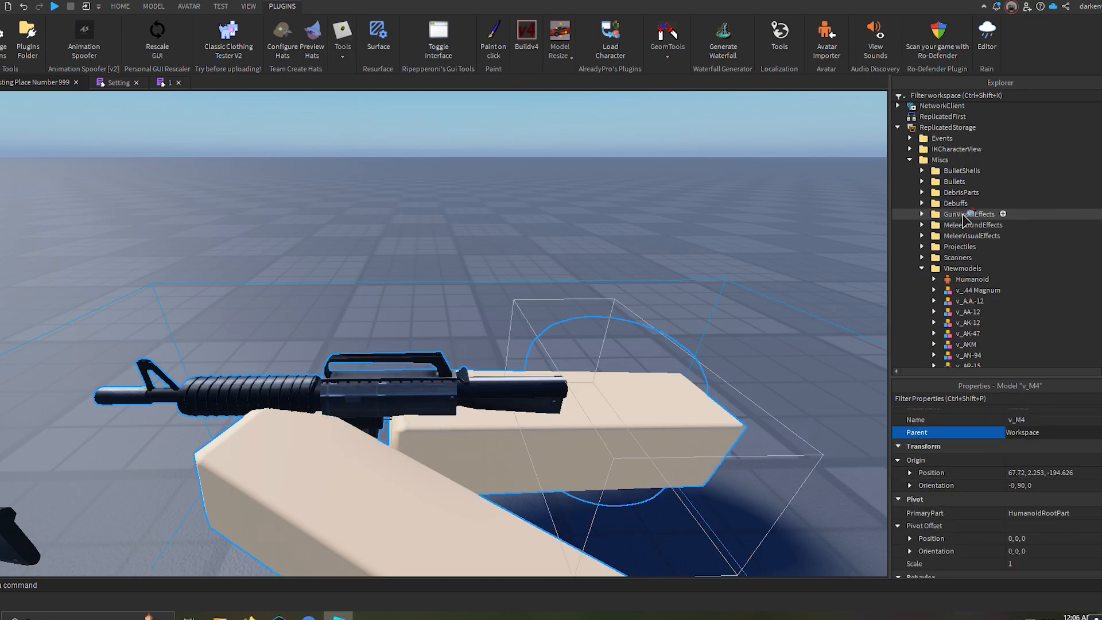
left_click(963, 269)
Select the M4 tool in the scene, set its parent to StarterPack and collapse its contents.
right_click_drag(652, 273, 562, 322)
scroll(574, 315, "down", 3)
left_click(376, 348)
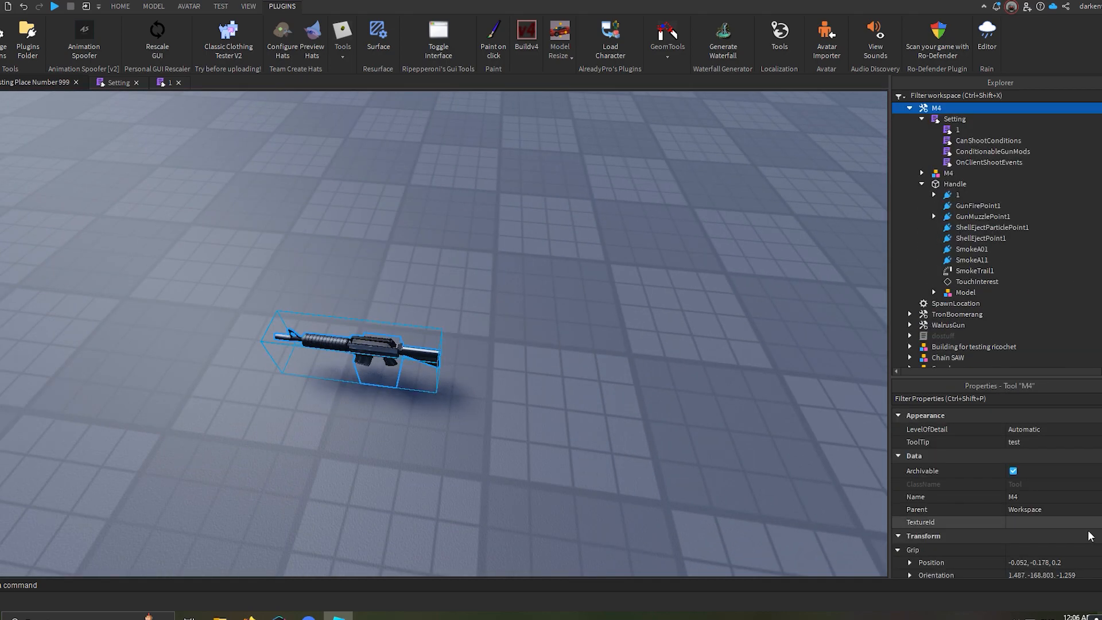
left_click(1027, 508)
scroll(965, 252, "down", 7)
scroll(951, 183, "down", 15)
scroll(965, 253, "down", 5)
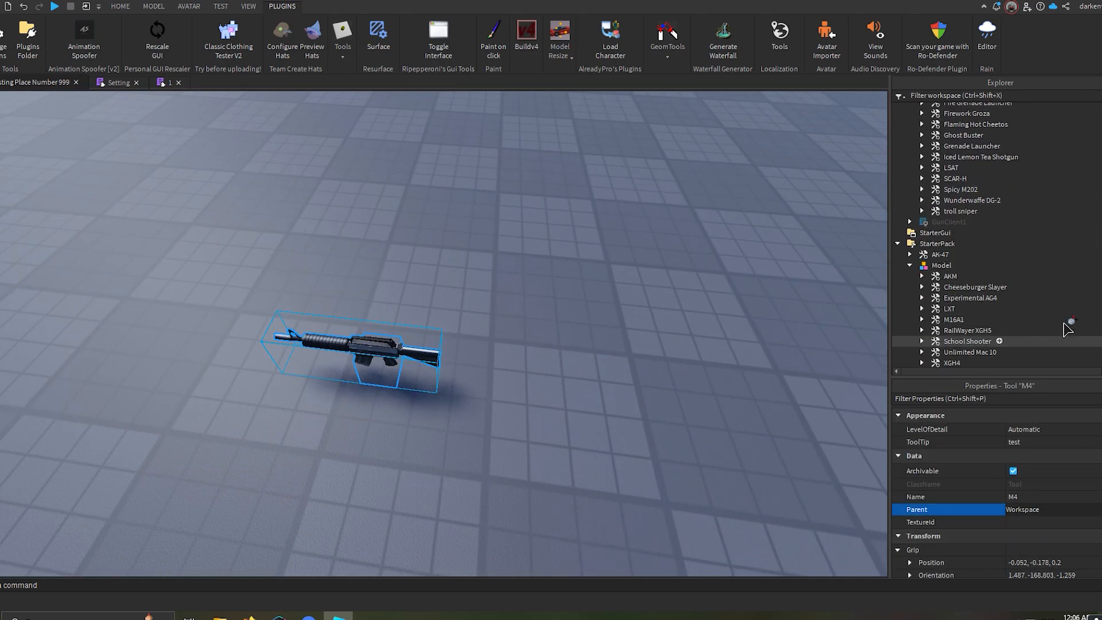
left_click(927, 252)
left_click(912, 209)
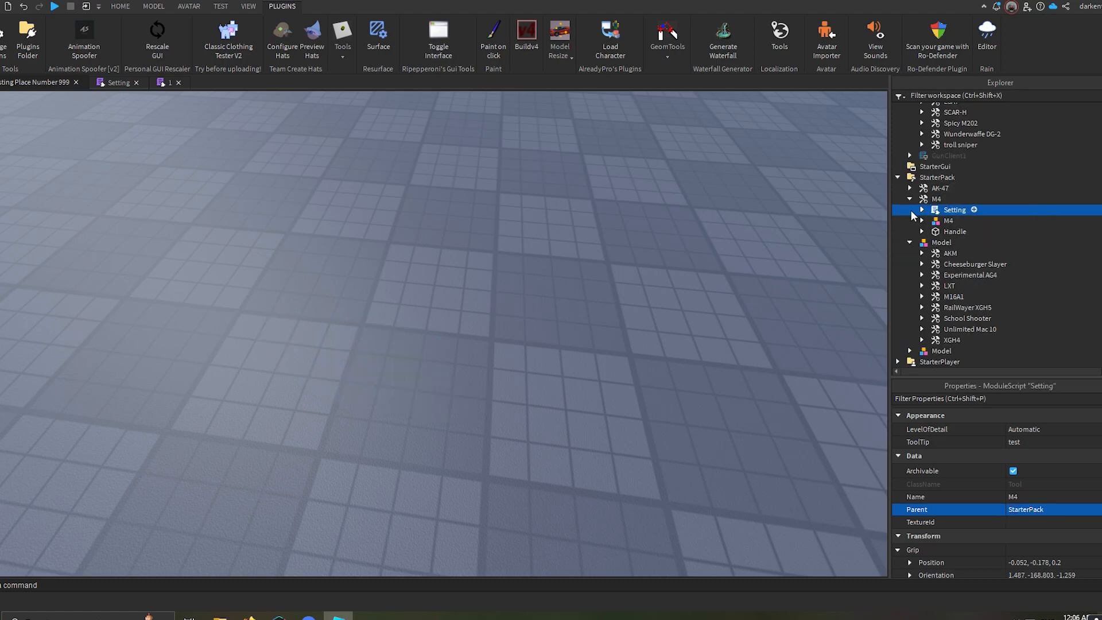
Playtest the place, equip the M4 and check how its sights line up when aiming, ending the test.
left_click(121, 6)
left_click(502, 29)
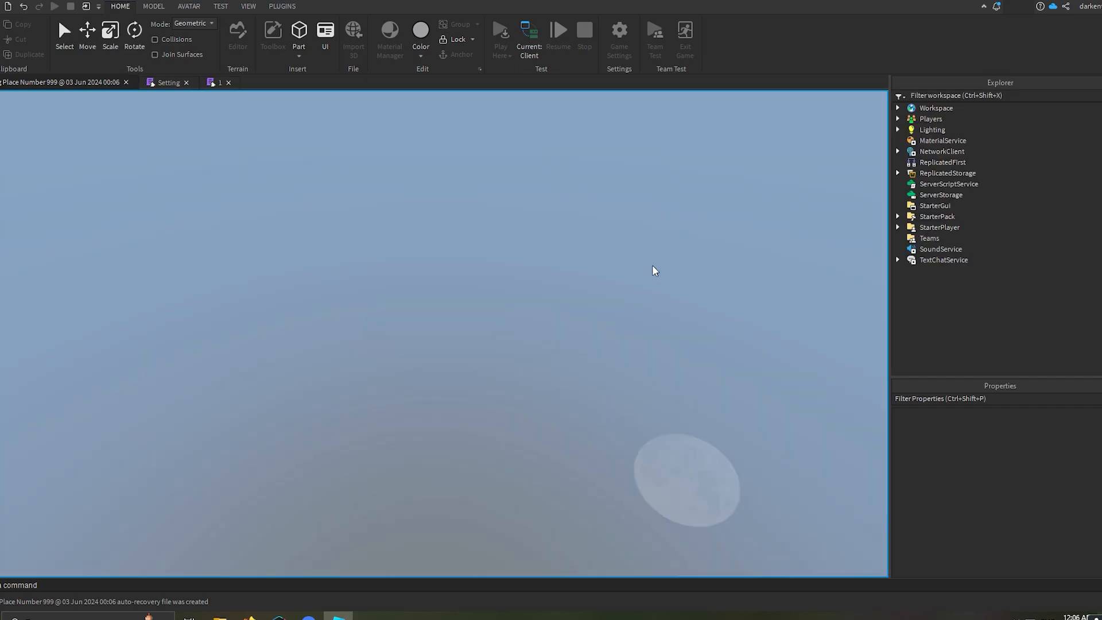
key("2")
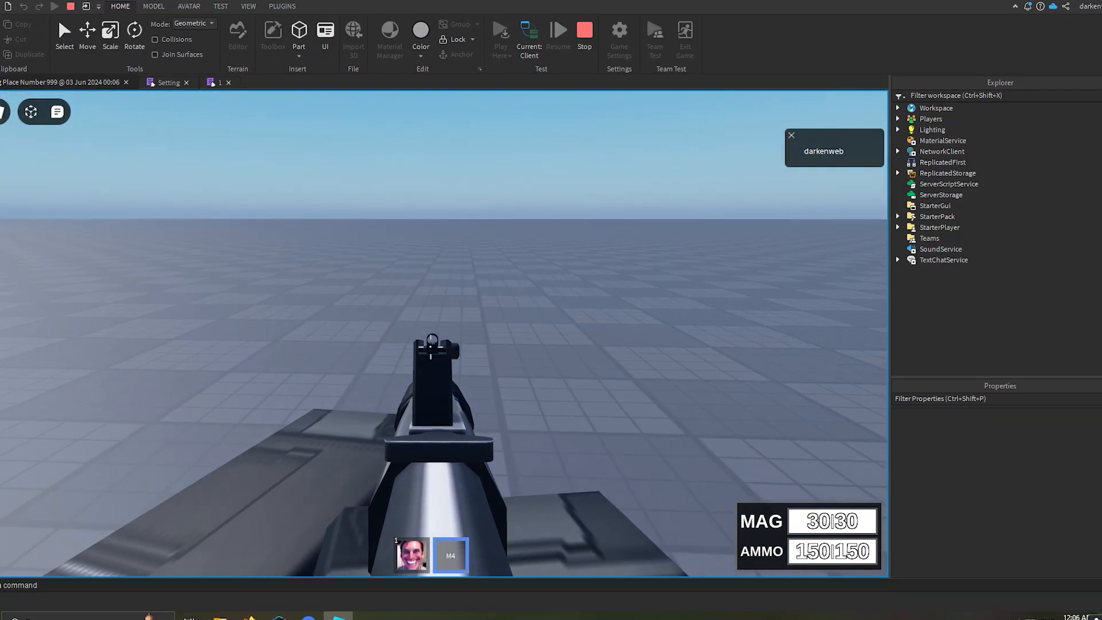
key("2")
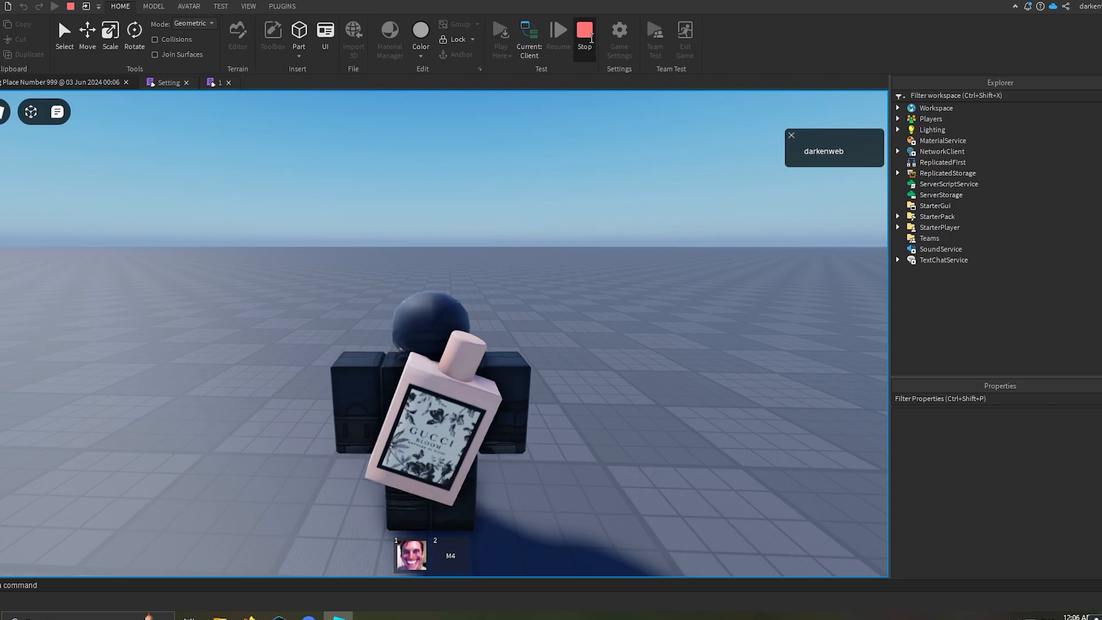
key("shift+F5")
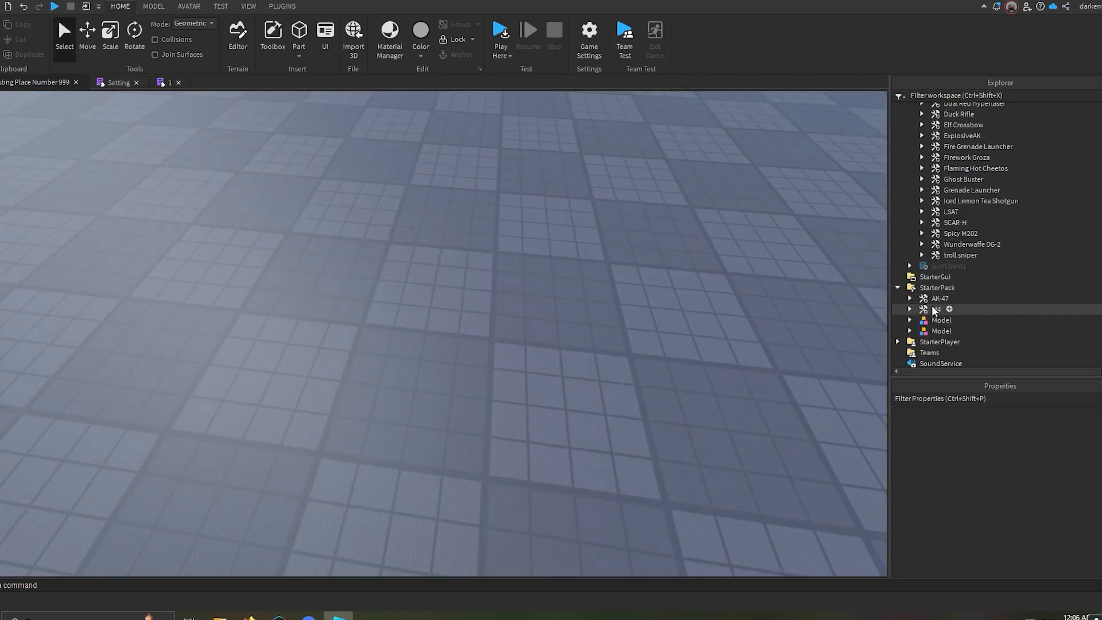
Find v_M4 among the viewmodels in ReplicatedStorage and set its parent to Workspace.
scroll(960, 328, "up", 10)
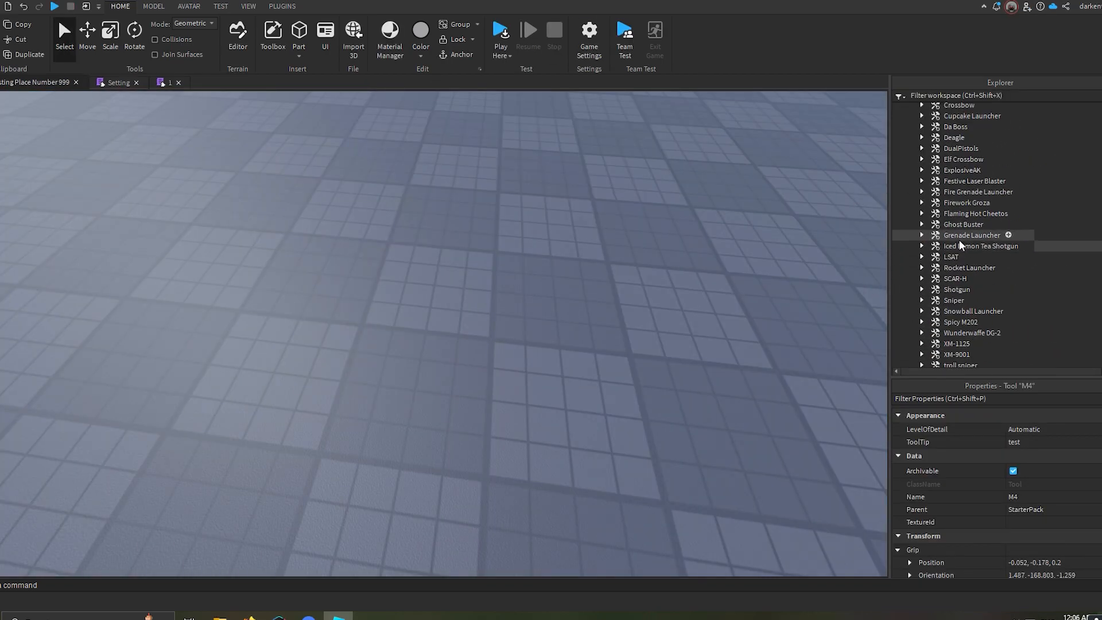
scroll(963, 238, "down", 5)
scroll(959, 221, "up", 15)
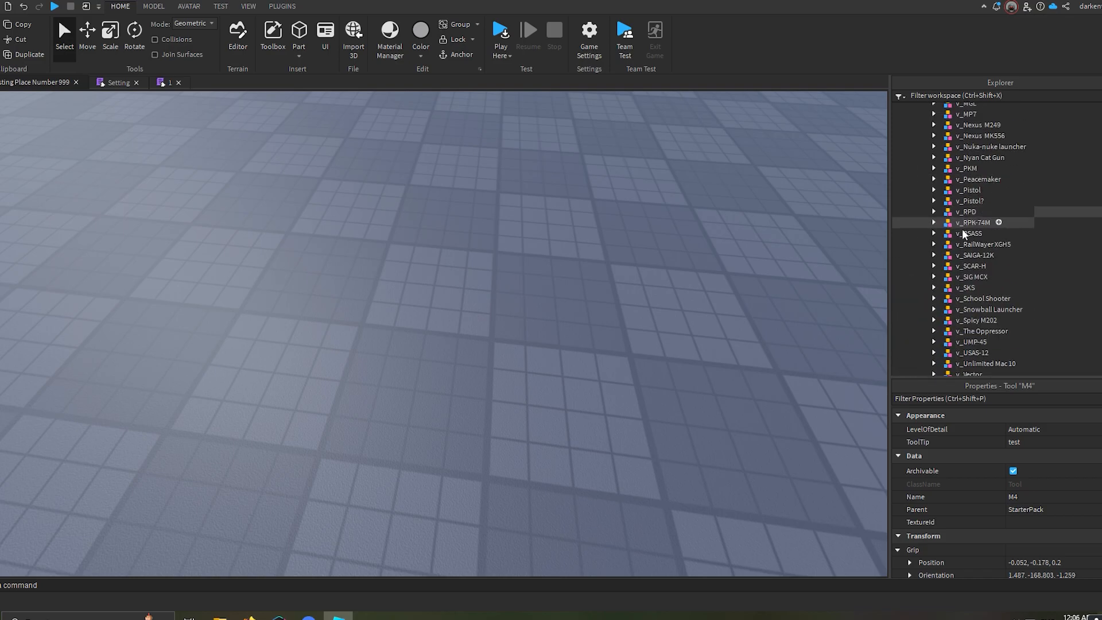
scroll(966, 215, "down", 6)
scroll(967, 178, "up", 5)
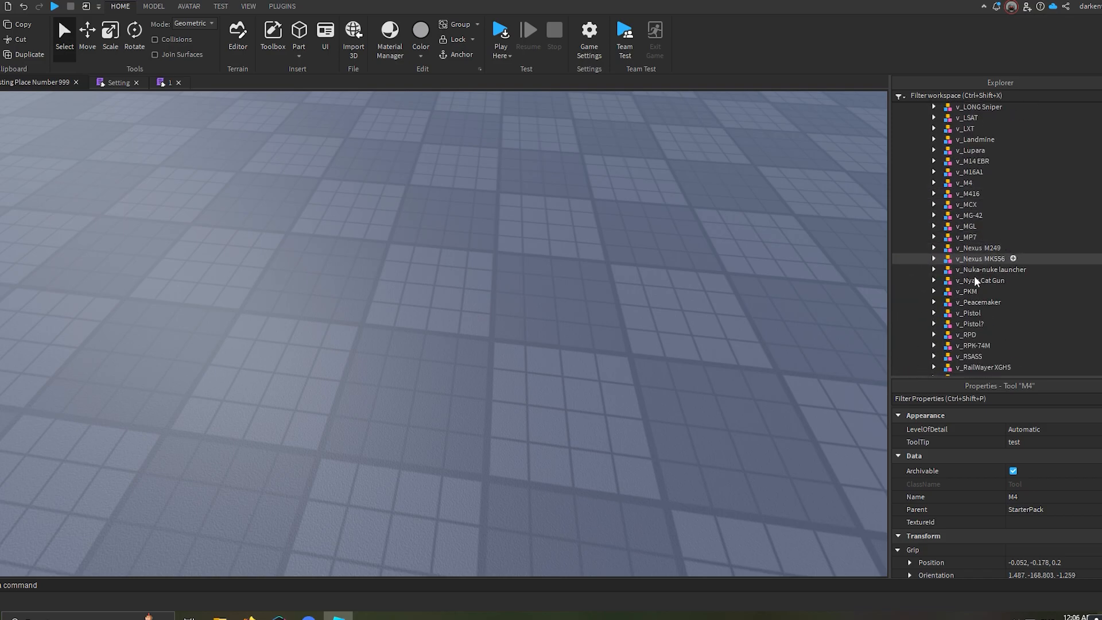
scroll(970, 287, "up", 3)
left_click(967, 275)
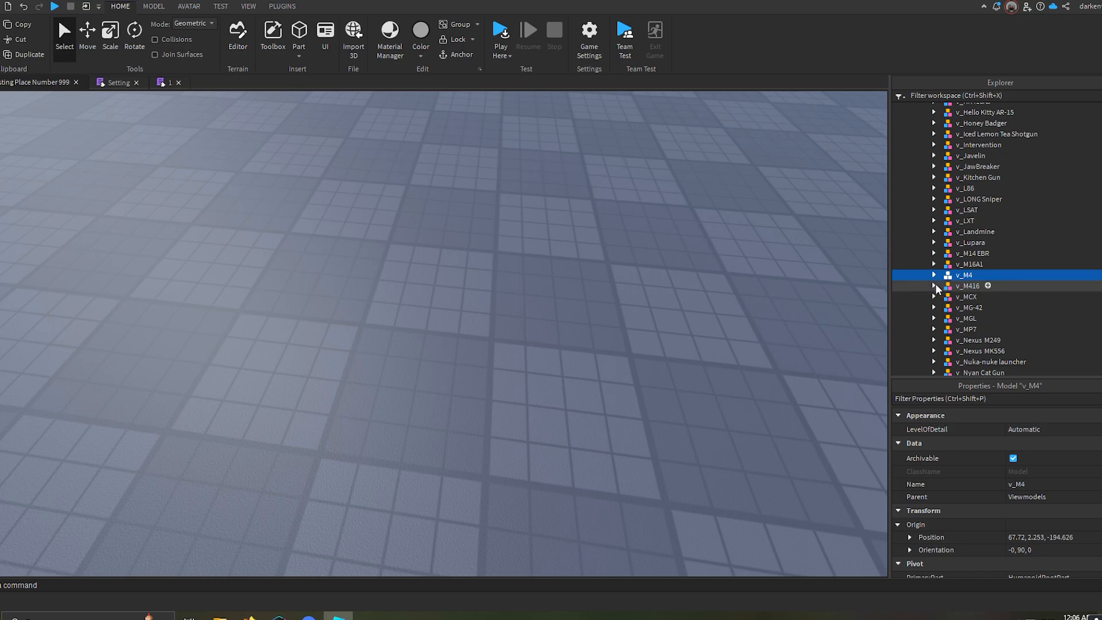
left_click(1039, 497)
scroll(982, 230, "up", 15)
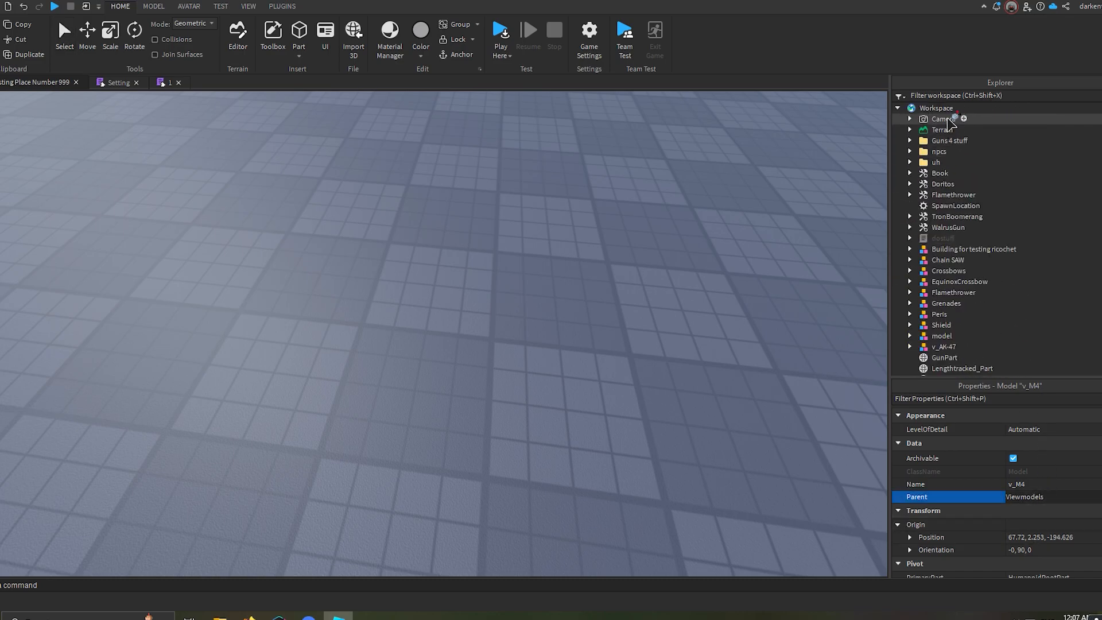
left_click(935, 109)
Select part 1 in v_M4's AimPoints model, focus on it and raise it slightly.
scroll(944, 230, "down", 3)
left_click(910, 265)
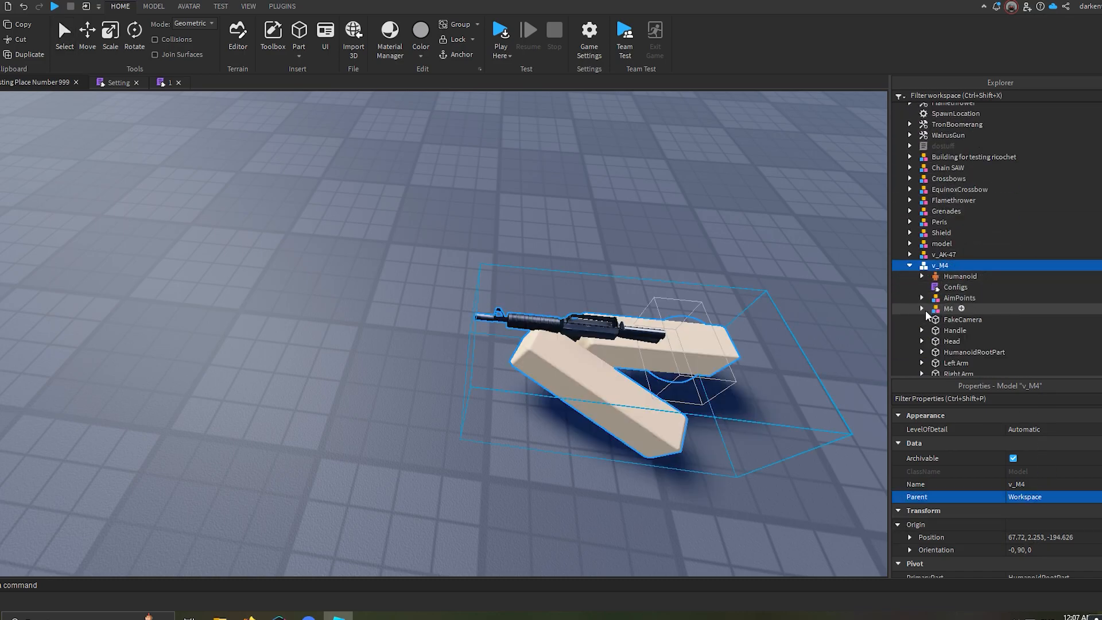
left_click(945, 298)
left_click(921, 298)
left_click(911, 310)
key("f")
right_click_drag(626, 344, 515, 287)
key("ctrl+2")
scroll(574, 304, "down", 5)
scroll(538, 288, "up", 3)
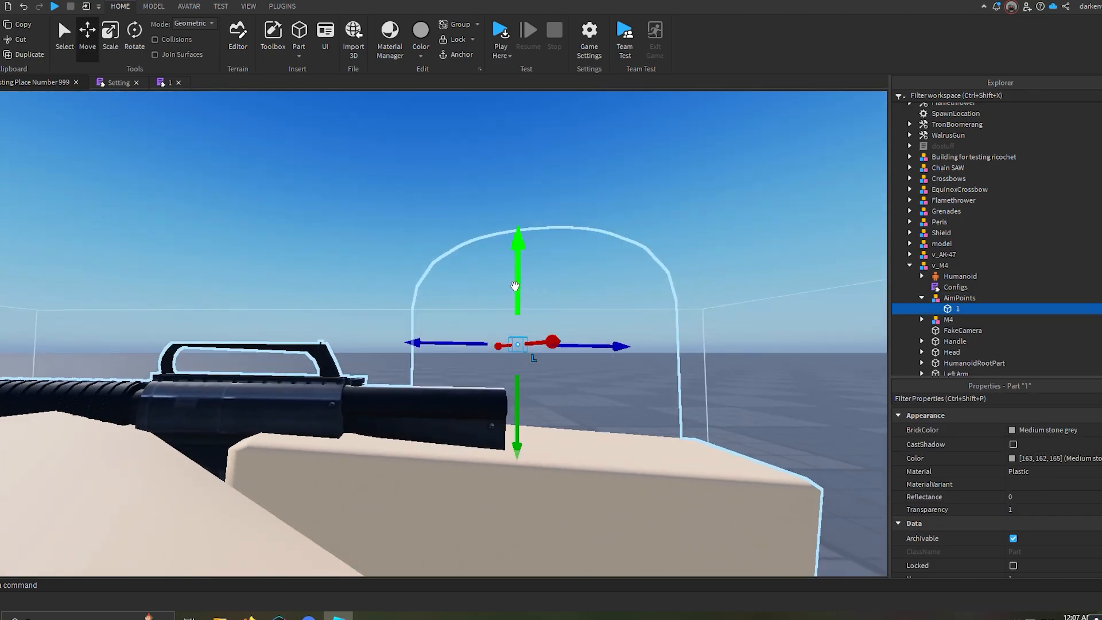
left_click_drag(516, 282, 517, 284)
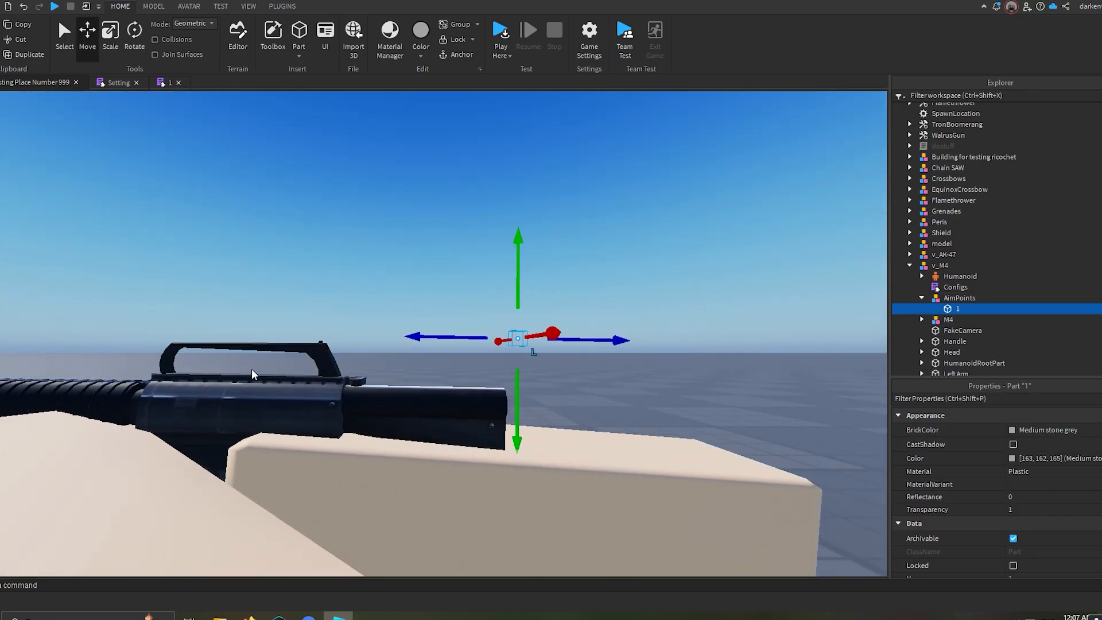
Put the v_M4 viewmodel with the raised aim point back into the Viewmodels folder.
left_click(946, 265)
left_click(910, 266)
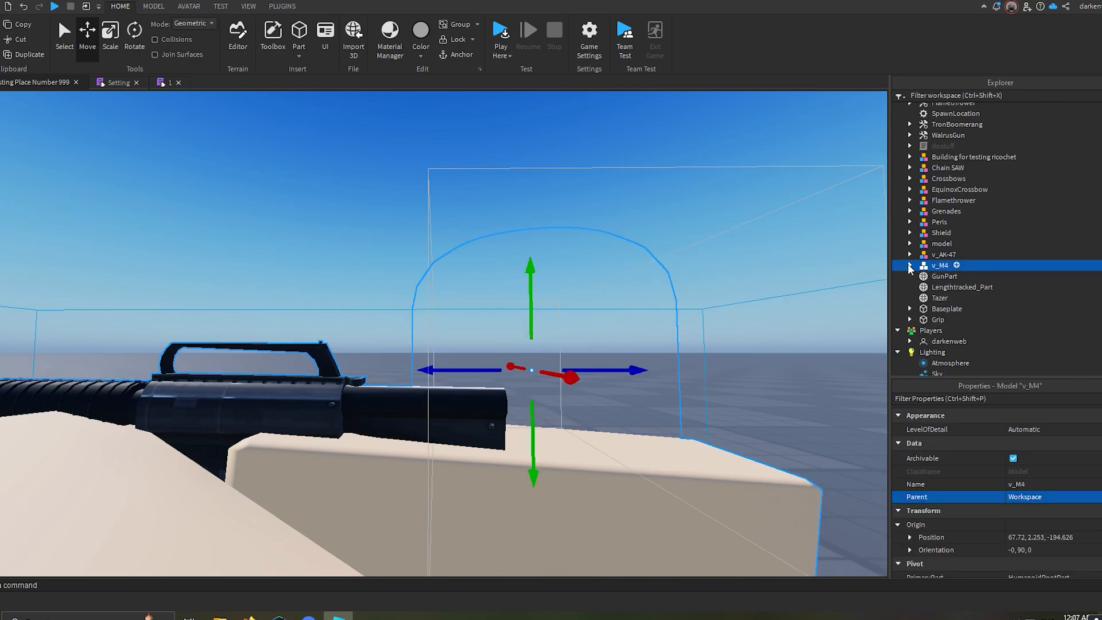
left_click(1029, 498)
scroll(992, 264, "down", 7)
scroll(993, 265, "down", 3)
left_click(979, 248)
Playtest the raised aim point by equipping the M4 and aiming down its sights, ending the test.
left_click(493, 53)
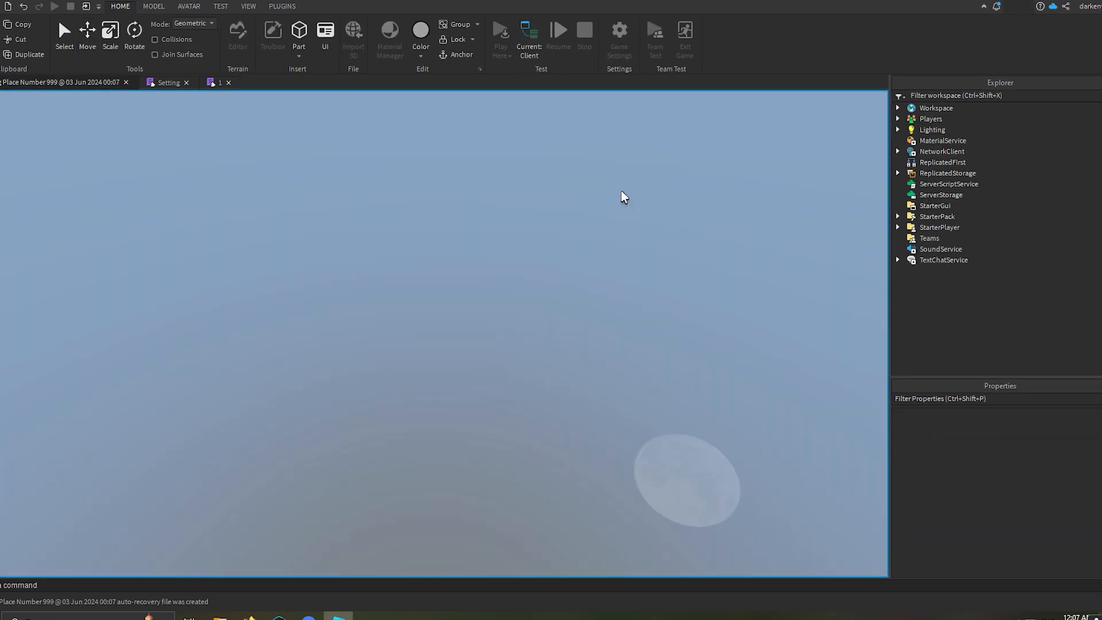
key("2")
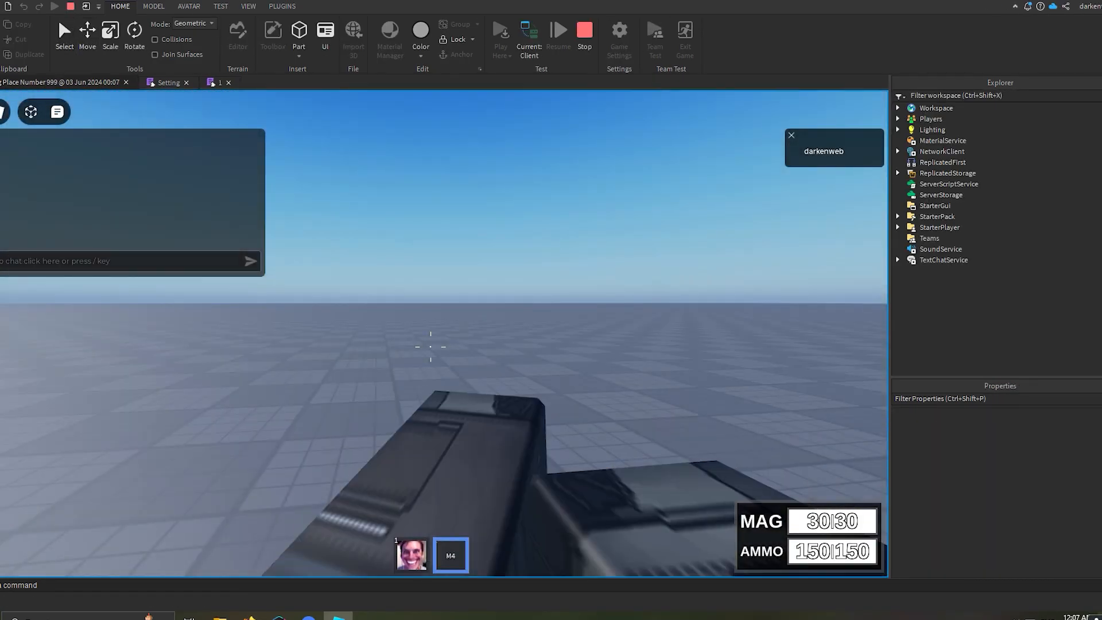
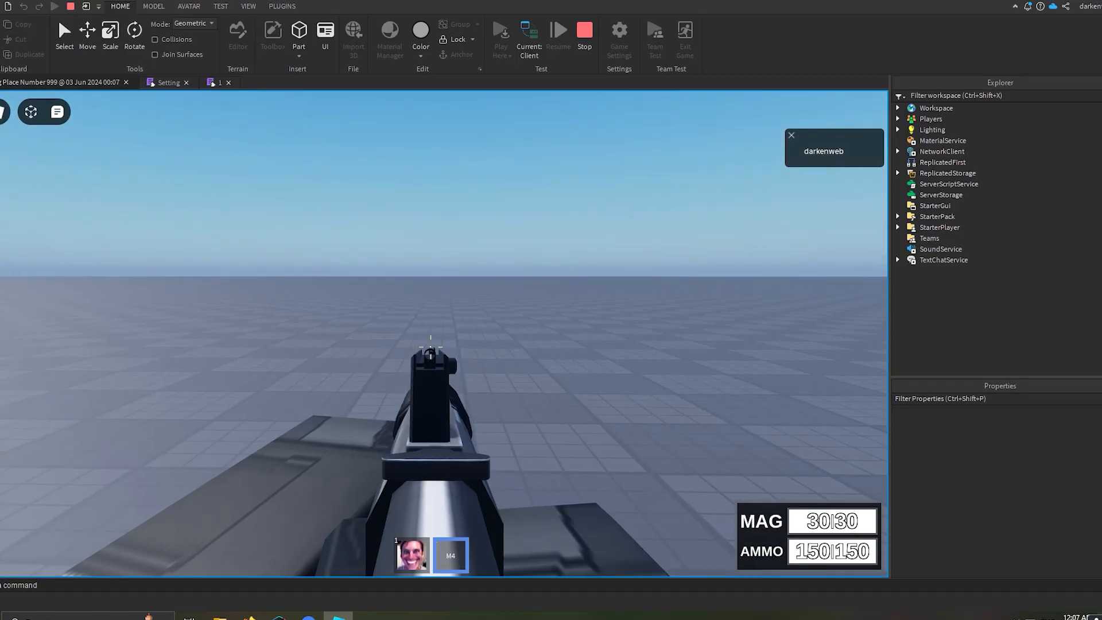
key("2")
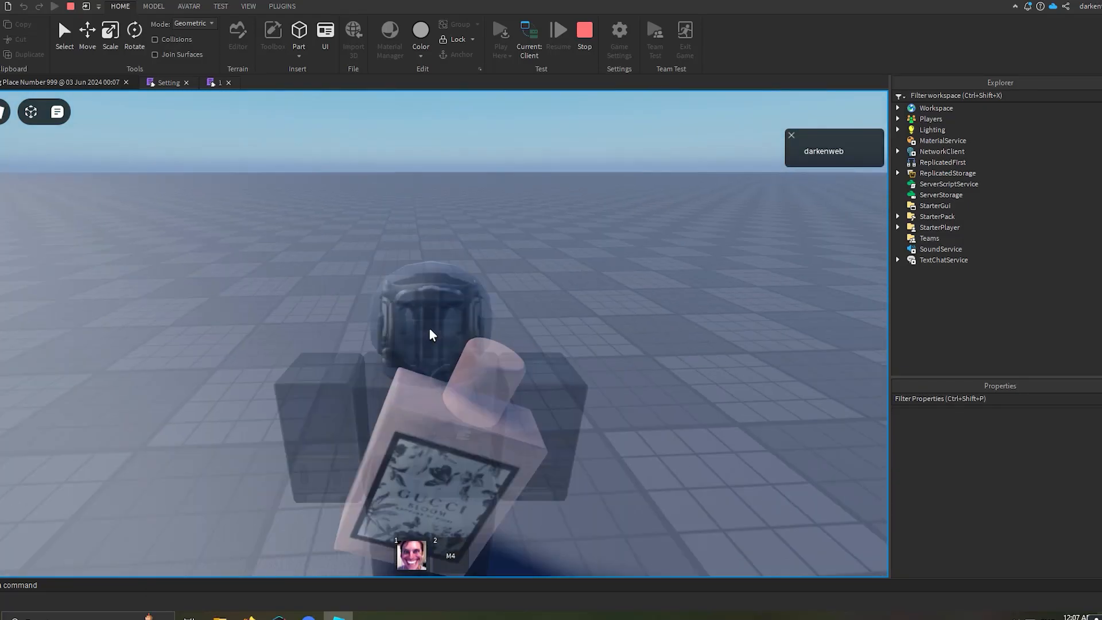
key("shift+F5")
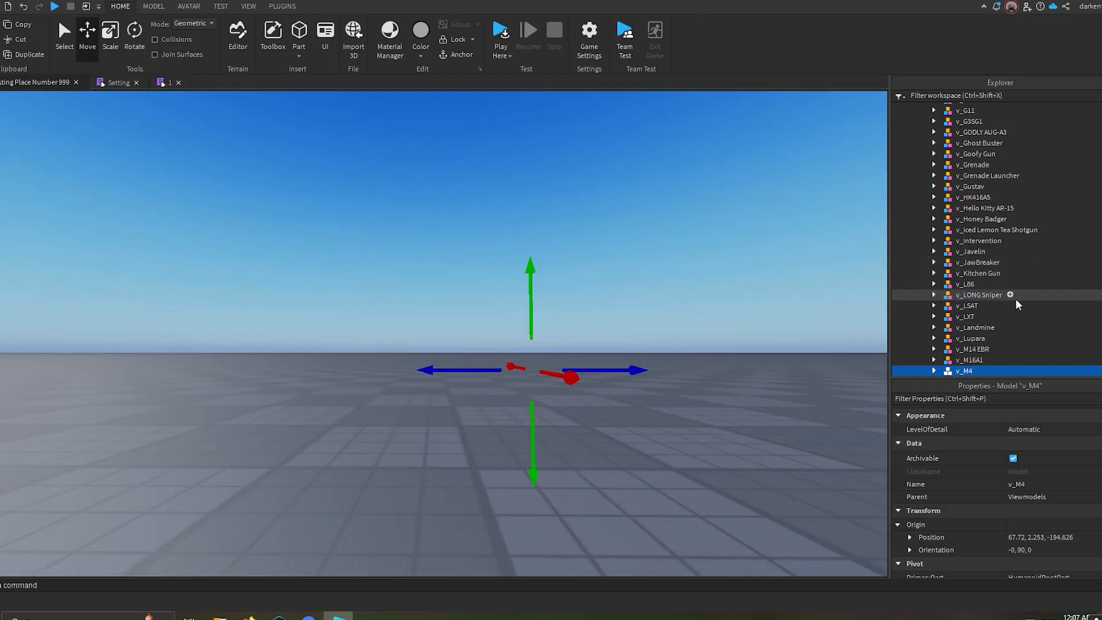
Bring v_M4 from Viewmodels back into Workspace and expand the model.
scroll(996, 224, "up", 20)
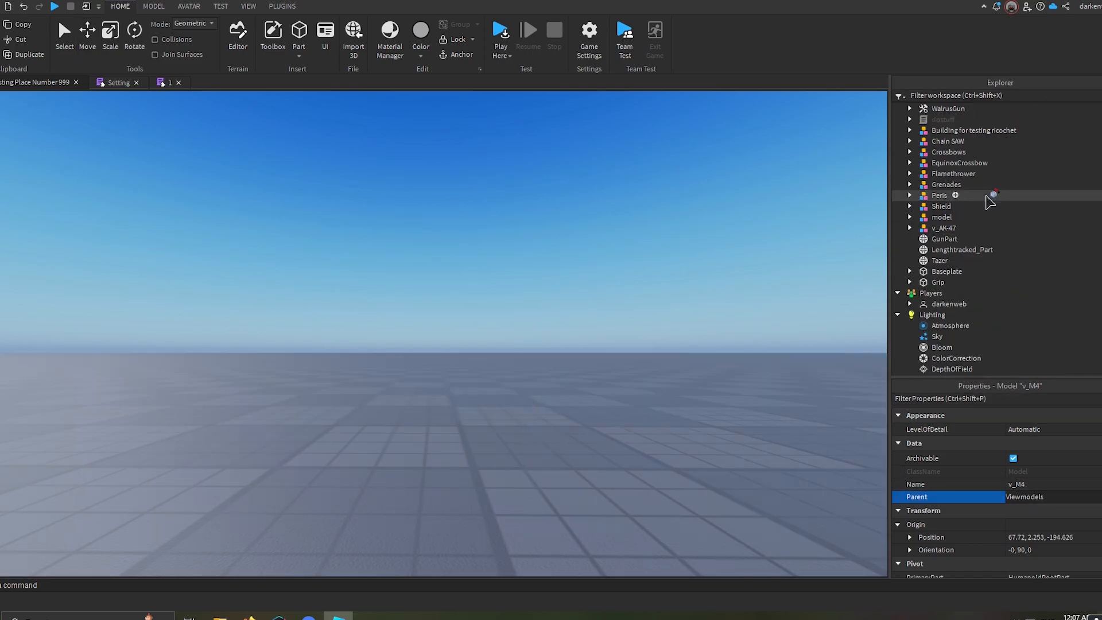
left_click(940, 109)
scroll(921, 301, "down", 3)
left_click(910, 266)
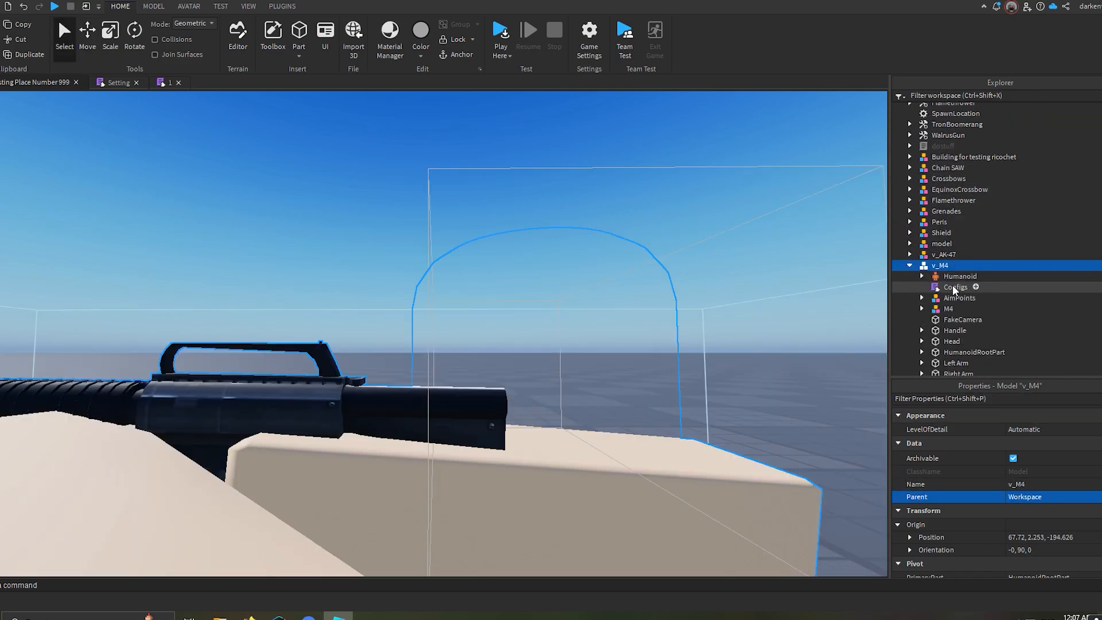
Fine-tune the height of part 1 in AimPoints and check its alignment from behind the gun.
left_click(922, 298)
left_click(956, 310)
key("ctrl+2")
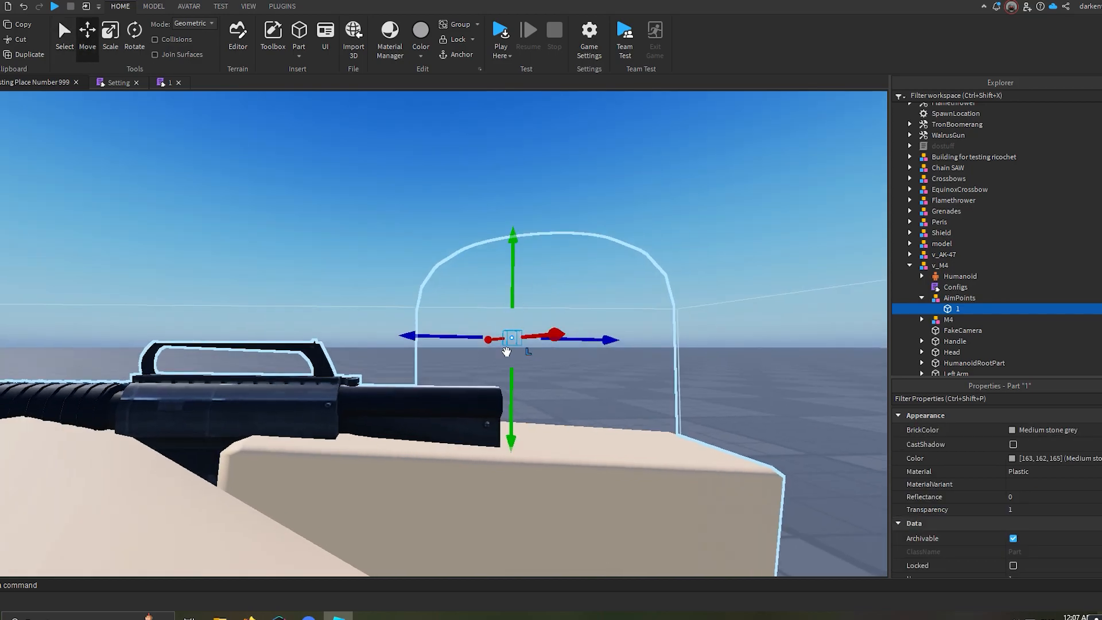
left_click_drag(516, 381, 513, 382)
right_click_drag(513, 385, 513, 384)
key("d")
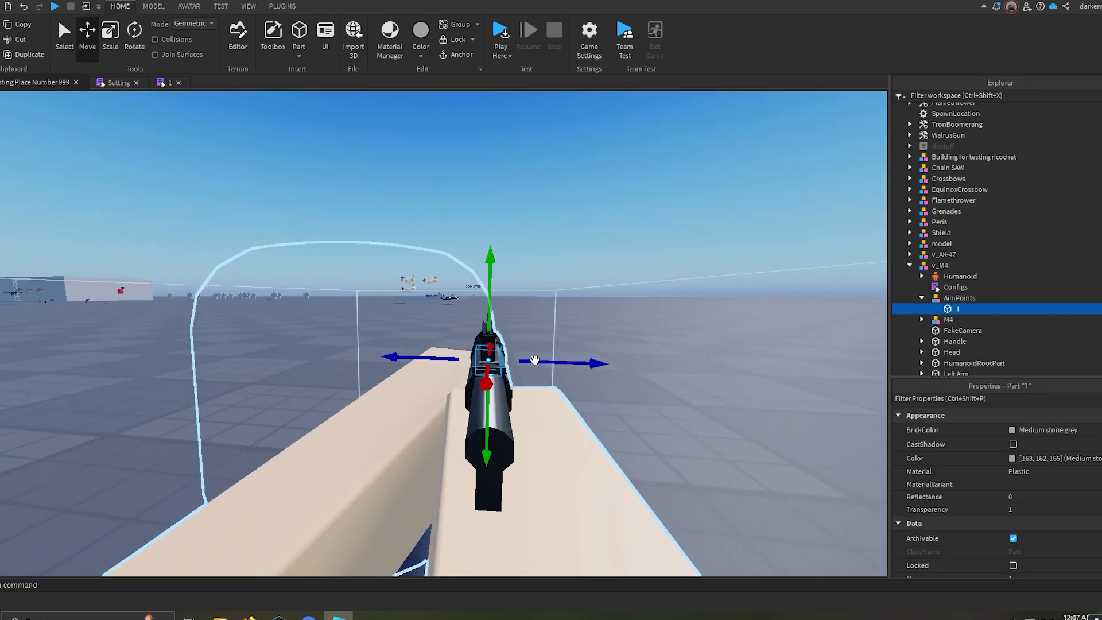
scroll(970, 313, "down", 1)
scroll(957, 277, "down", 1)
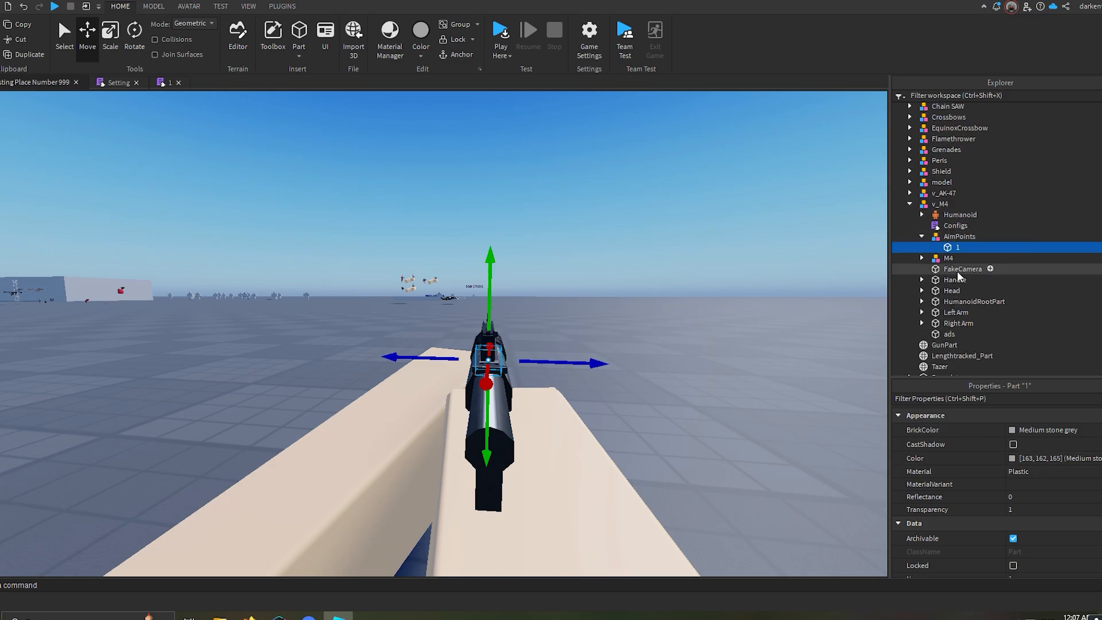
Compare the orientation of the M4's Barrel with part 1 in AimPoints and examine the aim point from behind the gun.
left_click(953, 269)
scroll(1051, 522, "down", 5)
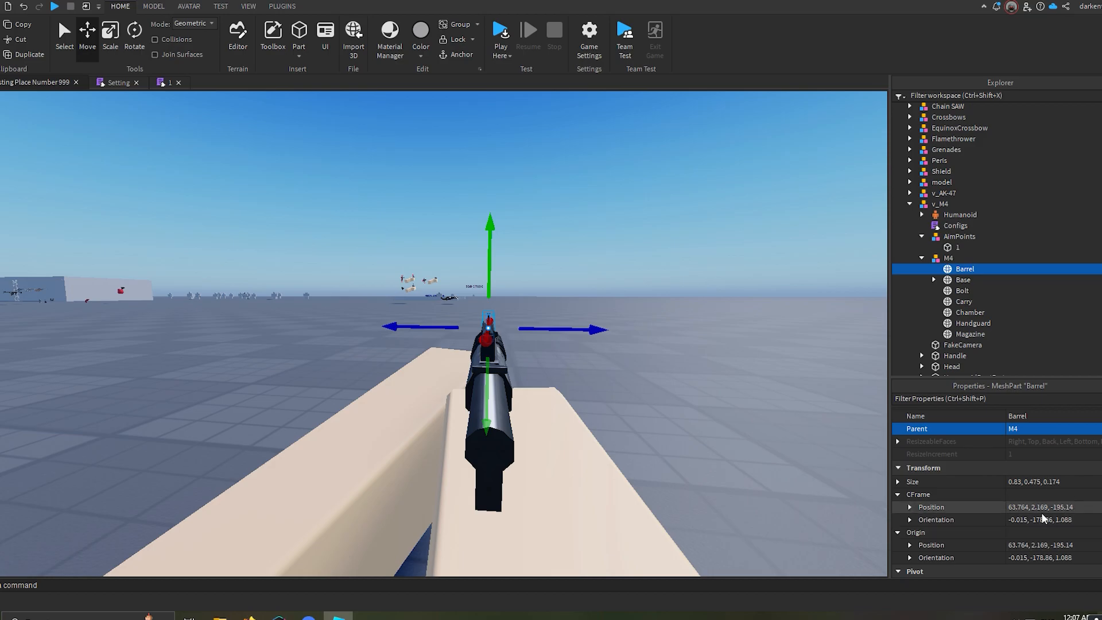
left_click(1044, 520)
left_click(953, 247)
left_click(1057, 455)
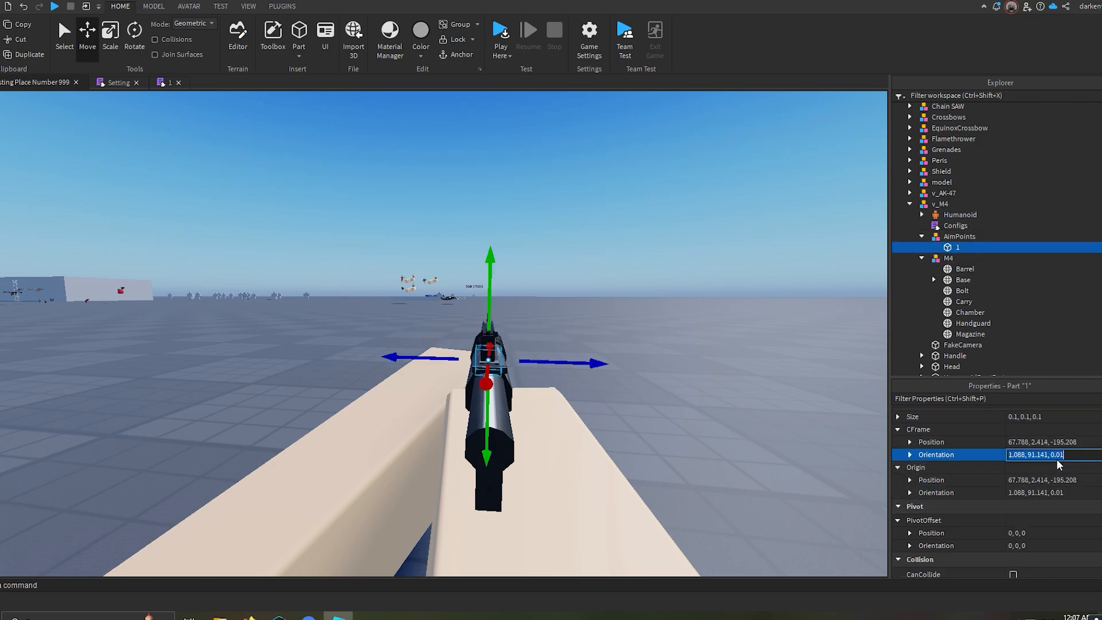
right_click_drag(653, 311, 655, 320)
key("e")
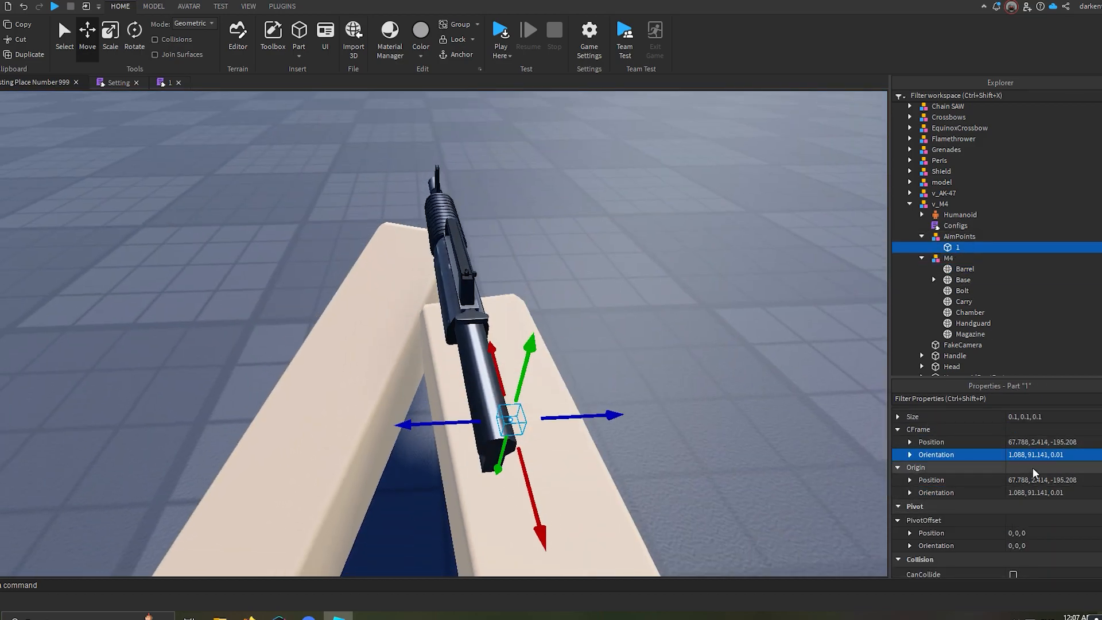
key("Escape")
right_click_drag(534, 284, 533, 286)
key("q")
right_click_drag(576, 397, 573, 398)
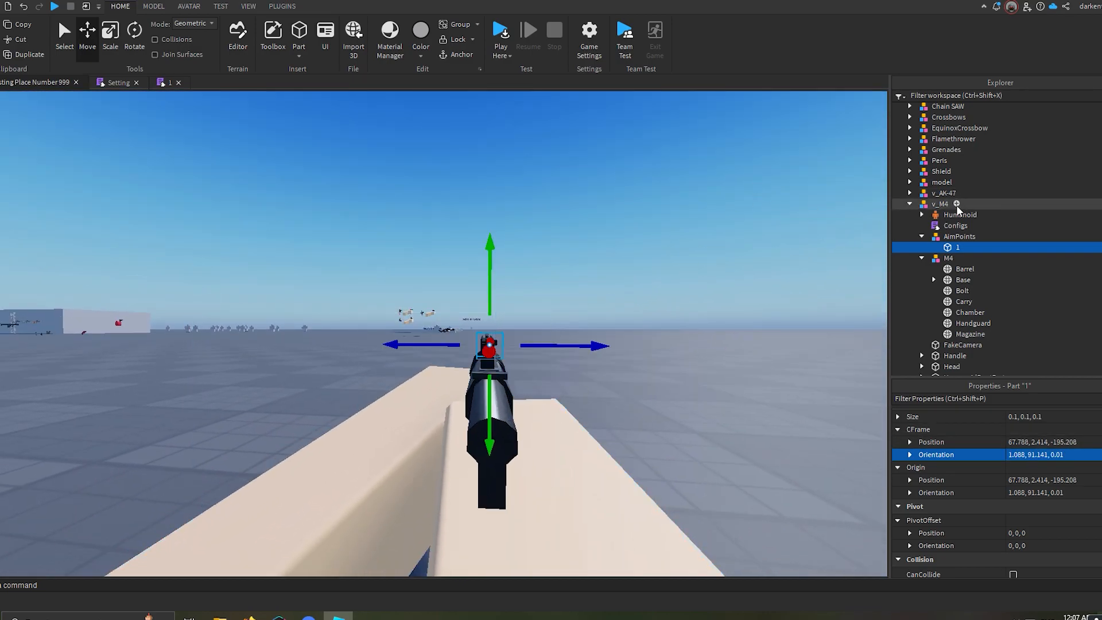
Collapse v_M4 and move the model from Workspace back into the Viewmodels folder.
left_click(938, 205)
left_click(910, 204)
scroll(993, 448, "up", 3)
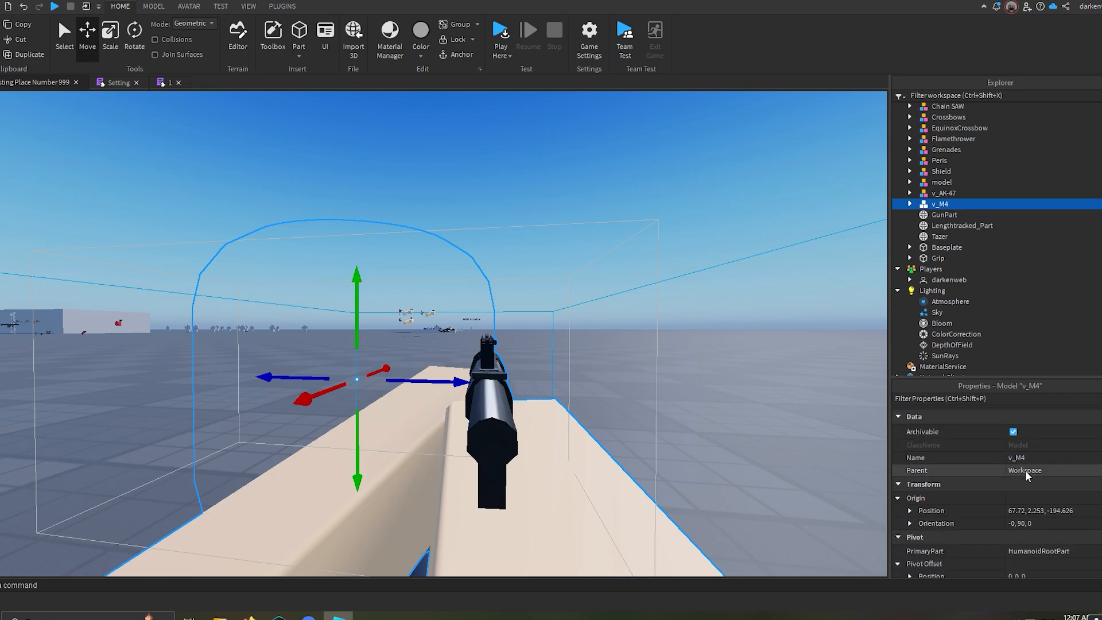
left_click(1028, 472)
scroll(972, 206, "down", 8)
left_click(952, 293)
Start a playtest and check the M4's sight alignment by aiming down its sights in first person.
key("F5")
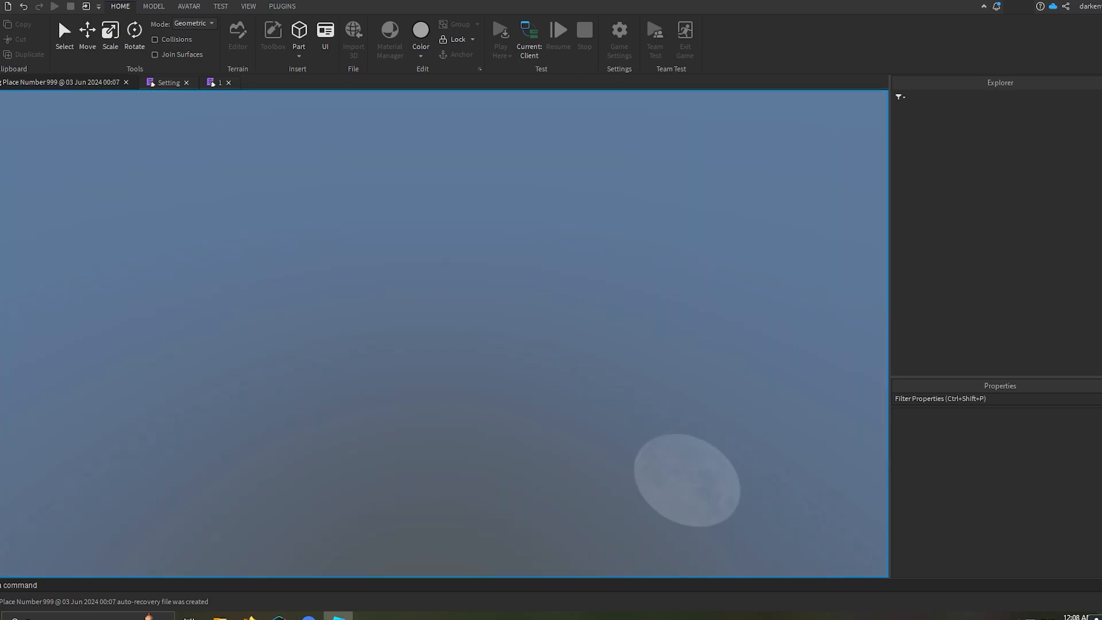
scroll(535, 326, "up", 8)
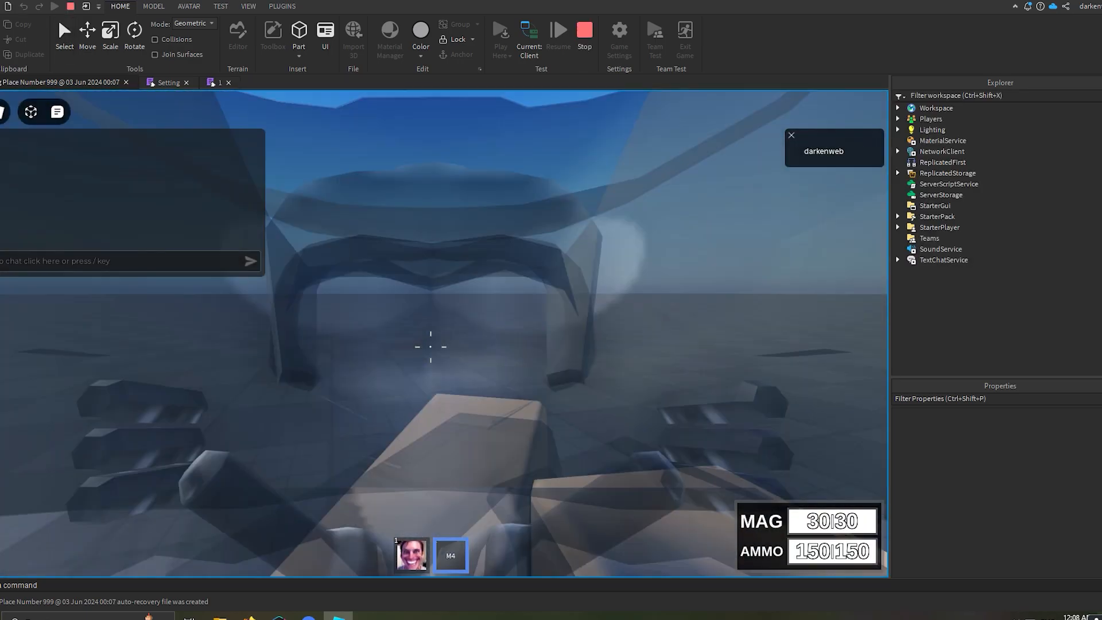
right_click(431, 347)
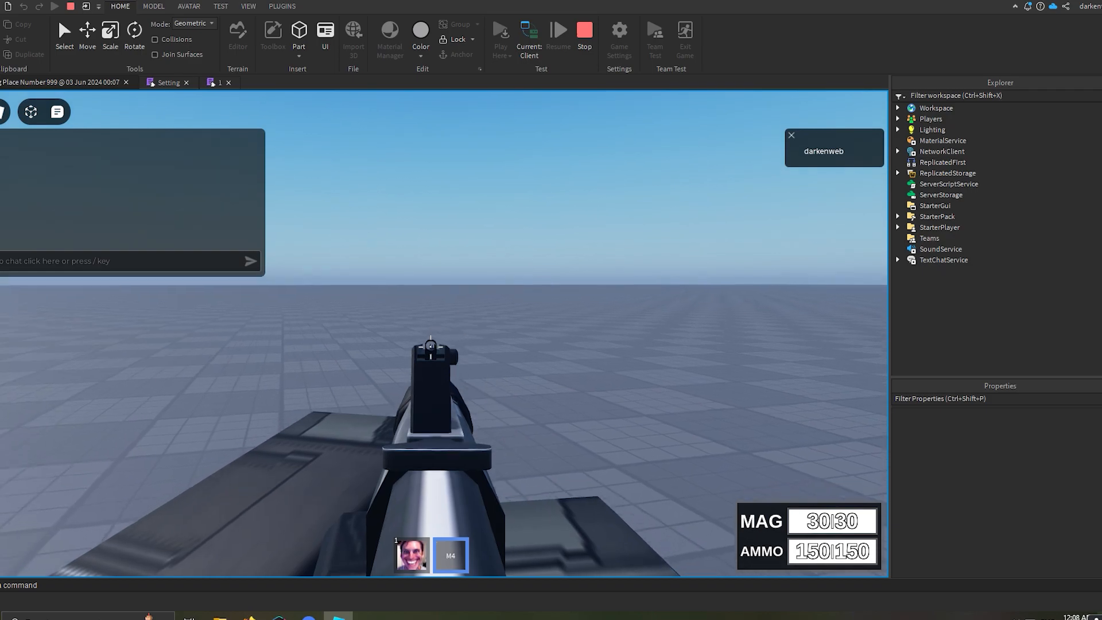
right_click(431, 347)
right_click(431, 347)
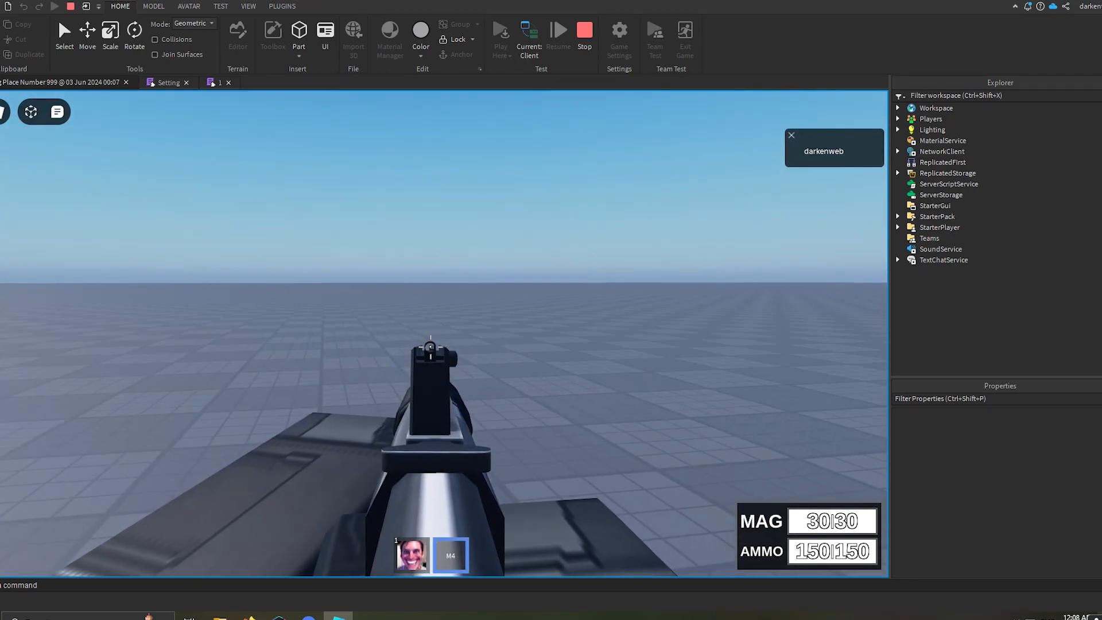
Test-fire the M4 while aiming, reload it and put it away, ending the playtest.
left_click(430, 348)
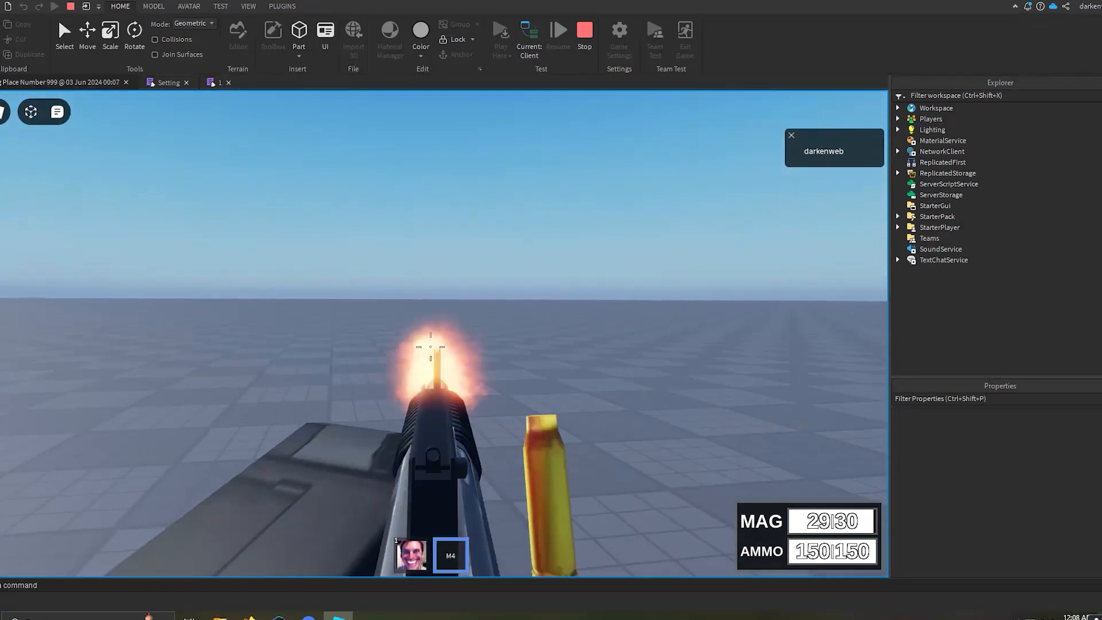
left_click(430, 347)
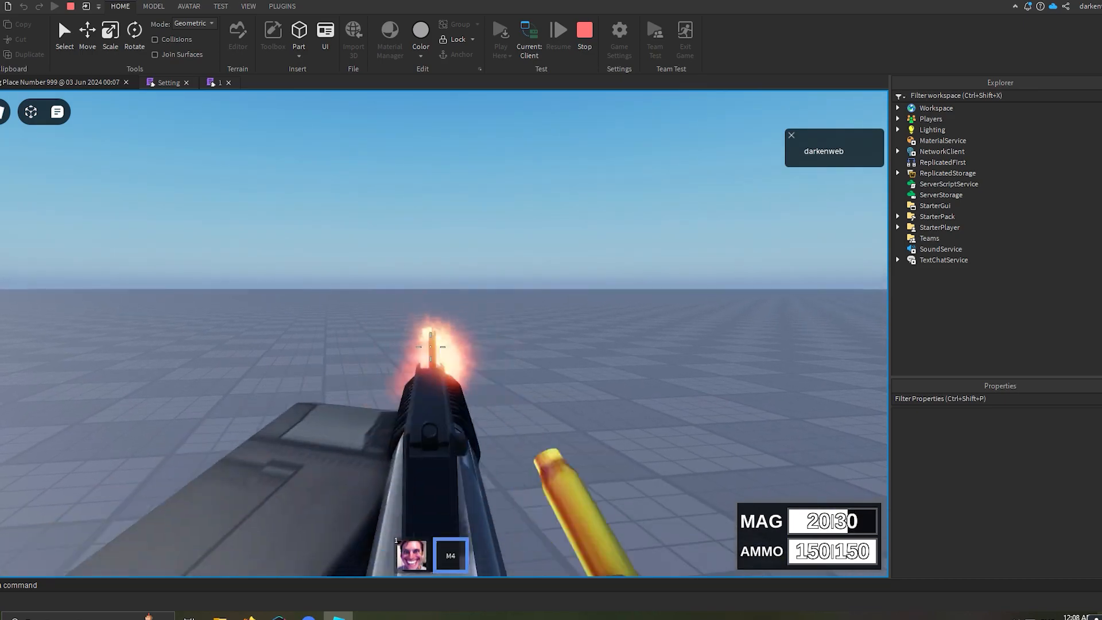
left_click(430, 347)
left_click(431, 348)
left_click(430, 348)
key("r")
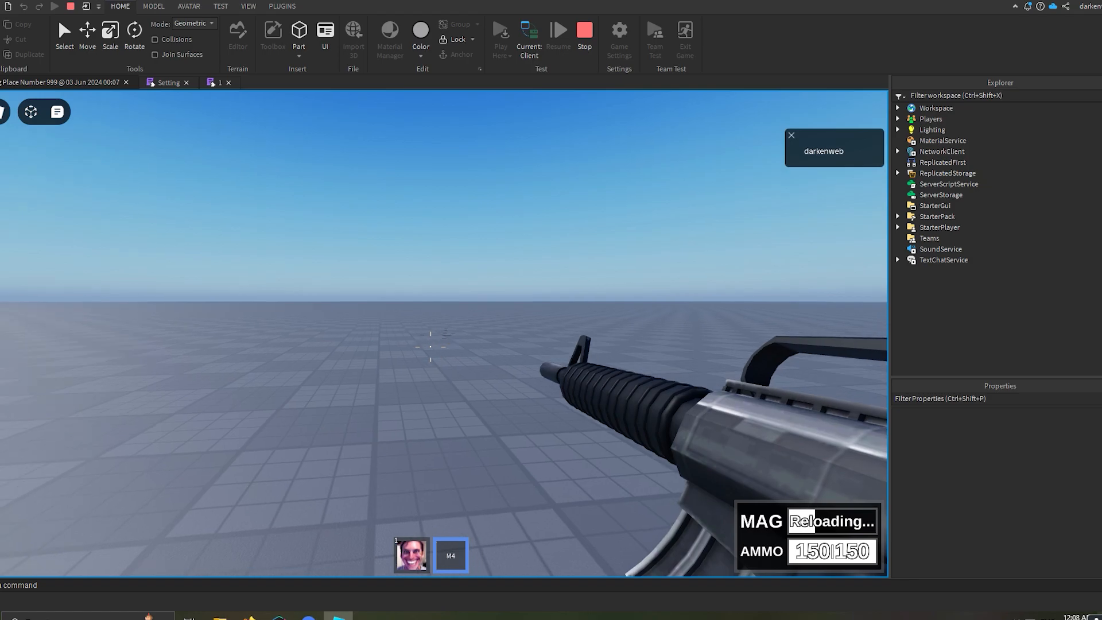
key("2")
key("shift+F5")
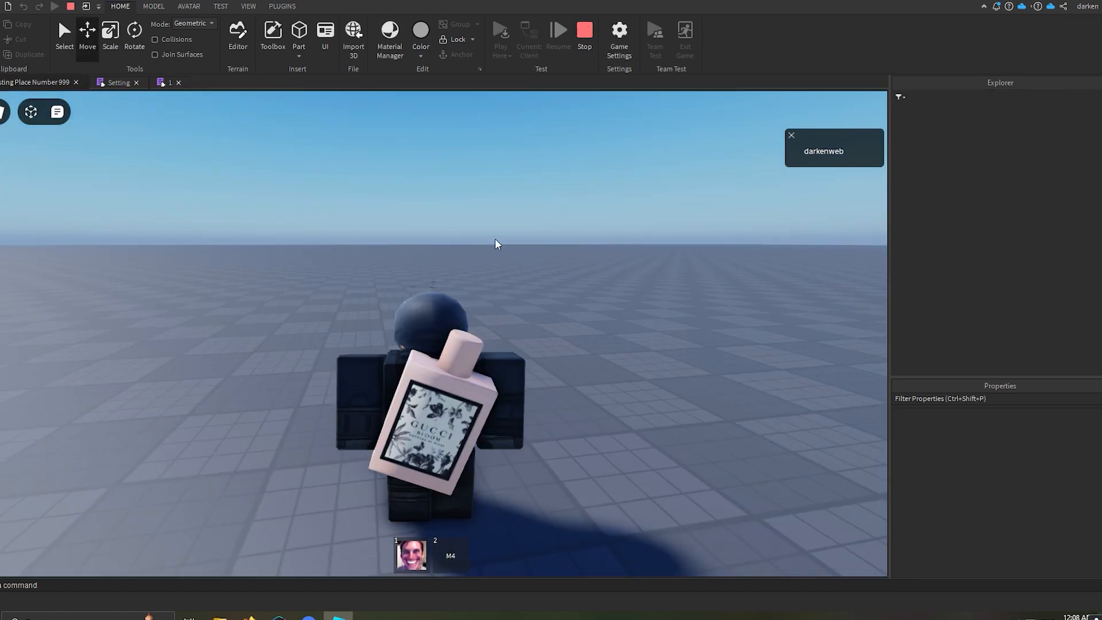
Tidy the Explorer tree by collapsing Lighting, Miscs and Workspace.
scroll(984, 213, "up", 17)
scroll(954, 209, "up", 5)
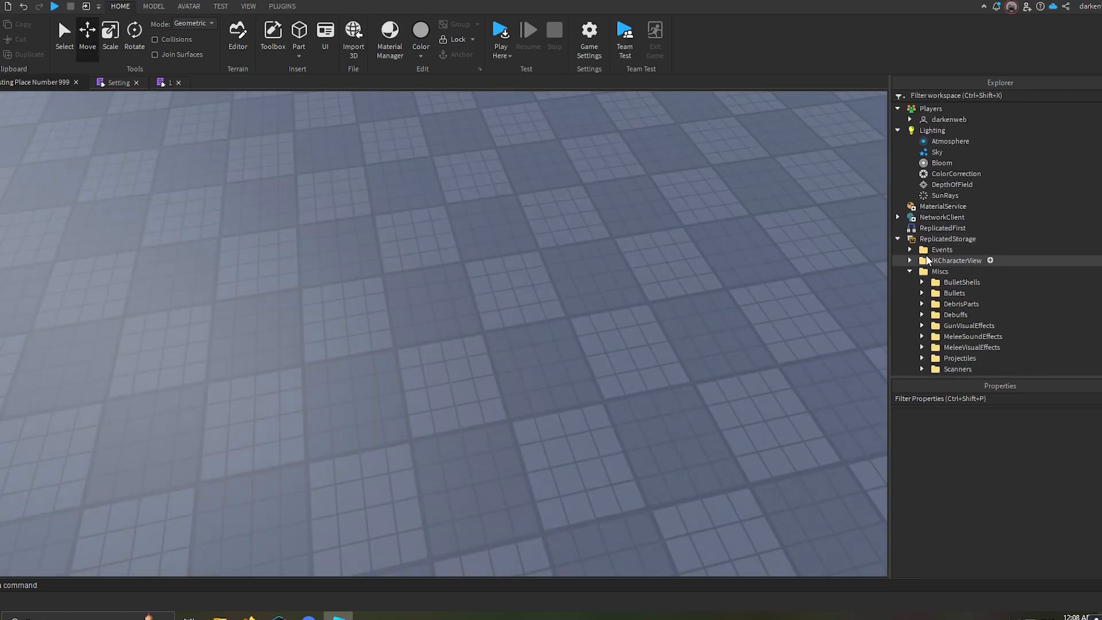
scroll(933, 173, "up", 3)
left_click(898, 222)
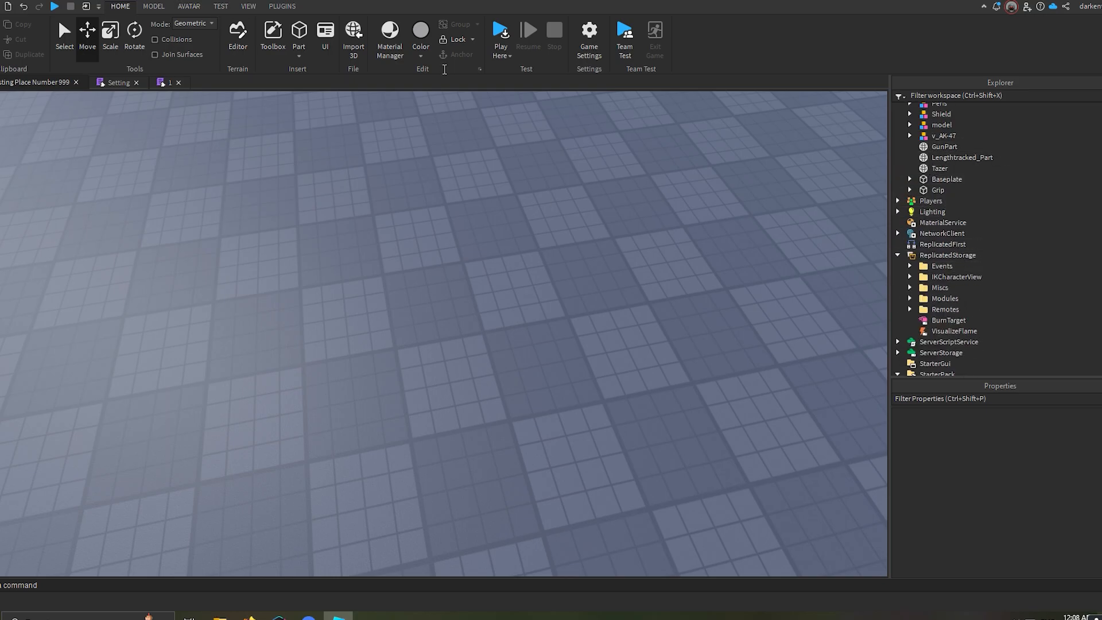
scroll(996, 185, "up", 5)
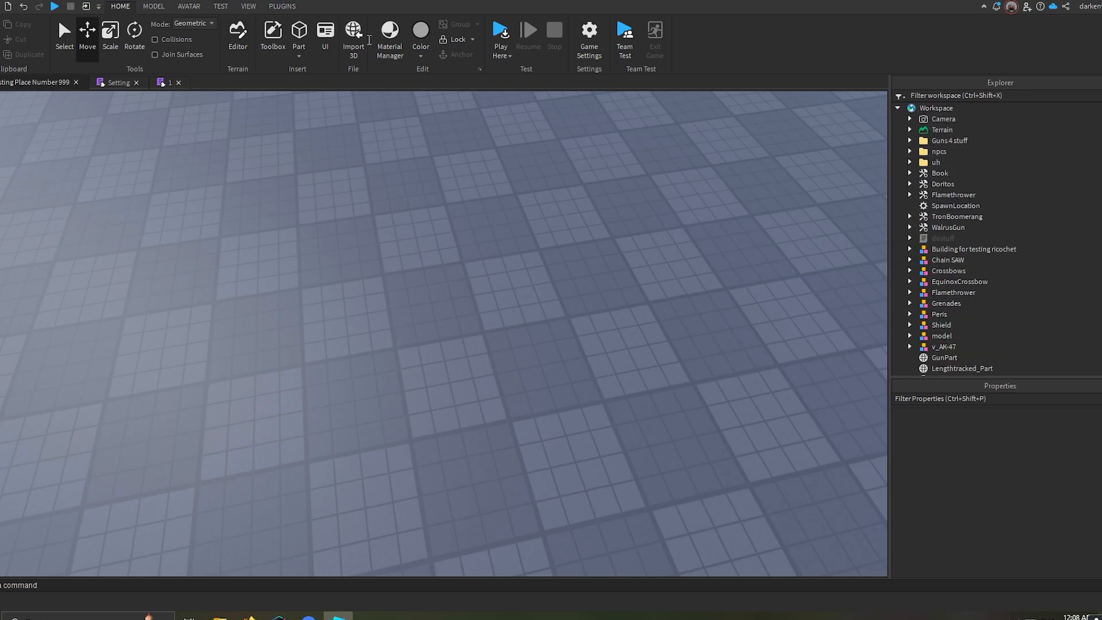
left_click(898, 108)
Generate a masculine R6 Block Avatar rig and reposition it on the baseplate, turned 180 degrees.
left_click(191, 4)
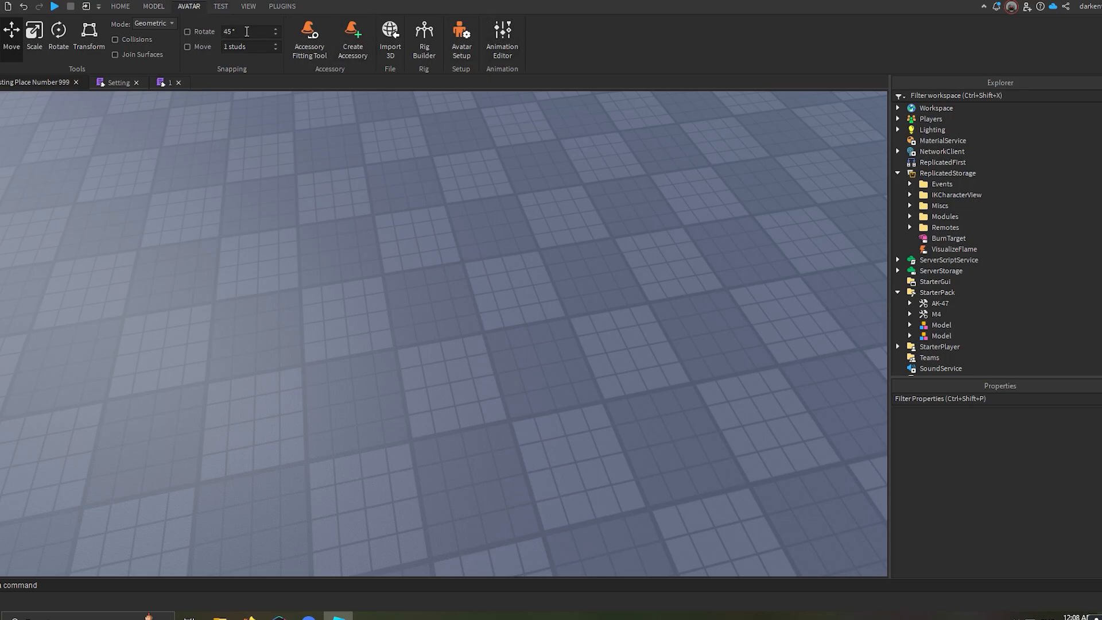
left_click(423, 41)
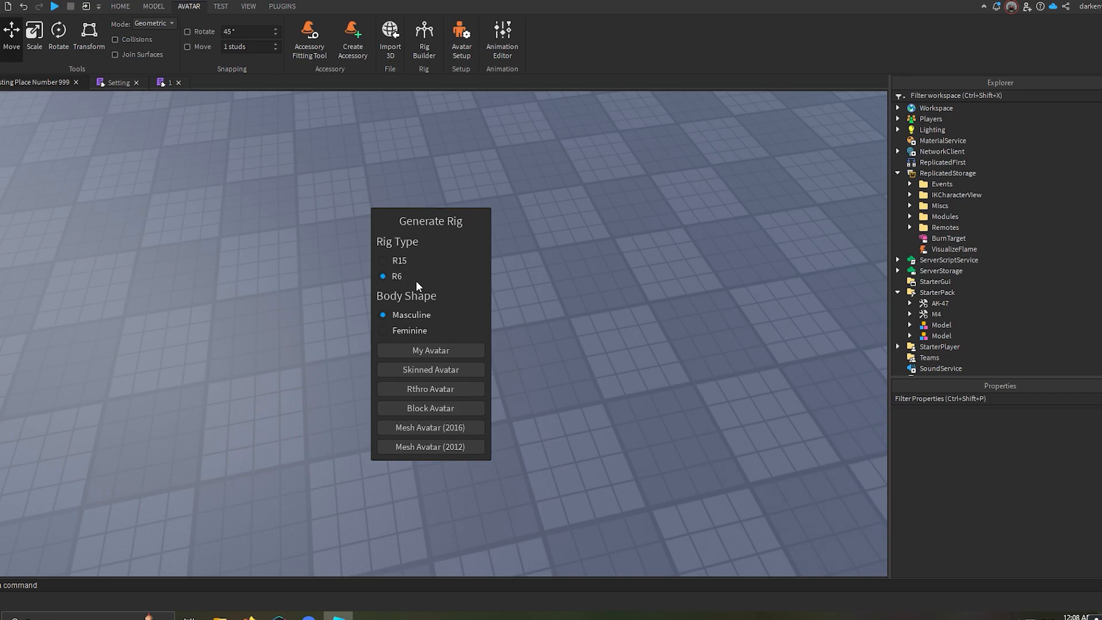
left_click(439, 409)
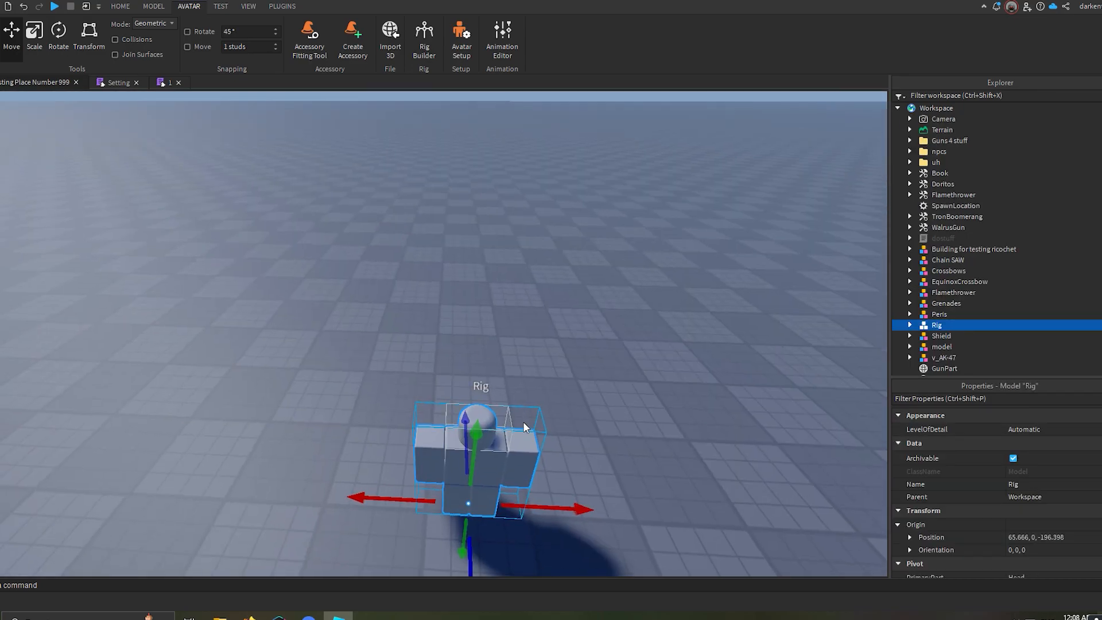
left_click_drag(479, 396, 499, 339)
Move the M4 tool from StarterPack into Rig by changing its Parent.
scroll(984, 184, "down", 12)
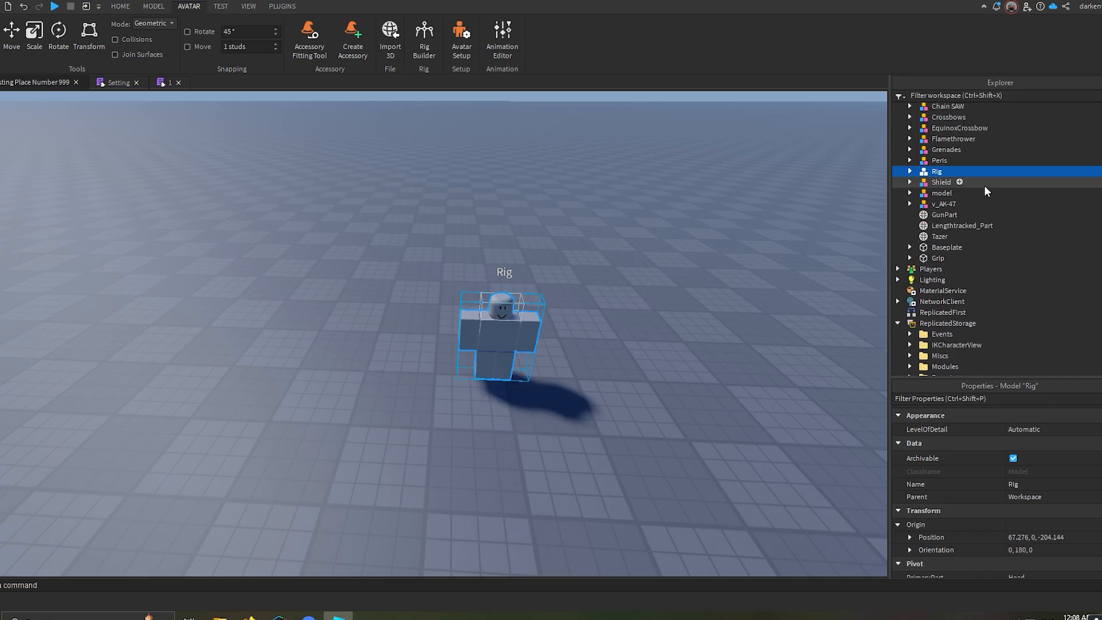
left_click(933, 305)
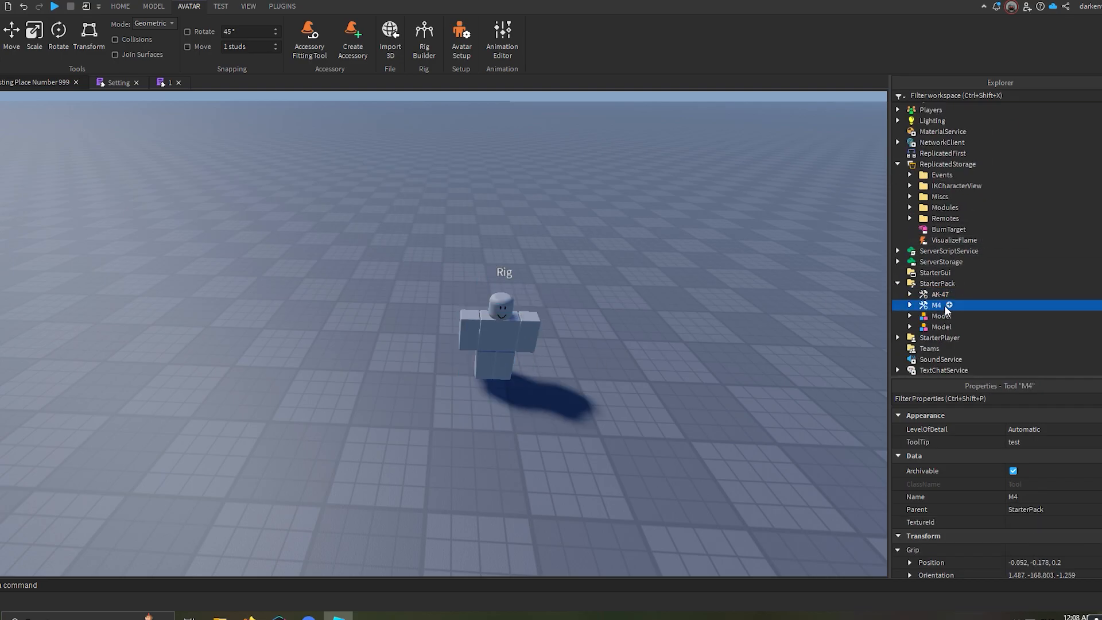
left_click(1037, 512)
scroll(970, 189, "up", 10)
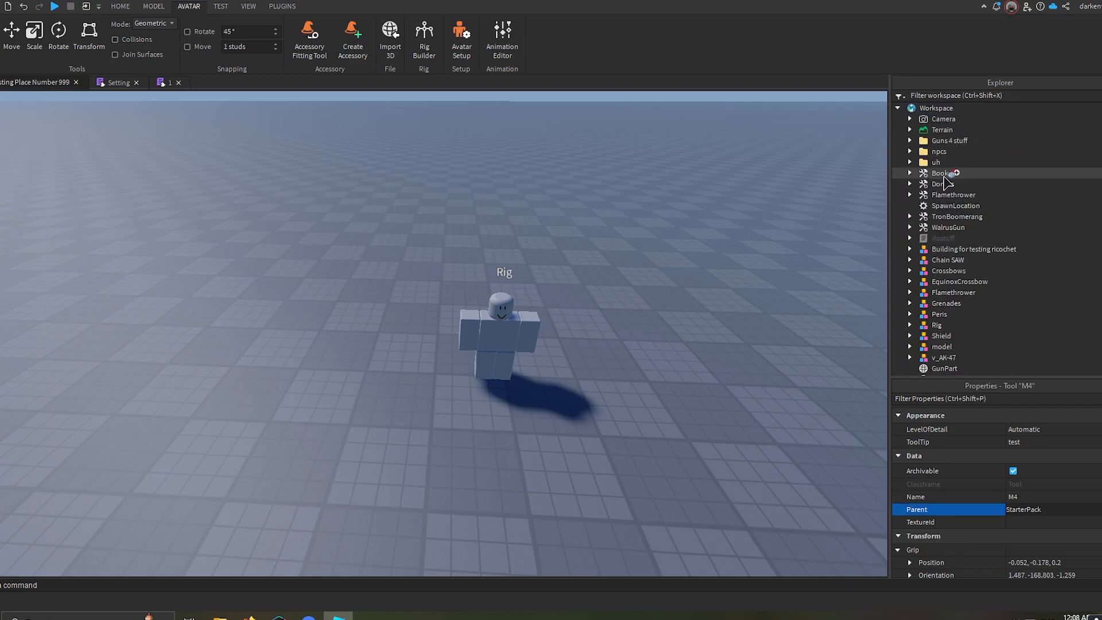
scroll(941, 229, "down", 2)
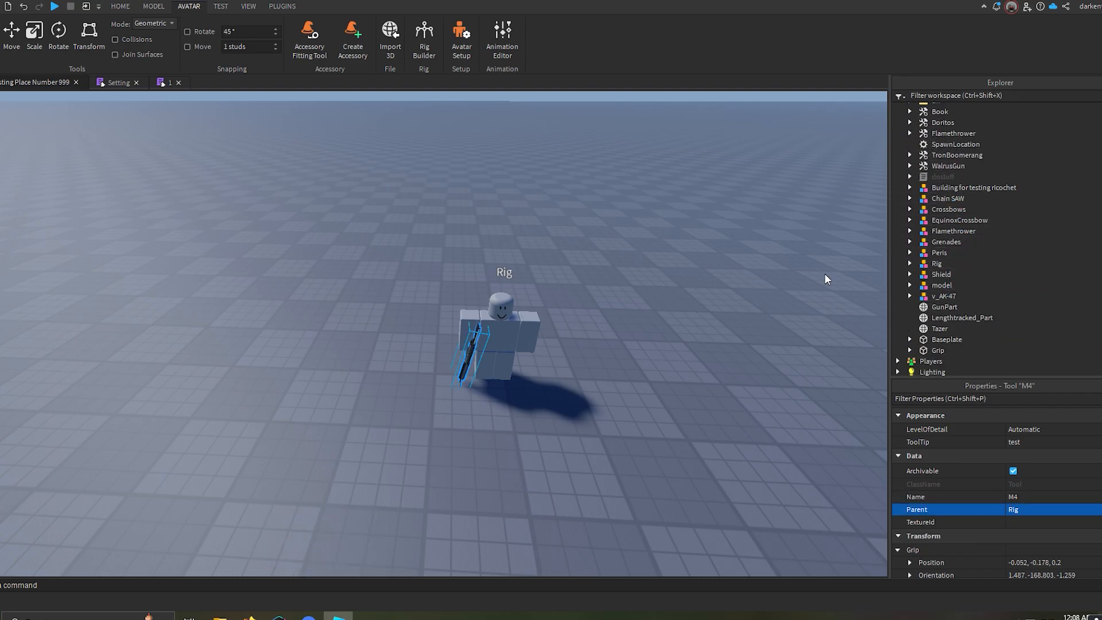
Expand Rig, its M4 tool and the M4 model inside the tool to reach the individual gun parts.
scroll(369, 305, "up", 8)
scroll(521, 253, "down", 2)
scroll(946, 246, "down", 3)
scroll(946, 247, "up", 5)
left_click(922, 324)
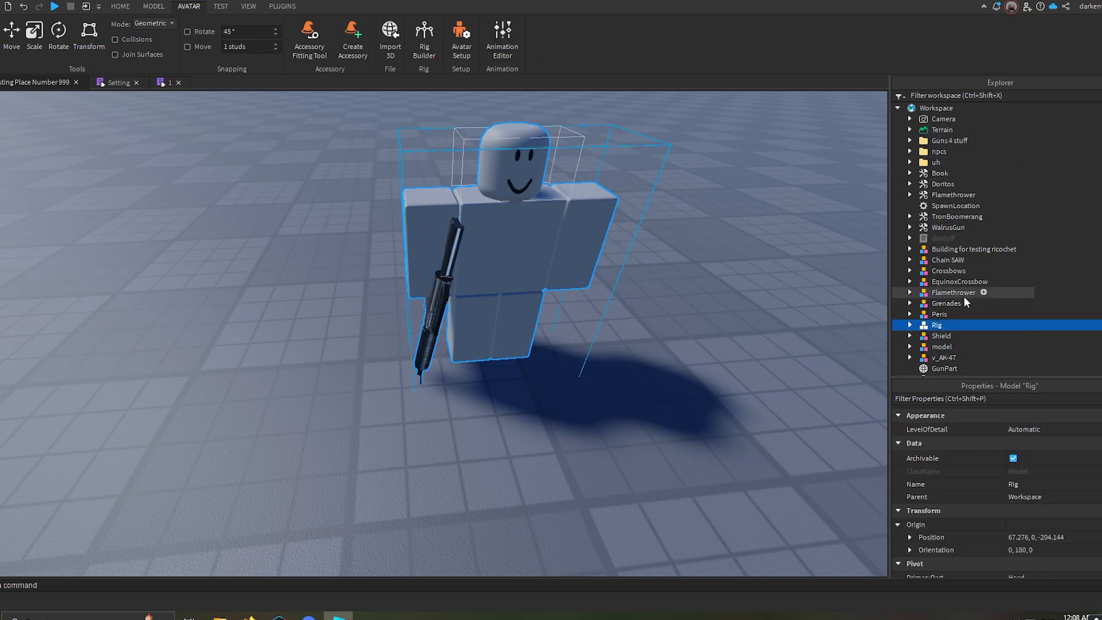
left_click(909, 325)
scroll(935, 275, "down", 3)
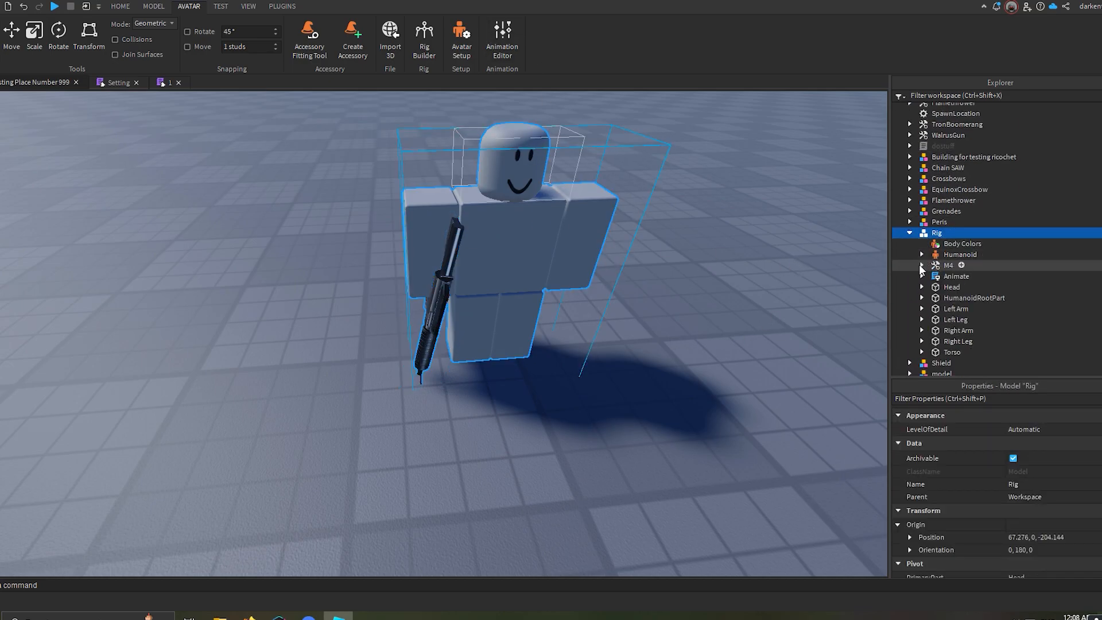
scroll(953, 264, "down", 3)
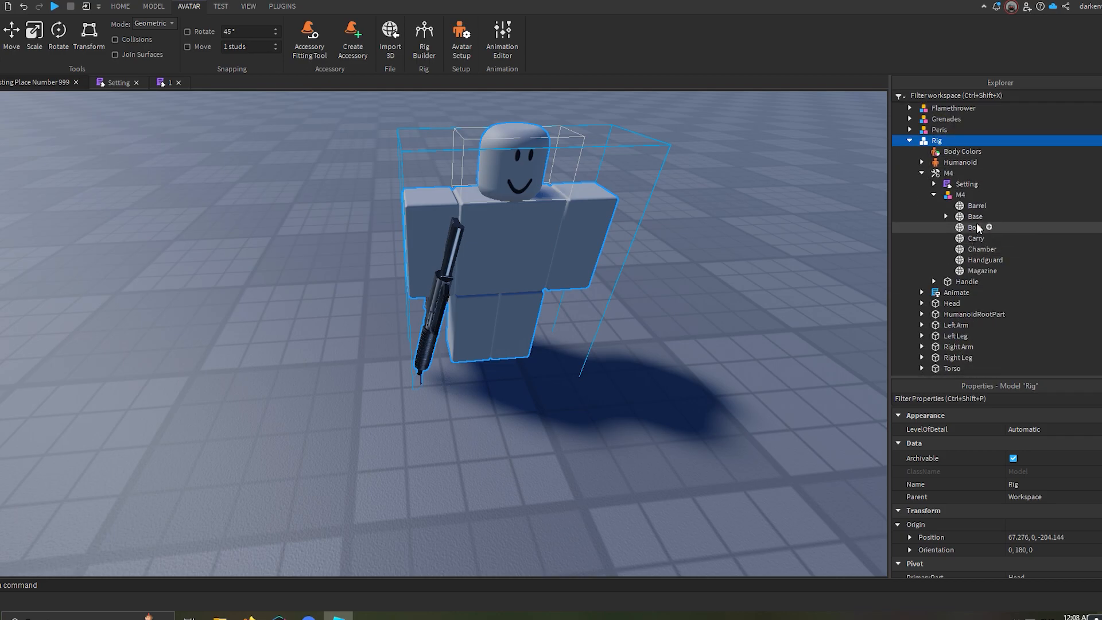
Examine the tool's gun parts one by one, from Barrel to Magazine, along with its Handle.
left_click(976, 272)
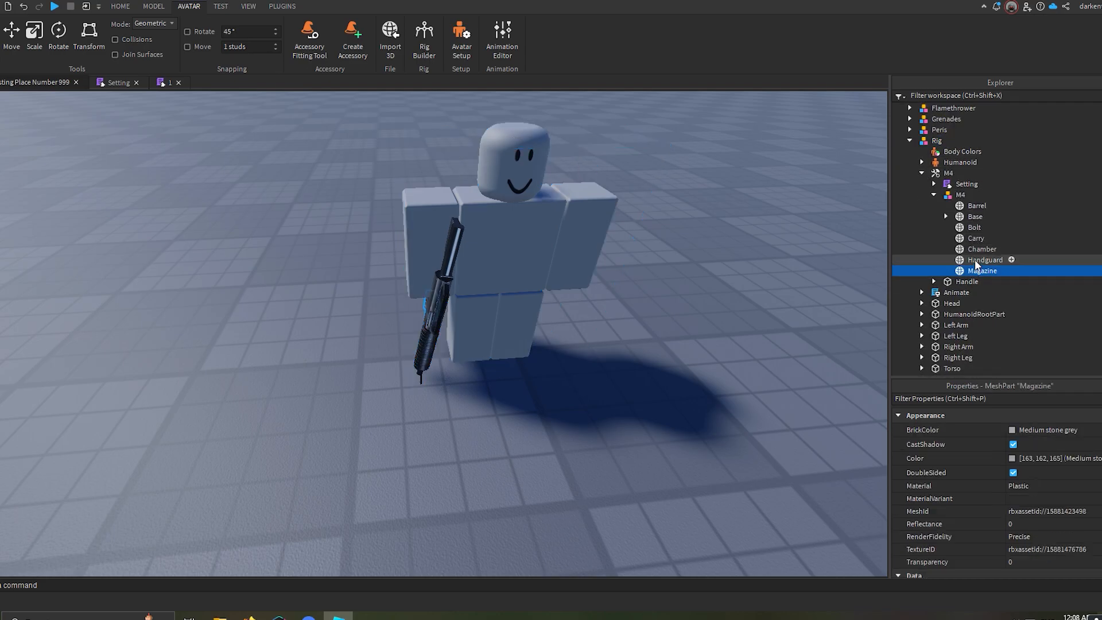
left_click(977, 250)
left_click(973, 239)
left_click(973, 229)
left_click(973, 218)
left_click(973, 208)
left_click(975, 218)
left_click(974, 229)
left_click(973, 240)
left_click(969, 282)
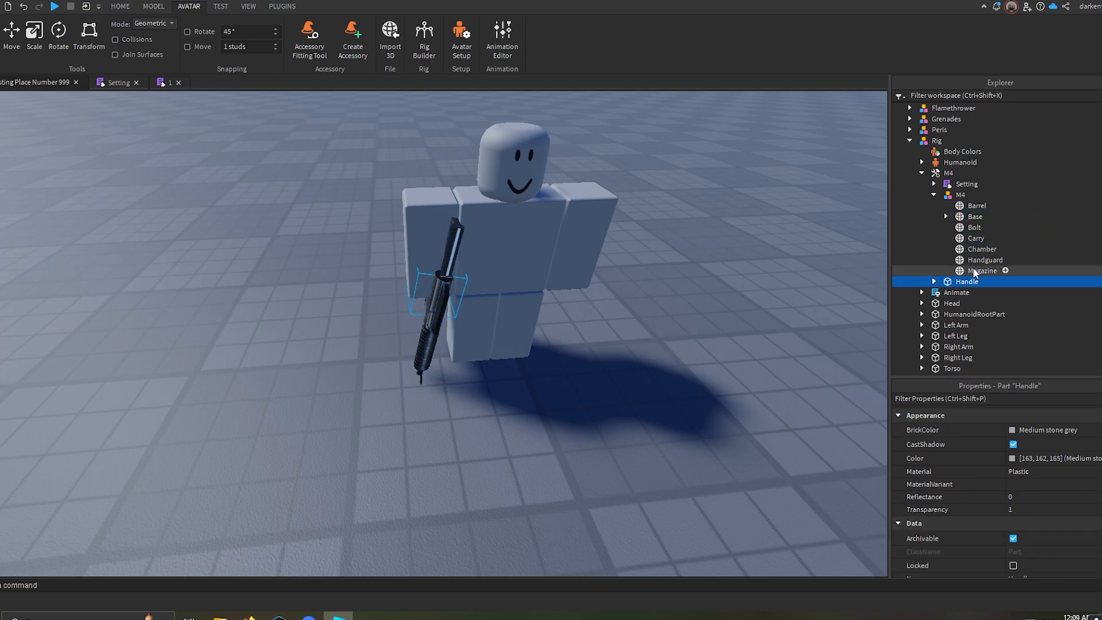
left_click(976, 260)
left_click(976, 249)
left_click(961, 282)
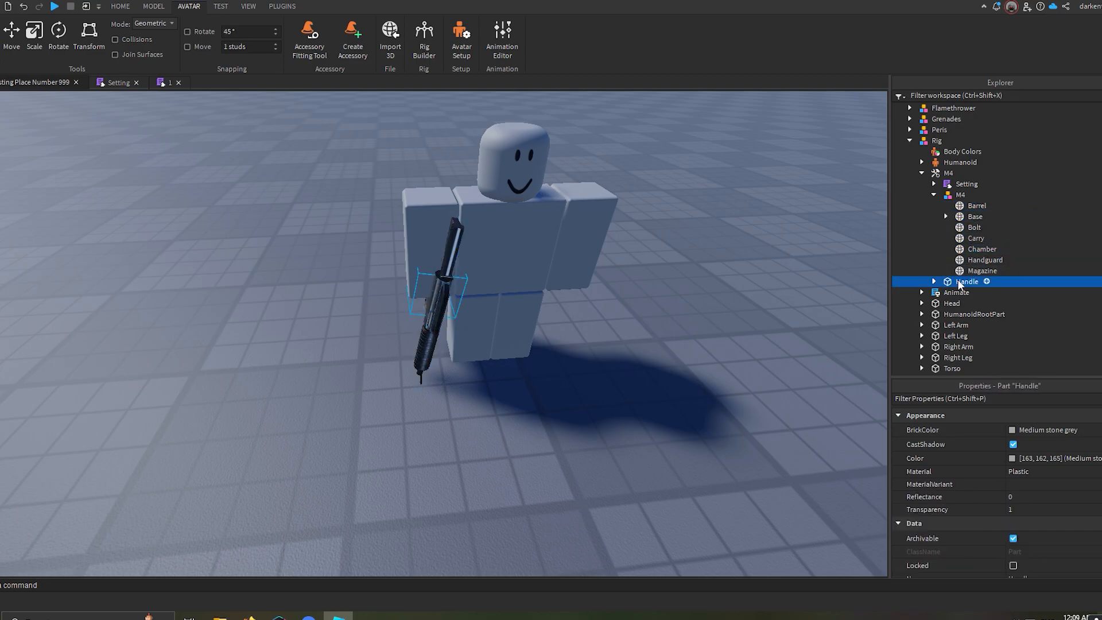
Move the M4 model out of the M4 tool so that it sits directly inside Rig.
left_click(934, 195)
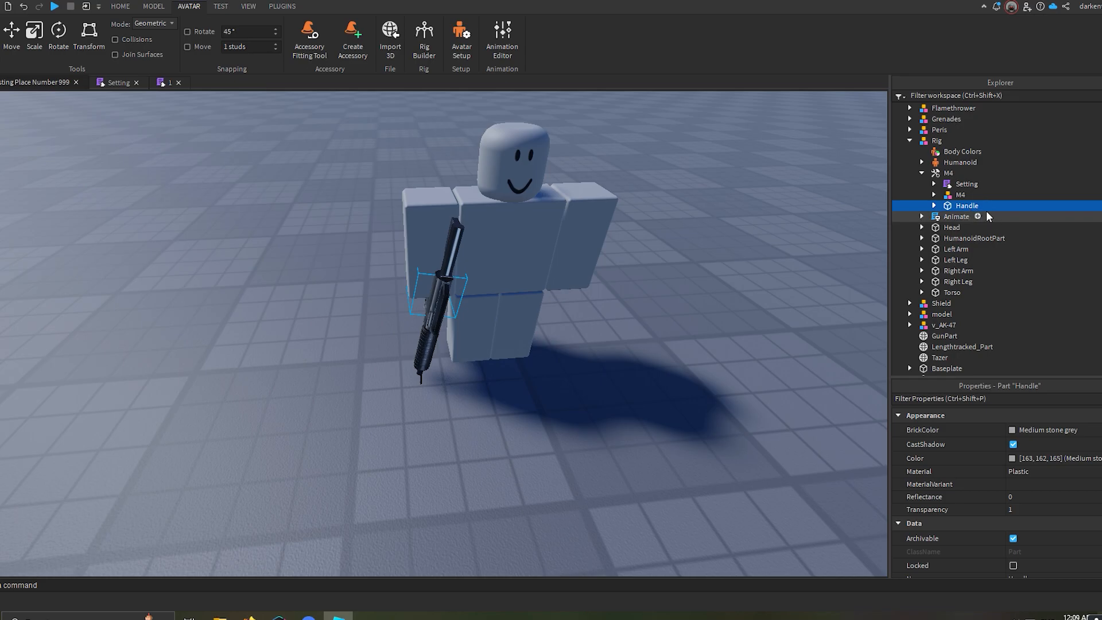
left_click(945, 172)
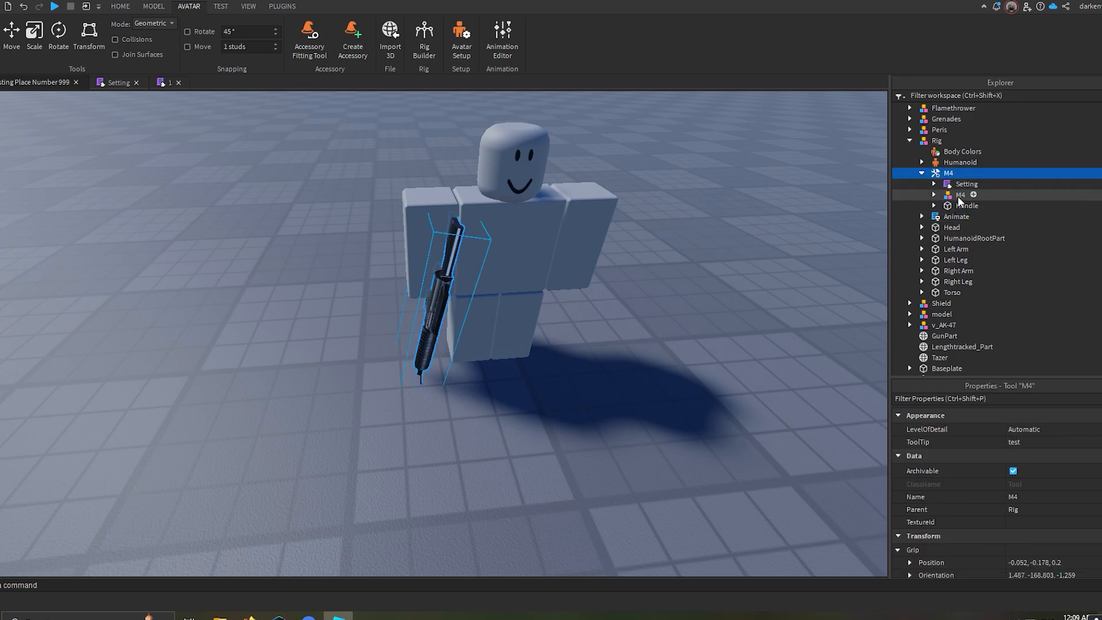
left_click(950, 208)
left_click_drag(950, 198, 919, 141)
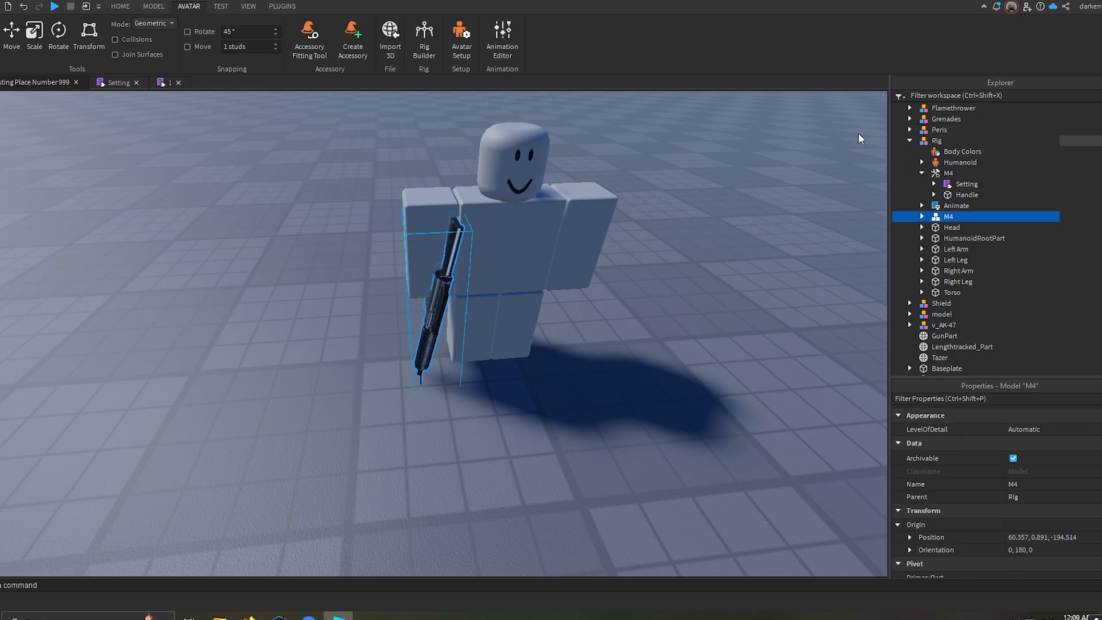
Delete the M4 tool with its Setting and Handle from Rig, keeping the M4 model.
left_click(932, 172)
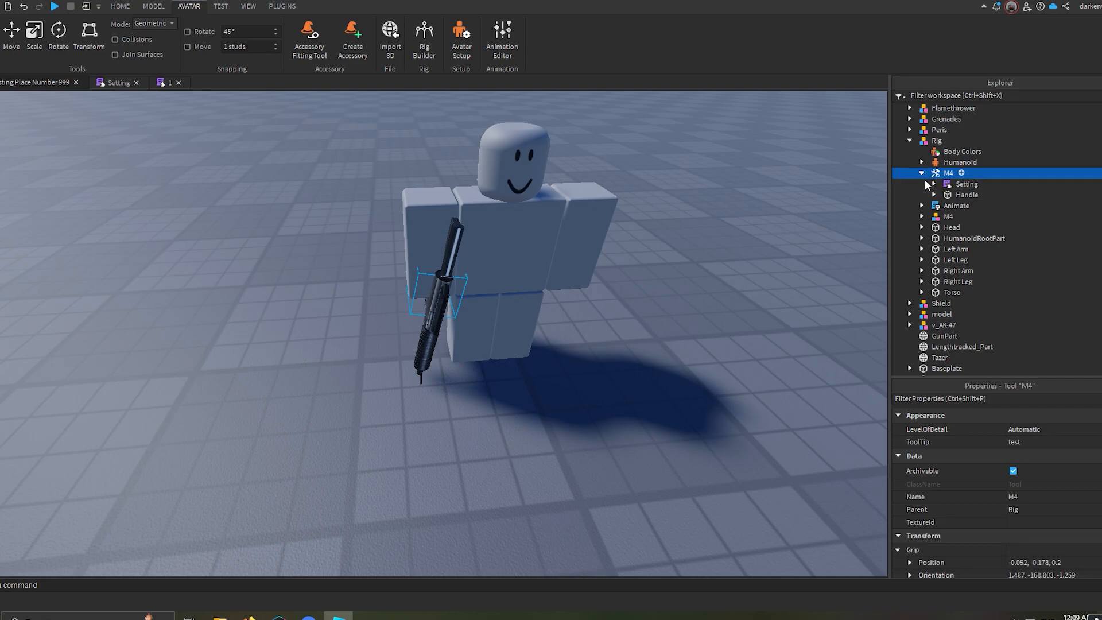
key("Delete")
right_click_drag(662, 266, 663, 263)
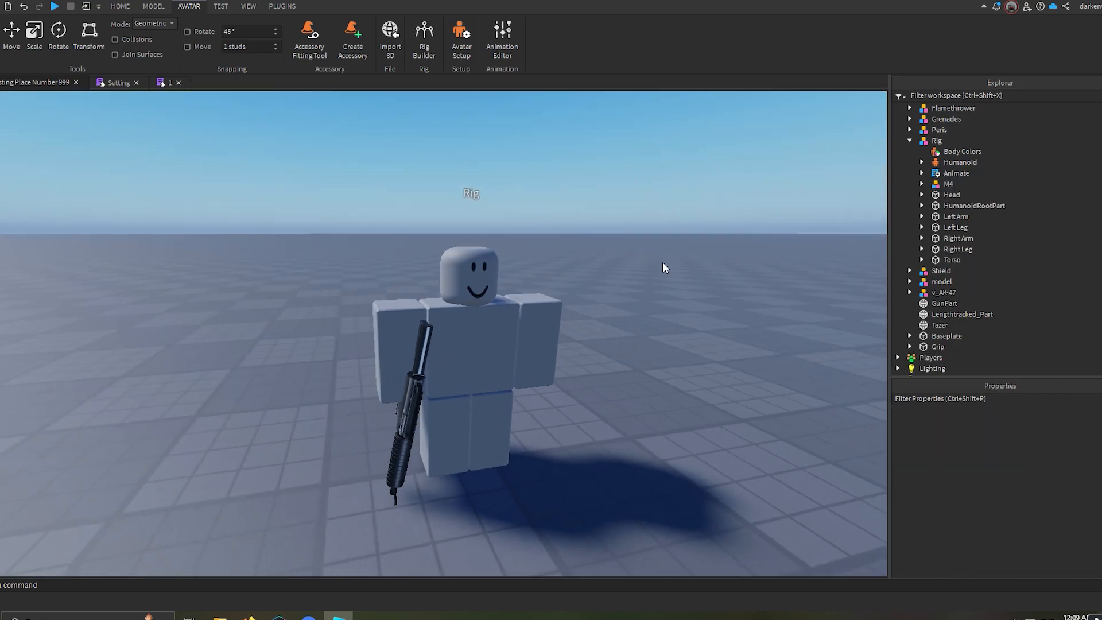
Join the Rig's Right Arm to the M4's Base part with a Motor6D, using the joint plugin.
left_click(922, 184)
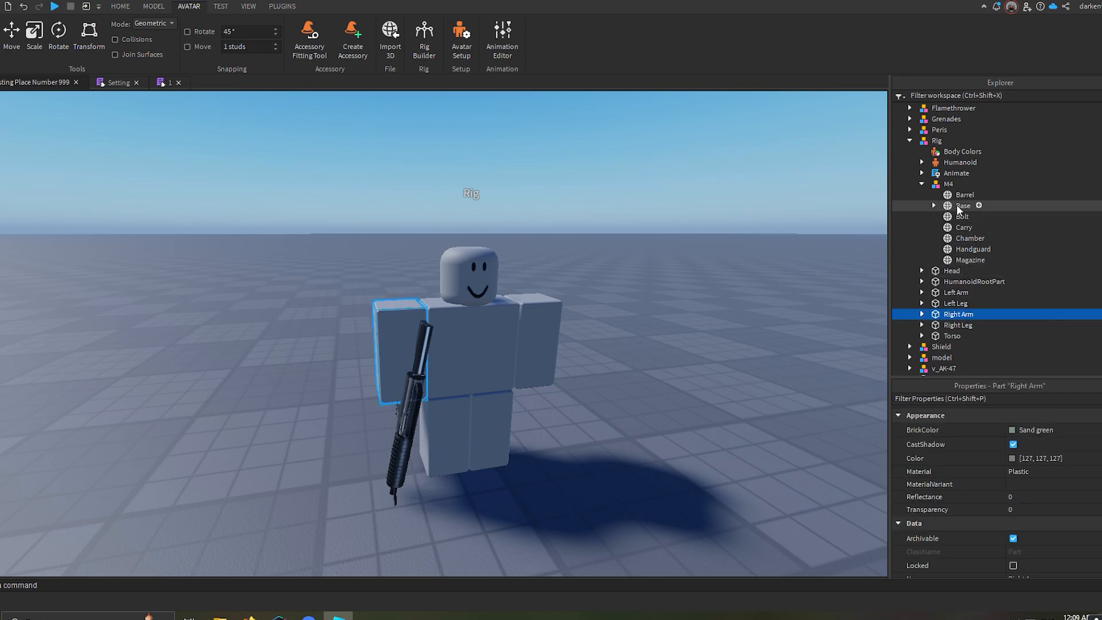
left_click(956, 205, "ctrl")
left_click(282, 5)
left_click(351, 41)
left_click(377, 98)
scroll(418, 282, "up", 8)
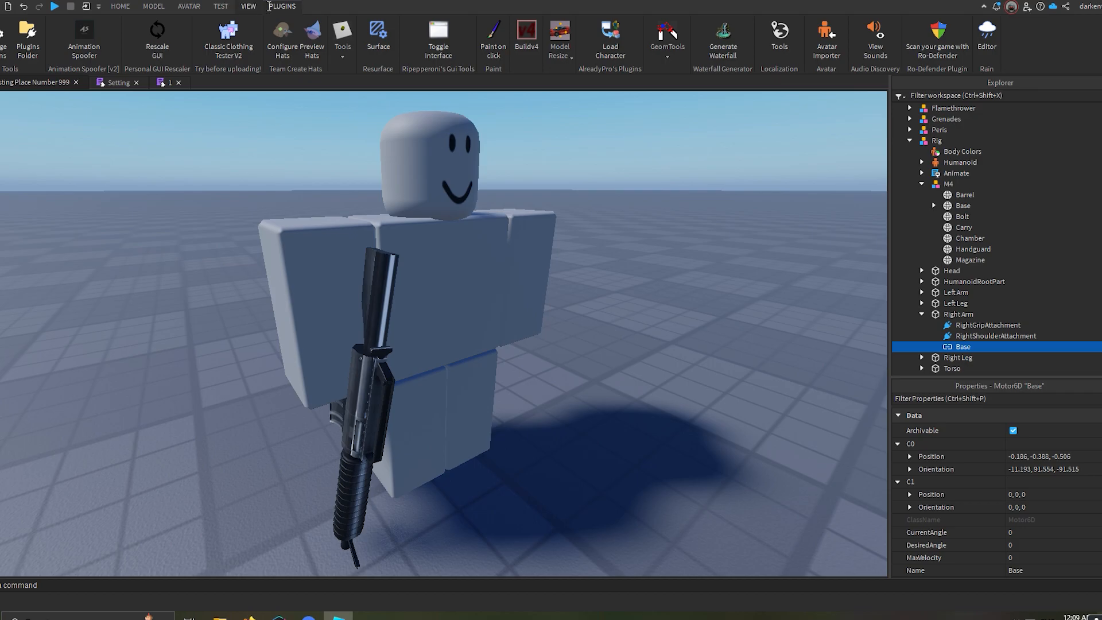
Start the Animation Editor on Rig and create an animation named Untitled Animation Clip.
left_click(189, 6)
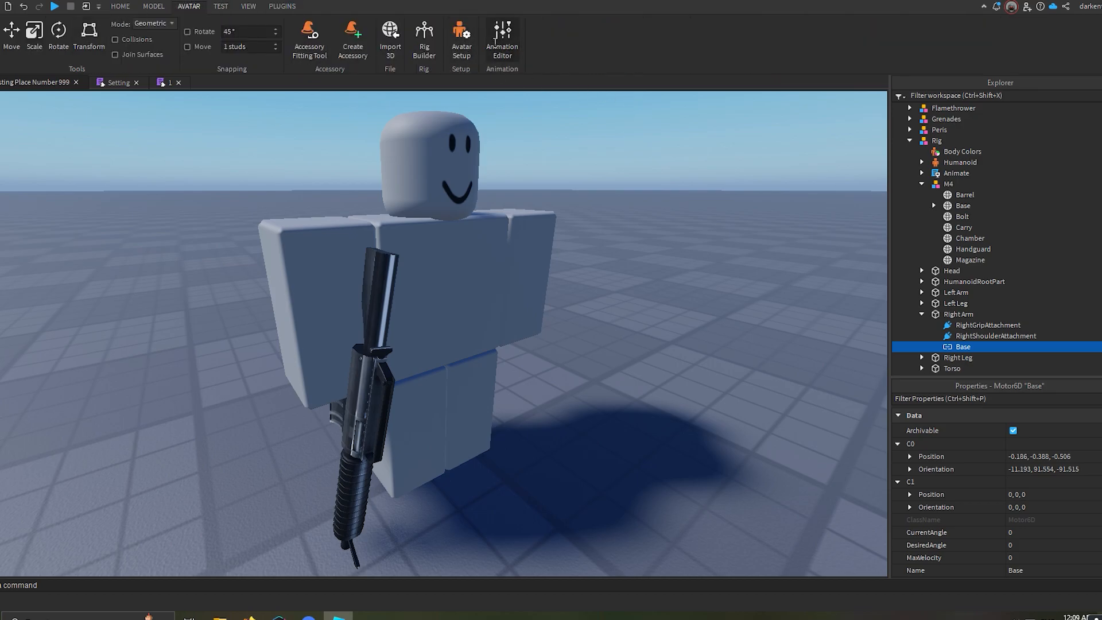
left_click(499, 37)
left_click(466, 211)
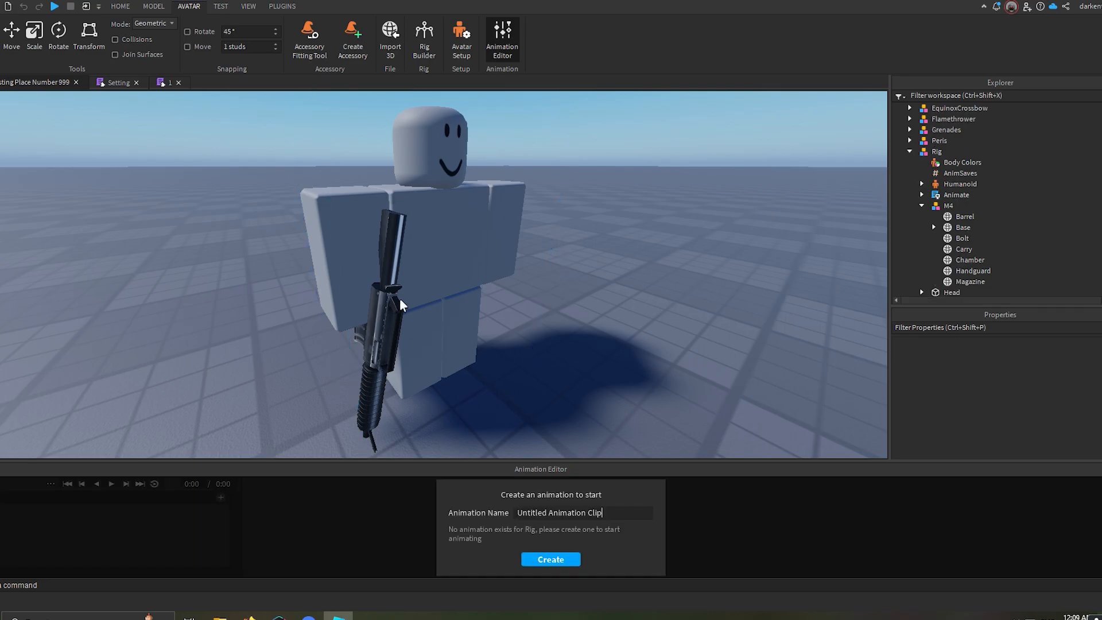
left_click(551, 563)
Pose the right arm at 0:00 so that it is raised with the M4.
right_click_drag(542, 293, 540, 290)
left_click(432, 283)
right_click_drag(428, 281, 428, 281)
left_click_drag(397, 279, 276, 183)
right_click_drag(504, 242, 426, 239)
left_click_drag(427, 239, 426, 240)
right_click_drag(448, 240, 448, 237)
right_click_drag(524, 269, 528, 305)
left_click_drag(529, 304, 592, 320)
right_click_drag(592, 321, 590, 316)
left_click_drag(588, 264, 599, 294)
right_click_drag(599, 287, 600, 283)
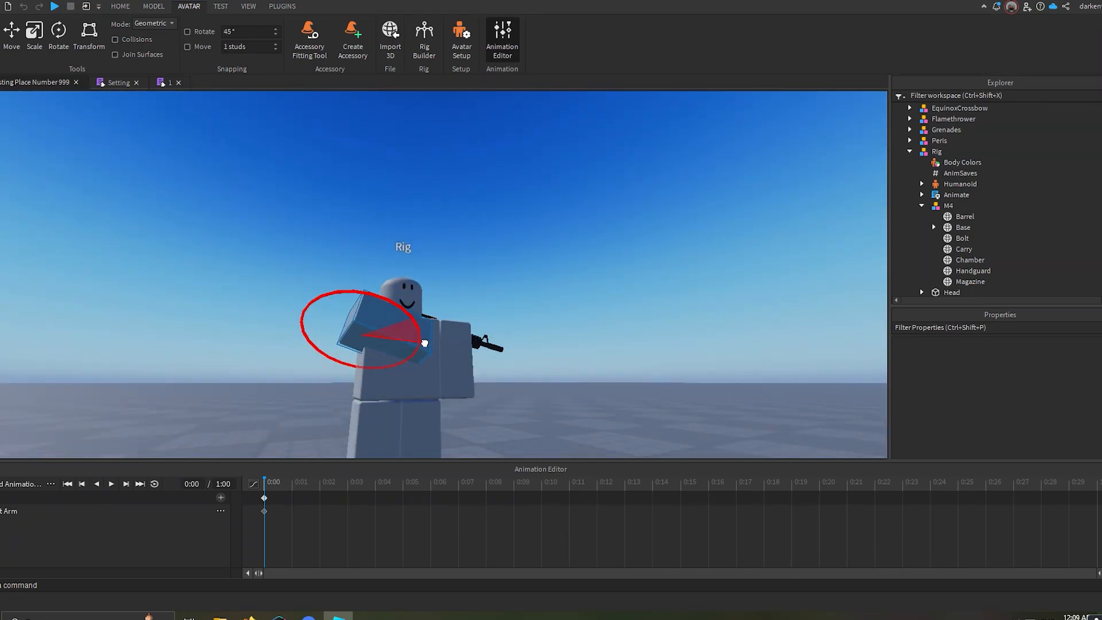
Refine the right arm's rotation at 0:00 to angle the M4 diagonally across the rig's chest.
left_click_drag(414, 333, 414, 329)
key("w")
right_click_drag(413, 329, 413, 327)
key("d")
key("r")
left_click_drag(454, 295, 423, 304)
key("a")
right_click_drag(423, 305, 424, 304)
key("r")
left_click_drag(404, 276, 380, 303)
scroll(428, 296, "up", 2)
Rotate and move the left arm at 0:00 so that it supports the M4's handguard from below.
left_click(447, 294)
key("d")
right_click_drag(442, 297, 443, 297)
key("r")
left_click_drag(534, 259, 550, 384)
key("a")
right_click_drag(552, 377, 551, 377)
left_click_drag(398, 265, 377, 270)
mouse_move(405, 216)
left_mouse_down()
mouse_move(425, 260)
mouse_move(412, 234)
left_mouse_up()
key("r")
left_click_drag(354, 215, 355, 256)
right_click_drag(354, 256, 355, 256)
scroll(354, 256, "down", 5)
right_click_drag(446, 287, 447, 288)
right_click_drag(607, 361, 607, 362)
scroll(410, 320, "up", 3)
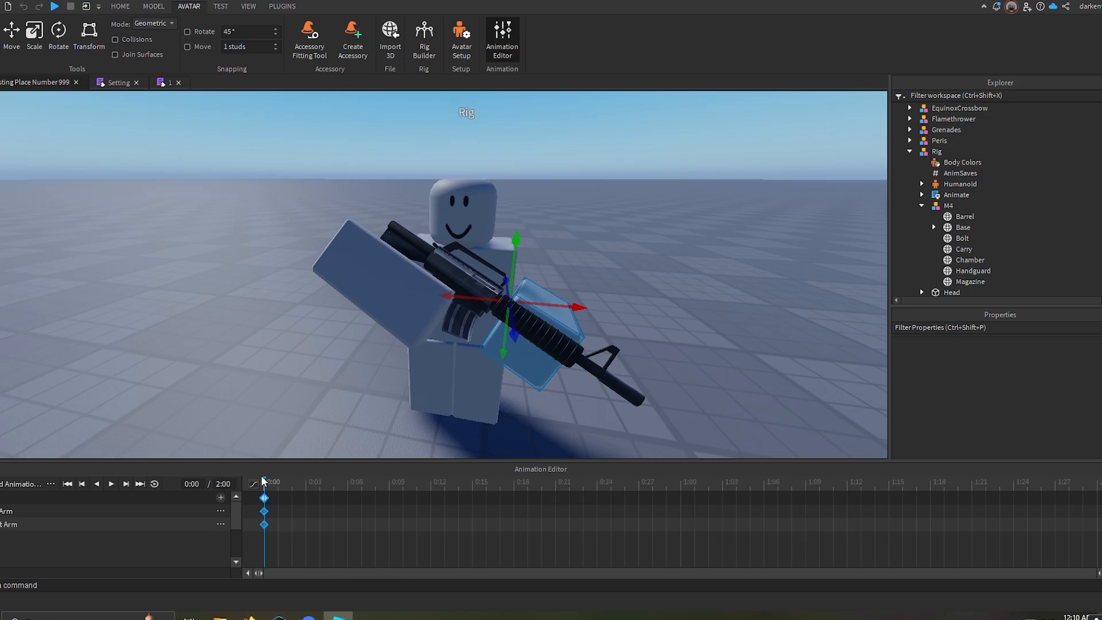
Paste the arm keyframes at 2:00 and rotate both arms there so the M4 points forward with the left arm reaching across.
key("ctrl+v")
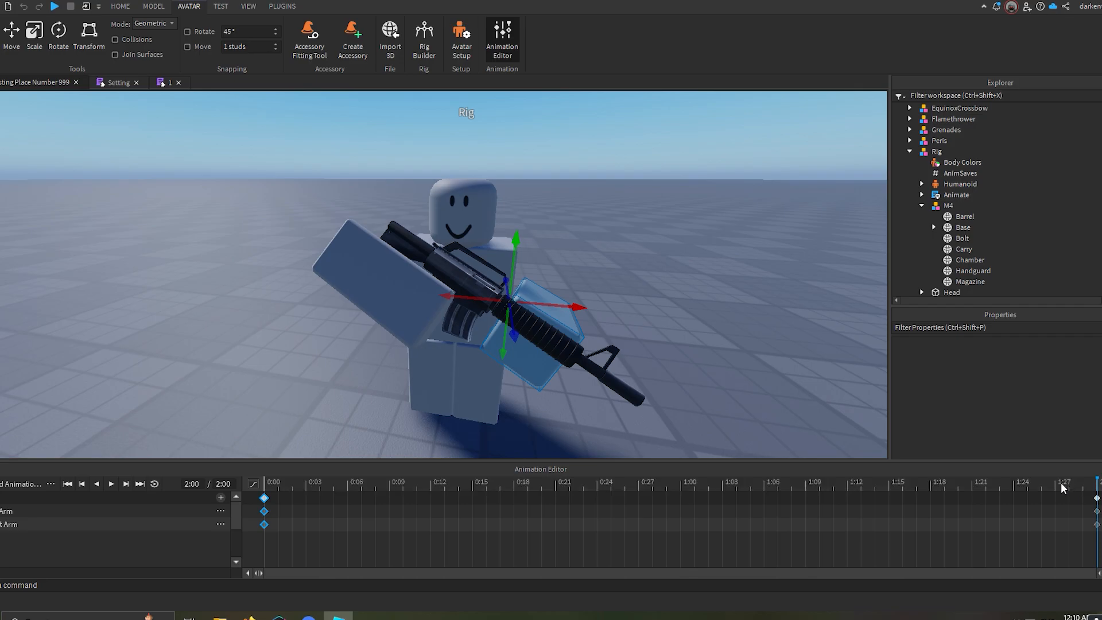
right_click_drag(598, 322, 598, 294)
left_click(657, 331)
key("r")
left_click_drag(565, 290, 476, 253)
right_click_drag(475, 253, 475, 254)
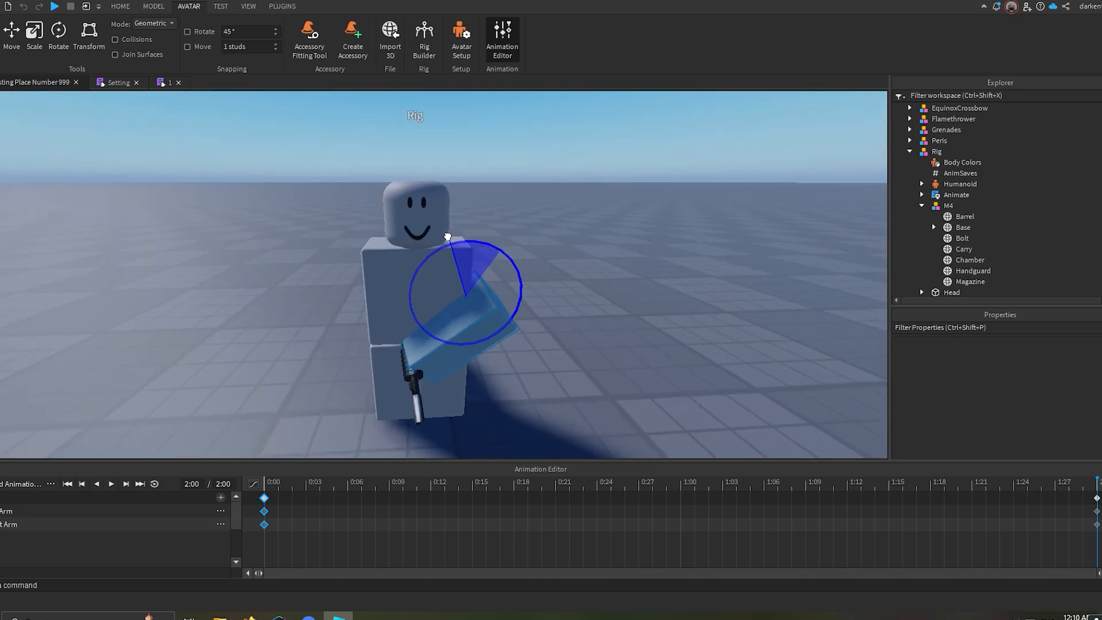
key("r")
left_click_drag(419, 291, 376, 300)
right_click_drag(377, 300, 368, 304)
left_click_drag(357, 313, 457, 241)
key("r")
right_click_drag(457, 241, 457, 242)
scroll(457, 242, "down", 4)
left_click_drag(506, 344, 526, 343)
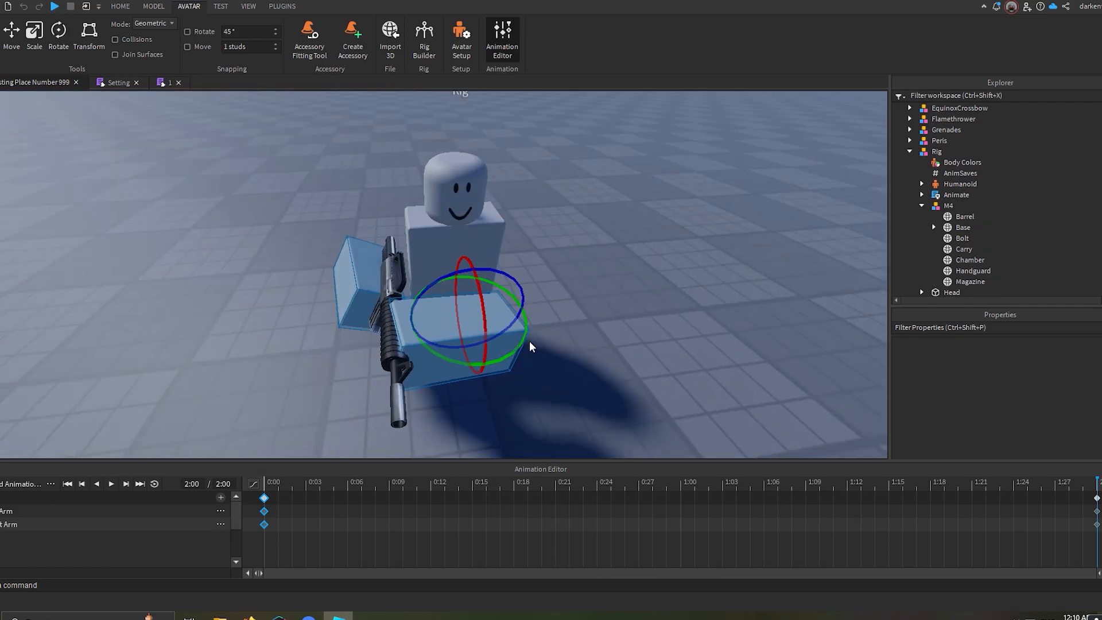
Rotate and shift the left arm at 2:00 to bring its hand against the M4's handguard.
right_click_drag(530, 346, 530, 347)
left_click_drag(501, 289, 477, 249)
key("ctrl+2")
right_click_drag(477, 248, 511, 259)
left_click_drag(534, 234, 561, 238)
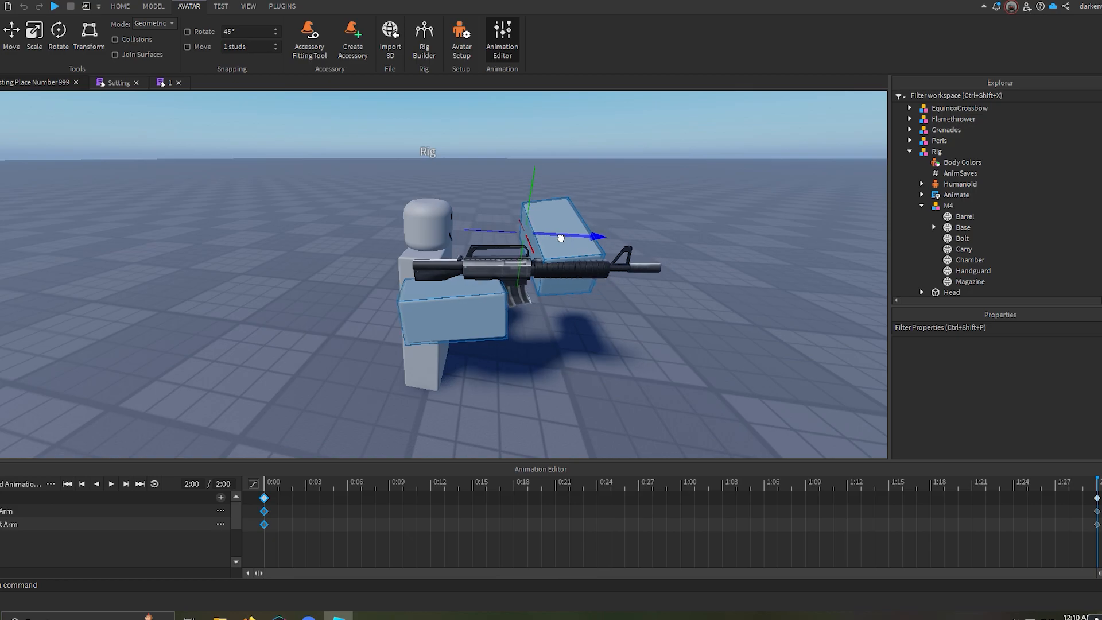
scroll(561, 239, "up", 4)
right_click_drag(562, 239, 562, 239)
scroll(561, 238, "down", 4)
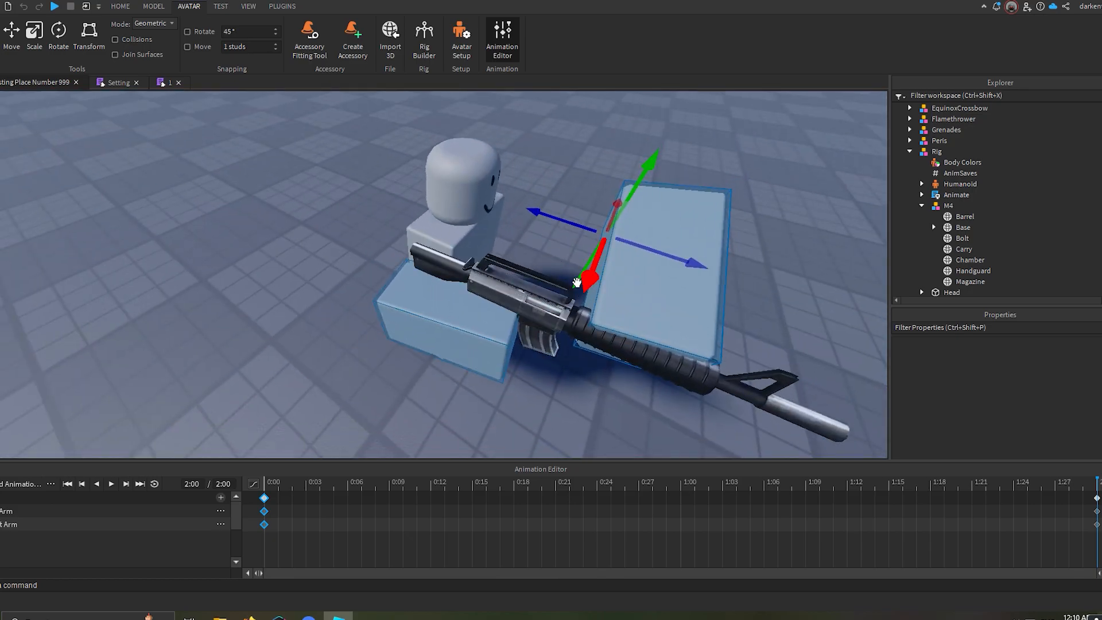
left_click_drag(577, 283, 591, 270)
right_click_drag(592, 270, 592, 271)
left_click_drag(531, 251, 534, 246)
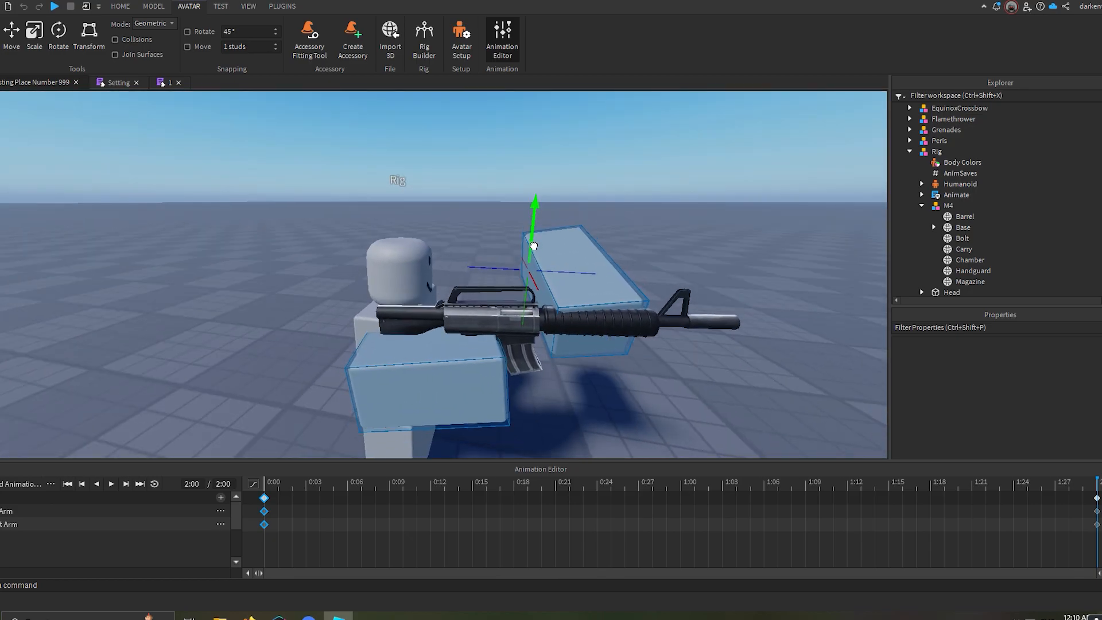
Fine-tune the left arm's angle and position at 2:00, checking its grip on the gun from several sides.
right_click_drag(609, 237, 610, 236)
key("ctrl+2")
left_click_drag(561, 240, 546, 286)
key("r")
right_click_drag(545, 286, 548, 295)
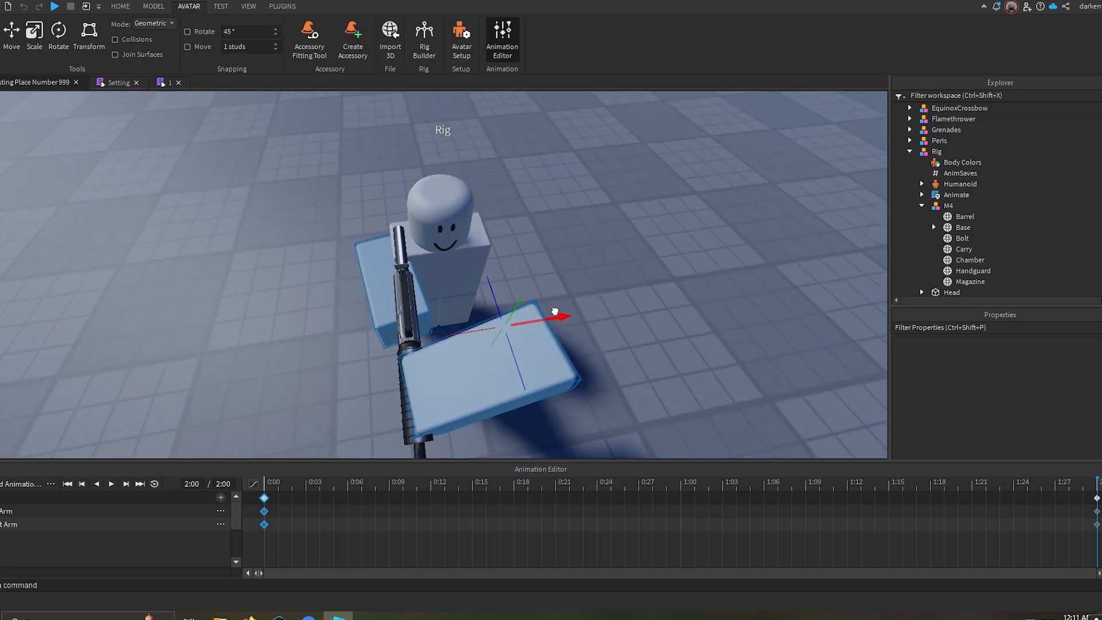
left_click(544, 356)
right_click_drag(545, 357, 545, 355)
key("r")
left_click_drag(564, 209, 575, 237)
right_click_drag(575, 237, 576, 240)
key("r")
left_click(578, 238)
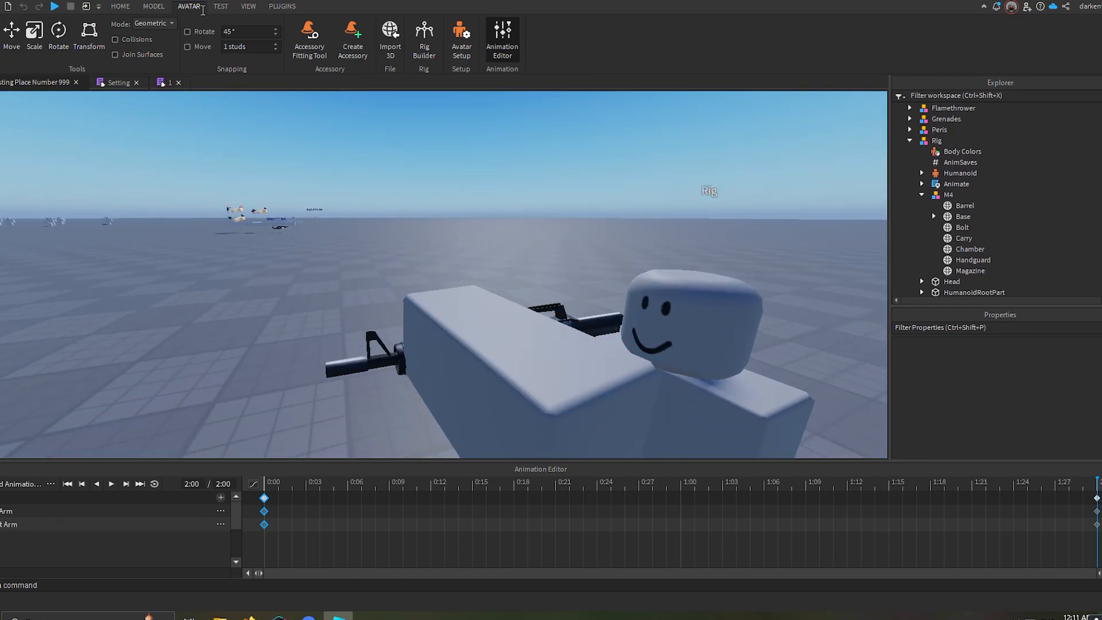
Search the Toolbox marketplace models for "soldier".
left_click(120, 7)
left_click(273, 35)
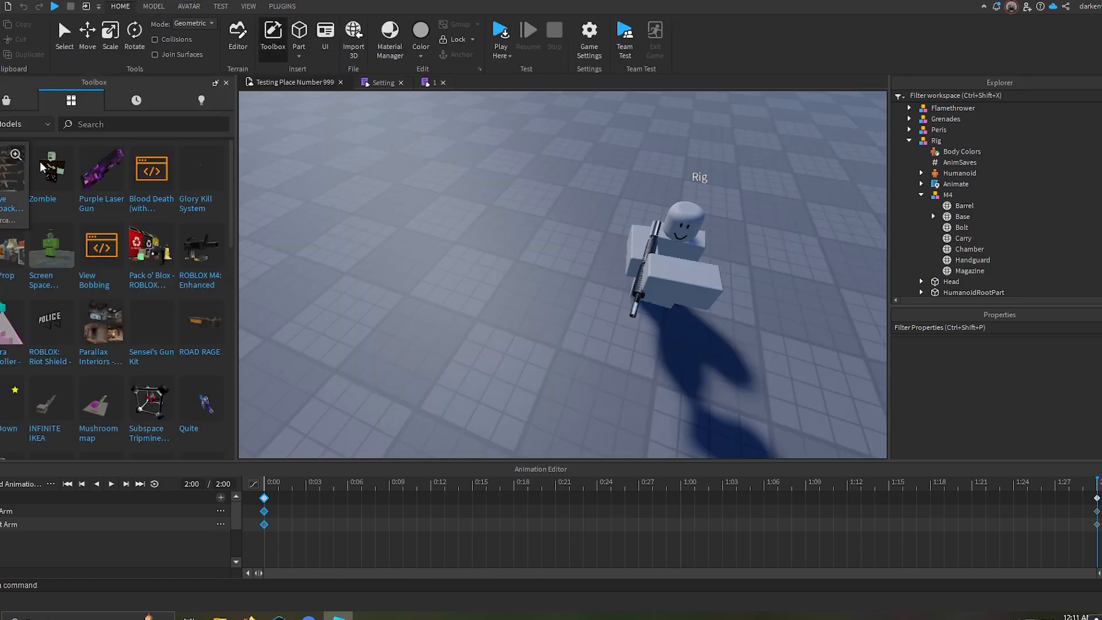
left_click(14, 101)
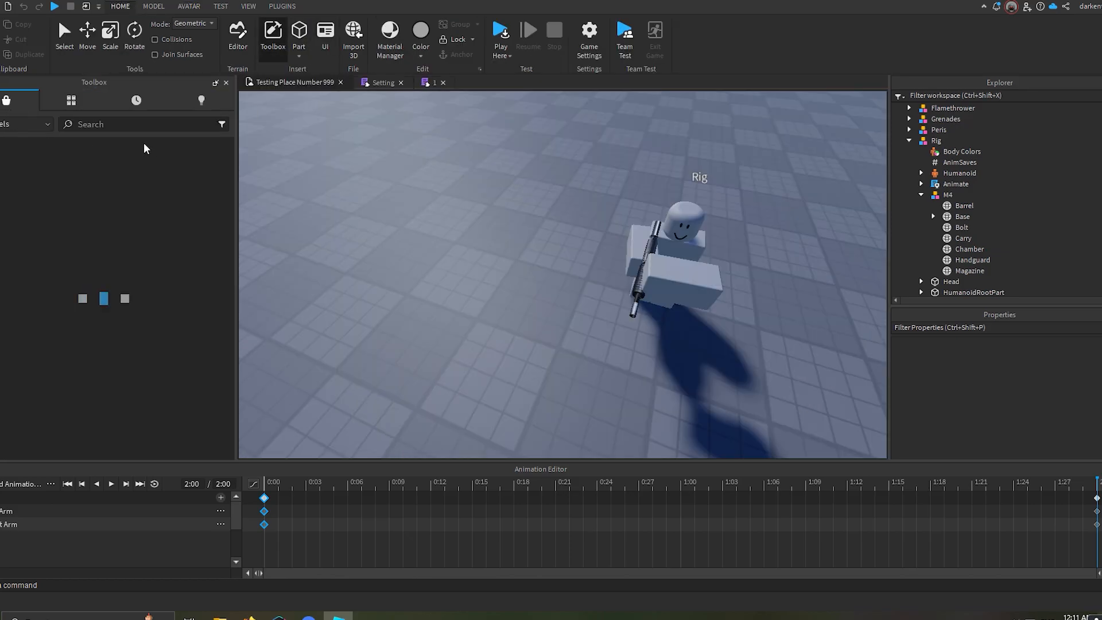
left_click(134, 124)
type("soldier")
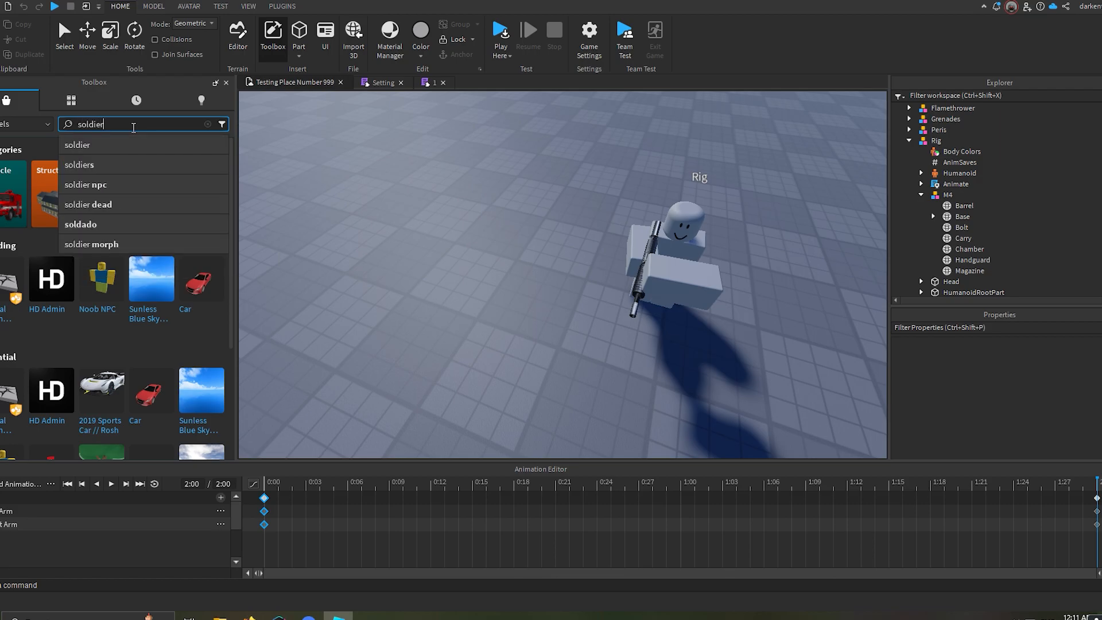
key("Return")
scroll(529, 239, "up", 5)
scroll(699, 303, "down", 3)
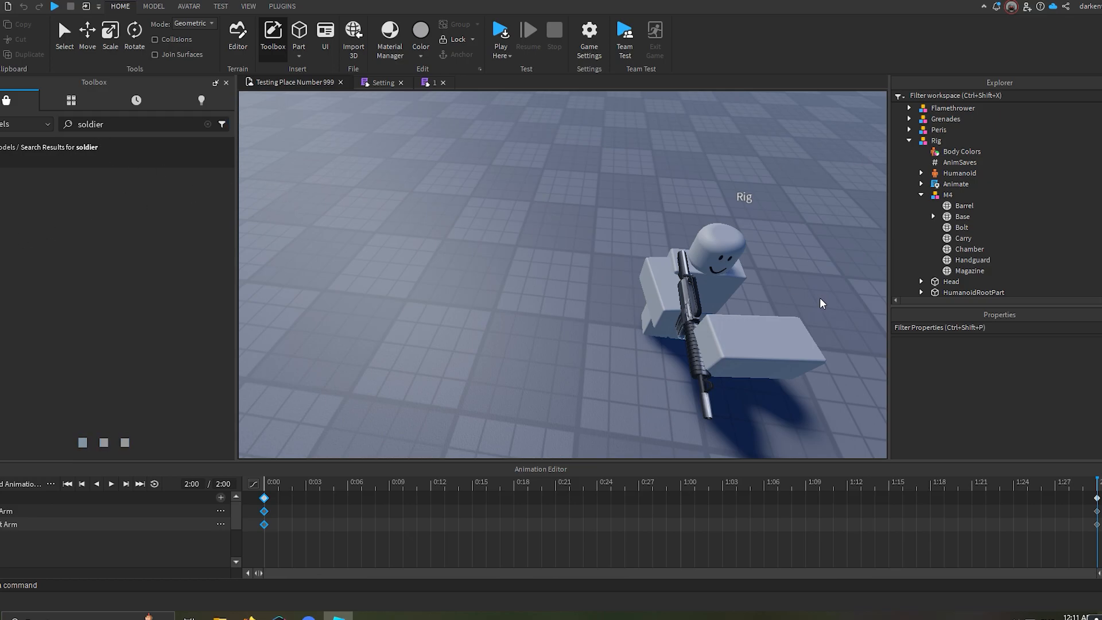
Adjust the left arm's position and rotation at 2:00 so it sits closer to the handguard.
right_click_drag(751, 327, 752, 326)
scroll(752, 326, "up", 3)
left_click(679, 273)
right_click_drag(678, 272, 677, 274)
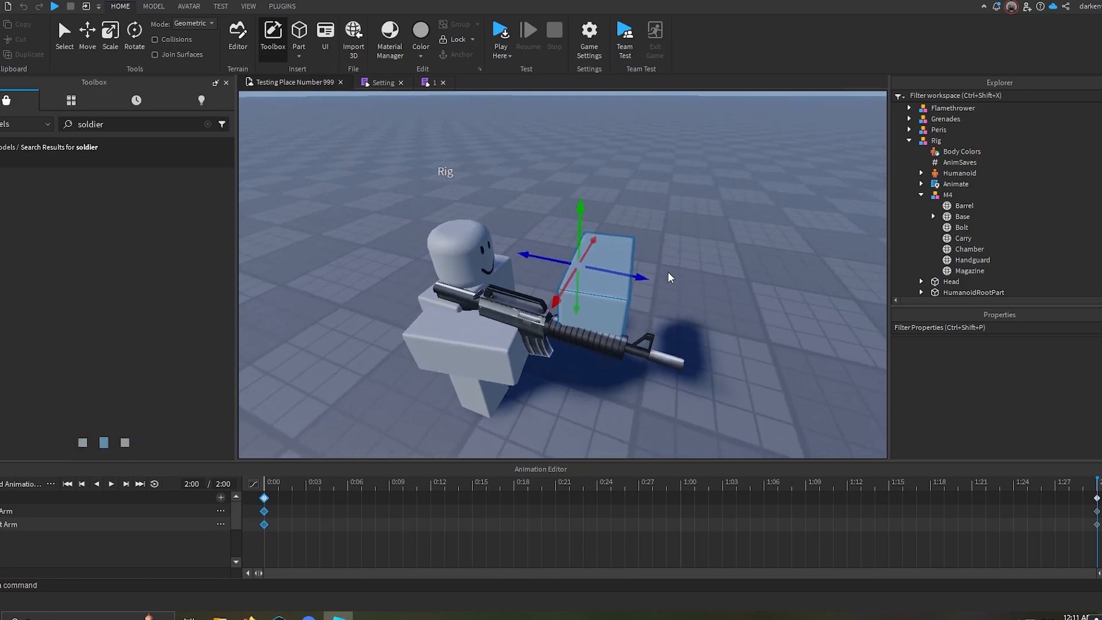
left_click_drag(630, 242, 546, 195)
right_click_drag(676, 319, 675, 319)
left_click_drag(573, 254, 502, 247)
right_click_drag(507, 250, 85, 211)
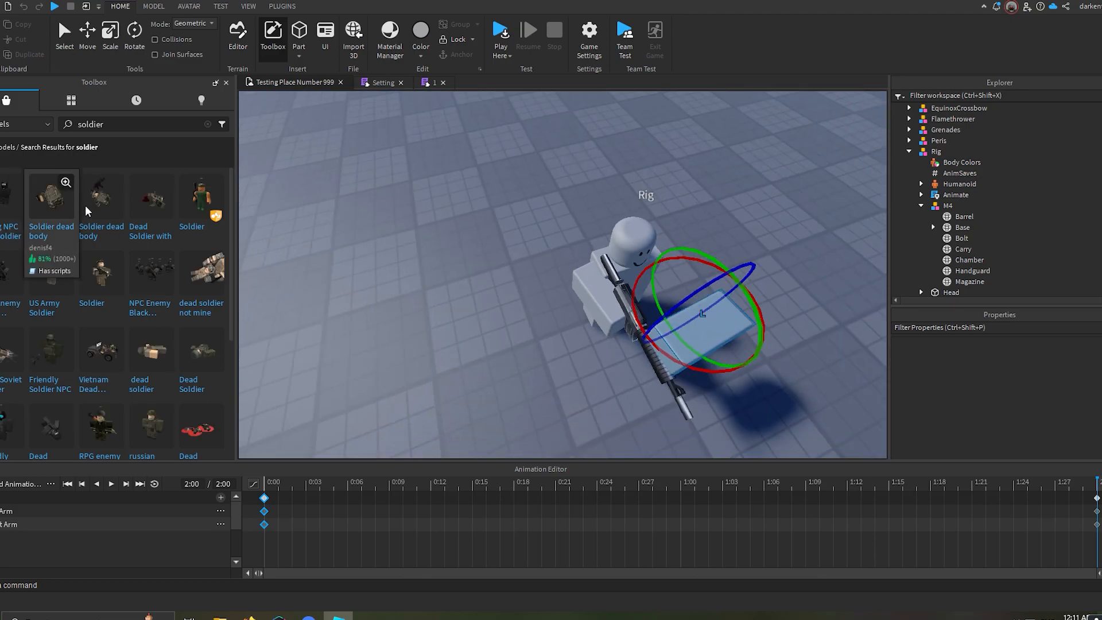
Insert the Soldier dead body model despite its script and expand the Soldier inside it.
left_click(51, 198)
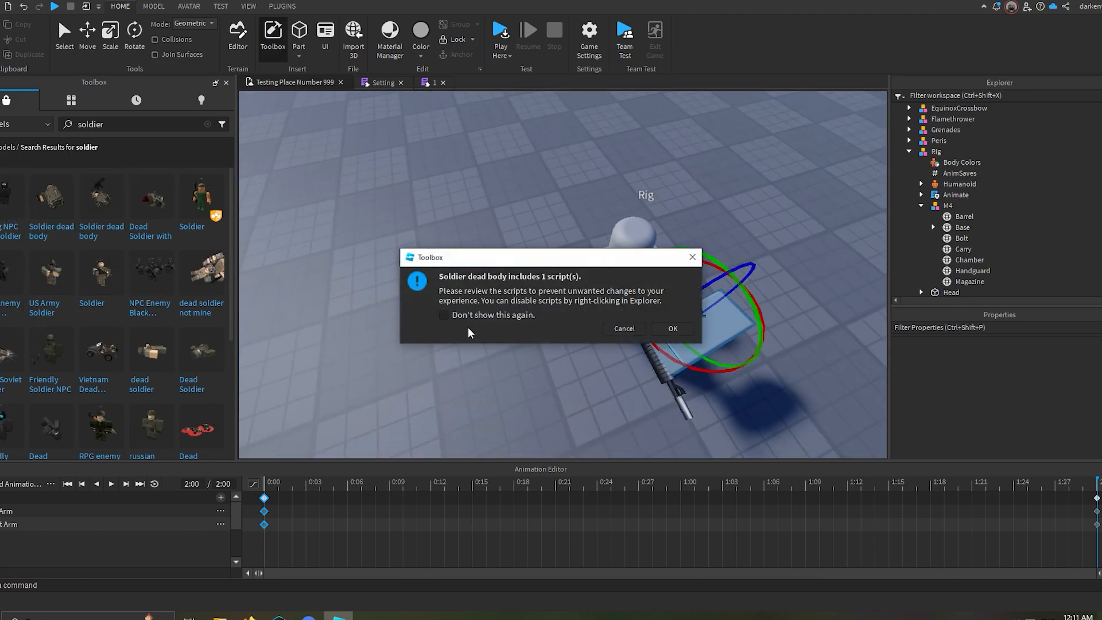
left_click(672, 329)
scroll(935, 273, "down", 2)
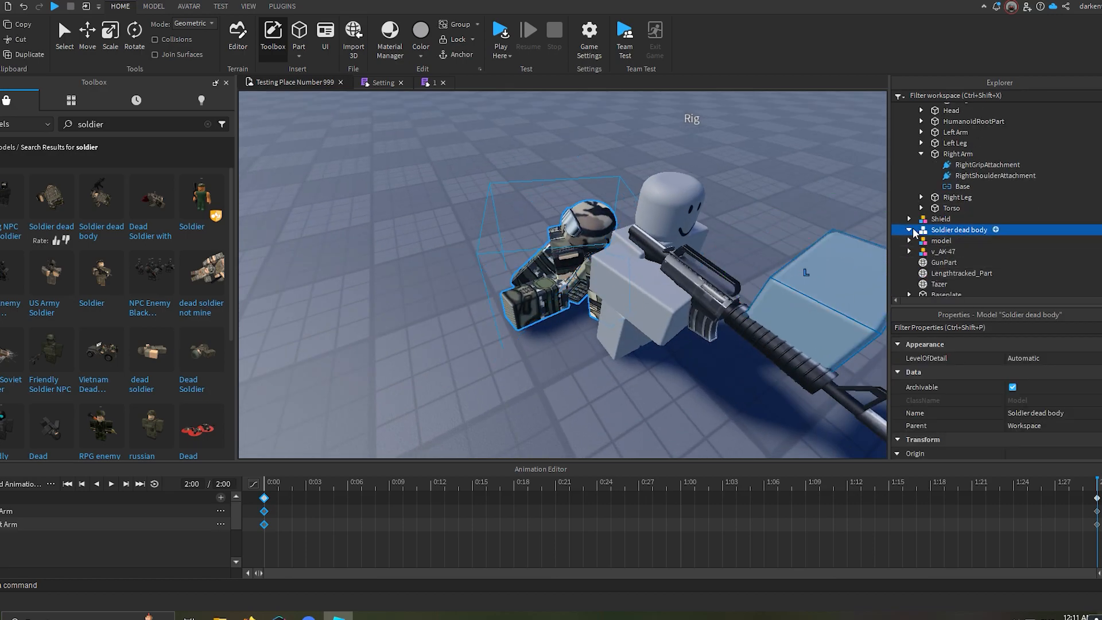
left_click(921, 240)
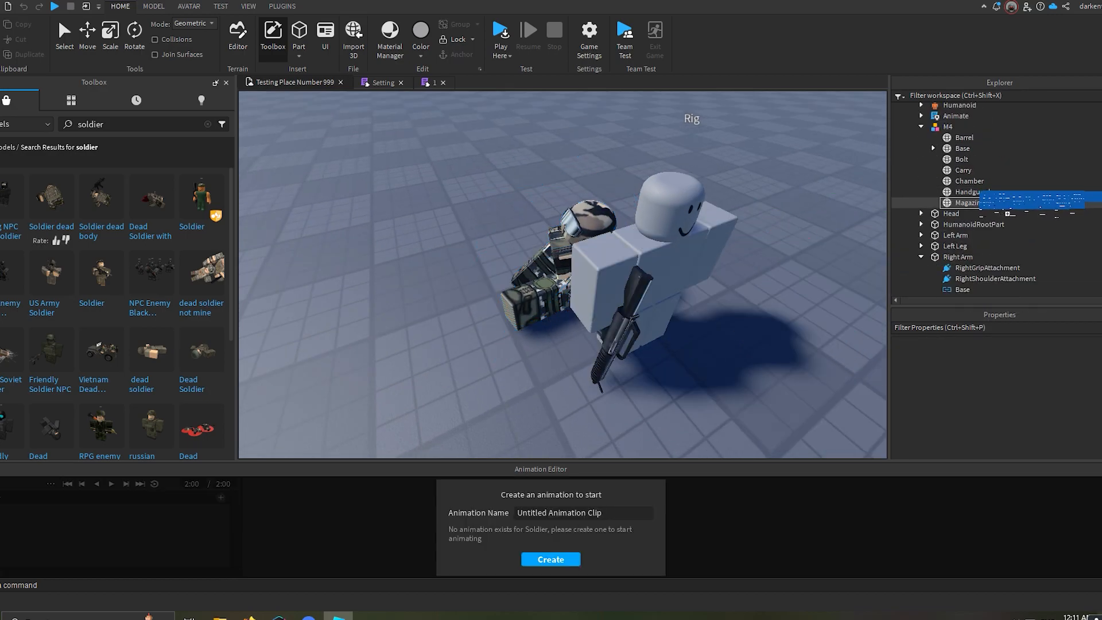
Try to move the Soldier's Shirt into Rig while the Animation Editor is open.
left_click_drag(998, 200, 953, 165)
scroll(967, 158, "up", 1)
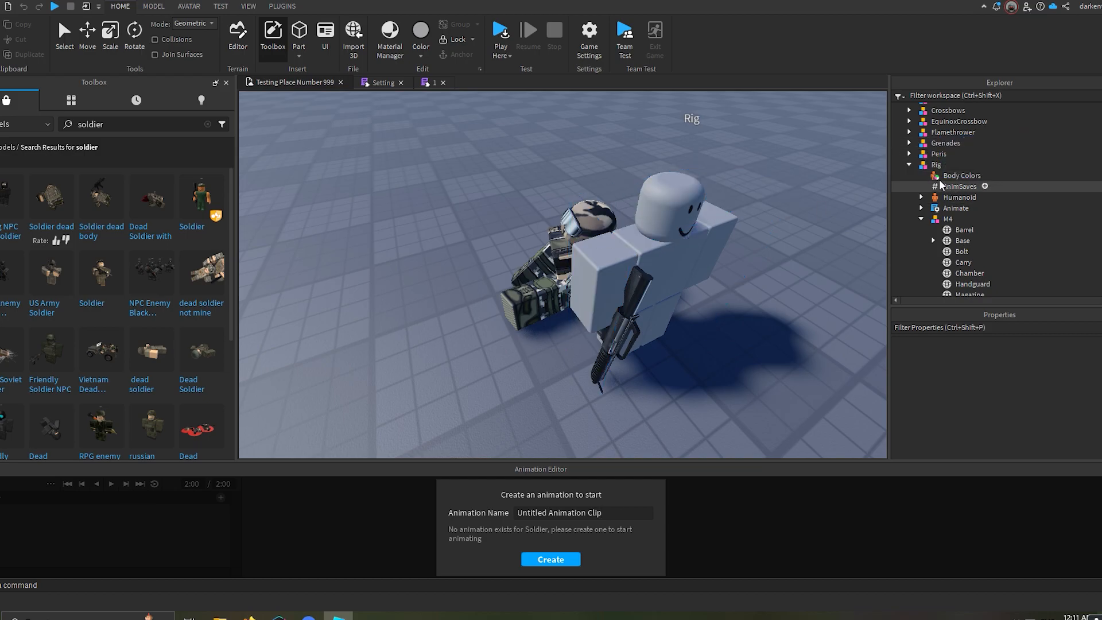
scroll(959, 184, "down", 7)
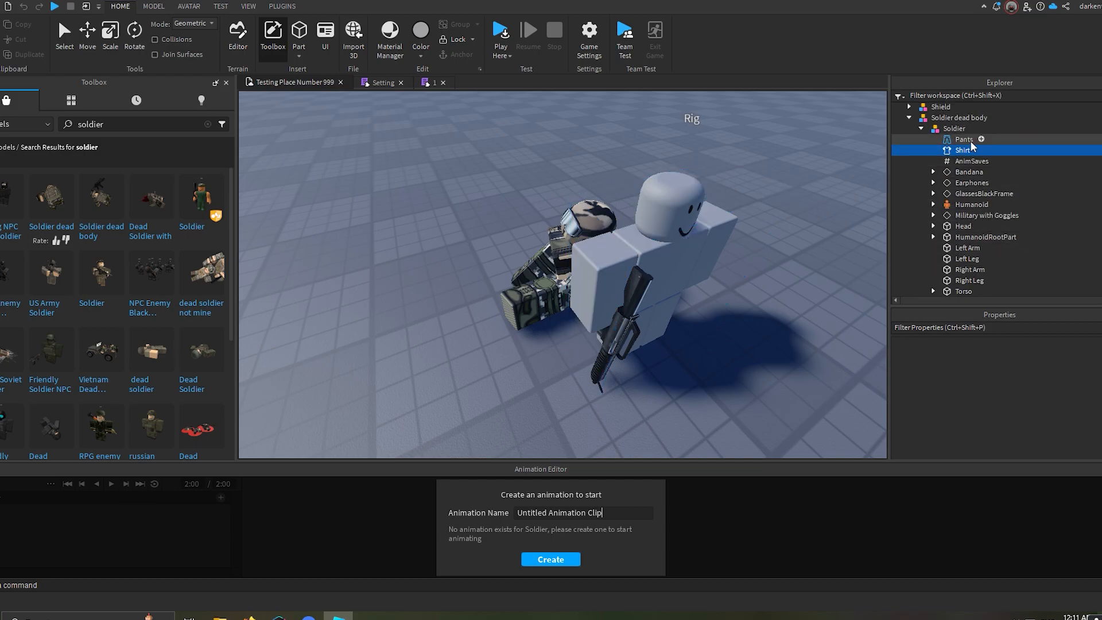
scroll(974, 164, "up", 9)
left_click_drag(977, 154, 964, 199)
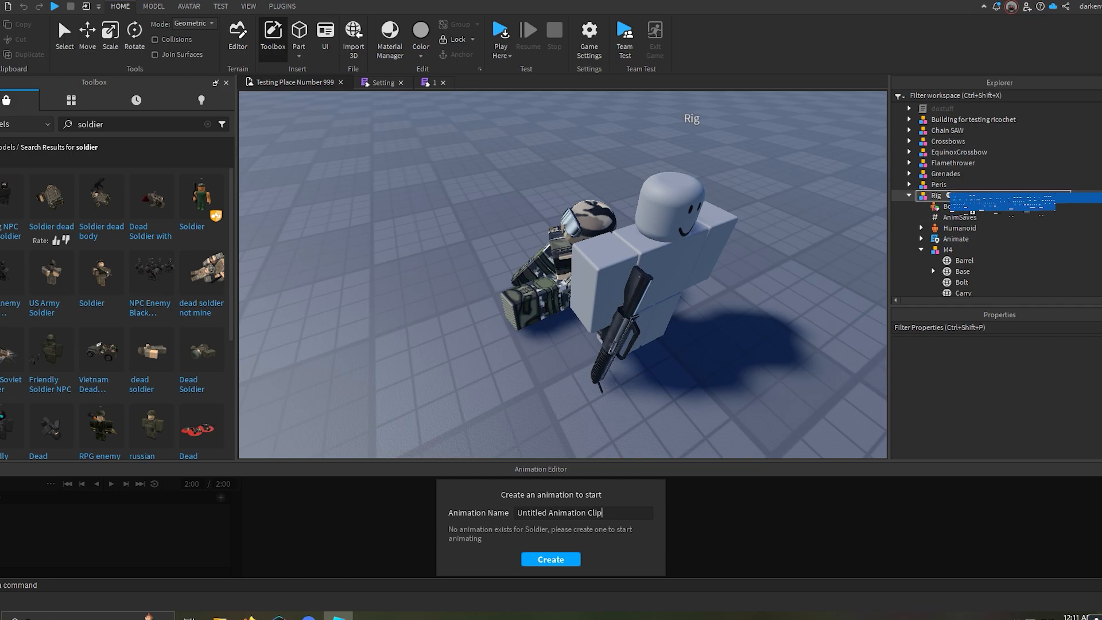
Close the Animation Editor and move the Soldier's Shirt directly into Rig.
left_click(1101, 469)
scroll(953, 228, "down", 6)
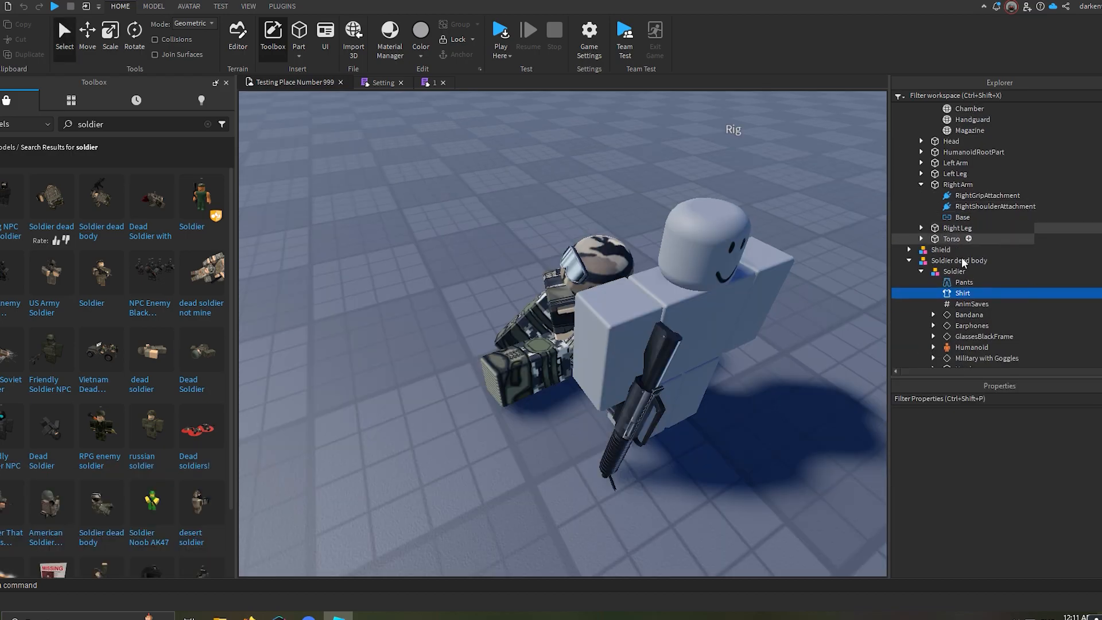
scroll(976, 230, "up", 6)
left_click_drag(992, 265, 956, 201)
left_click(969, 185)
scroll(954, 230, "down", 5)
left_click_drag(957, 294, 934, 191)
scroll(959, 290, "up", 6)
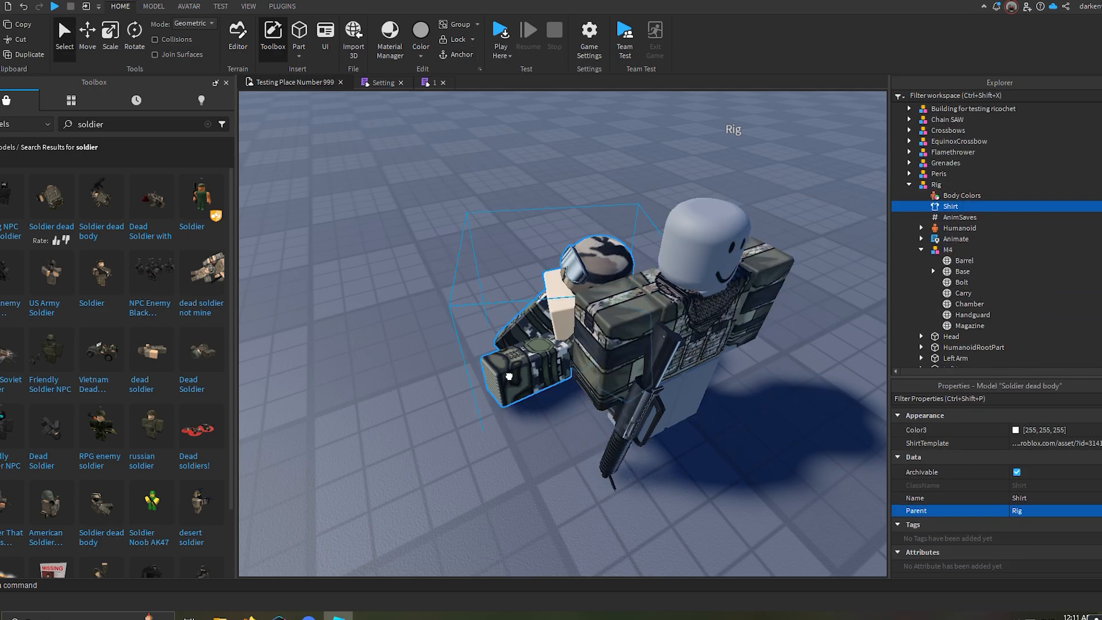
Delete the Soldier dead body model and close the Toolbox.
left_click(534, 344)
key("Delete")
left_click(226, 82)
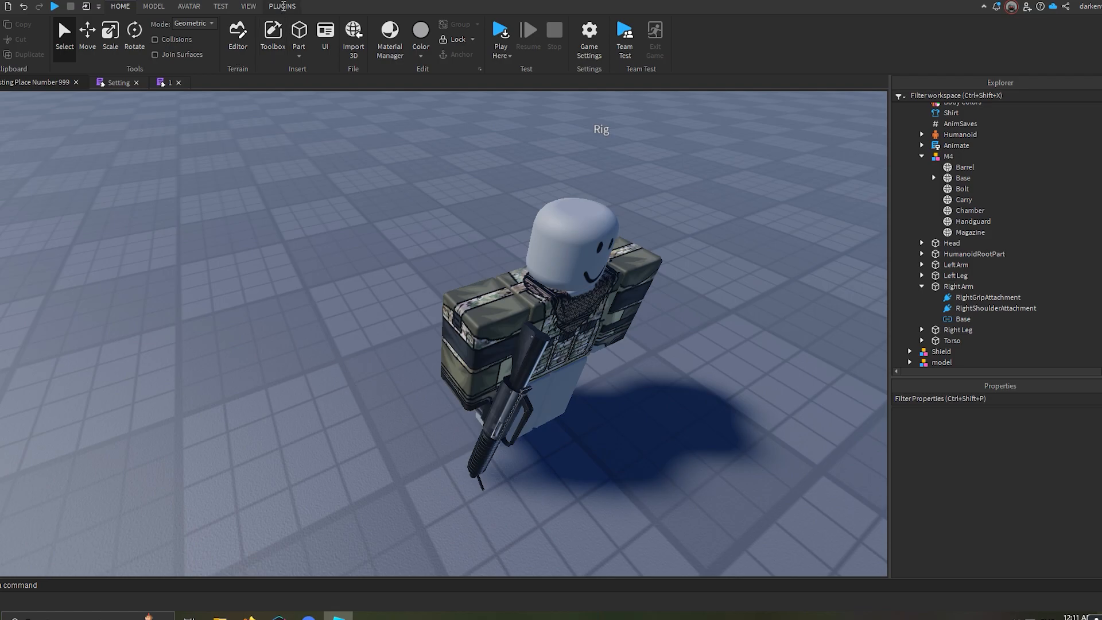
Reopen the Animation Editor on Rig to load its automatically saved animation.
left_click(191, 7)
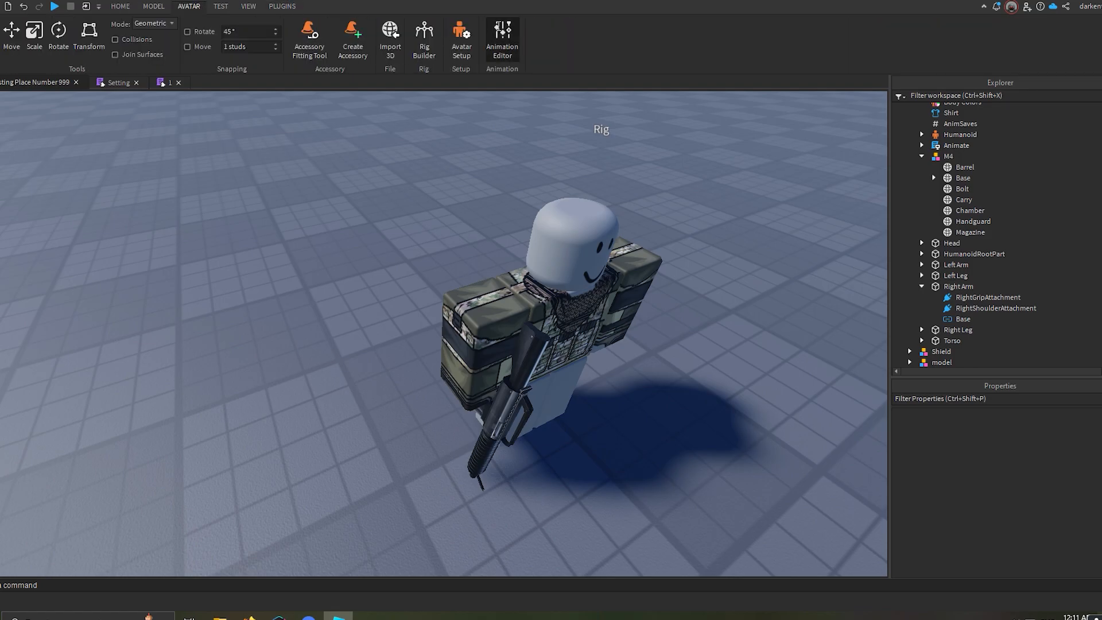
left_click(502, 35)
left_click(584, 272)
right_click_drag(650, 284, 650, 284)
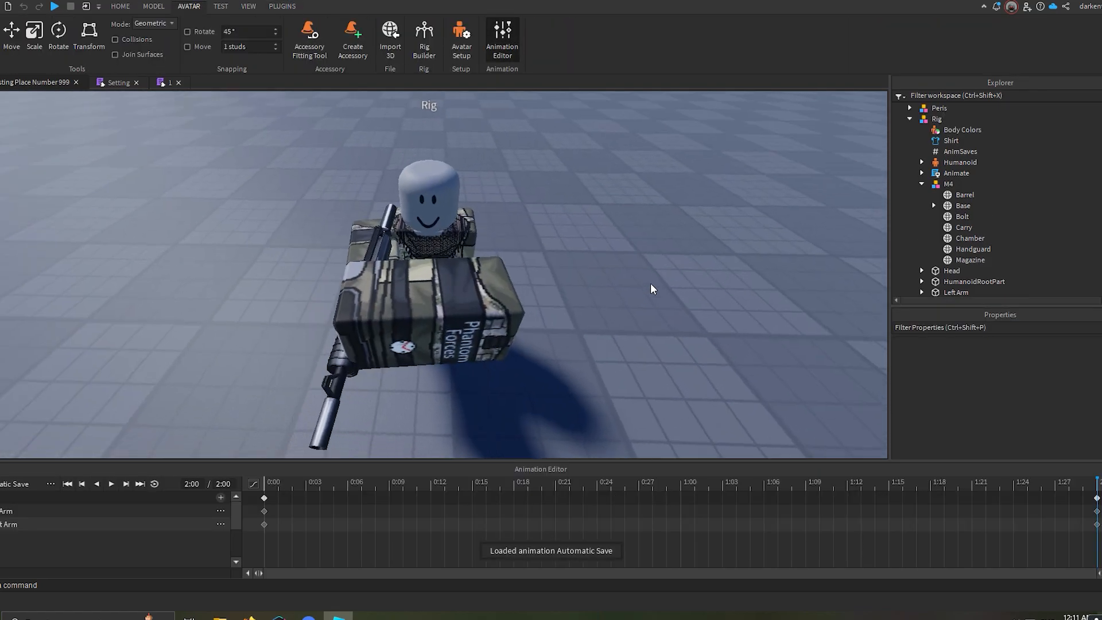
Rotate the left arm at 2:00 so that it angles towards the M4's handguard.
right_click_drag(473, 334, 473, 334)
left_click(449, 307)
left_click_drag(449, 263, 442, 259)
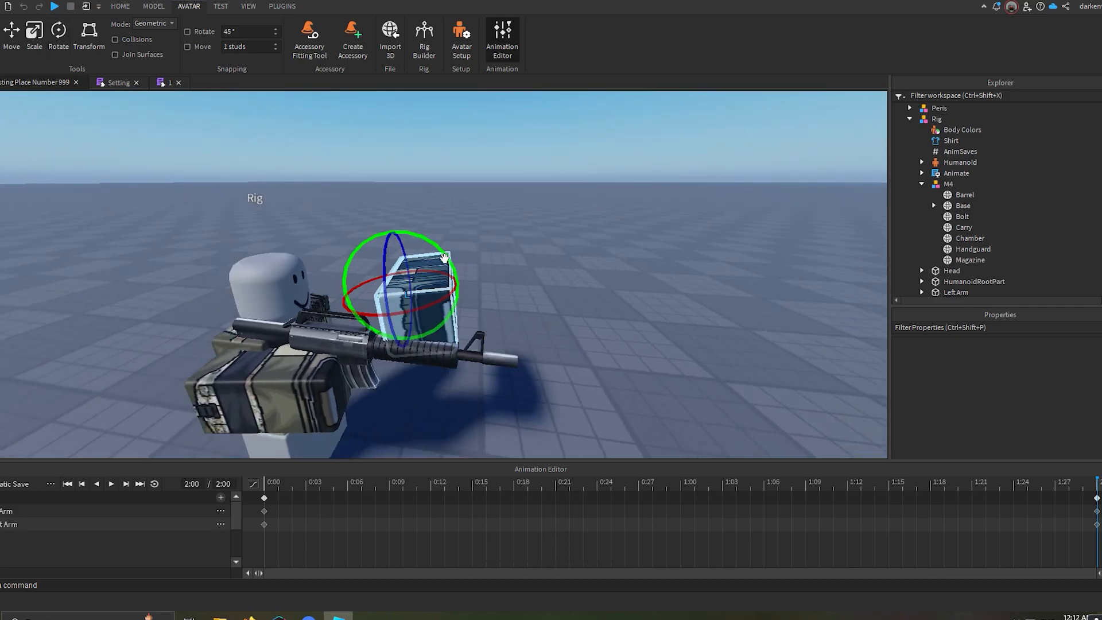
right_click_drag(445, 257, 444, 258)
left_click_drag(442, 257, 466, 364)
right_click_drag(466, 363, 467, 364)
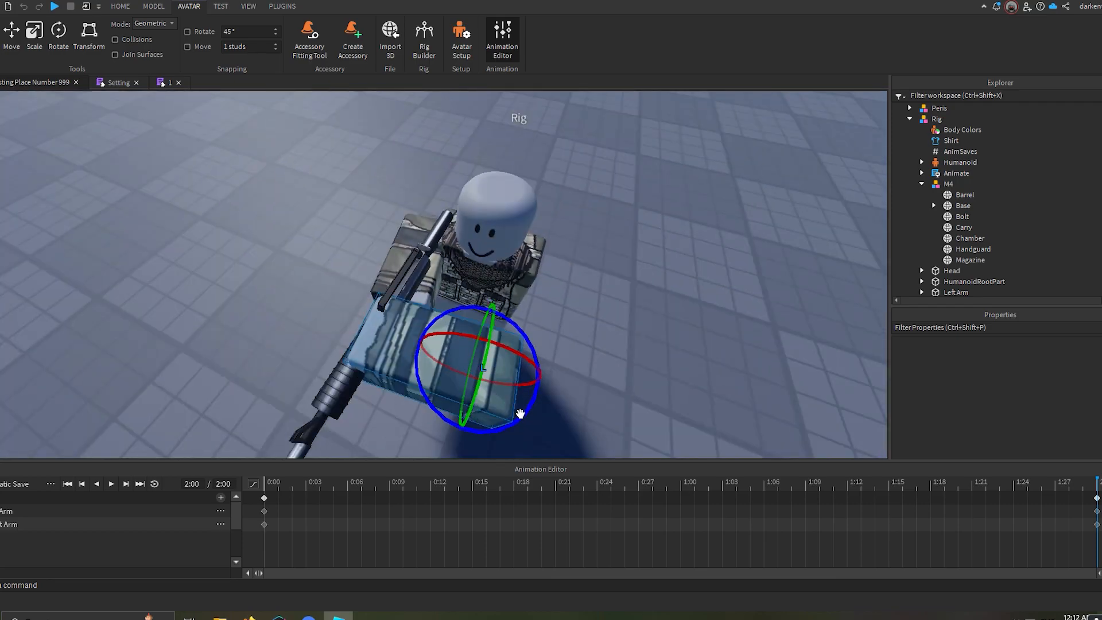
right_click_drag(467, 302, 466, 302)
left_click_drag(454, 284, 522, 368)
Reposition and rotate the right arm at 2:00 to bring the M4 up to the rig's shoulder.
right_click_drag(523, 367, 546, 376)
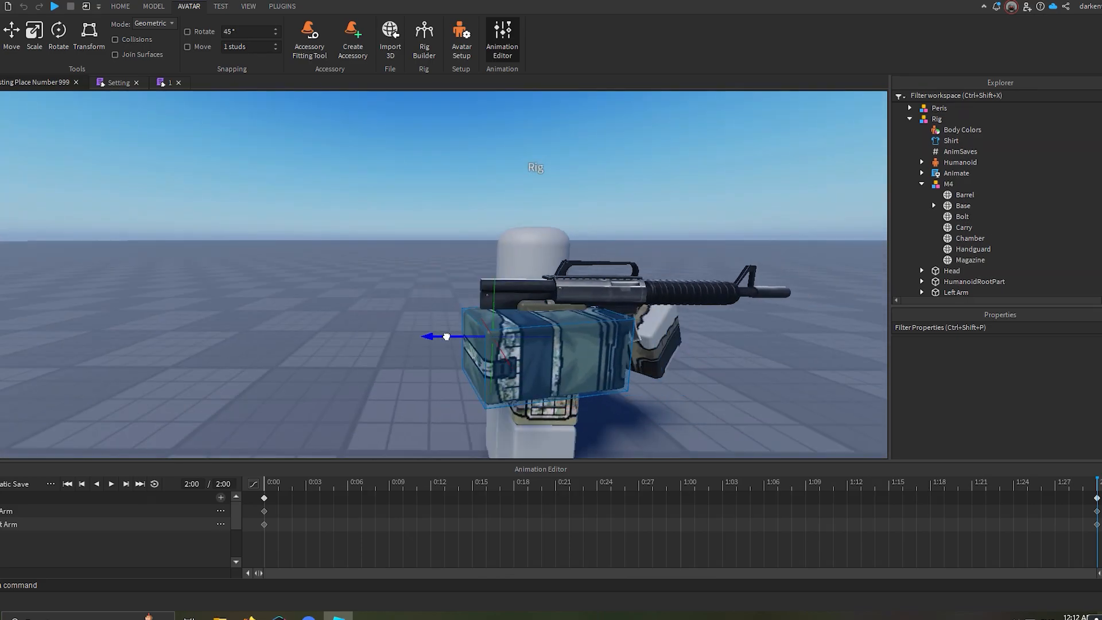
right_click_drag(442, 335, 500, 270)
right_click_drag(511, 328, 525, 313)
left_click(529, 308)
left_click_drag(529, 308, 544, 329)
left_click(539, 309)
left_click_drag(583, 381, 633, 389)
right_click_drag(505, 340, 506, 339)
left_click_drag(479, 305, 478, 305)
right_click_drag(478, 305, 476, 305)
Rotate the left arm in local space at 2:00 so that it angles across the chest towards the M4's handguard.
key("r")
key("ctrl+l")
right_click_drag(337, 329, 339, 332)
left_click(321, 330)
left_click(325, 398)
left_click_drag(325, 325, 300, 288)
right_click_drag(300, 288, 302, 289)
key("r")
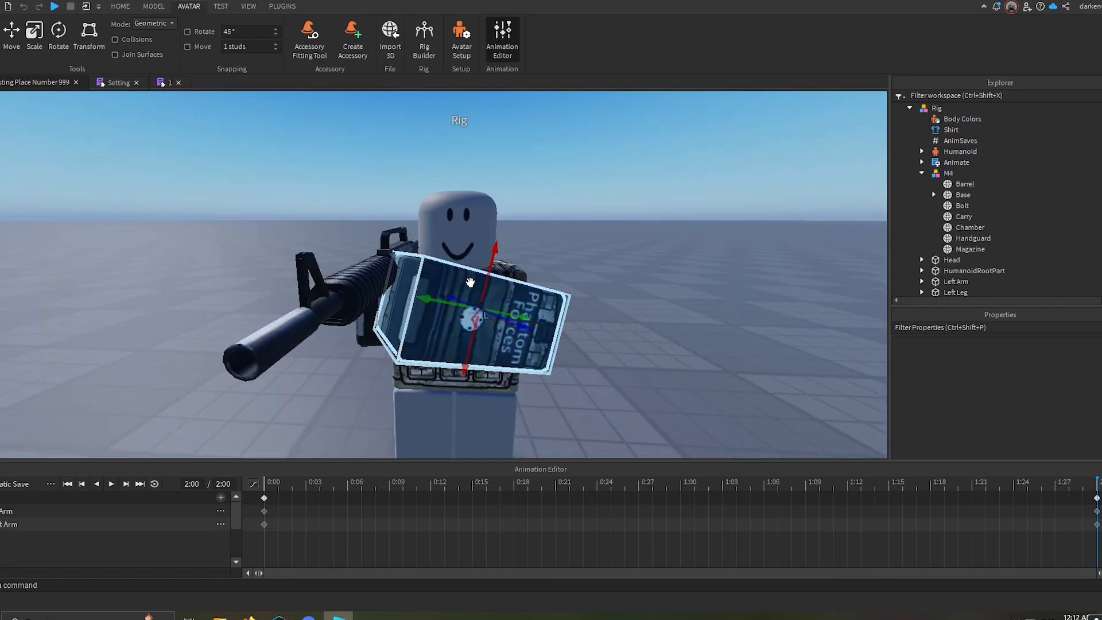
Refine the left arm's rotation and position at 2:00 so that its hand supports the M4's handguard from below.
right_click_drag(469, 282, 472, 277)
key("r")
left_click_drag(475, 276, 443, 270)
key("r")
right_click_drag(494, 290, 581, 320)
mouse_move(592, 337)
left_mouse_down()
mouse_move(584, 352)
mouse_move(596, 349)
left_mouse_up()
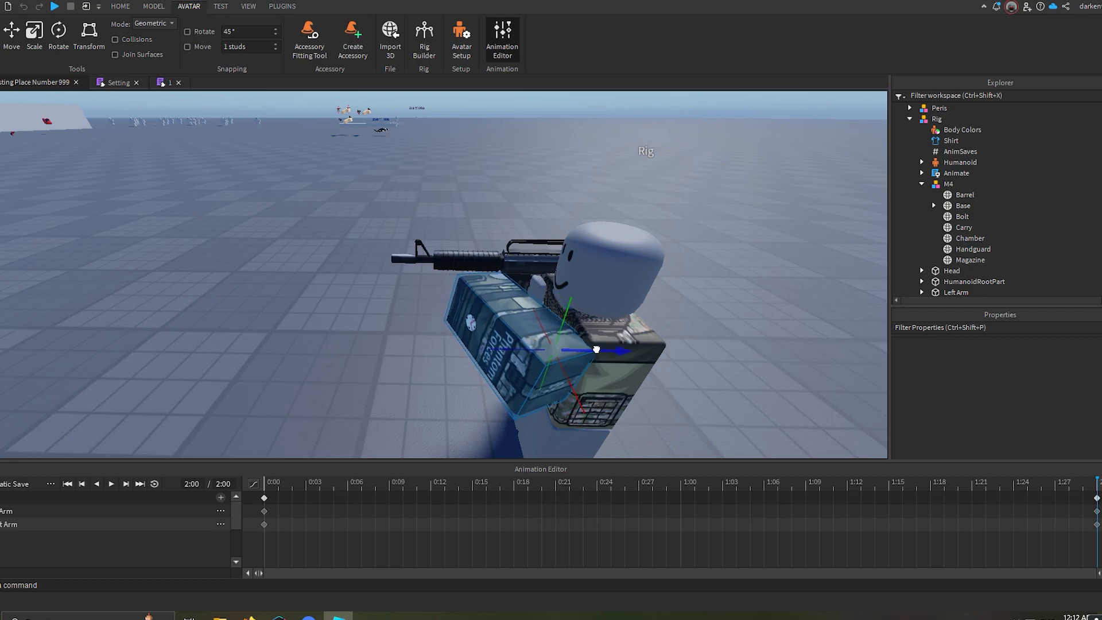
left_click_drag(579, 391, 578, 386)
right_click_drag(578, 386, 606, 367)
Move both arms together at 2:00, shifting the M4 slightly towards the head and then forward.
left_click(616, 365)
left_click(502, 331)
right_click_drag(502, 331, 500, 334)
left_click(343, 314, "ctrl")
right_click_drag(402, 321, 422, 329)
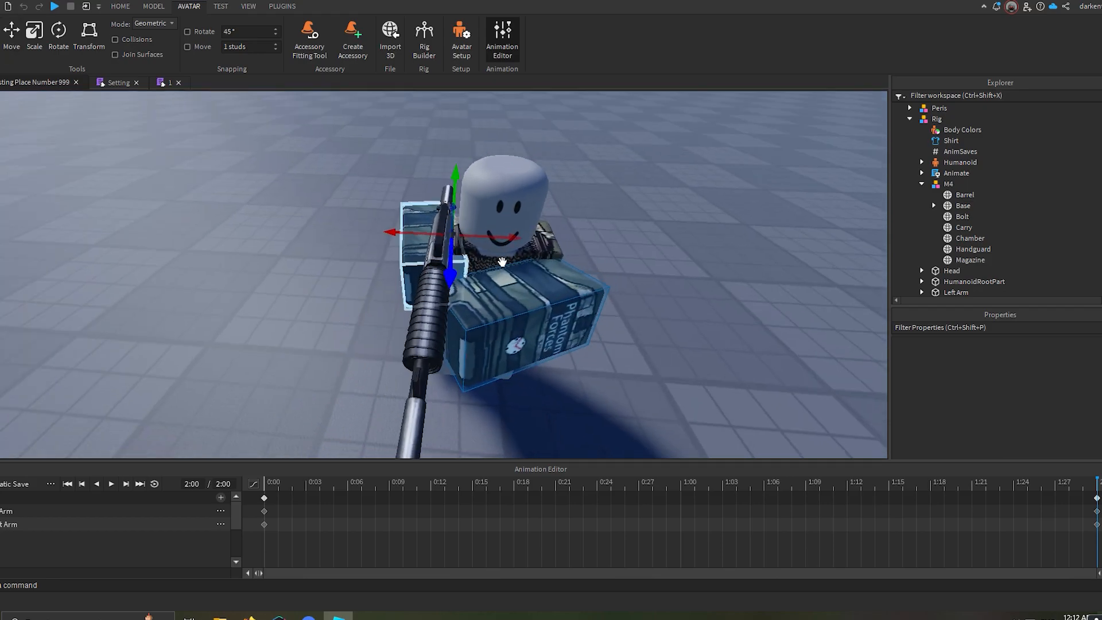
mouse_move(498, 241)
left_mouse_down()
mouse_move(521, 244)
mouse_move(502, 242)
left_mouse_up()
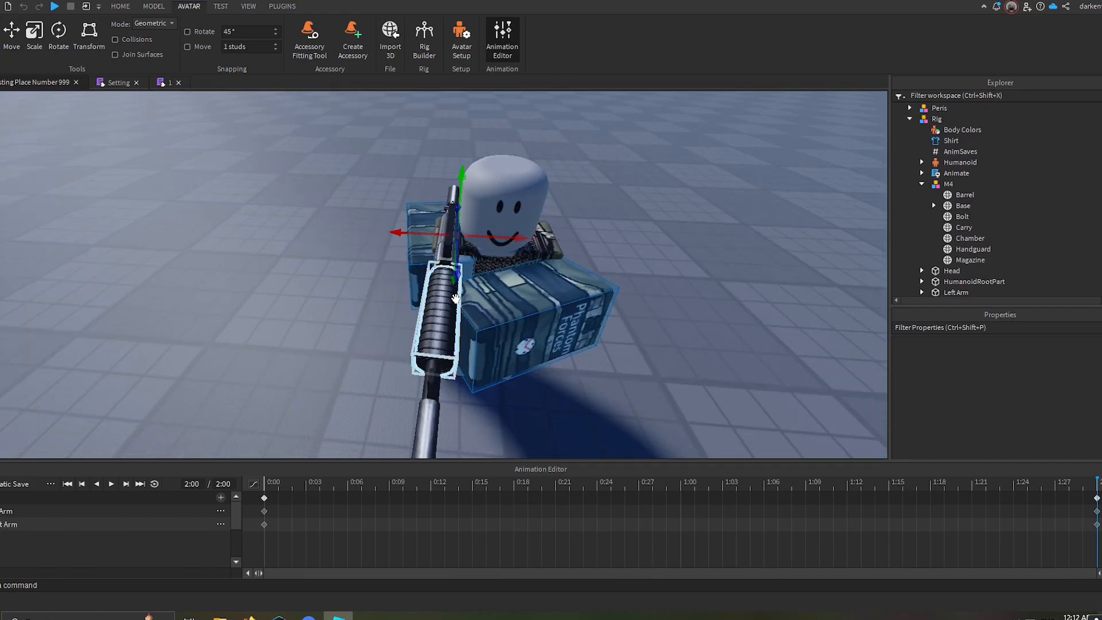
right_click_drag(457, 297, 462, 265)
left_click_drag(559, 267, 541, 272)
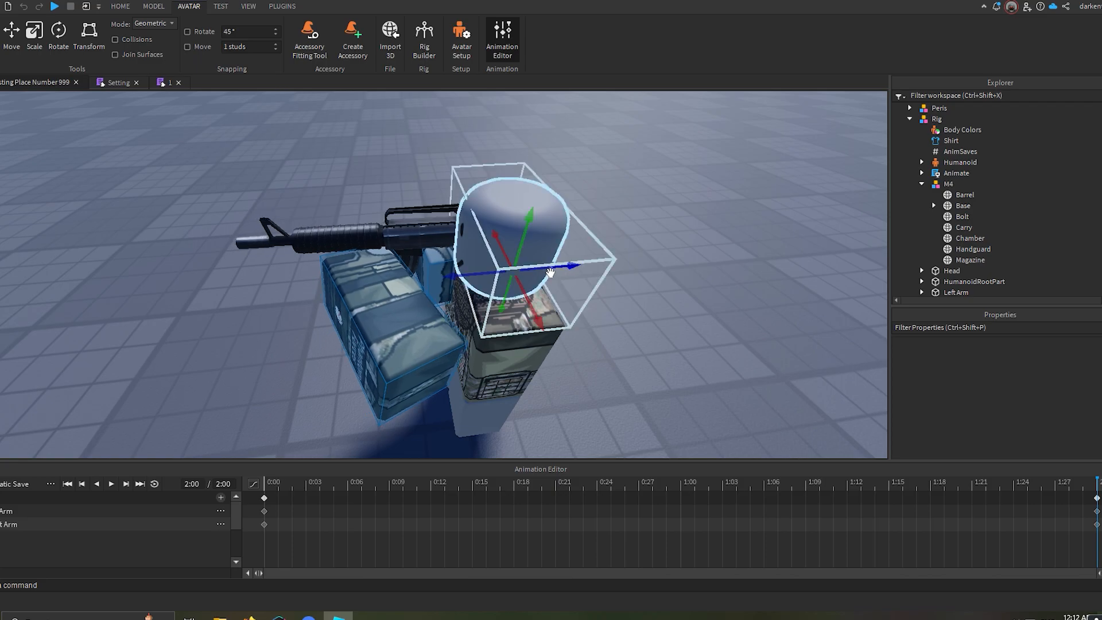
Reselect both arms and move them slightly backward at 2:00 to bring the M4 closer to the shoulder.
left_click(548, 273)
left_click(414, 333)
right_click_drag(414, 333, 418, 332)
left_click(423, 288, "ctrl")
right_click_drag(425, 289, 541, 358)
left_click_drag(591, 337, 606, 338)
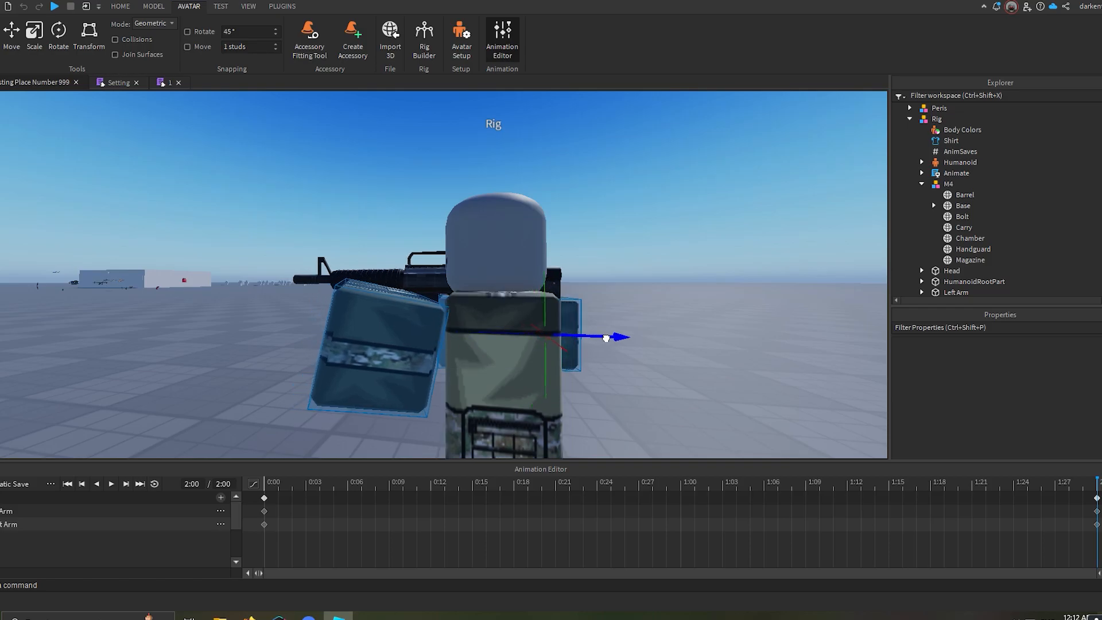
right_click_drag(608, 338, 608, 337)
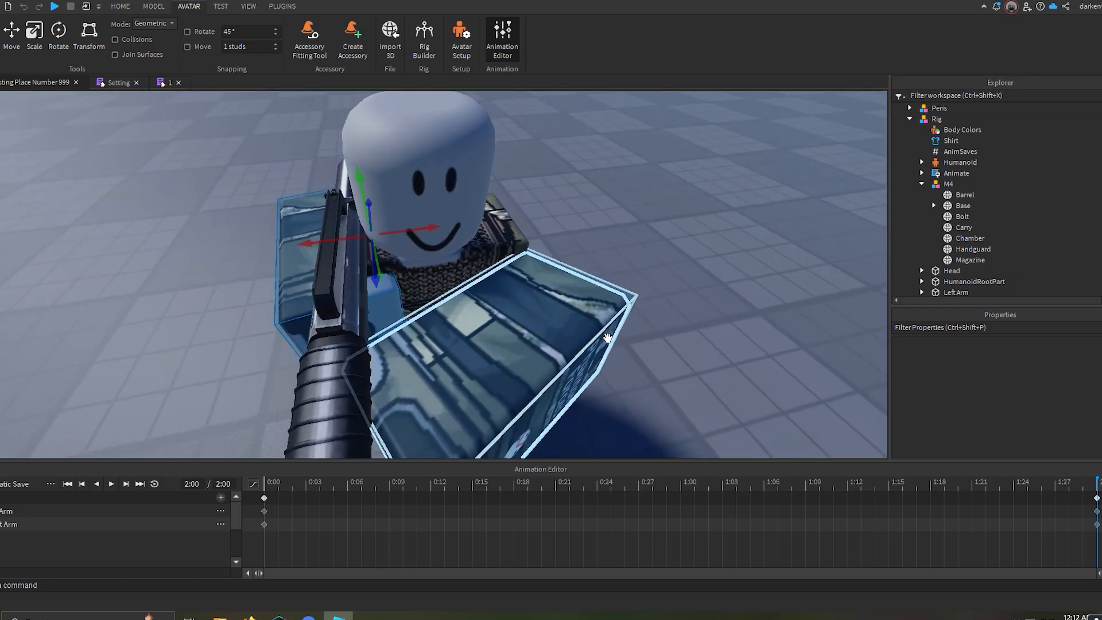
Fine-tune the placement of both arms at 2:00 so that the M4 sits against the shoulder close beside the head.
scroll(608, 338, "down", 5)
key("ctrl+4")
left_click_drag(432, 289, 438, 290)
scroll(438, 290, "up", 5)
right_click_drag(437, 291, 412, 287)
key("r")
mouse_move(415, 280)
left_mouse_down()
mouse_move(405, 303)
mouse_move(411, 291)
left_mouse_up()
right_click_drag(414, 288, 413, 287)
left_click_drag(425, 247, 408, 247)
right_click_drag(408, 248, 408, 247)
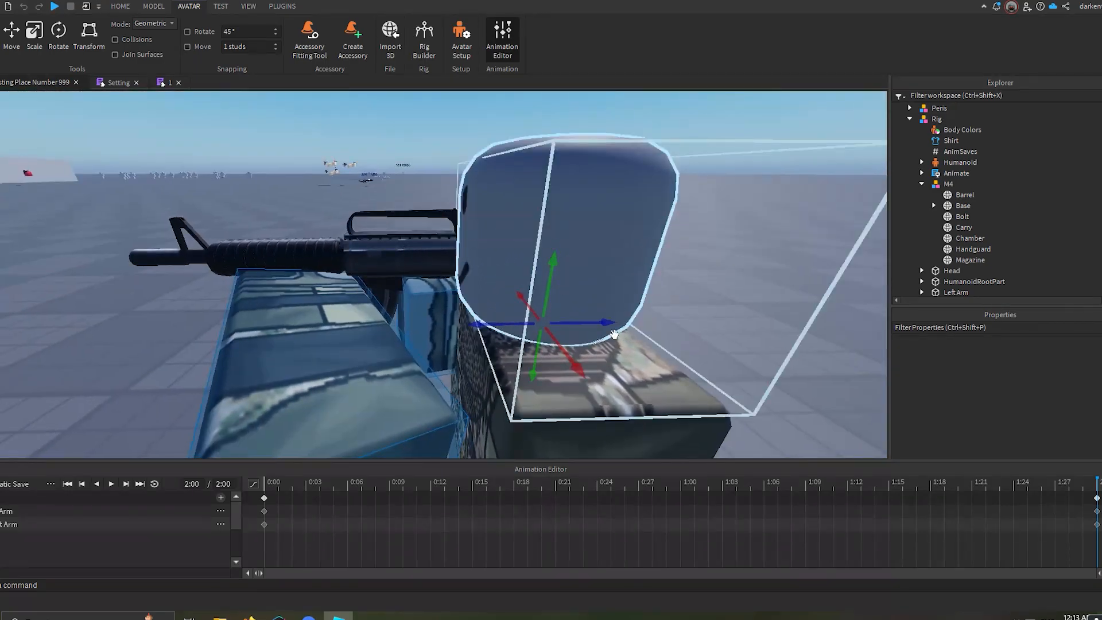
right_click_drag(596, 328, 596, 327)
left_click_drag(607, 360, 630, 362)
right_click_drag(630, 362, 630, 362)
Play the animation from 0:00 to preview the arms raising the M4.
scroll(629, 362, "down", 4)
left_click(724, 366)
right_click_drag(723, 364, 722, 364)
left_click(292, 482)
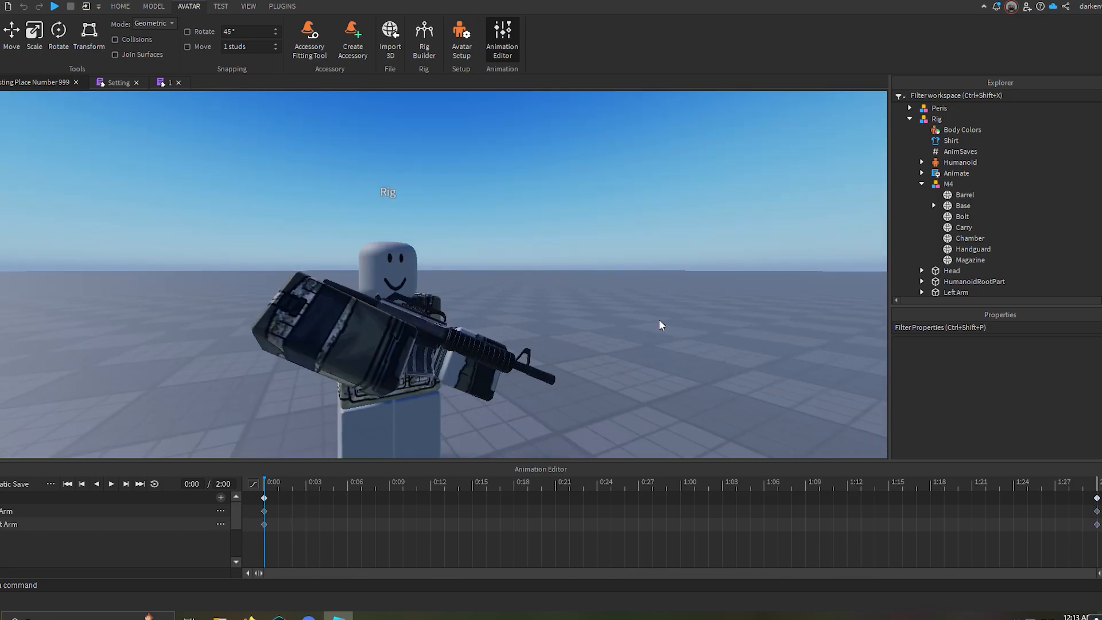
key("space")
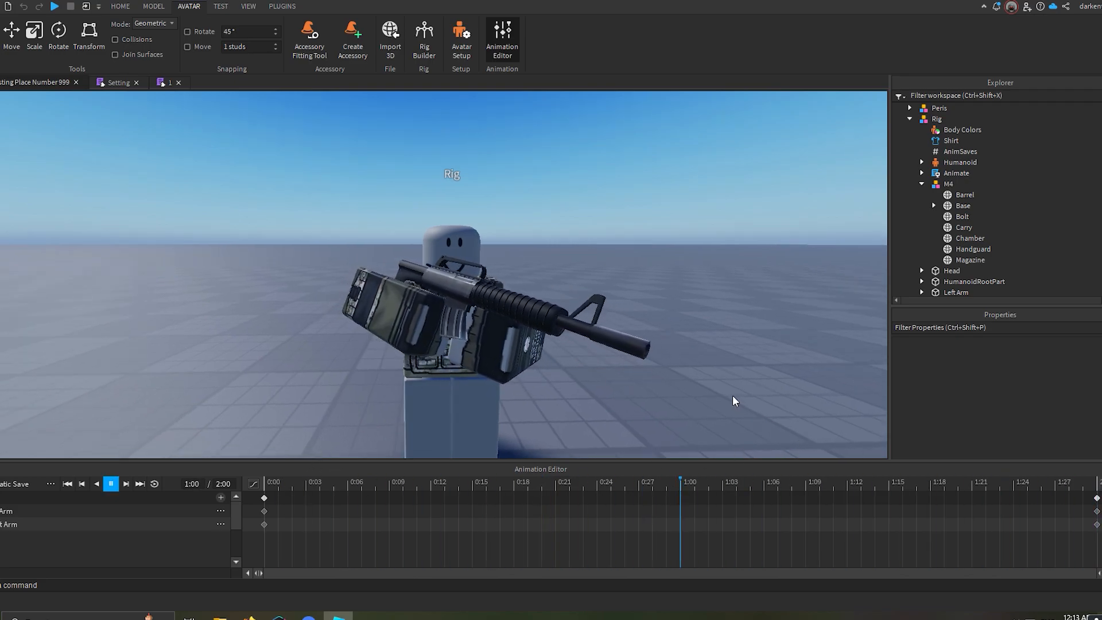
Move the 2:00 keyframes to 1:00 and set the easing style of all arm keyframes to Cubic.
left_click_drag(700, 543, 681, 520)
key("space")
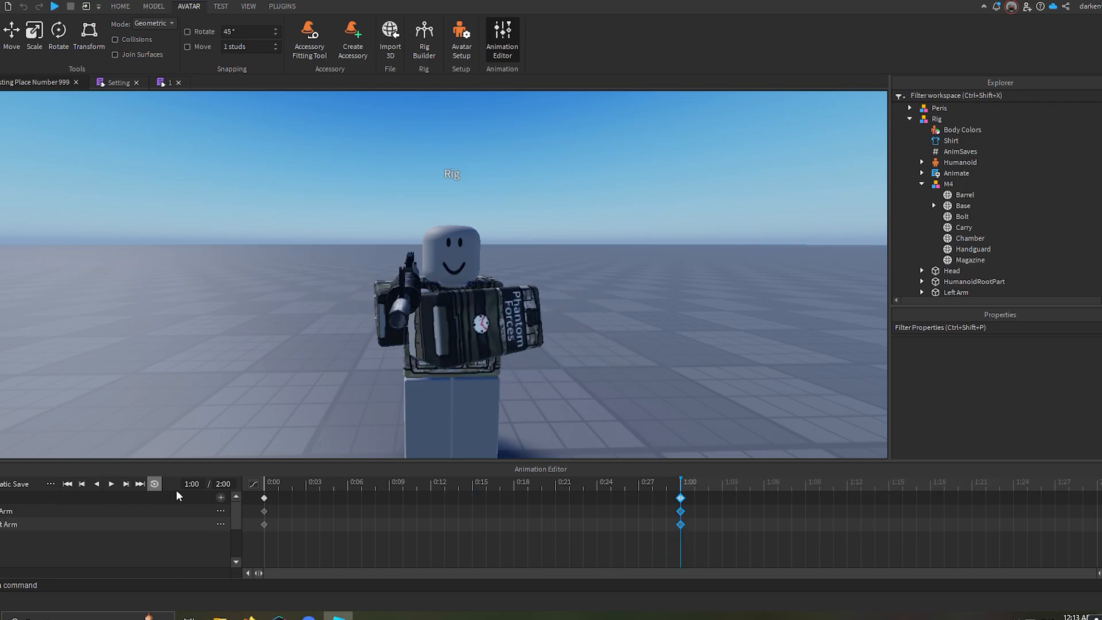
left_click_drag(728, 550, 280, 493)
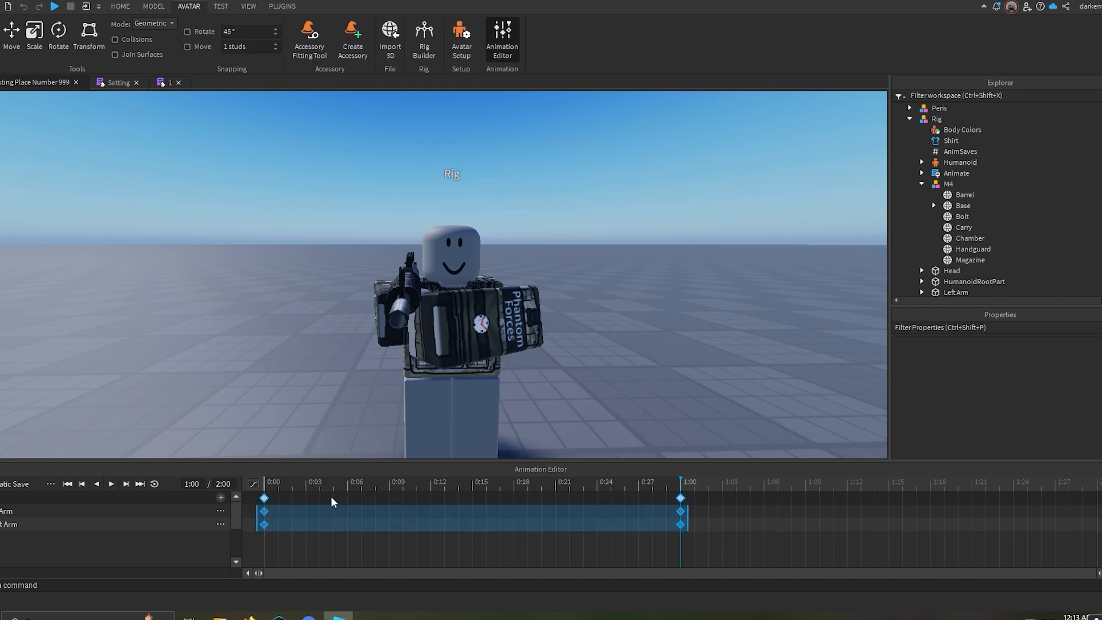
right_click(343, 517)
mouse_move(386, 477)
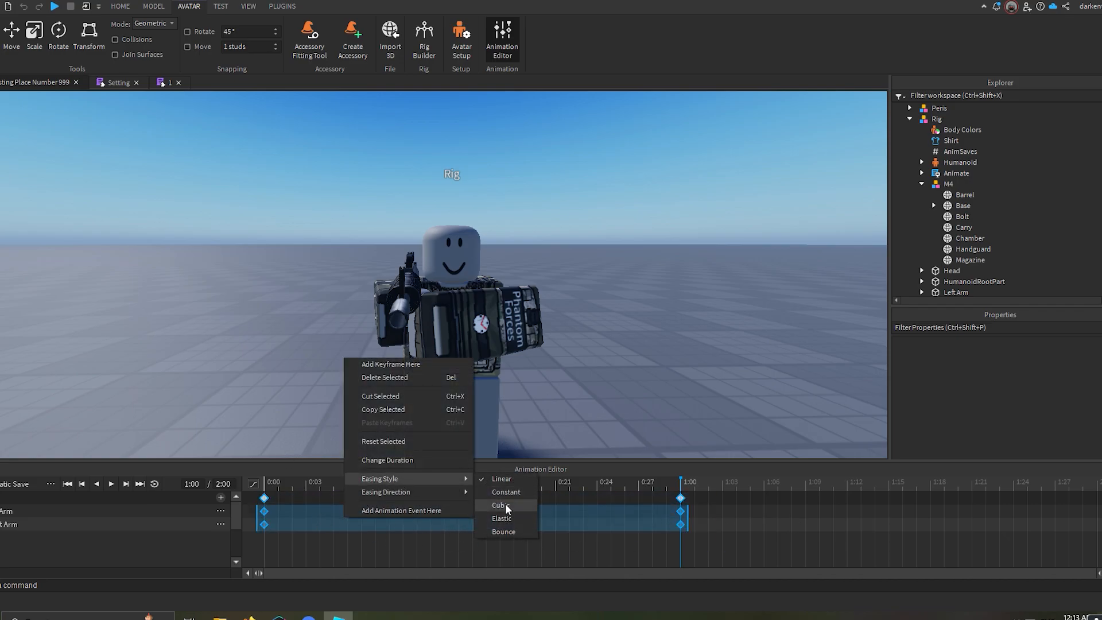
left_click(520, 510)
key("space")
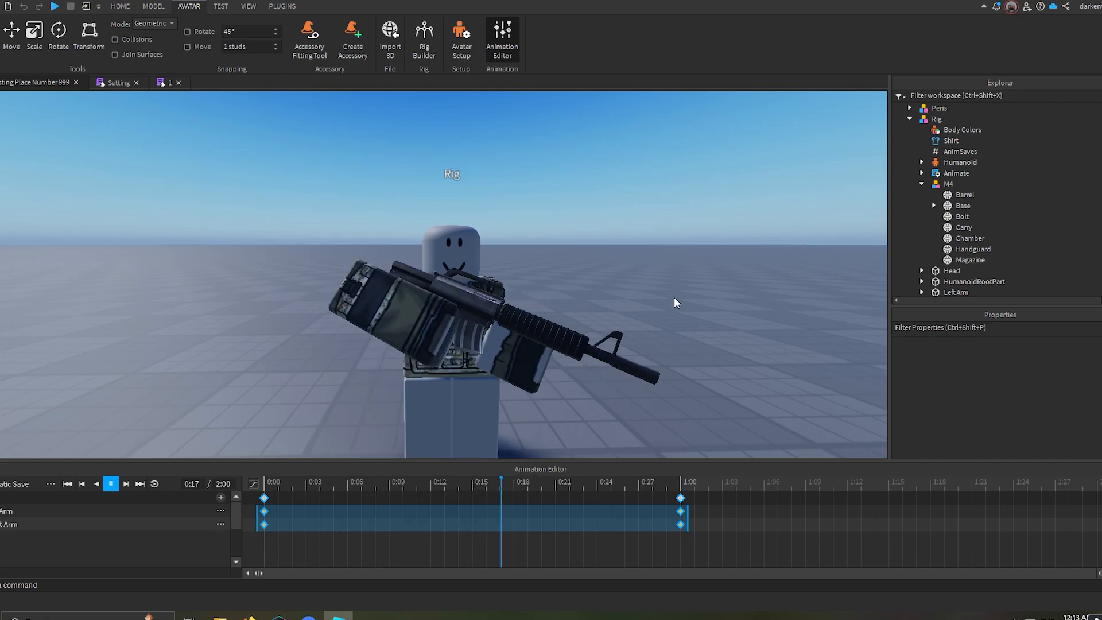
right_click(328, 519)
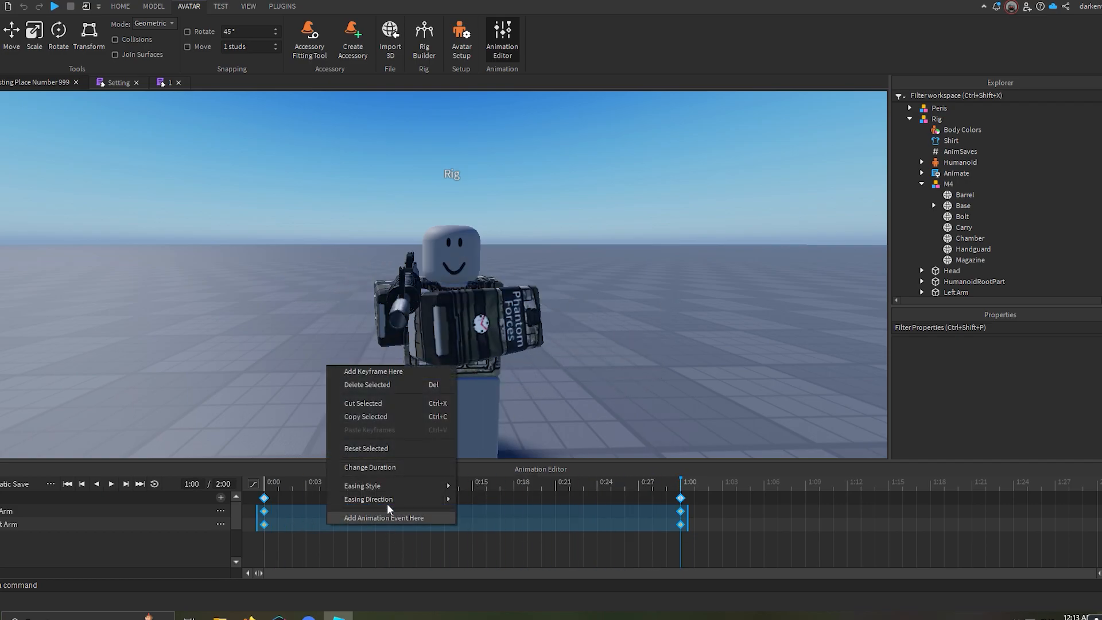
left_click(681, 524)
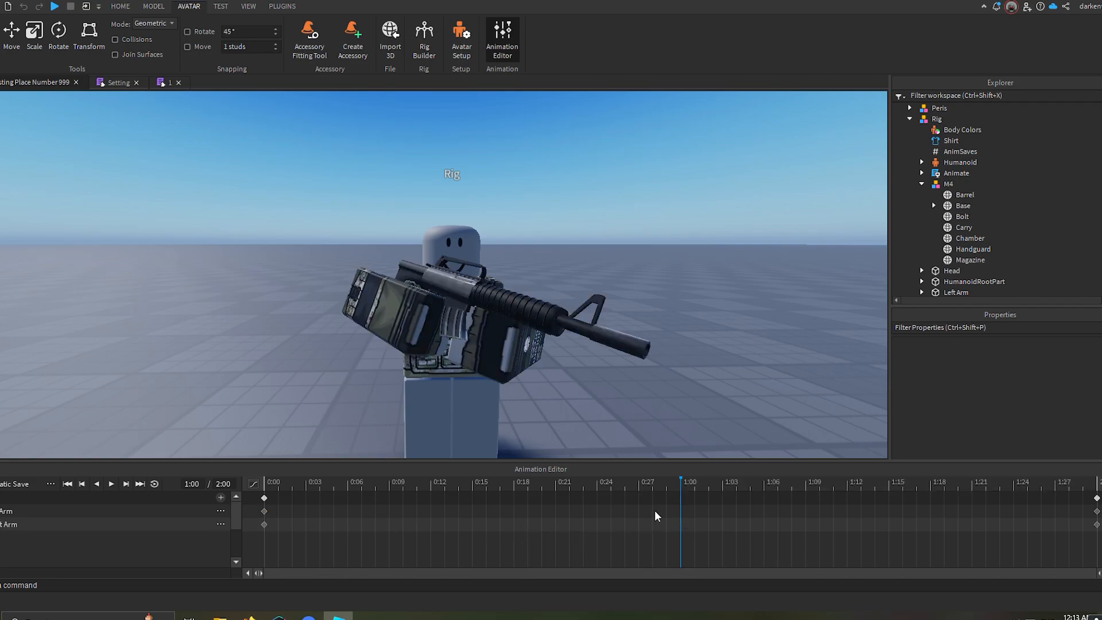
Move the end keyframes from 2:00 to 1:00, set the easing direction of all arm keyframes to InOut, and play the result.
left_click_drag(1097, 502, 681, 498)
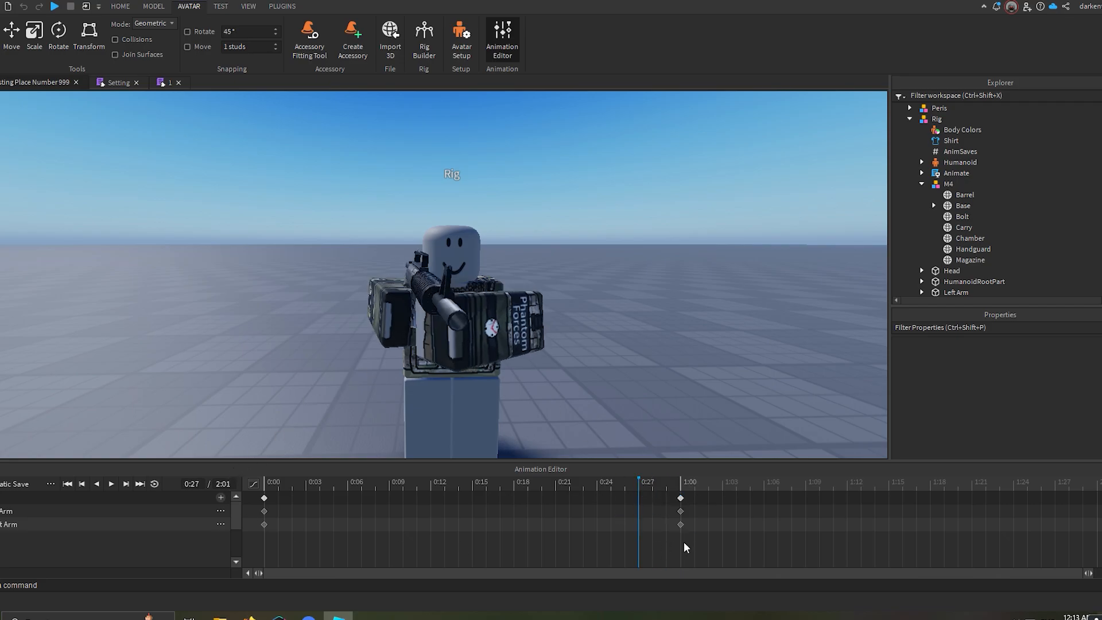
left_click_drag(688, 548, 275, 520)
right_click(281, 517)
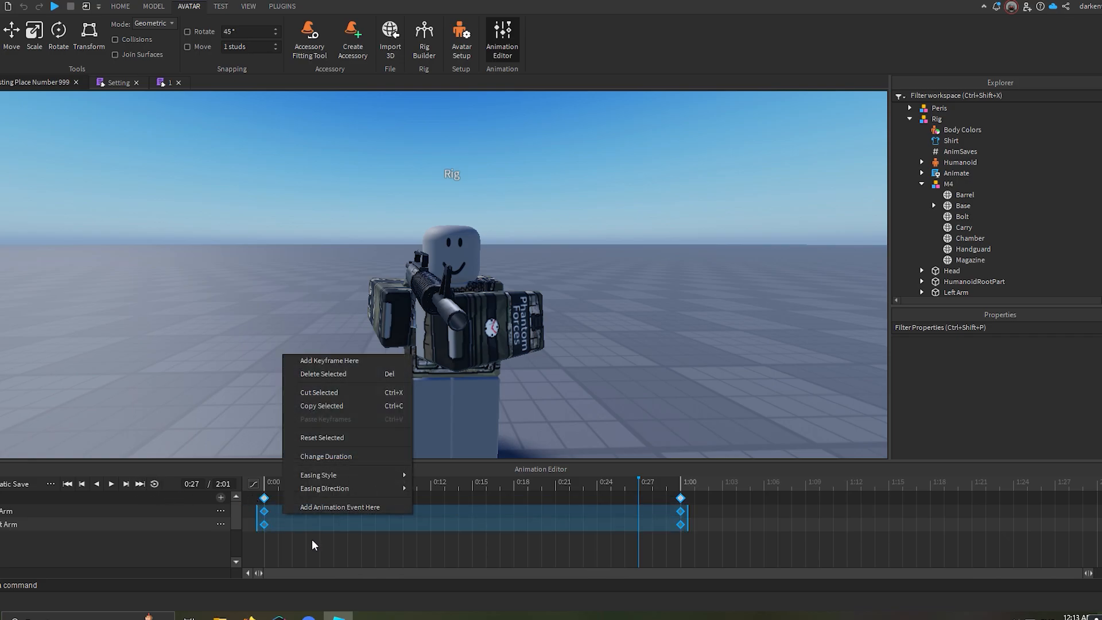
mouse_move(348, 488)
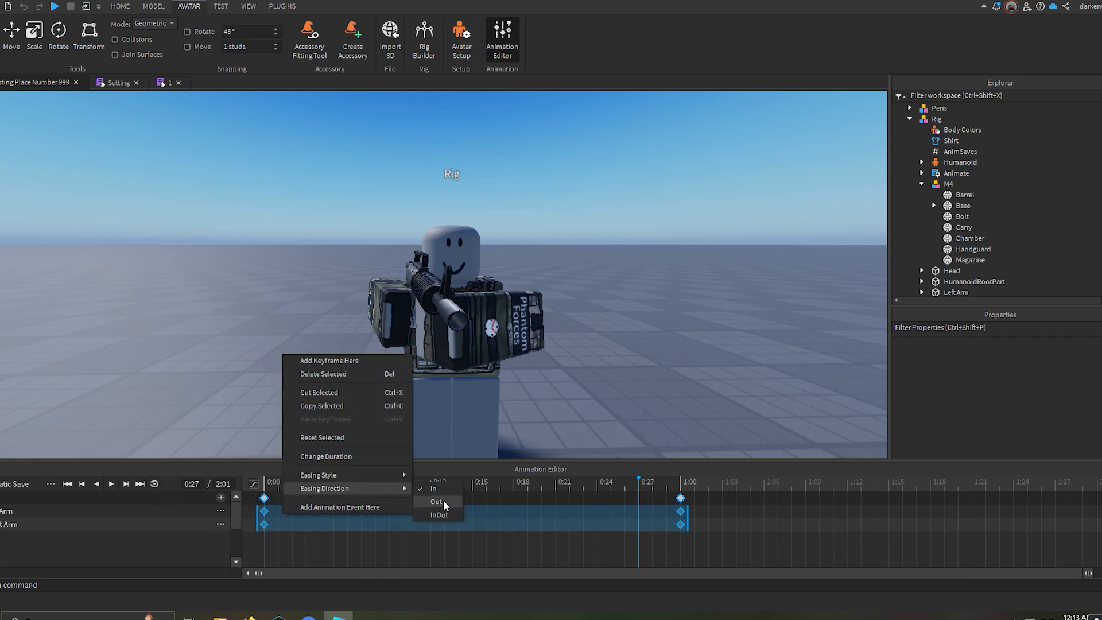
left_click(437, 515)
key("space")
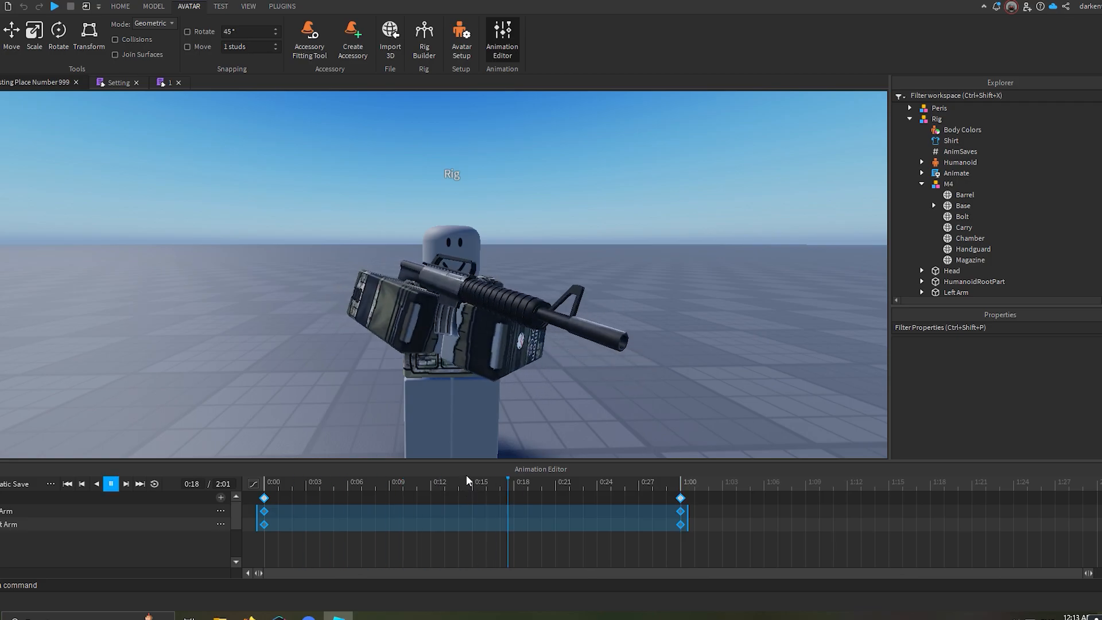
Set the animation's priority to Action4.
left_click(51, 484)
mouse_move(110, 588)
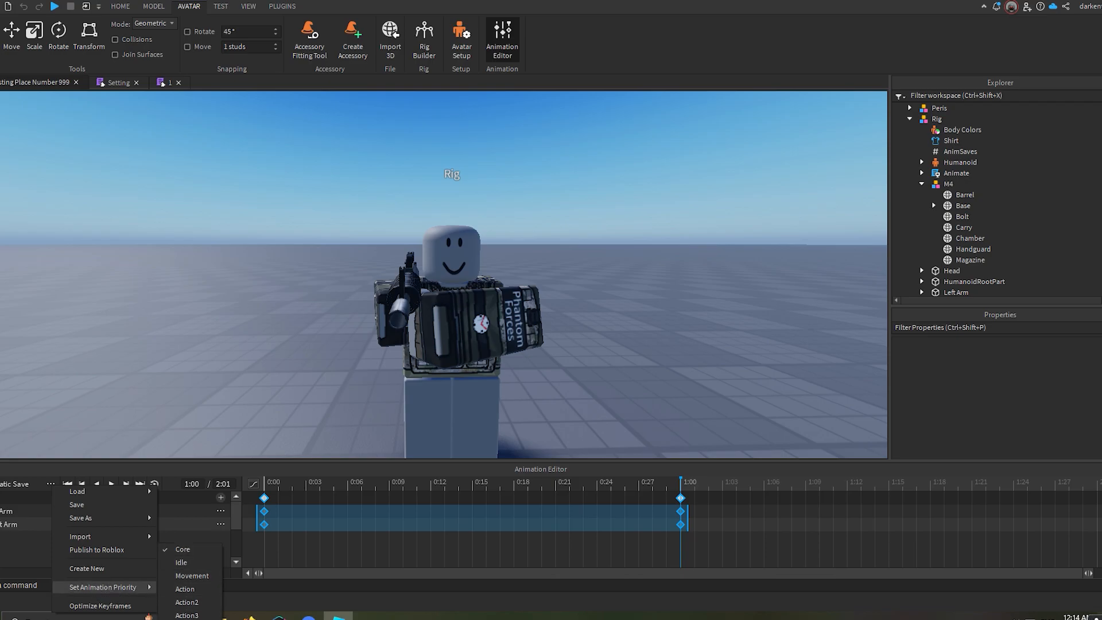
left_click(189, 590)
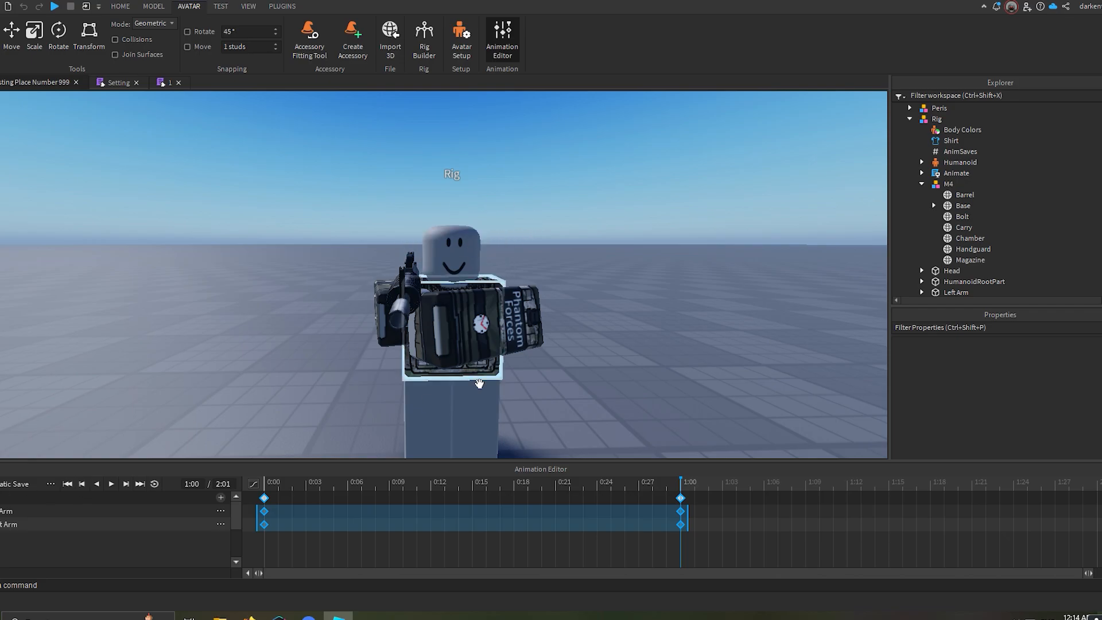
Publish the animation to Roblox under the title "m4 equip" with Me as creator, and copy its asset ID.
left_click(52, 485)
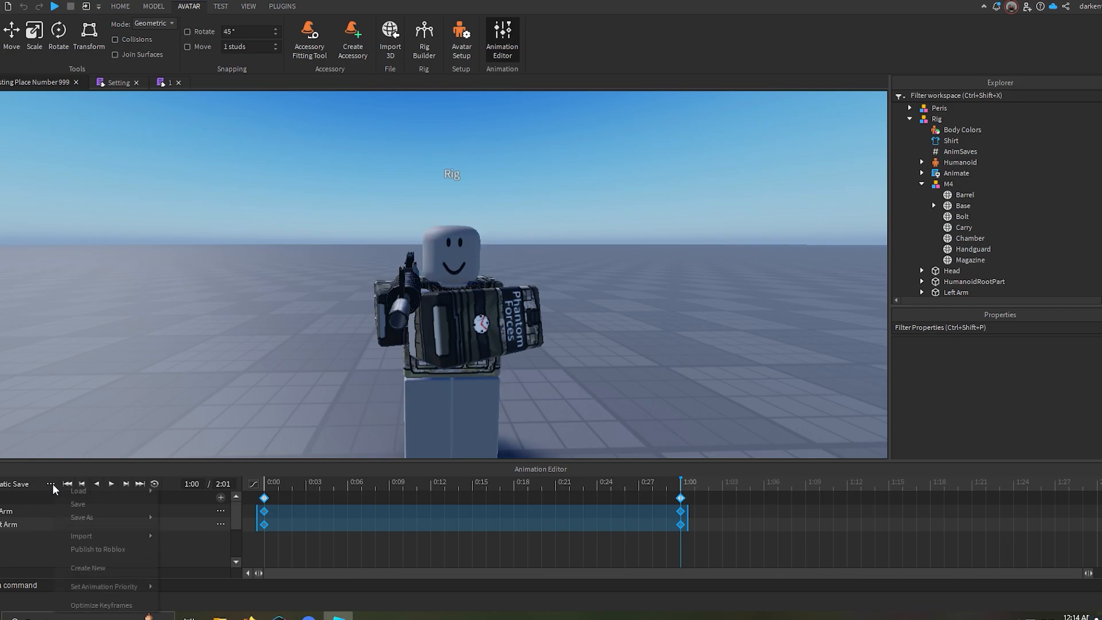
left_click(90, 550)
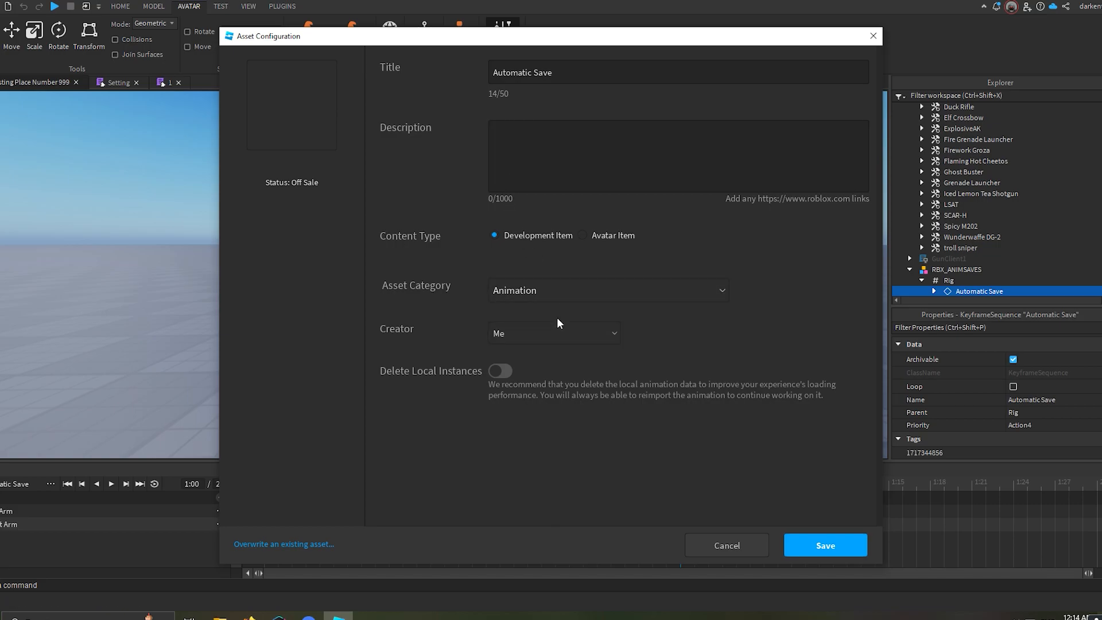
left_click(569, 336)
left_click(566, 337)
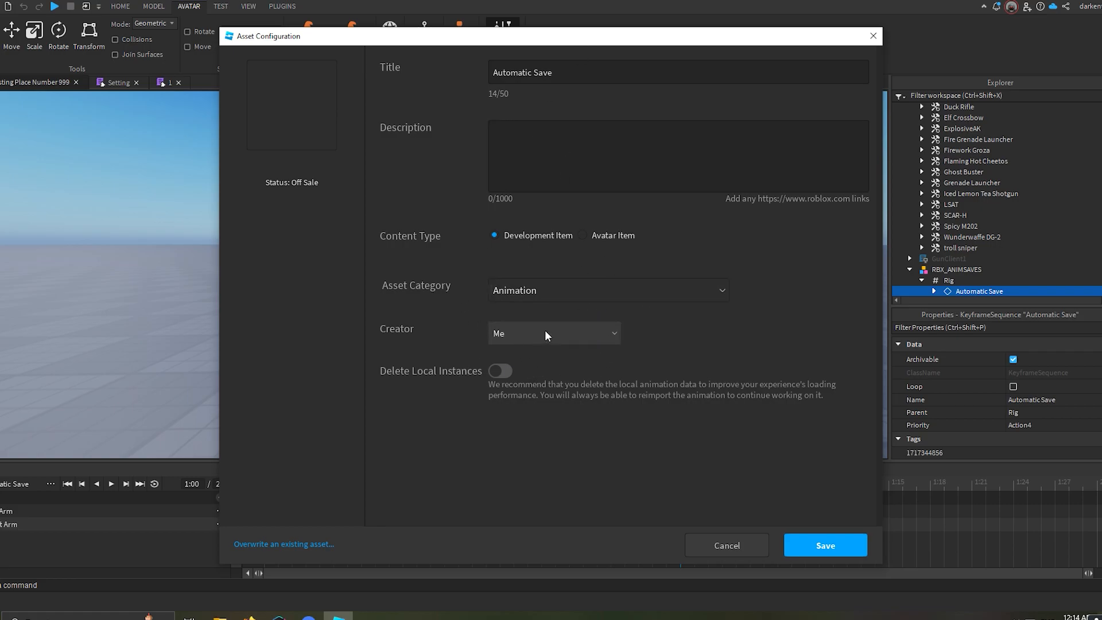
left_click(631, 72)
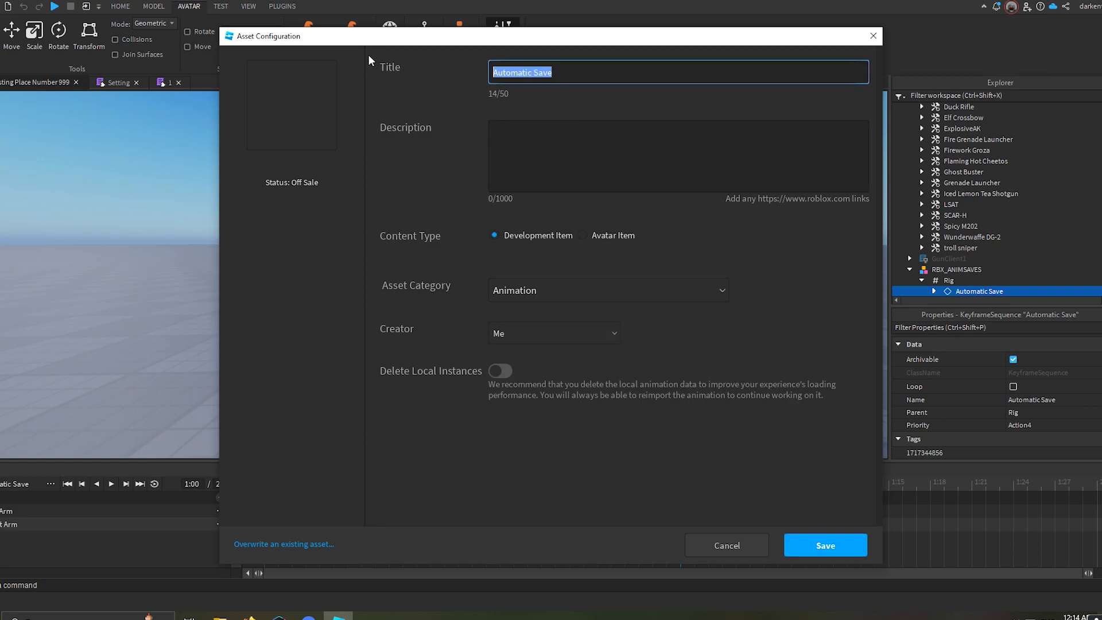
type("m4 equip")
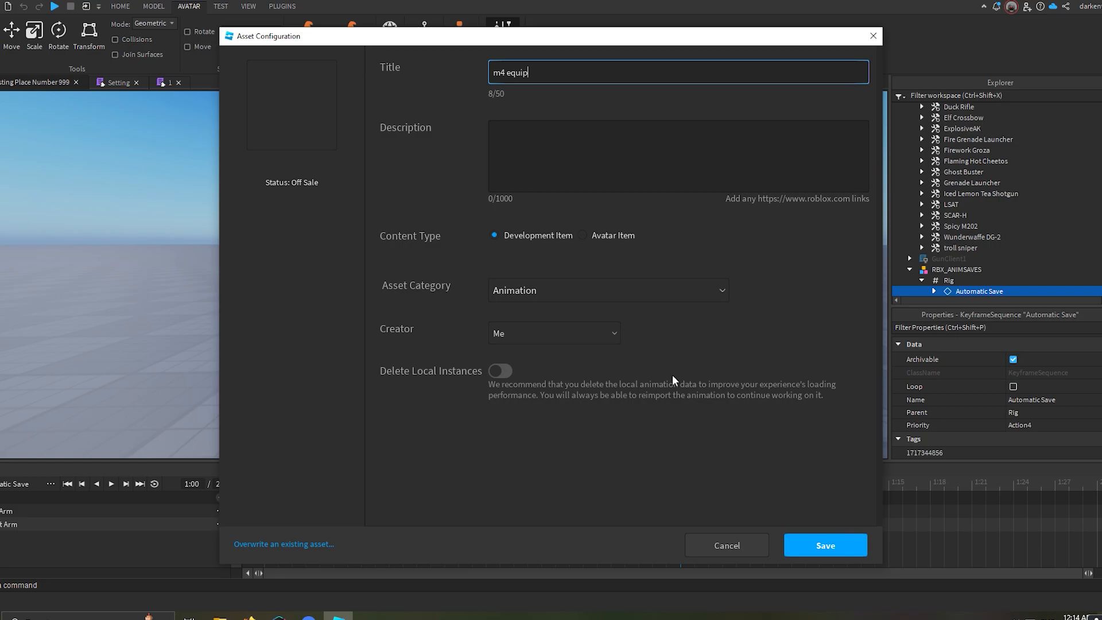
left_click(828, 539)
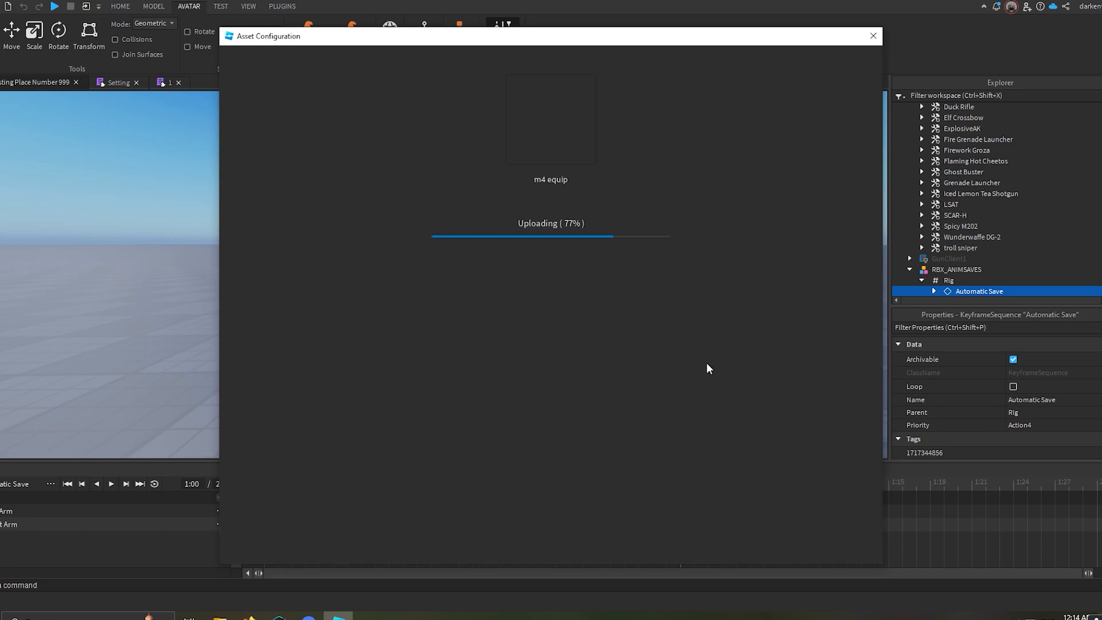
left_click(580, 198)
left_click(563, 521)
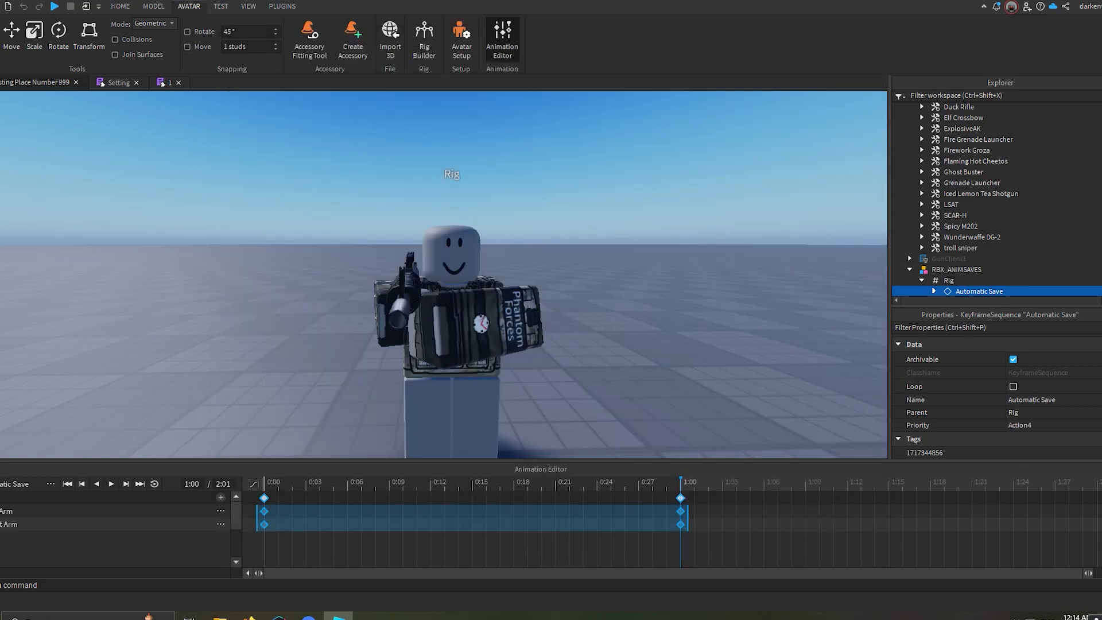
Close the Animation Editor and open module script 1 inside the Setting of the StarterPack's M4.
left_click(1101, 469)
scroll(971, 230, "down", 2)
left_click(909, 297)
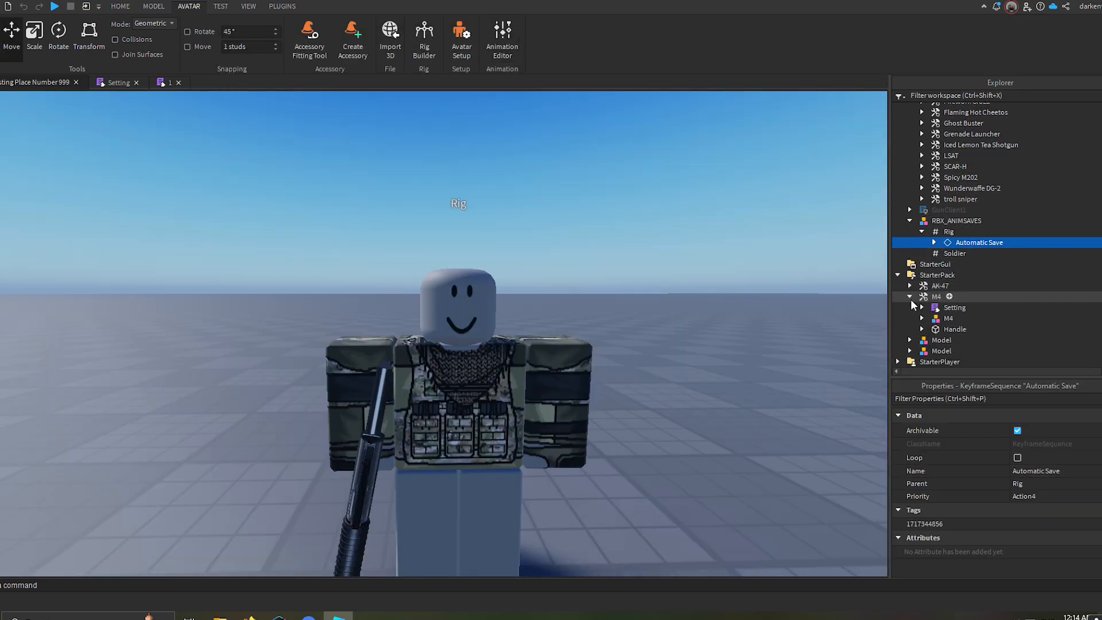
double_click(922, 308)
left_click(922, 308)
double_click(958, 318)
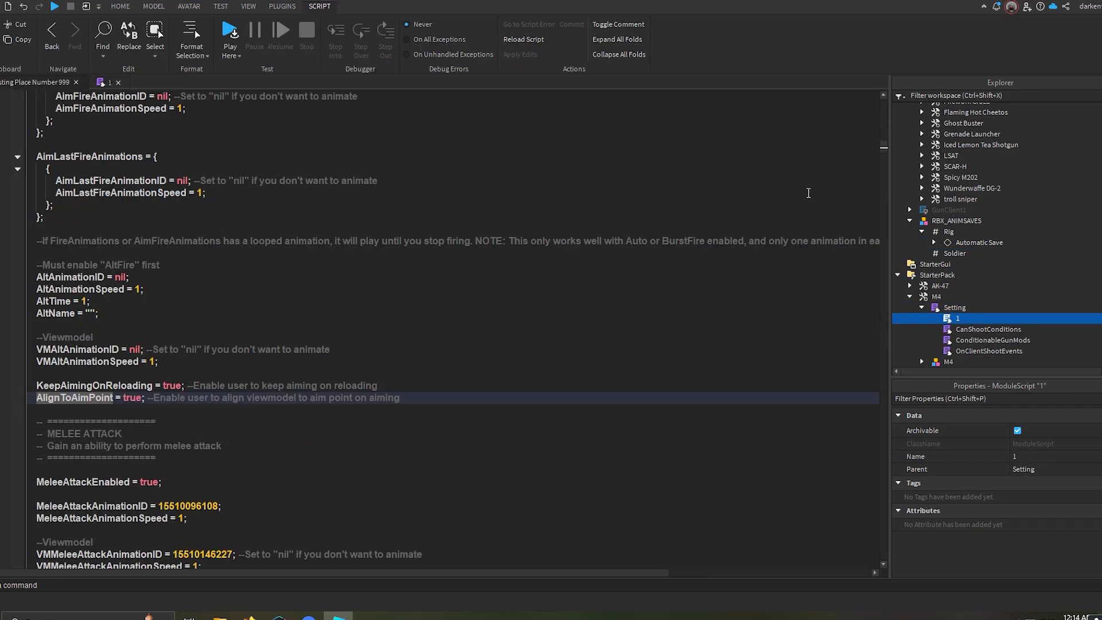
Look through the gun settings script for the character, viewmodel, aim, alt-fire and melee animation ID entries.
scroll(451, 278, "up", 15)
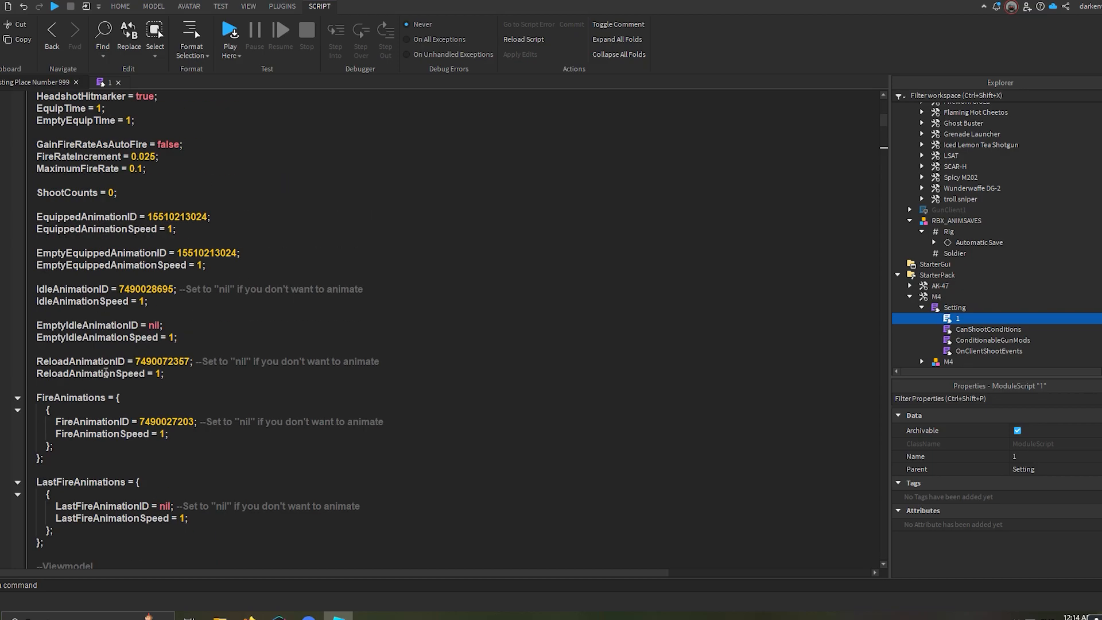
scroll(102, 232, "up", 3)
scroll(109, 325, "down", 9)
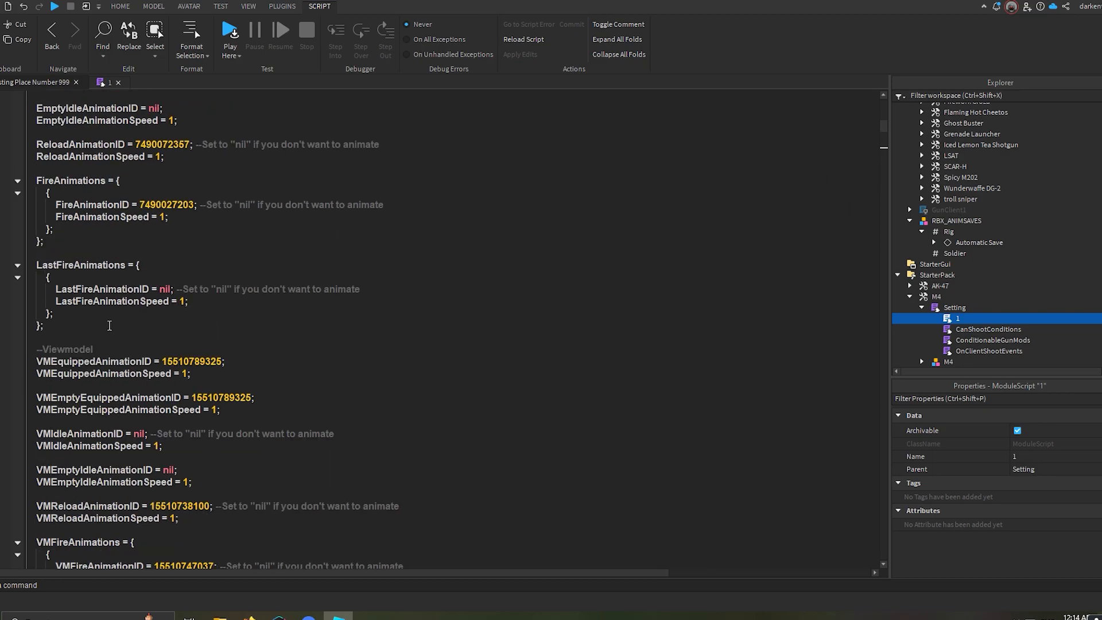
scroll(95, 214, "up", 3)
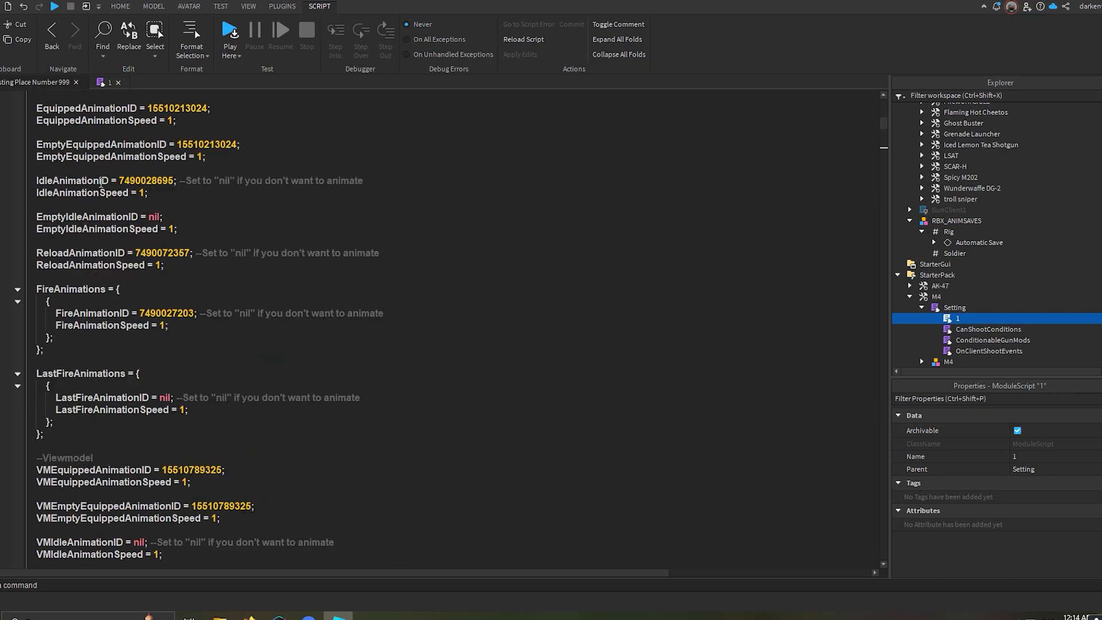
scroll(111, 218, "up", 3)
scroll(113, 189, "down", 14)
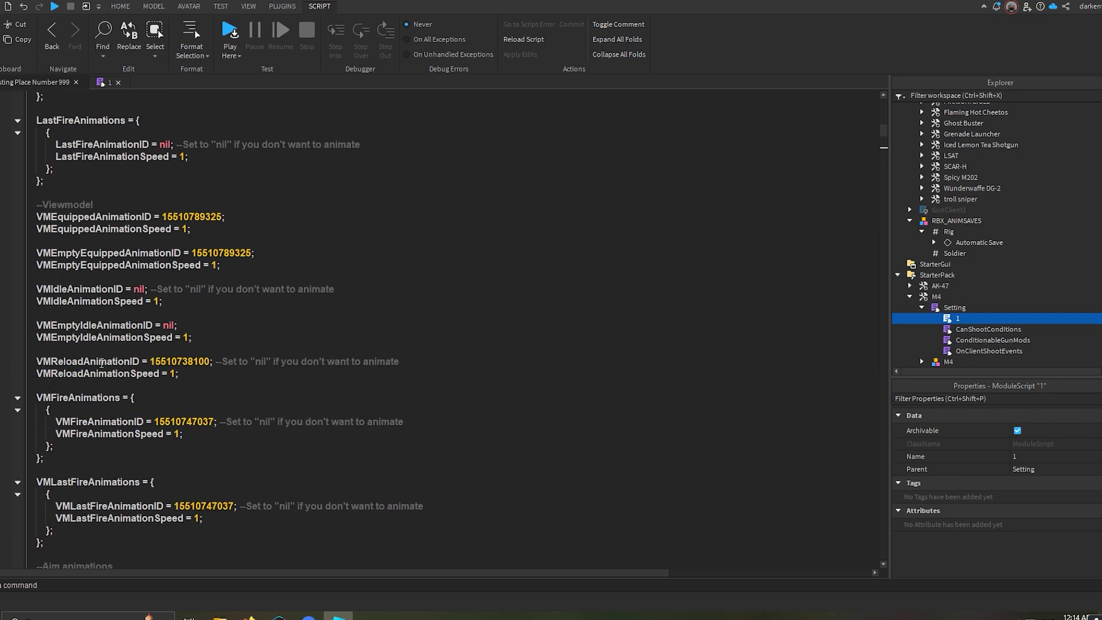
scroll(111, 384, "down", 17)
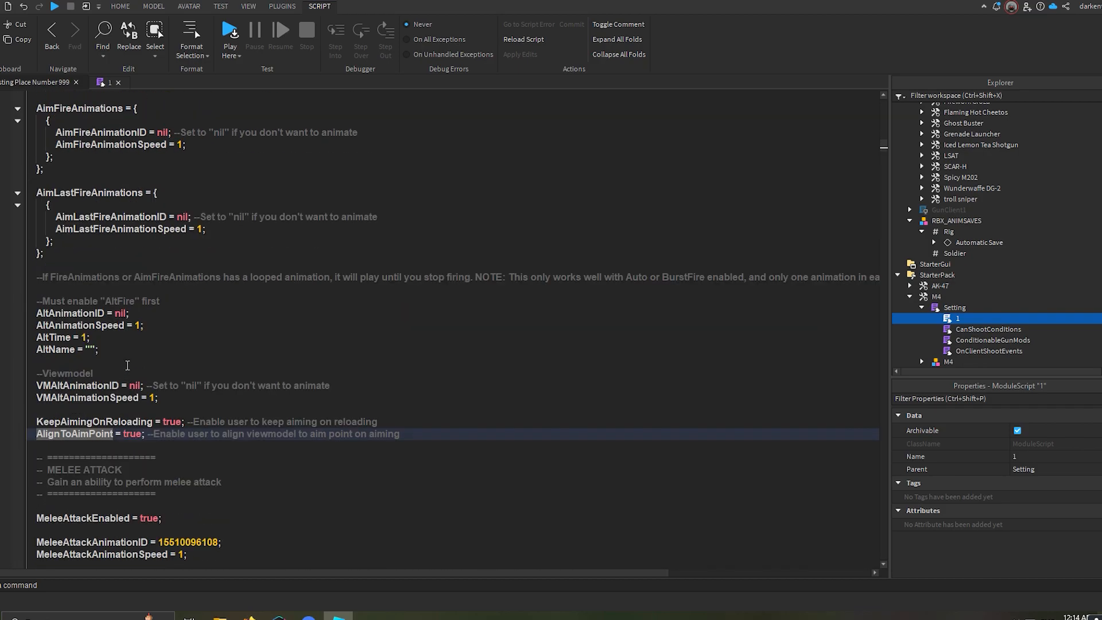
scroll(86, 321, "down", 7)
scroll(128, 319, "up", 20)
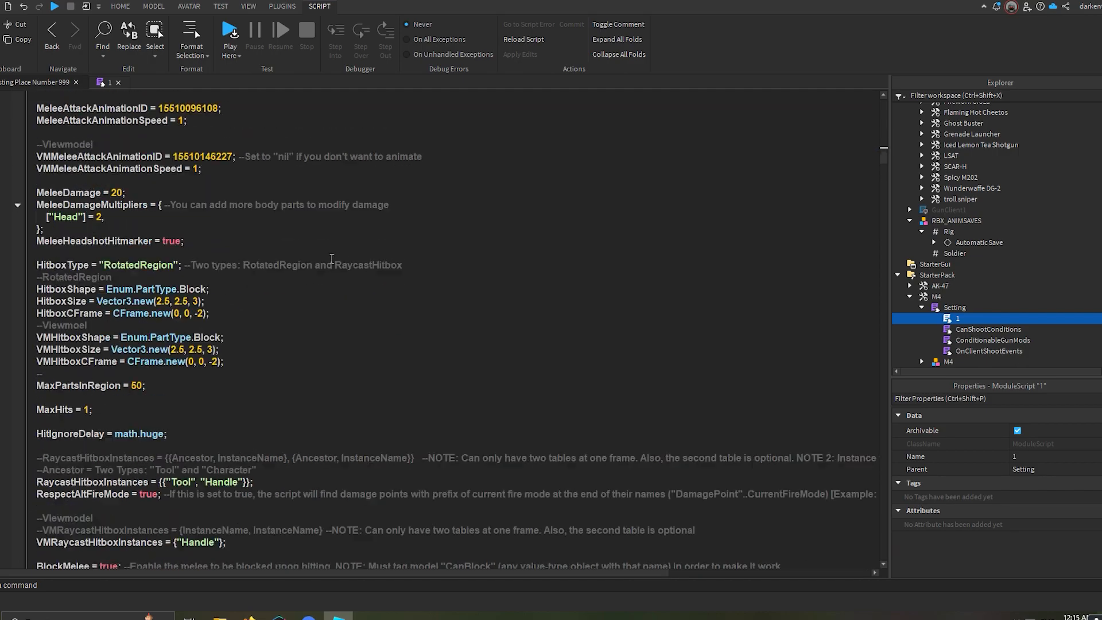
scroll(275, 245, "up", 15)
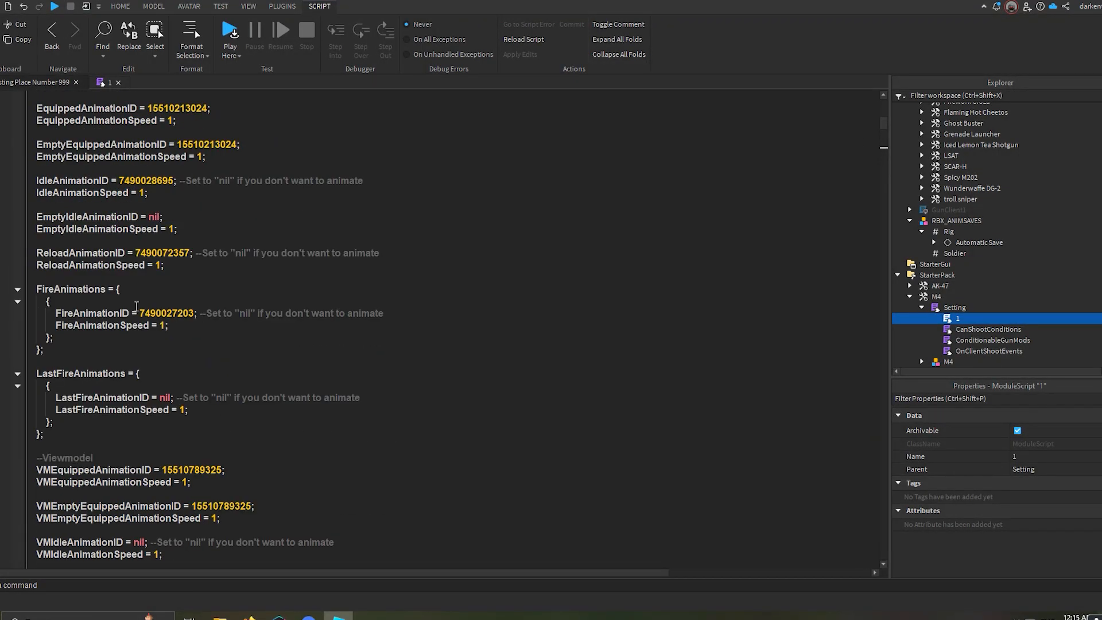
scroll(104, 318, "up", 3)
scroll(106, 321, "down", 1)
double_click(64, 360)
double_click(185, 362)
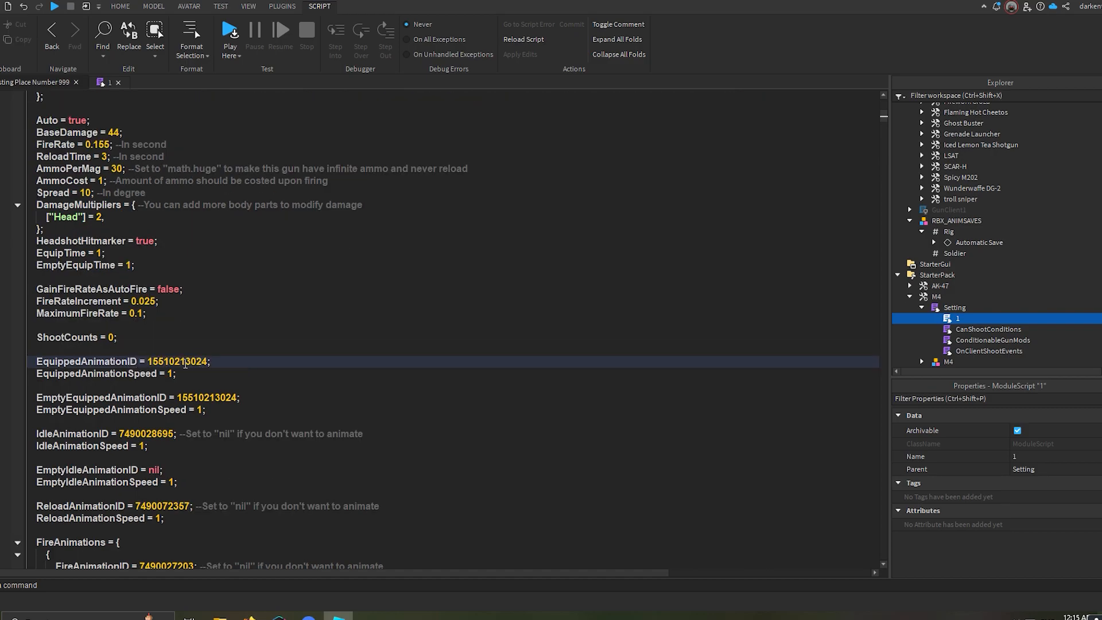
key("ctrl+v")
left_click_drag(37, 398, 114, 398)
double_click(207, 398)
key("ctrl+v")
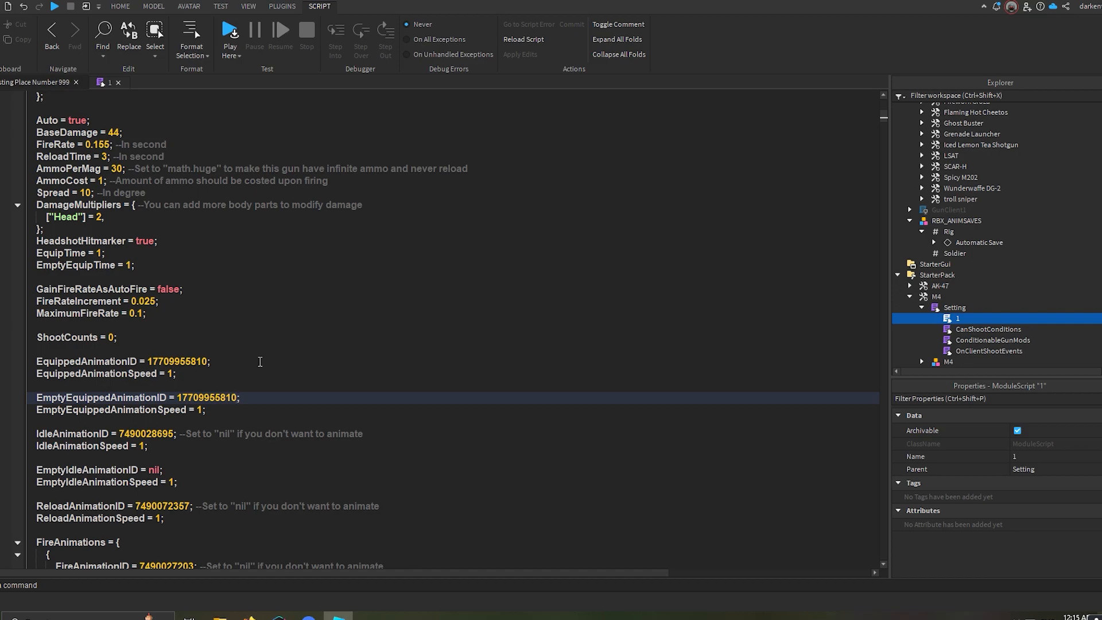
left_click_drag(86, 362, 205, 390)
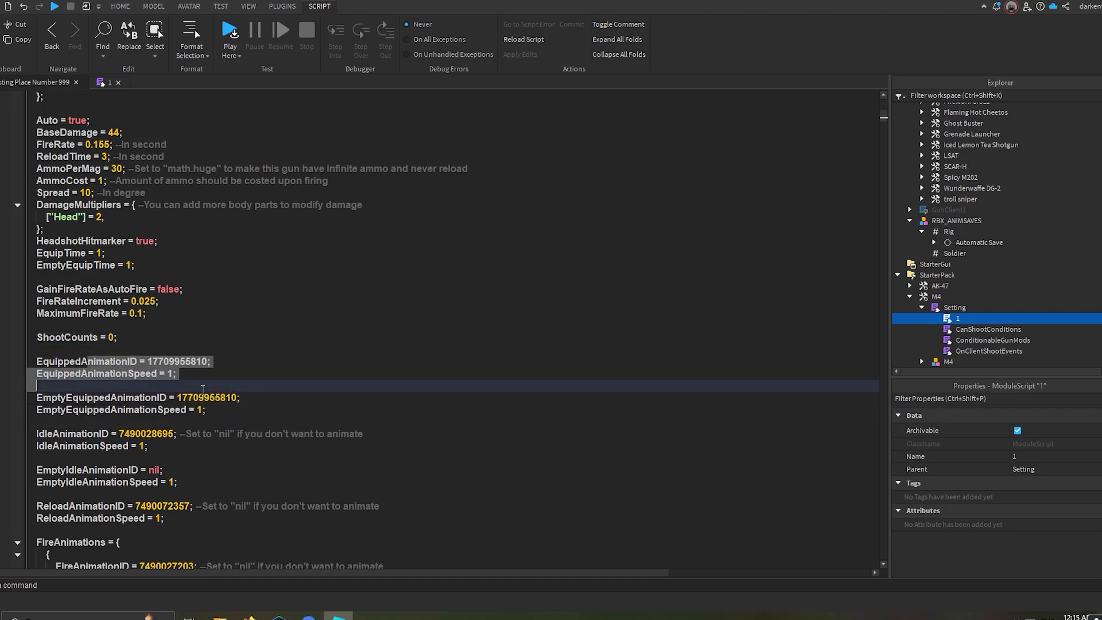
left_click(216, 391)
left_click(176, 354)
left_click(180, 362)
double_click(181, 362)
type("nil")
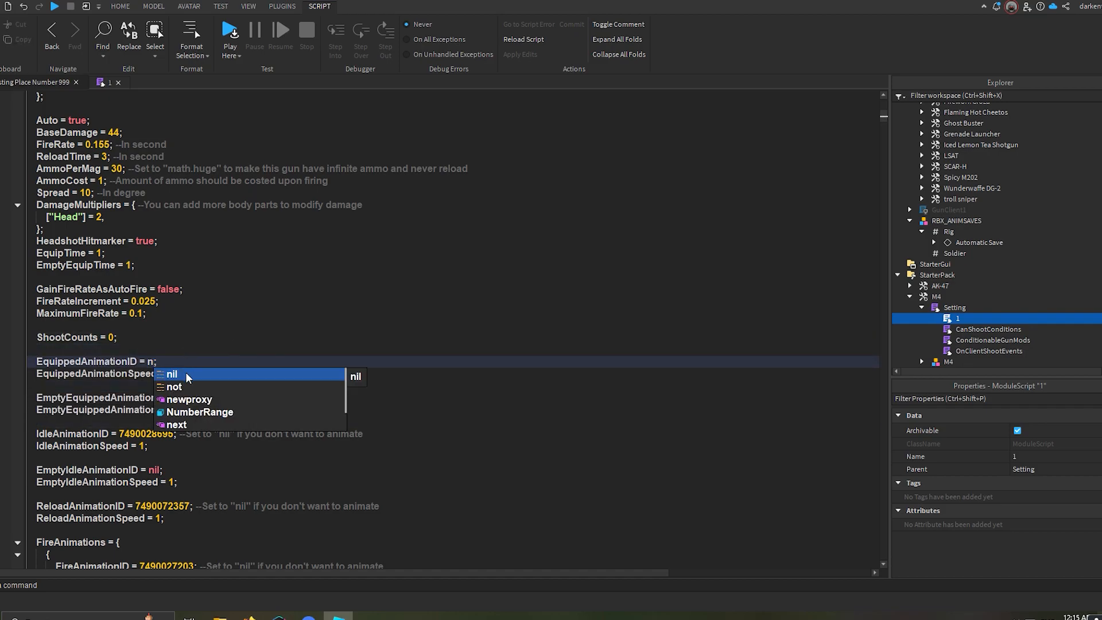
key("ctrl+z")
left_click(383, 341)
left_click_drag(145, 353, 197, 382)
left_click(210, 410)
left_click_drag(204, 434, 81, 434)
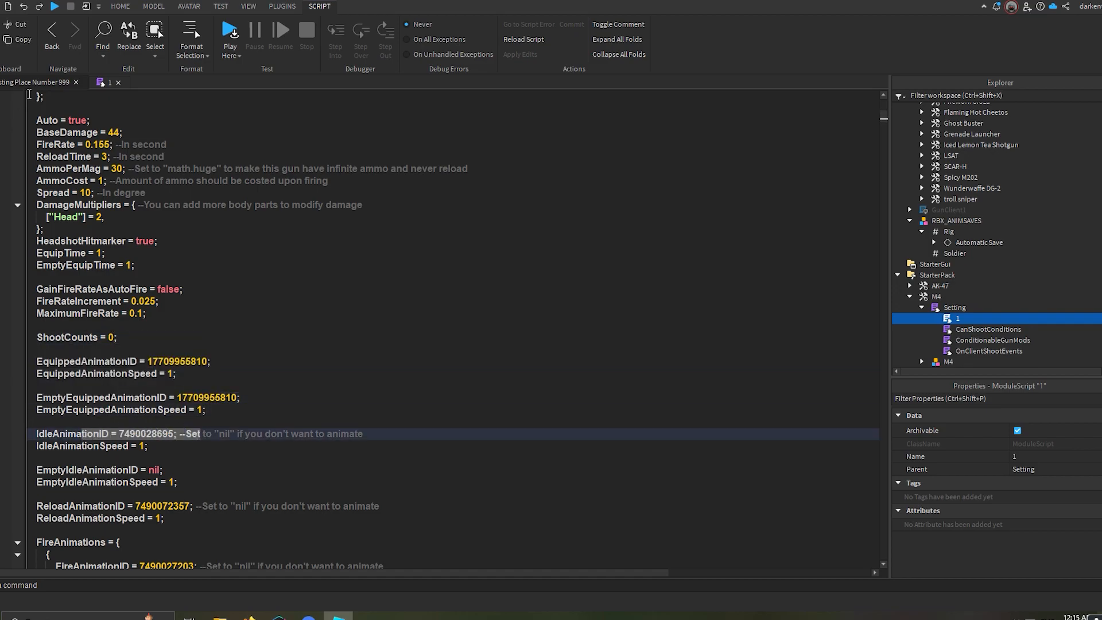
Return to the place view, reopen the Animation Editor and move the arms' end-pose keyframes from 1:00 to 0:00.
left_click(34, 83)
left_click(502, 39)
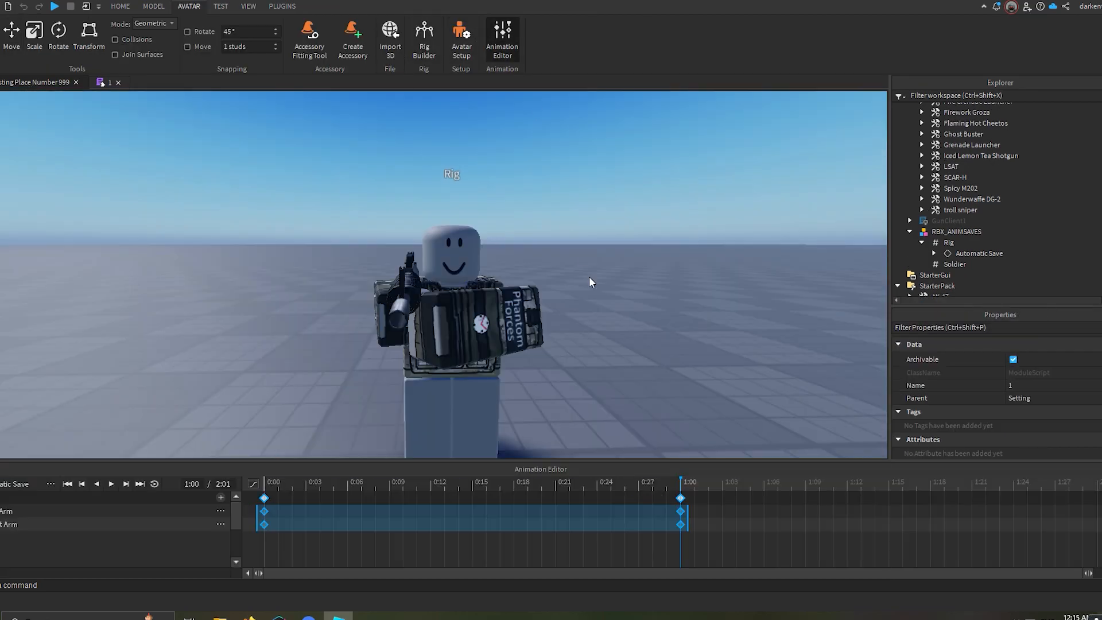
left_click(653, 509)
left_click_drag(681, 498, 257, 511)
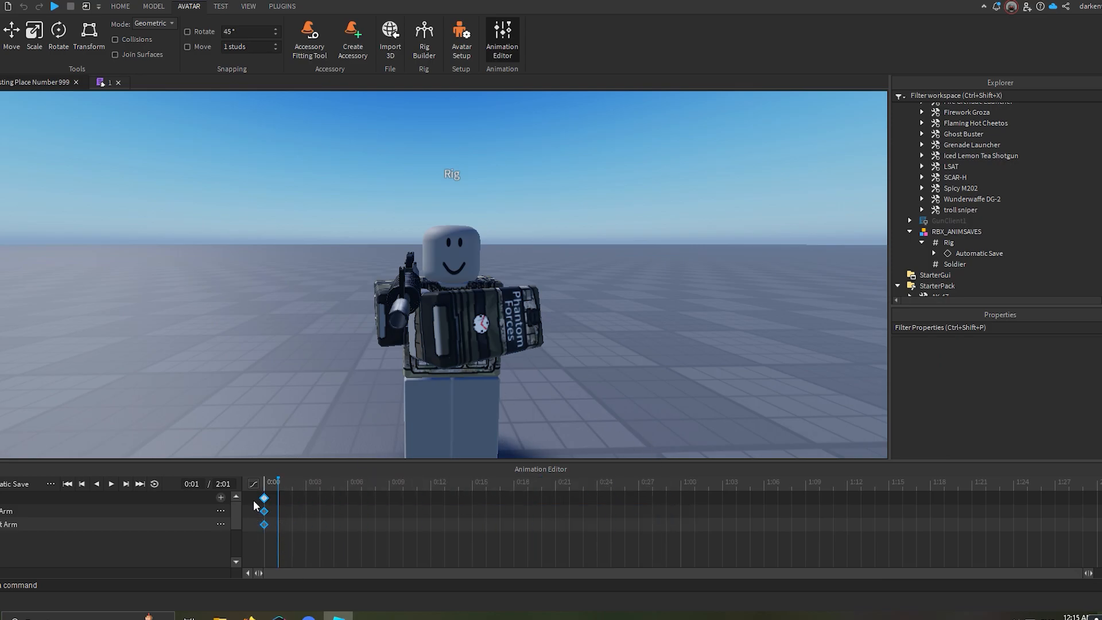
Save the single-pose animation, publish it to Roblox under the title "m4 fire" with Me as creator, and copy its asset ID.
left_click(51, 486)
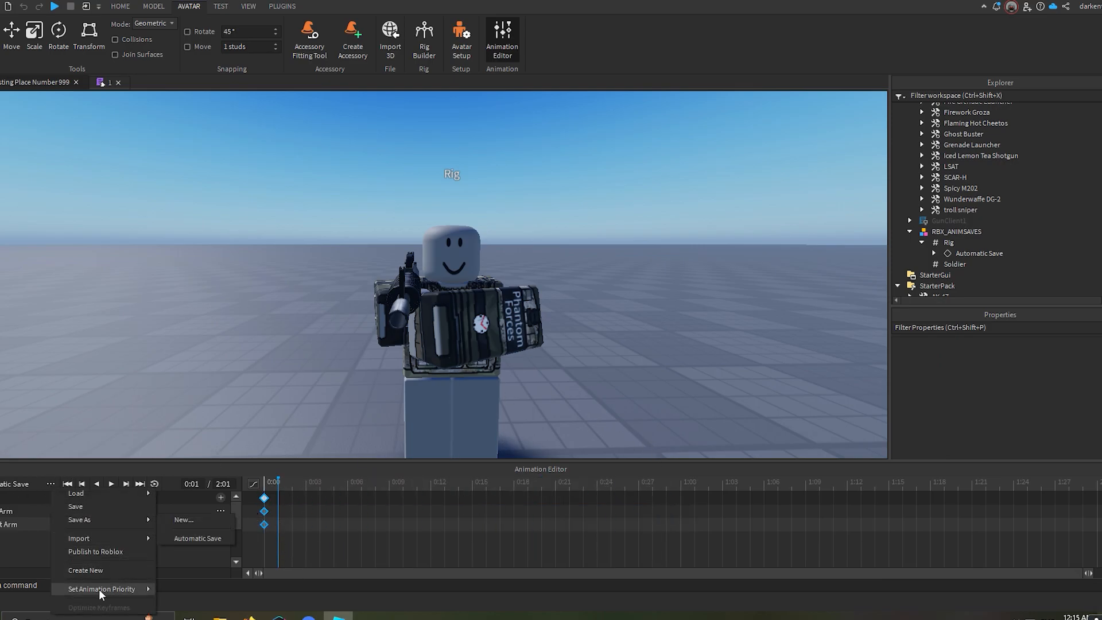
left_click(75, 506)
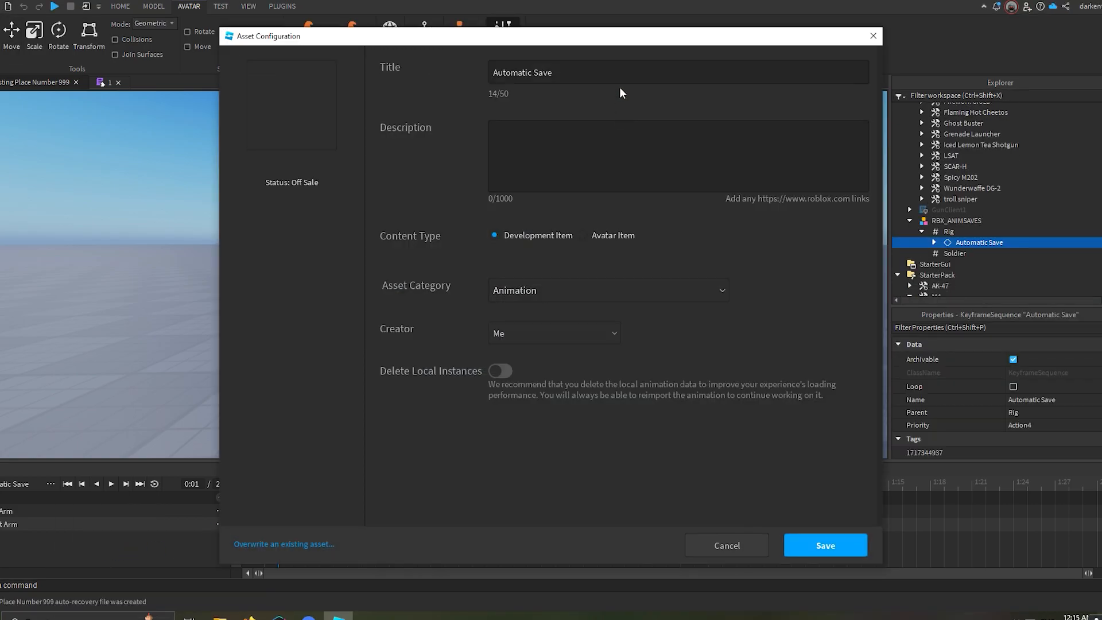
left_click(617, 80)
type("m4 fire")
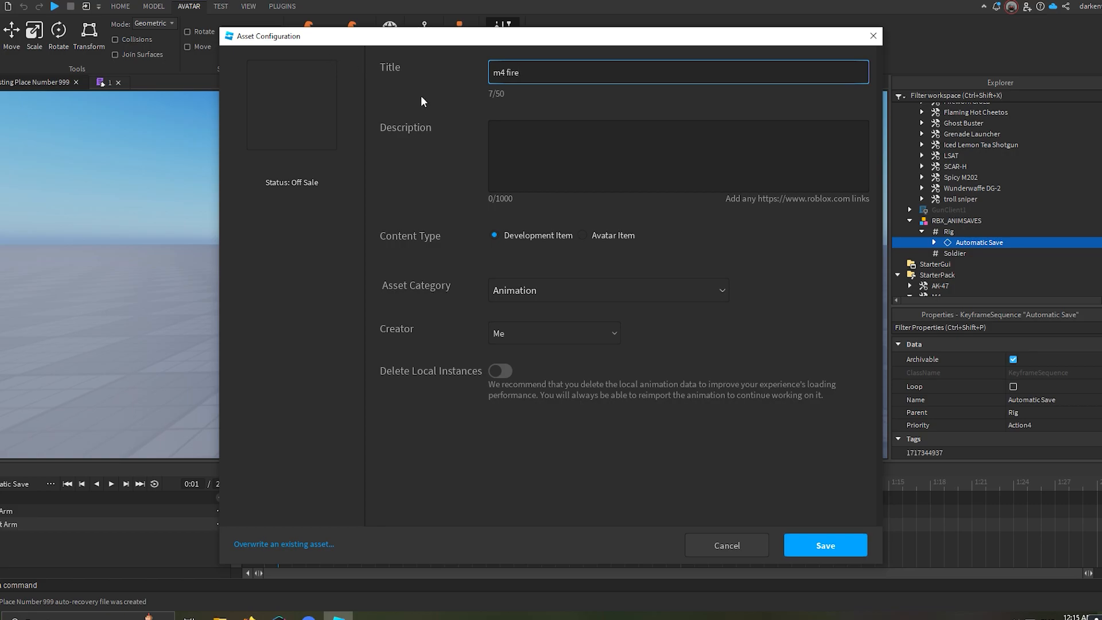
left_click(803, 545)
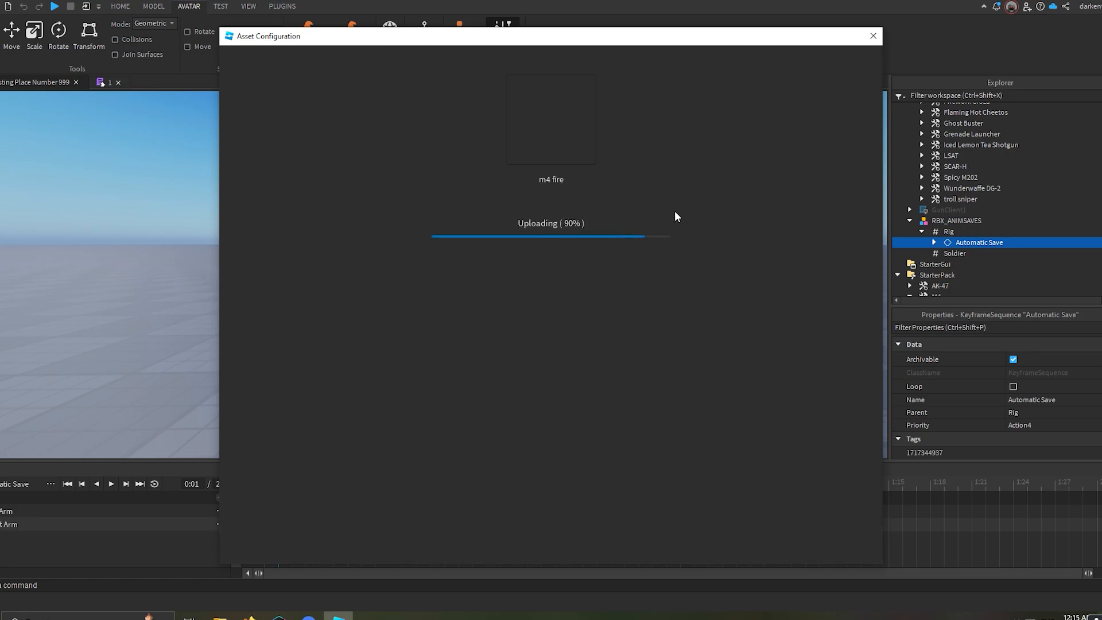
left_click(580, 198)
left_click(551, 521)
left_click(102, 84)
scroll(175, 366, "down", 3)
left_click(184, 328)
double_click(147, 326)
key("ctrl+v")
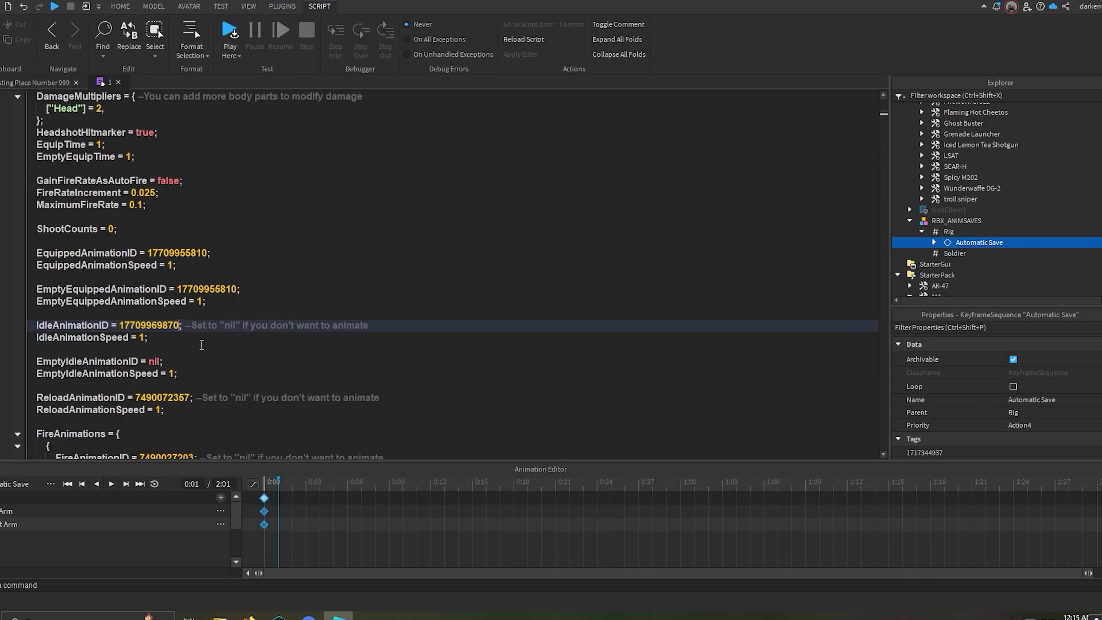
left_click_drag(44, 362, 125, 372)
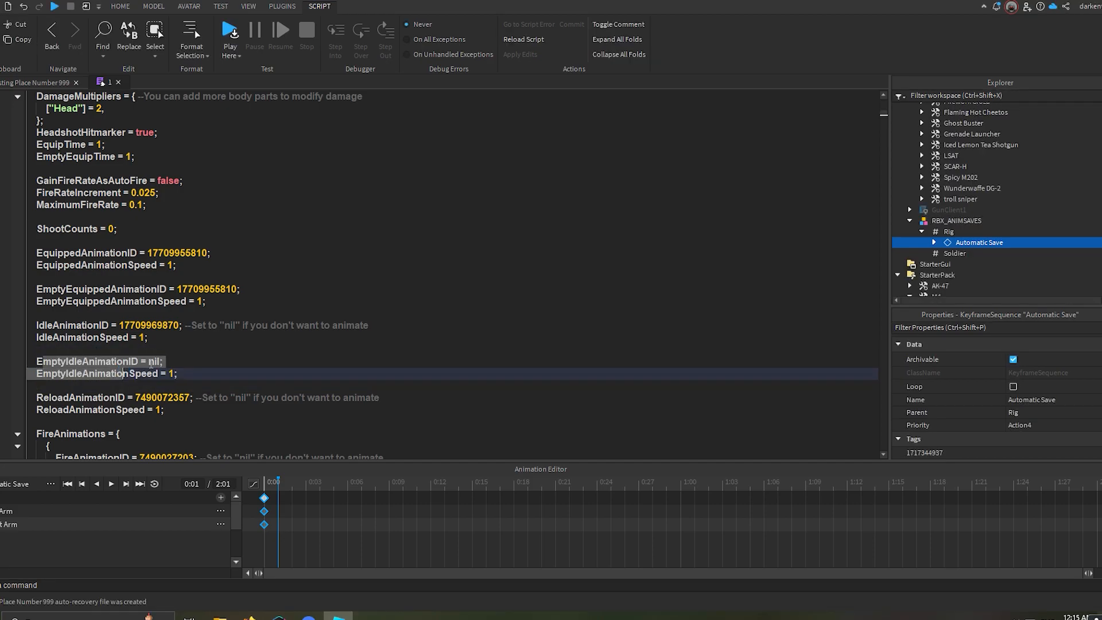
left_click(148, 363)
left_click_drag(37, 361, 130, 363)
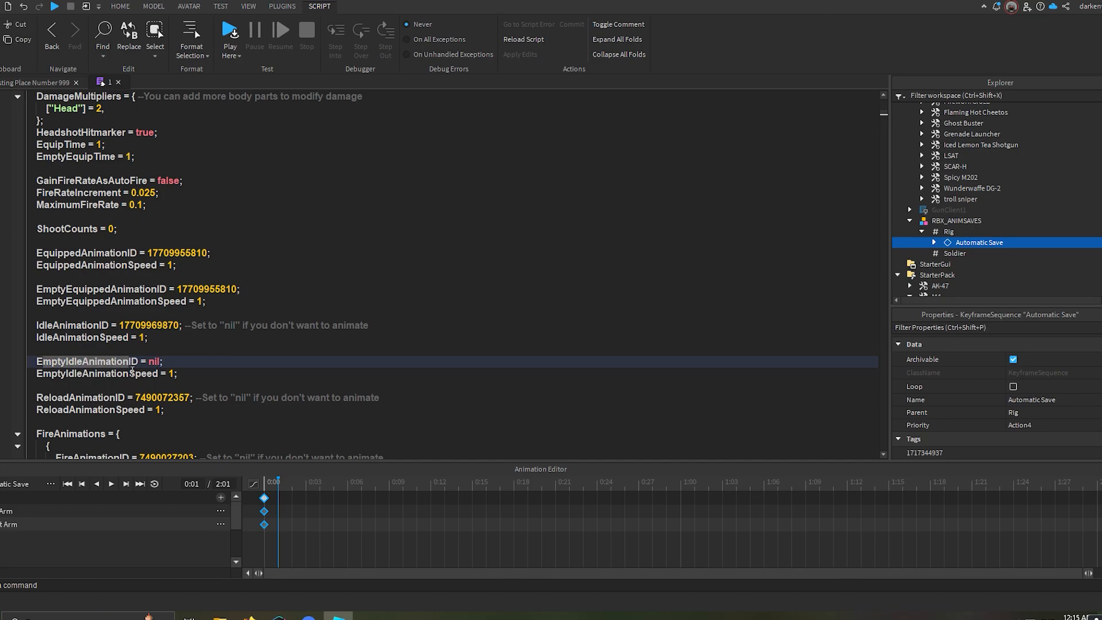
scroll(140, 309, "down", 2)
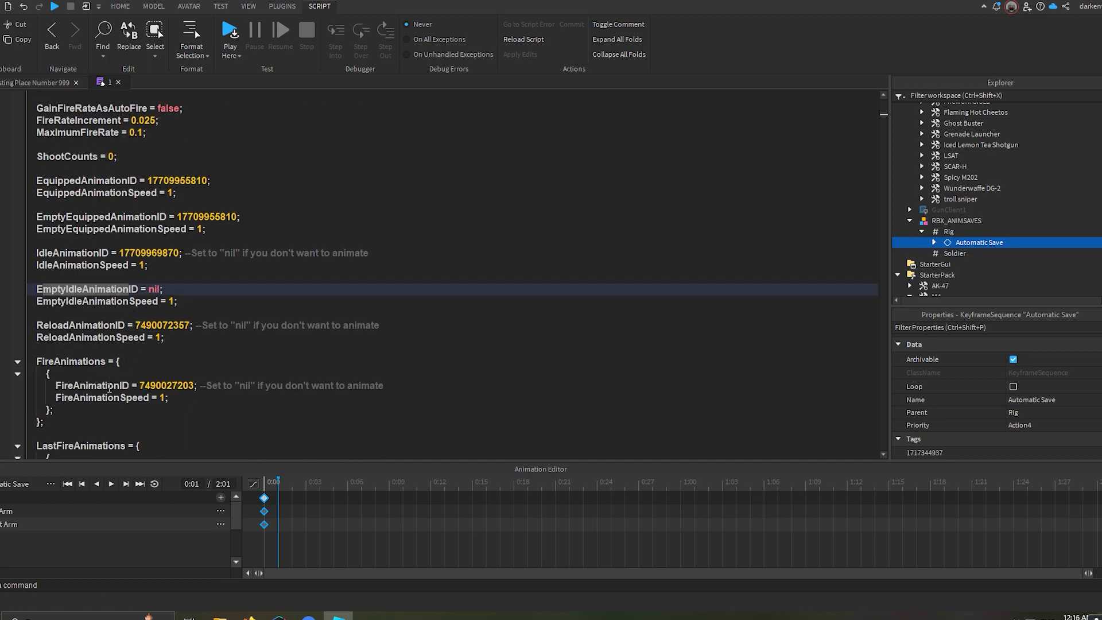
left_click(144, 386)
Return to the place view, move the animation playhead to 0:06 and select the rig's left arm for posing.
left_click(39, 85)
left_click_drag(316, 530, 257, 488)
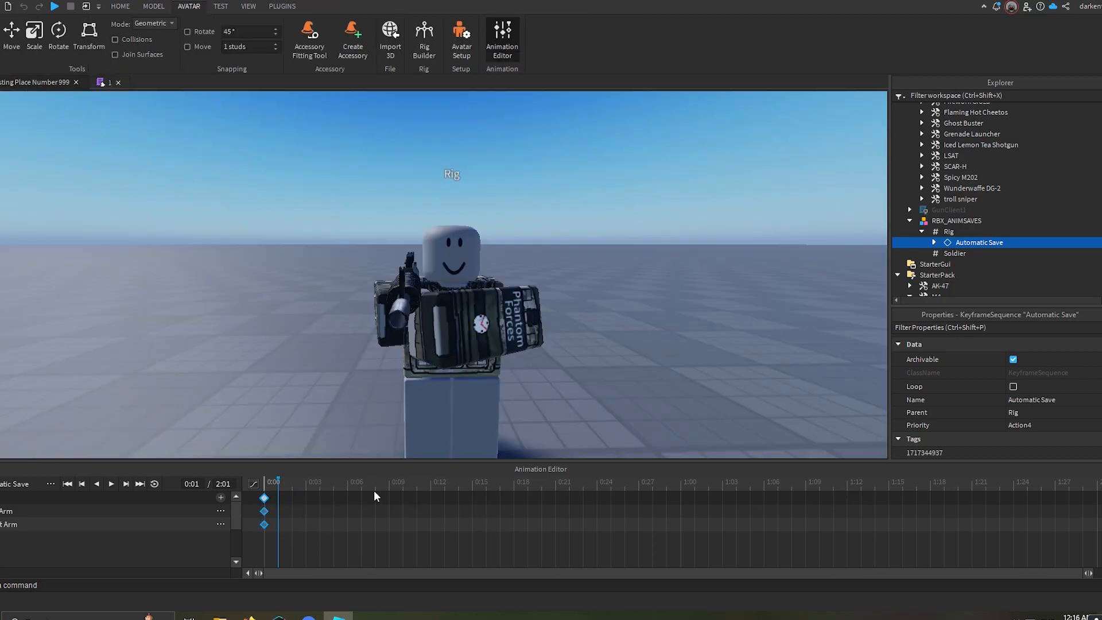
left_click(351, 489)
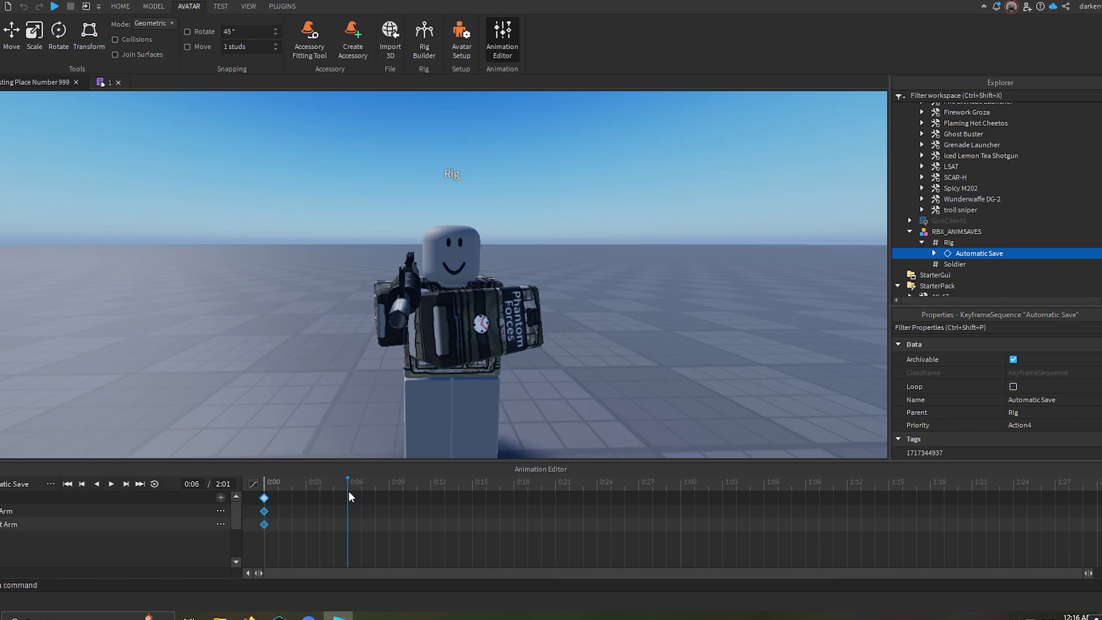
left_click(264, 497)
left_click(348, 500)
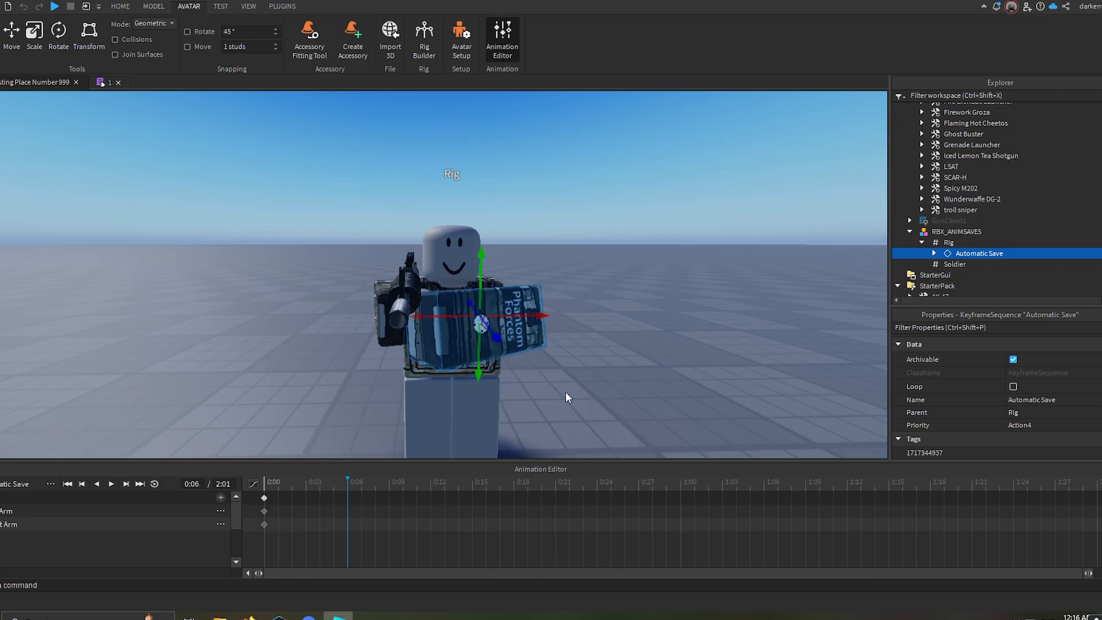
Close the Animation Editor and reopen it on the rig's saved animation.
left_click_drag(255, 482, 256, 484)
left_click(333, 509)
left_click(502, 41)
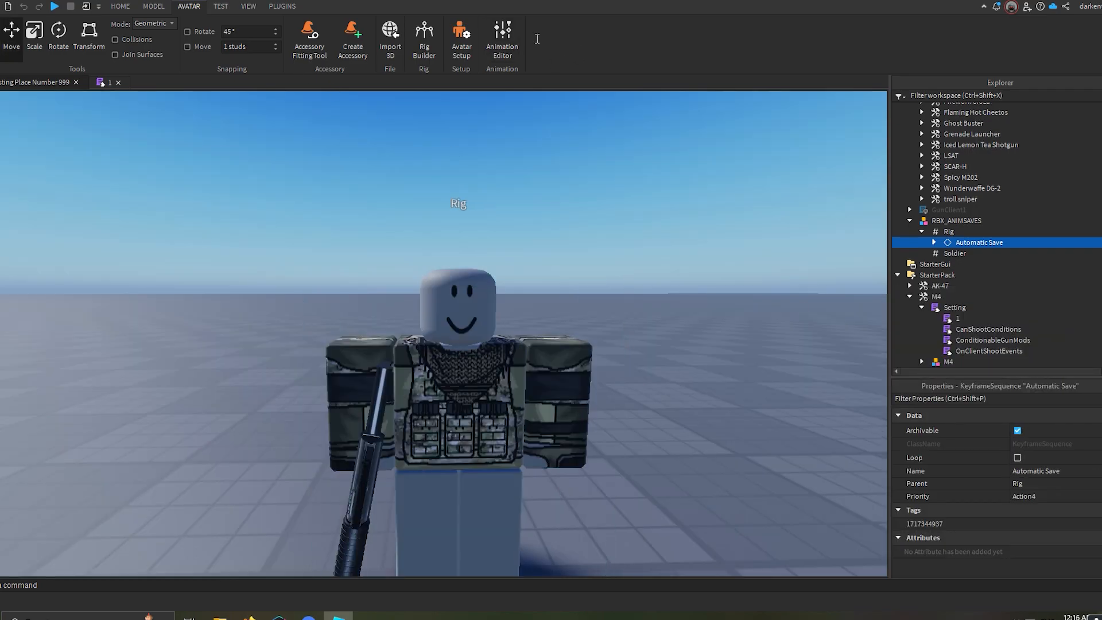
left_click(505, 35)
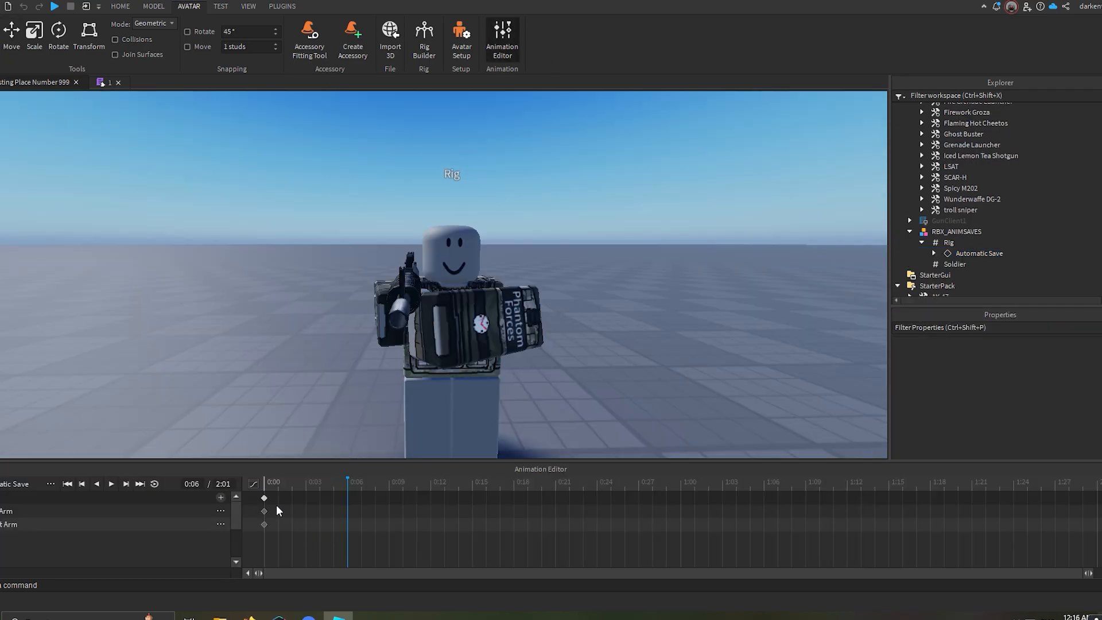
Copy the 0:00 keyframe and paste it at 0:06 and 0:03.
left_click(265, 498)
key("ctrl+c")
key("ctrl+v")
left_click_drag(313, 486, 310, 490)
key("ctrl+v")
At the 0:03 keyframe, rotate and move both arms to pose the rifle's recoil, and play the animation.
right_click_drag(424, 344, 494, 347)
left_click(306, 500)
left_click(313, 385)
left_click(486, 367, "ctrl")
key("r")
left_click_drag(452, 312, 445, 299)
key("r")
left_click_drag(444, 346, 421, 339)
right_click_drag(420, 338, 420, 341)
key("space")
key("space")
key("space")
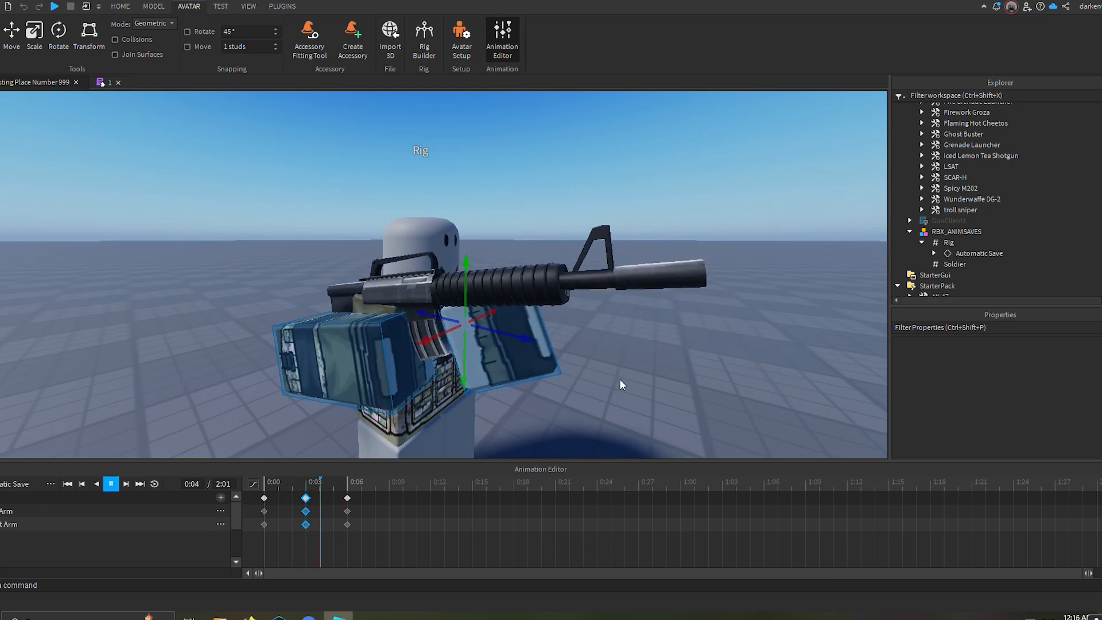
Refine the 0:03 recoil pose by moving both arms farther back toward the shoulder, and preview it from several angles.
left_click(306, 487)
left_click_drag(460, 289, 469, 330)
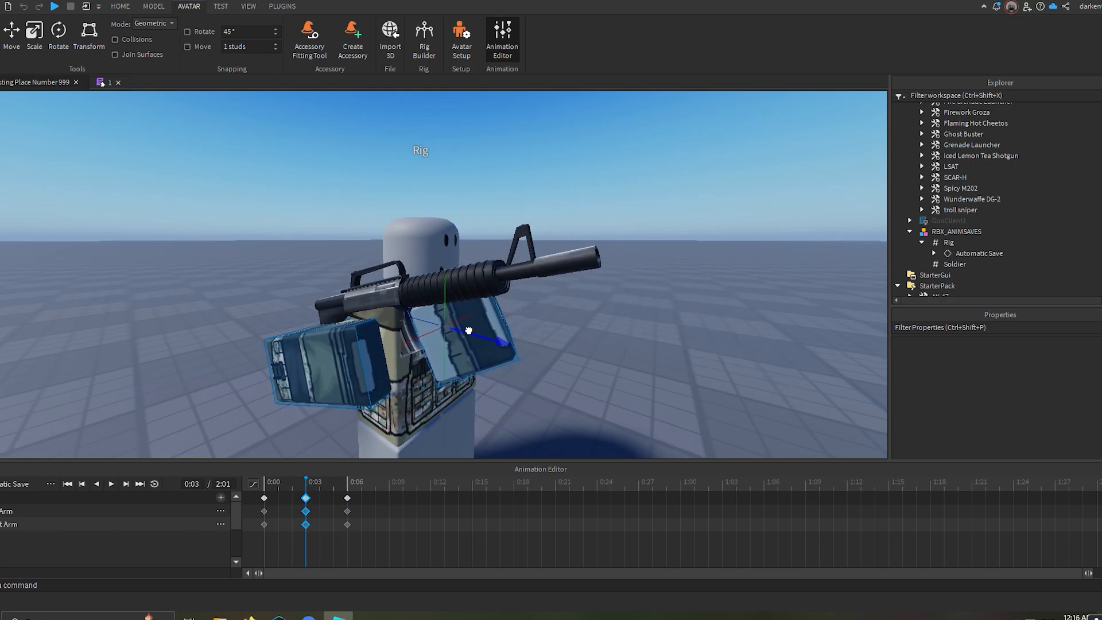
right_click_drag(469, 331, 443, 344)
key("a")
left_click_drag(562, 316, 546, 315)
key("space")
key("space")
key("a")
right_click_drag(596, 327, 596, 333)
key("space")
key("space")
Set the easing direction of all keyframes from 0:00 to 0:06 to Out.
left_click_drag(384, 542, 252, 492)
right_click(431, 523)
mouse_move(530, 498)
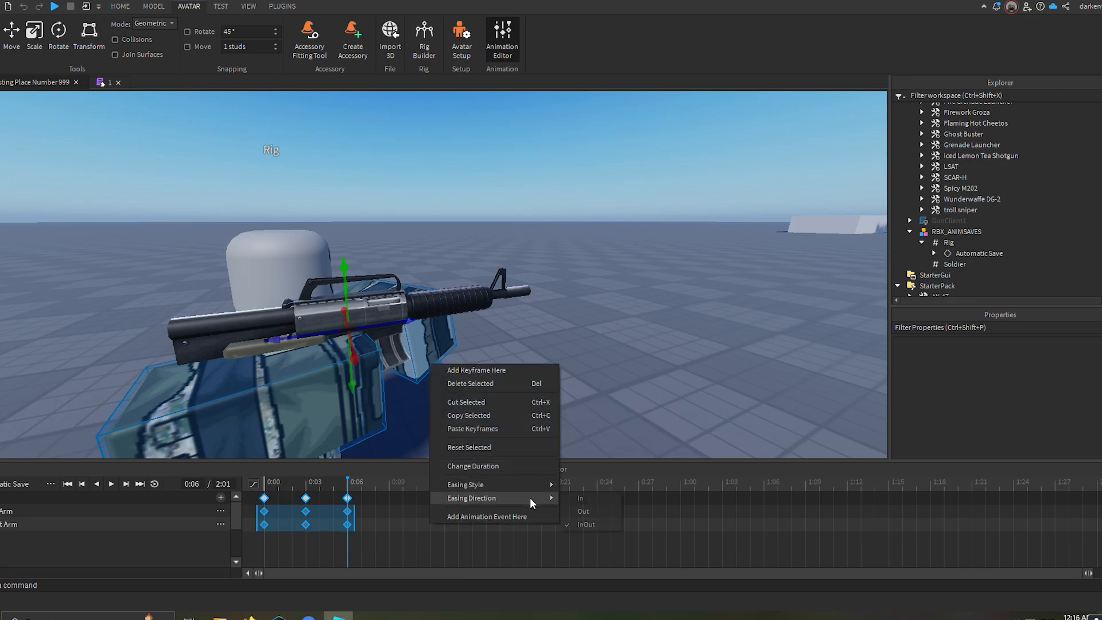
left_click(587, 511)
Try moving the last keyframe to 0:12 and play the animation.
left_click(364, 506)
left_click_drag(348, 498, 437, 498)
left_click(305, 497)
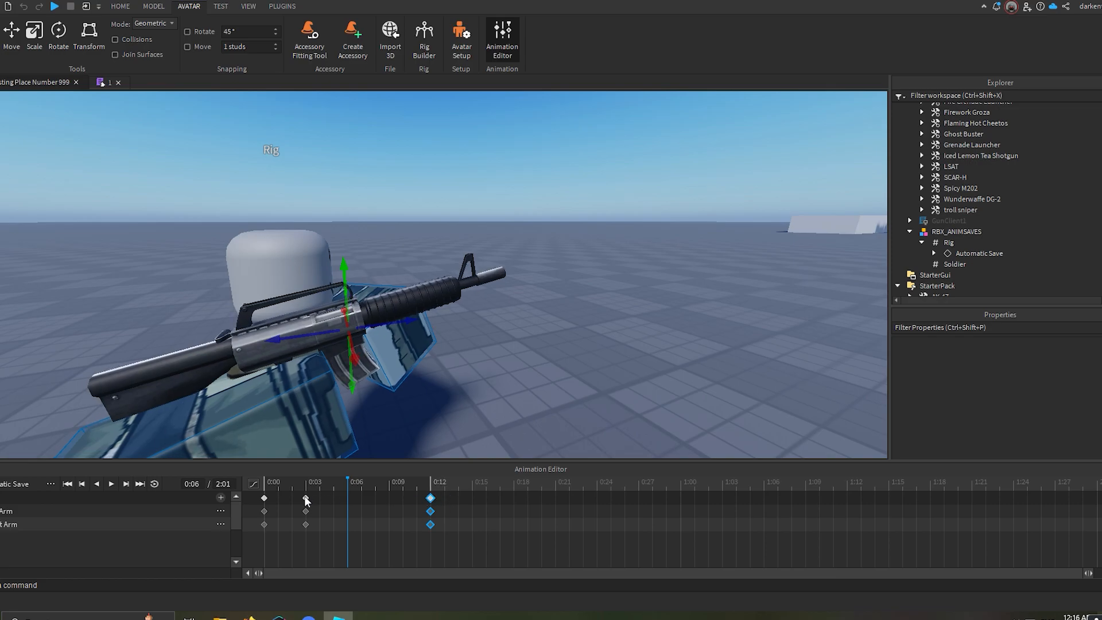
mouse_move(309, 497)
left_mouse_down()
mouse_move(347, 498)
mouse_move(305, 500)
left_mouse_up()
key("space")
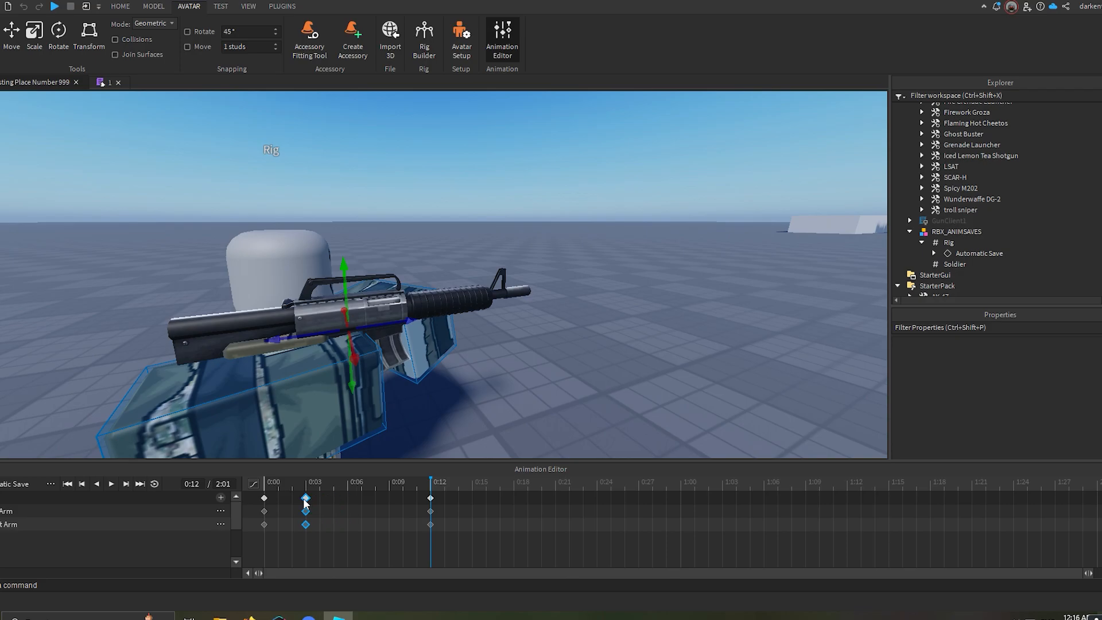
Move the last keyframe to 0:09 and play the animation.
left_click(431, 498)
left_click_drag(430, 498, 389, 498)
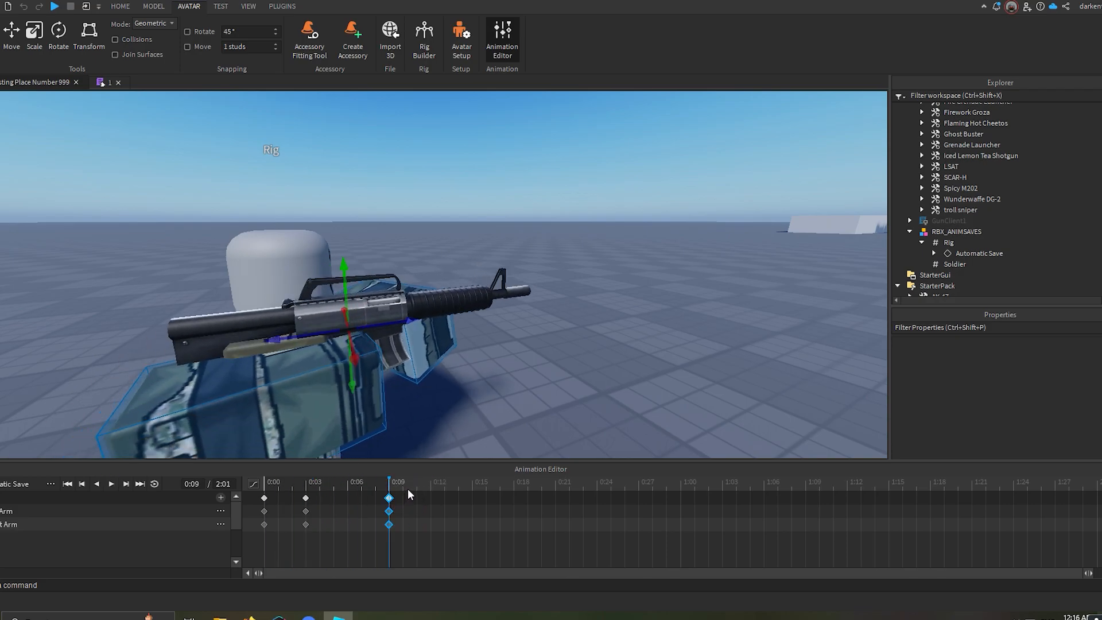
key("space")
key("d")
key("space")
Play the recoil animation repeatedly and examine it from the front, side and behind the shoulder.
right_click_drag(562, 387, 556, 394)
key("space")
key("d")
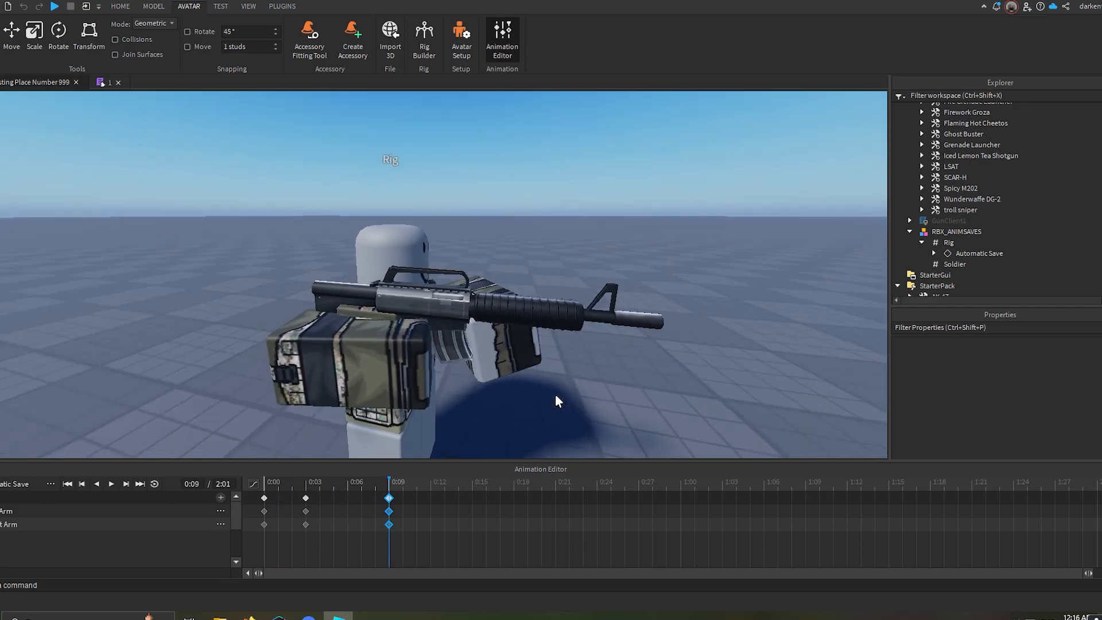
key("space")
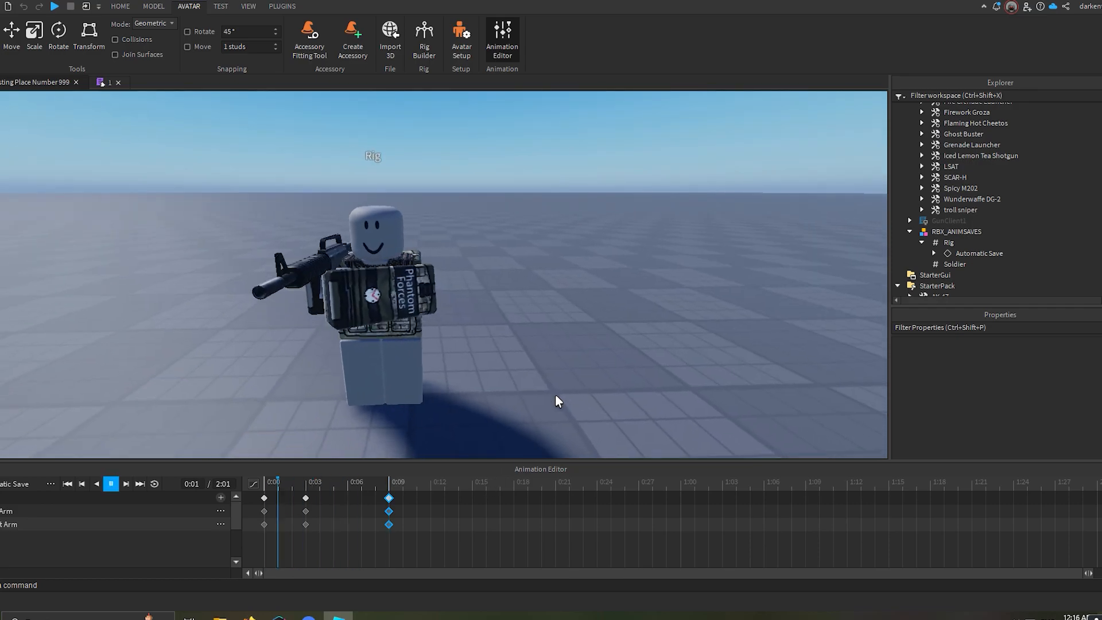
key("w")
key("space")
right_click_drag(556, 394, 556, 395)
key("s")
key("a")
key("space")
key("space")
key("w")
key("d")
key("a")
key("w")
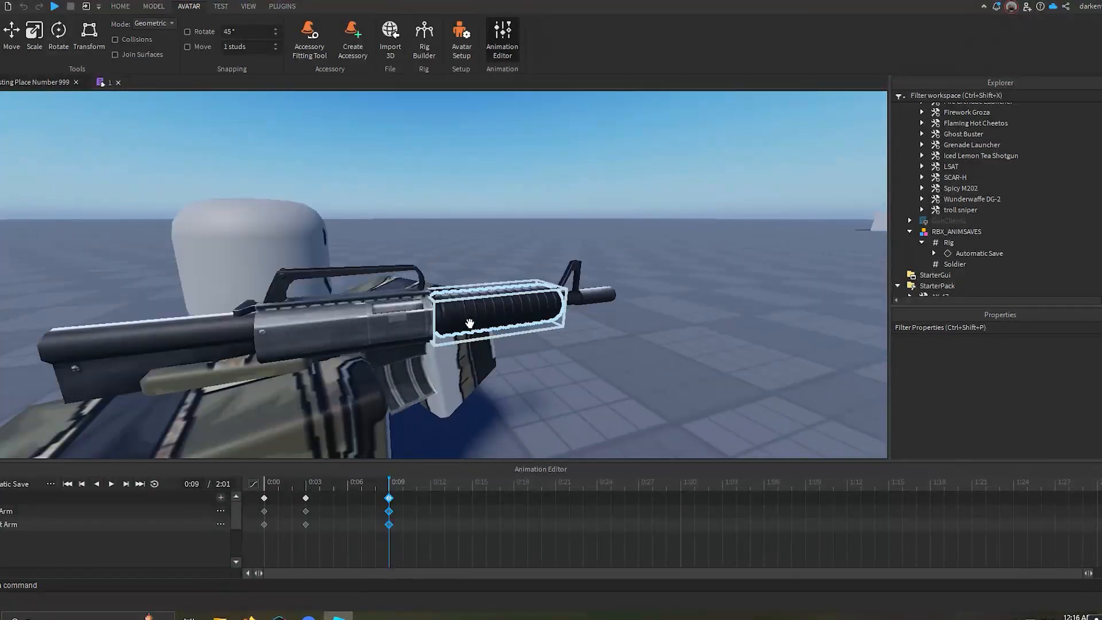
Replay the animation, examining the rifle body's motion up close and from farther away.
left_click(399, 312)
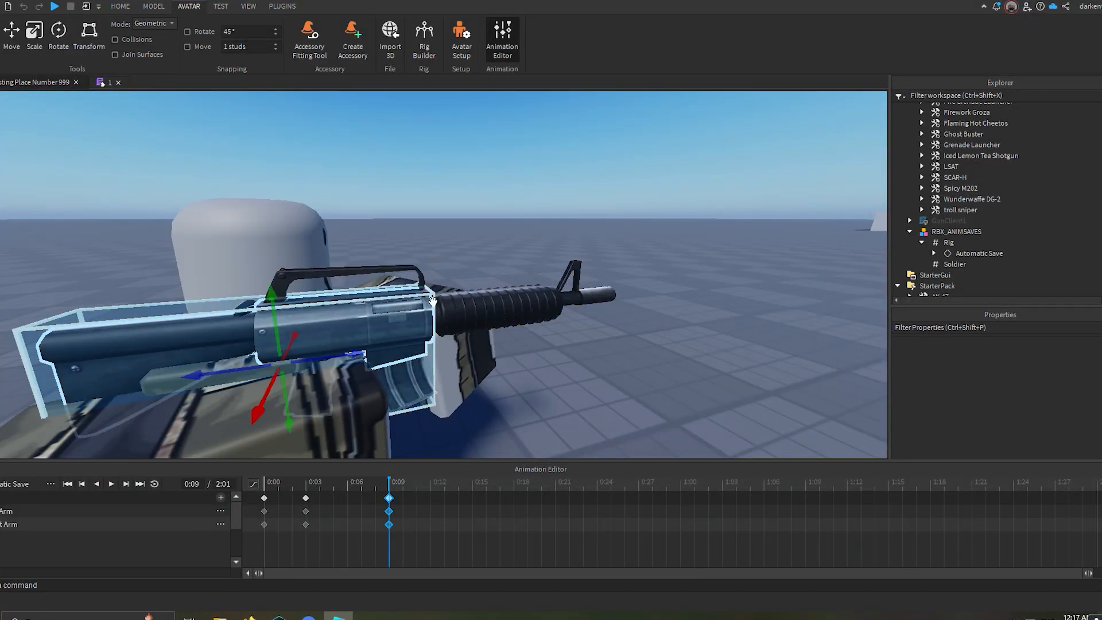
key("space")
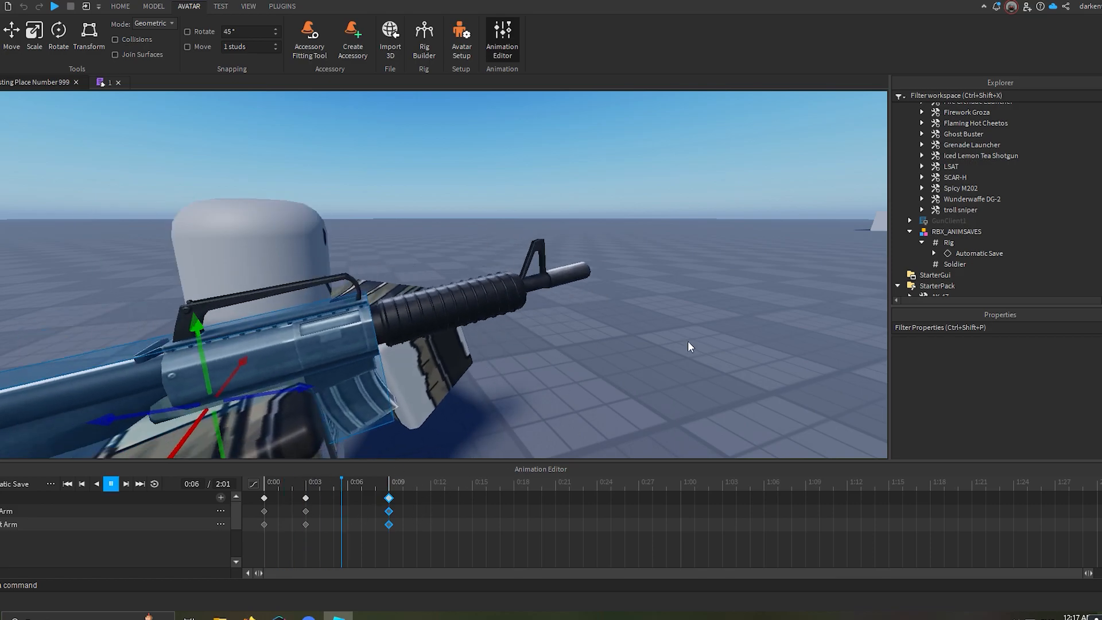
left_click(688, 341)
right_click_drag(687, 341, 674, 339)
scroll(674, 339, "down", 5)
key("space")
key("space")
key("space")
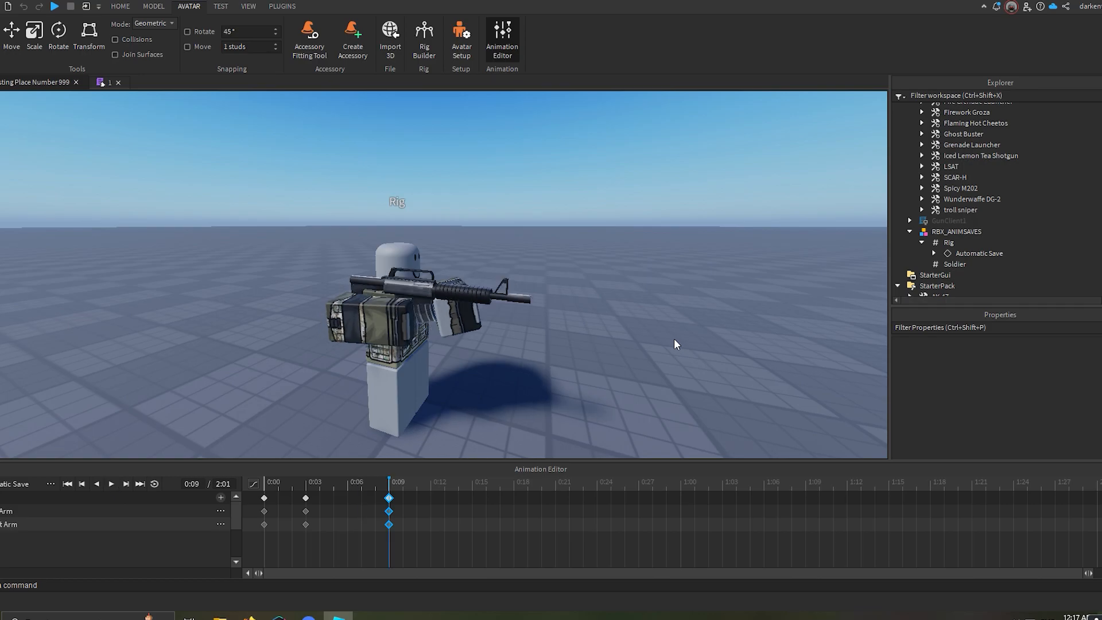
key("space")
scroll(674, 338, "up", 8)
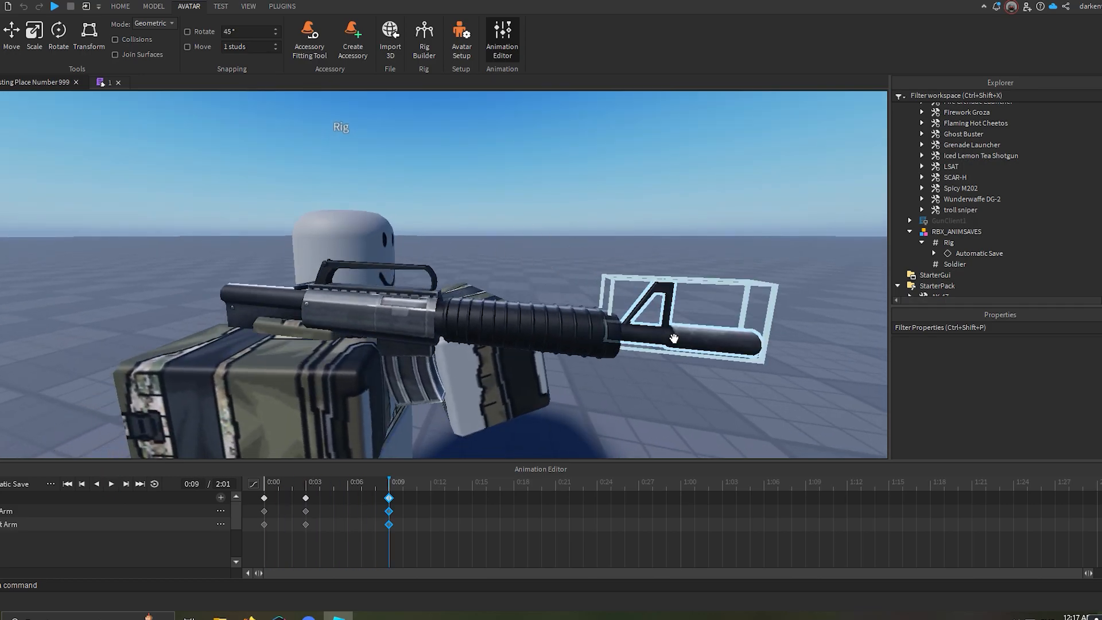
scroll(674, 339, "down", 5)
Lower both arms slightly at the 0:03 keyframe and play the animation.
left_click(309, 485)
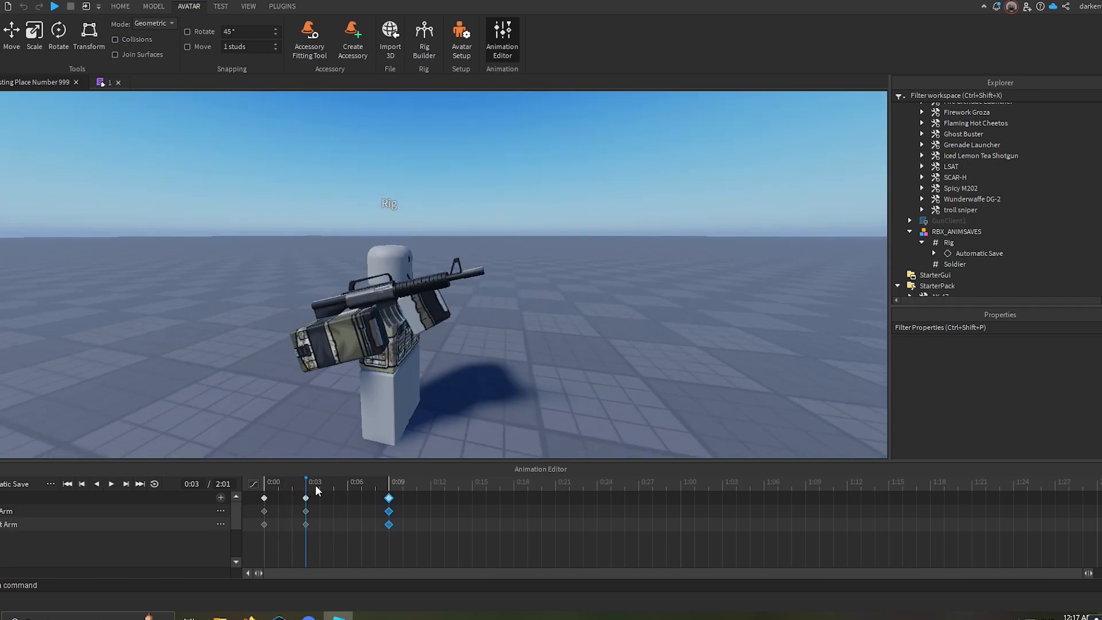
left_click(427, 313, "shift")
left_click_drag(400, 284, 399, 297)
key("space")
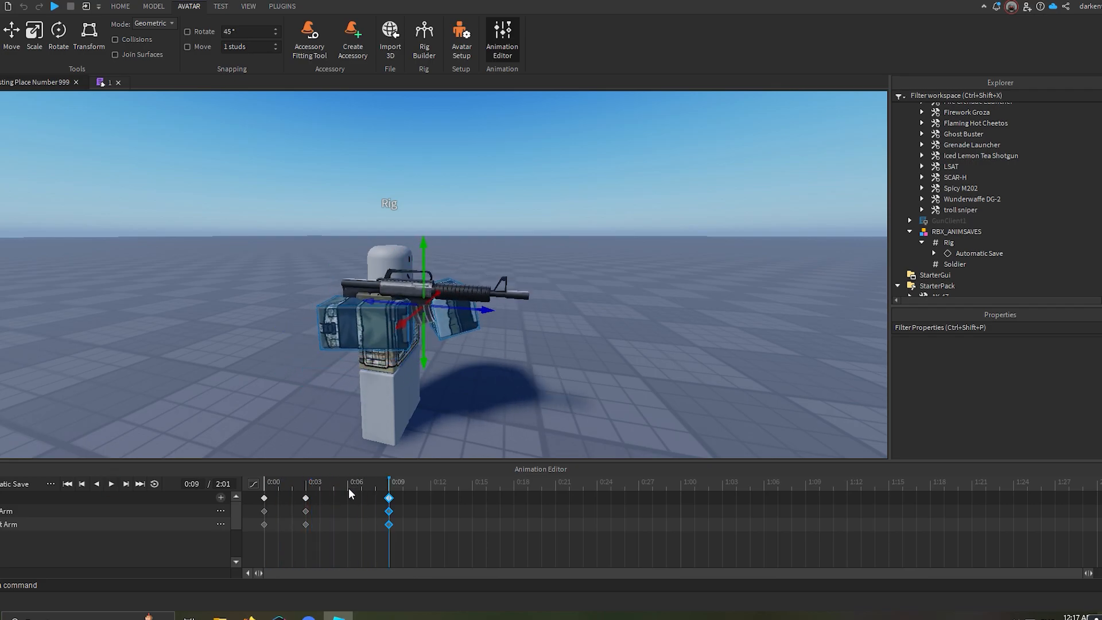
left_click(315, 485)
key("space")
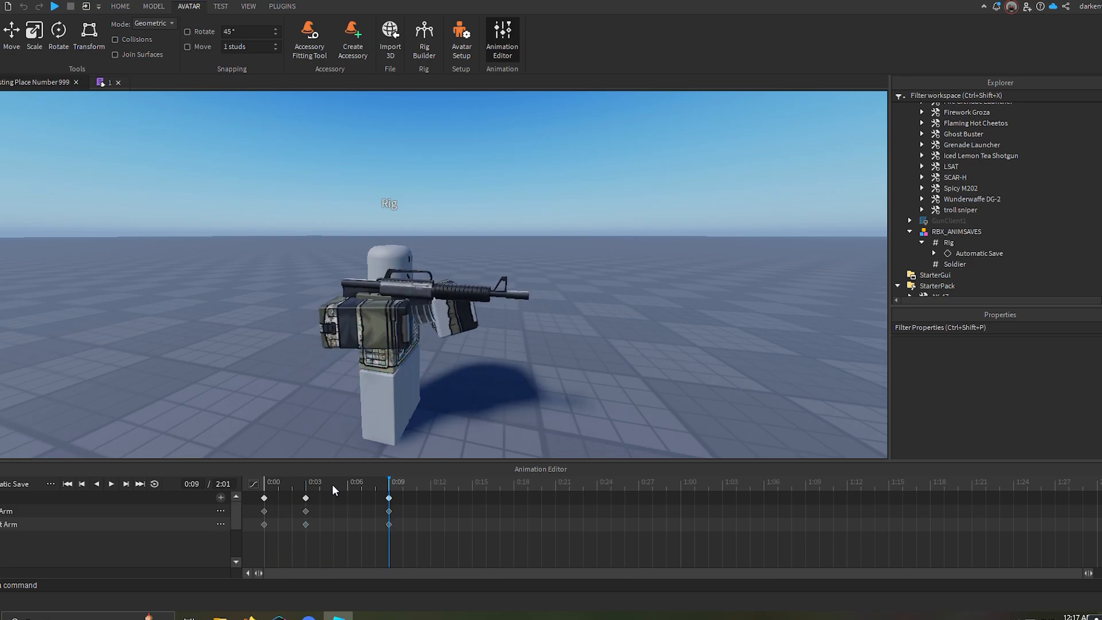
Play and scrub the recoil from 0:00 to 0:09 to check its timing.
left_click(312, 482)
scroll(445, 350, "up", 4)
right_click_drag(454, 346, 460, 343)
key("space")
scroll(592, 366, "up", 3)
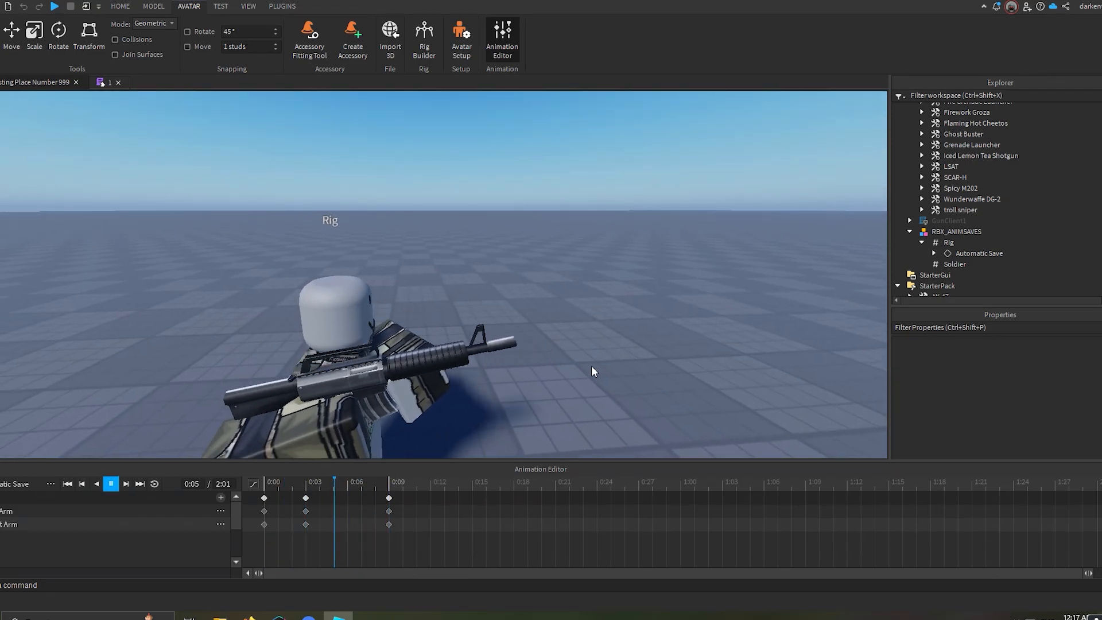
key("space")
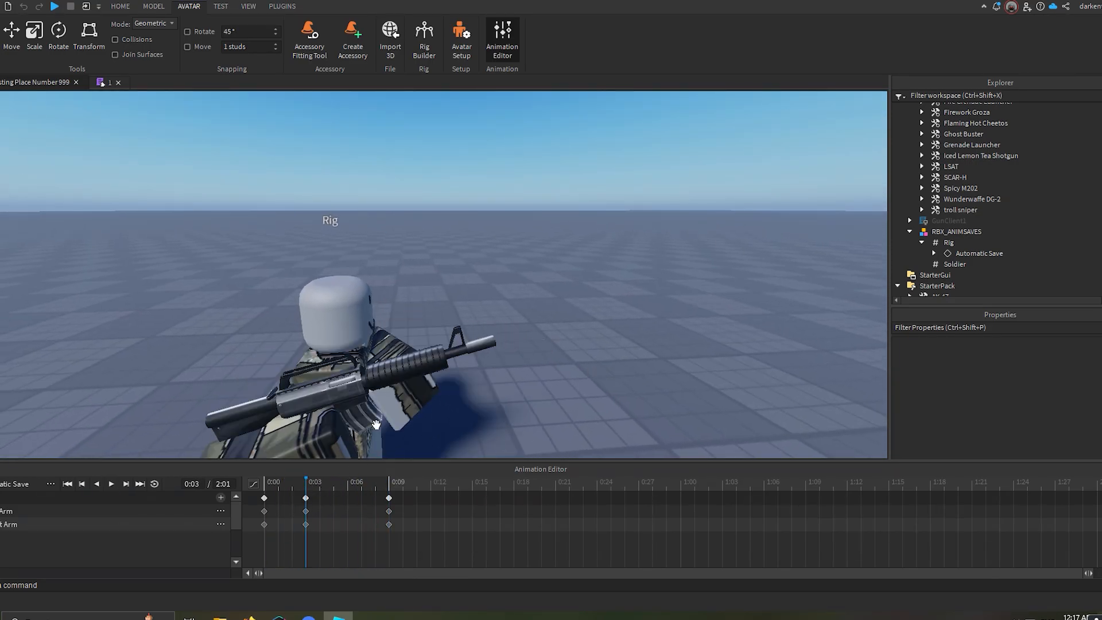
left_click_drag(266, 486, 383, 487)
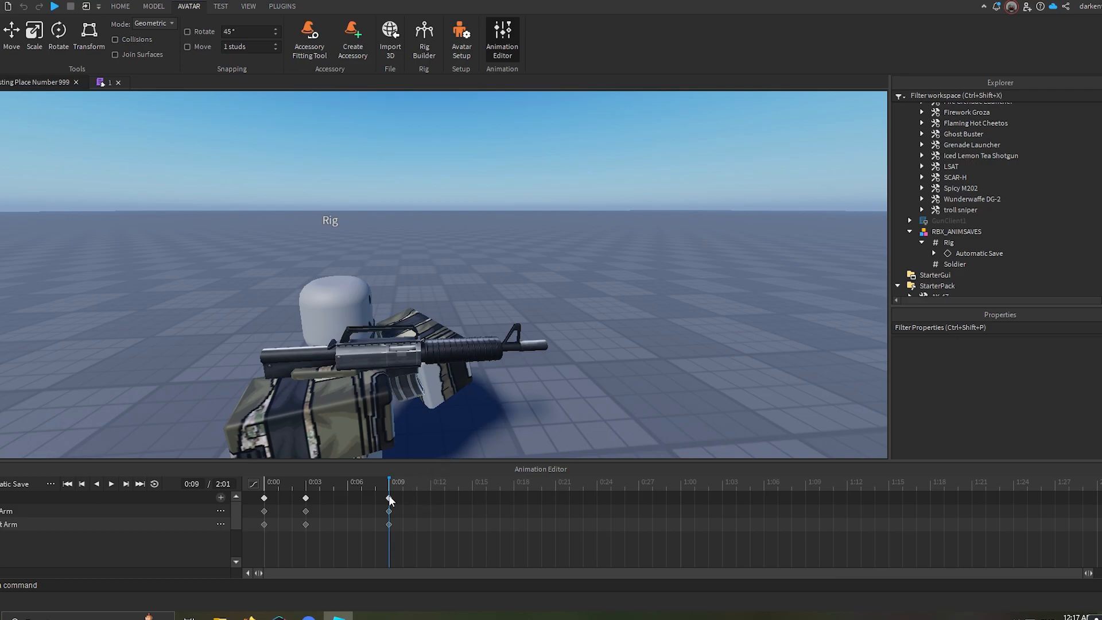
left_click(443, 484)
key("space")
Publish the animation to Roblox with the title "m4 fire" and copy its asset ID.
left_click(51, 484)
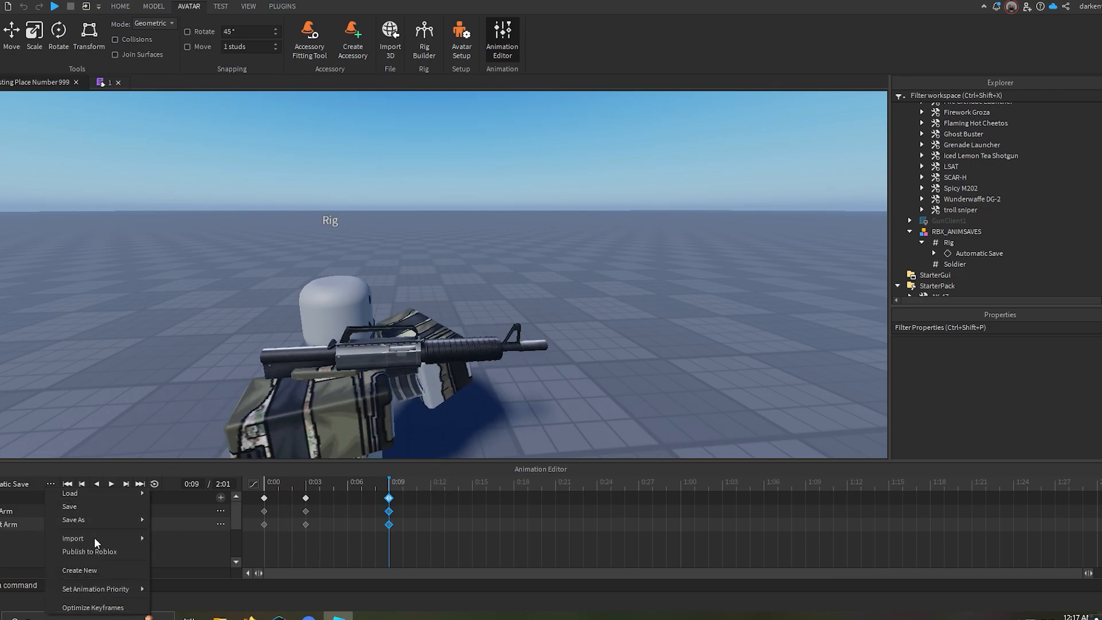
left_click(97, 554)
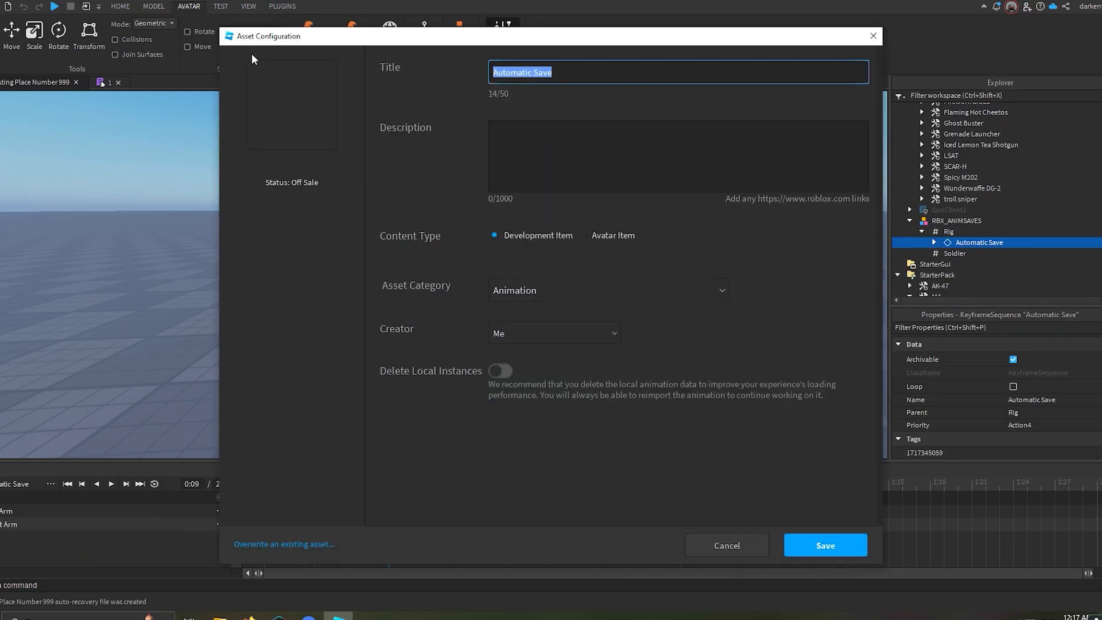
left_click(831, 551)
left_click(580, 198)
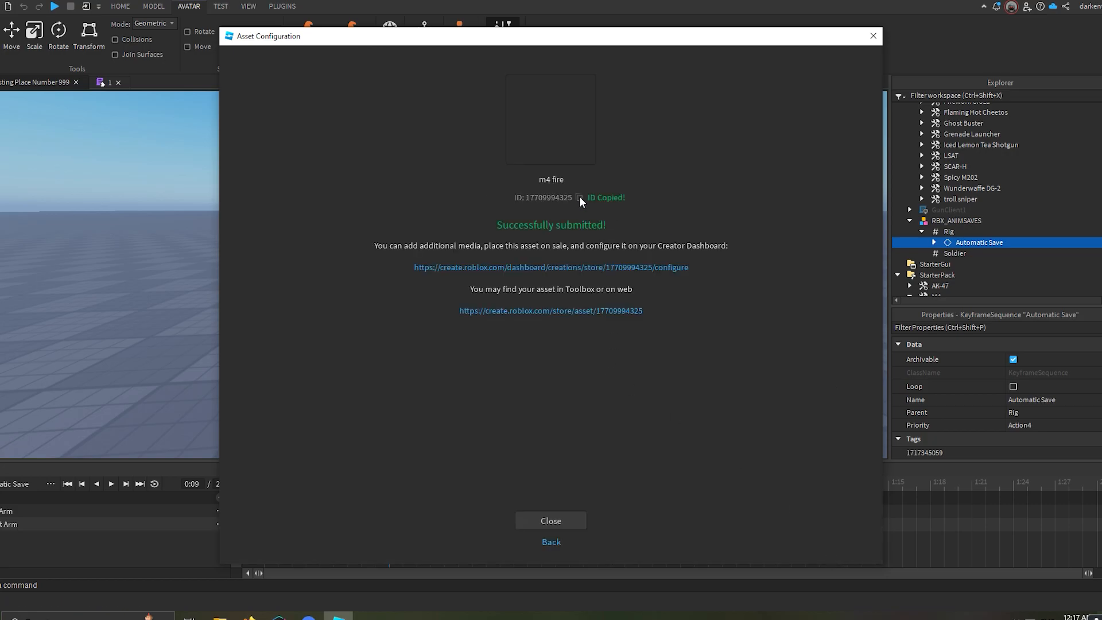
left_click(551, 521)
left_click(105, 82)
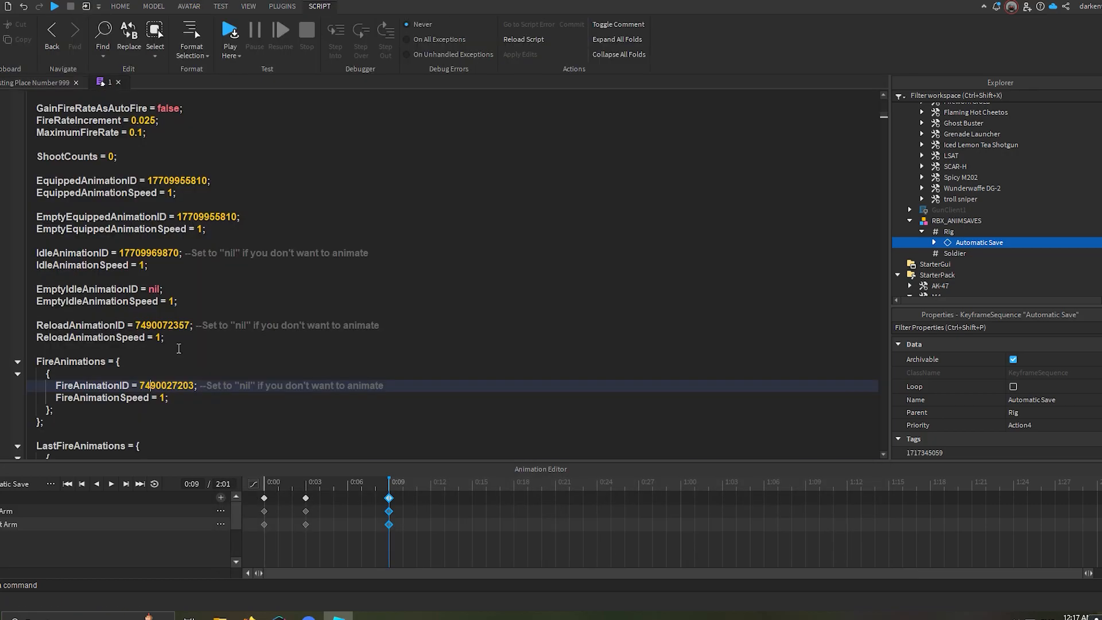
key("ctrl+v")
left_click_drag(179, 328, 38, 330)
scroll(352, 253, "down", 2)
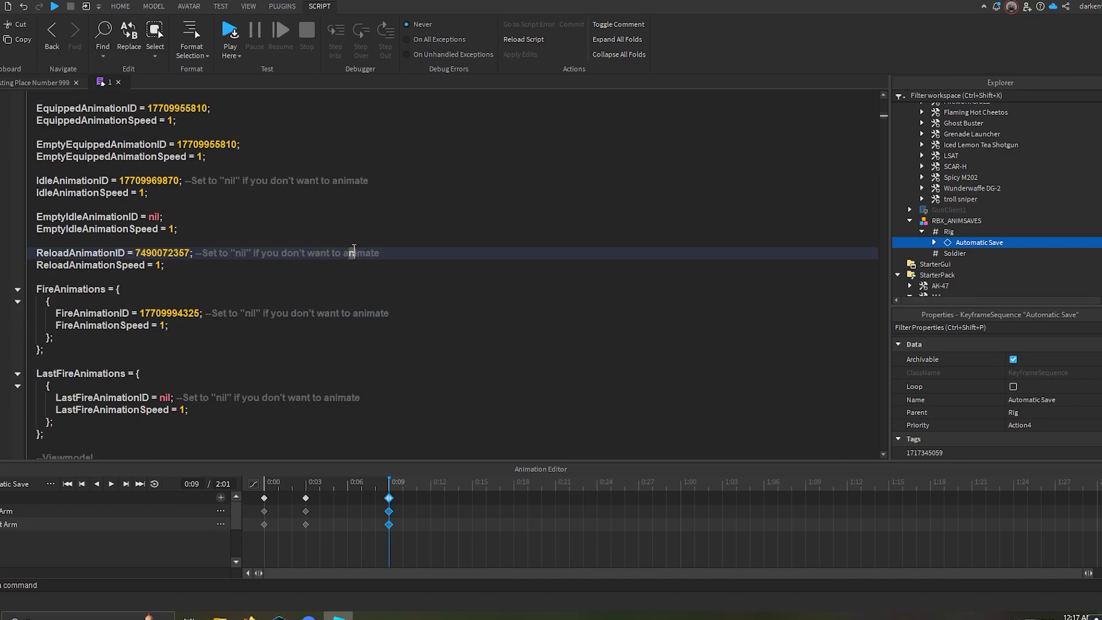
Search the script for "tact" and check the TacticalReloadAnimationEnabled setting.
key("ctrl+f")
type("tact")
left_click(127, 313)
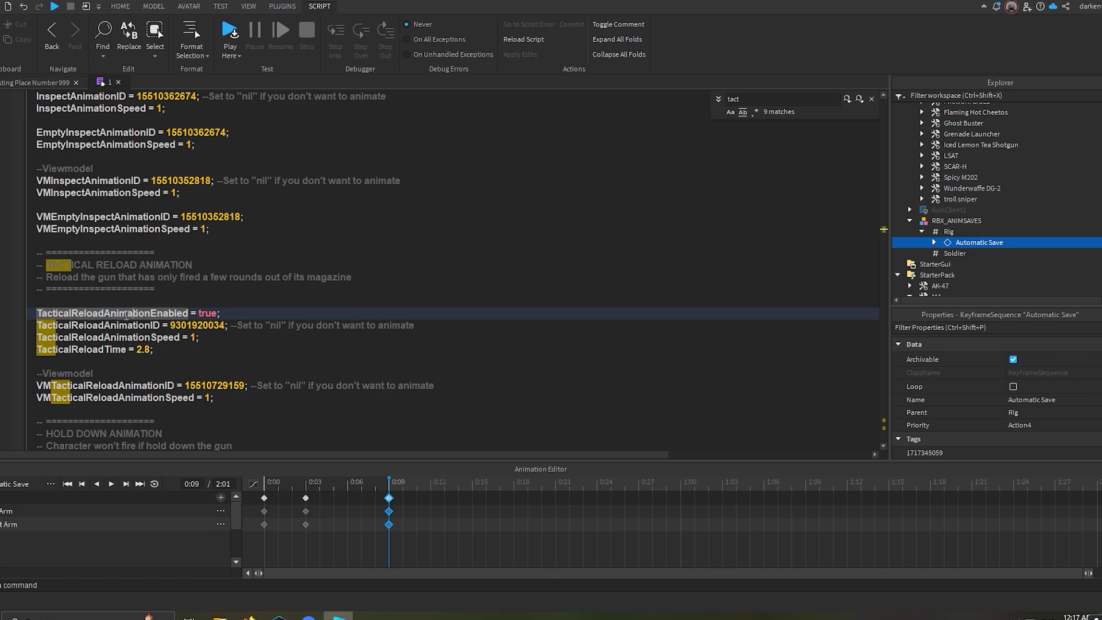
left_click(208, 314)
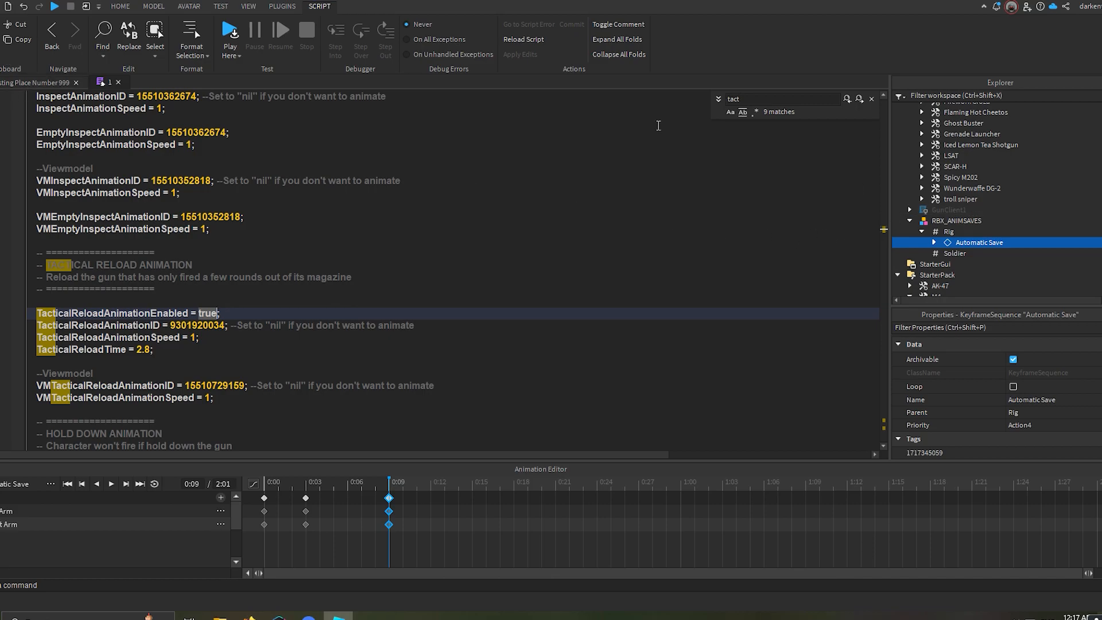
Return to the animation and delete the keyframes at 0:03 and 0:09.
left_click(34, 83)
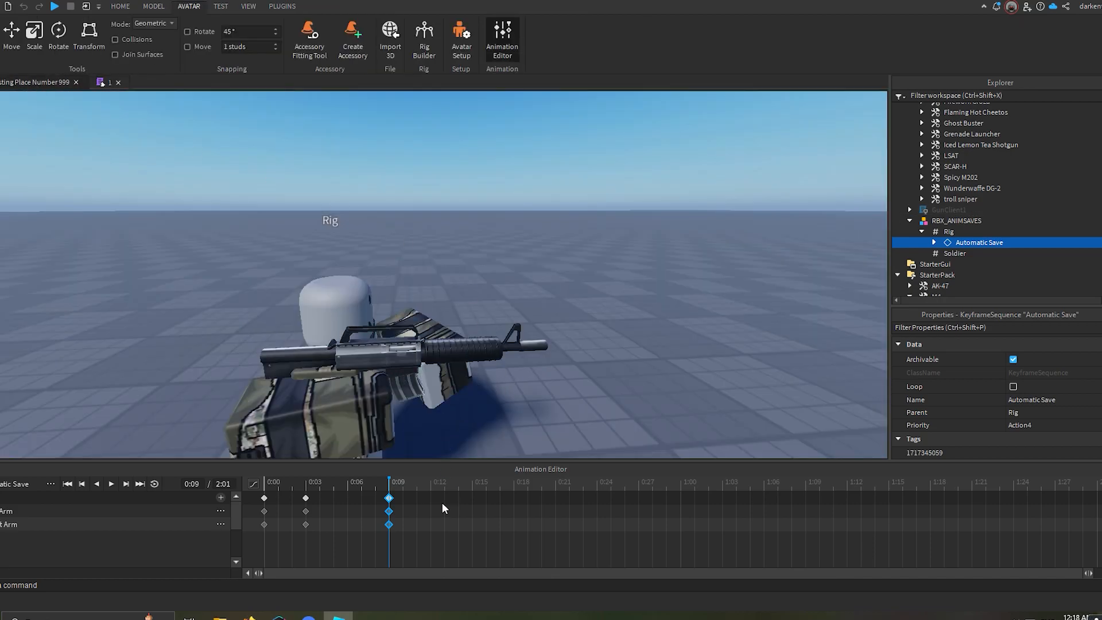
left_click_drag(405, 534, 281, 490)
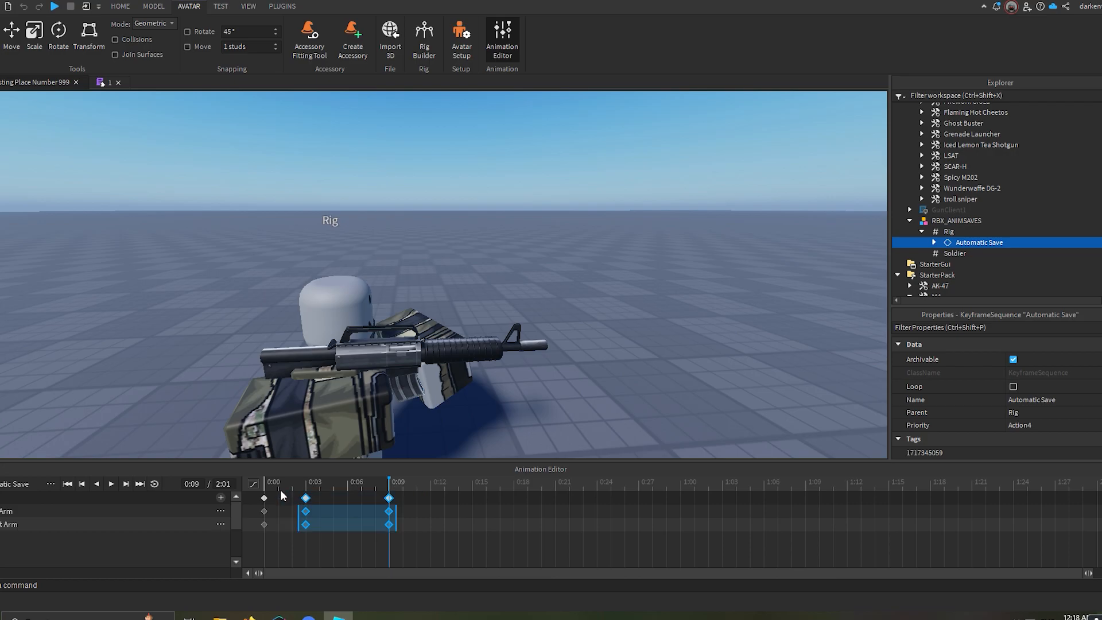
left_click_drag(467, 554, 290, 493)
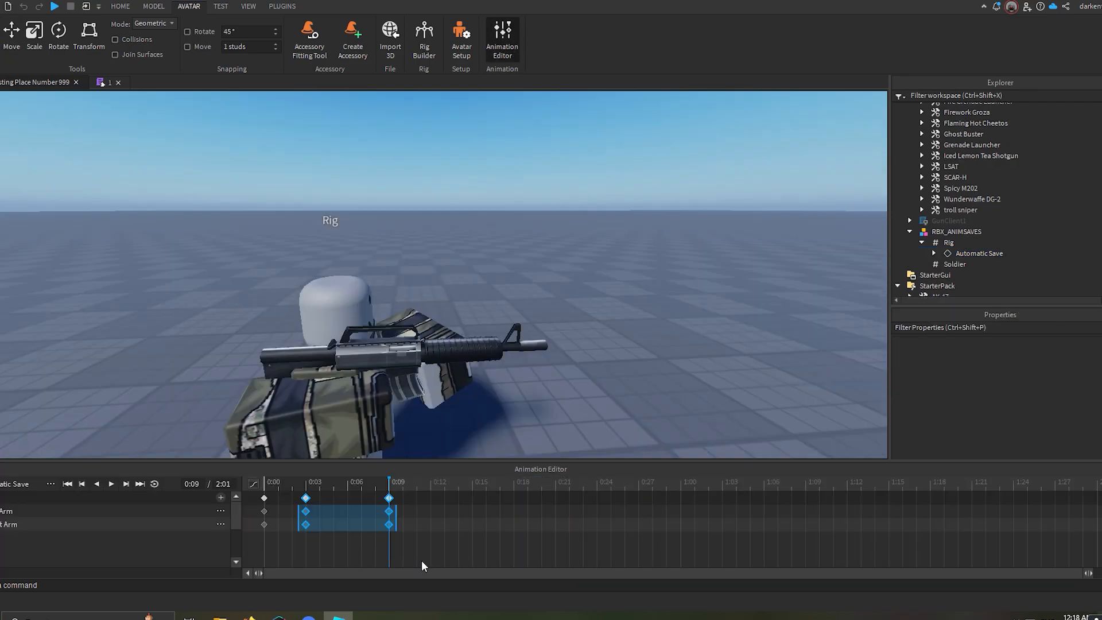
left_click_drag(421, 561, 286, 501)
key("Delete")
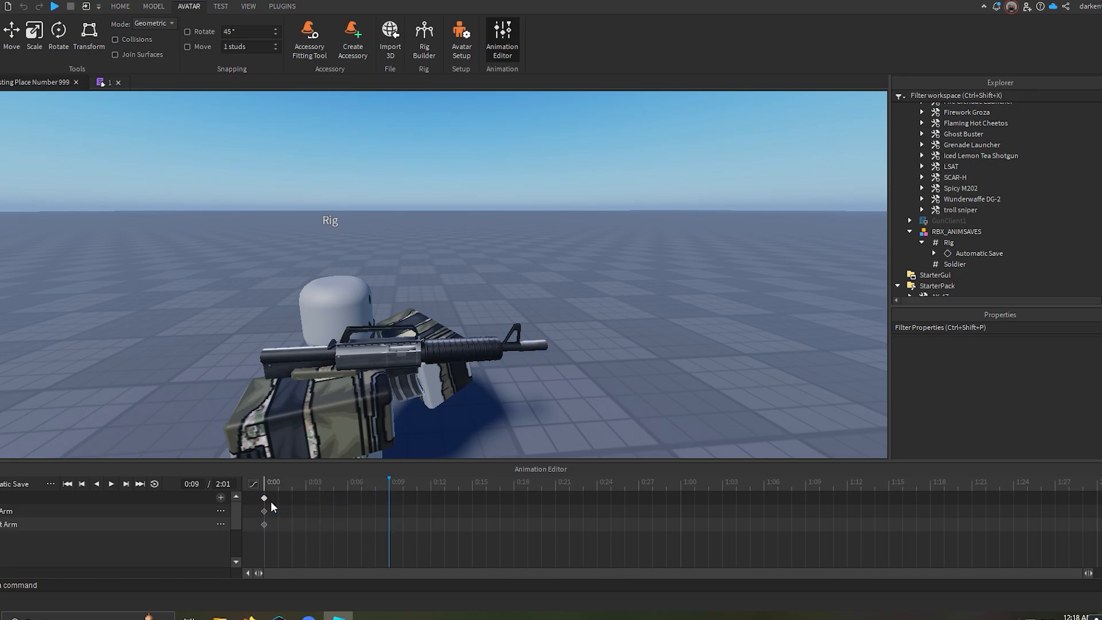
Paste the starting pose as a keyframe at 2:00.
key("ctrl+v")
scroll(608, 402, "up", 4)
right_click_drag(608, 402, 586, 344)
scroll(585, 344, "down", 5)
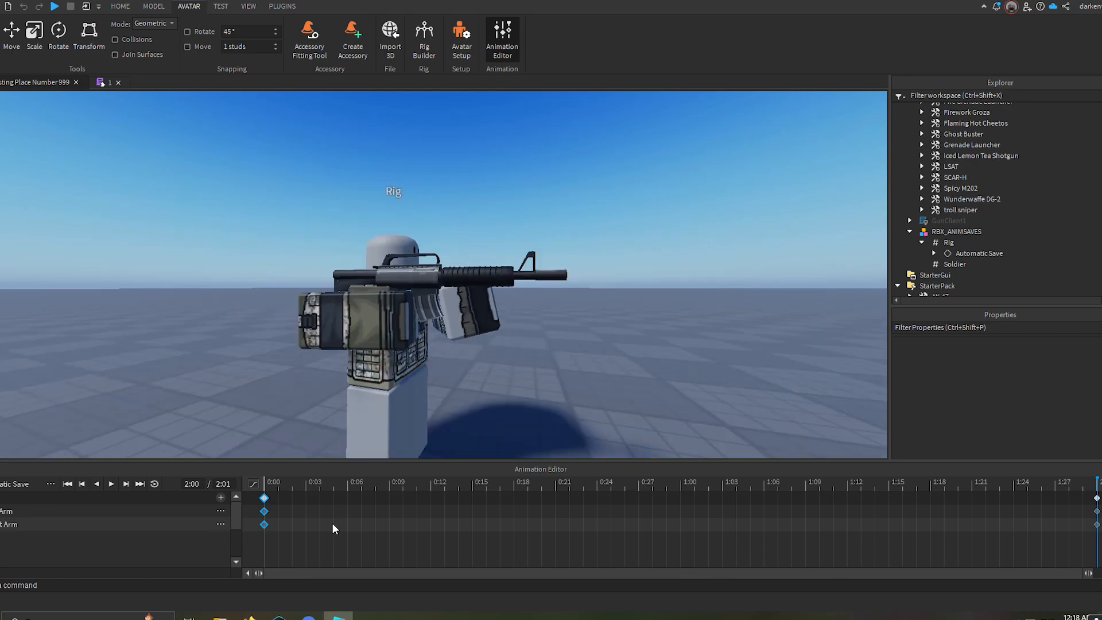
At 0:09, rotate the right arm so the rifle's muzzle tilts upward.
left_click(358, 490)
mouse_move(389, 487)
left_mouse_down()
mouse_move(401, 487)
mouse_move(391, 487)
left_mouse_up()
left_click(368, 333)
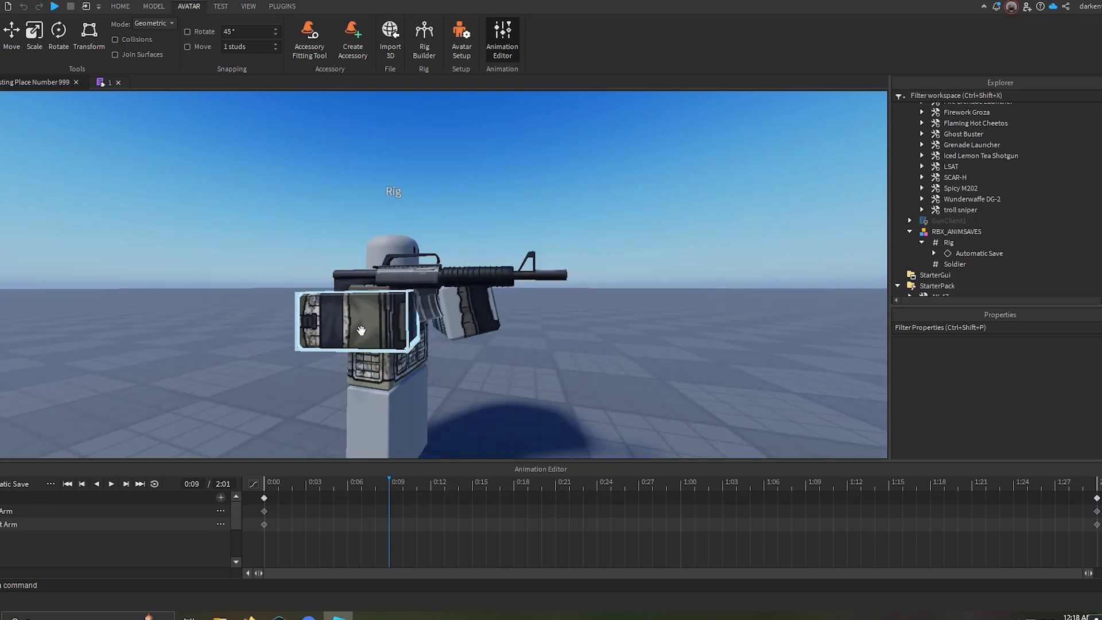
key("ctrl+4")
left_click_drag(363, 322, 382, 276)
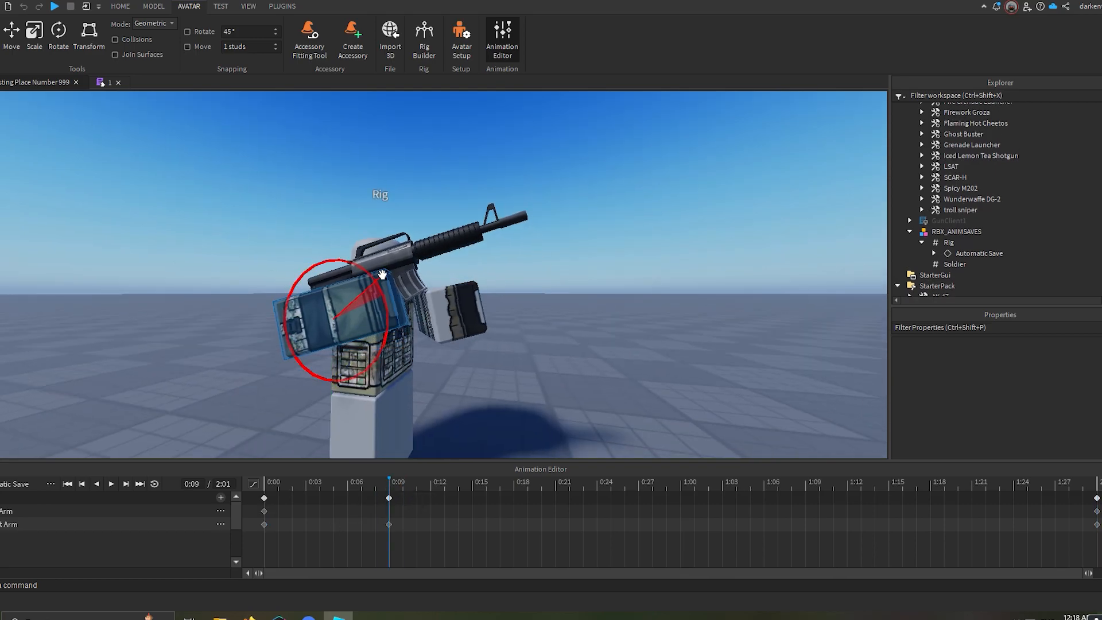
right_click_drag(382, 275, 382, 278)
scroll(382, 278, "down", 2)
right_click_drag(473, 290, 480, 286)
Undo the last pose change at 0:09 and re-angle the right arm so the rifle points up and outward.
key("ctrl+l")
scroll(480, 286, "up", 3)
scroll(480, 286, "down", 3)
key("ctrl+z")
scroll(480, 286, "down", 2)
mouse_move(496, 277)
left_mouse_down()
mouse_move(481, 267)
mouse_move(492, 276)
left_mouse_up()
right_click_drag(513, 238, 513, 239)
left_click_drag(513, 238, 502, 222)
right_click_drag(502, 222, 501, 222)
Move the right arm at 0:09 to reposition the rifle in front of the shoulder.
key("r")
left_click_drag(343, 319, 426, 309)
right_click_drag(627, 354, 627, 355)
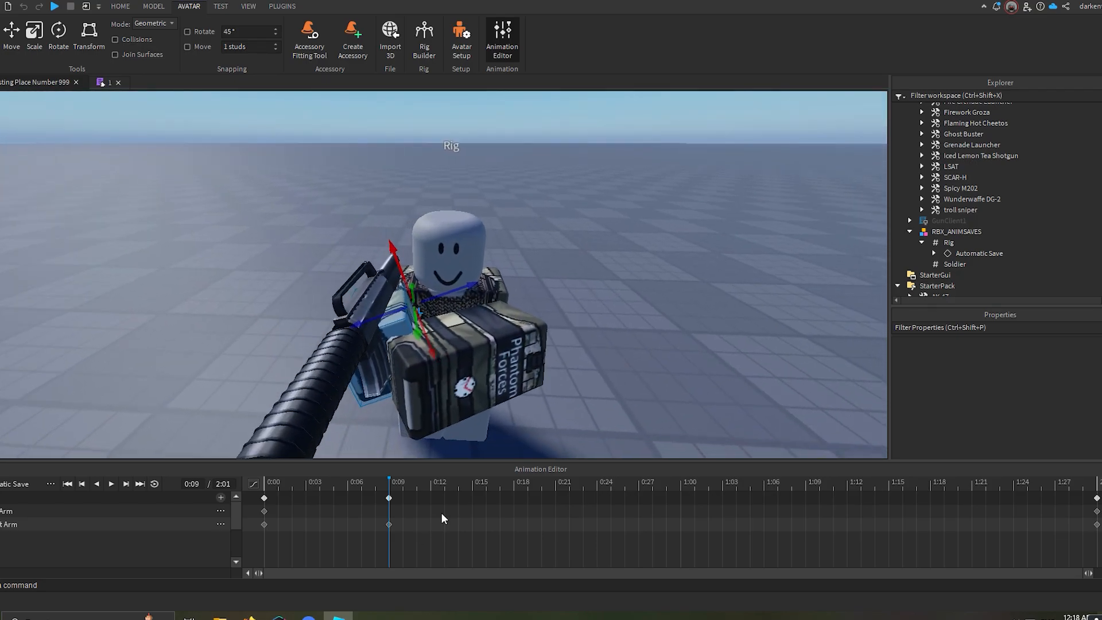
key("ctrl+z")
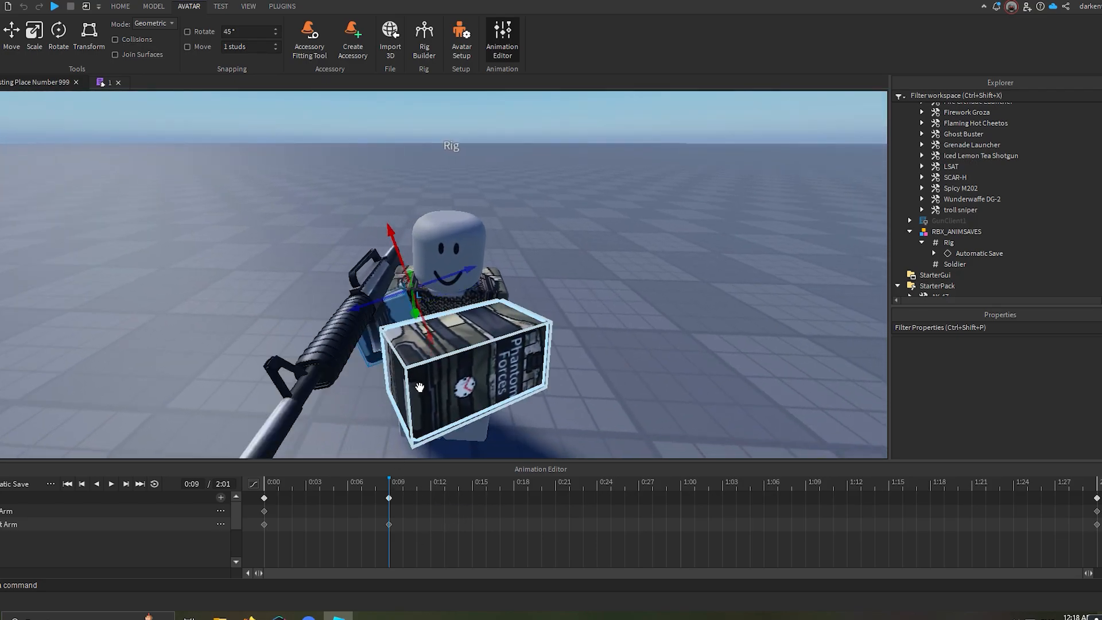
right_click_drag(414, 404, 414, 404)
left_click_drag(582, 352, 546, 340)
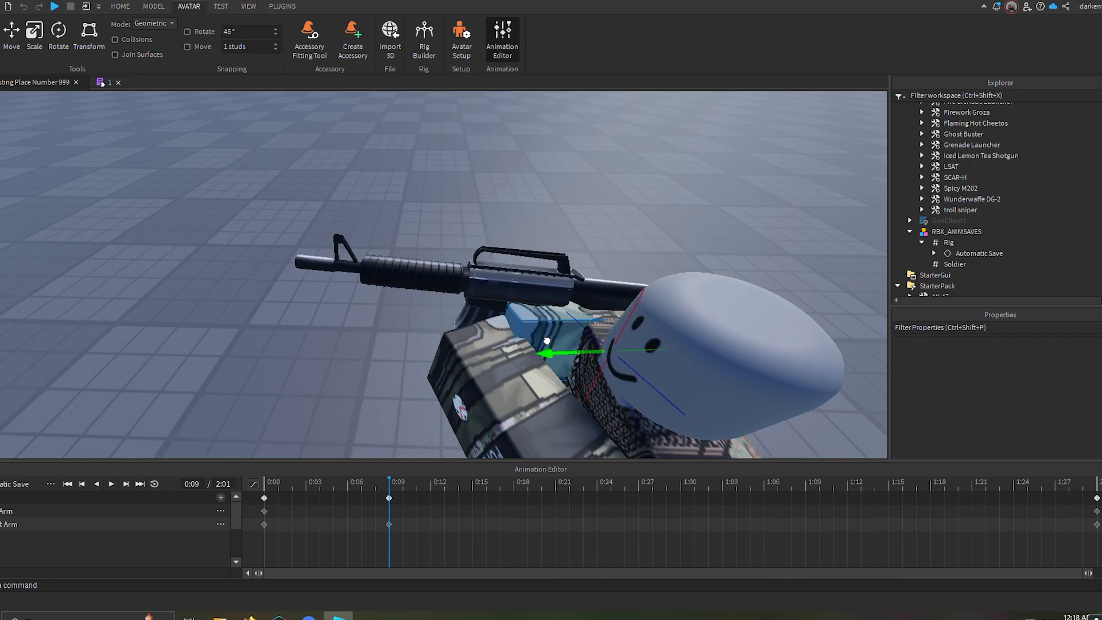
right_click_drag(545, 337, 545, 337)
Rotate and move the left arm at 0:09 so its hand reaches toward the rifle's magazine.
left_click(534, 389)
right_click_drag(538, 394, 540, 389)
key("r")
left_click_drag(338, 337, 375, 343)
right_click_drag(358, 303, 367, 289)
scroll(359, 255, "up", 5)
left_click_drag(359, 255, 391, 258)
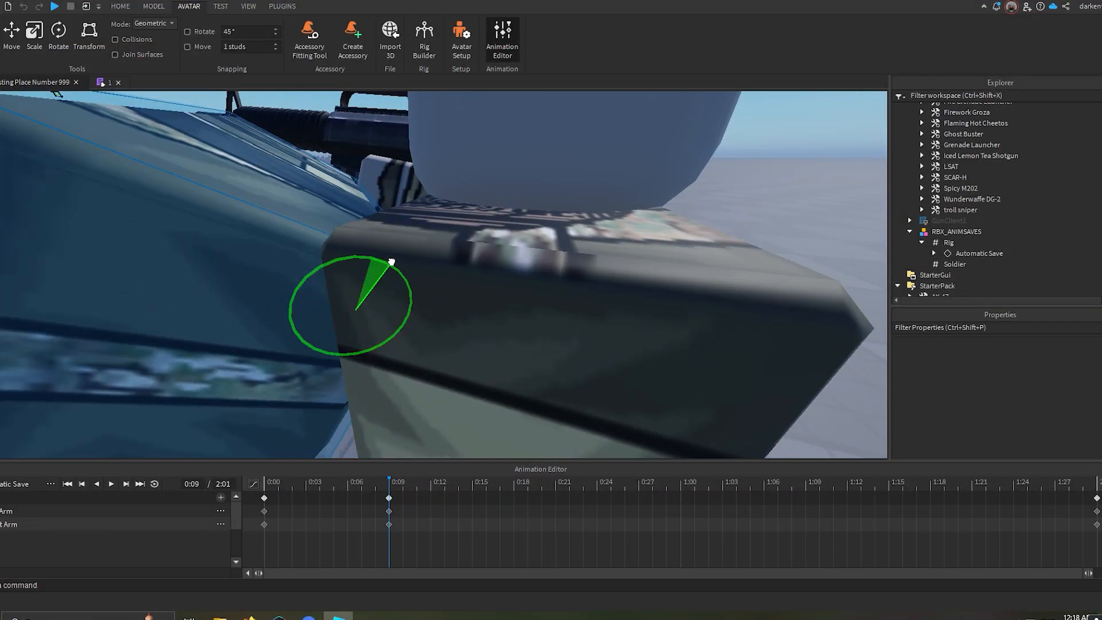
scroll(394, 253, "down", 8)
scroll(395, 262, "up", 3)
key("r")
left_click_drag(516, 311, 494, 322)
right_click_drag(494, 322, 481, 364)
Duplicate the 0:09 keyframe and place the copy at 0:15.
left_click(512, 487)
left_click_drag(415, 531, 357, 491)
key("ctrl+c")
key("ctrl+v")
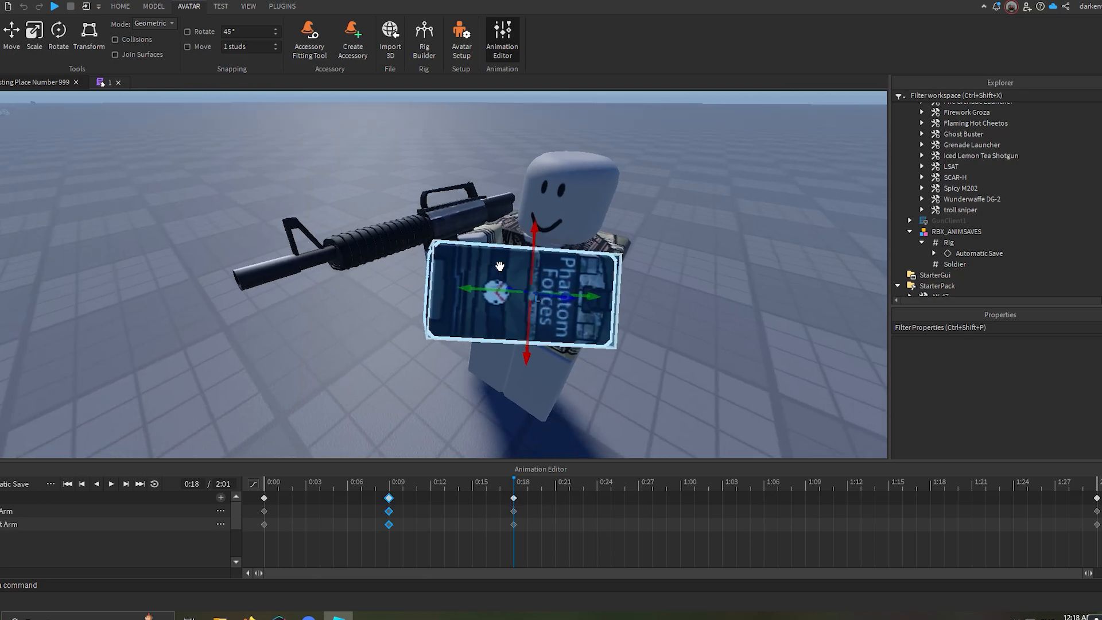
left_click_drag(514, 498, 473, 499)
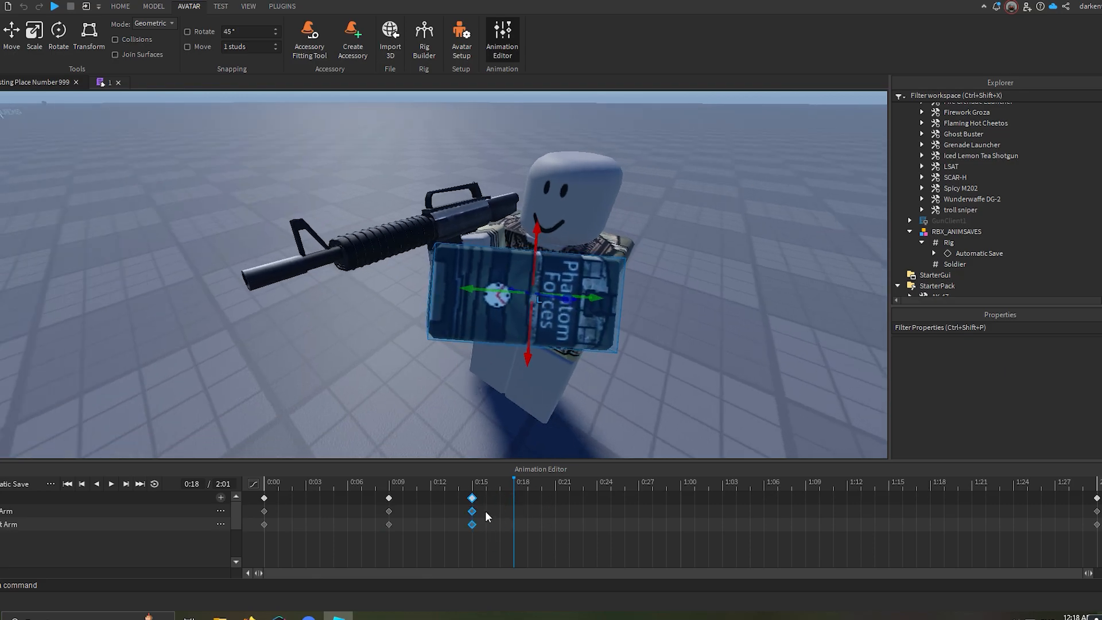
Reposition the left arm at 0:15 so its hand meets the magazine under the rifle.
left_click(471, 486)
right_click_drag(569, 297, 612, 294)
key("ctrl+l")
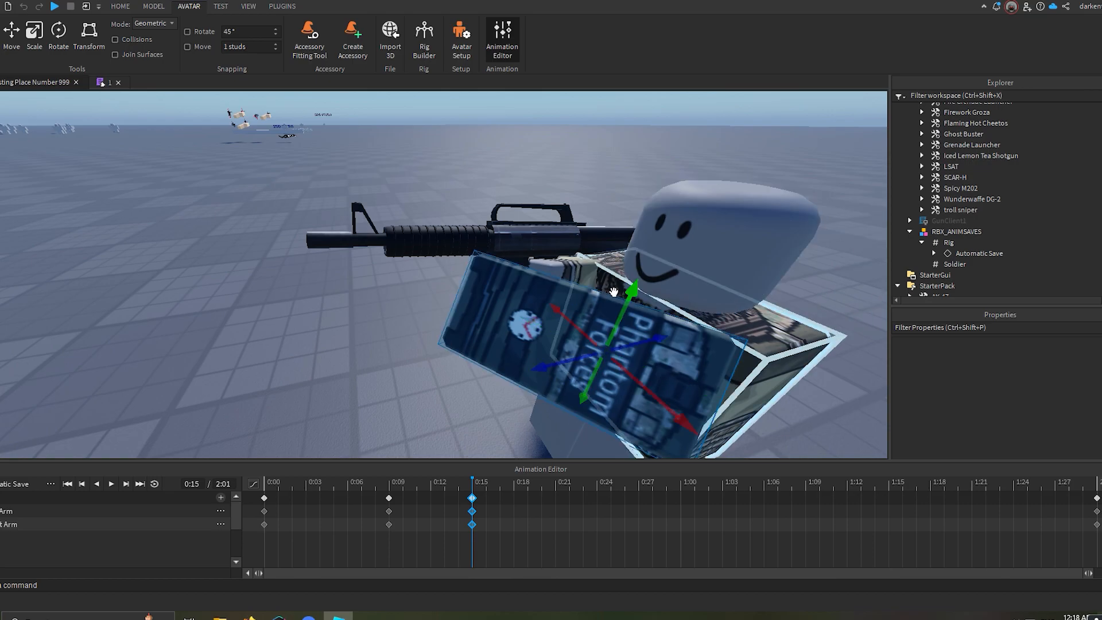
key("ctrl+l")
key("r")
key("ctrl+l")
right_click_drag(583, 302, 465, 270)
scroll(582, 300, "down", 3)
key("ctrl+l")
scroll(523, 292, "up", 2)
scroll(465, 270, "down", 2)
left_click_drag(456, 266, 476, 270)
scroll(476, 270, "up", 1)
right_click_drag(476, 270, 476, 304)
left_click_drag(477, 404, 472, 414)
right_click_drag(578, 355, 578, 359)
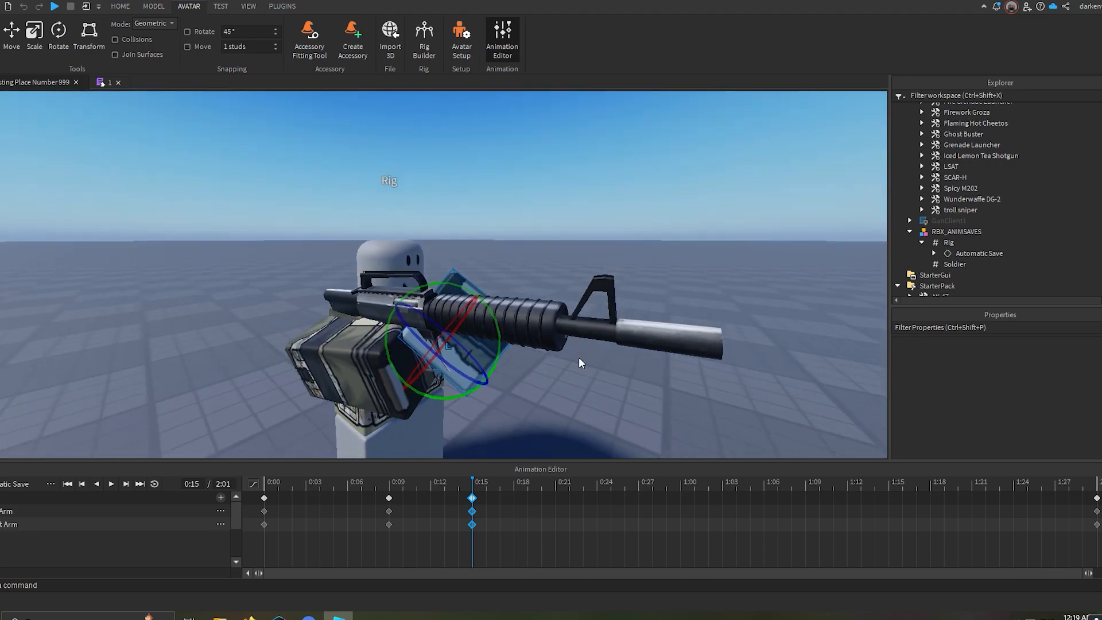
Copy the 0:15 keyframe to 0:19.
left_click(527, 487)
left_click(471, 499)
key("ctrl+c")
key("ctrl+v")
Rotate and move the left arm at 0:19 so it pulls down and away from the rifle.
right_click_drag(484, 310, 483, 310)
key("ctrl+l")
key("ctrl+l")
left_click_drag(493, 297, 434, 259)
key("r")
left_click_drag(473, 378, 502, 433)
left_click_drag(525, 367, 553, 365)
right_click_drag(553, 365, 552, 365)
right_click_drag(537, 283, 522, 293)
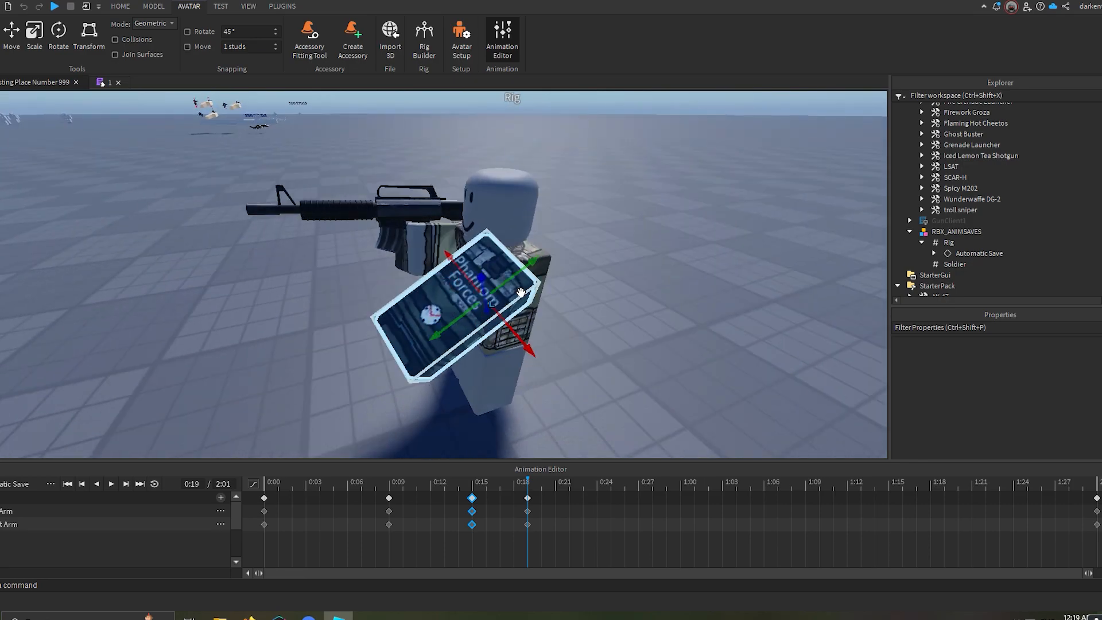
mouse_move(489, 264)
left_mouse_down()
mouse_move(494, 294)
mouse_move(501, 282)
left_mouse_up()
right_click_drag(506, 287, 550, 353)
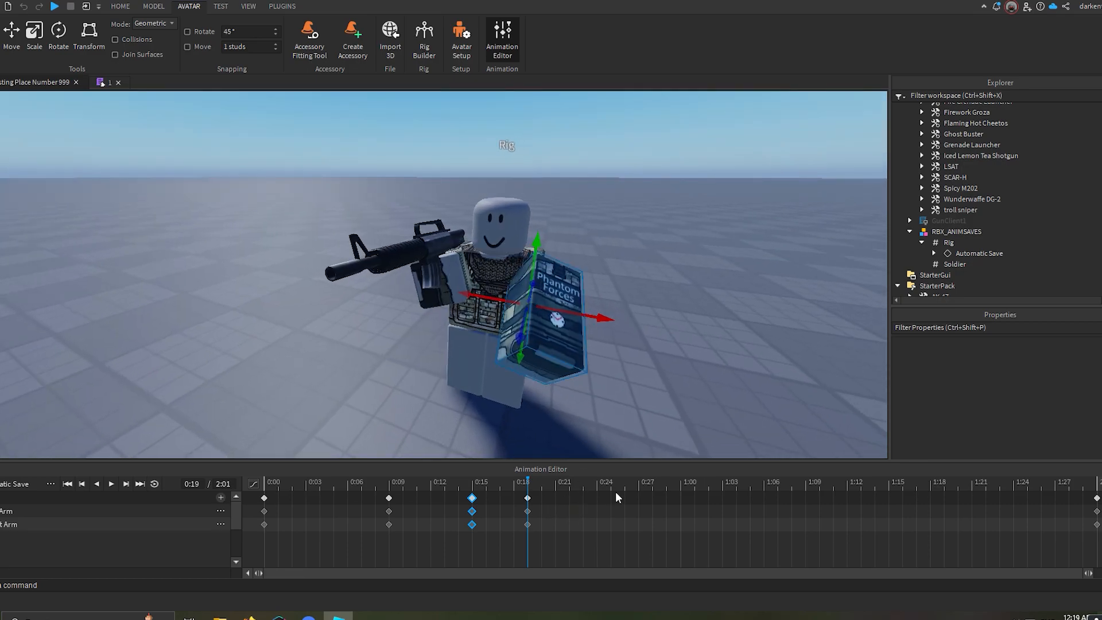
Paste the 0:19 pose at 0:27 and swing the left arm outward from the body there.
left_click(646, 486)
left_click_drag(565, 518, 511, 485)
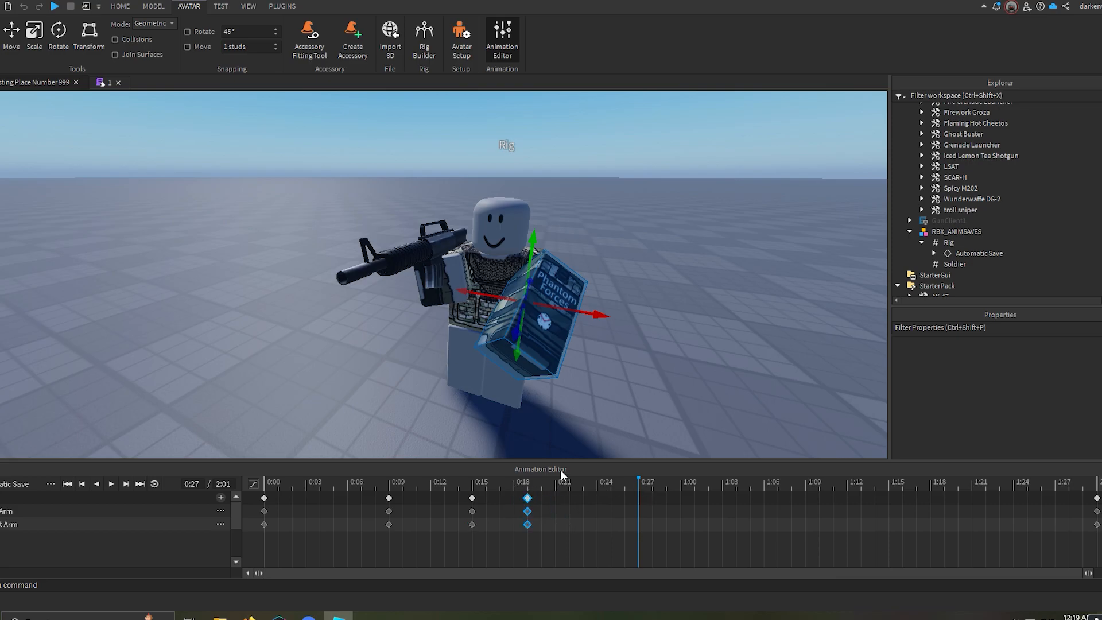
key("ctrl+v")
right_click_drag(602, 380, 473, 346)
key("r")
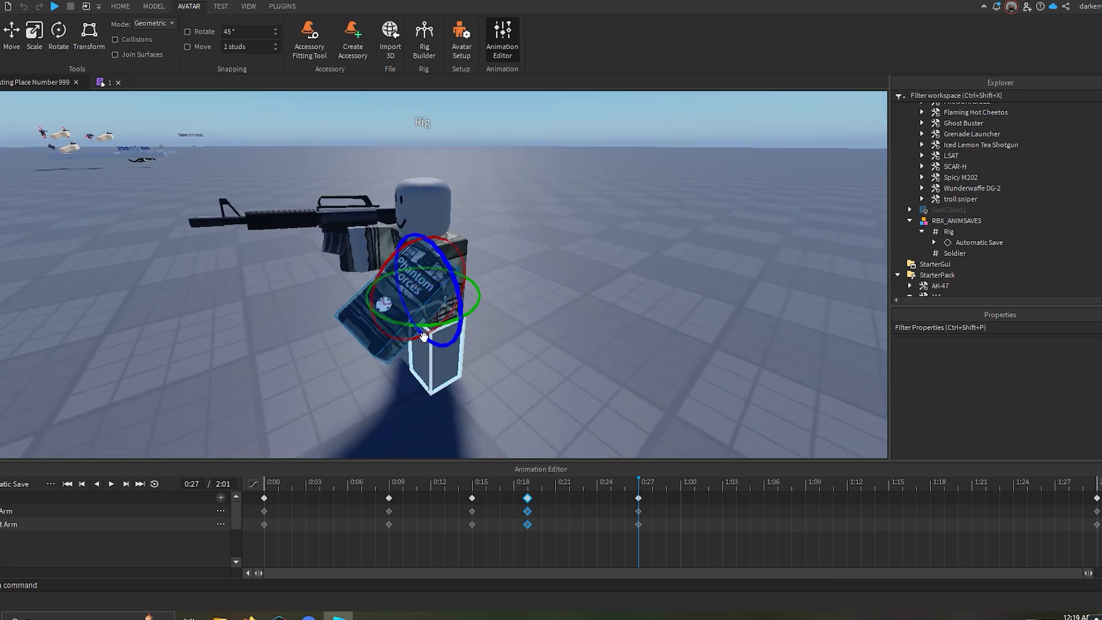
left_click_drag(437, 323, 540, 304)
key("r")
left_click_drag(466, 278, 487, 310)
Play back the reload animation and move the 0:27 keyframe to 0:22.
key("space")
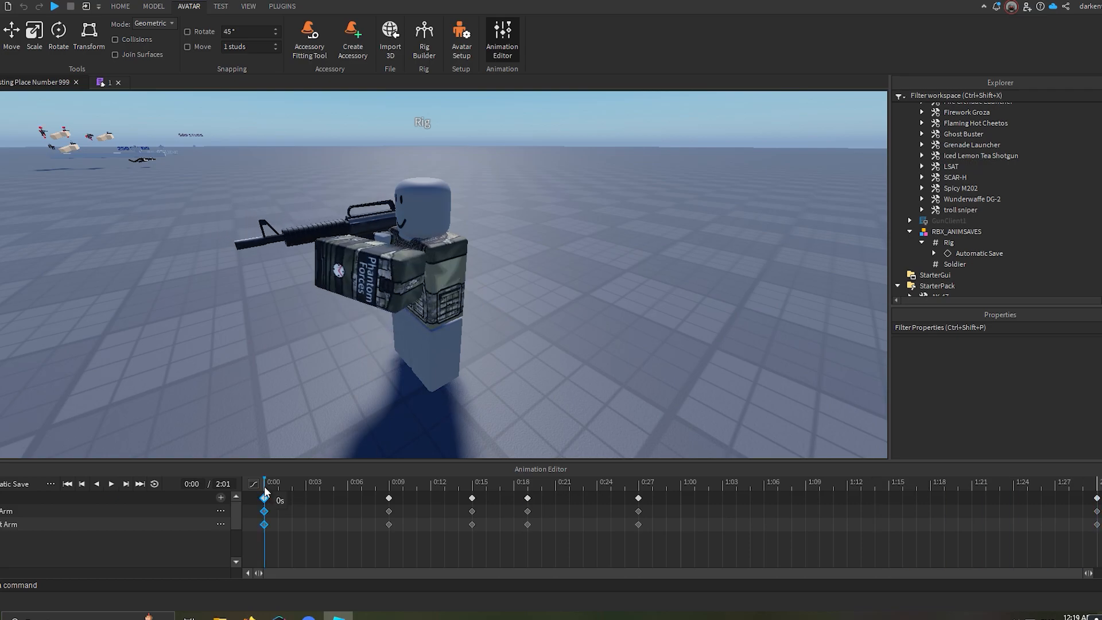
right_click_drag(623, 305, 623, 304)
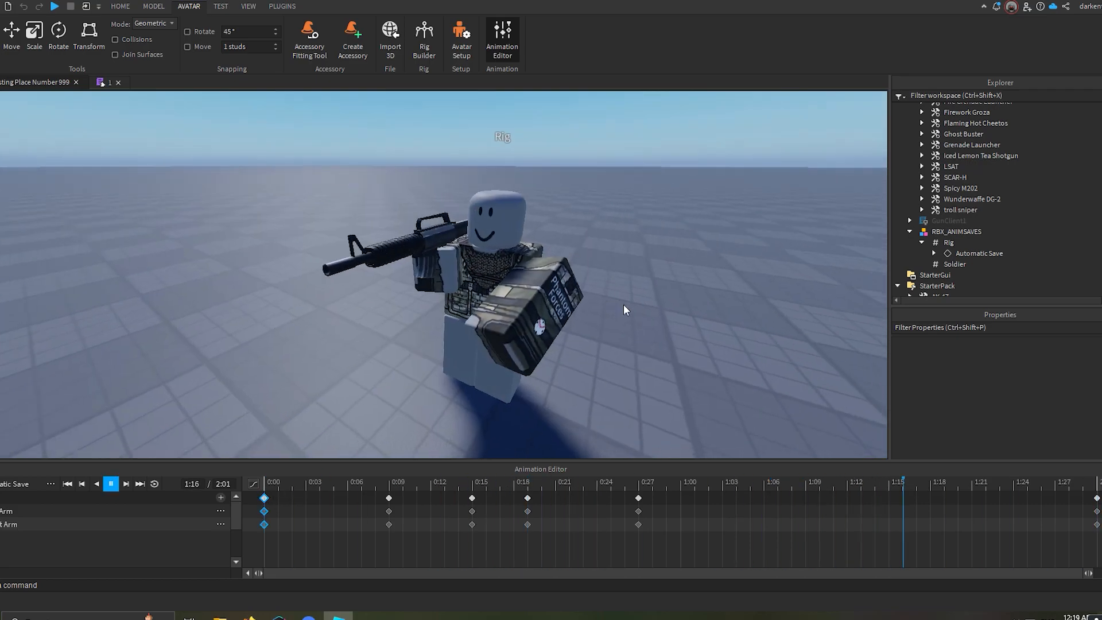
key("space")
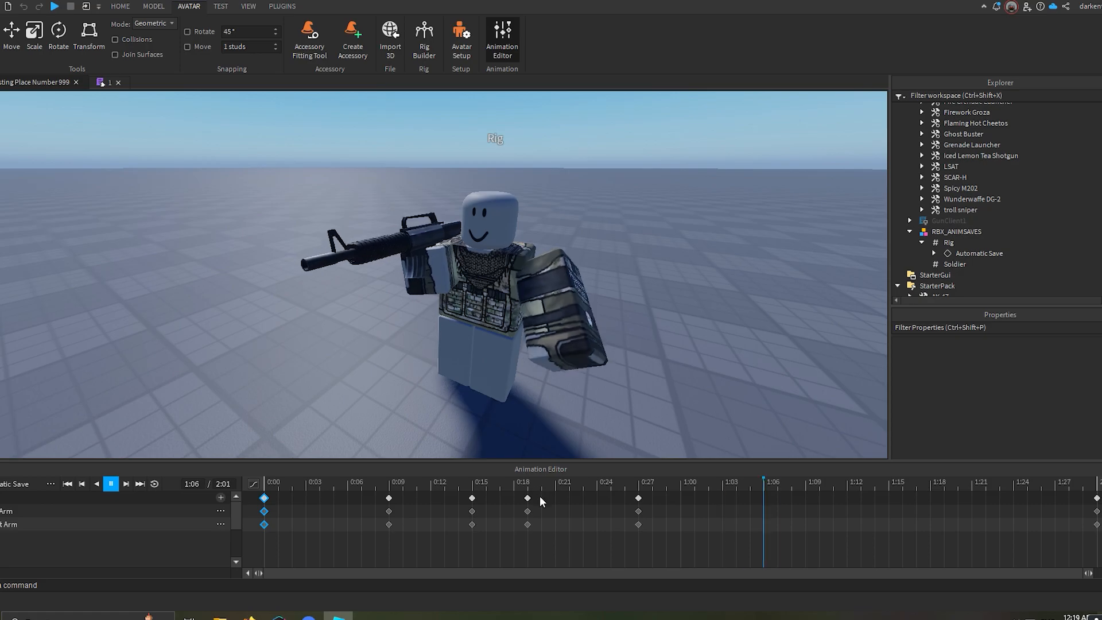
left_click(534, 485)
left_click_drag(531, 487, 571, 498)
key("space")
left_click_drag(344, 487, 261, 488)
key("space")
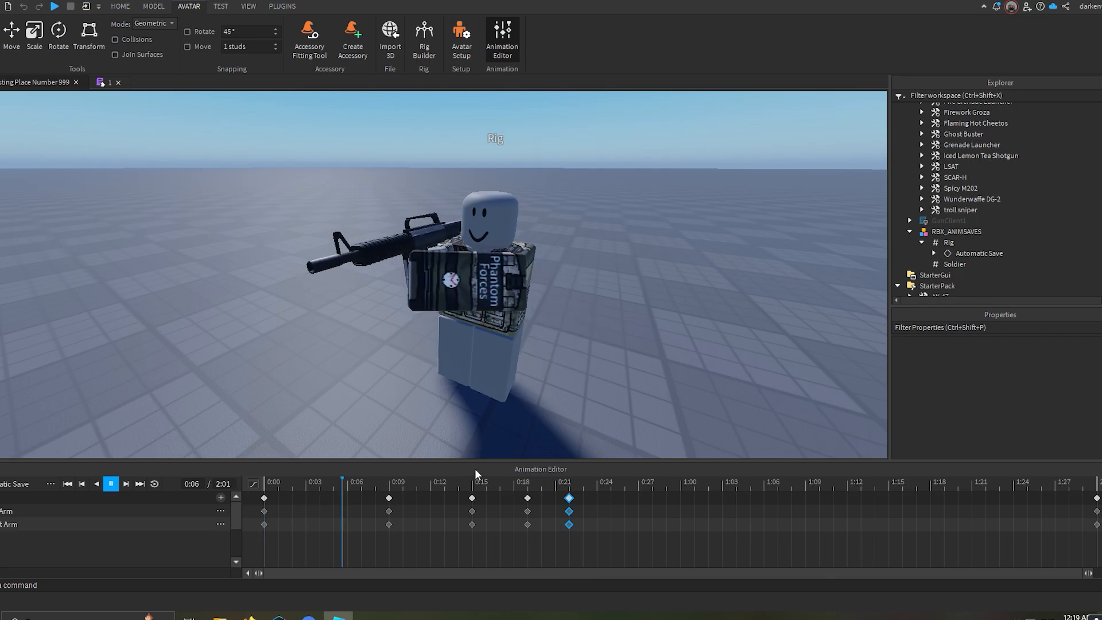
Rotate the left arm at 0:27 so it hangs down beside the torso.
left_click(638, 487)
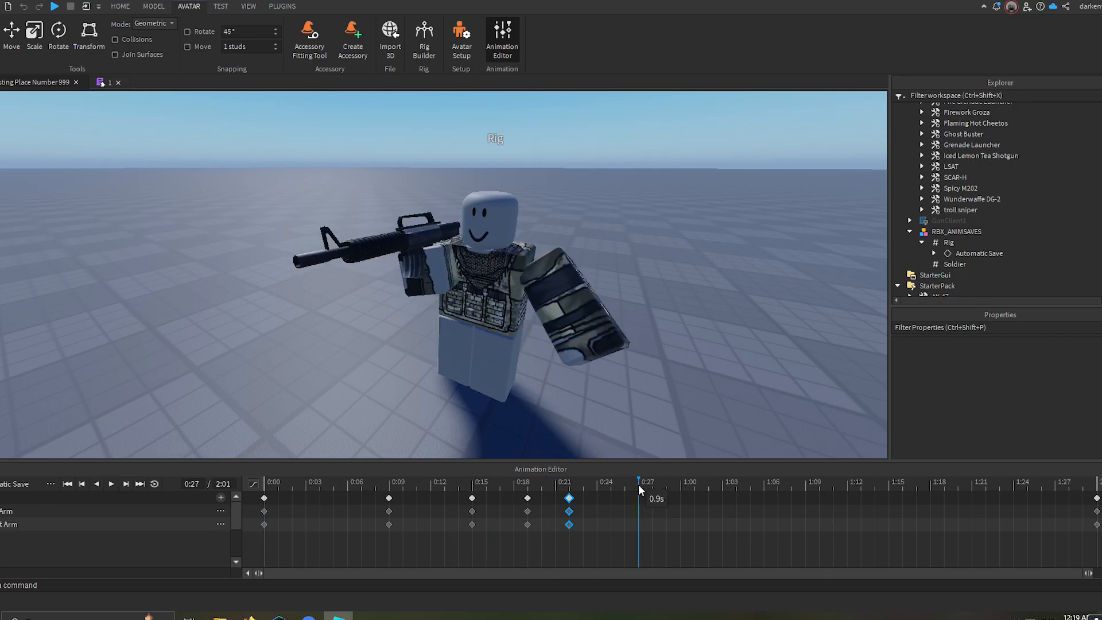
left_click(595, 288)
left_click_drag(606, 292, 609, 349)
right_click_drag(609, 349, 533, 336)
left_click_drag(525, 339, 483, 329)
right_click_drag(483, 329, 482, 340)
key("r")
left_click_drag(475, 304, 458, 278)
right_click_drag(458, 277, 449, 267)
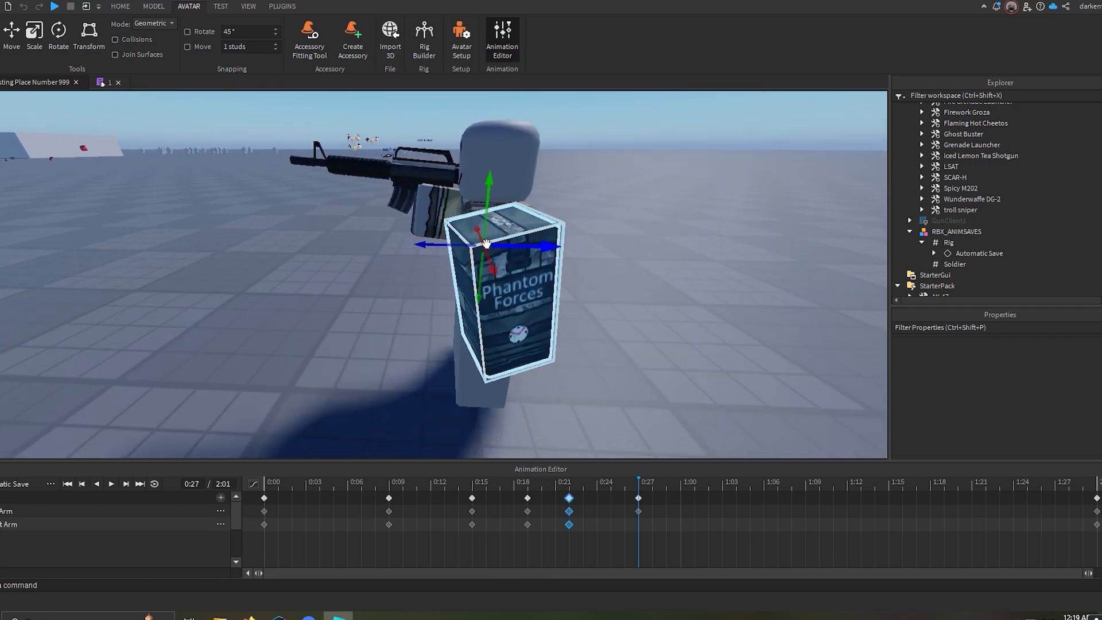
Adjust the left arm's position beside the torso at 0:27 and paste the right arm's 0:22 keyframe there.
left_click_drag(437, 244, 456, 248)
scroll(457, 249, "up", 3)
right_click_drag(456, 248, 476, 250)
scroll(458, 249, "down", 5)
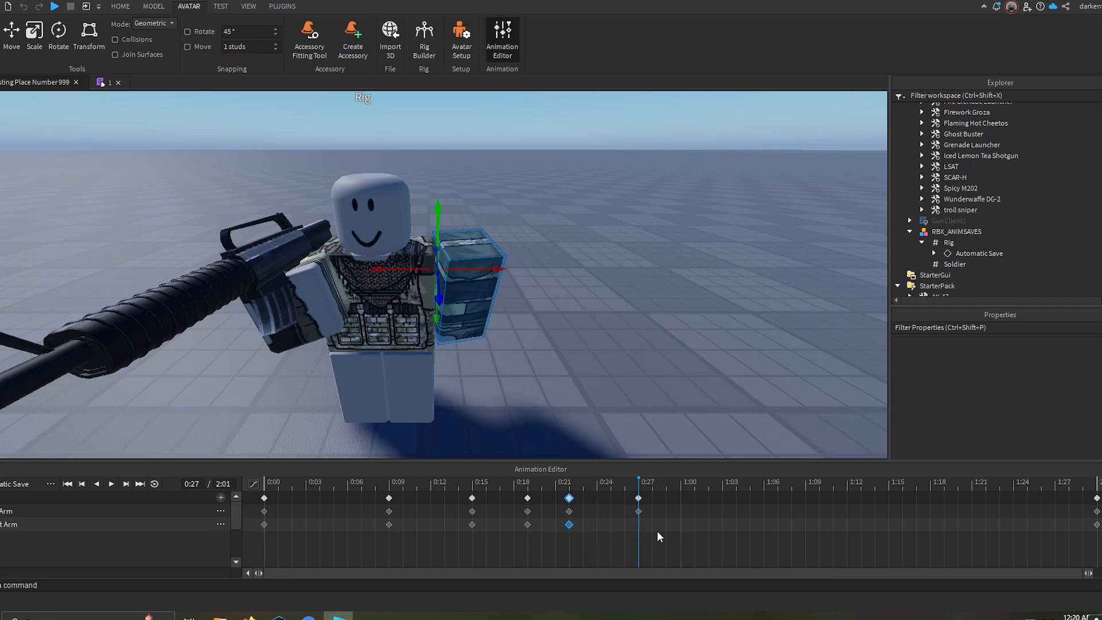
key("ctrl+v")
Paste the 0:19 keyframe at 1:02 and the 0:15 keyframe at 1:06.
left_click(535, 483)
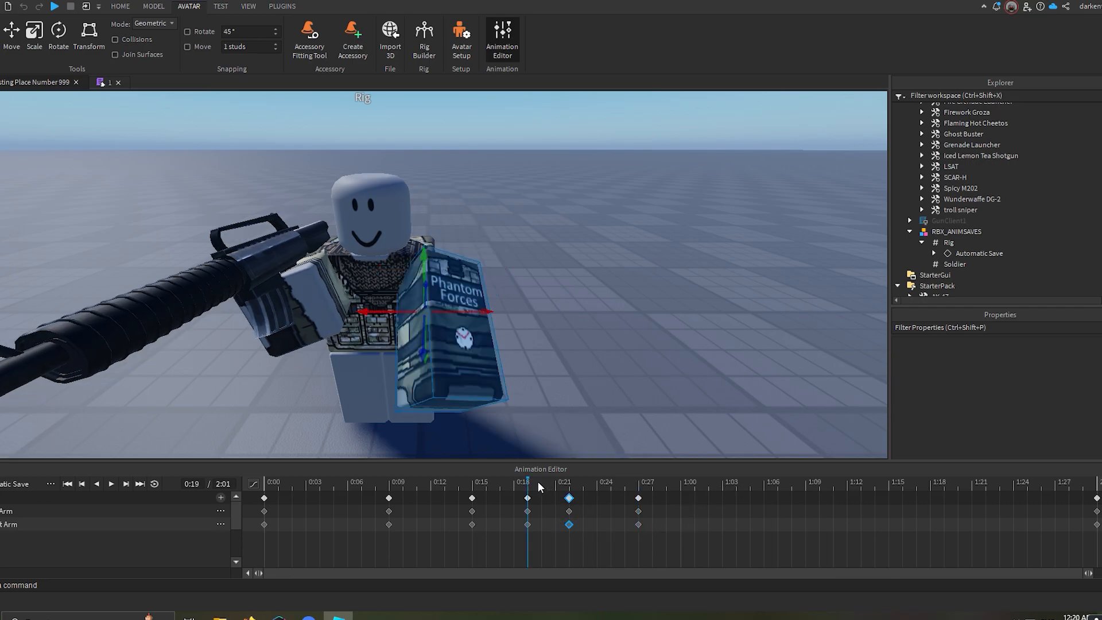
left_click(575, 485)
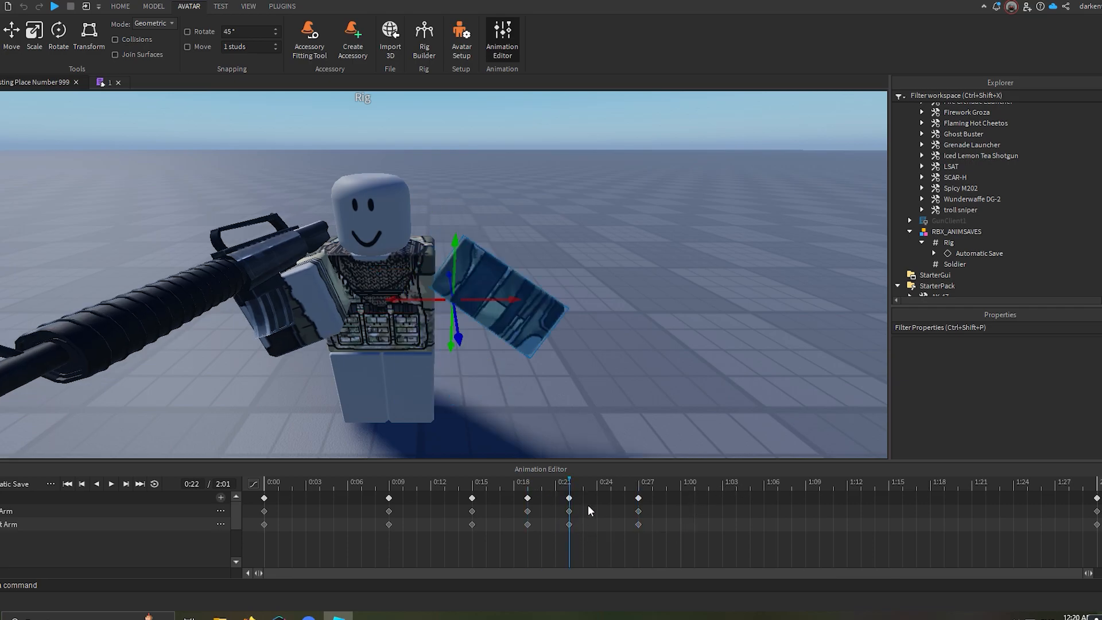
left_click(530, 484)
left_click(708, 485)
key("ctrl+v")
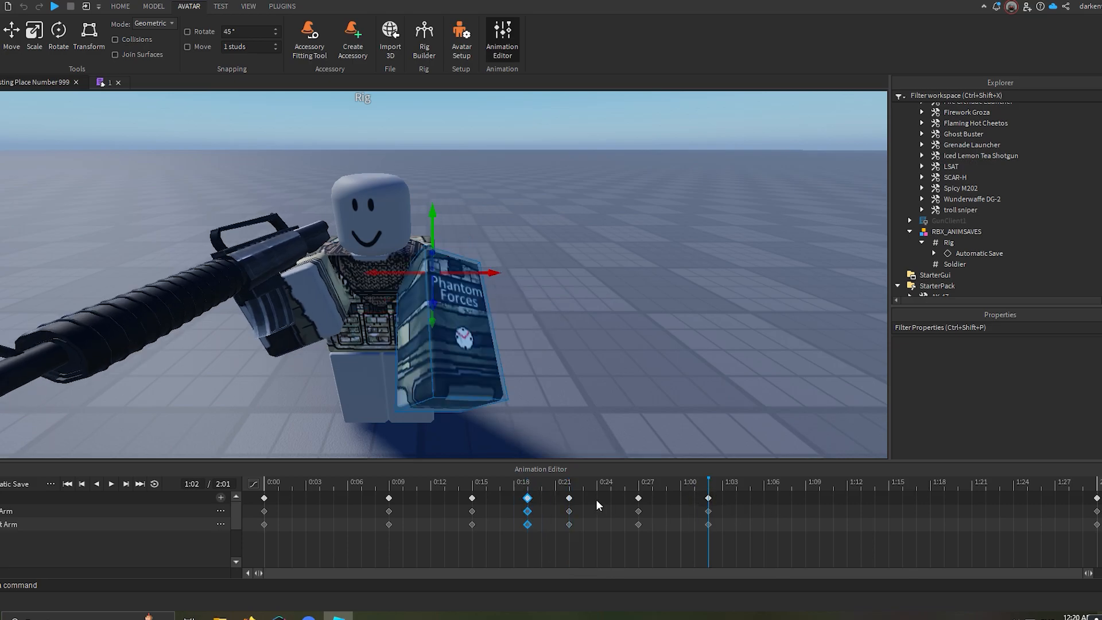
left_click(481, 486)
left_click(762, 487)
key("ctrl+v")
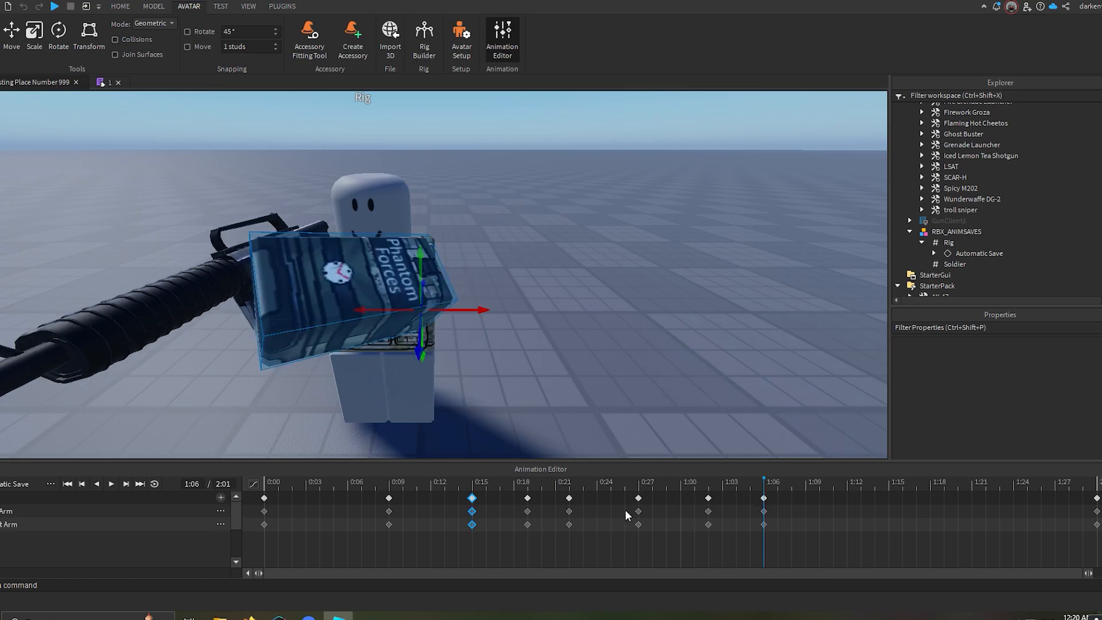
Add a copy of the 0:09 keyframe, retime the last two reload keyframes to 1:08 and 1:13, and preview the motion.
left_click(388, 486)
left_click(821, 484)
key("ctrl+v")
key("space")
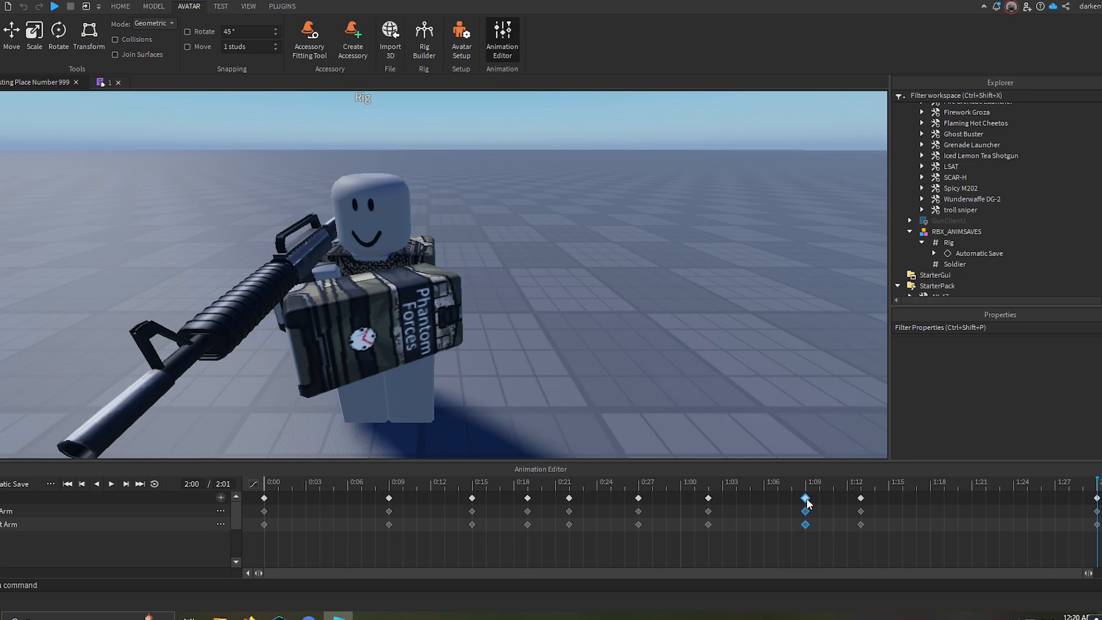
key("space")
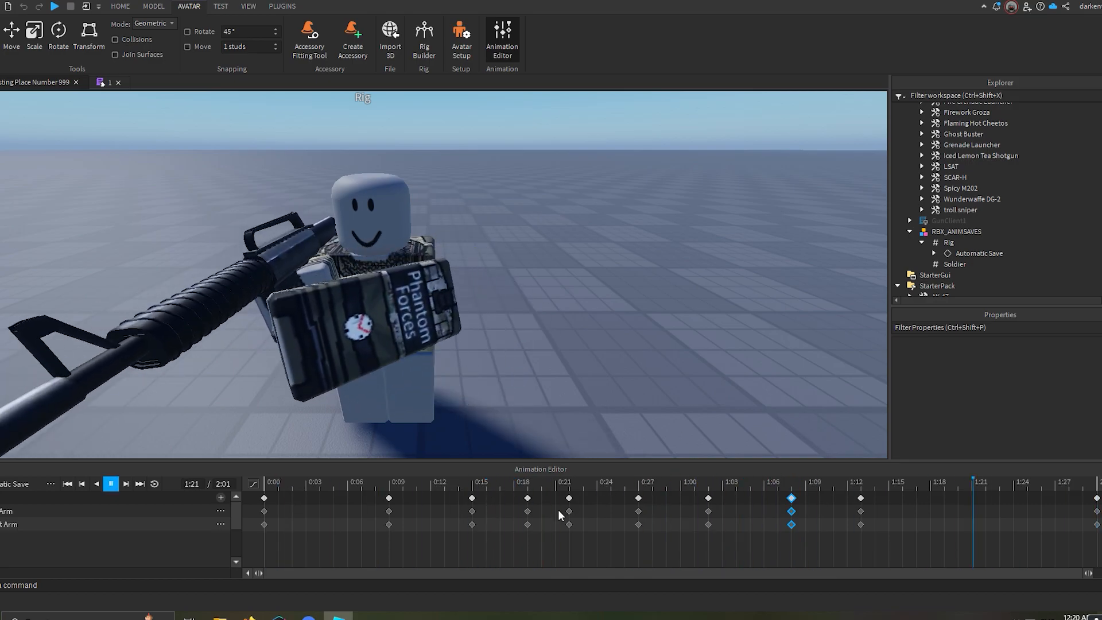
Add a pose at 1:00 with the left arm rotated outward behind the body.
left_click_drag(524, 484, 648, 497)
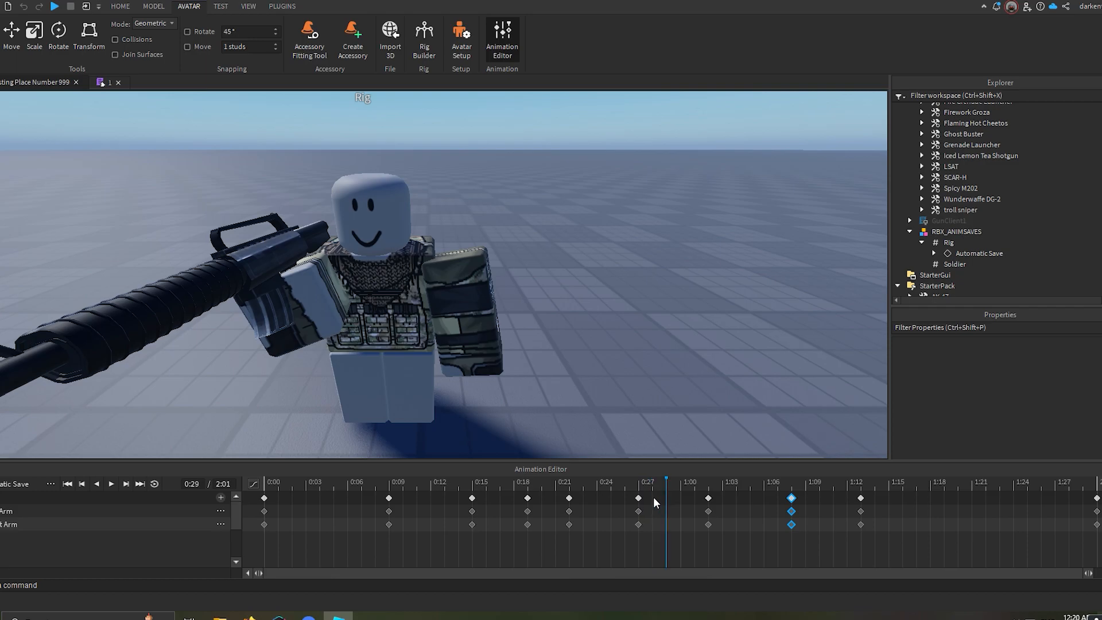
left_click(640, 497)
left_click(680, 489)
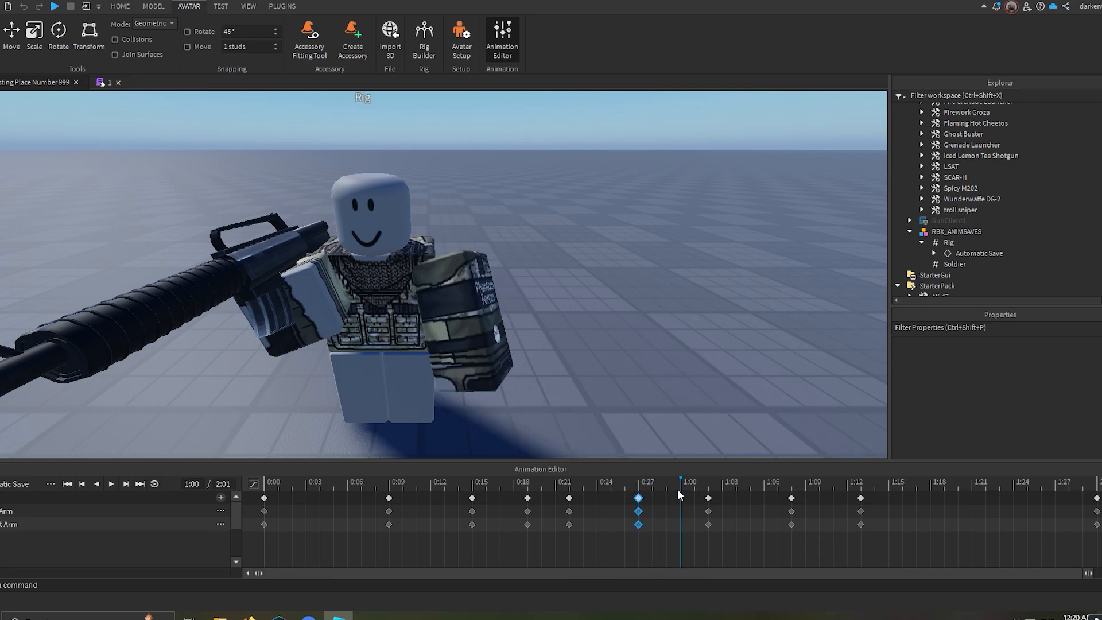
left_click(497, 326)
left_click_drag(480, 234, 495, 248)
right_click_drag(495, 251, 503, 313)
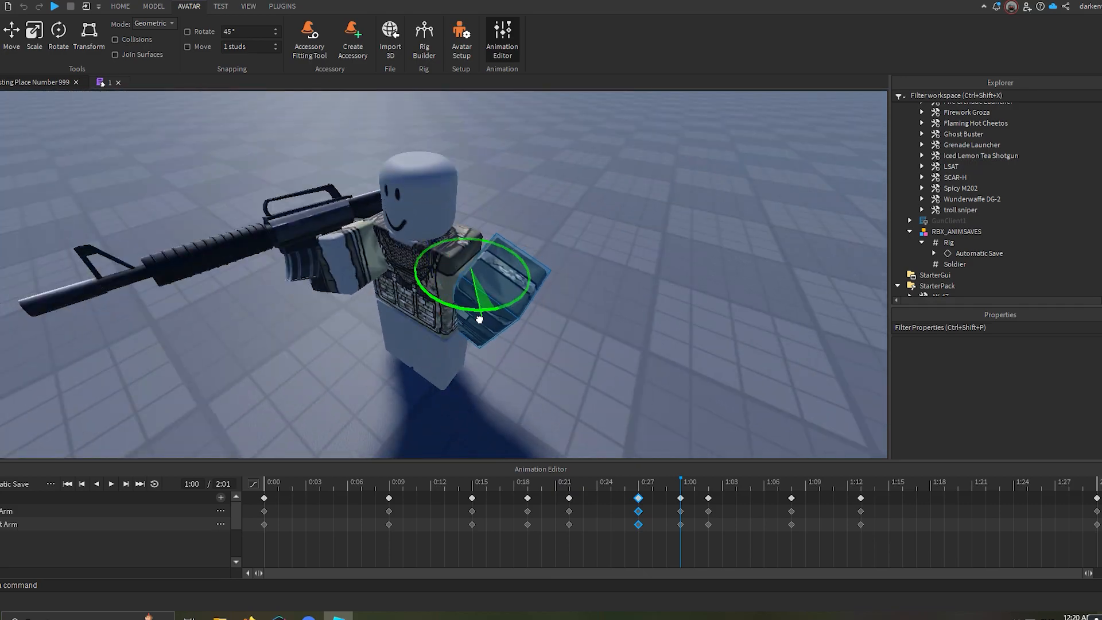
Shift the 1:02, 1:08 and 1:13 keyframes to 1:06, 1:12 and 1:17, and play the animation.
key("space")
left_click_drag(907, 553, 729, 492)
left_click_drag(903, 534, 765, 500)
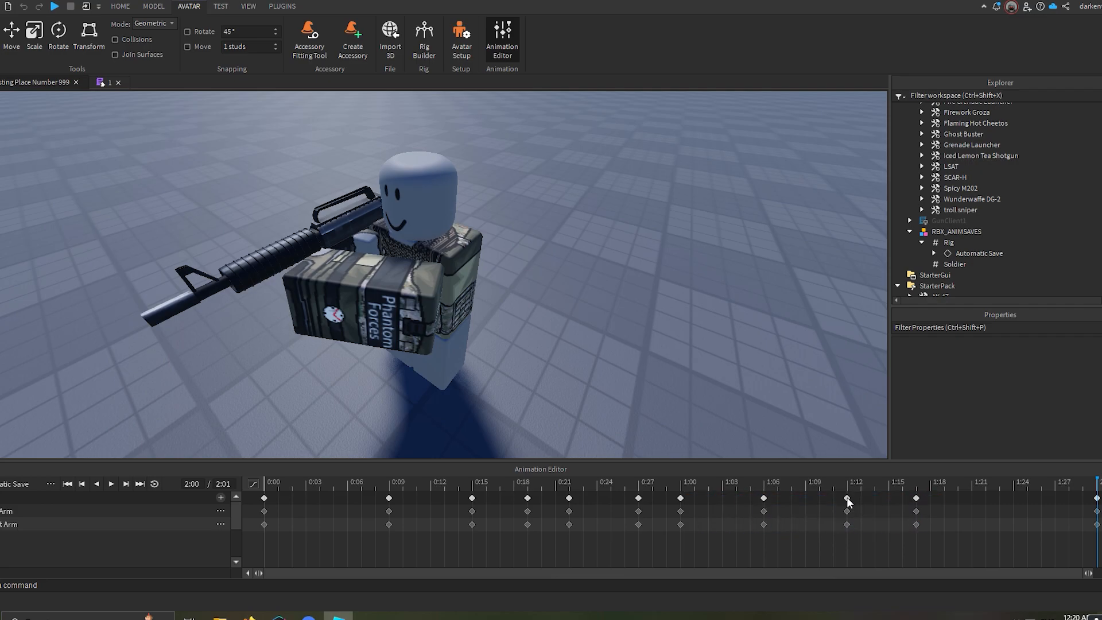
key("space")
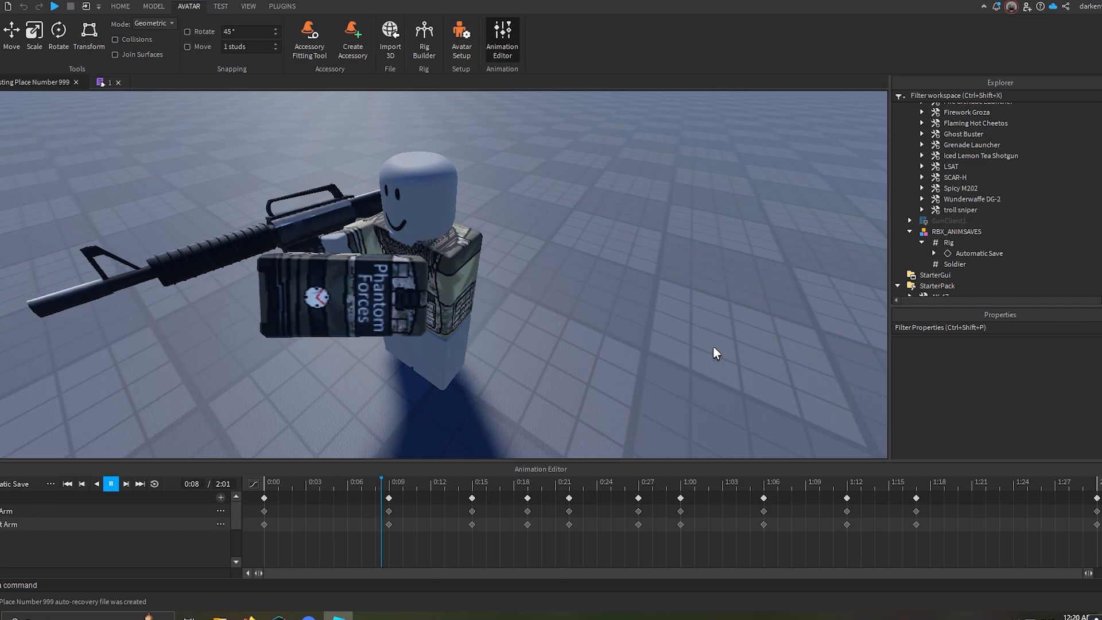
right_click_drag(661, 340, 519, 325)
scroll(519, 325, "up", 2)
Return to 0:00, add a Magazine track to the animation and select it.
left_click(267, 486)
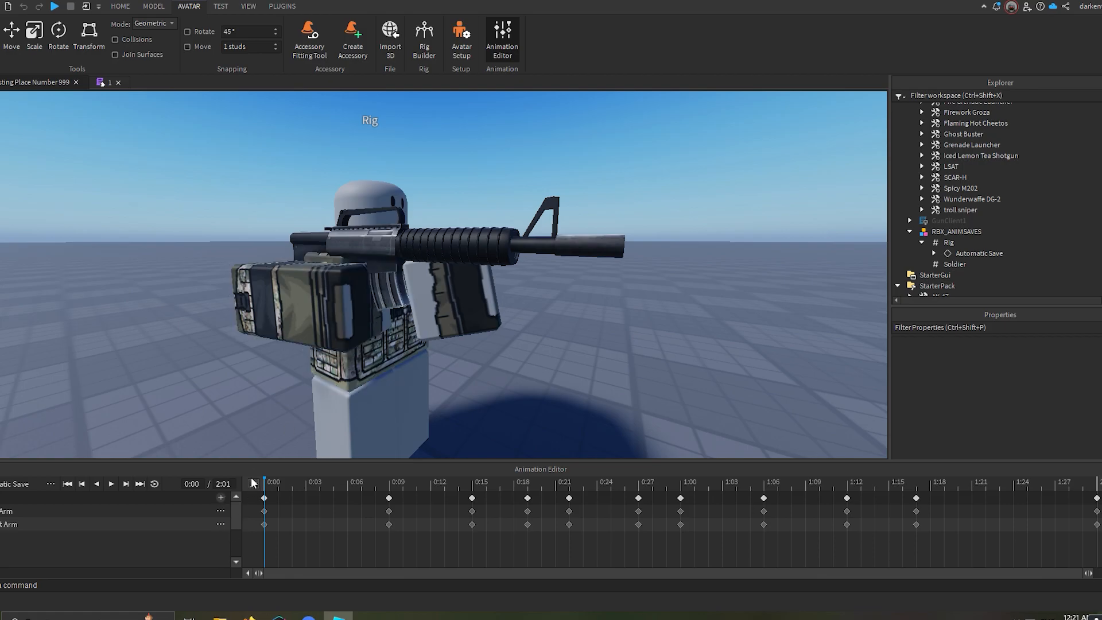
left_click(221, 498)
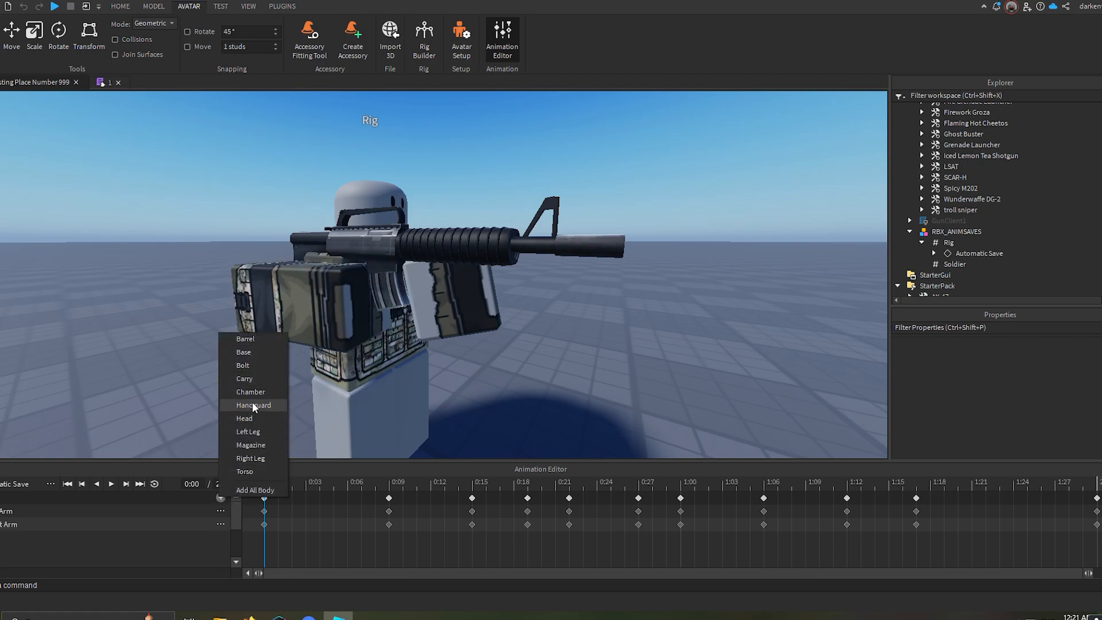
left_click(251, 445)
left_click(72, 536)
scroll(554, 390, "up", 2)
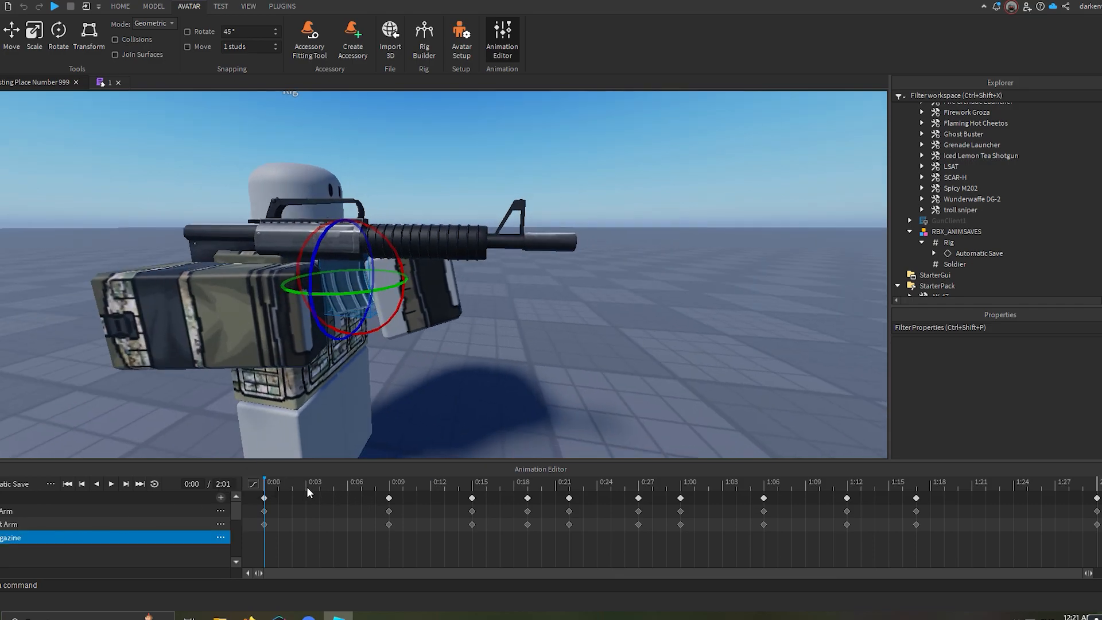
Key the Magazine track at 0:09 with a copy of its 0:00 keyframe so the magazine stays seated in the rifle.
left_click_drag(280, 484, 417, 491)
left_click(388, 497)
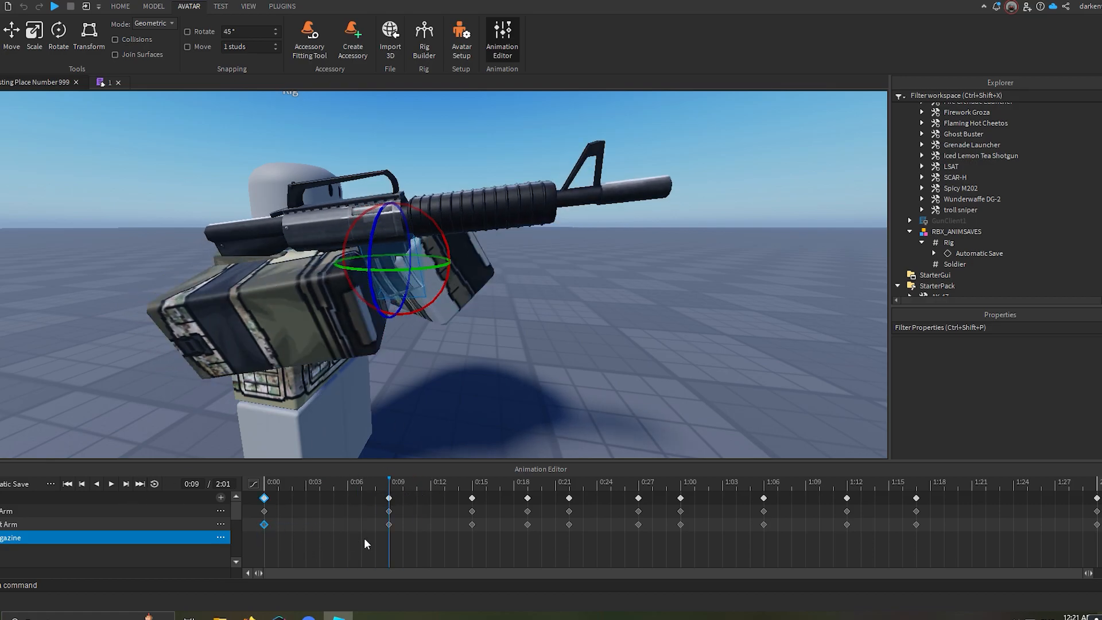
key("r")
left_click_drag(394, 226, 396, 240)
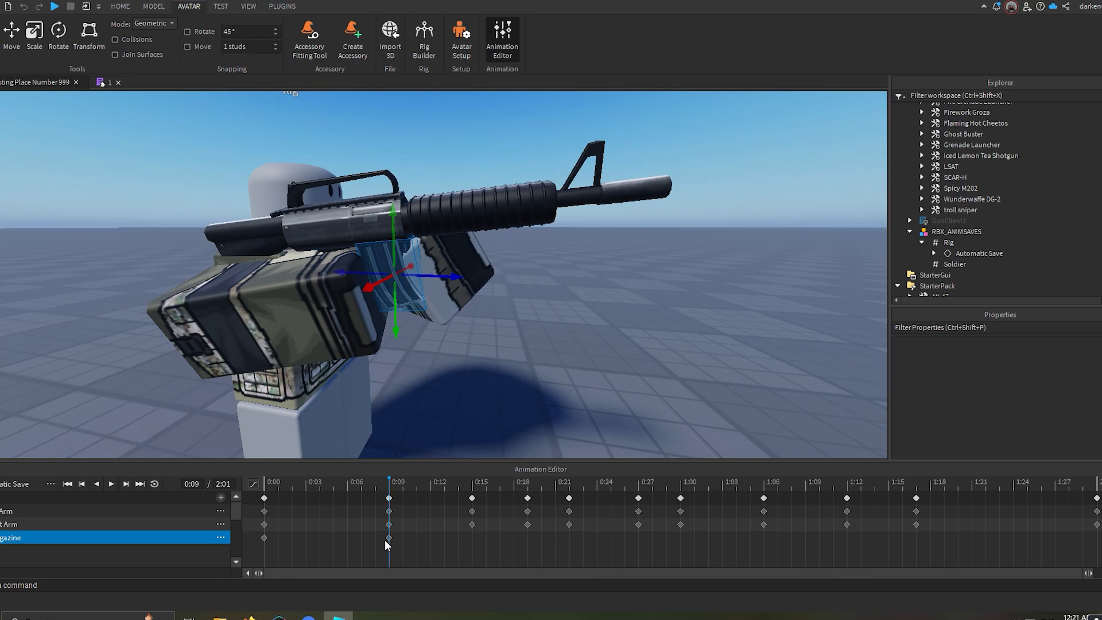
left_click(463, 564)
left_click(264, 538)
right_click(296, 539)
left_click(335, 464)
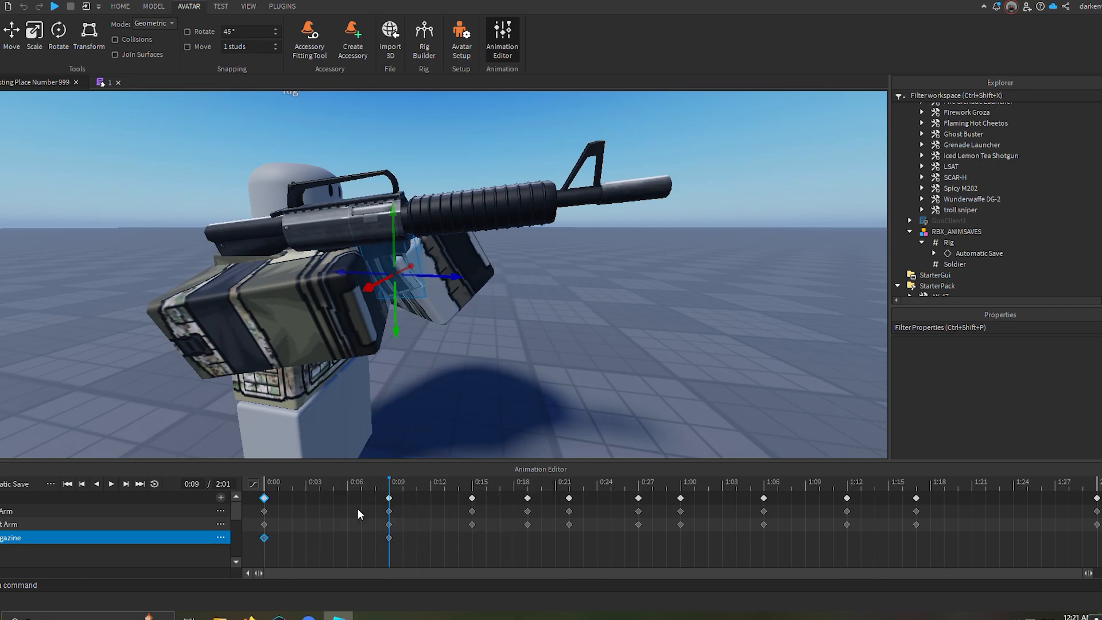
Copy the magazine's 0:09 keyframe to 0:15 and nudge the magazine slightly downward.
left_click_drag(381, 530, 380, 531)
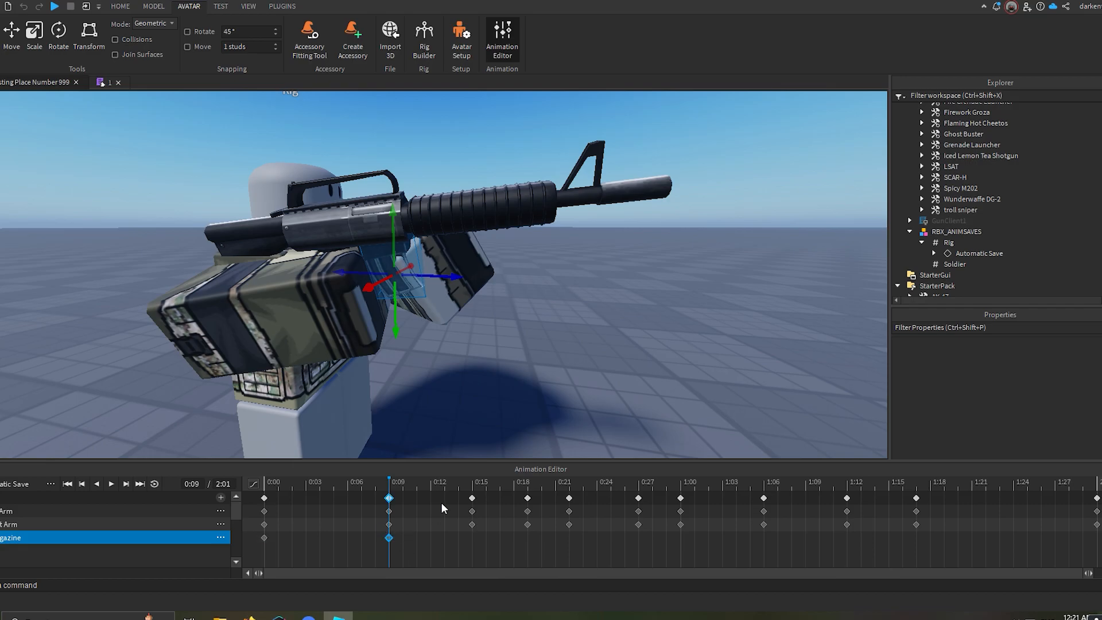
left_click(476, 487)
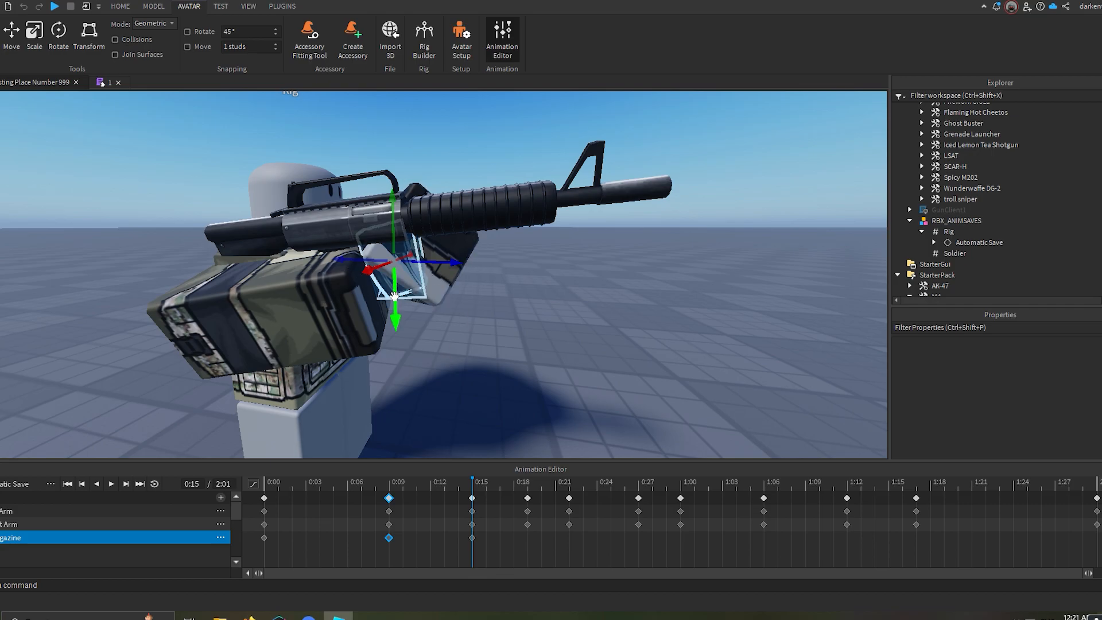
left_click_drag(391, 289, 393, 300)
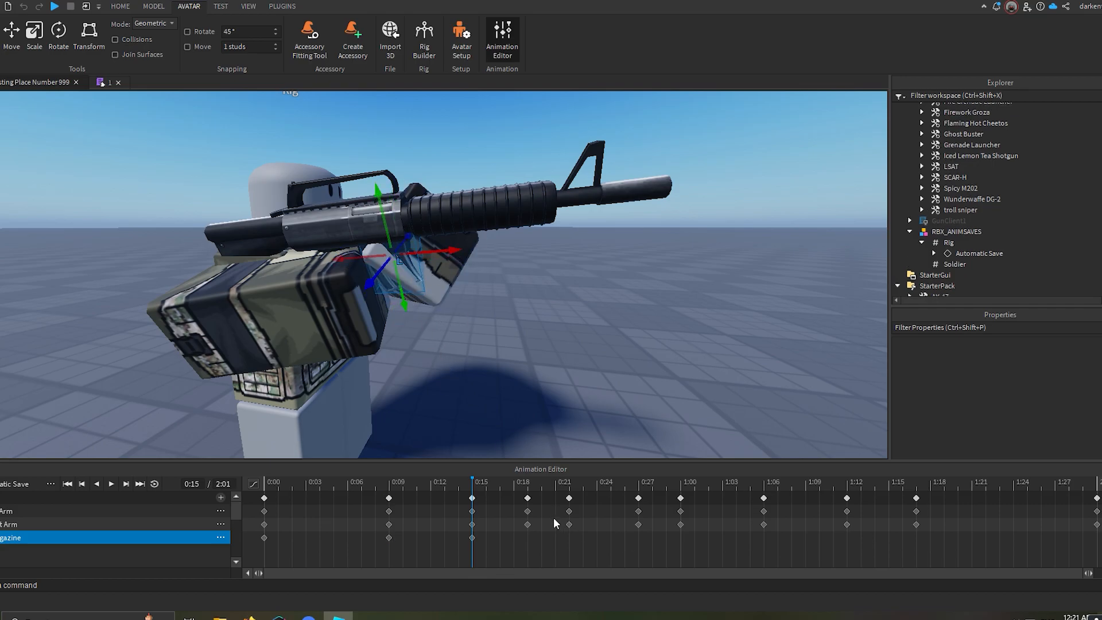
Copy the magazine's 0:15 keyframe to 0:19 and pull the magazine down out of the rifle.
left_click(524, 484)
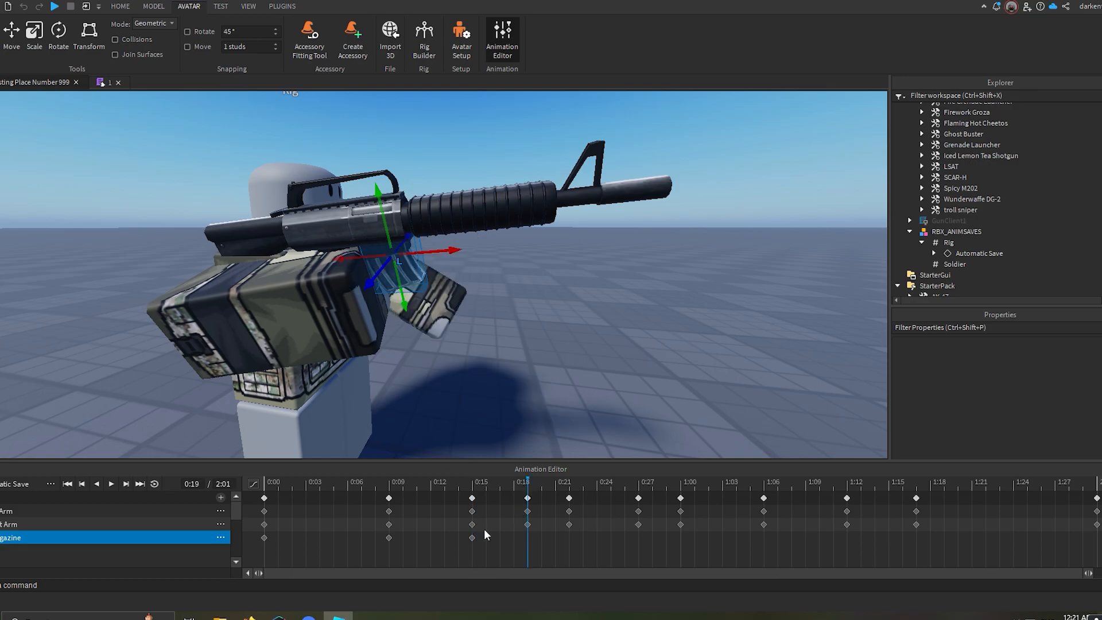
left_click_drag(466, 533, 462, 540)
left_click_drag(407, 303, 417, 359)
right_click_drag(417, 359, 414, 356)
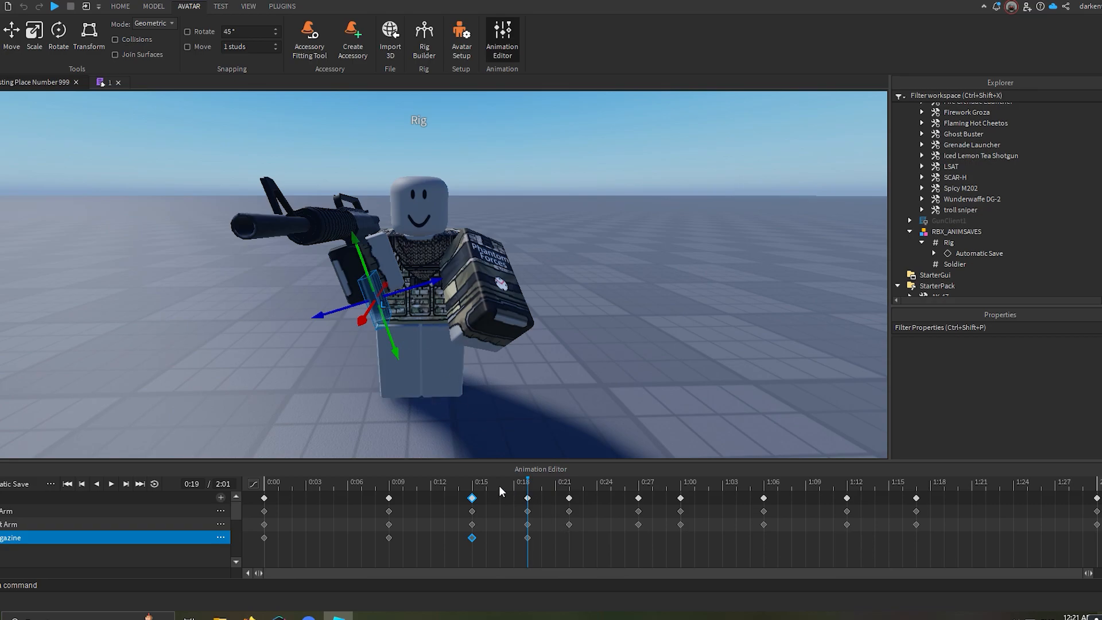
Add a magazine keyframe at 0:17 with the magazine rotated and moved out of the rifle into the left hand.
left_click(473, 488)
mouse_move(491, 497)
left_mouse_down()
mouse_move(507, 492)
mouse_move(497, 484)
left_mouse_up()
key("r")
left_click_drag(407, 243, 376, 222)
key("r")
left_click_drag(403, 300, 435, 318)
key("a")
right_click_drag(436, 319, 435, 320)
right_click_drag(494, 288, 494, 288)
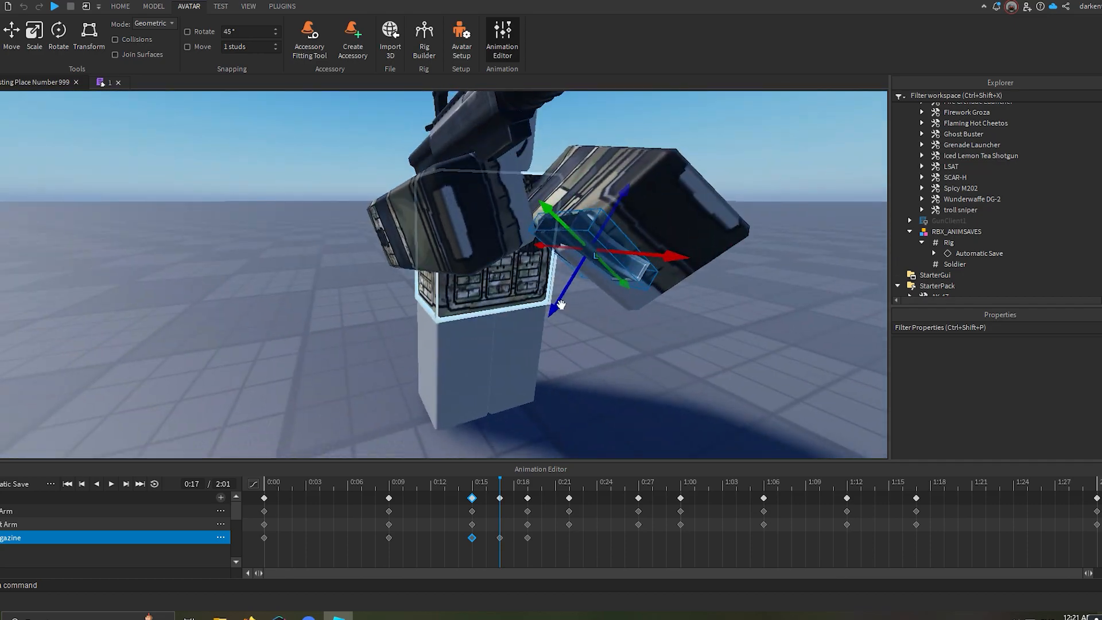
left_click_drag(559, 302, 551, 318)
right_click_drag(551, 318, 550, 317)
key("s")
Copy the magazine's 0:17 keyframe to 0:19 and shift the magazine toward the lowered left hand.
left_click(516, 485)
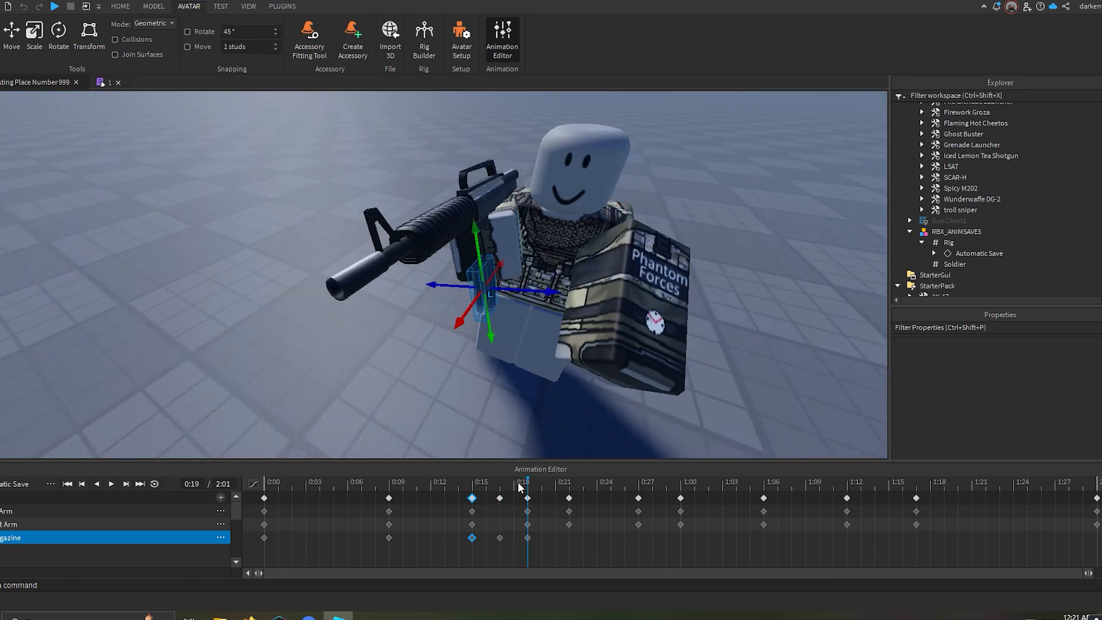
left_click(500, 538)
key("ctrl+v")
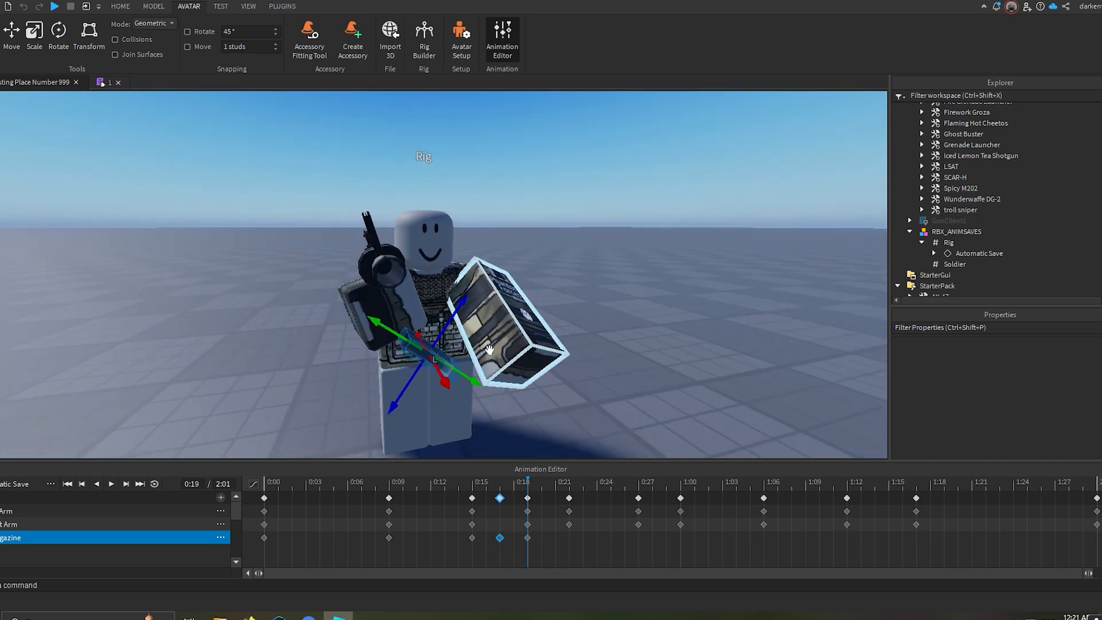
key("ctrl+l")
key("ctrl+l")
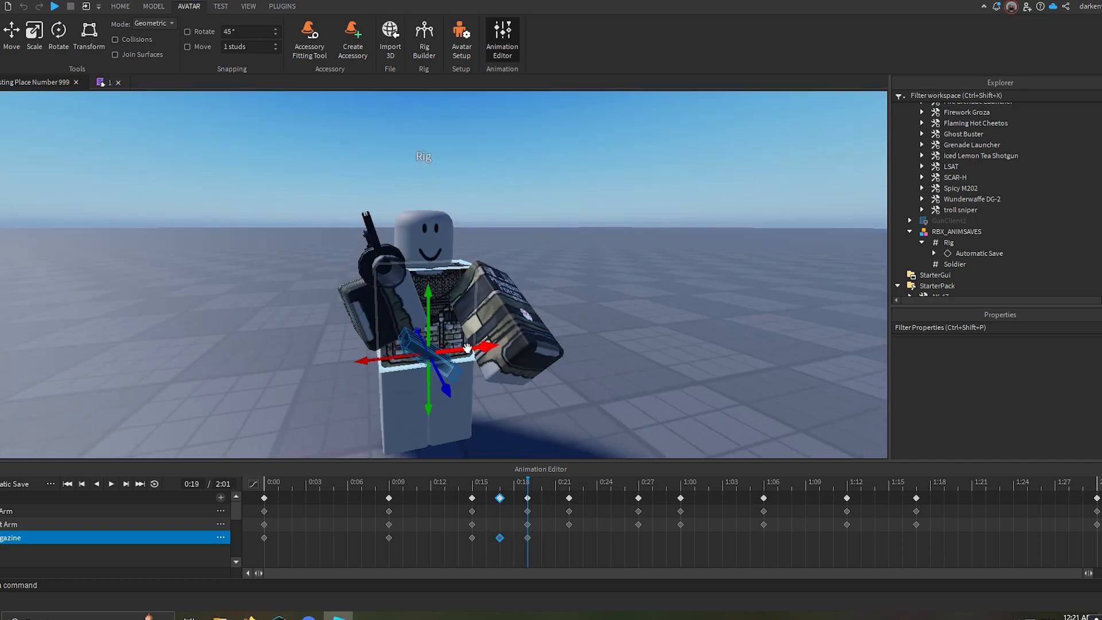
left_click_drag(446, 326, 462, 302)
left_click_drag(466, 350, 491, 395)
key("w")
right_click_drag(491, 395, 492, 395)
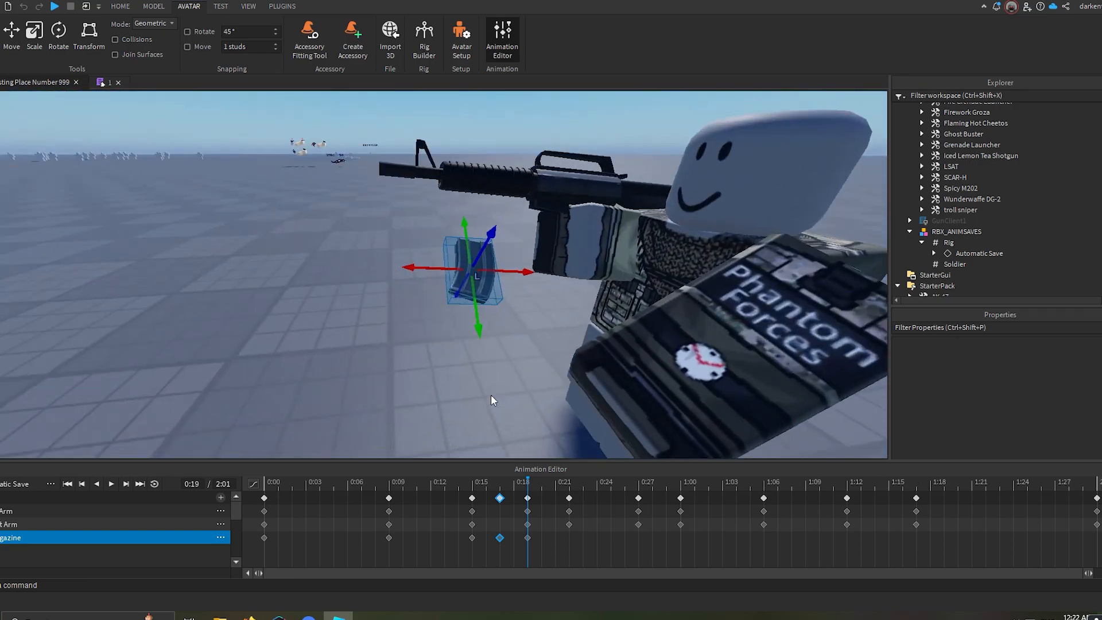
Rotate and fine-position the magazine at 0:19 so it sits against the end of the left arm.
key("ctrl+4")
left_click_drag(495, 311, 528, 338)
key("ctrl+2")
left_click_drag(528, 339, 602, 403)
key("a")
right_click_drag(602, 405, 603, 404)
key("w")
key("s")
left_click_drag(389, 387, 380, 428)
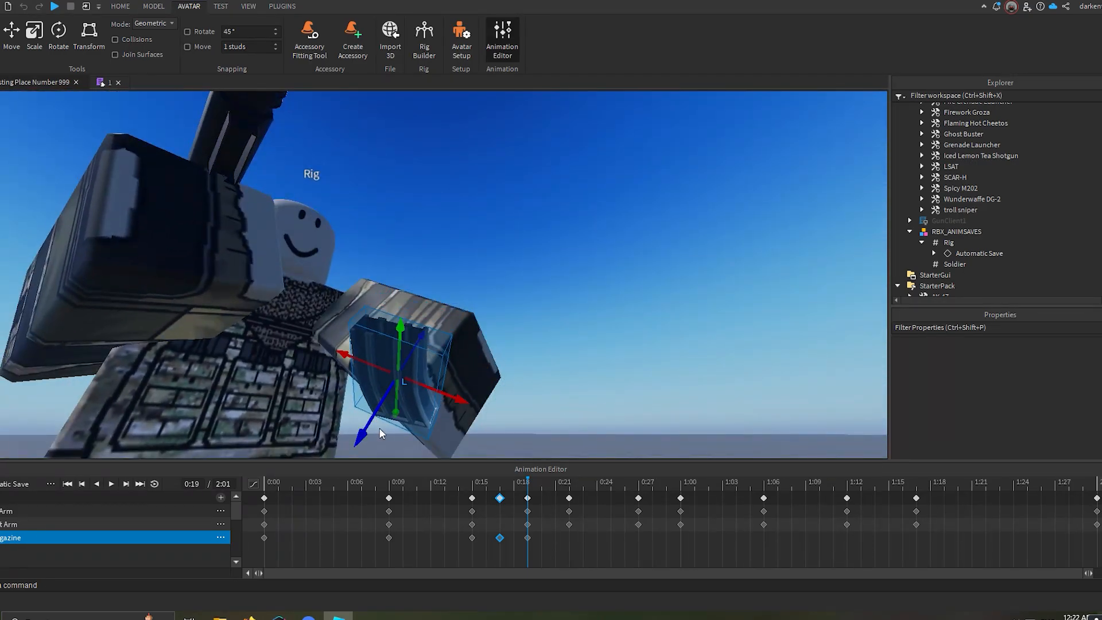
right_click_drag(380, 428, 380, 429)
key("d")
left_click_drag(390, 343, 409, 349)
right_click_drag(531, 297, 531, 296)
key("e")
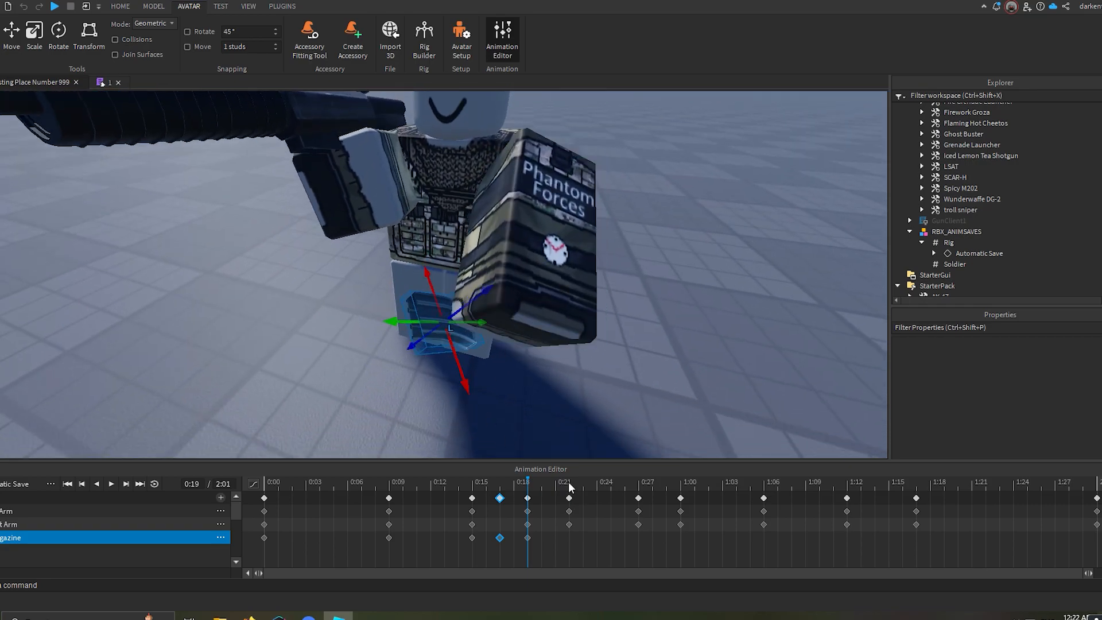
Copy the magazine's 0:19 keyframe to 0:22 and move the magazine outward from the body.
left_click(569, 484)
left_click_drag(550, 487, 520, 484)
left_click(555, 484)
right_click_drag(564, 367, 531, 376)
left_click(528, 538)
key("s")
left_click_drag(487, 322, 599, 354)
right_click_drag(600, 354, 598, 354)
key("d")
key("r")
key("r")
key("ctrl+l")
Reposition the magazine at 0:22 so it flies clear of the left hand, out beside the rig.
left_click_drag(494, 339, 486, 272)
left_click_drag(456, 313, 401, 339)
right_click_drag(401, 339, 403, 339)
key("a")
left_click_drag(513, 380, 546, 379)
right_click_drag(546, 378, 544, 377)
key("d")
left_click_drag(444, 352, 399, 370)
right_click_drag(399, 369, 399, 371)
key("e")
left_click_drag(438, 372, 460, 383)
right_click_drag(457, 381, 461, 384)
left_click_drag(460, 383, 658, 379)
right_click_drag(658, 379, 657, 378)
key("s")
left_click_drag(498, 328, 479, 327)
key("s")
left_click_drag(521, 290, 521, 326)
left_click_drag(542, 365, 556, 366)
Add a magazine keyframe at 0:24 with the magazine moved farther outward and far down out of sight.
mouse_move(600, 485)
left_mouse_down()
mouse_move(612, 491)
mouse_move(602, 494)
left_mouse_up()
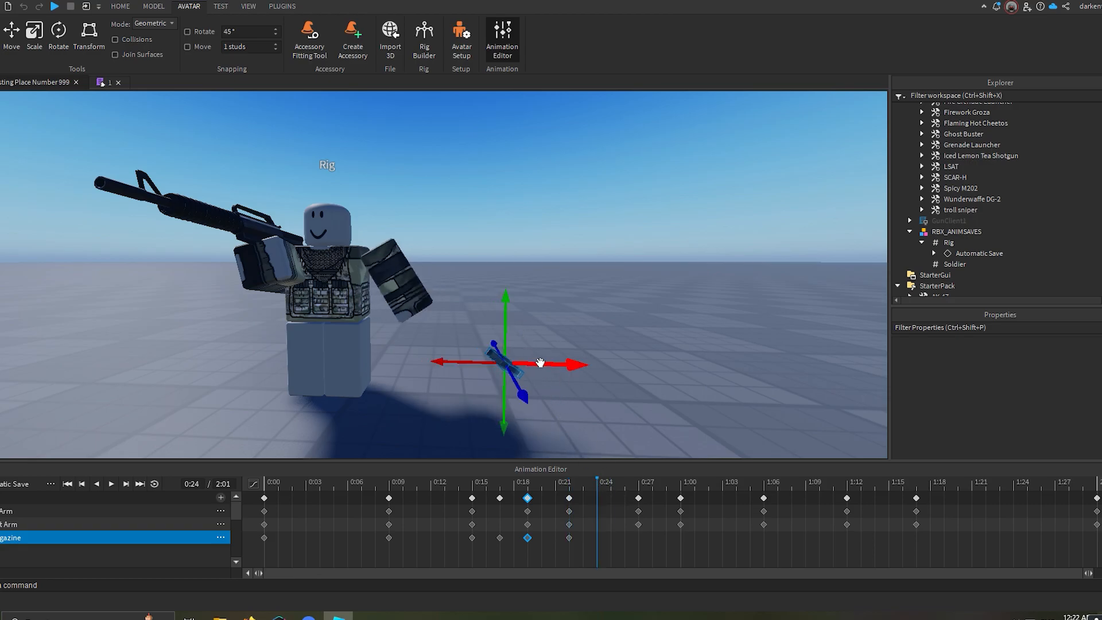
left_click_drag(541, 364, 606, 367)
left_click_drag(573, 329, 630, 492)
Play the reload from 0:00 to review how the old magazine is pulled out and tossed away.
left_click(258, 484)
right_click_drag(525, 361, 529, 361)
key("w")
key("space")
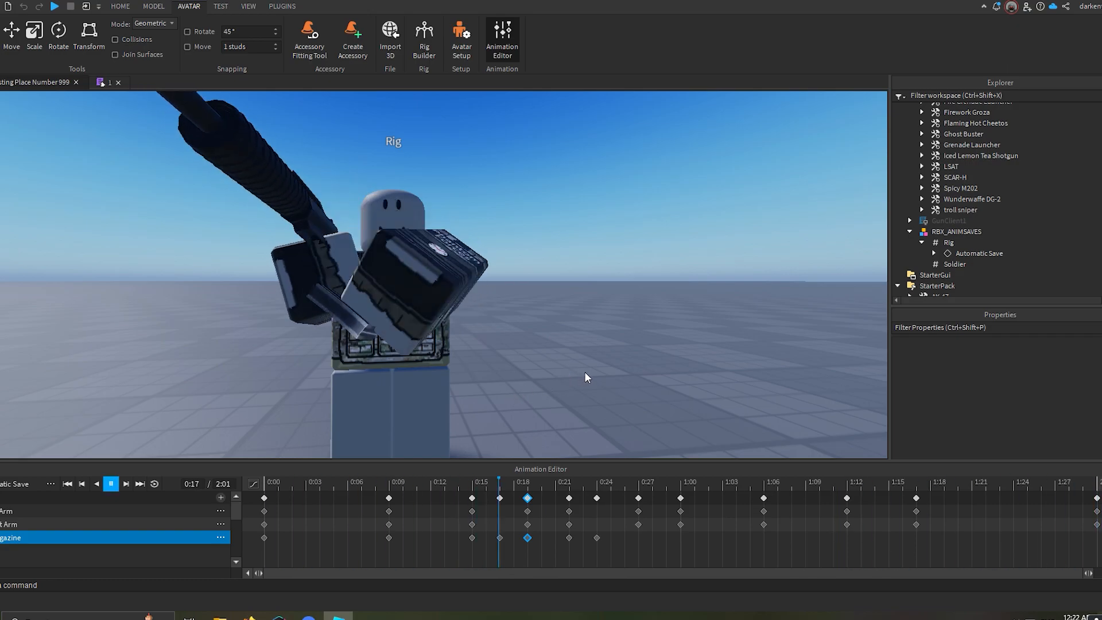
key("space")
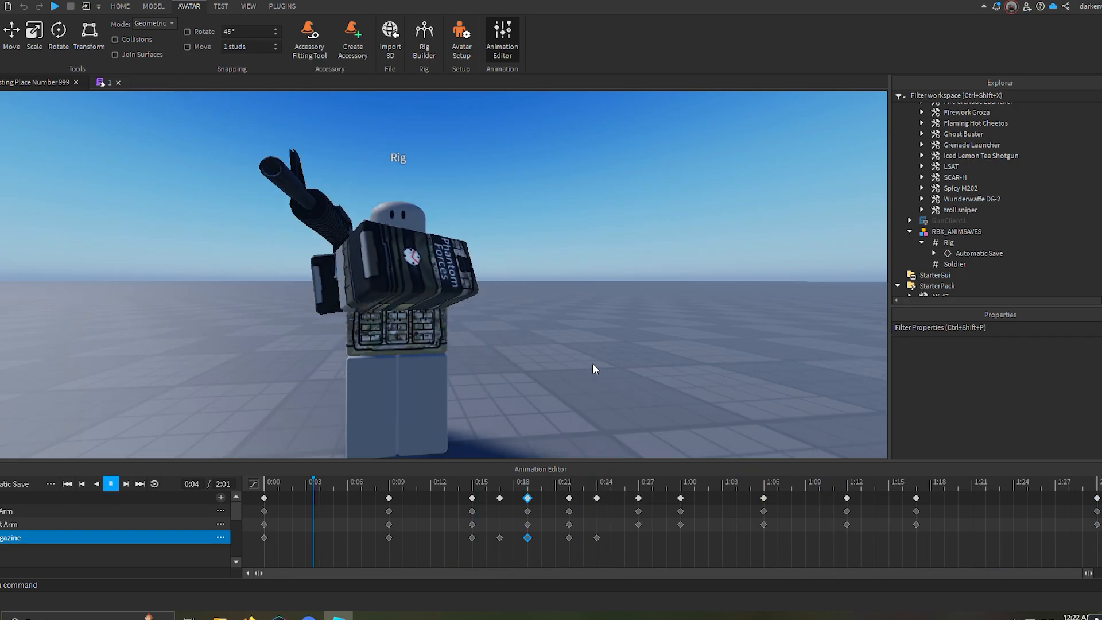
key("space")
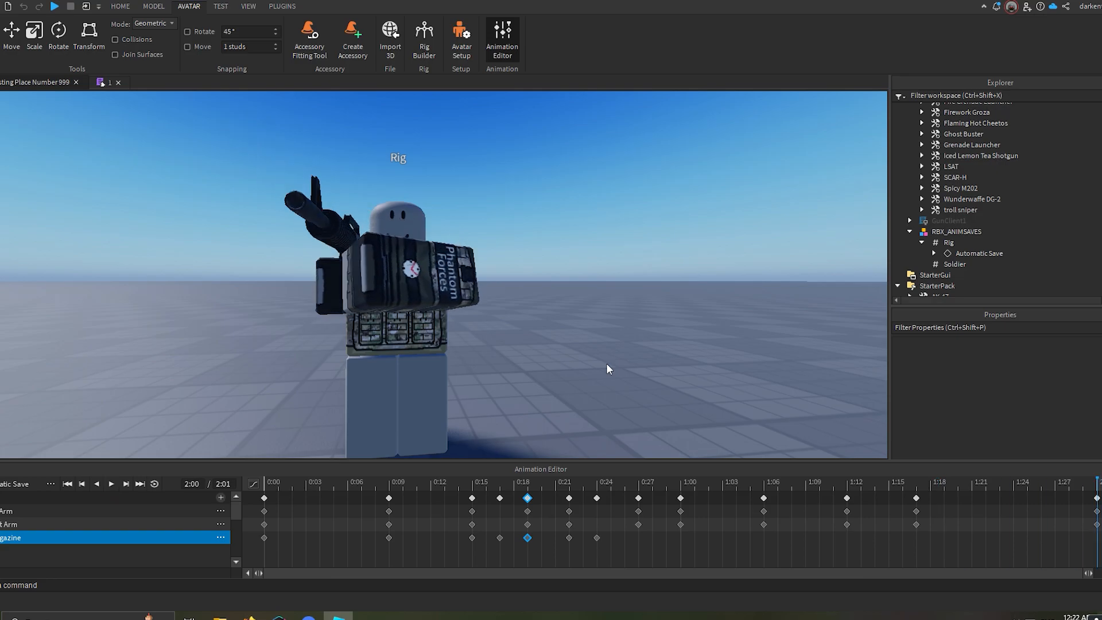
Copy the magazine's 0:19 keyframe to 0:27 as the starting pose for the new magazine.
left_click(612, 484)
left_click(635, 481)
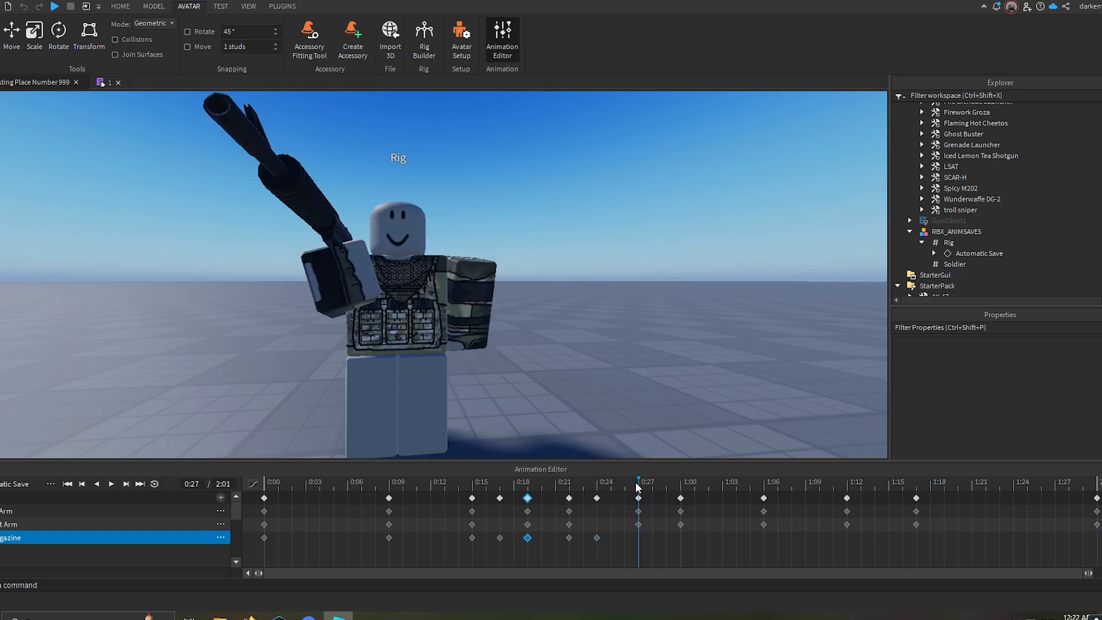
scroll(599, 400, "up", 3)
left_click(591, 542)
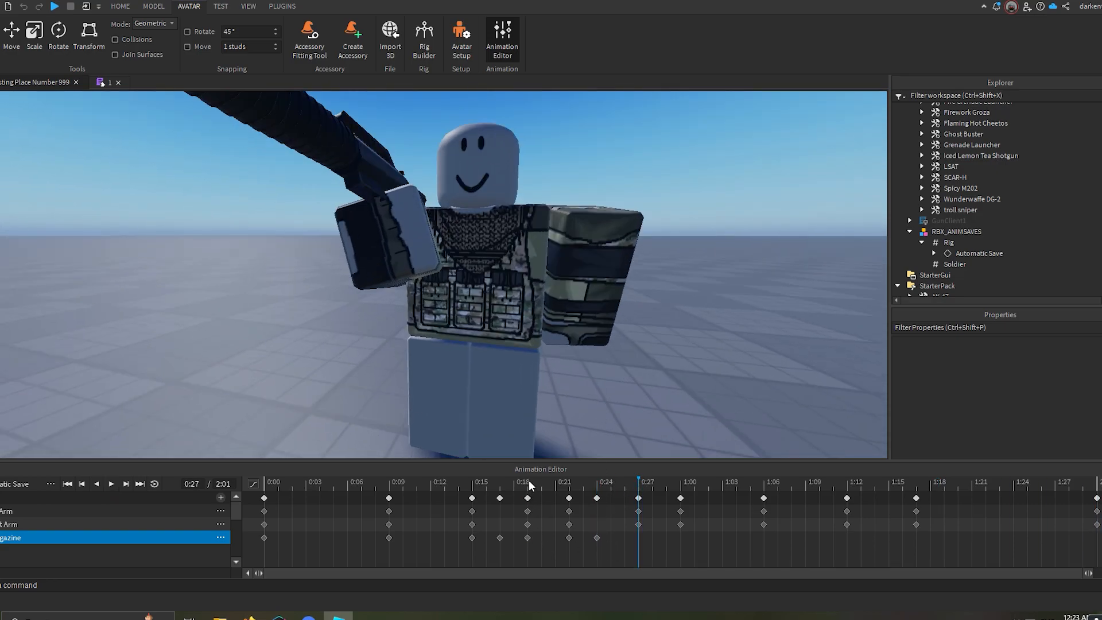
left_click_drag(529, 480, 500, 483)
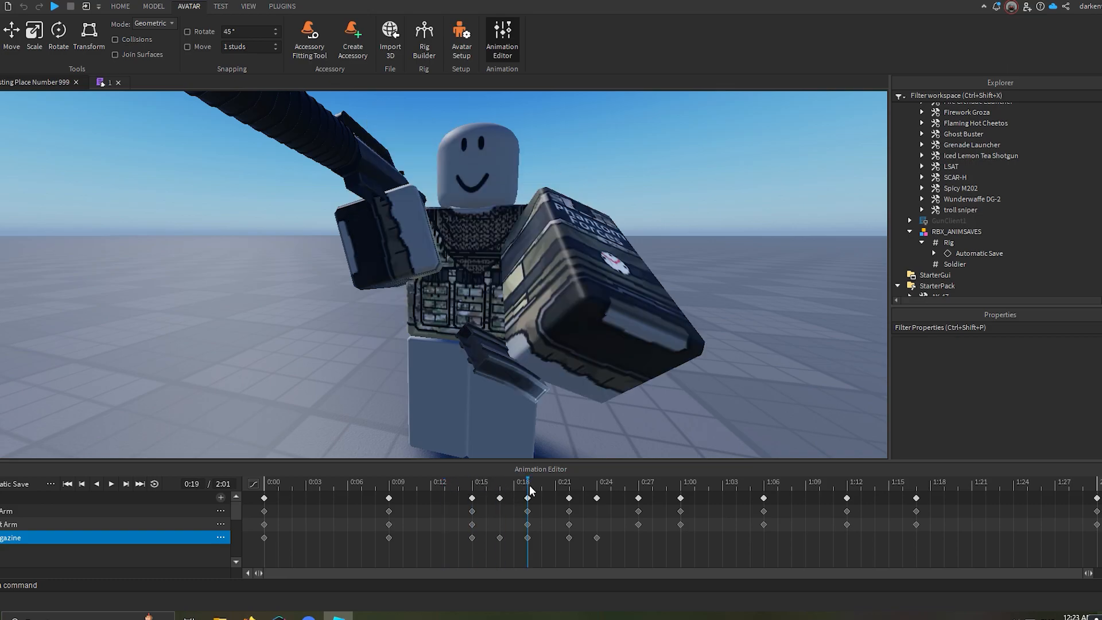
left_click(646, 484)
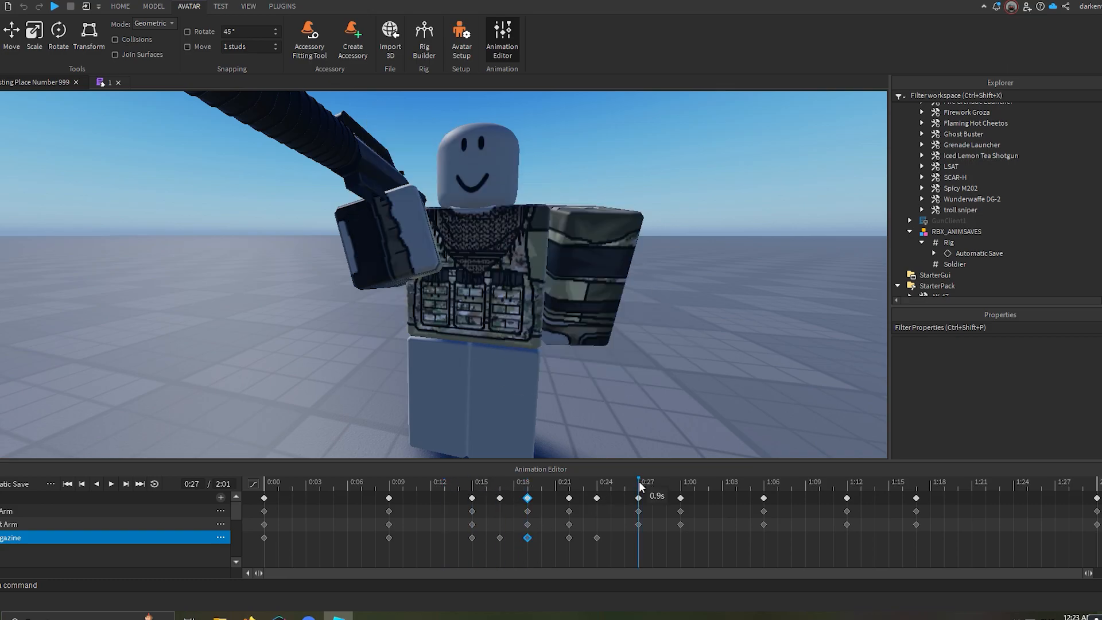
scroll(637, 384, "up", 3)
Set the easing style of the magazine's 0:24 keyframe to Constant and compare the poses at 0:24 and 0:27.
left_click(608, 544)
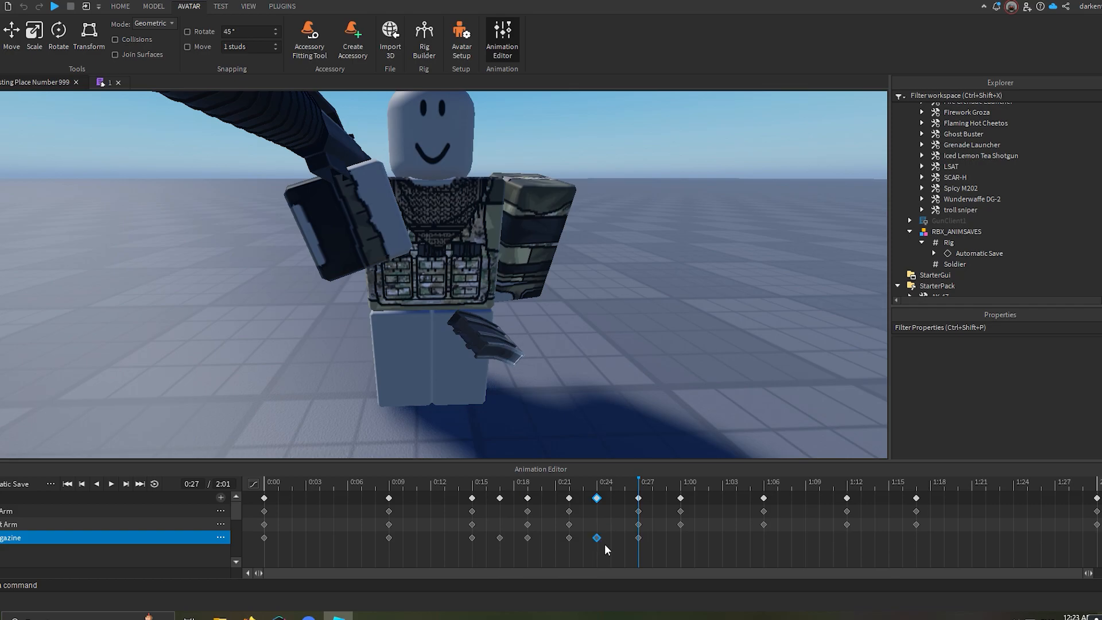
right_click(598, 539)
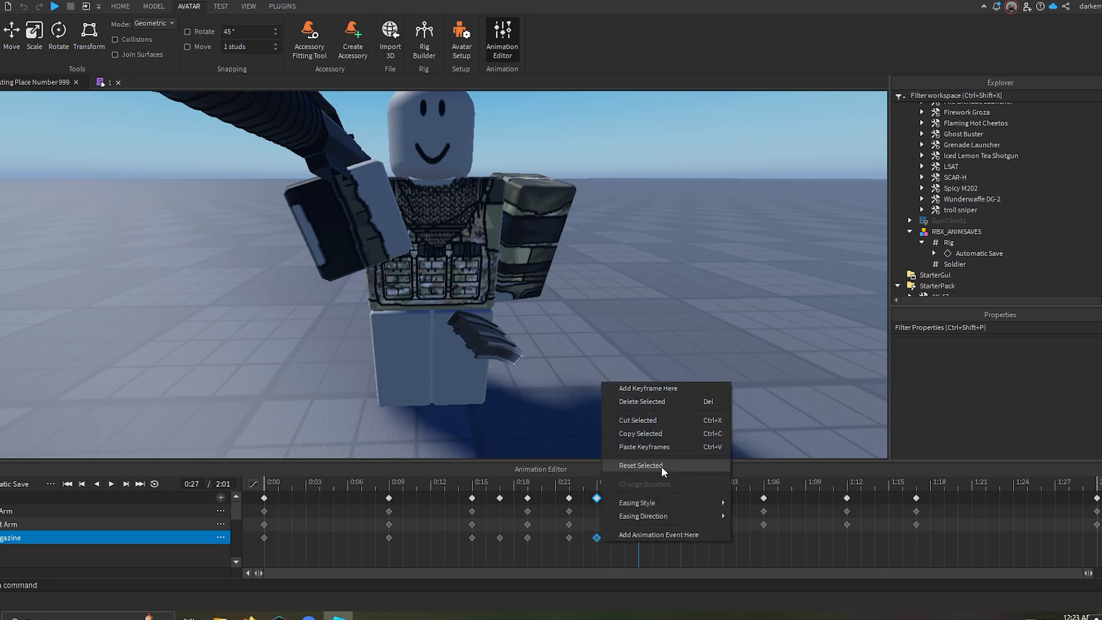
mouse_move(659, 502)
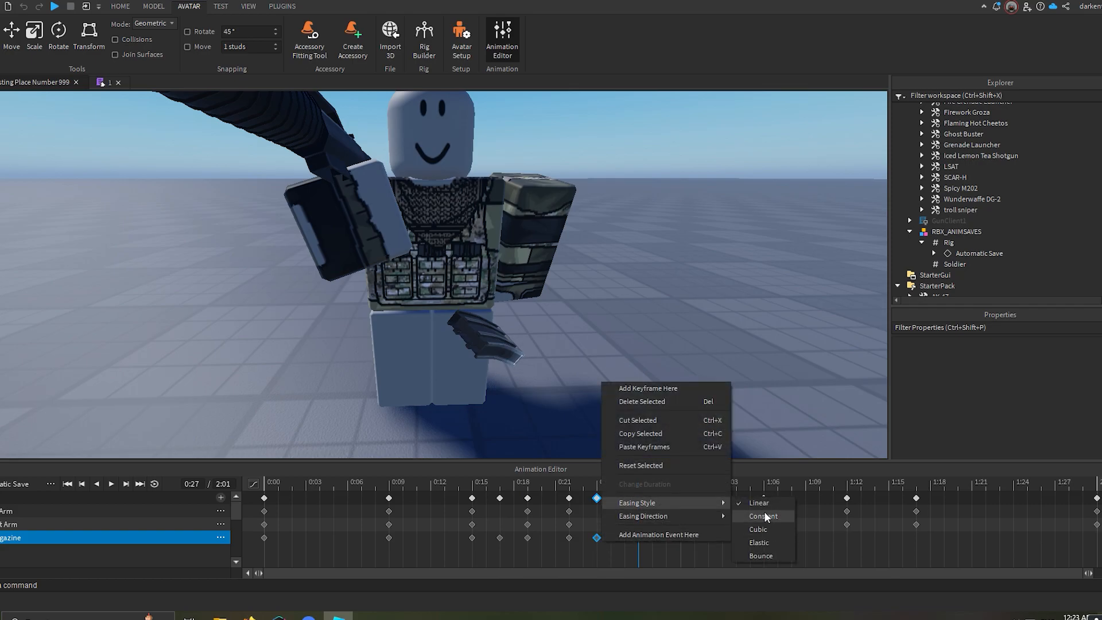
left_click(764, 514)
left_click(604, 484)
left_click(638, 484)
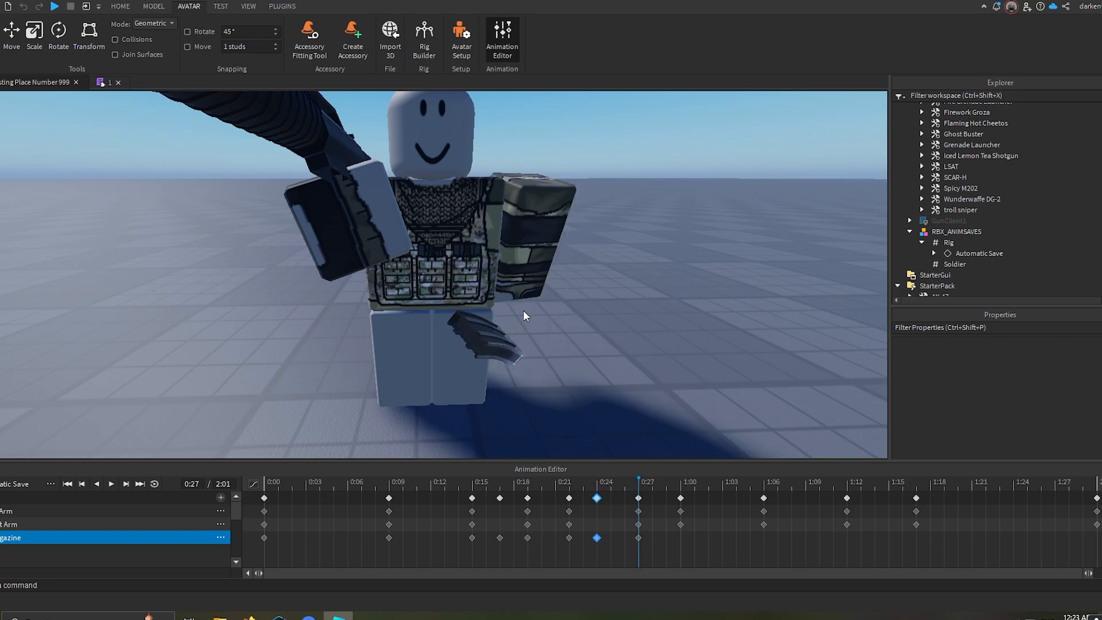
Rotate the magazine at 0:27 to stand nearly upright beside the rig's hip.
right_click_drag(496, 328, 544, 327)
key("r")
left_click_drag(544, 319, 585, 370)
right_click_drag(584, 370, 474, 315)
left_click_drag(439, 272, 424, 281)
right_click_drag(423, 280, 454, 261)
left_click_drag(457, 252, 635, 312)
Move the magazine at 0:27 toward the lower end of the left arm.
key("r")
right_click_drag(635, 312, 629, 315)
left_click_drag(516, 269, 559, 294)
right_click_drag(559, 294, 560, 294)
scroll(559, 295, "up", 3)
scroll(559, 294, "down", 4)
left_click_drag(465, 296, 446, 301)
scroll(446, 302, "up", 3)
right_click_drag(446, 302, 448, 302)
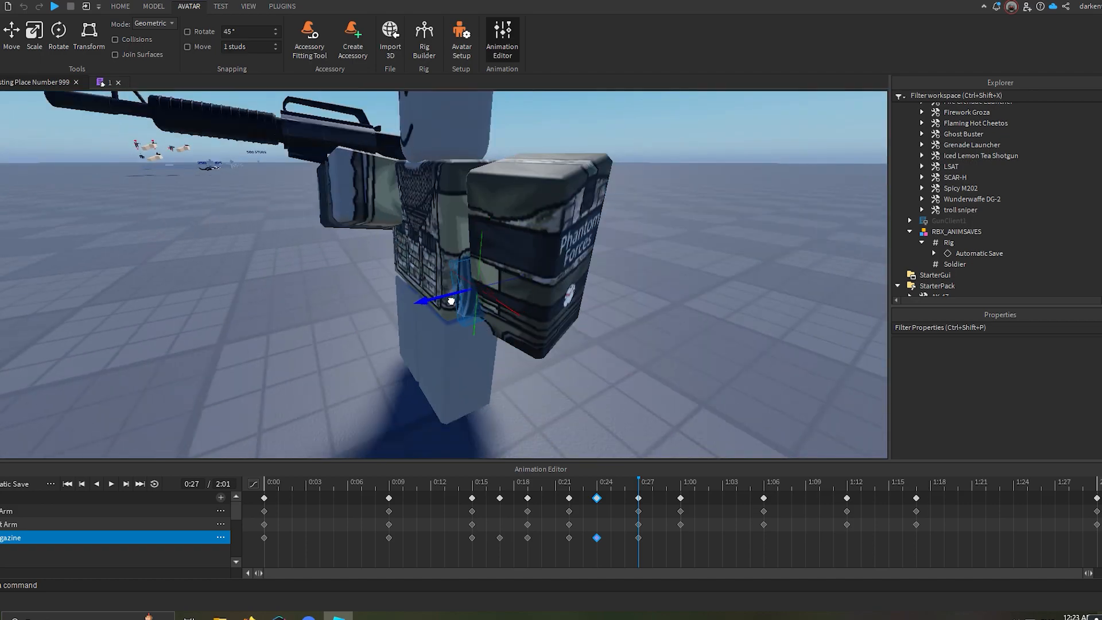
Fine-tune the 0:27 magazine position between the hip and left hand, and check the jump from 0:24 to 0:27.
left_click_drag(514, 246, 512, 330)
right_click_drag(513, 330, 519, 342)
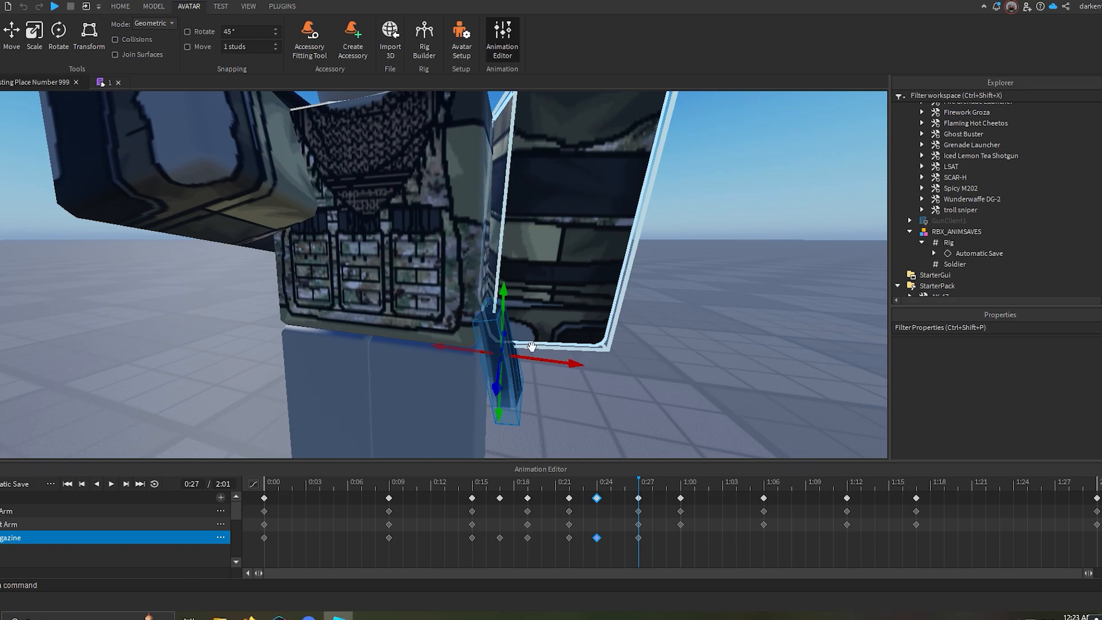
left_click_drag(525, 353, 523, 357)
right_click_drag(523, 357, 524, 370)
left_click_drag(494, 328, 493, 294)
right_click_drag(492, 294, 460, 348)
scroll(459, 349, "down", 3)
left_click_drag(416, 308, 429, 308)
right_click_drag(429, 307, 429, 308)
scroll(429, 307, "up", 5)
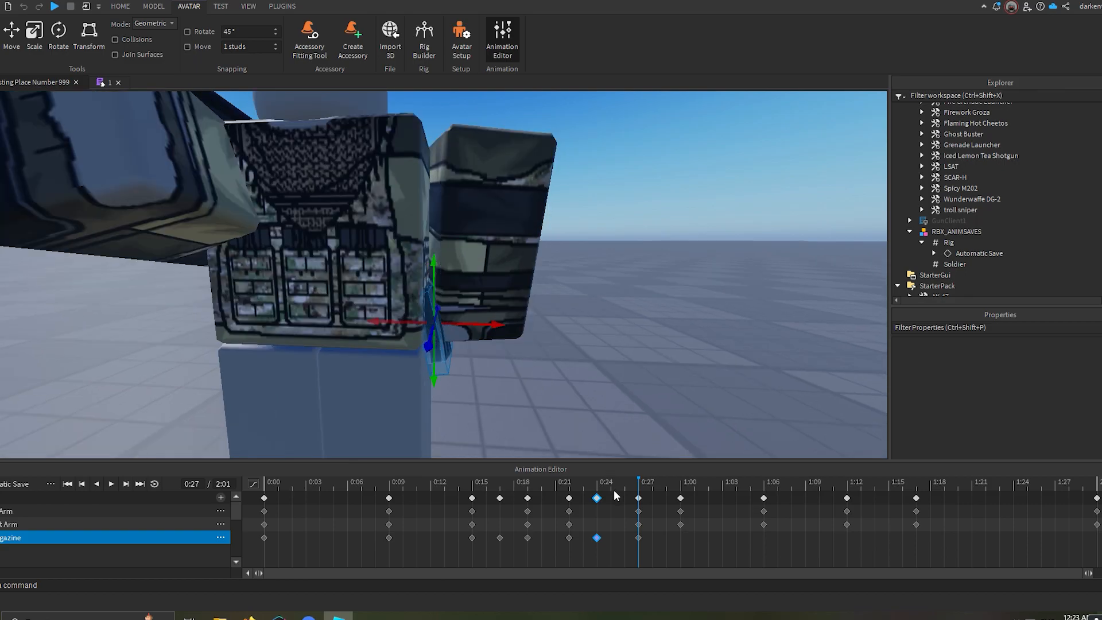
left_click(603, 489)
scroll(689, 394, "down", 5)
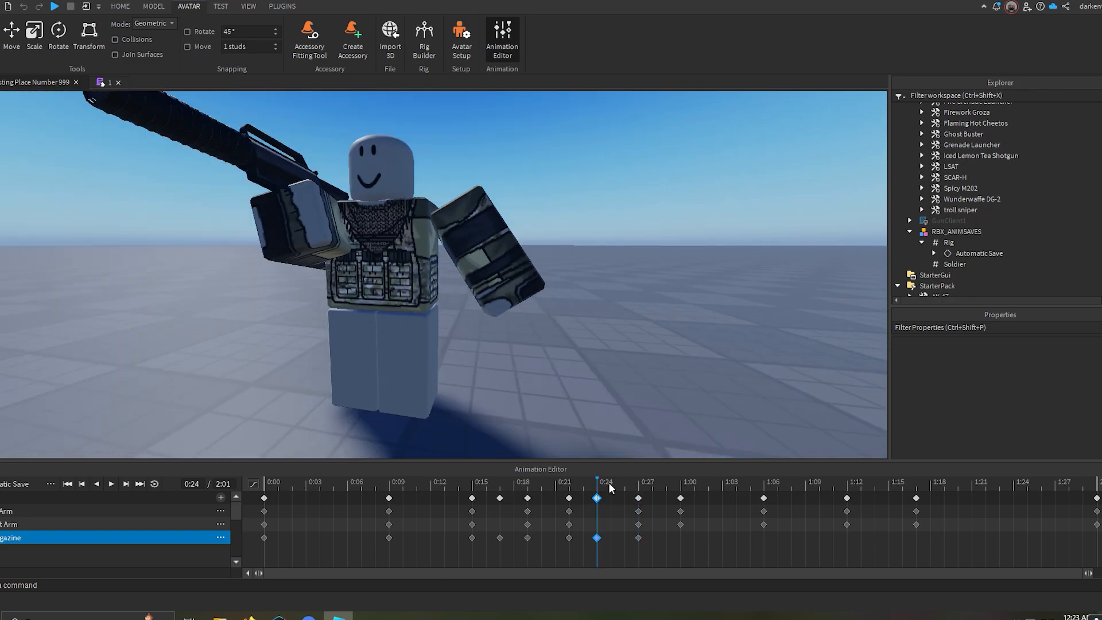
left_click_drag(615, 483, 634, 492)
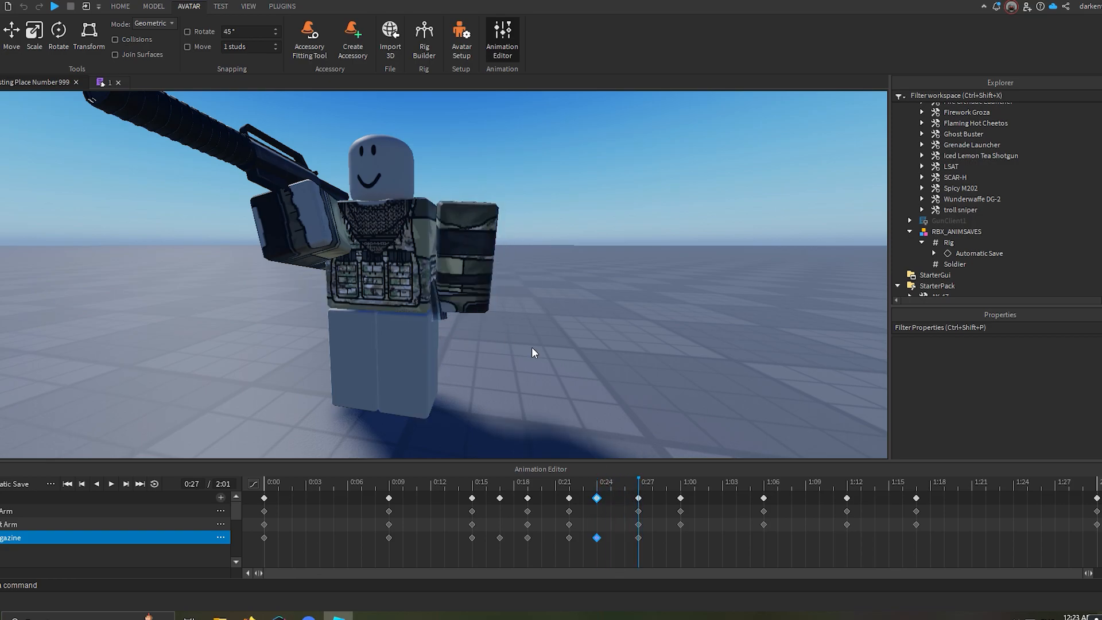
scroll(522, 345, "up", 5)
scroll(525, 352, "down", 5)
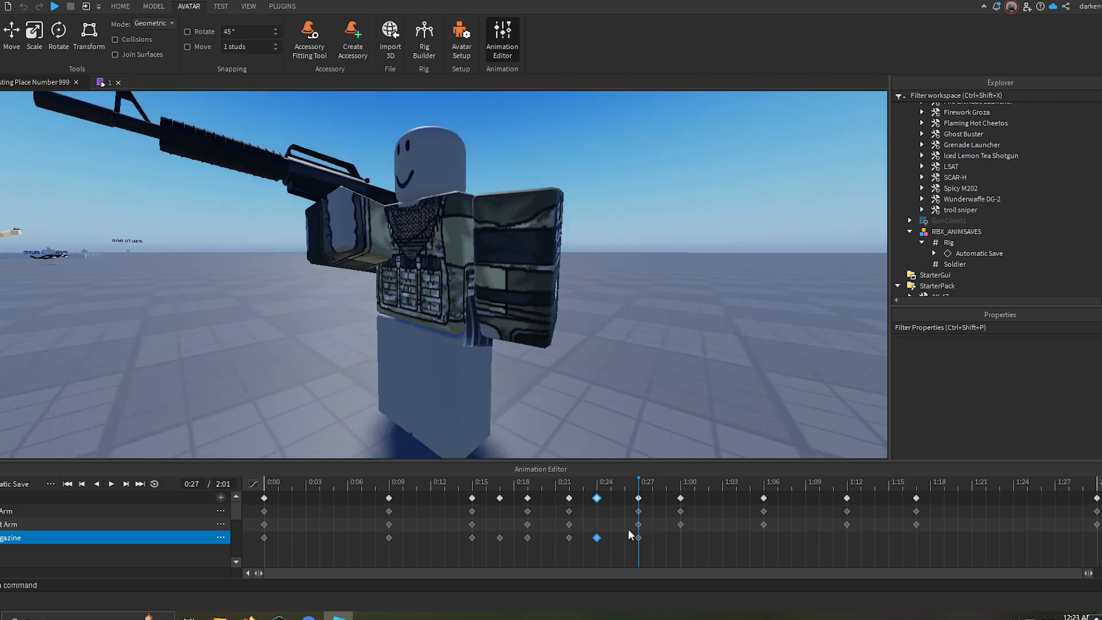
Copy the magazine's 0:27 keyframe to 1:00 and view the pose at 1:03.
left_click(681, 488)
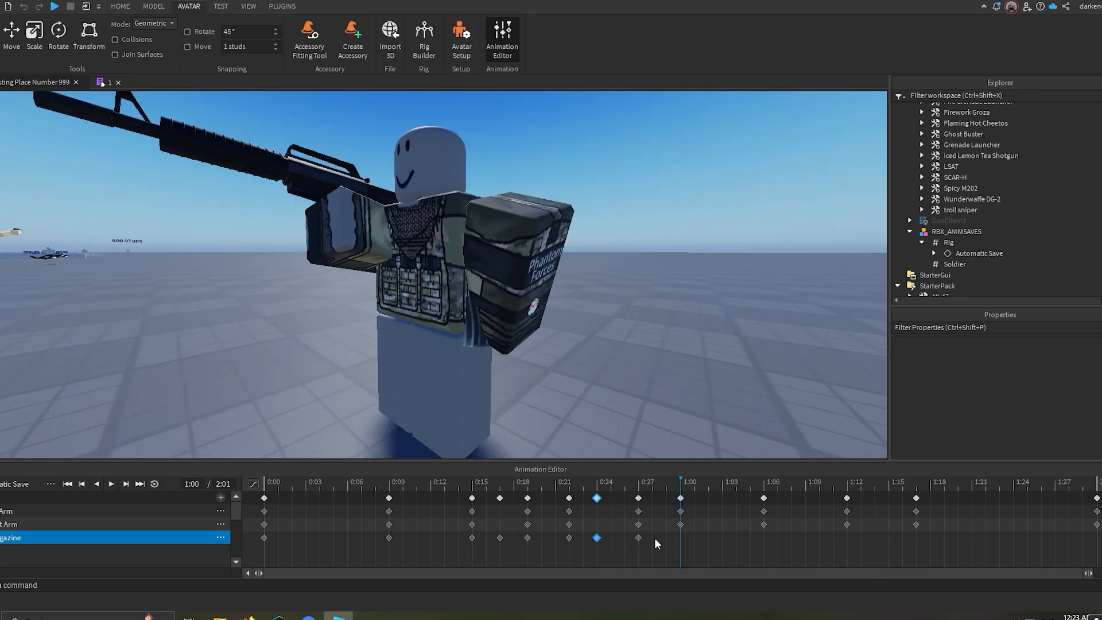
left_click_drag(707, 486, 723, 486)
right_click_drag(573, 397, 537, 410)
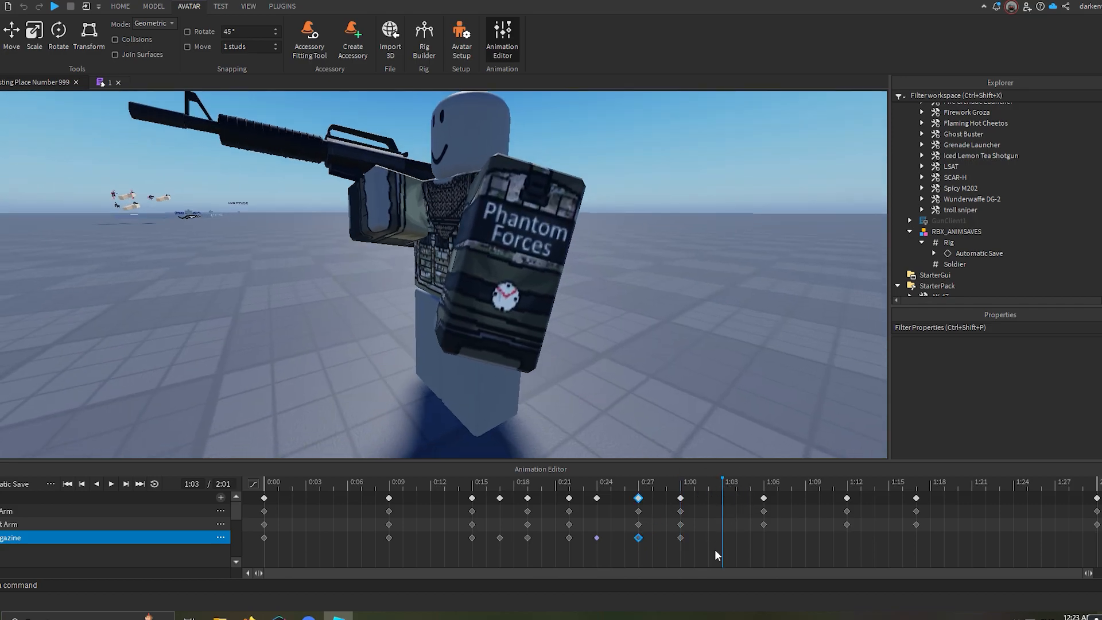
Copy the magazine's 0:27 keyframe to 1:03 and move the magazine there toward the lower end of the left arm.
key("ctrl+v")
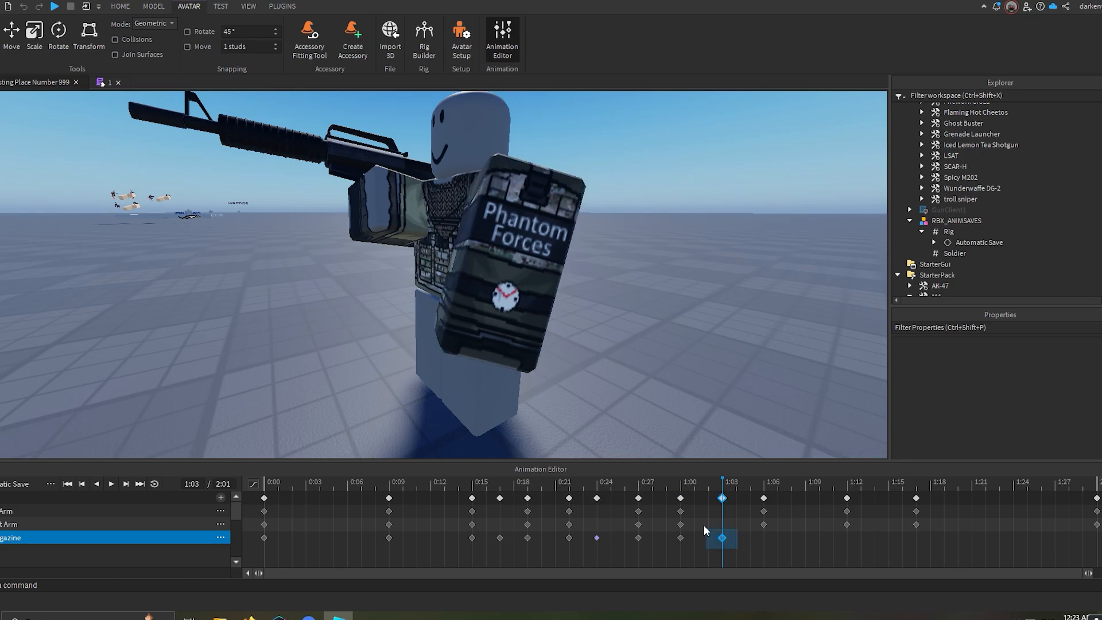
left_click(471, 340)
scroll(471, 339, "up", 8)
scroll(474, 340, "up", 4)
left_click(276, 336)
scroll(323, 343, "down", 10)
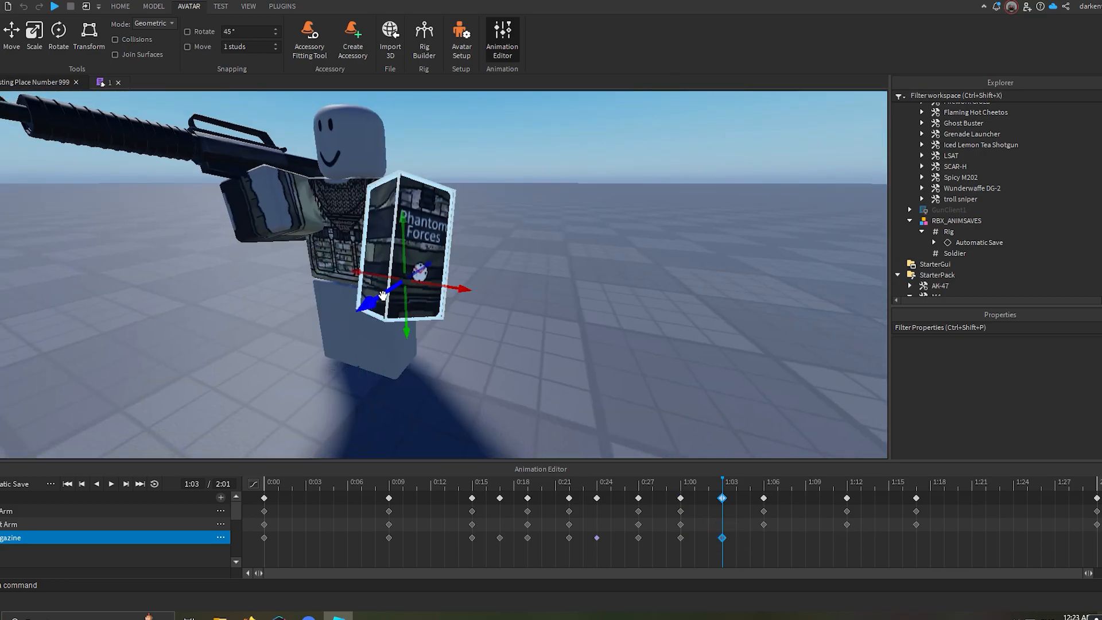
left_click_drag(384, 296, 338, 339)
scroll(339, 339, "up", 4)
right_click_drag(338, 340, 339, 340)
scroll(339, 340, "down", 4)
left_click_drag(379, 308, 349, 310)
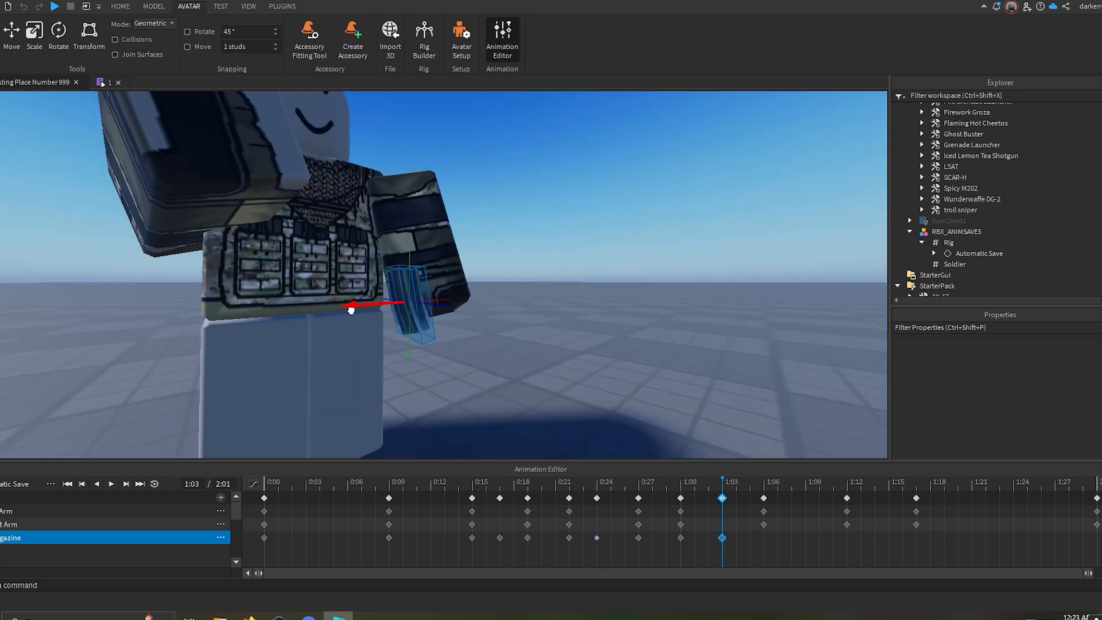
Rotate the magazine at 1:03 to line it up with the left hand beside the rig's hip.
right_click_drag(350, 311, 354, 310)
scroll(382, 289, "up", 2)
key("r")
left_click_drag(376, 291, 402, 357)
right_click_drag(401, 357, 400, 354)
scroll(400, 354, "down", 3)
key("r")
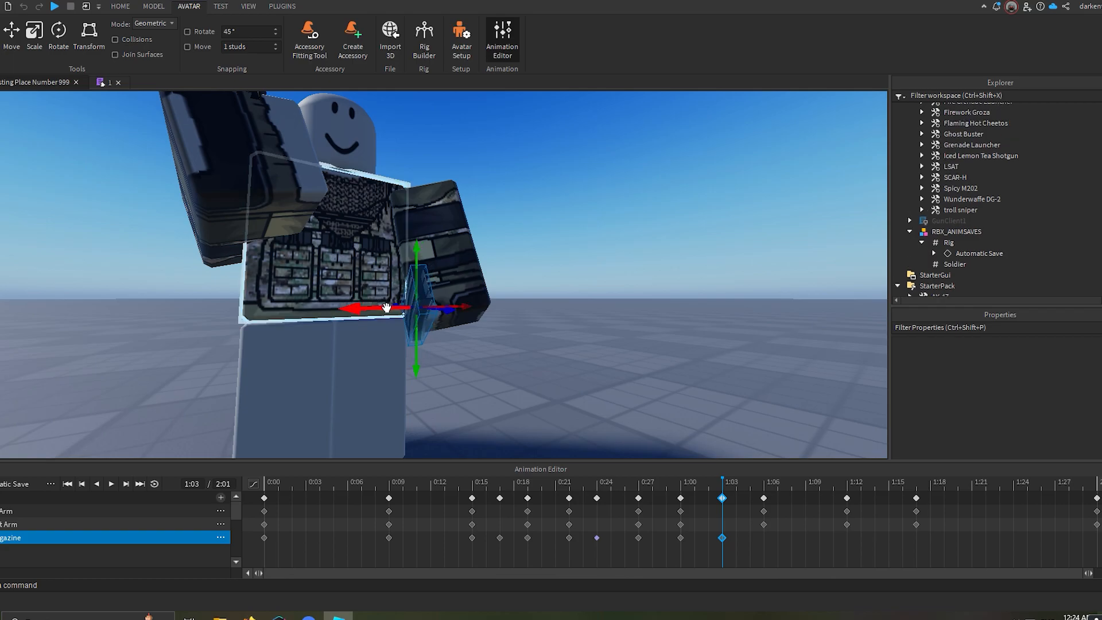
Copy the magazine-in-hand keyframe from 0:19 to 1:06, checking the poses at 1:03 and 1:06.
left_click(763, 482)
scroll(485, 293, "up", 4)
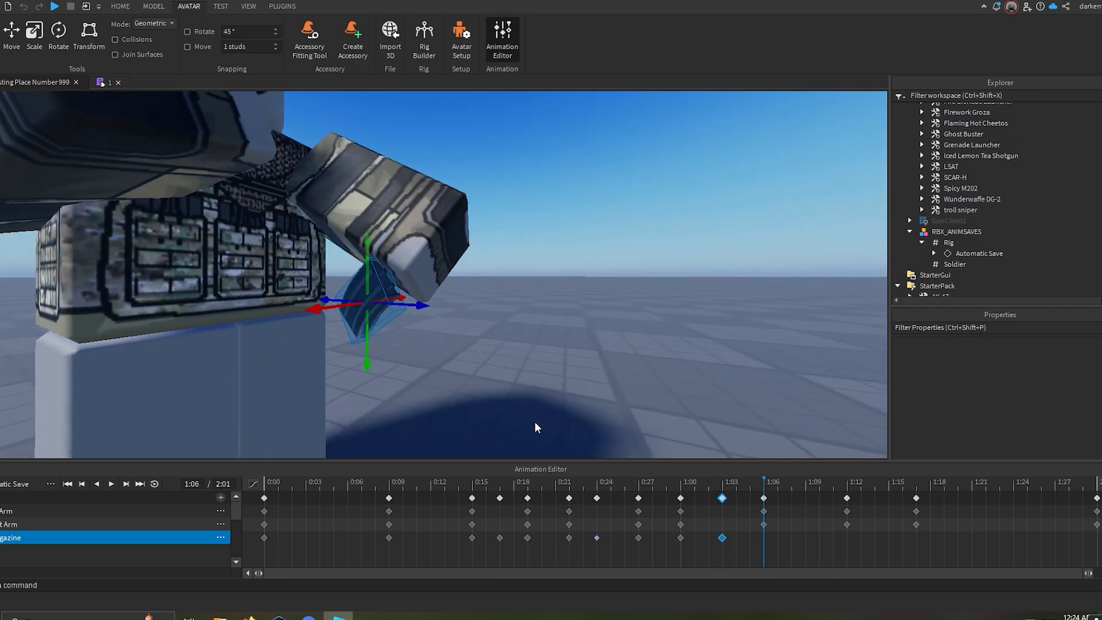
left_click(570, 483)
left_click(533, 485)
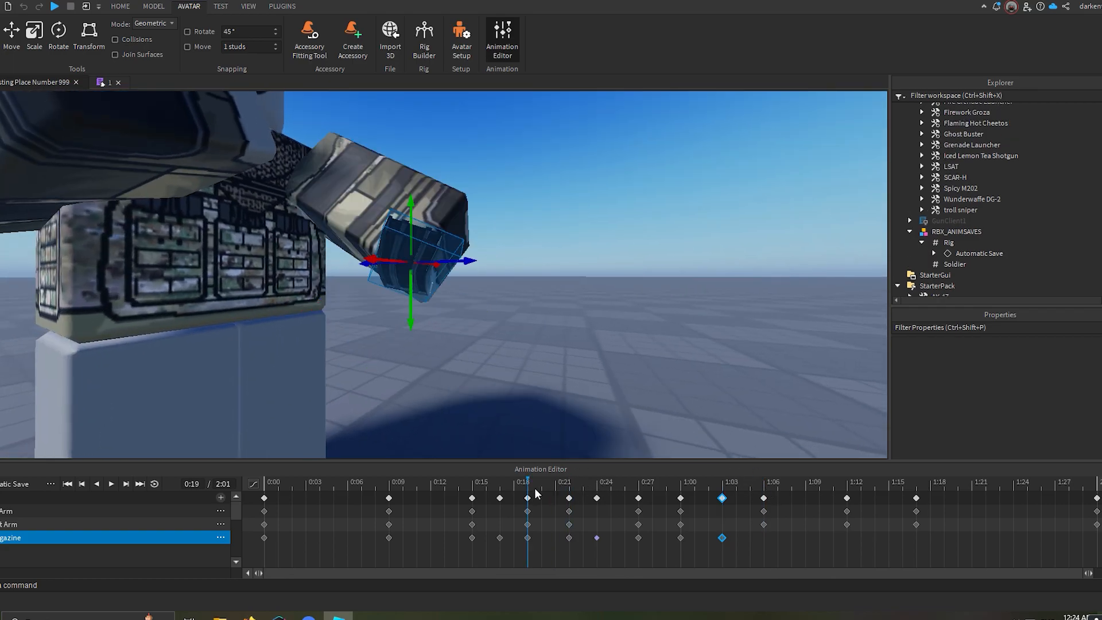
left_click(528, 498)
left_click(723, 486)
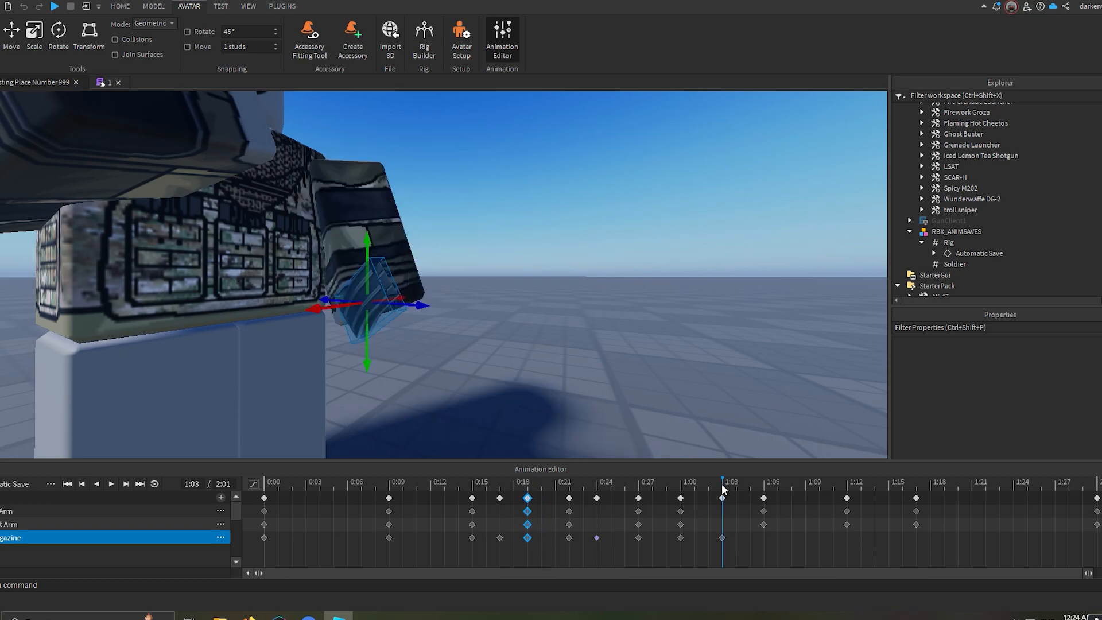
left_click(762, 485)
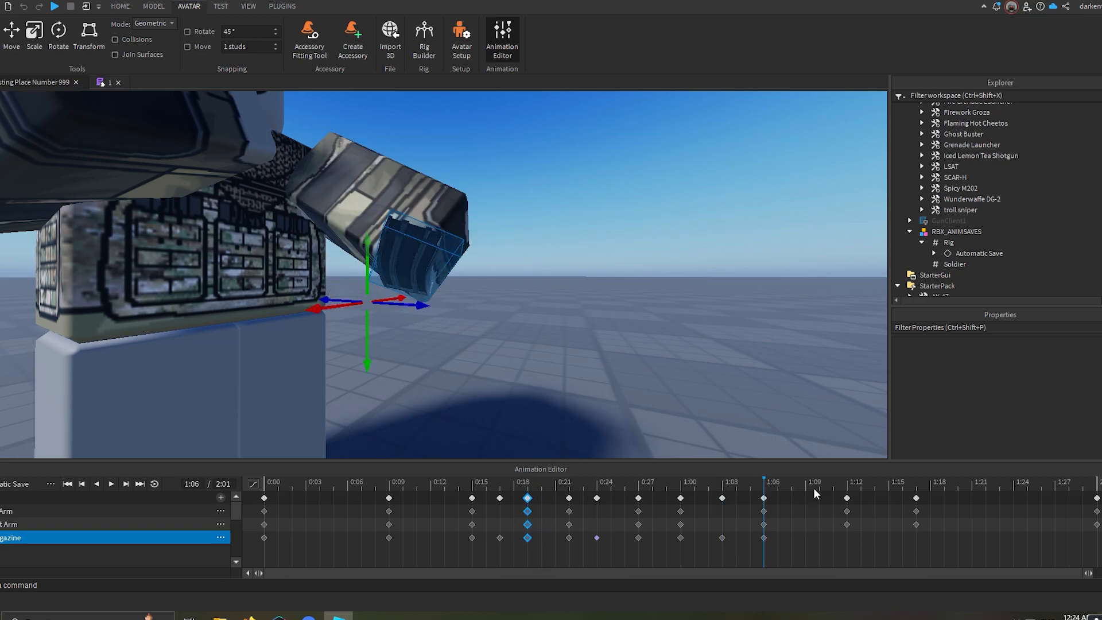
Copy the magazine keyframe from 0:15 to 1:12.
left_click(479, 486)
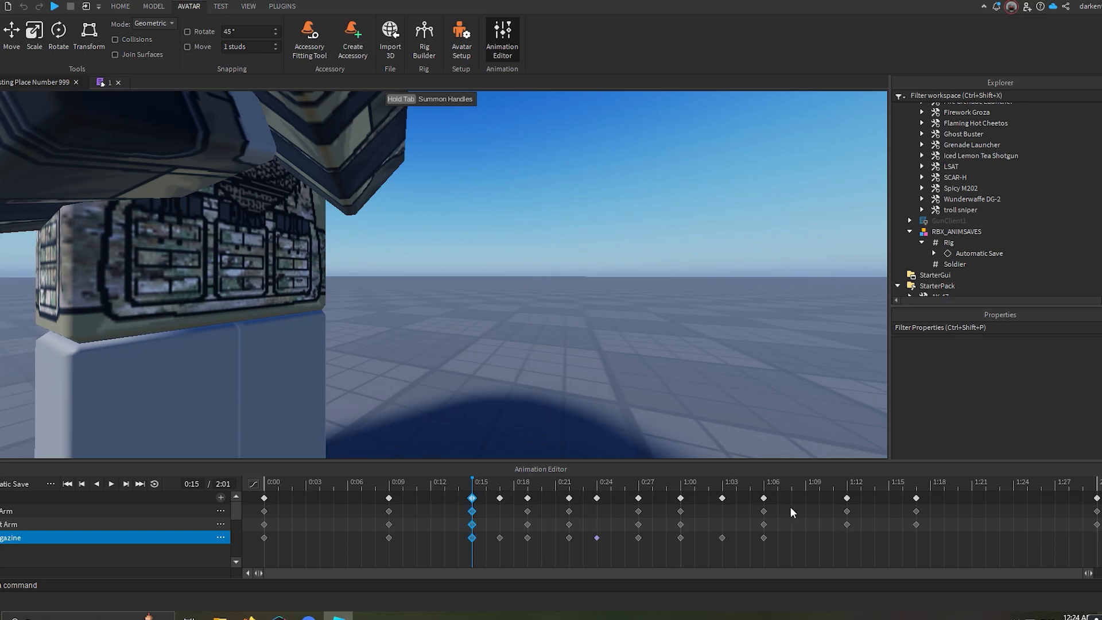
left_click(841, 485)
key("ctrl+v")
right_click_drag(519, 326, 519, 326)
Copy the magazine's 0:00 keyframe to 2:00 and 1:17 so the magazine sits back in the rifle.
left_click(919, 486)
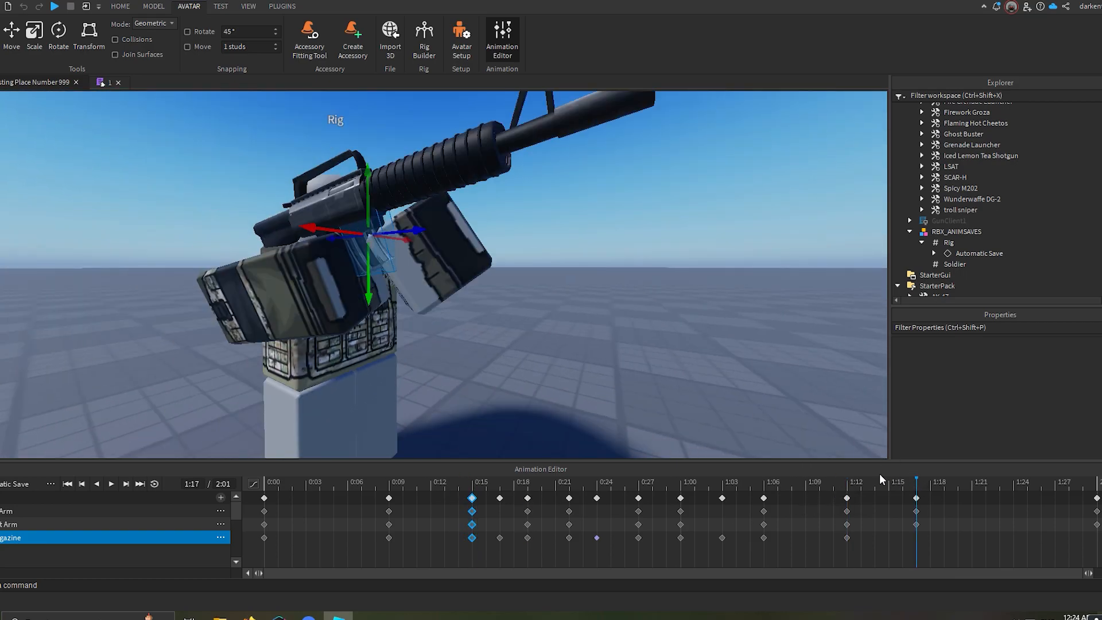
key("space")
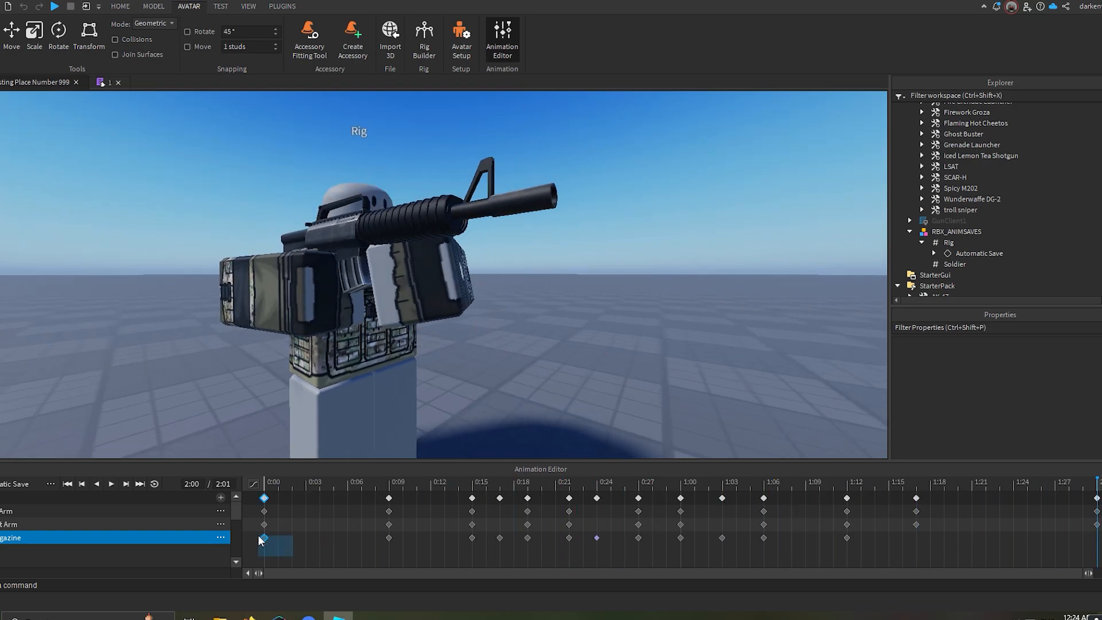
left_click(917, 488)
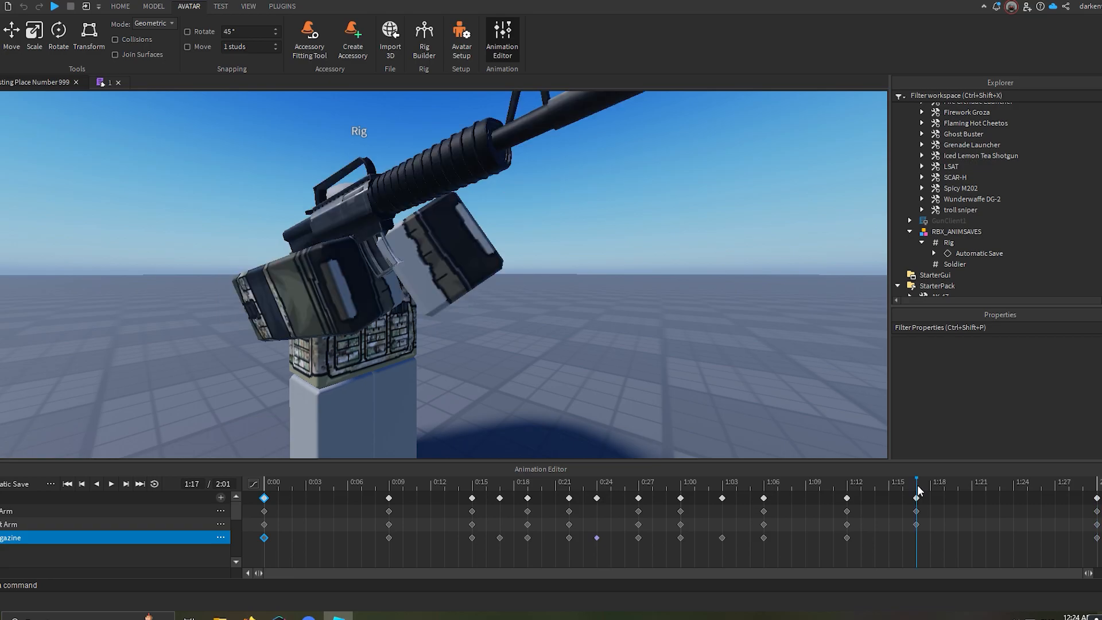
right_click_drag(688, 367, 688, 366)
Play back the reload animation to check the magazine's motion, and stop the playback.
key("space")
key("space")
key("space")
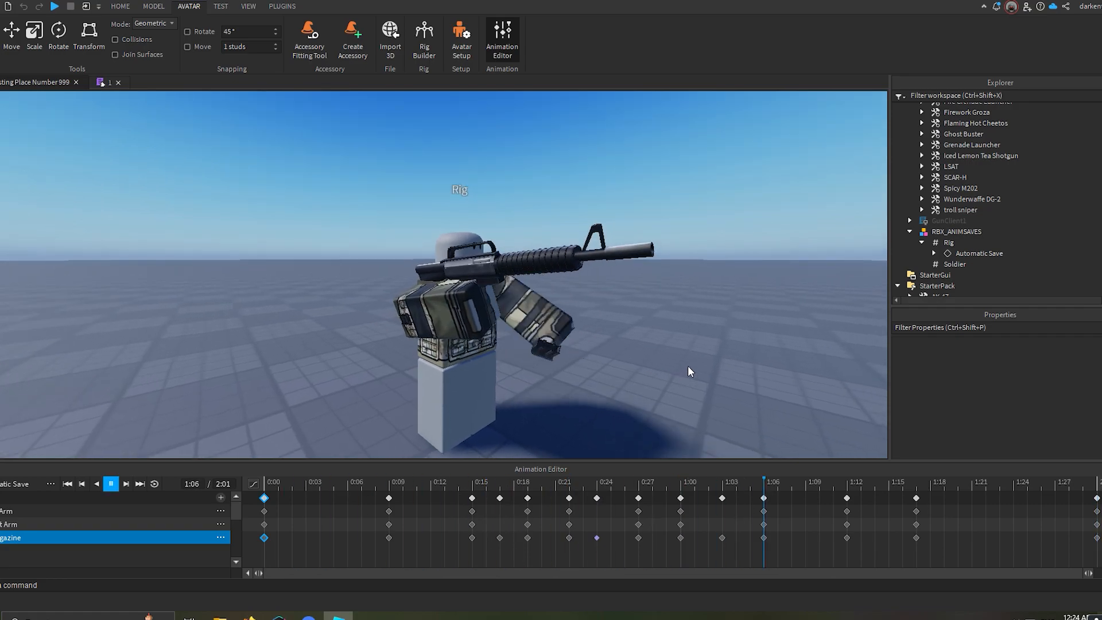
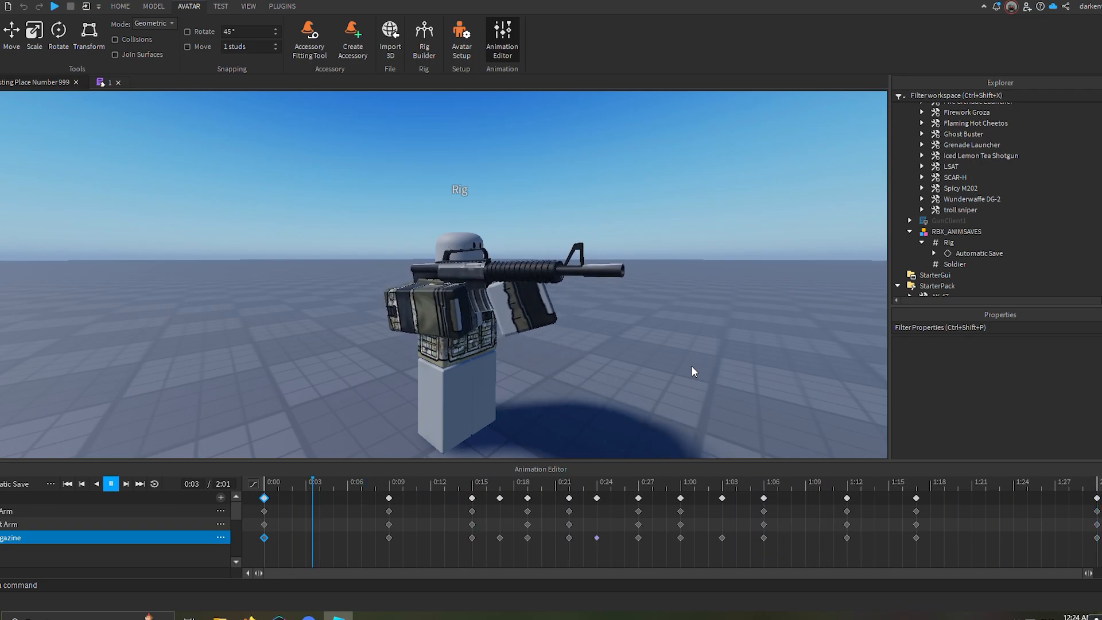
left_click(126, 484)
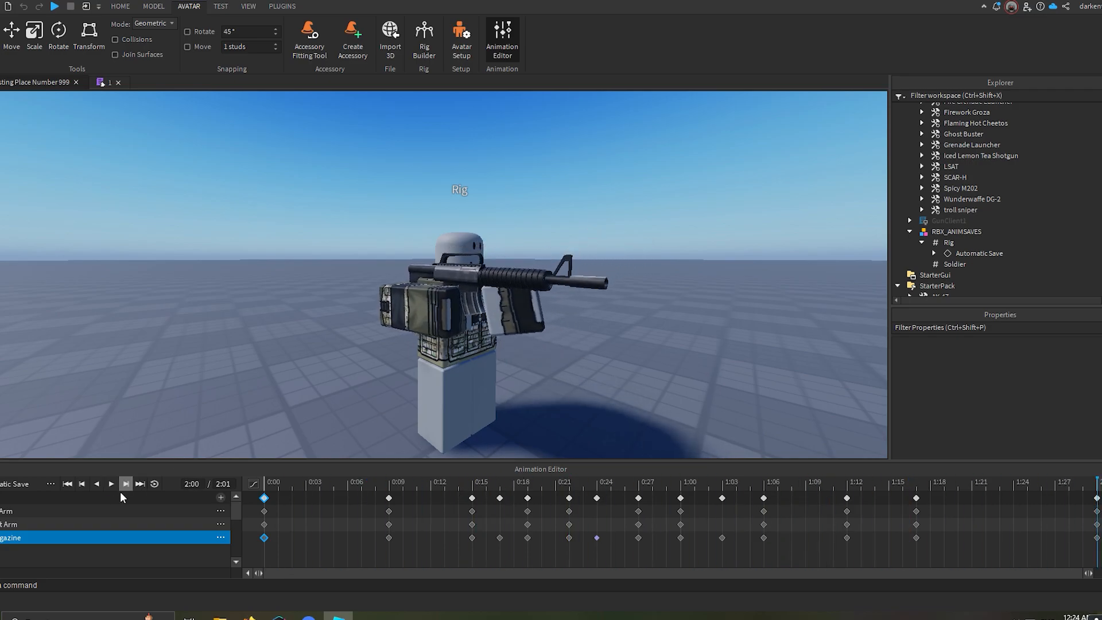
Publish the animation to Roblox with the title "m4 tactical", copy its asset ID, and close the configuration window.
left_click(51, 485)
mouse_move(115, 587)
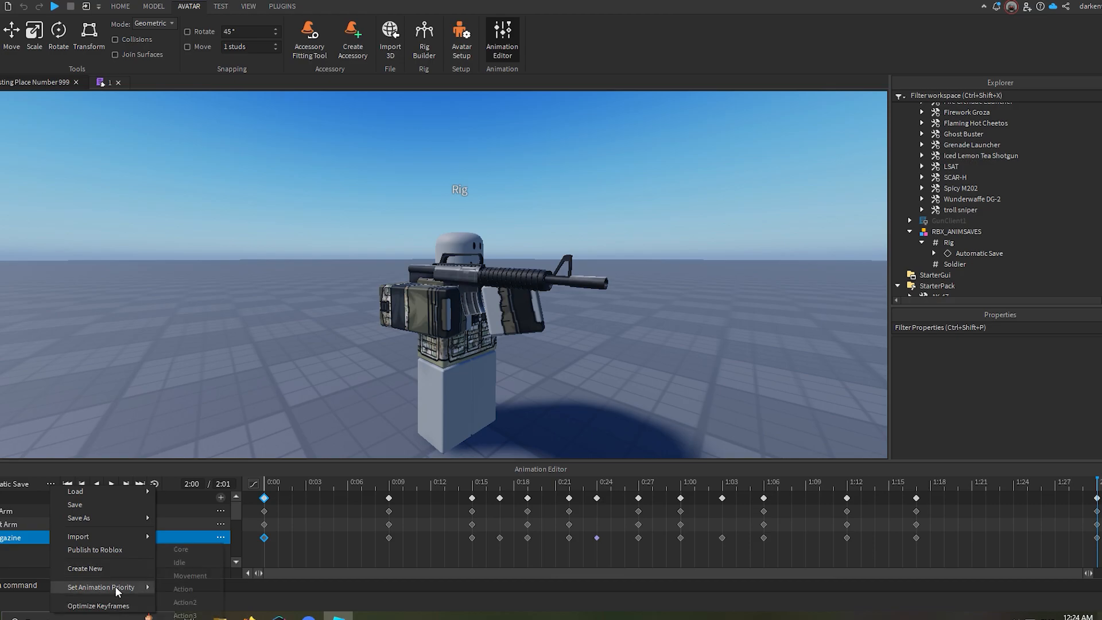
left_click(95, 547)
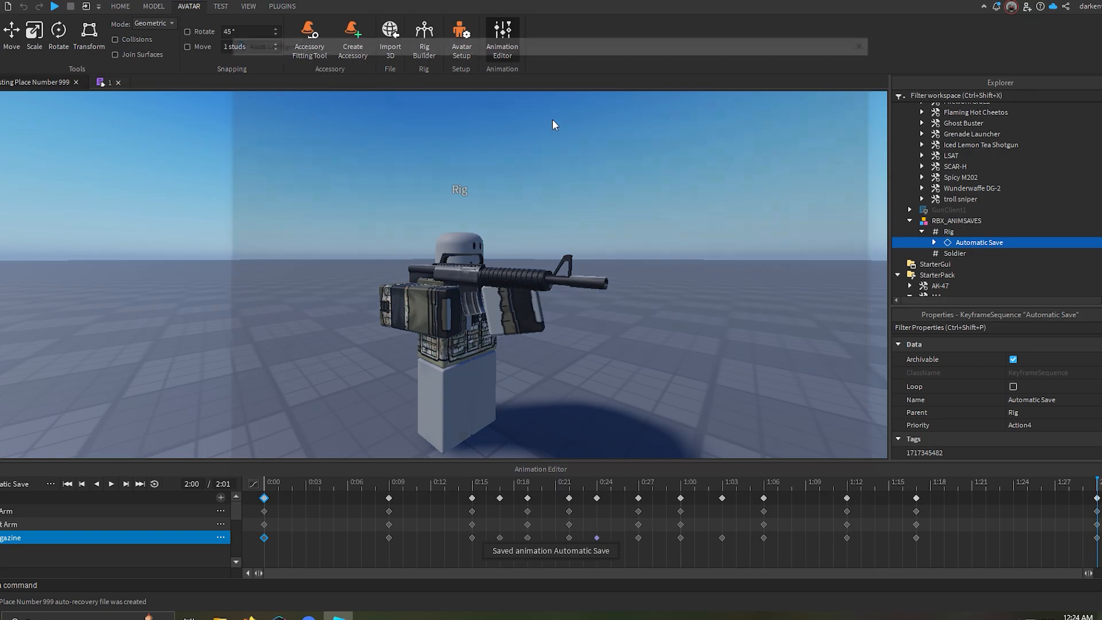
type("m4 tactical")
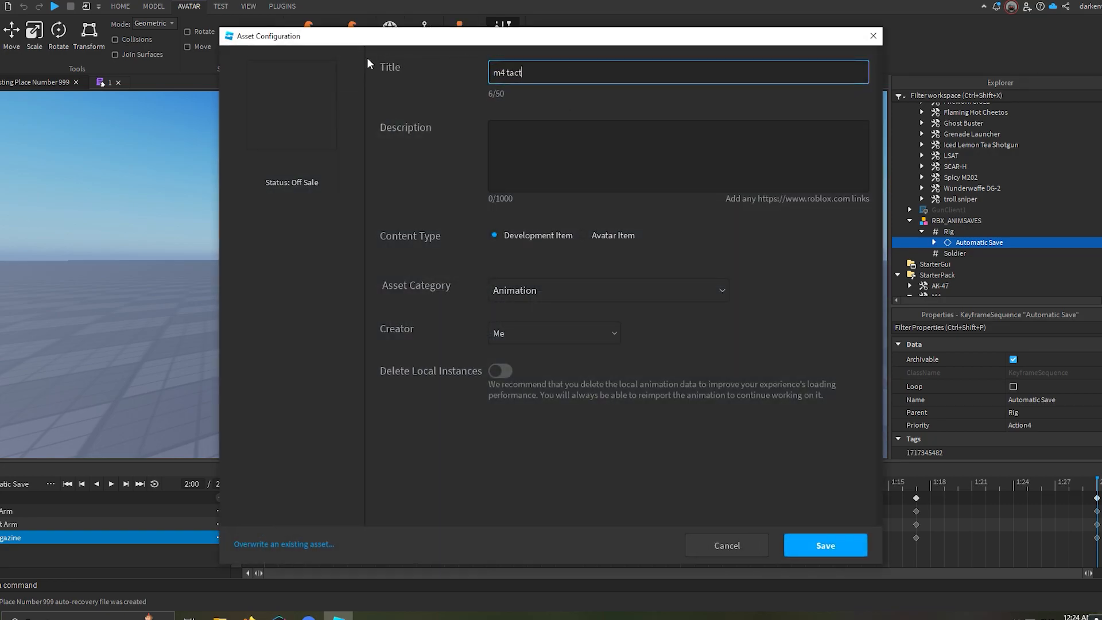
left_click(828, 548)
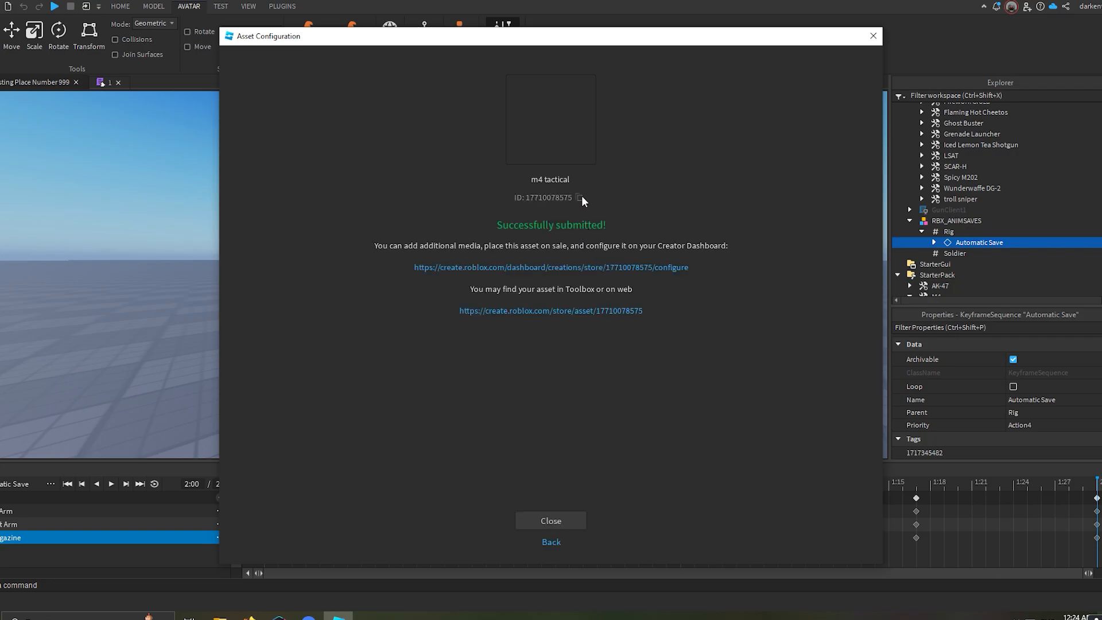
left_click(564, 520)
left_click(103, 84)
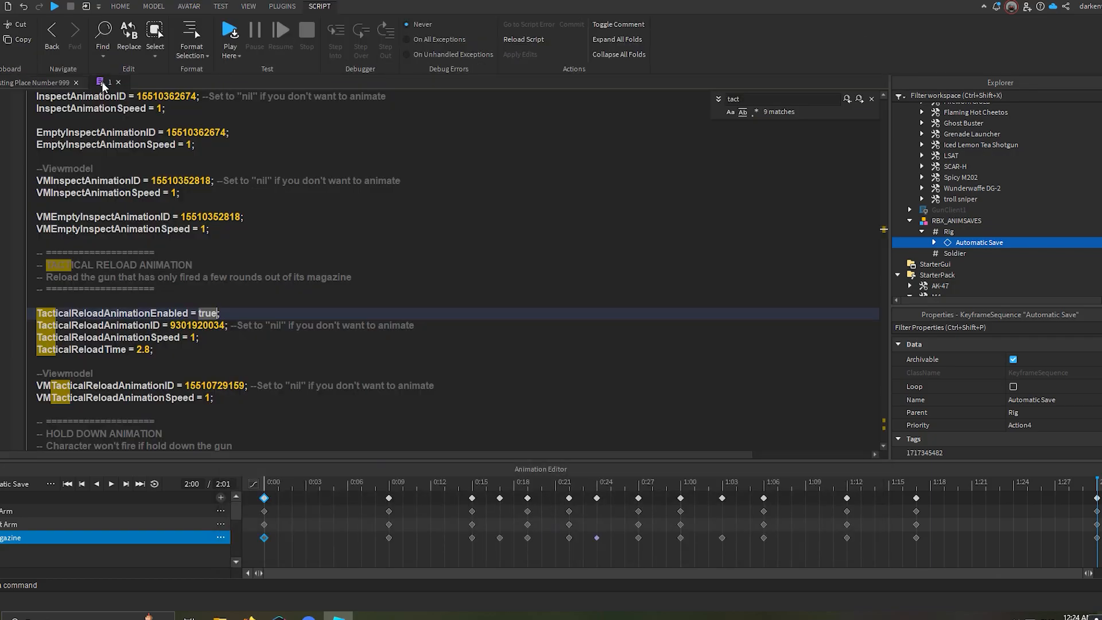
left_click(190, 325)
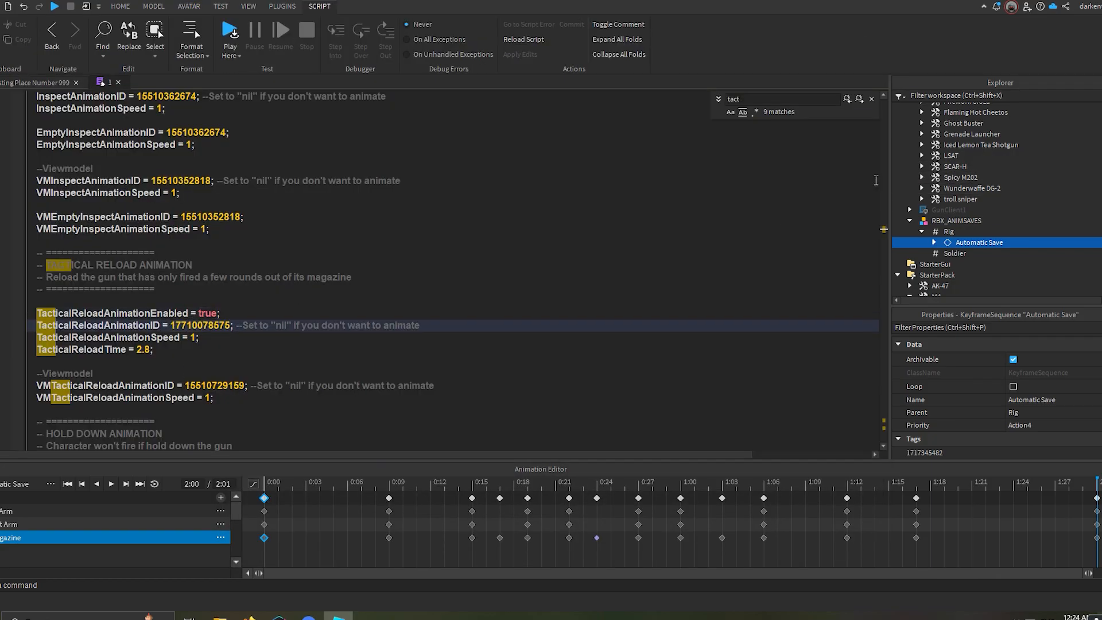
scroll(117, 352, "up", 15)
scroll(116, 352, "down", 5)
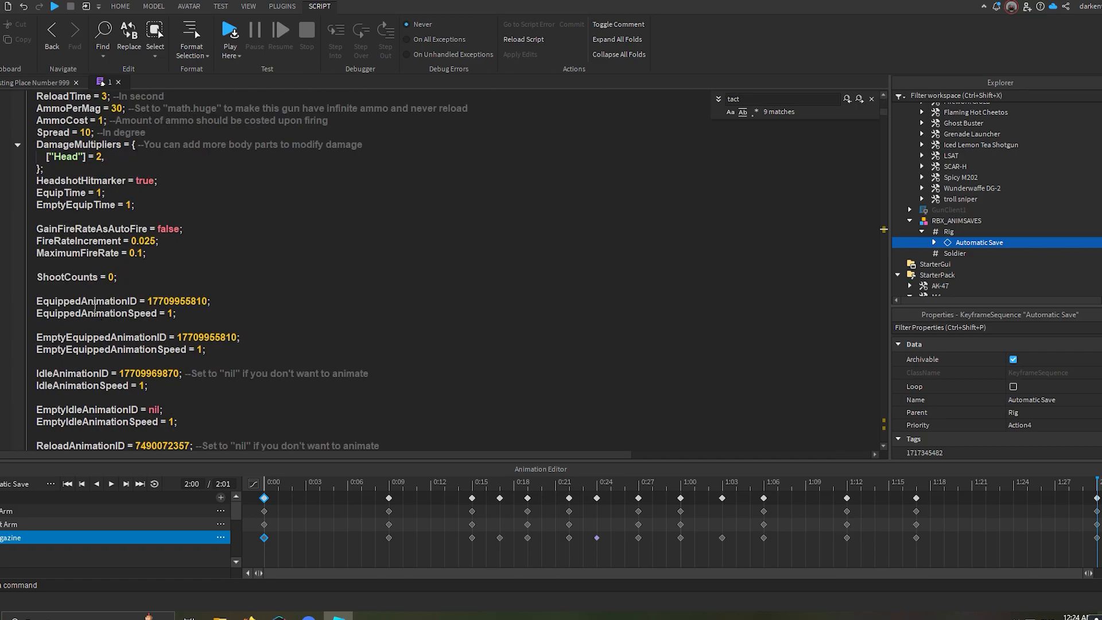
left_click_drag(57, 337, 134, 335)
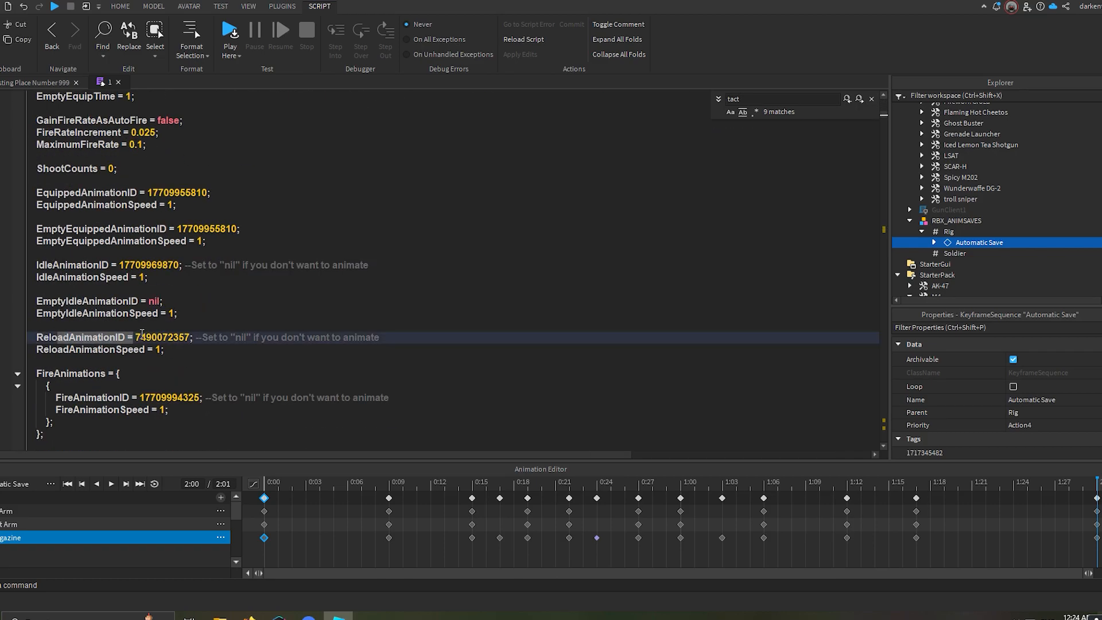
Reopen the rig's reload animation in the Animation Editor and copy the 1:17 keyframe to 1:19.
left_click(18, 83)
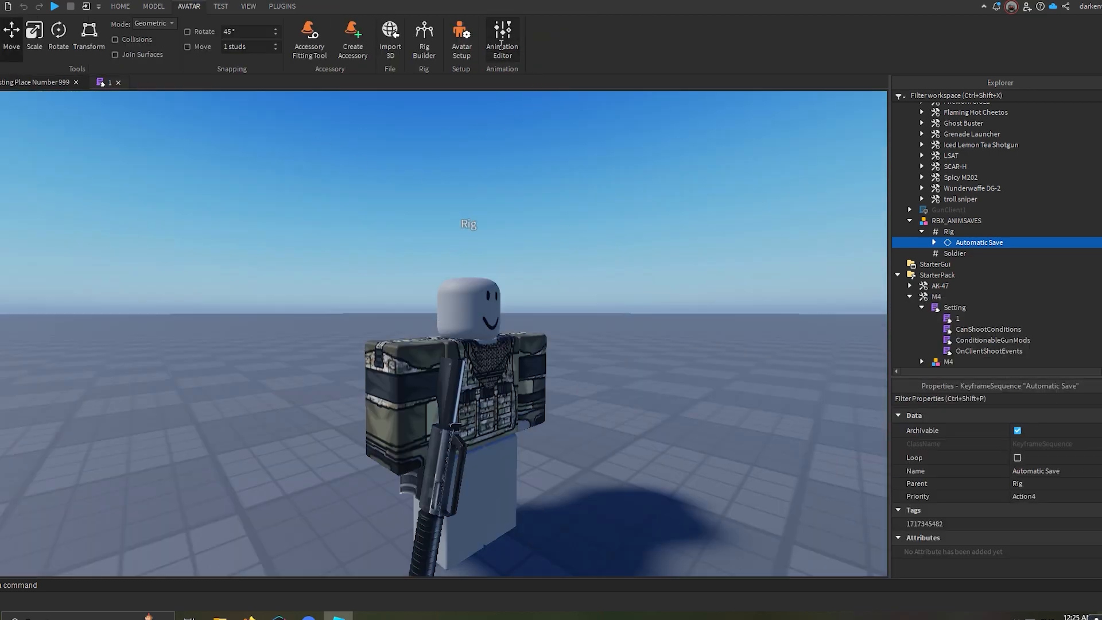
left_click(503, 38)
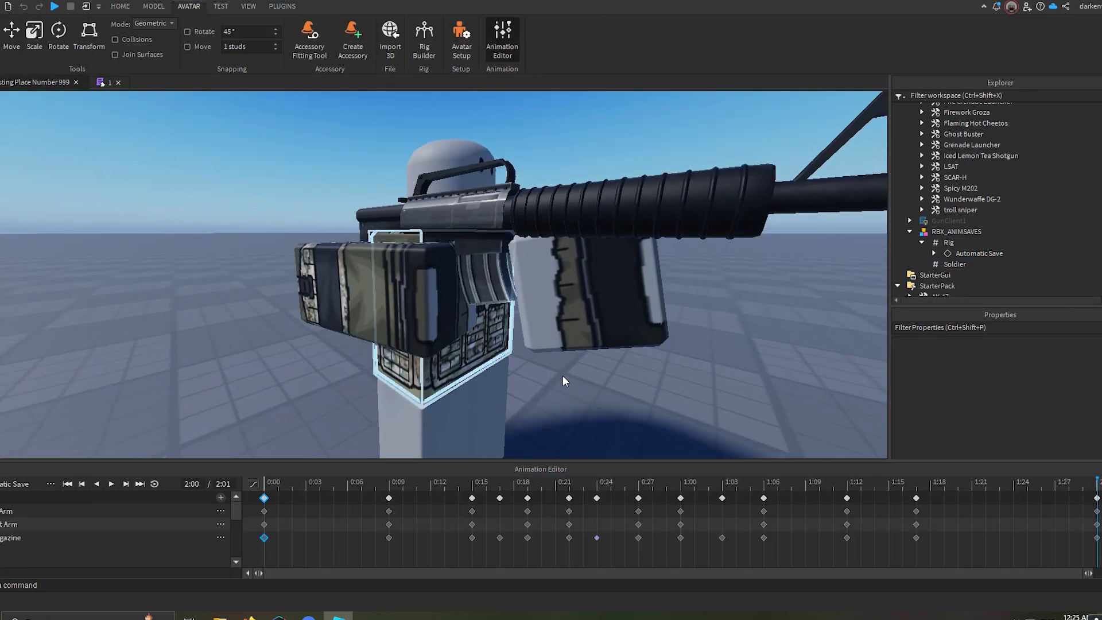
left_click_drag(304, 489, 947, 484)
key("ctrl+v")
Rotate the left arm at 1:19 downward, away from the rifle.
right_click_drag(568, 277, 483, 258)
key("r")
key("ctrl+l")
scroll(484, 257, "down", 5)
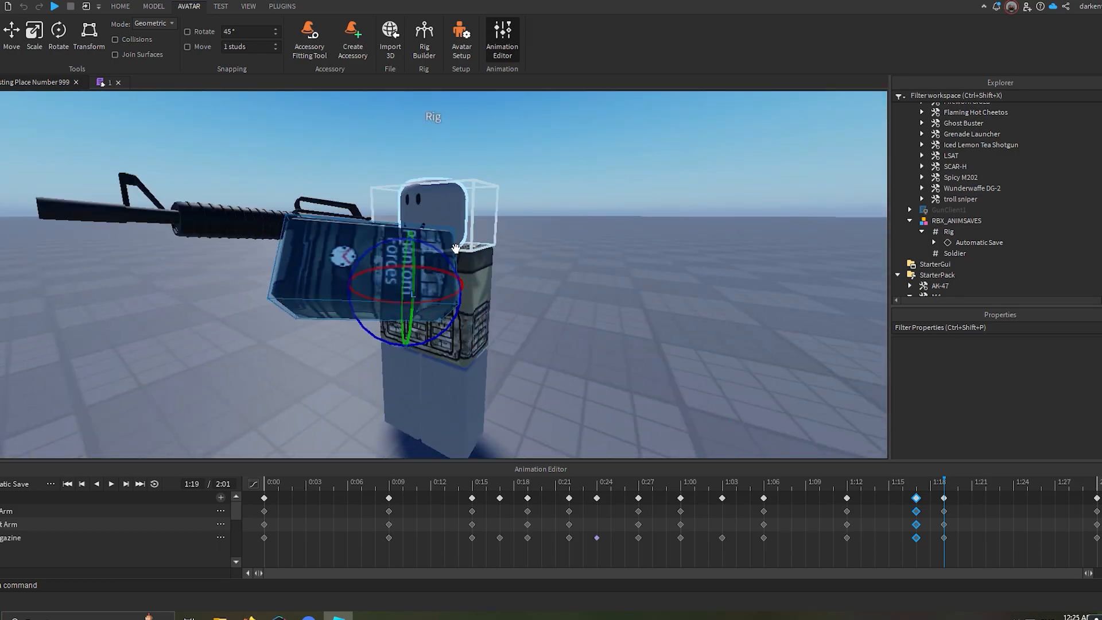
left_click_drag(443, 254, 398, 278)
key("r")
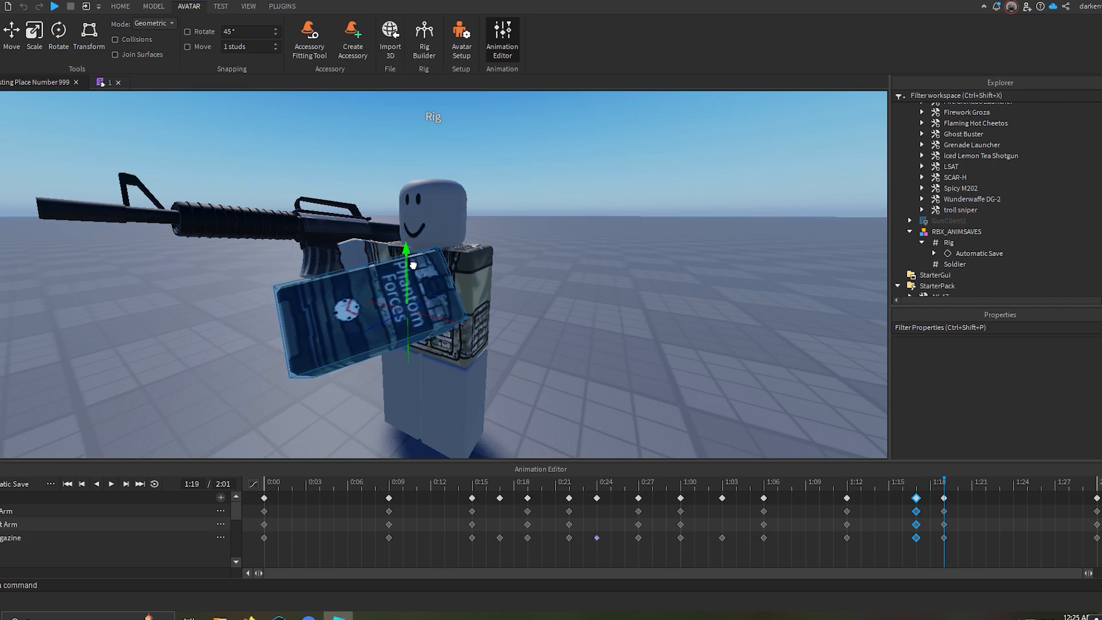
Add a keyframe at 1:21 for both arms and the magazine, copied from the 1:17 pose.
left_click(972, 482)
key("ctrl+v")
key("r")
left_click(917, 482)
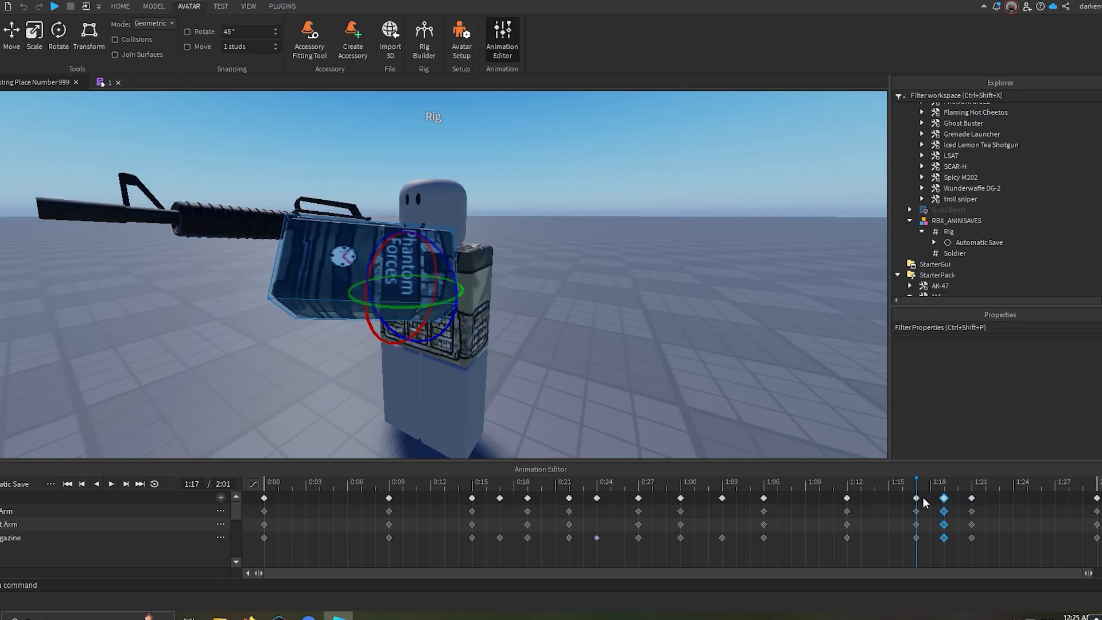
left_click(973, 488)
Rotate and move the left arm at 1:21 so the hand reaches up to the side of the rifle's receiver.
right_click_drag(480, 288, 480, 288)
left_click_drag(460, 250, 452, 248)
right_click_drag(451, 248, 455, 249)
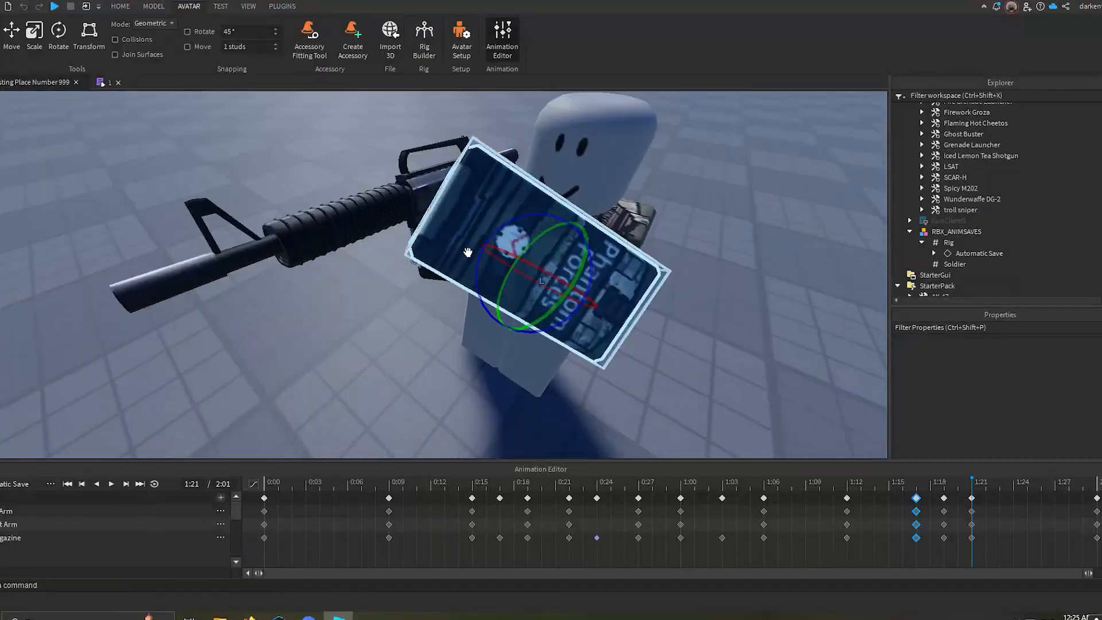
mouse_move(508, 223)
left_mouse_down()
mouse_move(527, 221)
mouse_move(519, 229)
left_mouse_up()
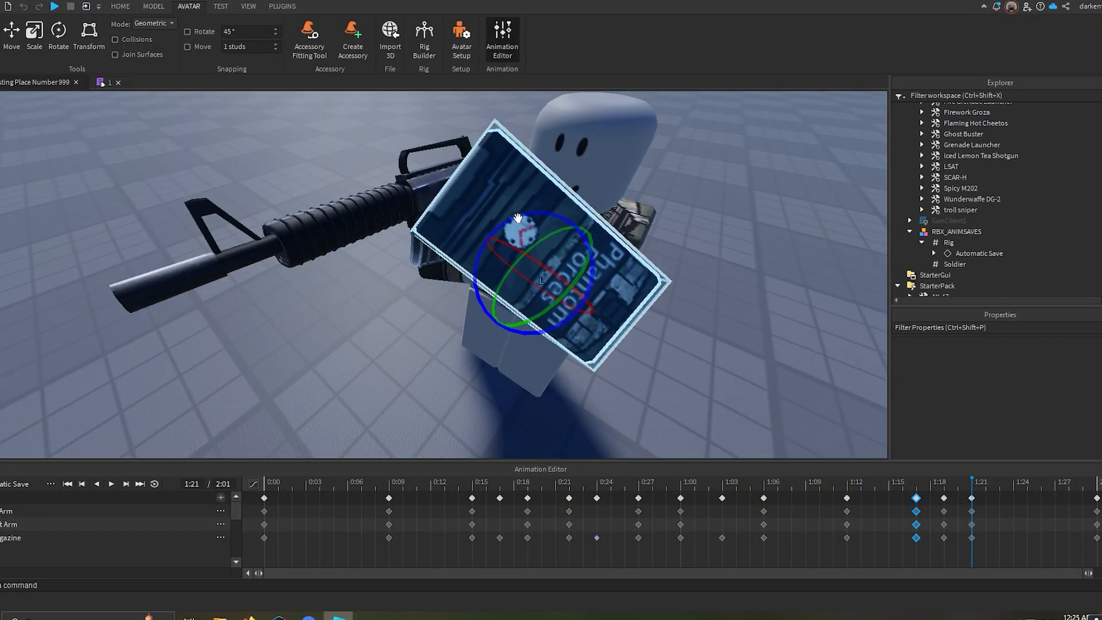
key("r")
right_click_drag(518, 231, 518, 232)
left_click_drag(453, 262, 431, 260)
right_click_drag(430, 260, 435, 261)
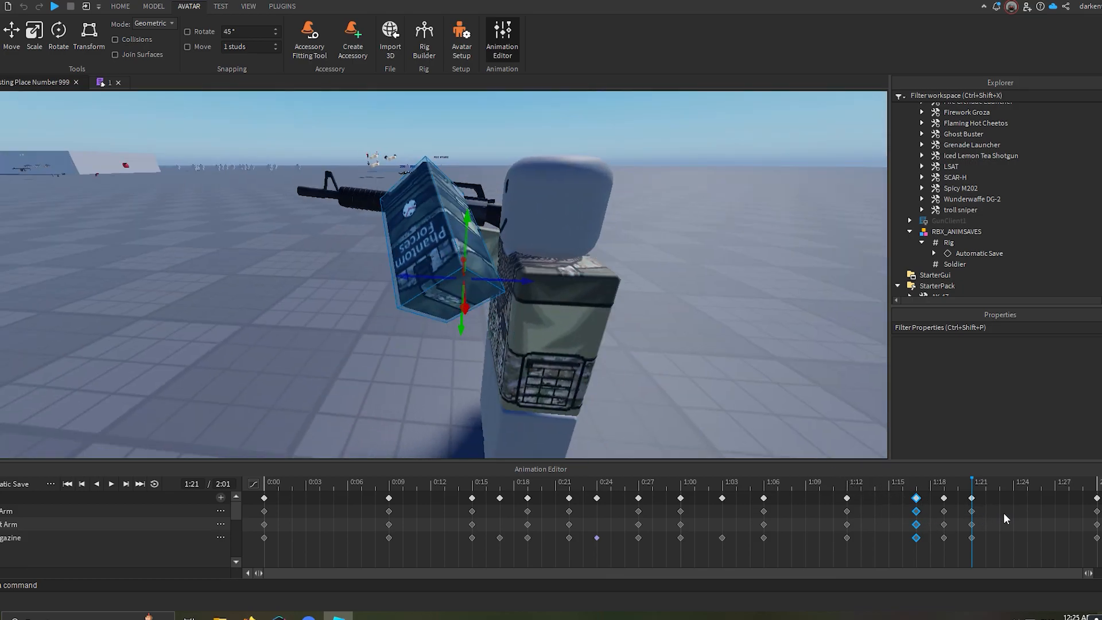
Play back the extended reload animation and examine the left arm's motion from both sides of the rig.
key("space")
scroll(719, 384, "down", 5)
key("space")
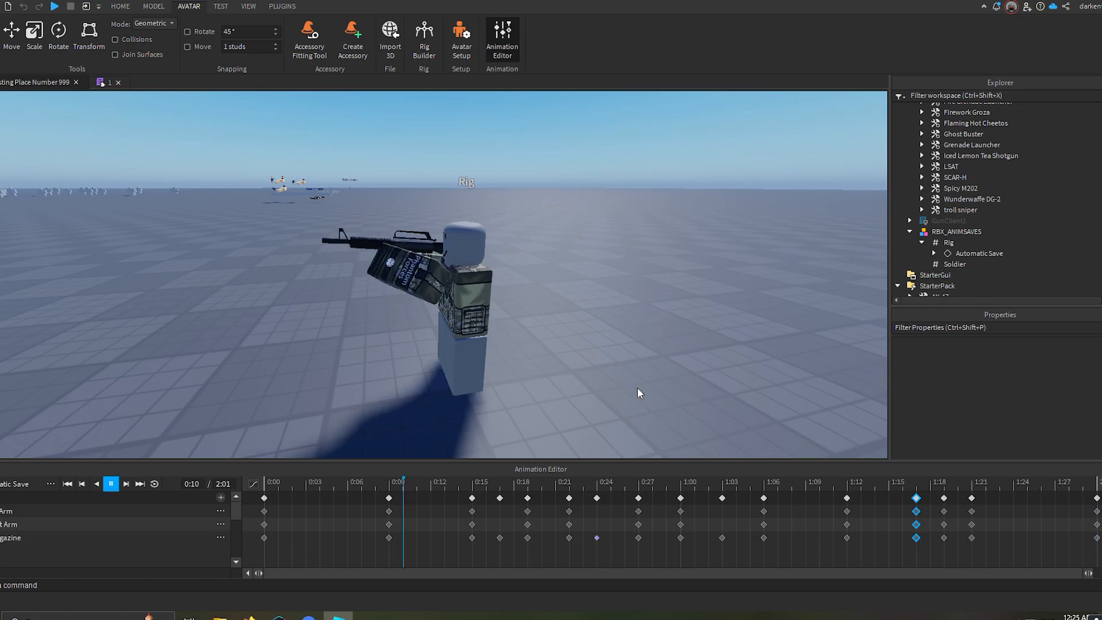
scroll(639, 393, "up", 4)
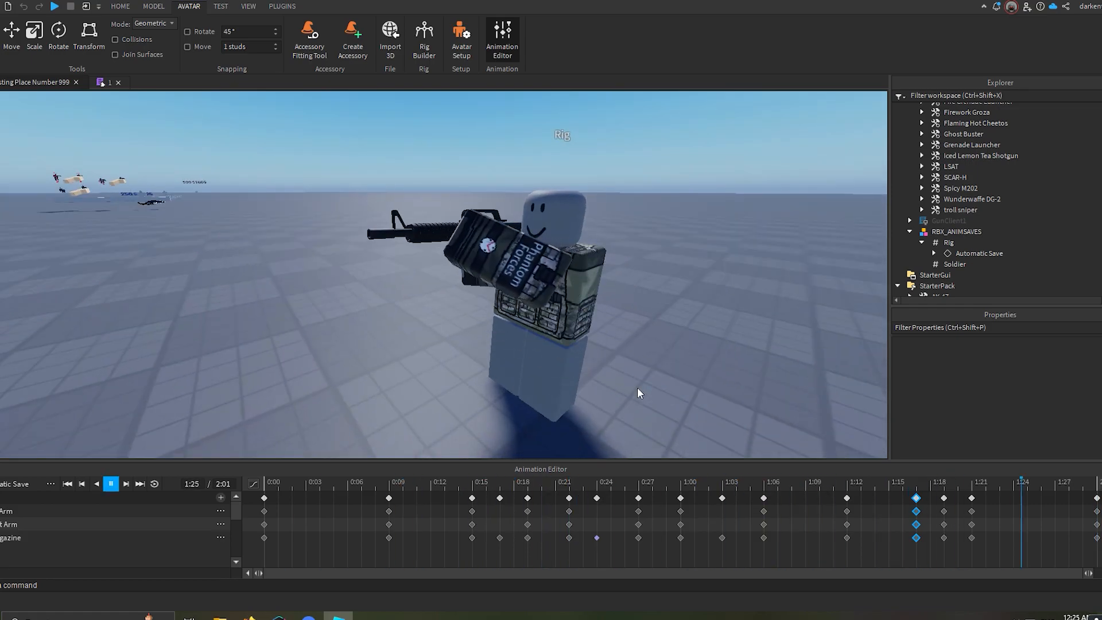
right_click_drag(639, 392, 638, 392)
key("a")
key("space")
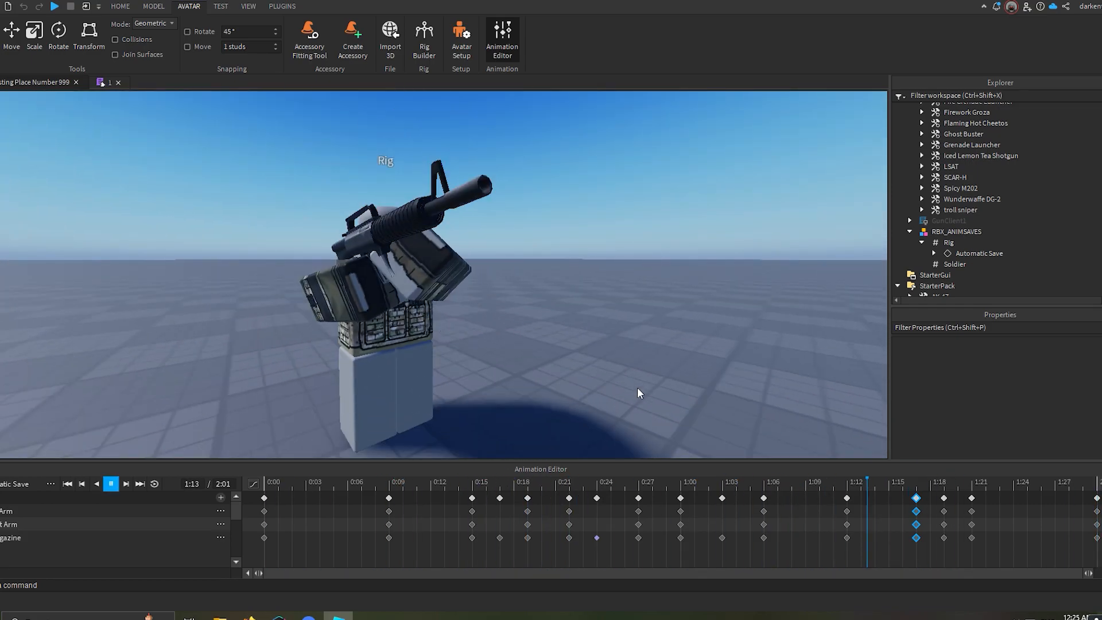
scroll(586, 361, "up", 2)
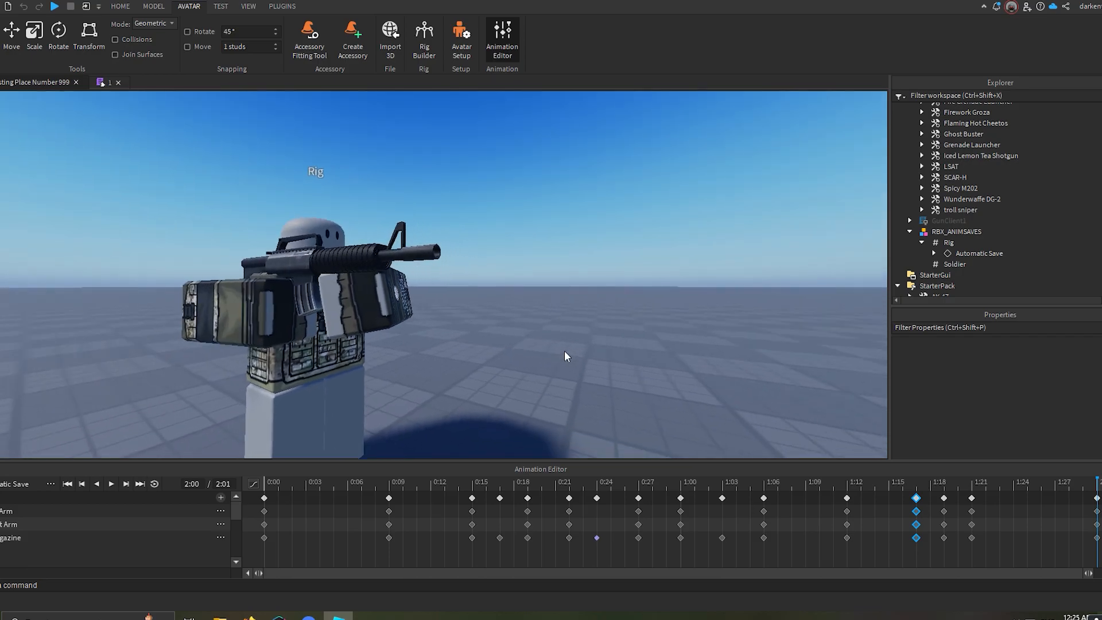
Add a keyframe at 1:23 for both arms and the magazine by pasting the copied pose.
right_click_drag(565, 352, 565, 352)
key("d")
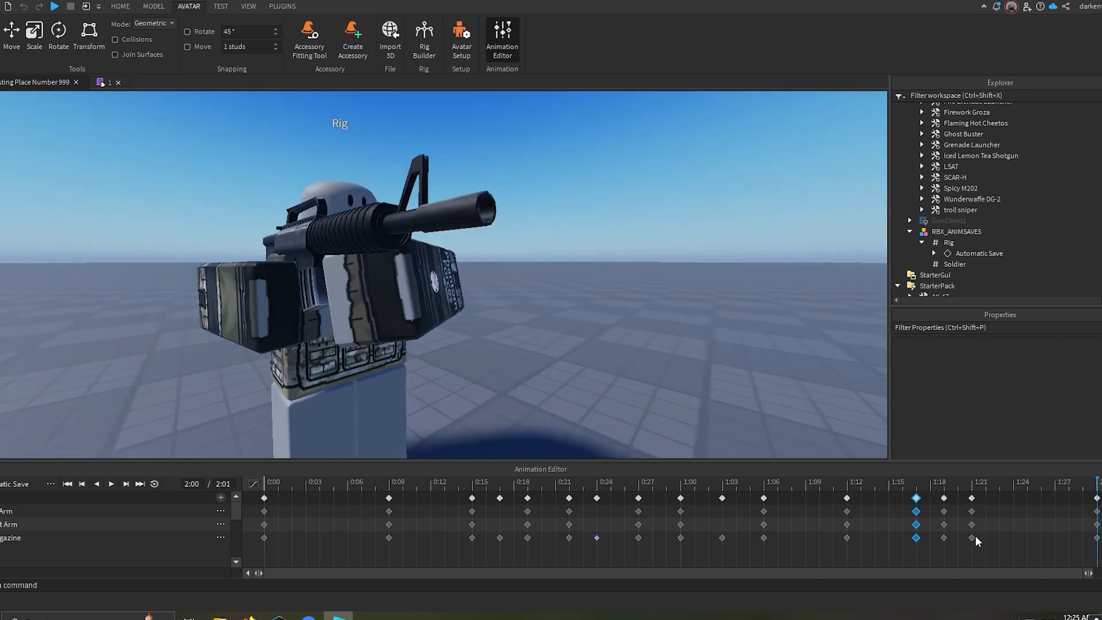
left_click(1000, 484)
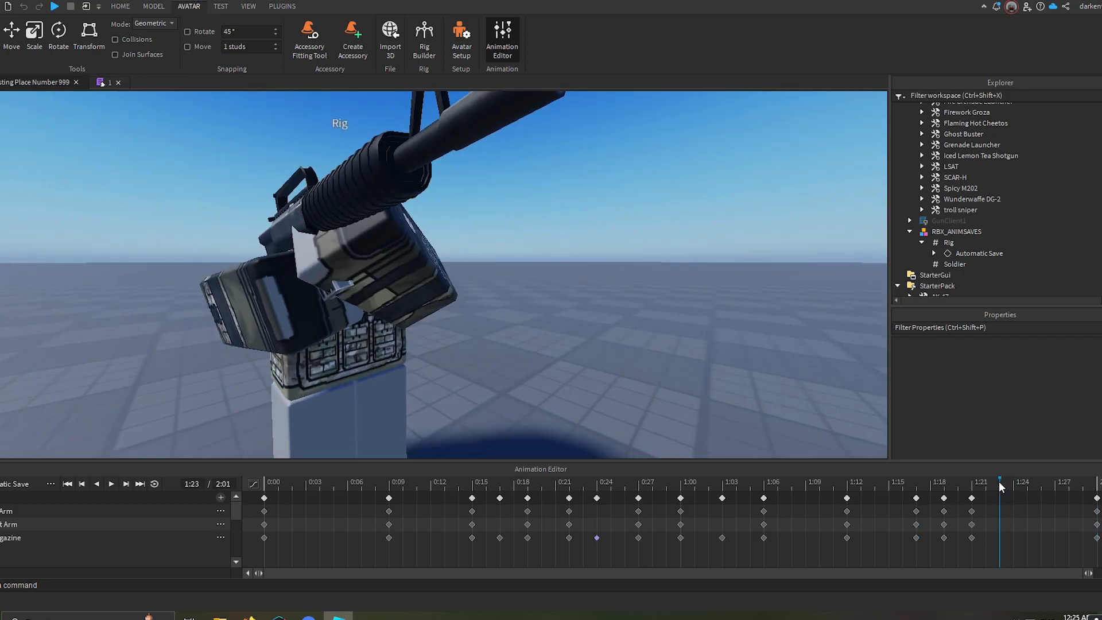
key("ctrl+v")
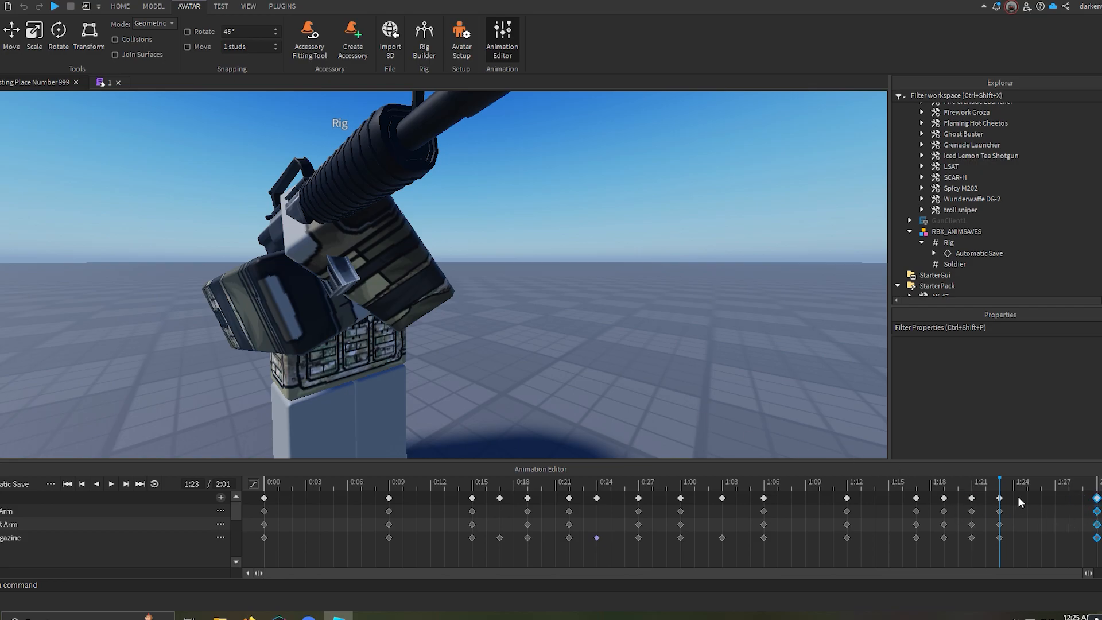
Rotate the left arm at 1:23 around several axes, undoing the last rotation.
right_click_drag(517, 344, 517, 344)
left_click(445, 307)
right_click_drag(298, 308, 298, 308)
left_click(299, 306)
right_click_drag(392, 296, 392, 295)
key("r")
right_click_drag(451, 237, 452, 237)
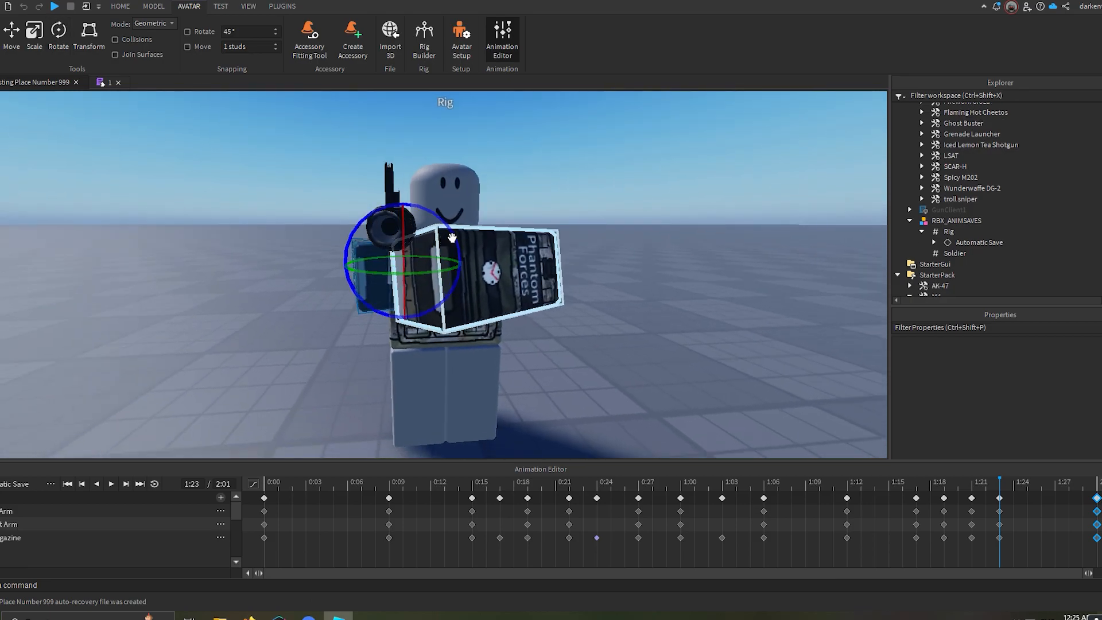
left_click_drag(452, 239, 479, 259)
right_click_drag(479, 260, 480, 259)
left_click_drag(562, 325, 564, 308)
right_click_drag(564, 308, 563, 308)
left_click_drag(501, 245, 492, 228)
key("ctrl+z")
Refine the left arm's rotation at 1:23 after switching the axis orientation, and shift the arm's position.
key("ctrl+l")
left_click_drag(474, 300, 480, 298)
left_click_drag(495, 239, 500, 260)
right_click_drag(500, 260, 501, 257)
key("ctrl+l")
left_click_drag(586, 305, 576, 295)
right_click_drag(576, 296, 576, 294)
key("r")
left_click_drag(587, 317, 532, 290)
right_click_drag(533, 290, 533, 291)
Play back the reload animation with the new left arm pose at 1:23.
scroll(532, 291, "down", 2)
key("space")
key("space")
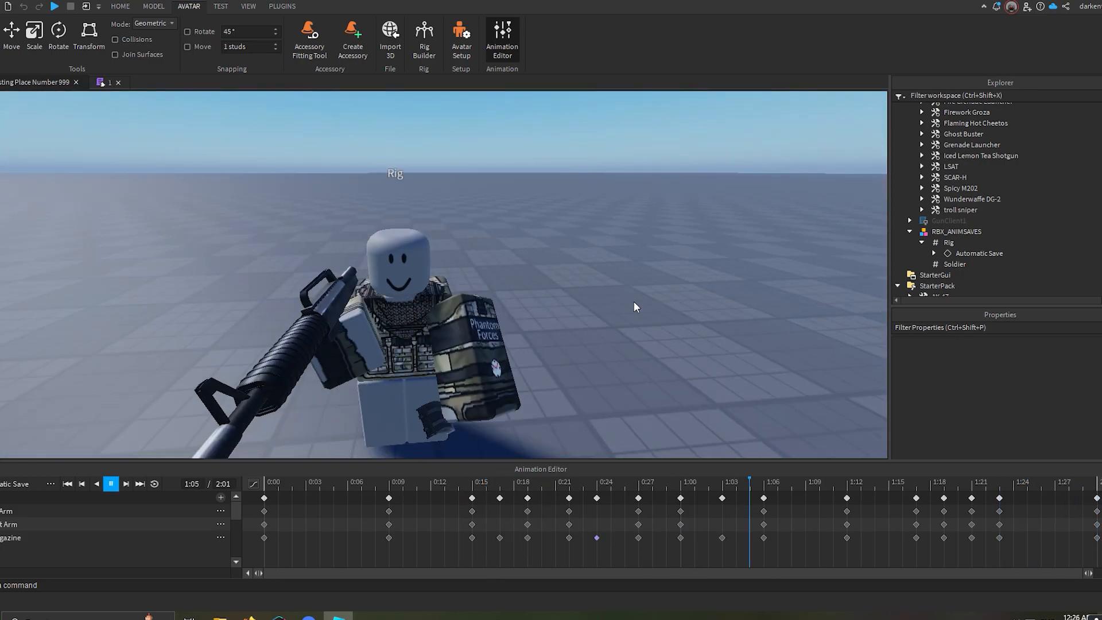
Remove the keyframes at 1:19 and 1:21, and move the 1:23 keyframe to 1:21.
mouse_move(908, 485)
left_mouse_down()
mouse_move(948, 491)
mouse_move(922, 488)
left_mouse_up()
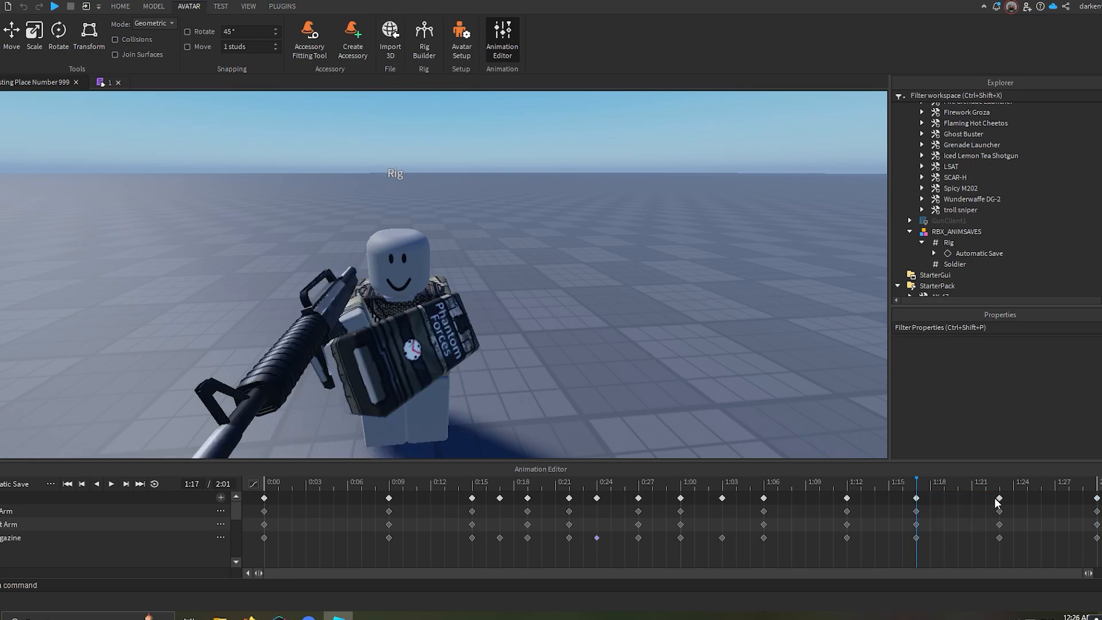
left_click_drag(996, 500, 970, 500)
key("space")
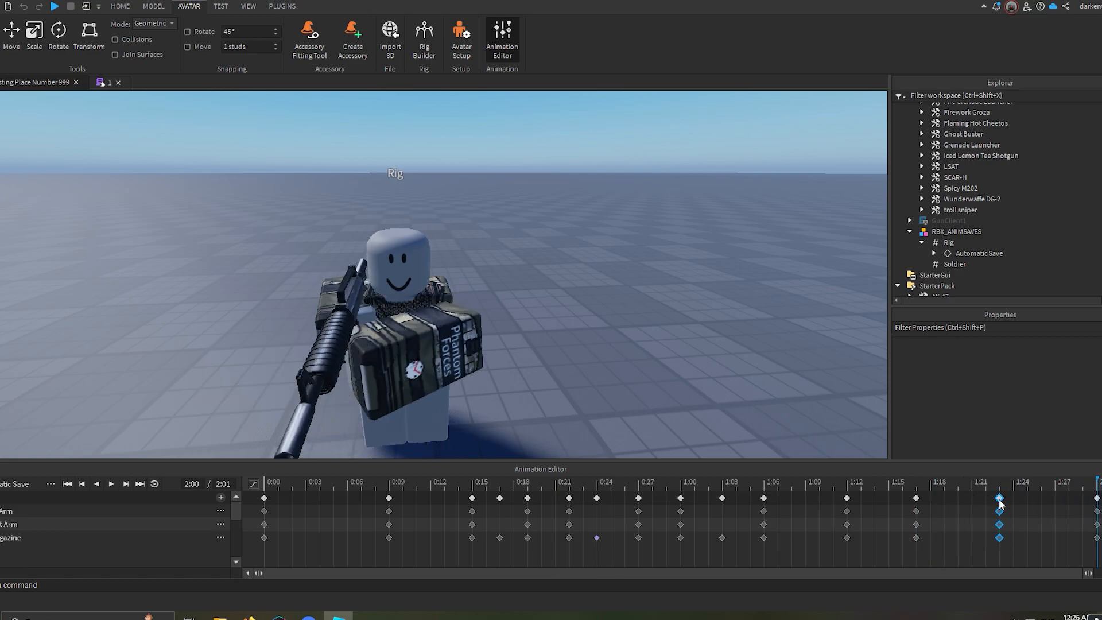
Rotate and move the left arm at 1:21 so the hand sits against the side of the rifle's receiver.
left_click(975, 484)
left_click(466, 349)
right_click_drag(476, 345, 508, 328)
key("r")
left_click_drag(522, 323, 581, 326)
key("r")
left_click_drag(524, 361, 568, 361)
left_click_drag(526, 306, 523, 322)
right_click_drag(524, 324, 539, 350)
key("r")
left_click_drag(515, 351, 522, 359)
key("r")
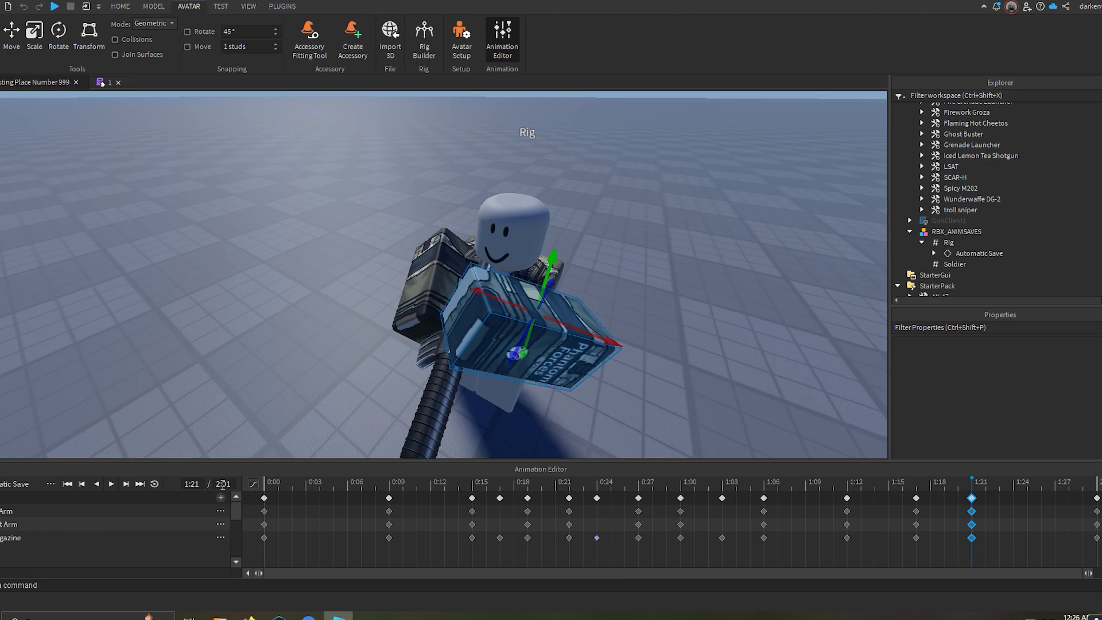
Set the animation length to 3 seconds and move the 1:21 keyframe to 1:23.
type("3")
key("Return")
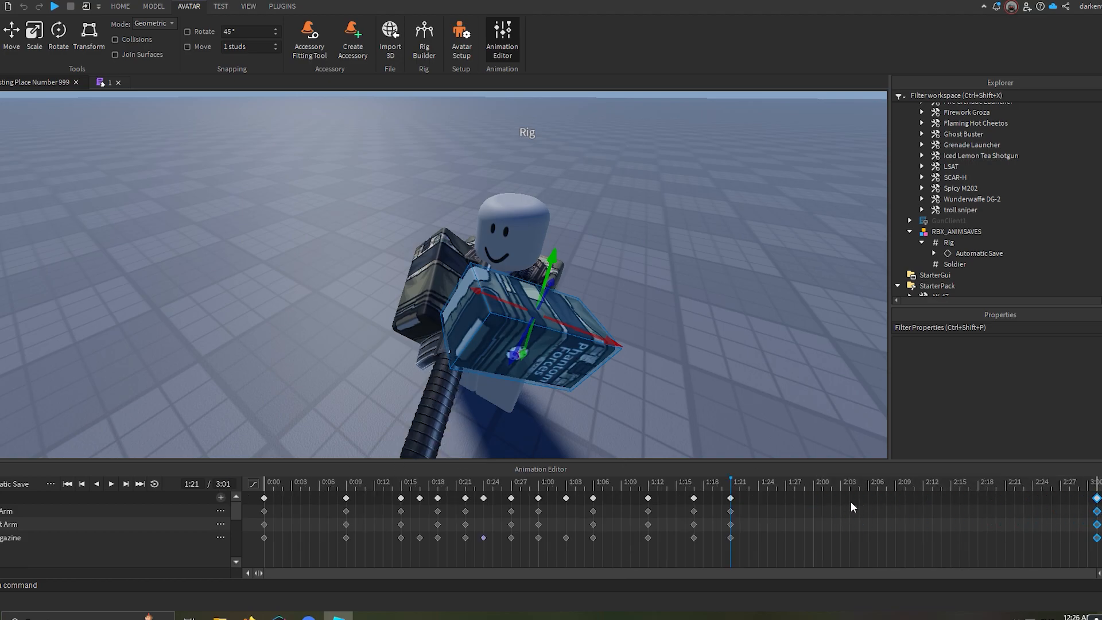
left_click_drag(733, 502, 753, 501)
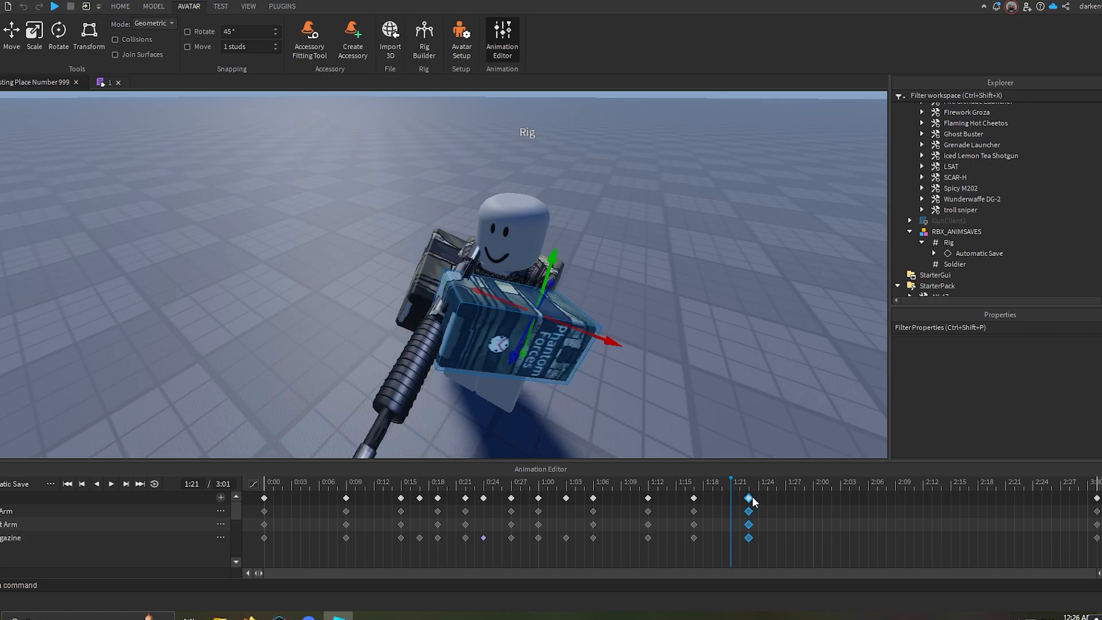
left_click_drag(676, 487, 739, 492)
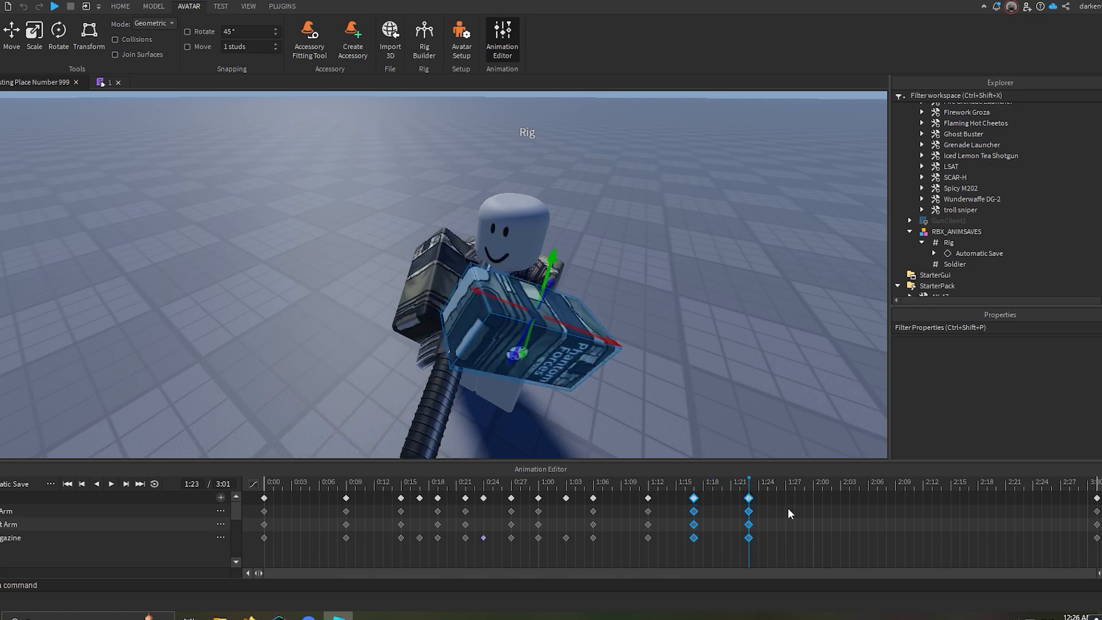
Move the 1:23 keyframe to 1:22 and paste a copy of its pose at 1:25.
left_click(749, 497)
mouse_move(771, 487)
left_mouse_down()
mouse_move(783, 483)
mouse_move(766, 485)
mouse_move(767, 497)
left_mouse_up()
key("ctrl+v")
Rotate and move the left arm at 1:25 so the hand pulls back along the rifle toward the head.
key("ctrl+r")
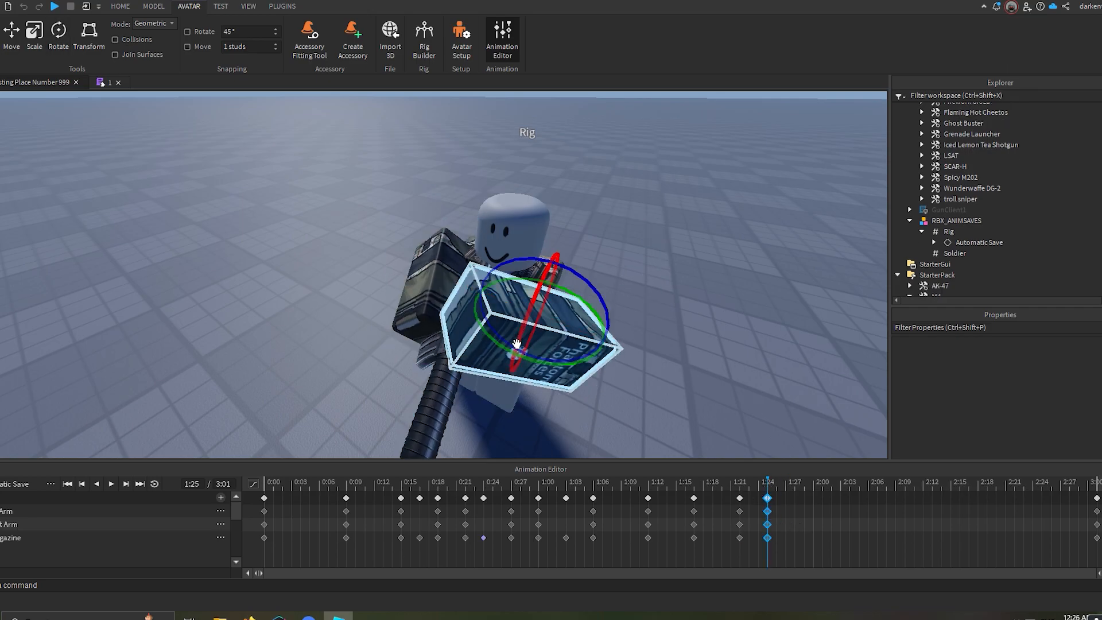
left_click_drag(507, 354, 489, 317)
left_click_drag(588, 281, 614, 292)
key("ctrl+2")
left_click_drag(580, 330, 590, 334)
key("r")
left_click_drag(589, 283, 581, 278)
left_click_drag(572, 370, 581, 331)
key("r")
Add a keyframe at 1:29 copied from the 1:22 pose and move the final keyframe to 2:06.
left_click(829, 361)
left_click(801, 486)
key("ctrl+v")
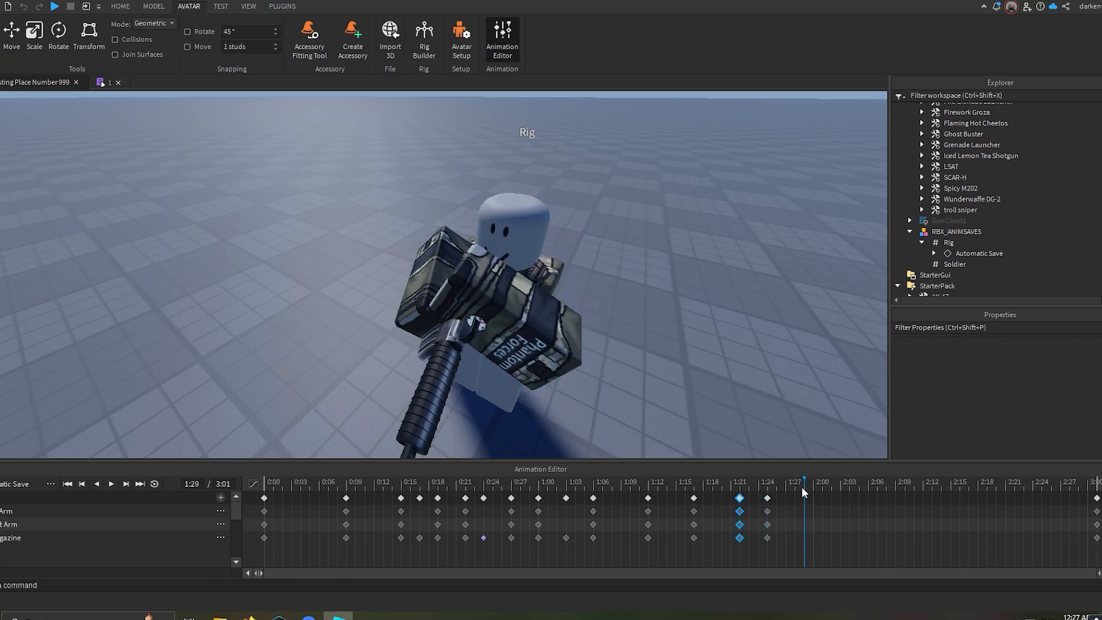
left_click(693, 483)
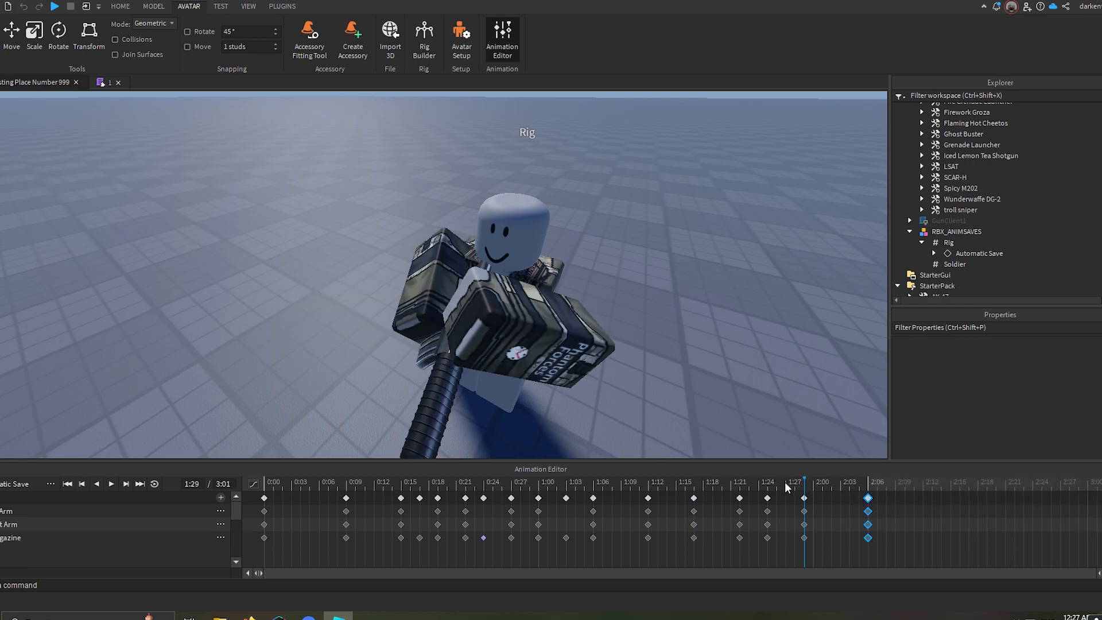
Play back the full reload animation and examine the left arm's charging motion from the side of the rig.
left_click_drag(790, 484, 775, 485)
right_click_drag(499, 270, 559, 330)
scroll(450, 312, "up", 3)
scroll(713, 364, "down", 5)
key("space")
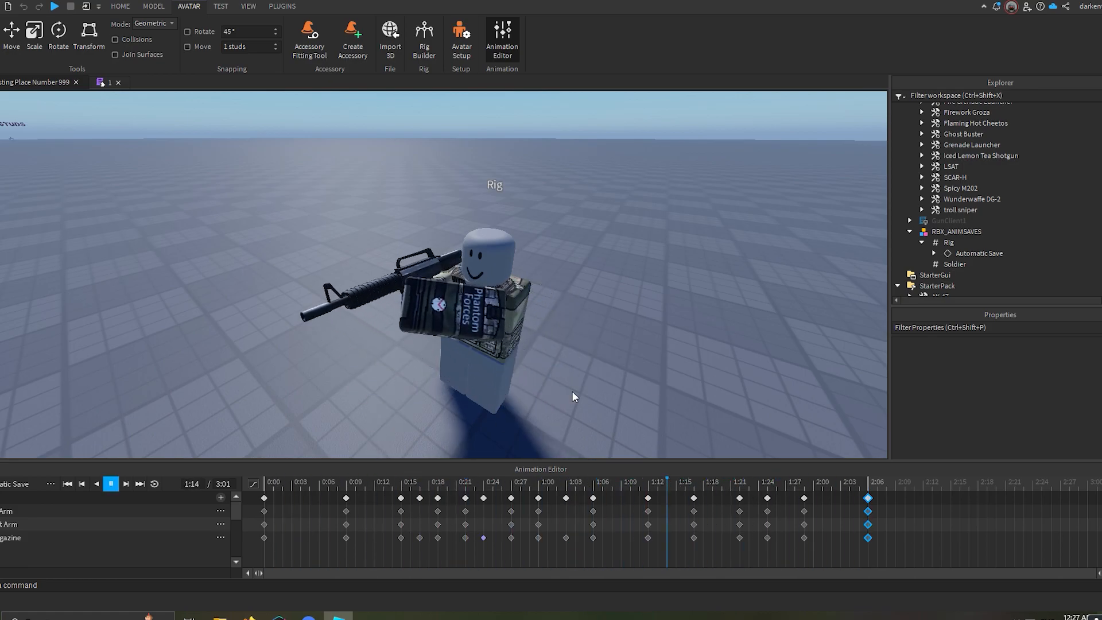
key("space")
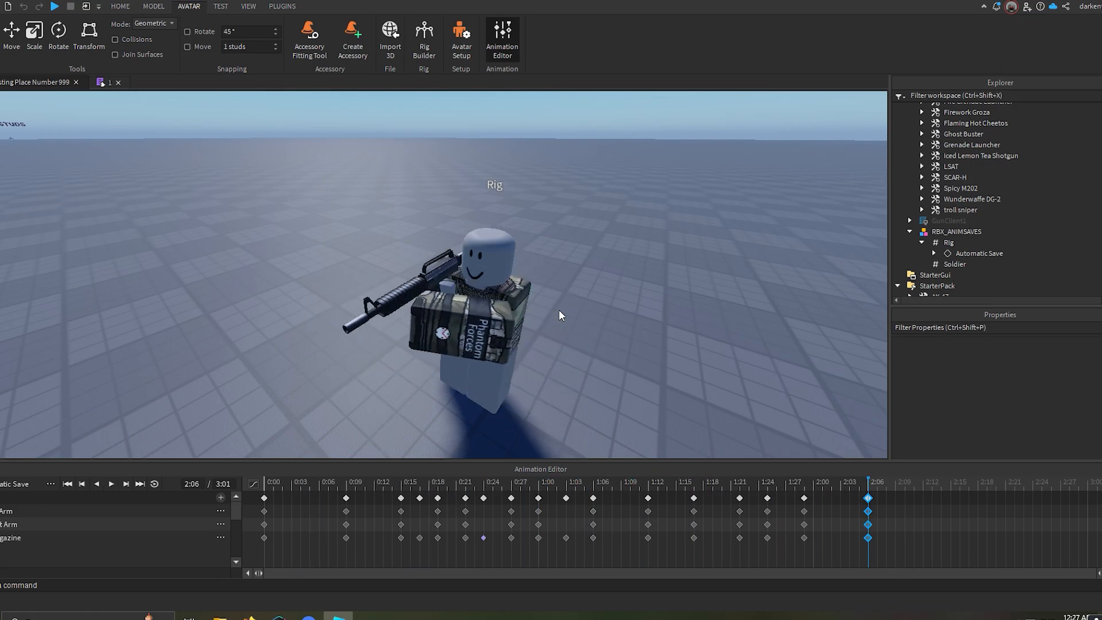
right_click_drag(559, 309, 560, 309)
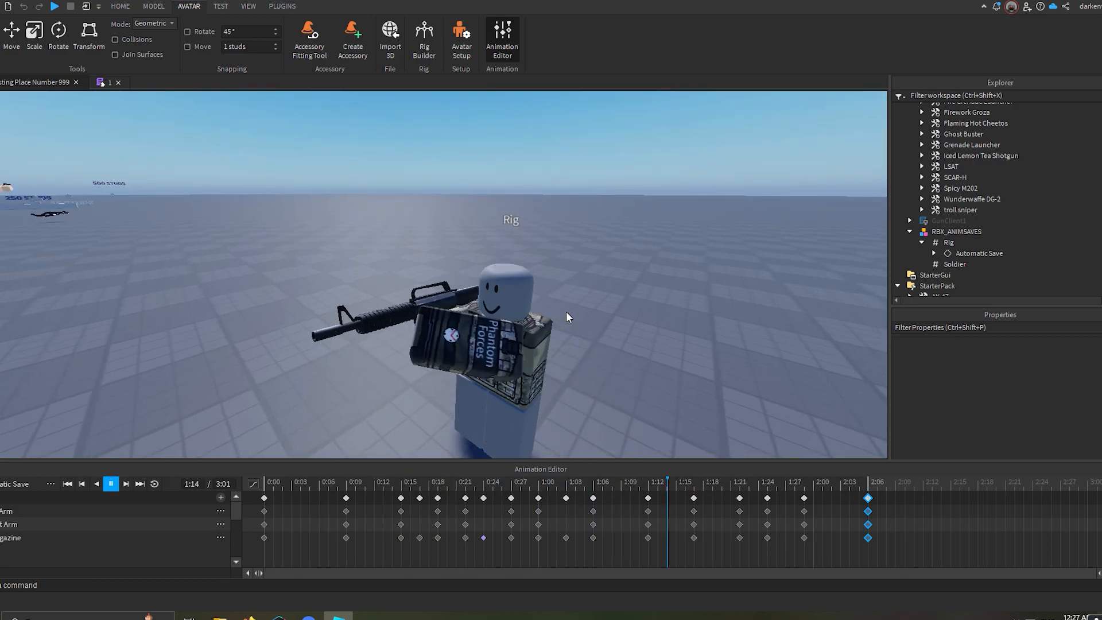
Publish the animation to Roblox with the title "m4 full reload".
left_click(50, 485)
left_click(92, 550)
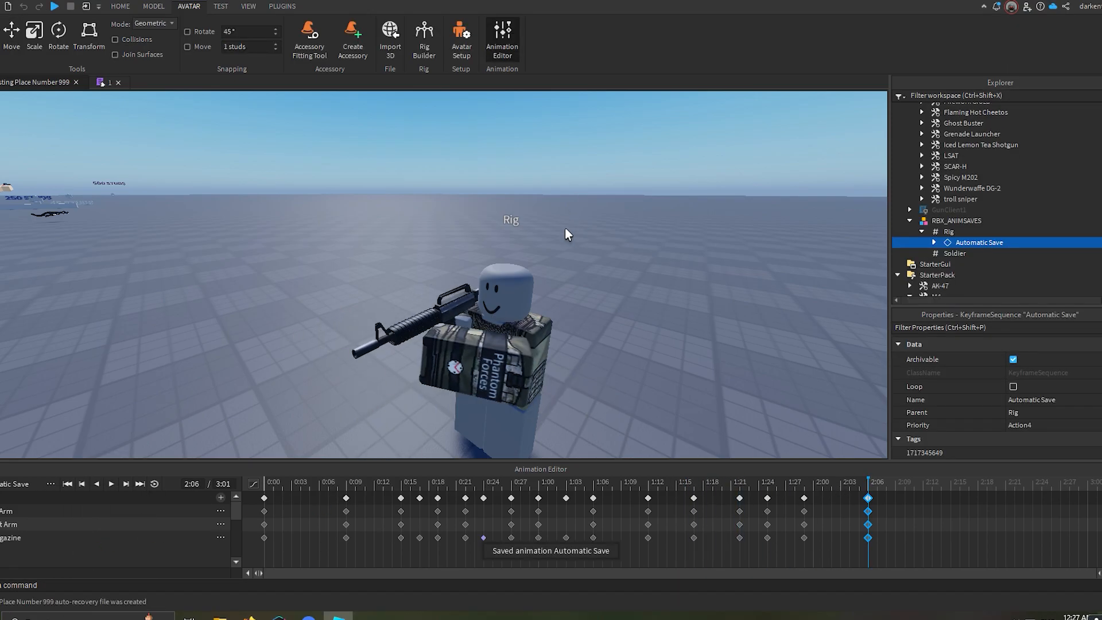
type("m4 full reload")
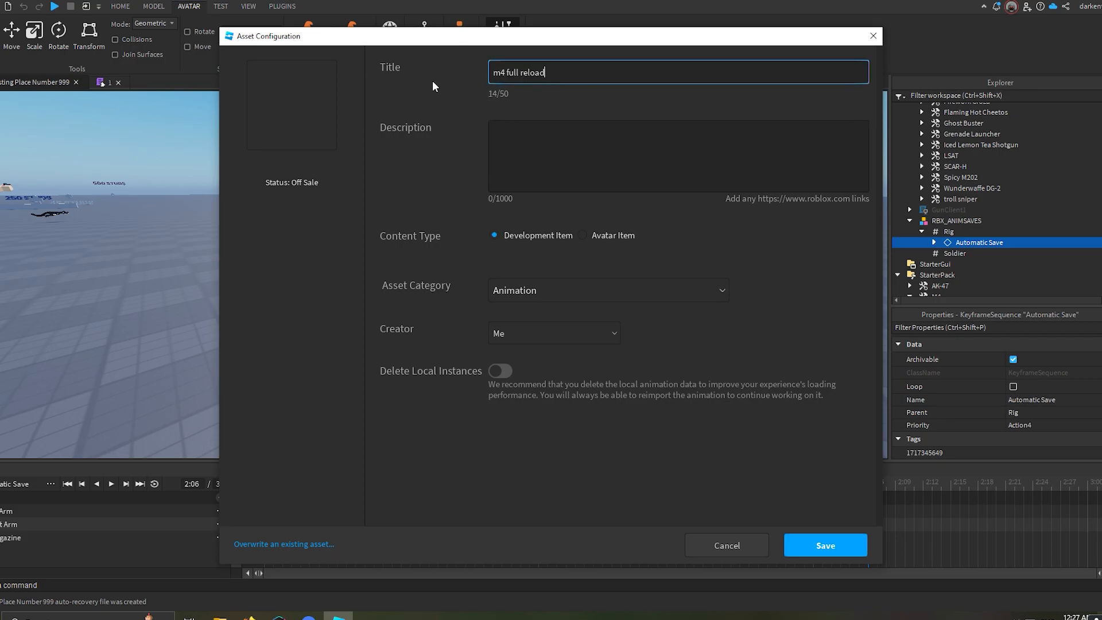
left_click(832, 545)
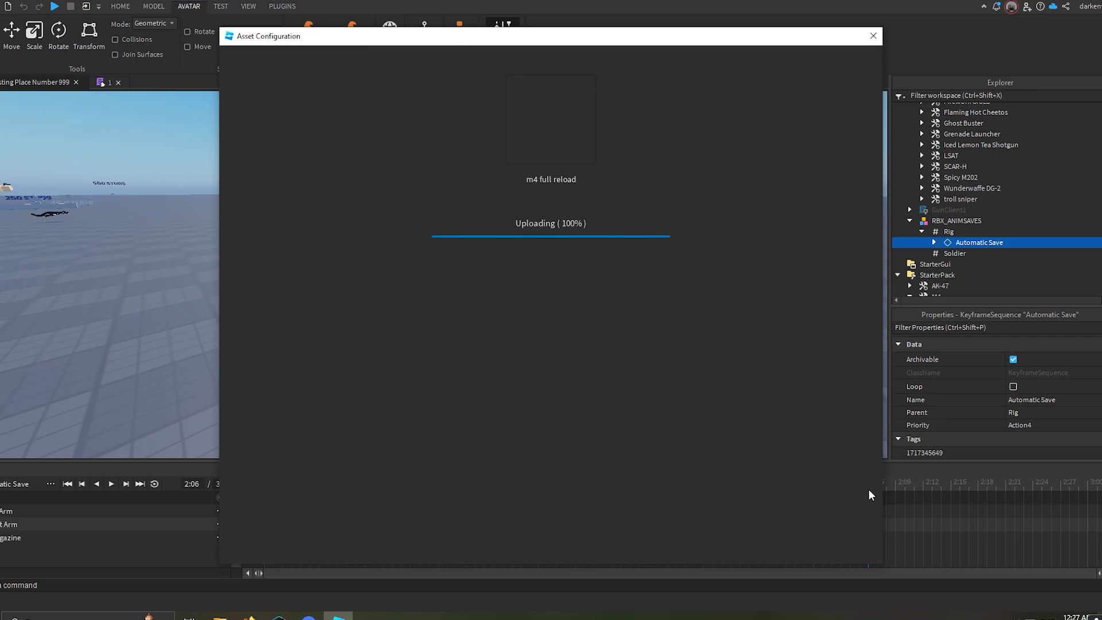
Copy the published animation's asset ID and open the gun's setting script at the ReloadAnimationID line.
left_click(578, 198)
left_click(552, 520)
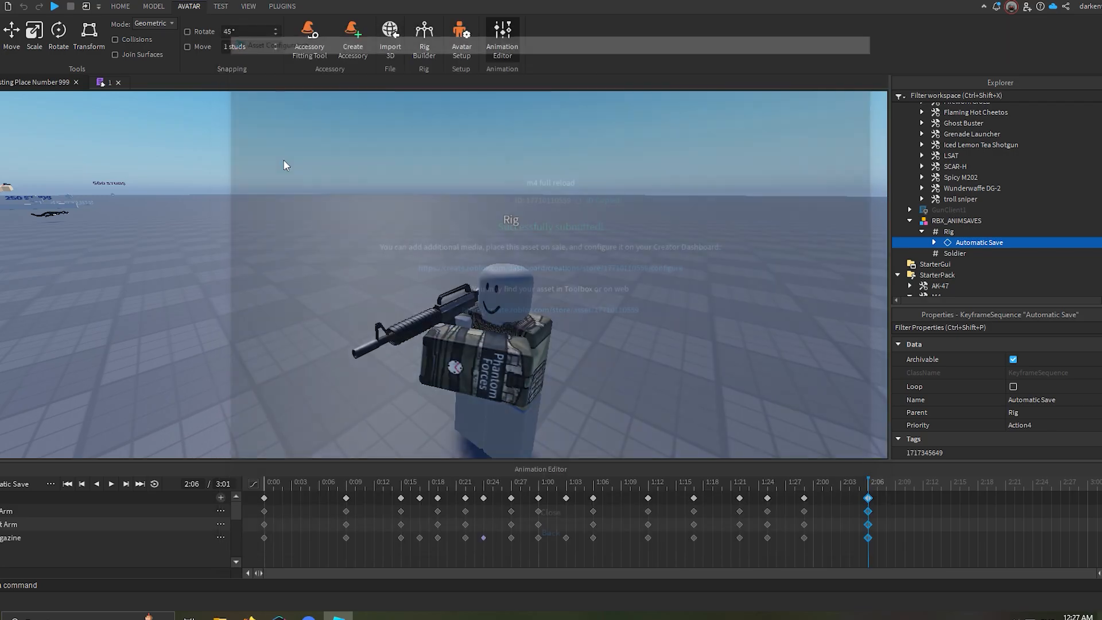
left_click(107, 82)
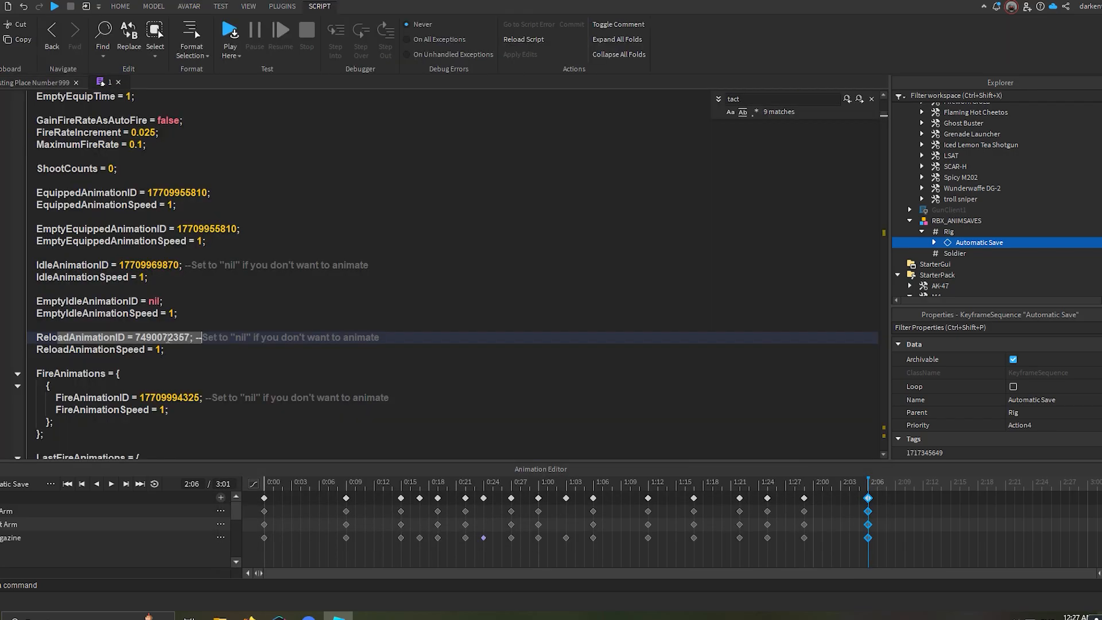
Return to the place and start a play test.
left_click(1, 84)
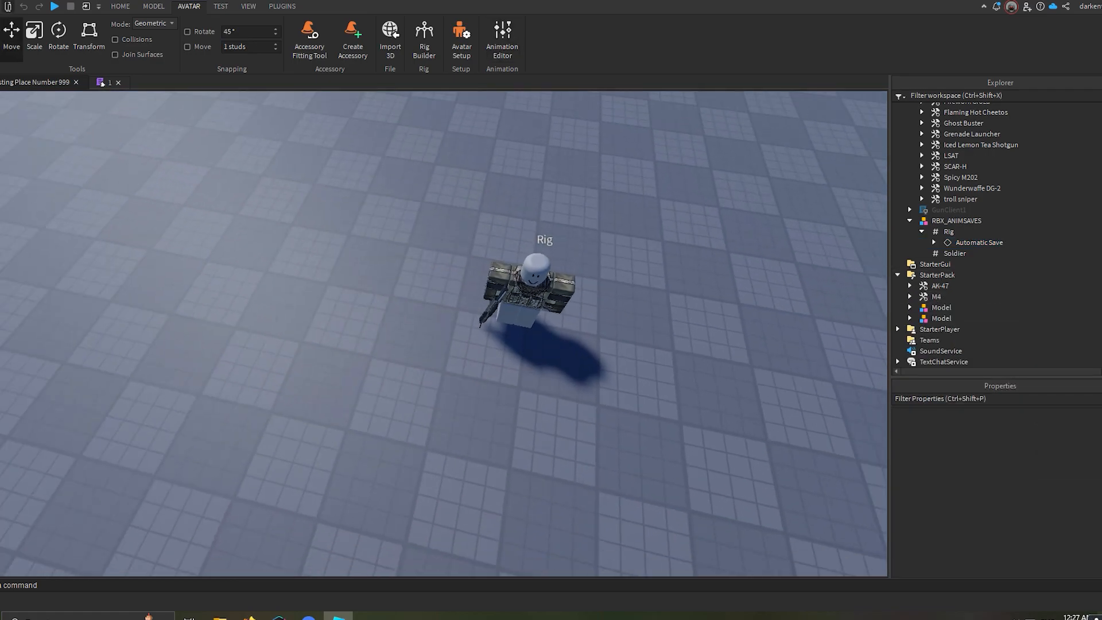
left_click(7, 6)
left_click(8, 82)
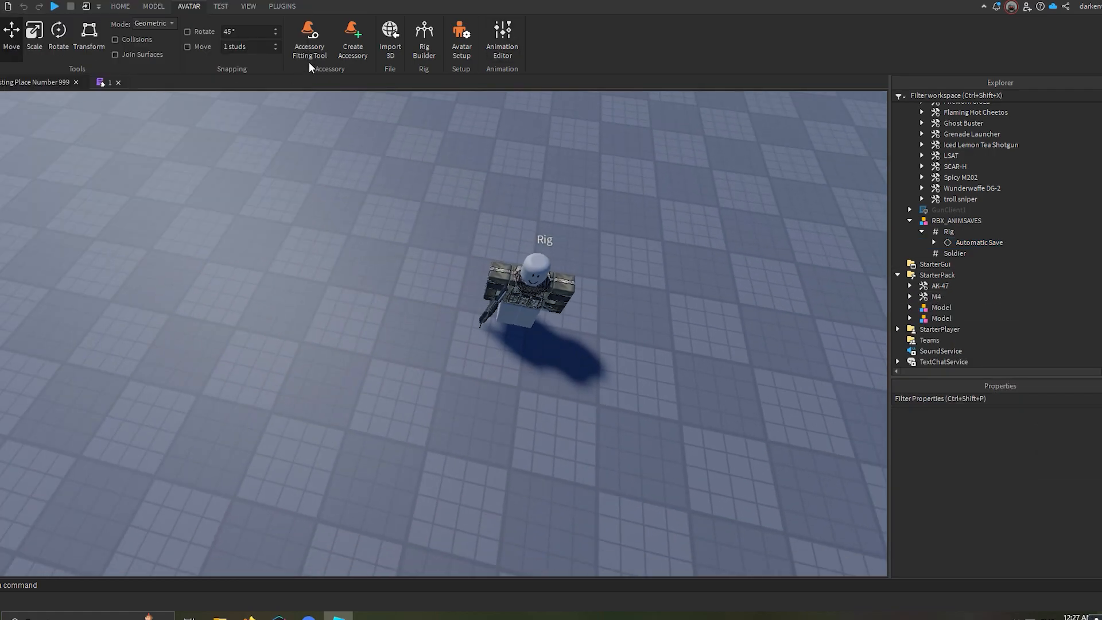
left_click(128, 6)
left_click(500, 32)
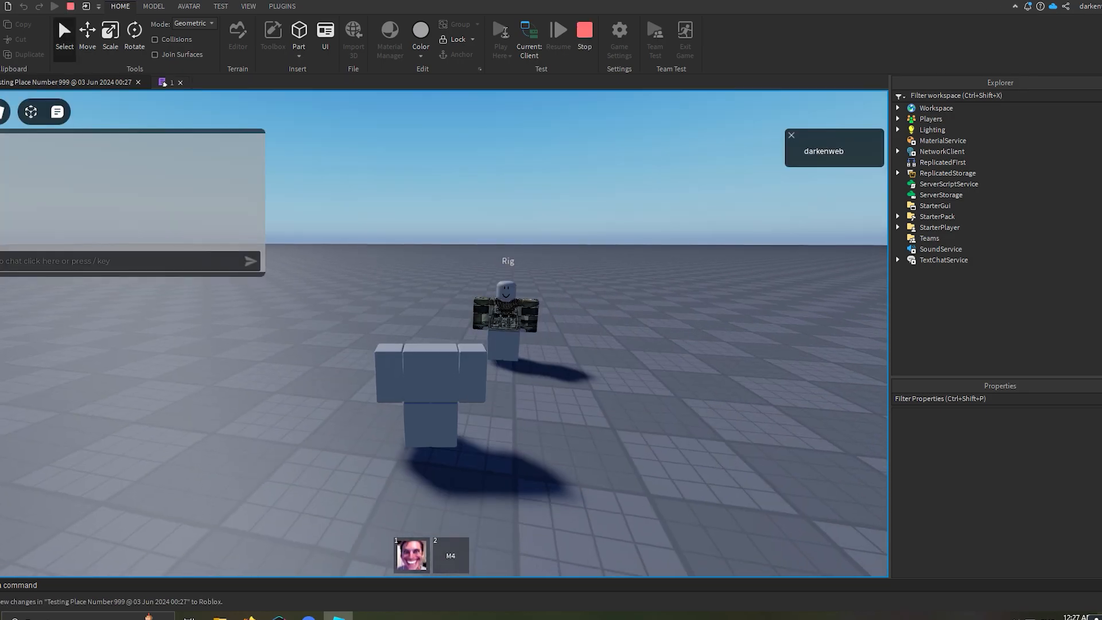
Equip the M4 and view it in first person and third person.
key("2")
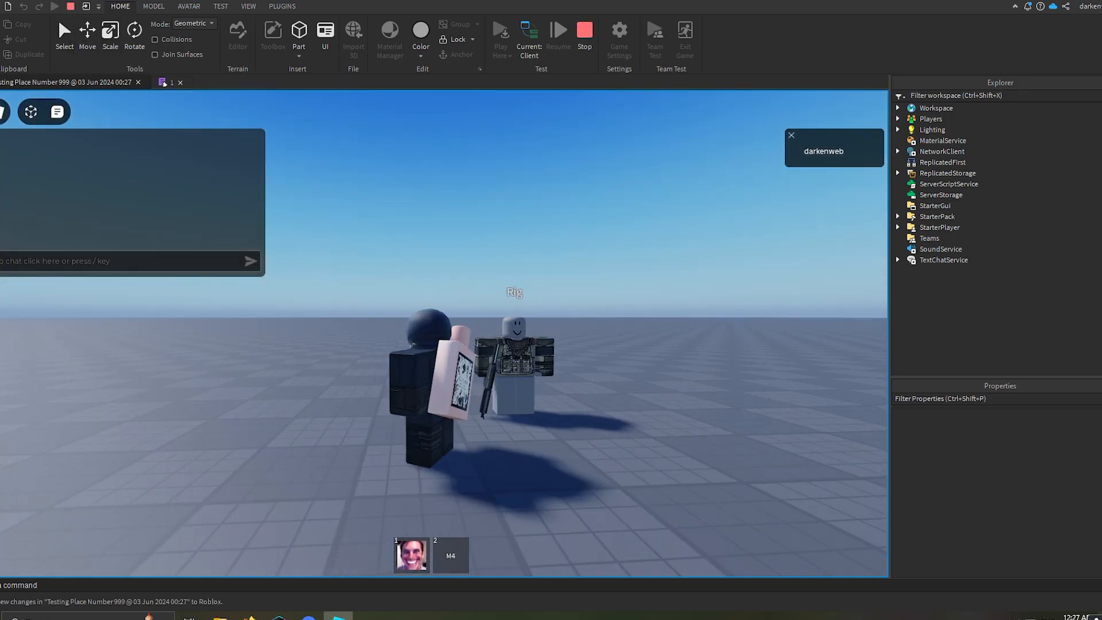
right_click_drag(537, 287, 560, 310)
scroll(557, 310, "up", 2)
key("2")
key("2")
scroll(391, 372, "up", 5)
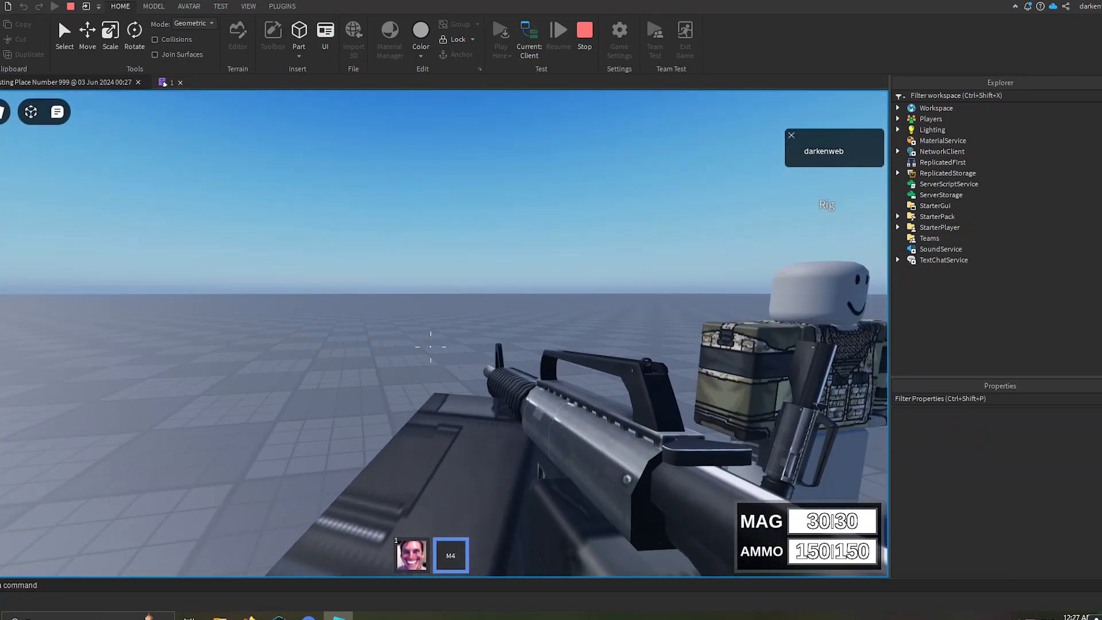
scroll(431, 347, "down", 5)
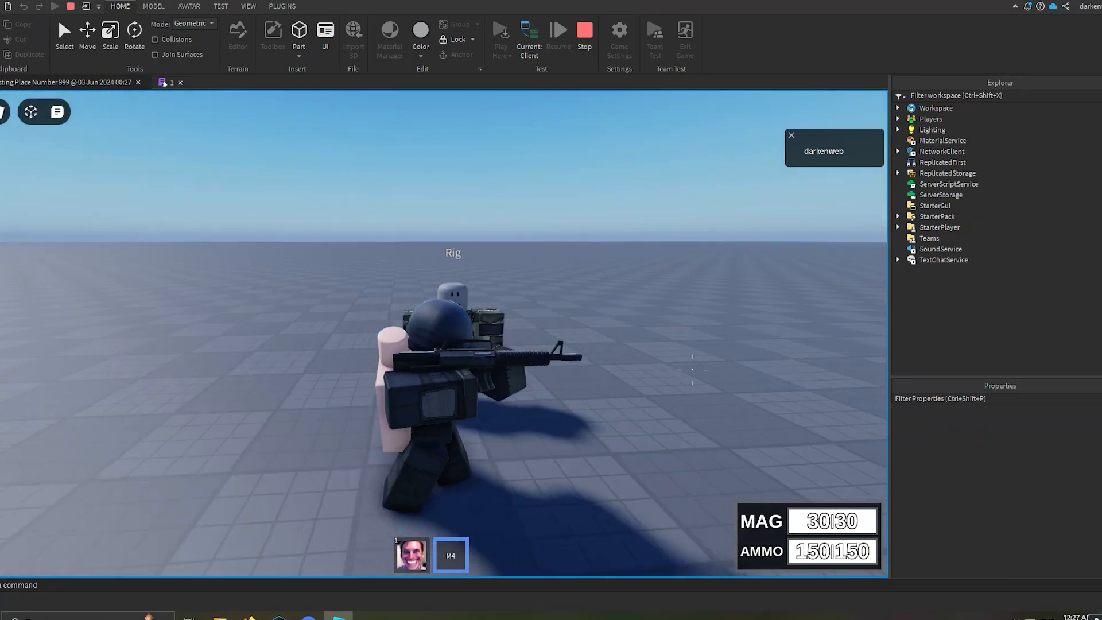
Fire the M4 until its magazine is partly used, watching the fire animation.
left_click(698, 365)
left_click(698, 364)
left_click_drag(699, 364, 698, 365)
right_click_drag(699, 364, 698, 365)
left_click_drag(698, 365, 695, 367)
right_click_drag(697, 366, 695, 368)
left_click_drag(696, 368, 696, 367)
right_click_drag(694, 368, 695, 366)
left_click_drag(695, 366, 697, 365)
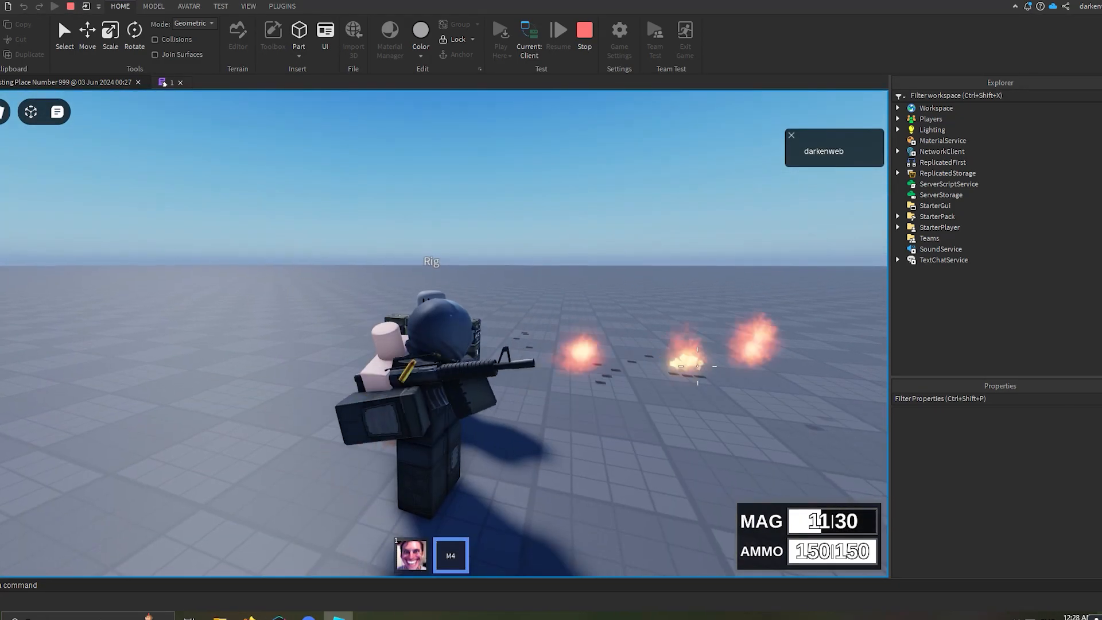
Reload the partly used magazine and examine the tactical reload animation from around the character.
key("r")
right_click_drag(696, 365, 698, 364)
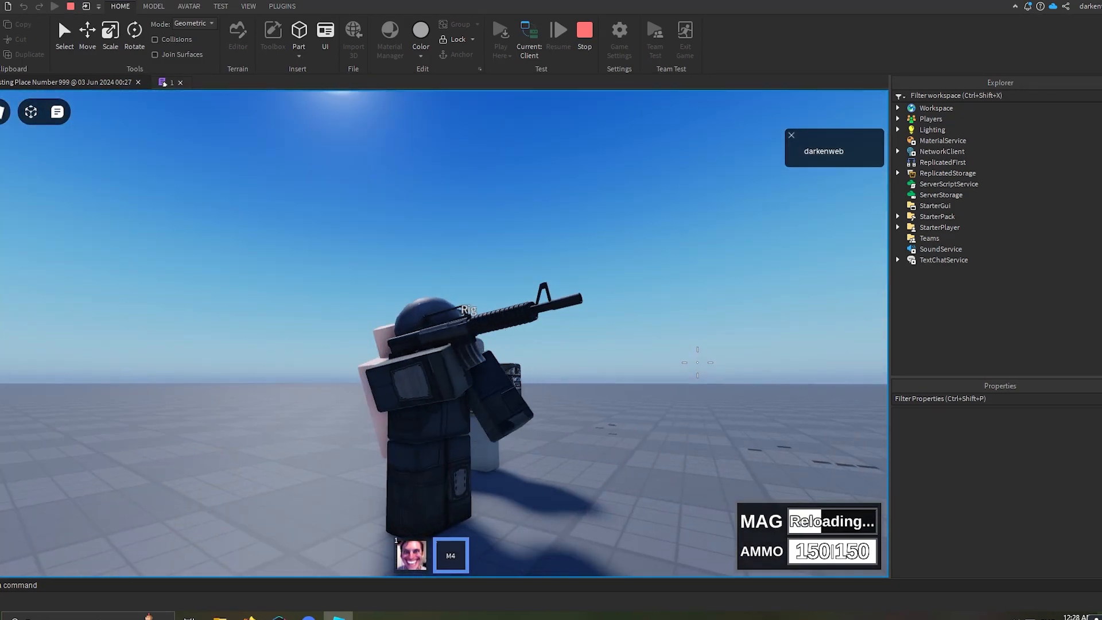
mouse_move(698, 364)
right_mouse_down()
mouse_move(698, 384)
mouse_move(695, 369)
right_mouse_up()
key("r")
scroll(696, 370, "up", 5)
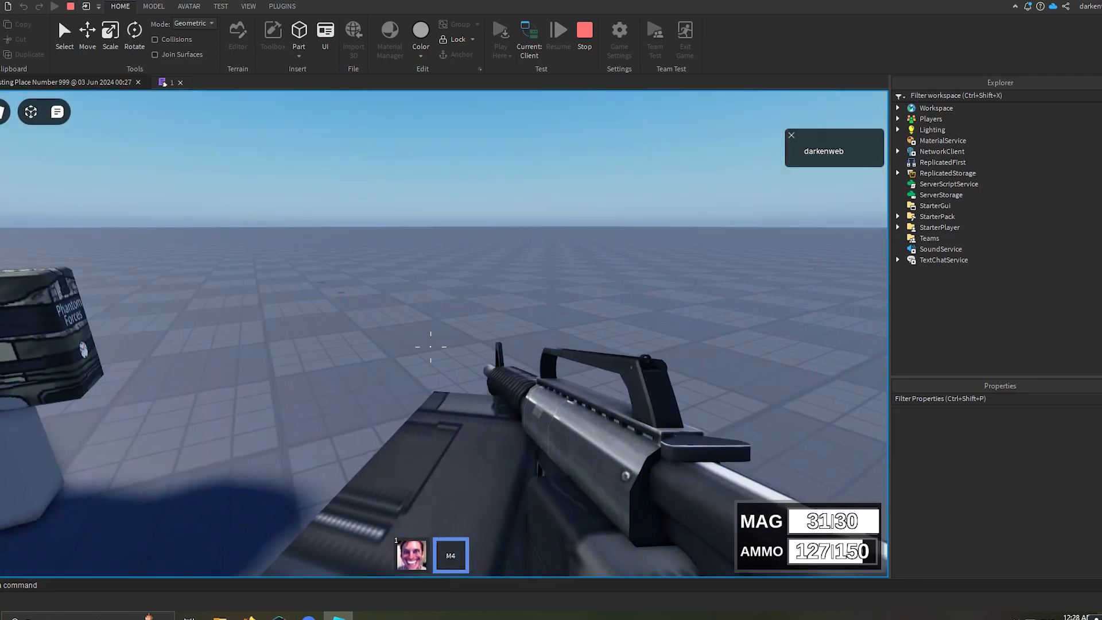
Empty the M4's magazine and examine the full reload animation from several angles.
scroll(432, 346, "down", 5)
left_click_drag(643, 363, 664, 311)
scroll(660, 365, "down", 3)
scroll(660, 361, "up", 2)
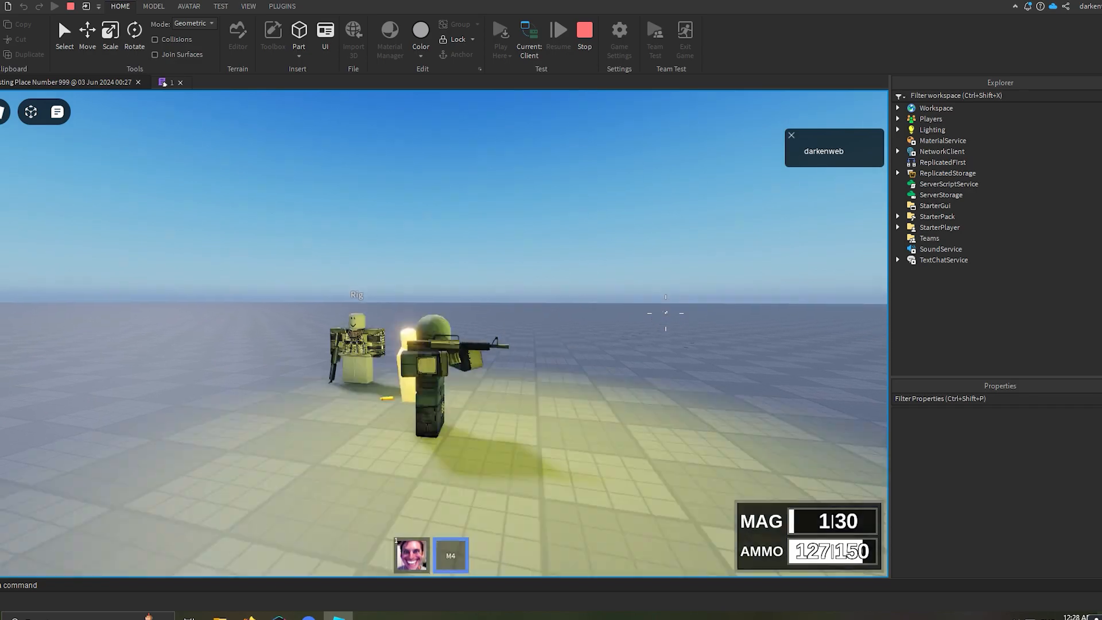
scroll(665, 311, "up", 2)
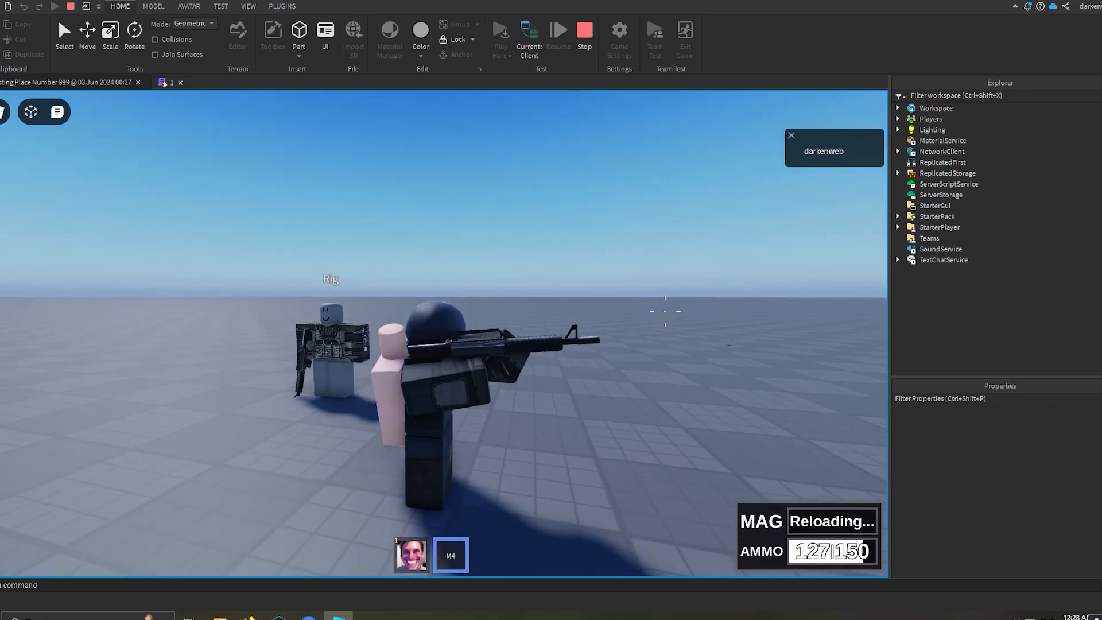
right_click_drag(664, 311, 664, 311)
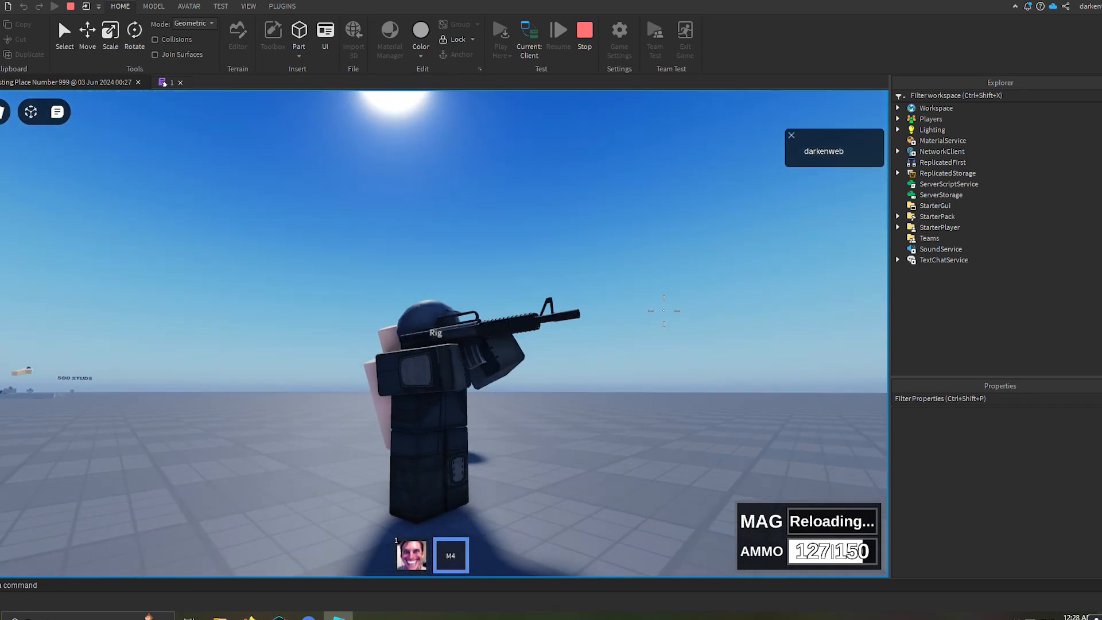
right_click_drag(402, 365, 401, 366)
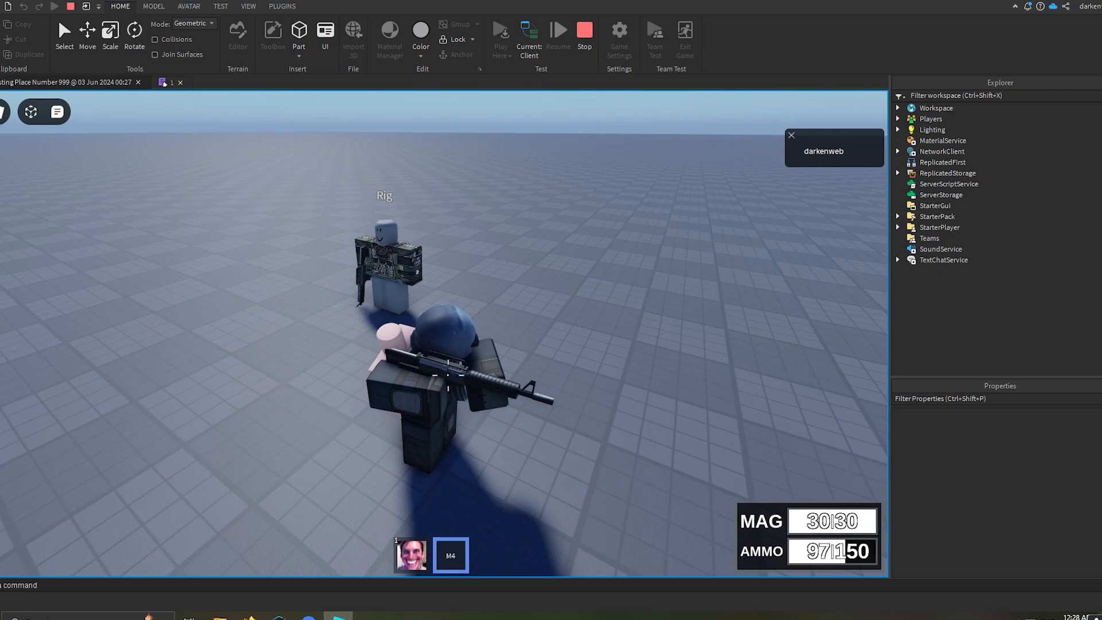
Reload the M4 once more, view it from a low side angle and end the play test.
right_click_drag(448, 376, 473, 411)
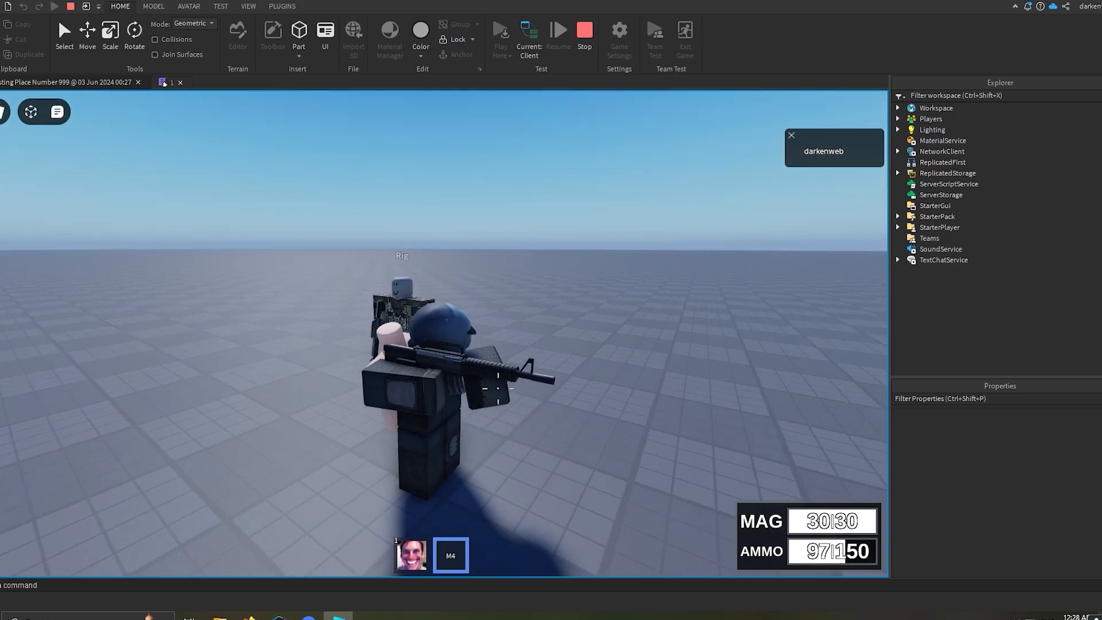
key("r")
right_click_drag(584, 381, 591, 333)
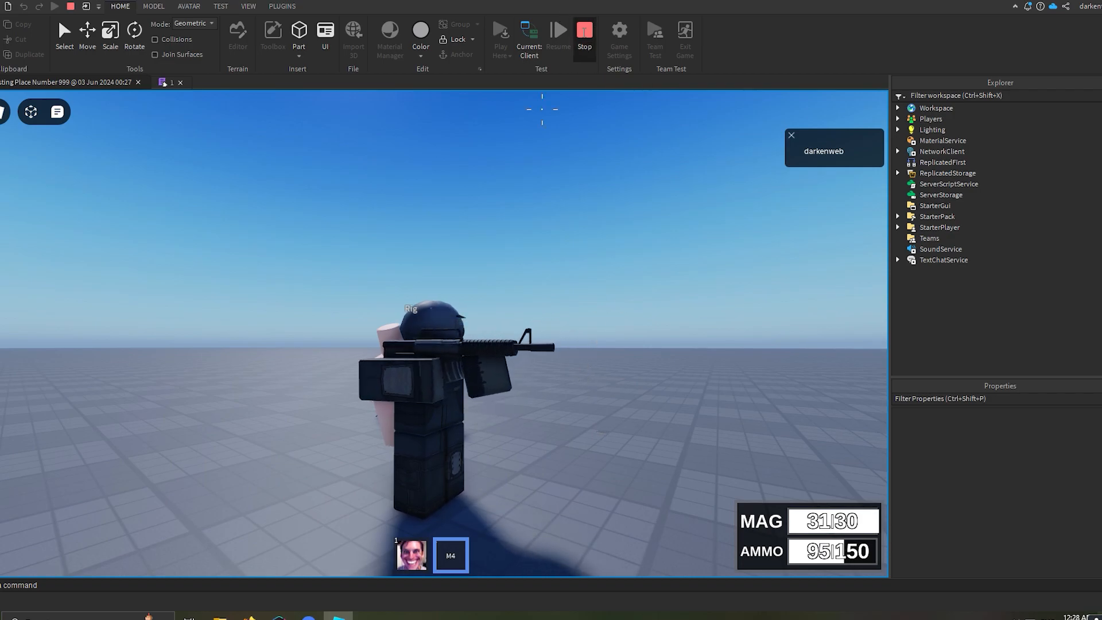
left_click(585, 35)
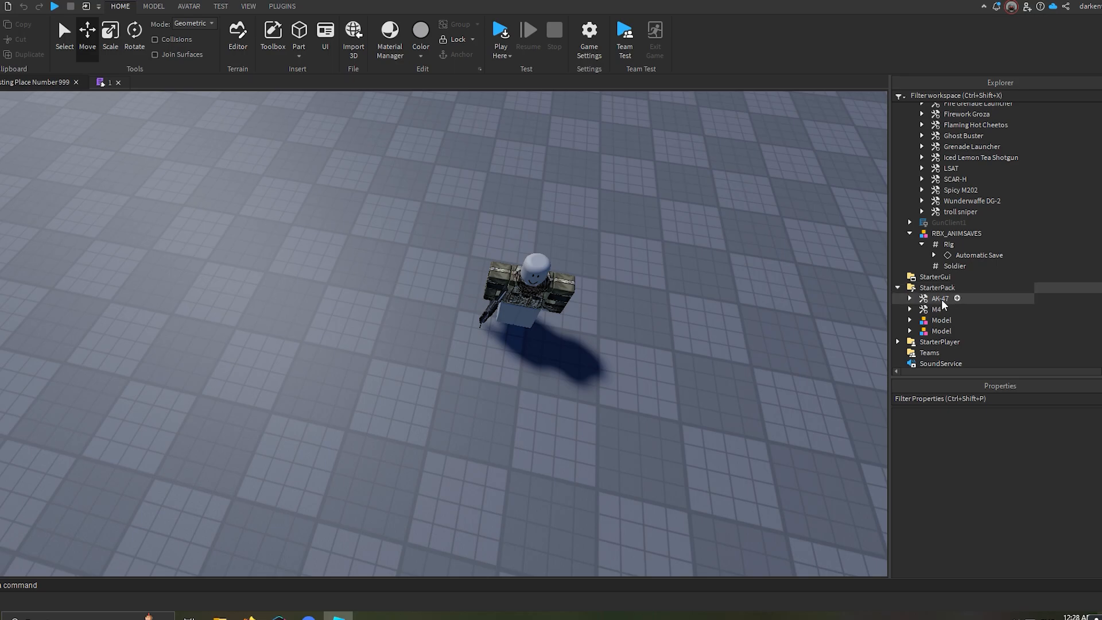
Delete the Base Motor6D from the Model inside the M4 tool's Handle.
left_click(910, 297)
scroll(925, 247, "down", 1)
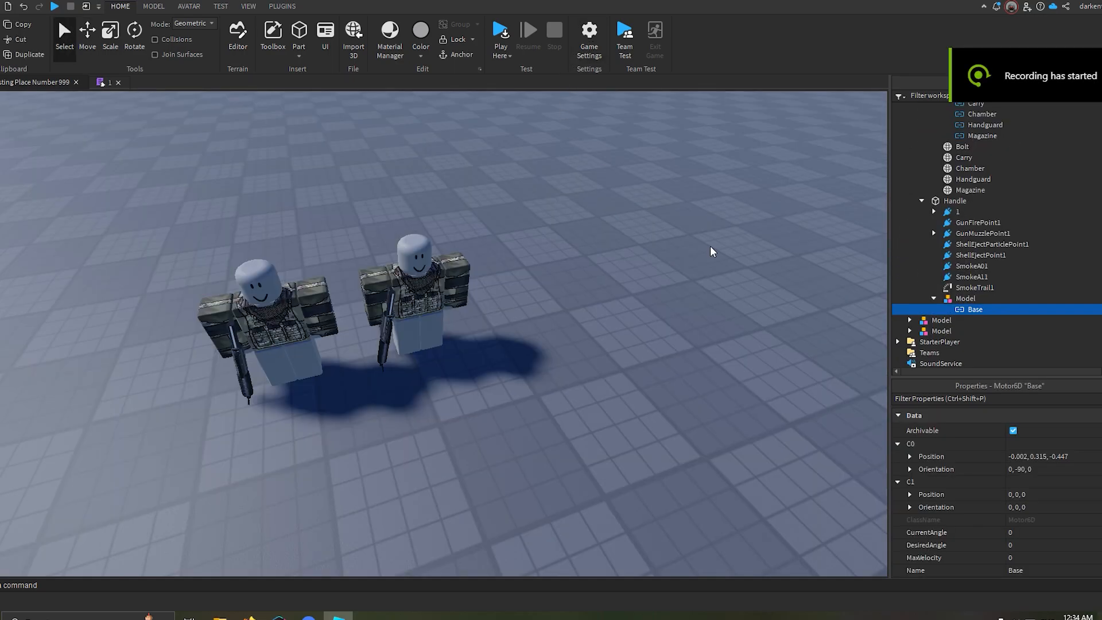
scroll(1040, 232, "down", 1)
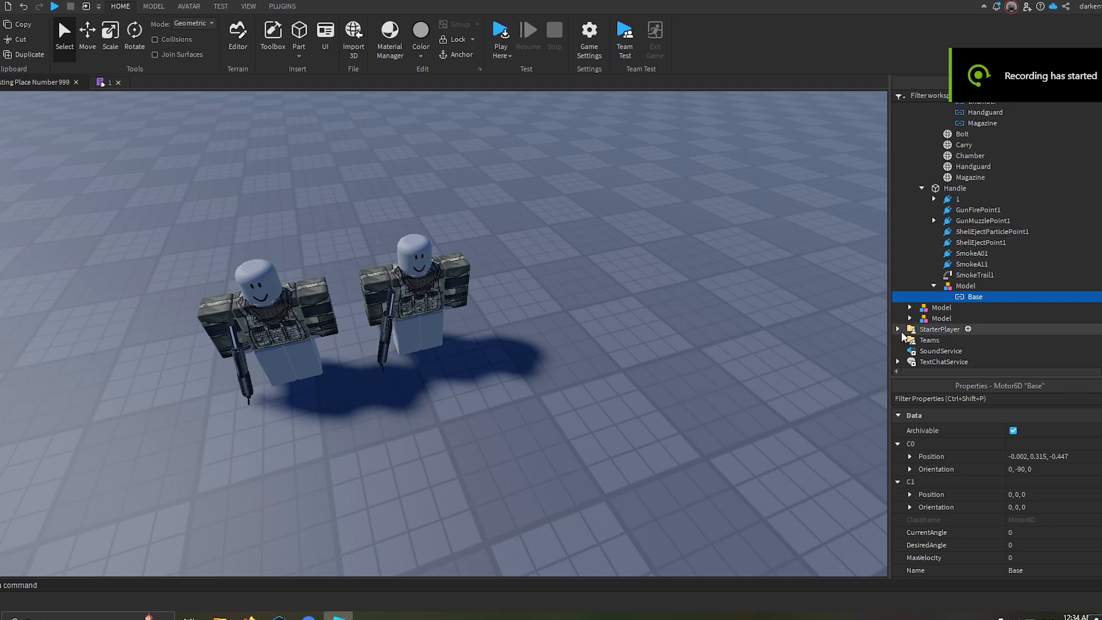
scroll(901, 333, "down", 2)
left_click(911, 319)
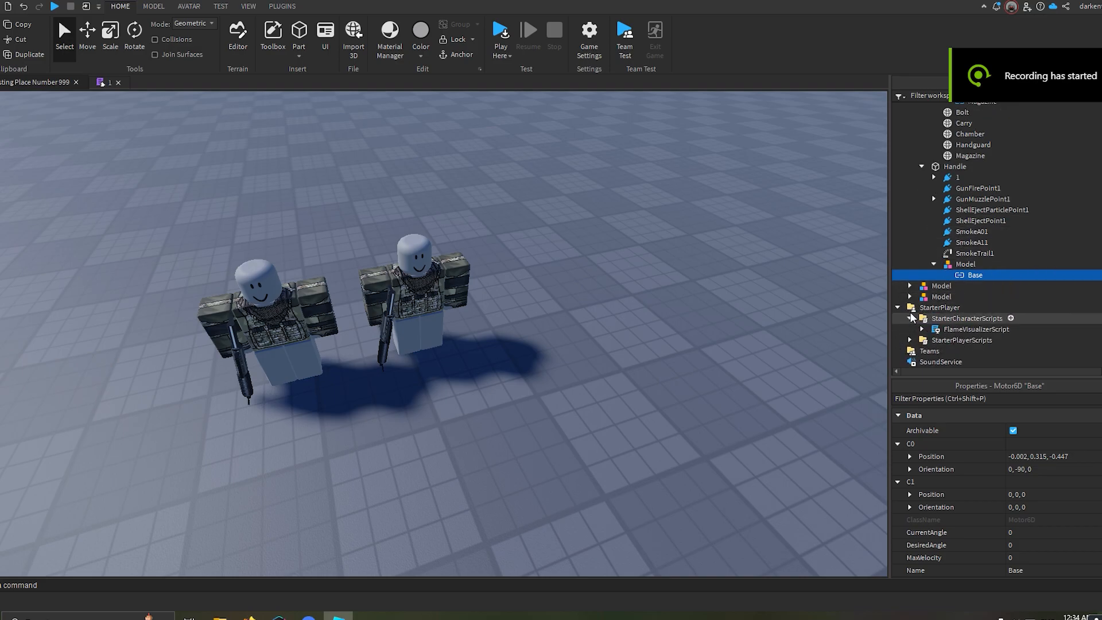
scroll(975, 229, "up", 10)
scroll(974, 222, "down", 7)
left_click(960, 266)
left_click(967, 276)
key("Delete")
Join all seven M4 parts, Barrel through Magazine, directly to the Handle with Motor6D joints.
left_click(953, 178)
scroll(942, 167, "up", 3)
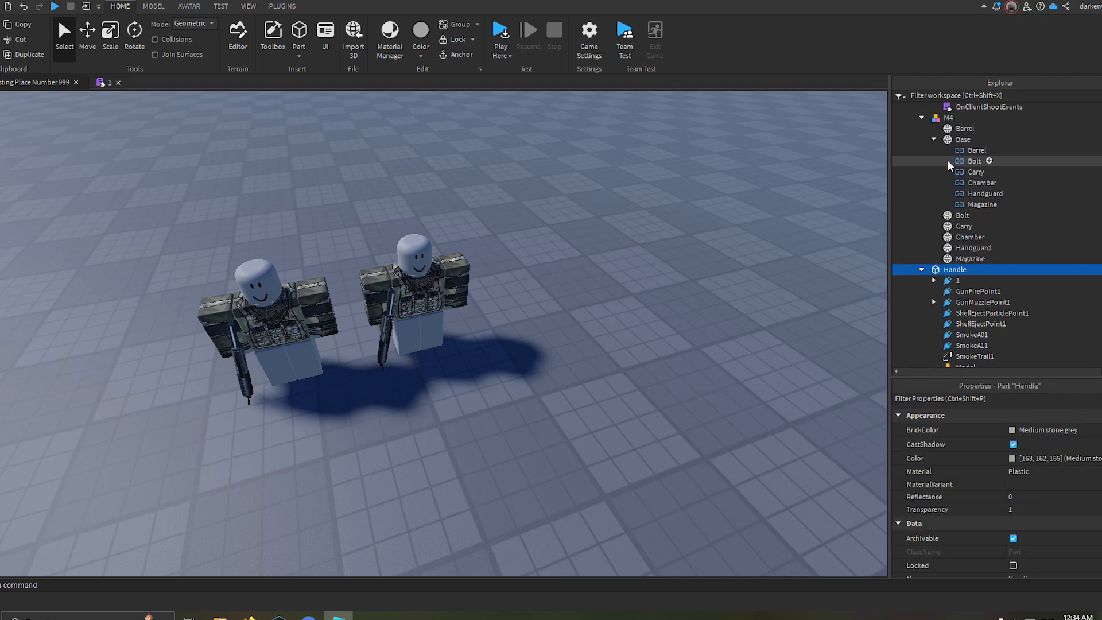
left_click(934, 139)
left_click(956, 130, "ctrl")
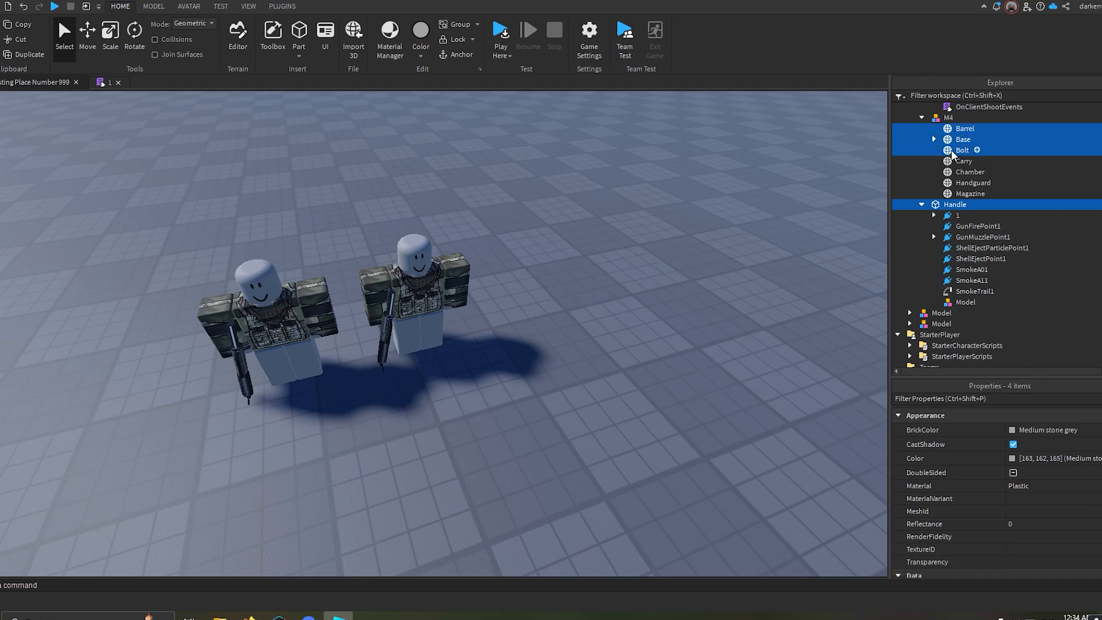
left_click(287, 6)
left_click(343, 46)
scroll(962, 240, "down", 2)
left_click(345, 45)
left_click(339, 95)
scroll(1055, 265, "down", 3)
scroll(983, 263, "up", 2)
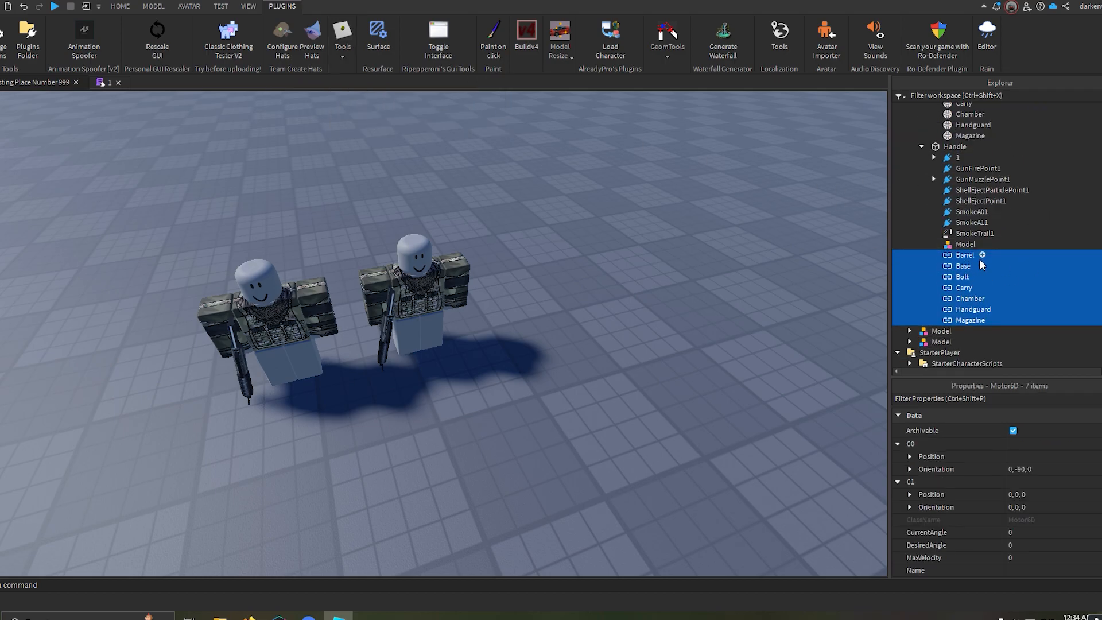
Join only the M4's Base part to the Handle with a new Motor6D.
scroll(987, 213, "up", 4)
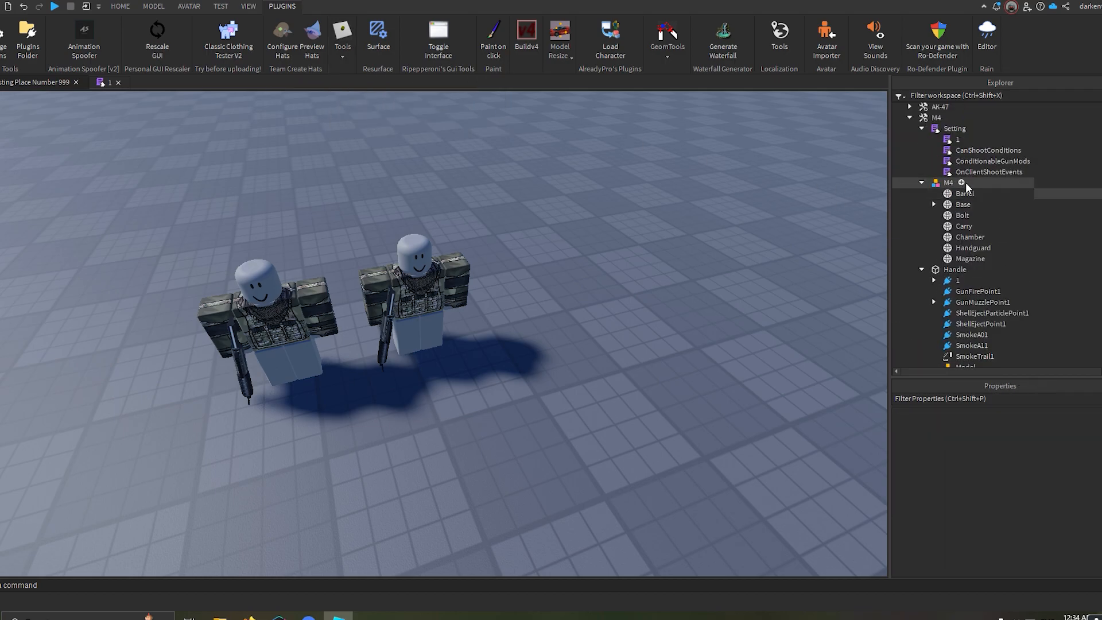
left_click(948, 270)
left_click(938, 205, "ctrl")
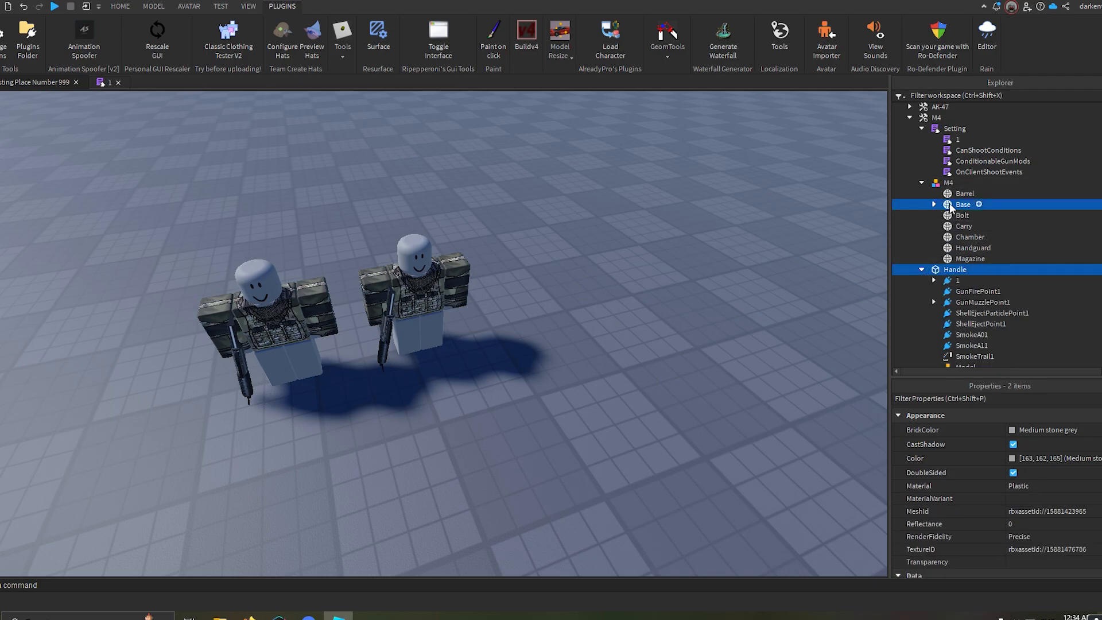
left_click(343, 52)
left_click(407, 103)
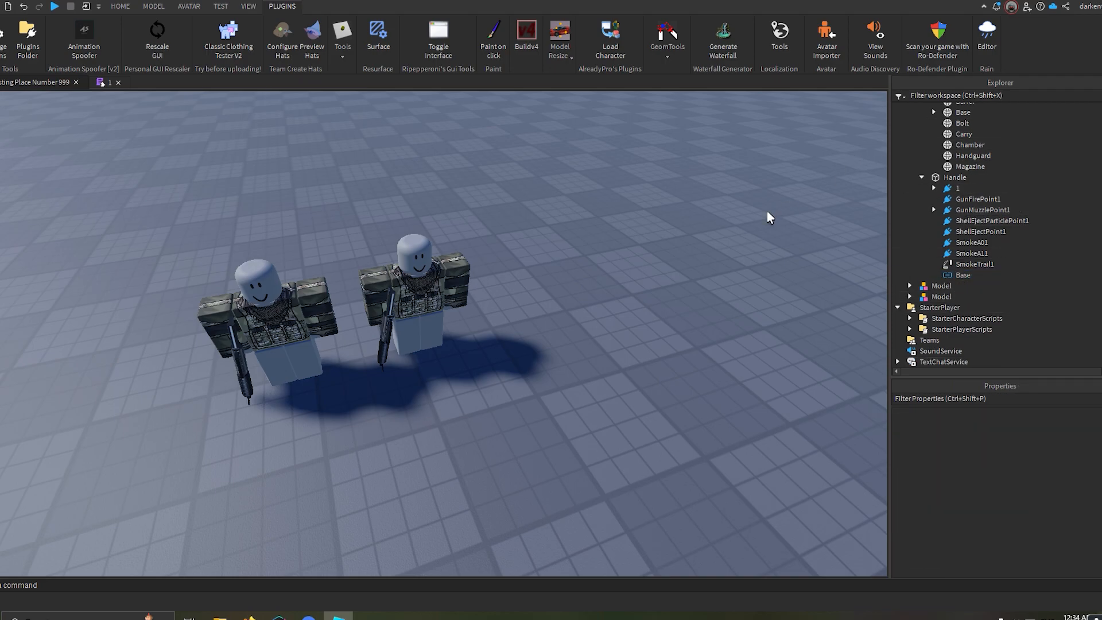
Delete the second rig standing beside the first one in the workspace.
left_click(120, 6)
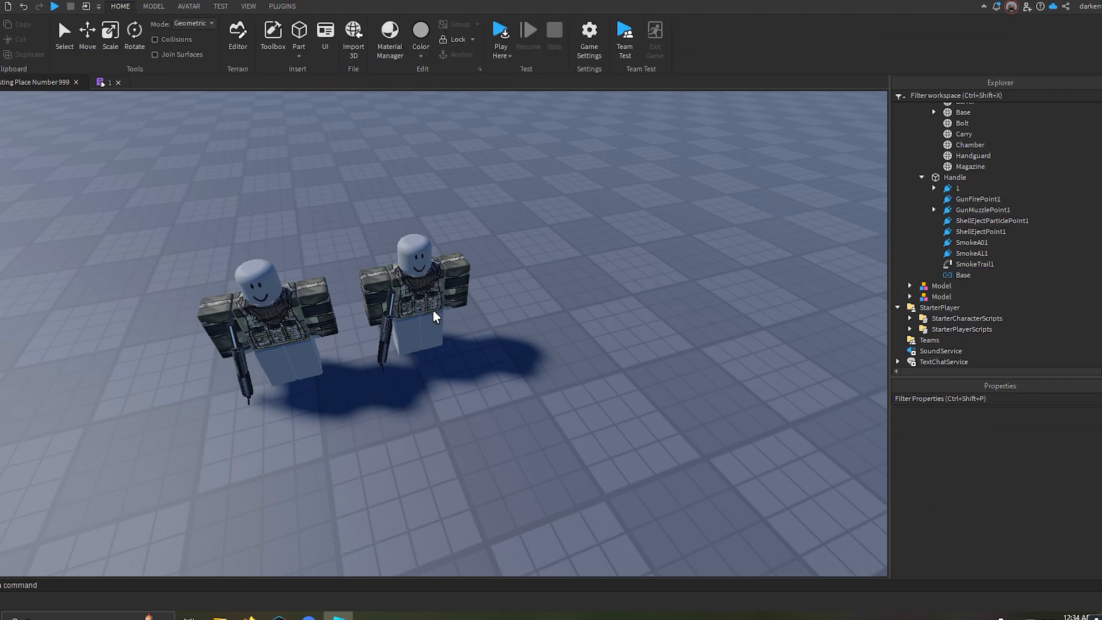
left_click(433, 290)
key("Delete")
Start a play test, equip the M4, fire it and reload to check the rejoined gun.
key("F5")
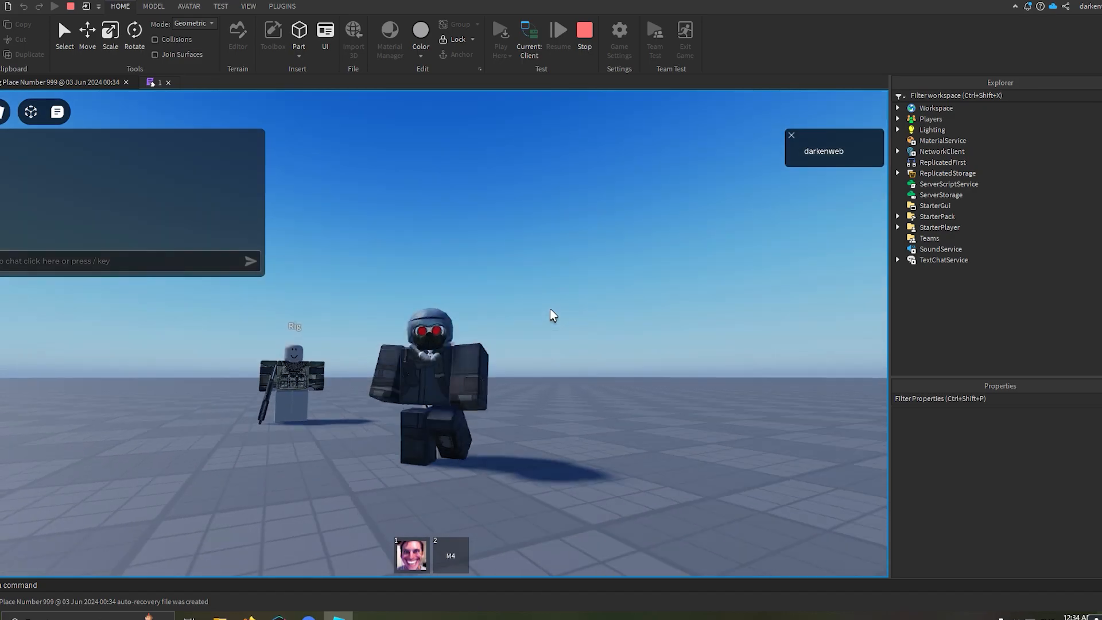
key("2")
left_click(598, 377)
key("r")
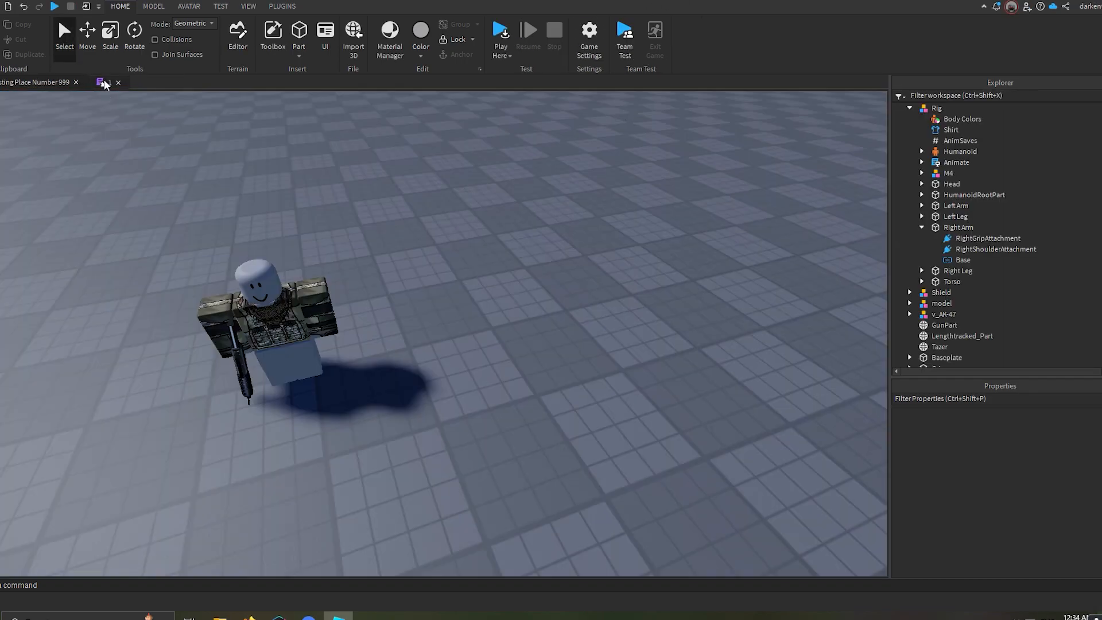
Open the M4's setting script at its tactical reload section and start another play test.
left_click(106, 83)
scroll(218, 379, "down", 2)
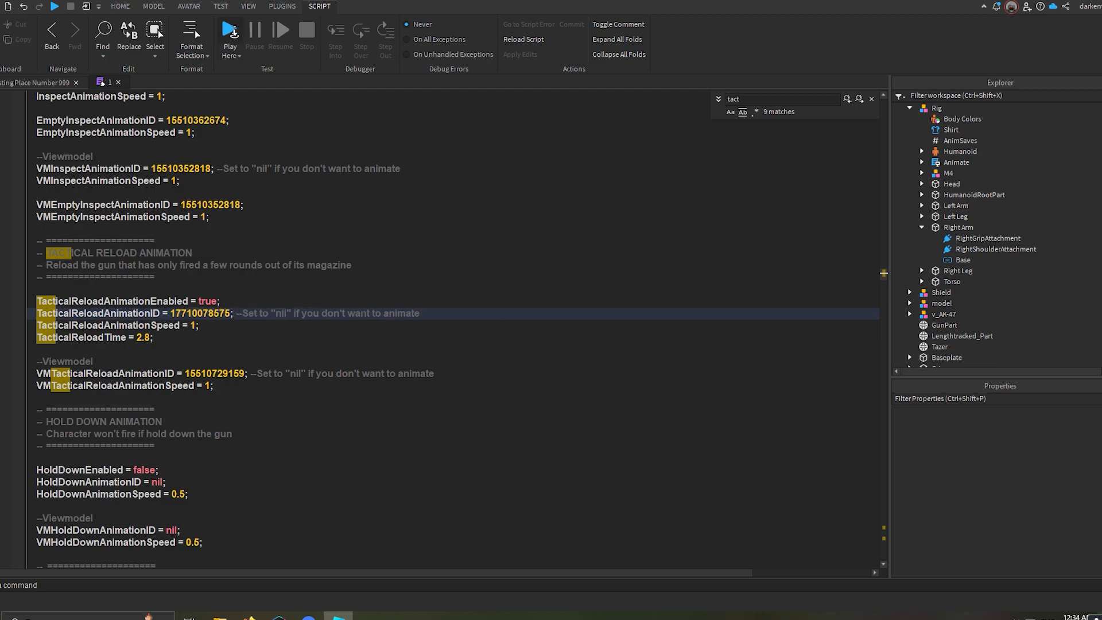
left_click(235, 27)
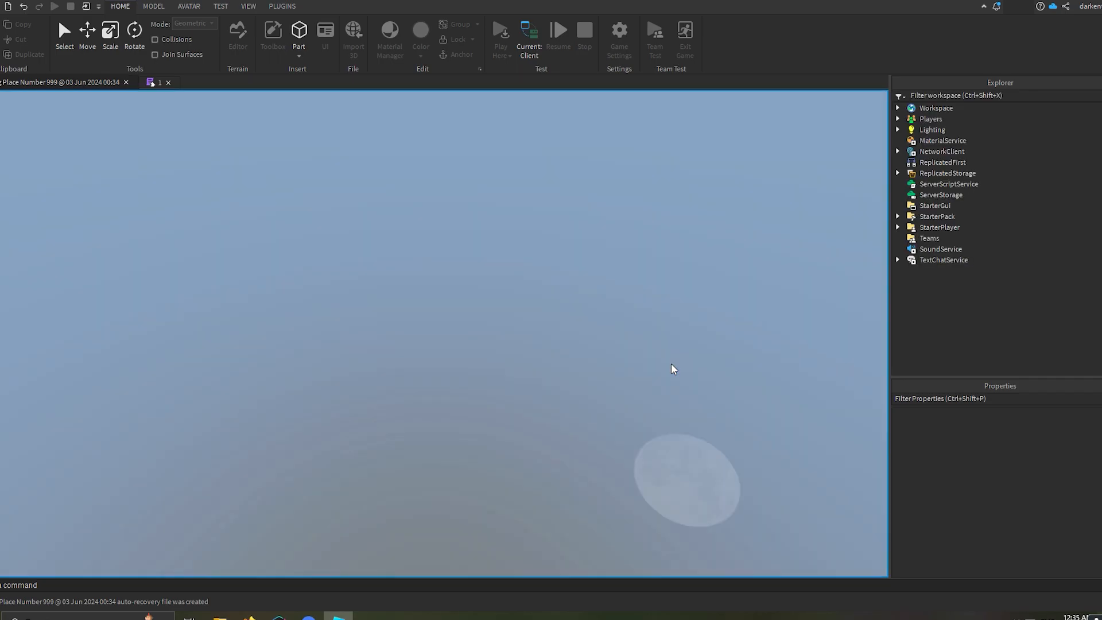
Equip the M4, fire a few rounds and reload the partly used magazine.
key("d")
key("s")
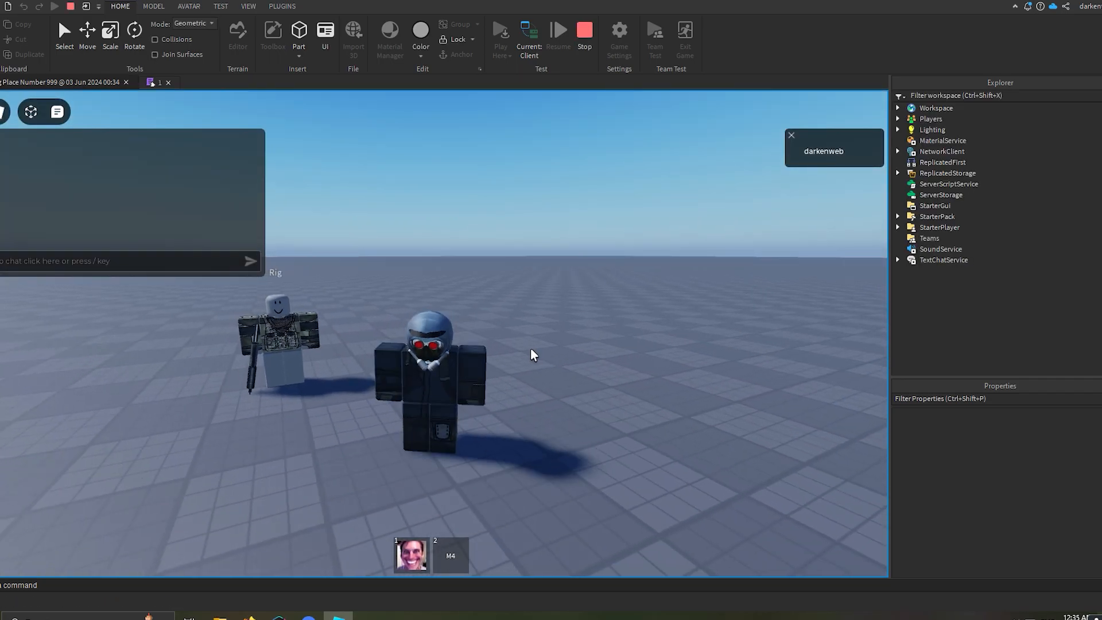
key("2")
right_click_drag(532, 351, 598, 391)
scroll(598, 391, "up", 2)
left_click(598, 391)
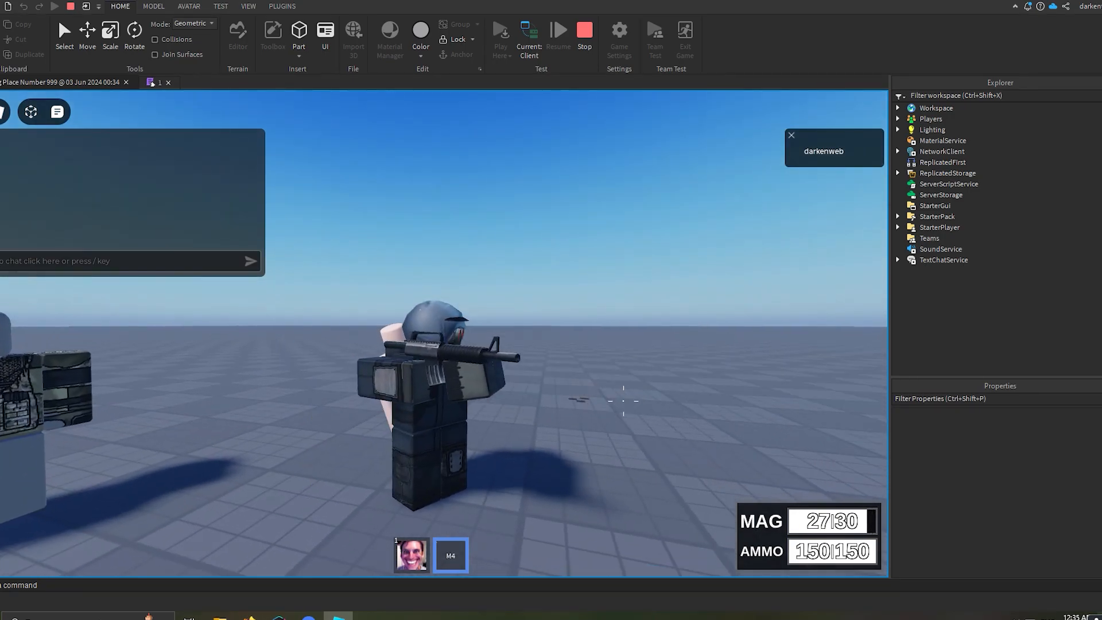
key("r")
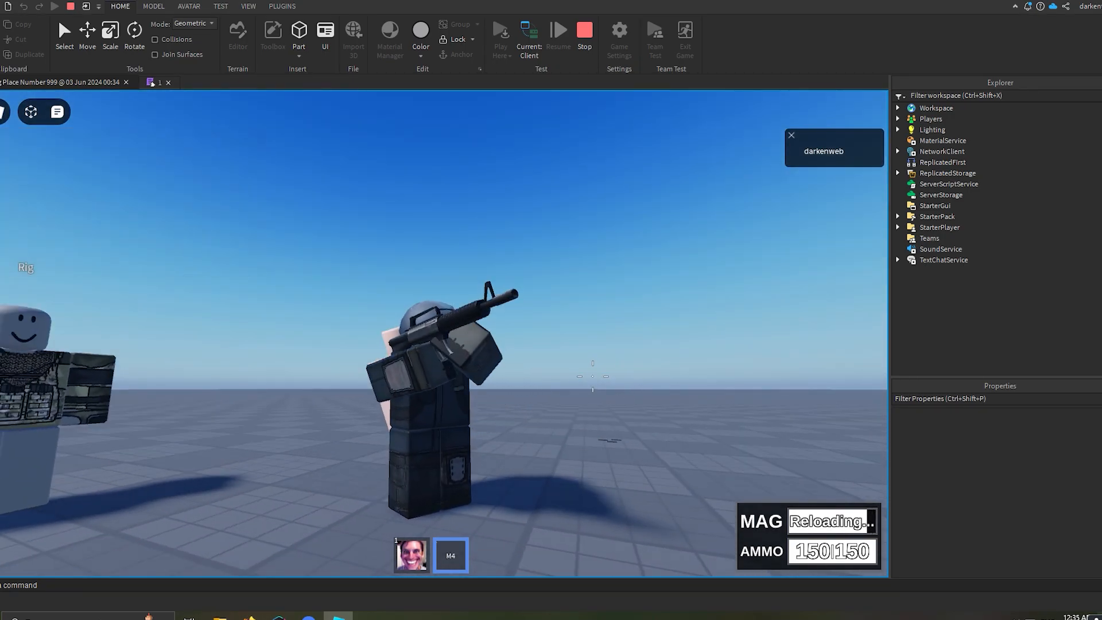
Examine the M4's reload and firing from around the character, put the gun away and end the play test.
right_click_drag(471, 396, 678, 357)
left_click(678, 357)
left_click_drag(678, 357, 679, 355)
right_click_drag(680, 356, 481, 322)
key("2")
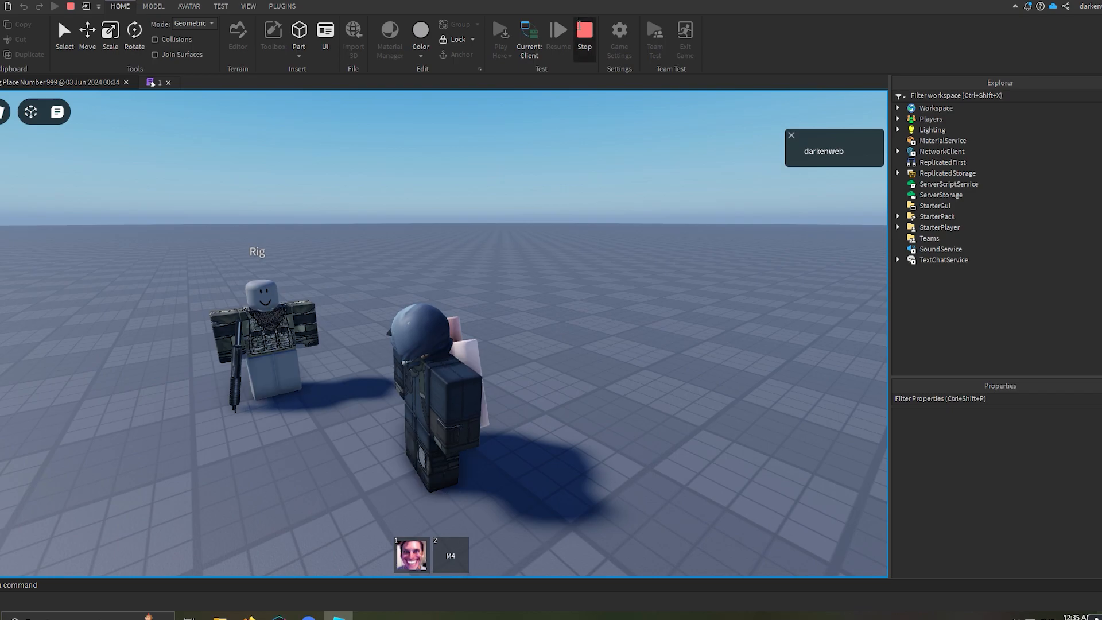
key("shift+F5")
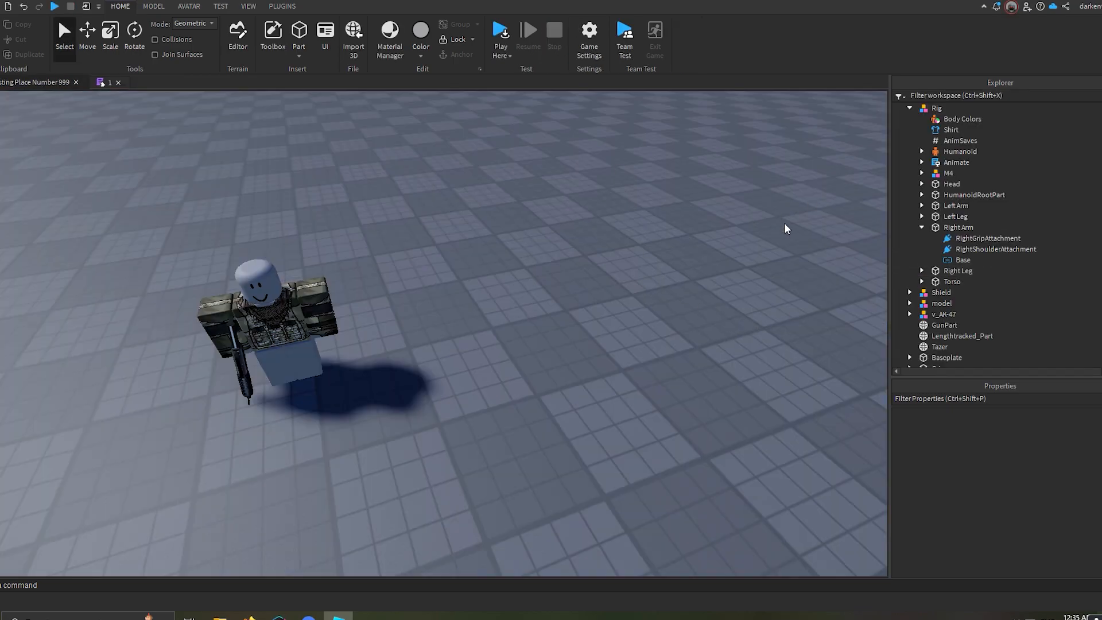
Collapse the Workspace, RBX_ANIMSAVES and M4 branches and save the place to Roblox.
scroll(968, 228, "up", 4)
scroll(915, 230, "up", 5)
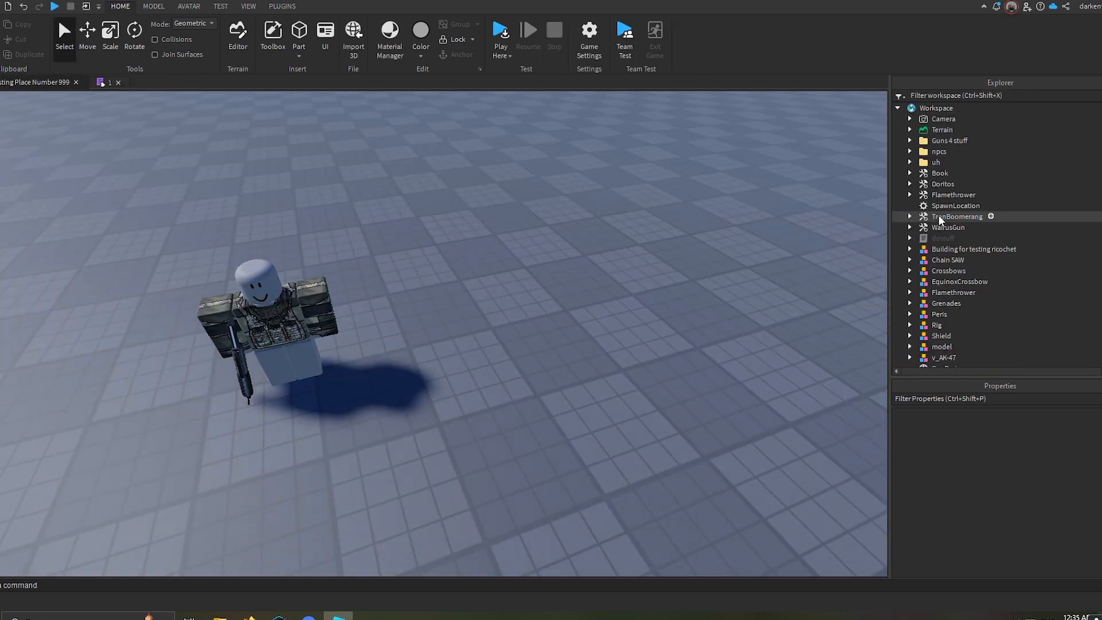
left_click(898, 108)
left_click(898, 173)
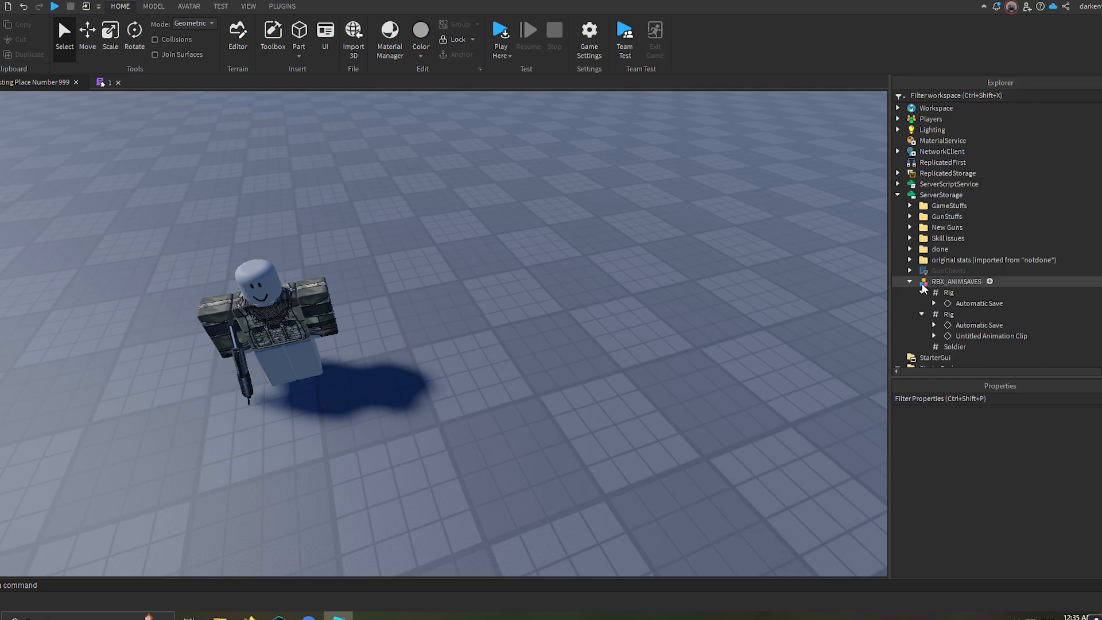
left_click(1, 7)
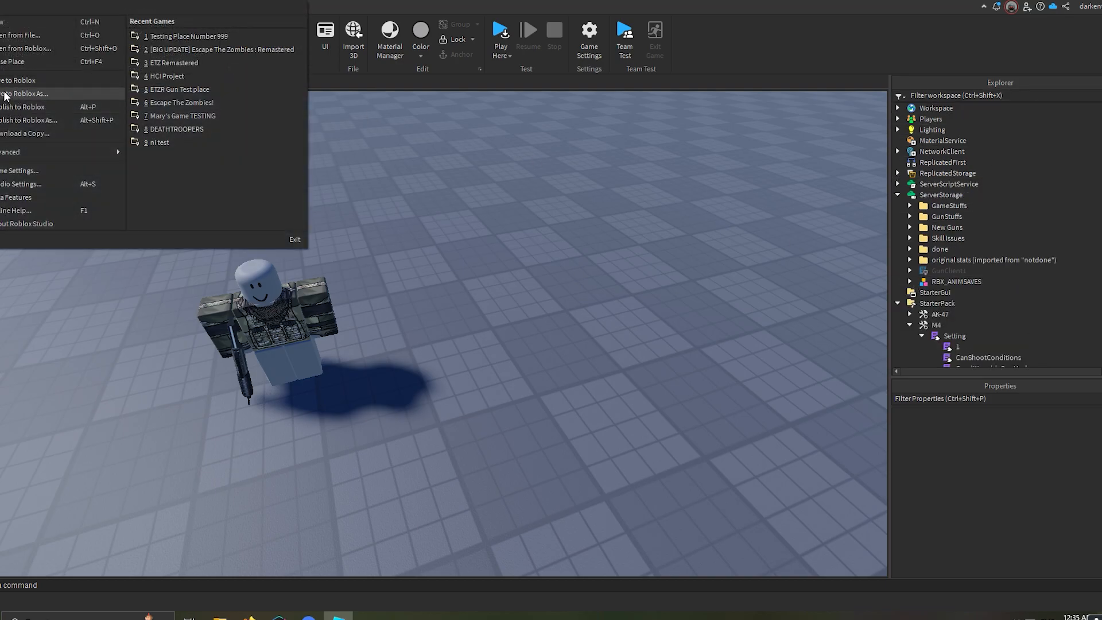
left_click(323, 206)
left_click(910, 325)
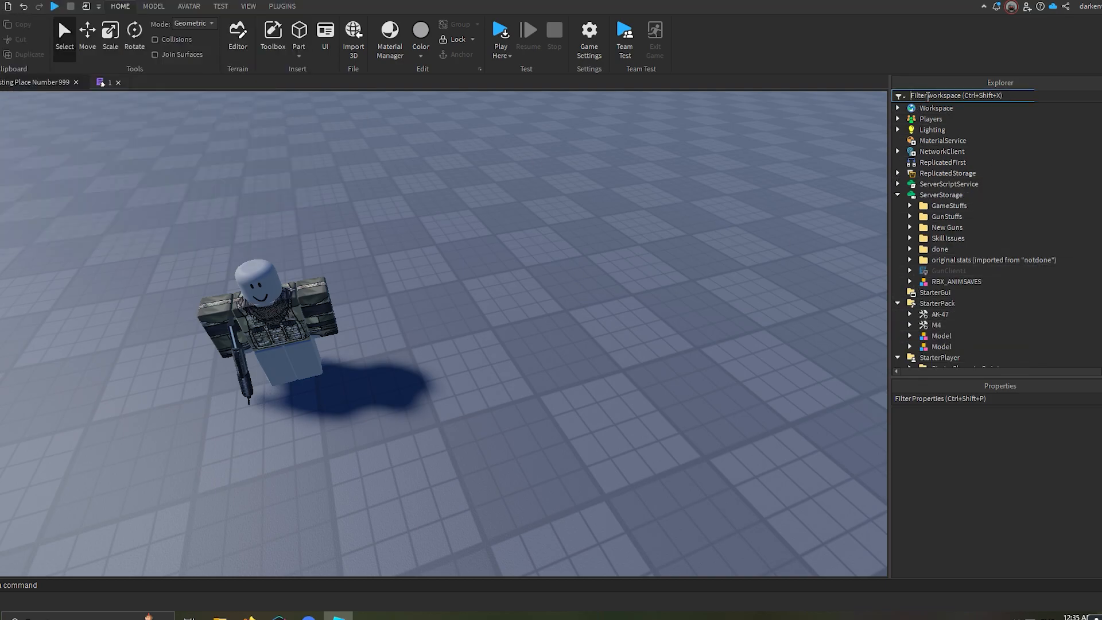
Filter the objects by "v_m4" and place the v_M4 viewmodel from ReplicatedStorage into the Workspace.
left_click(928, 96)
type("v")
key("BackSpace")
type("v_m4")
left_click(965, 156)
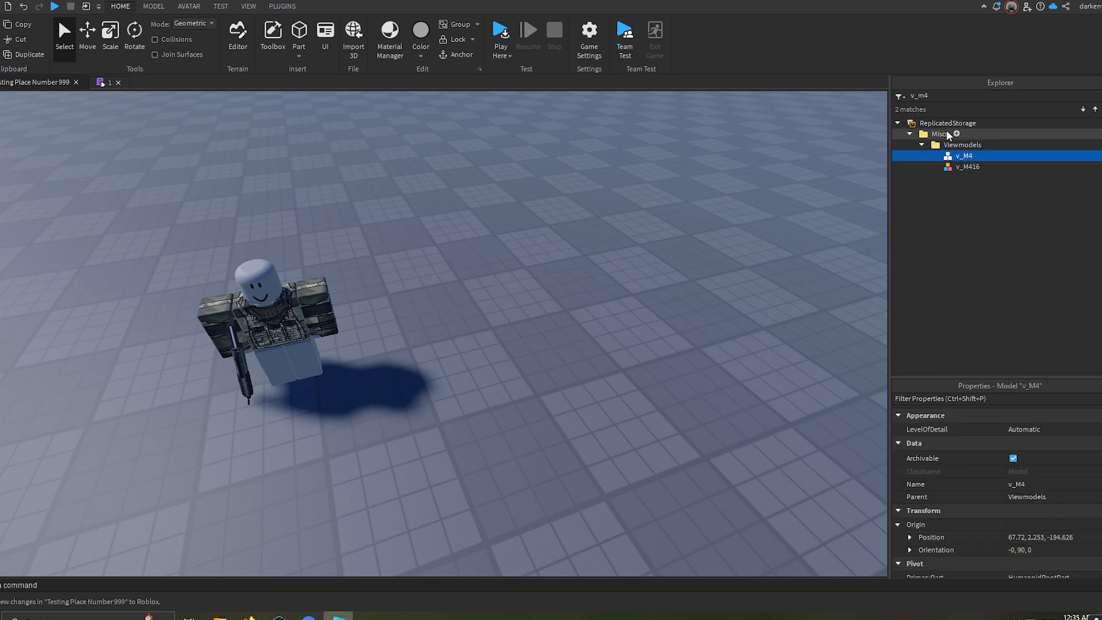
key("ctrl+v")
left_click(938, 124)
key("BackSpace")
left_click(470, 267)
scroll(946, 214, "down", 5)
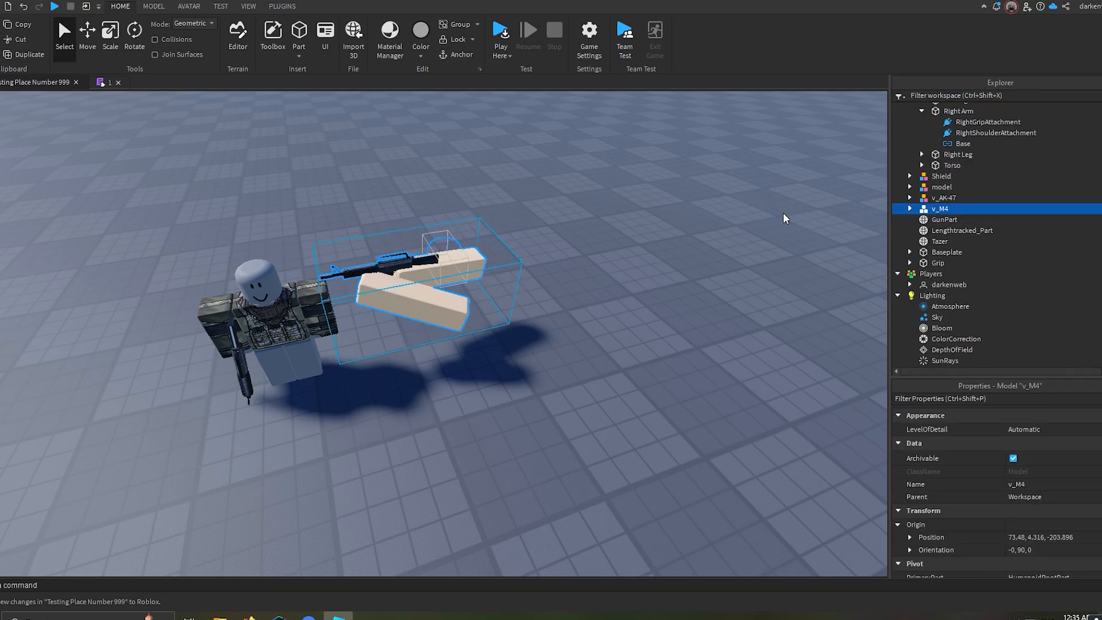
Rotate the v_M4 viewmodel to orientation 0, 0, 0 and move it farther from the rig.
key("ctrl+r")
key("ctrl+r")
key("ctrl+r")
key("ctrl+2")
left_click_drag(498, 269, 574, 254)
Delete the seven Motor6D joints, Barrel through Magazine, from the v_M4 viewmodel's Handle, keeping the ads joint.
left_click(909, 209)
scroll(955, 232, "down", 2)
key("f")
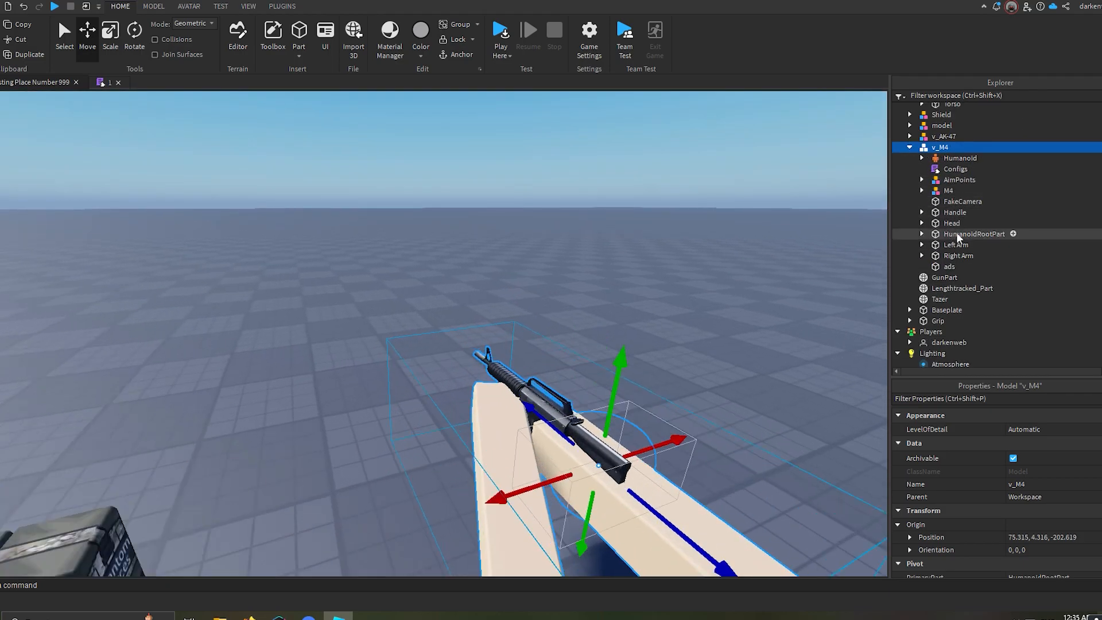
left_click(922, 212)
scroll(947, 217, "down", 4)
scroll(949, 176, "up", 2)
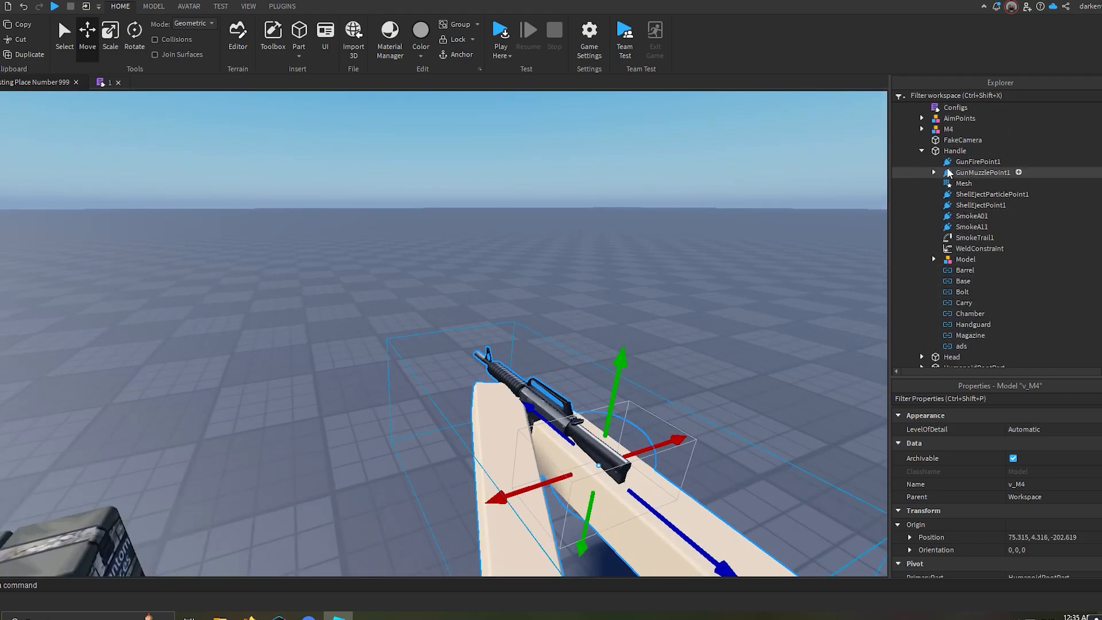
left_click(955, 152)
left_click(965, 270)
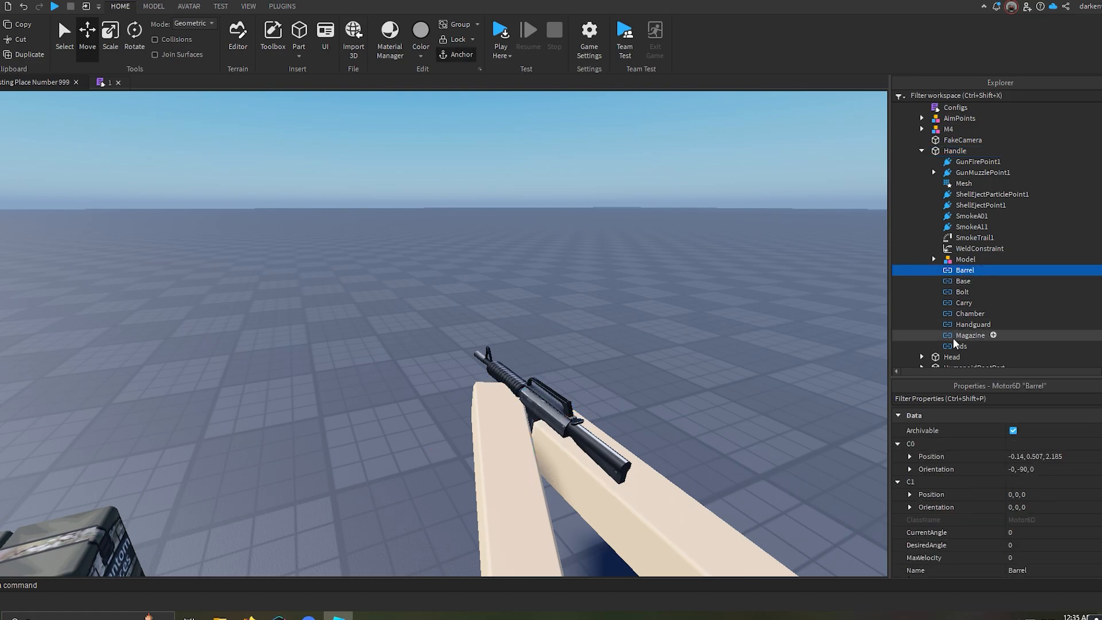
left_click(970, 336, "shift")
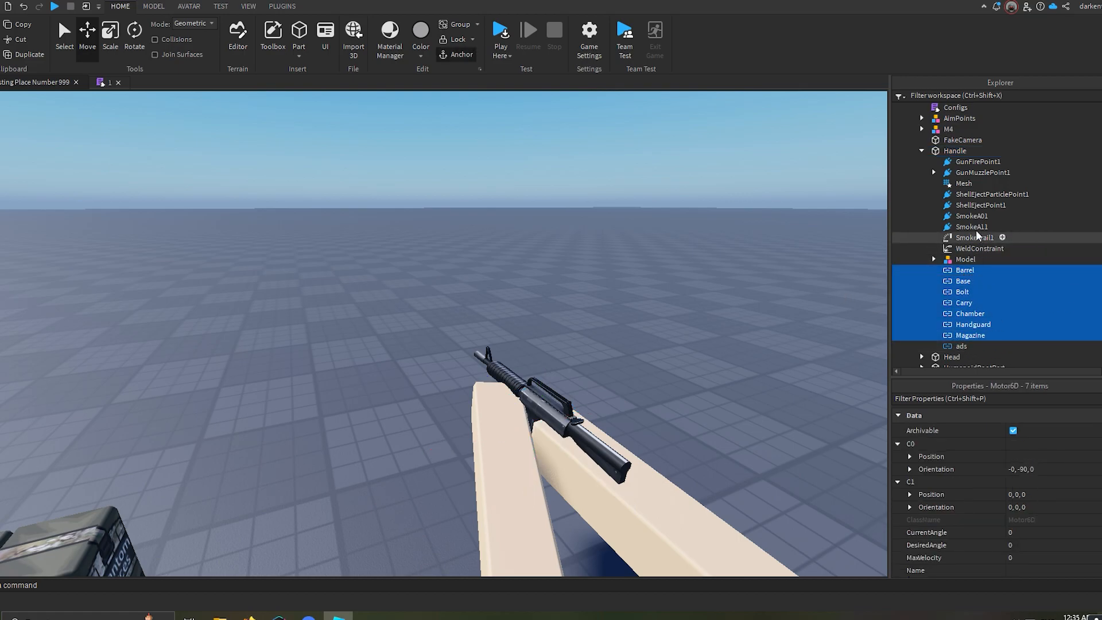
key("Delete")
Join the Base part of the viewmodel's M4 to its Handle with a new Motor6D.
left_click(948, 151)
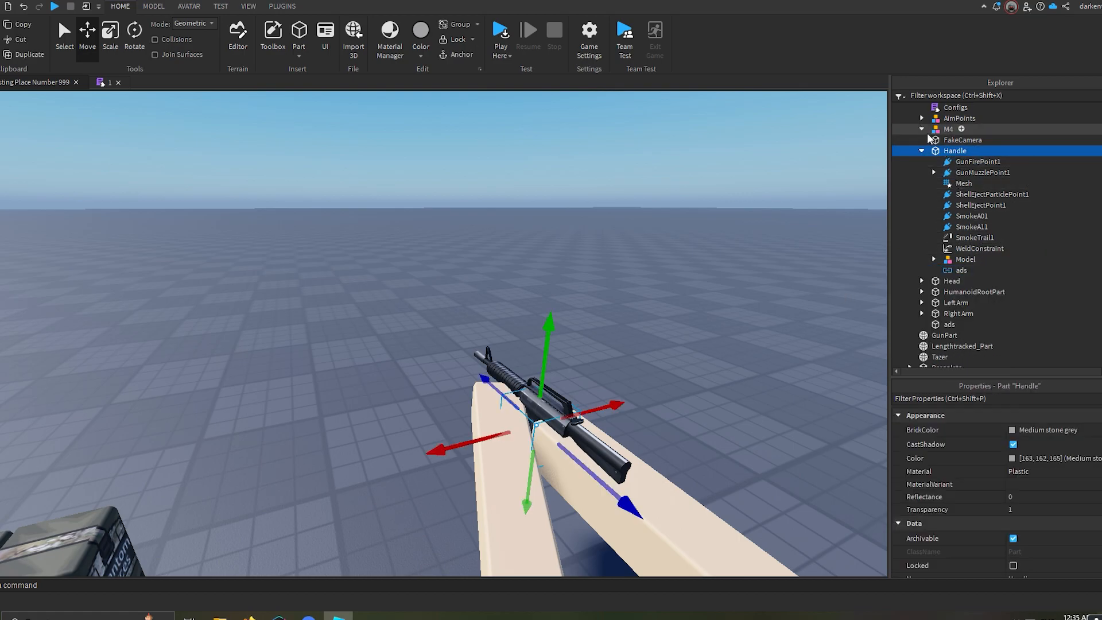
left_click(963, 150, "ctrl")
left_click(282, 5)
left_click(342, 36)
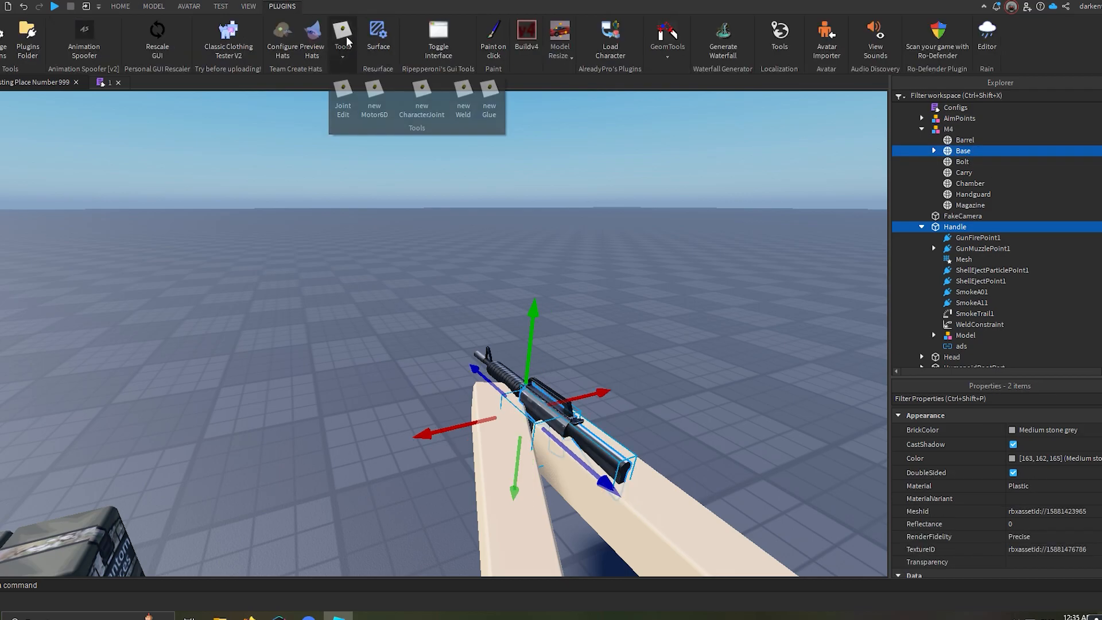
left_click(374, 90)
Paste a copy of the edited v_M4 viewmodel into the Viewmodels folder in ReplicatedStorage and delete the old v_M4 there.
scroll(988, 229, "down", 10)
scroll(981, 224, "up", 5)
left_click(927, 147)
left_click(913, 148)
right_click_drag(770, 184, 771, 224)
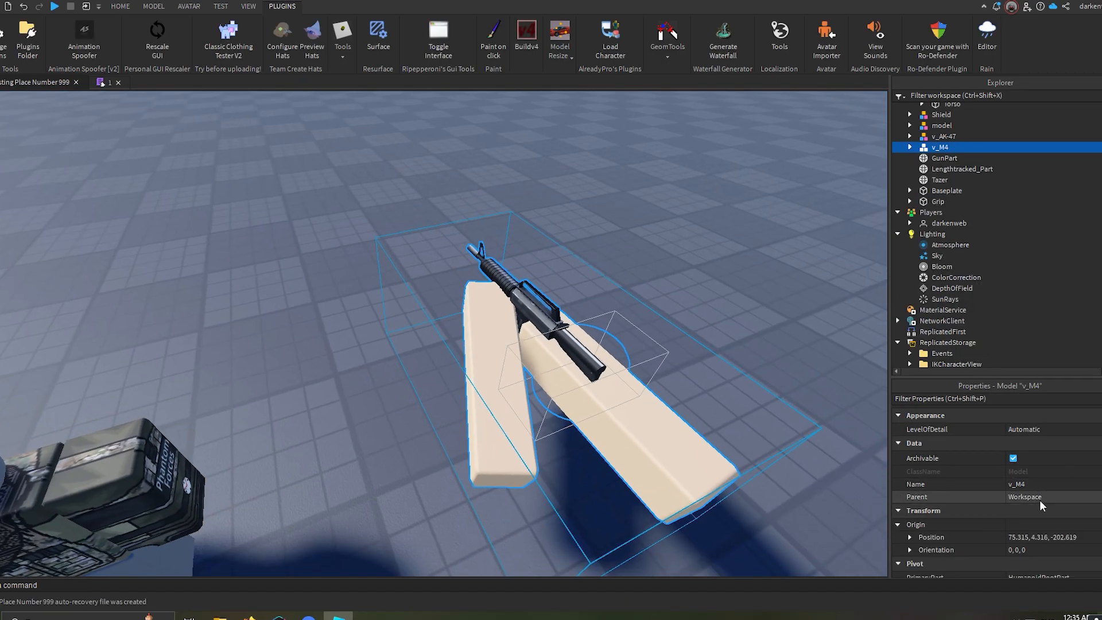
scroll(957, 250, "down", 6)
right_click(947, 268)
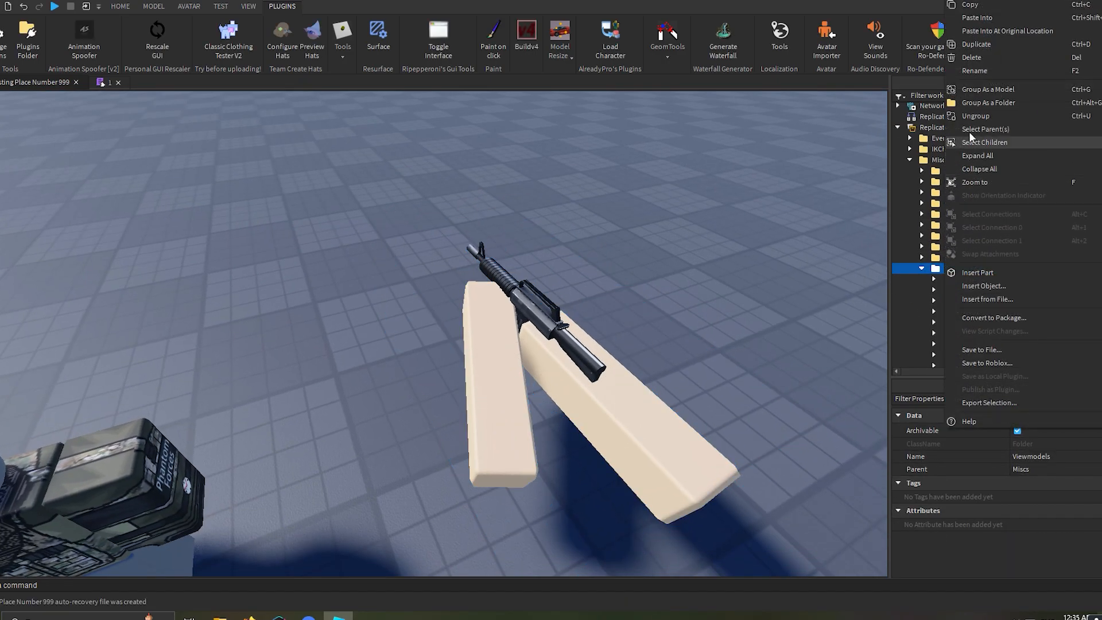
left_click(979, 23)
scroll(970, 253, "down", 10)
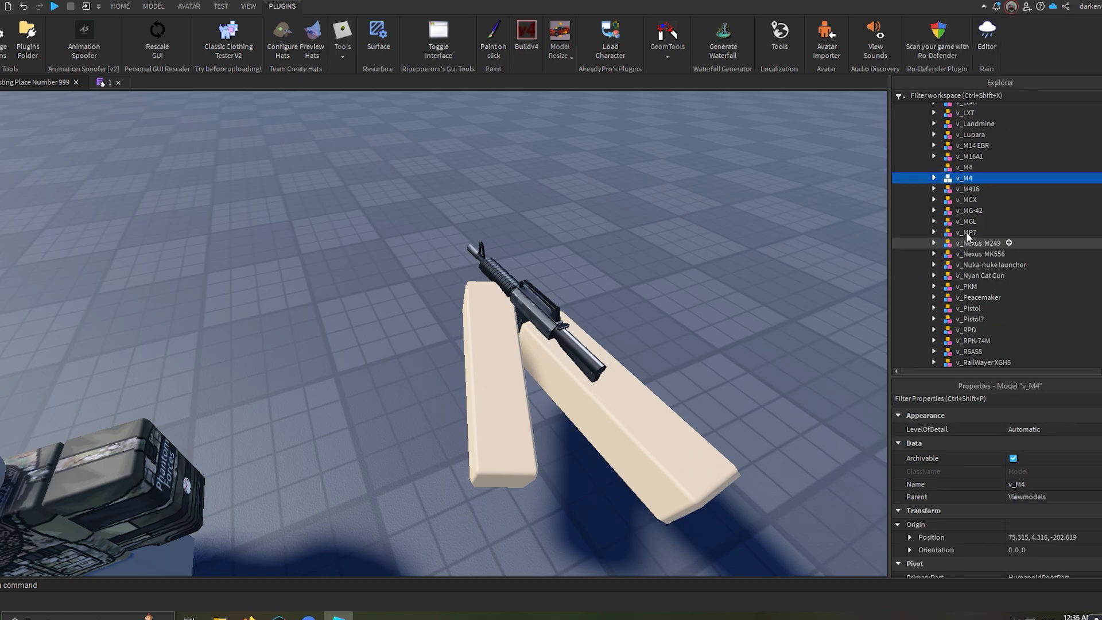
left_click(962, 170)
key("Delete")
Examine the Rig's Right Arm and the joints inside its M4's Base part, and collapse the Rig.
scroll(959, 171, "up", 20)
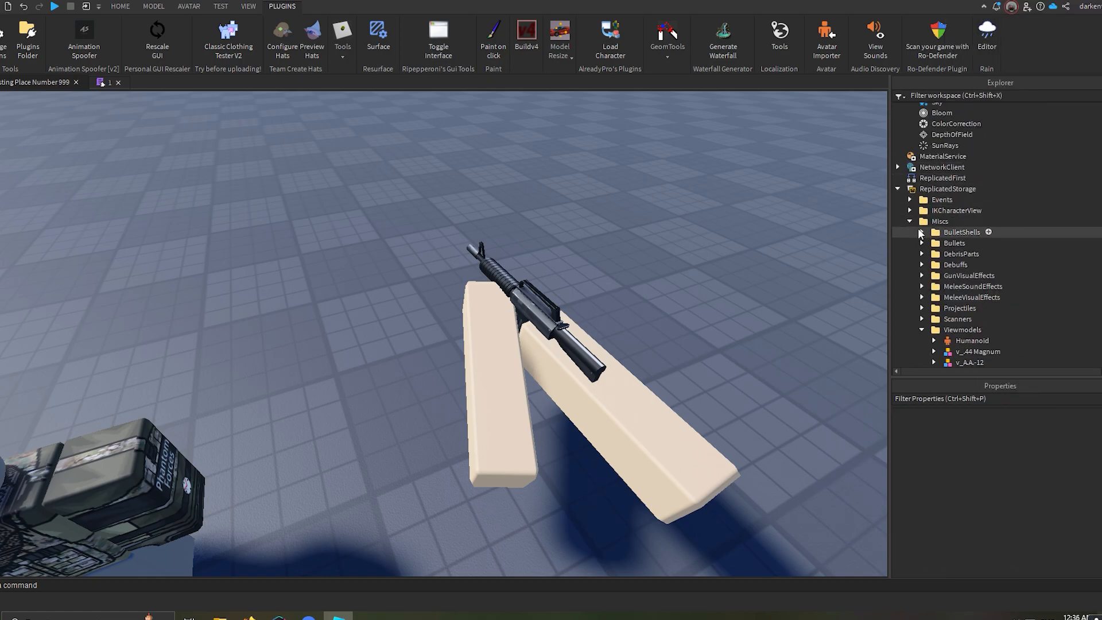
scroll(934, 197, "down", 10)
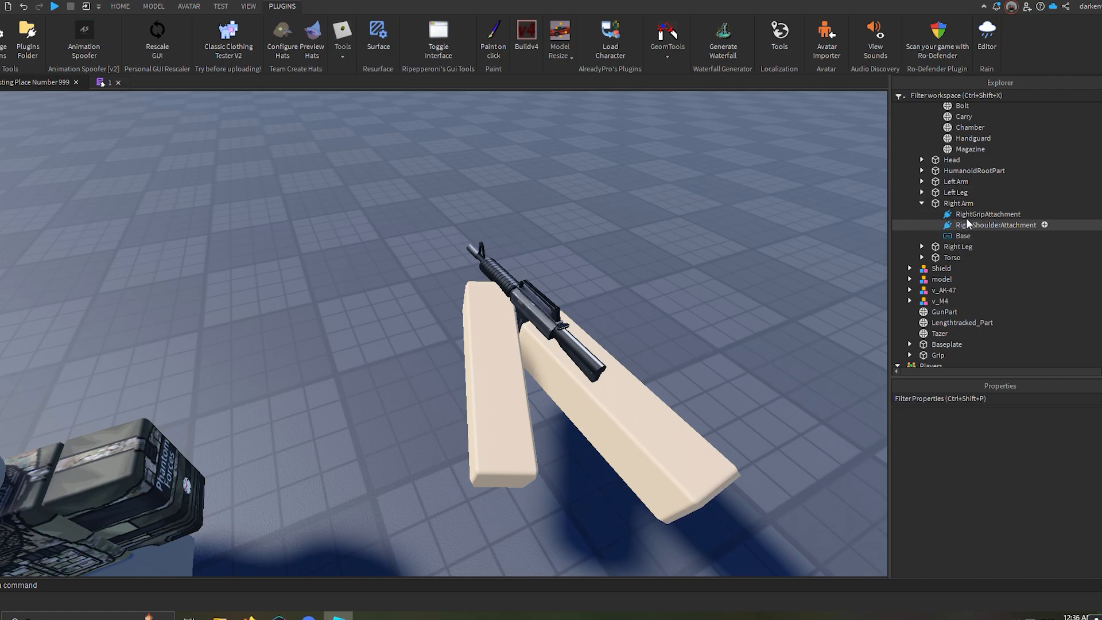
scroll(970, 226, "up", 6)
scroll(943, 264, "down", 3)
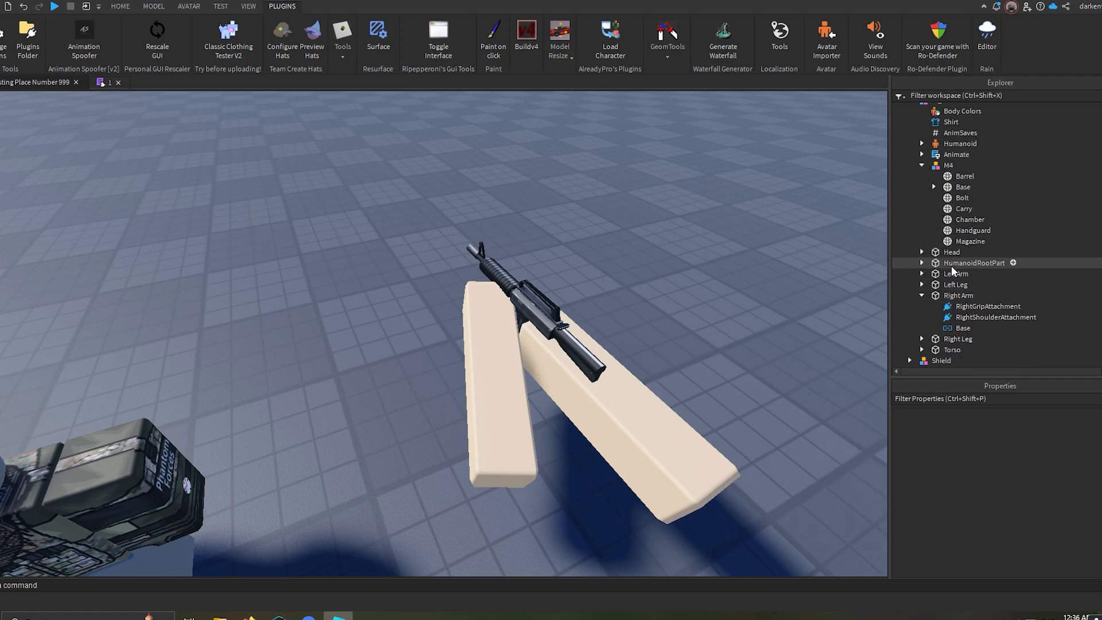
left_click(955, 295)
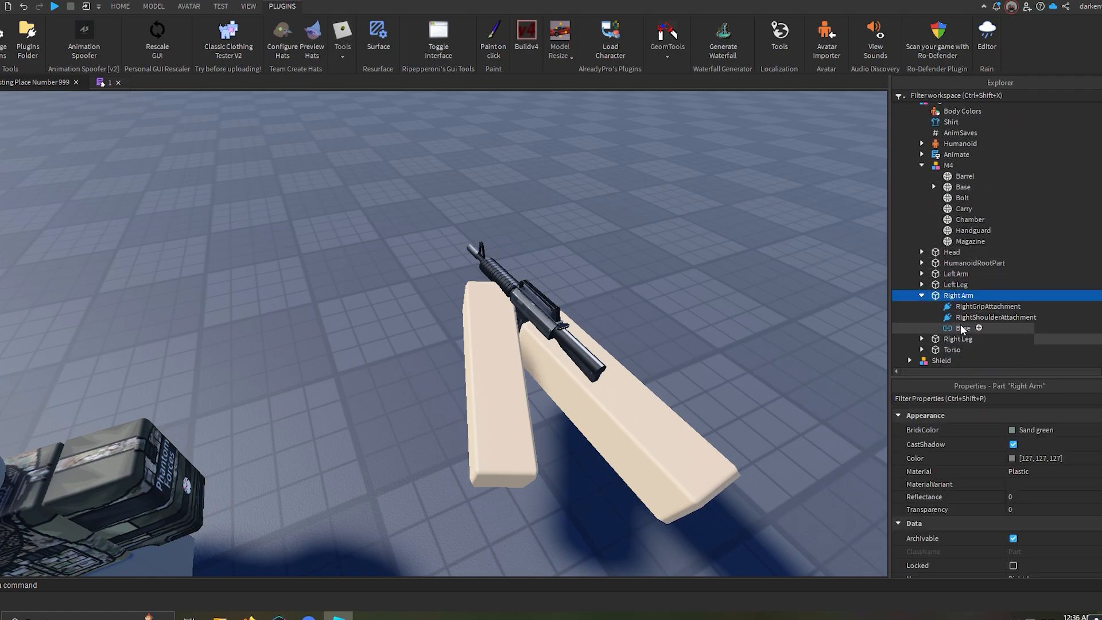
double_click(957, 190)
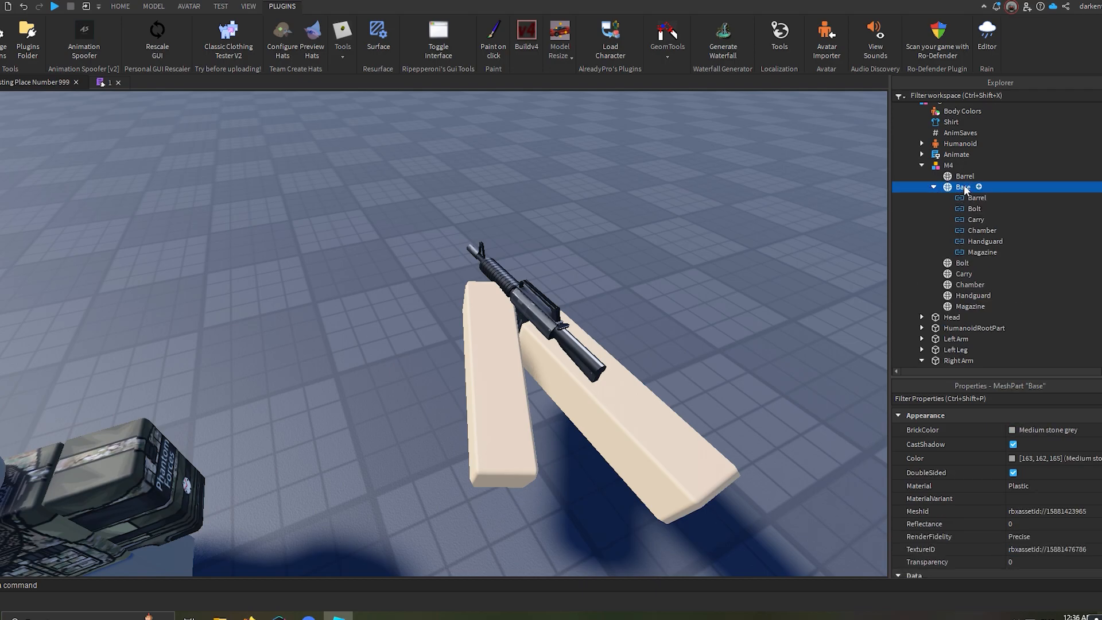
scroll(1013, 247, "down", 4)
scroll(969, 217, "up", 4)
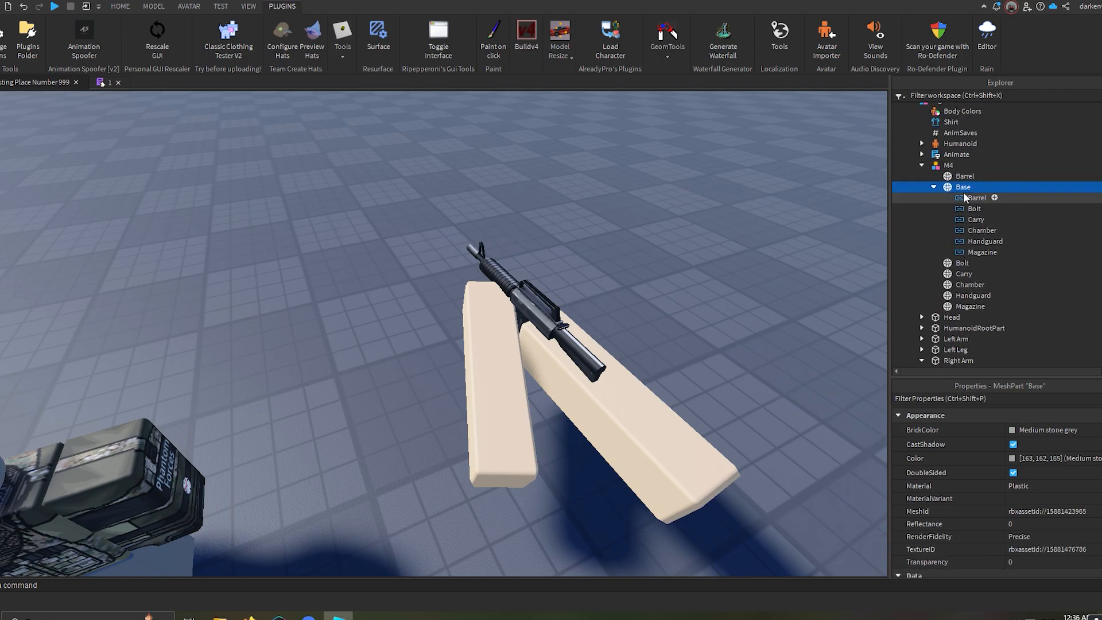
scroll(944, 158, "up", 2)
scroll(951, 232, "down", 2)
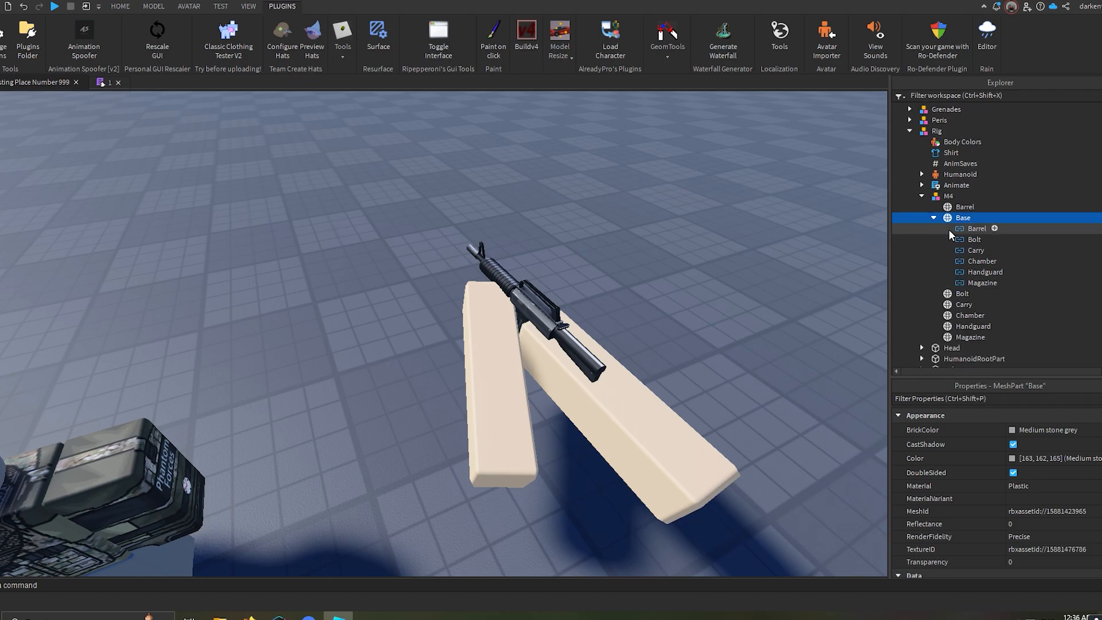
scroll(964, 241, "down", 2)
scroll(935, 212, "up", 3)
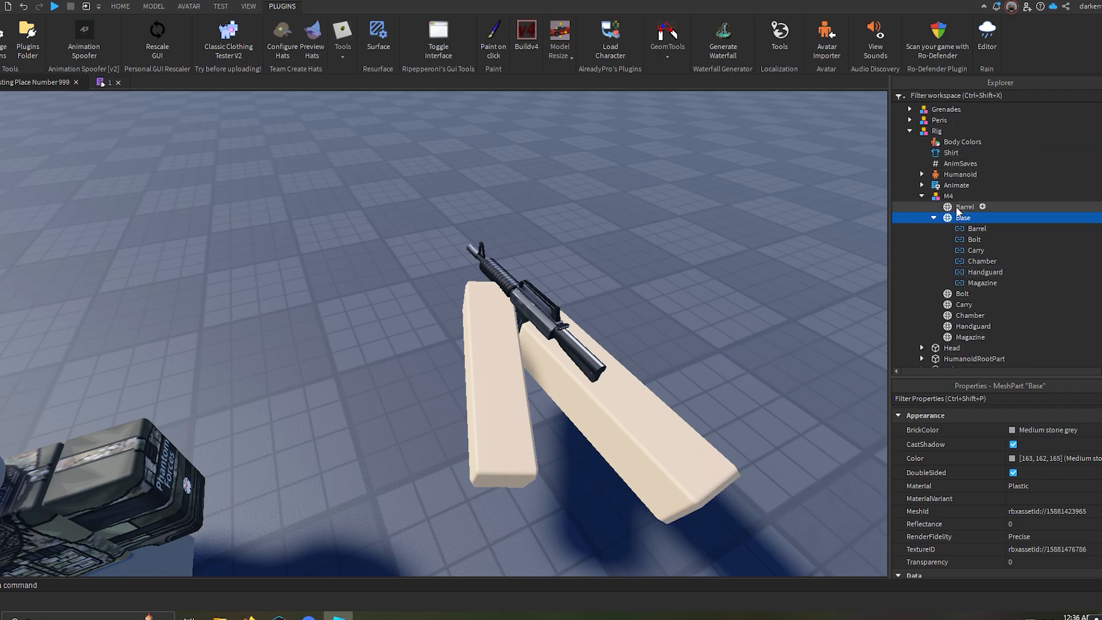
left_click(922, 185)
left_click(922, 174)
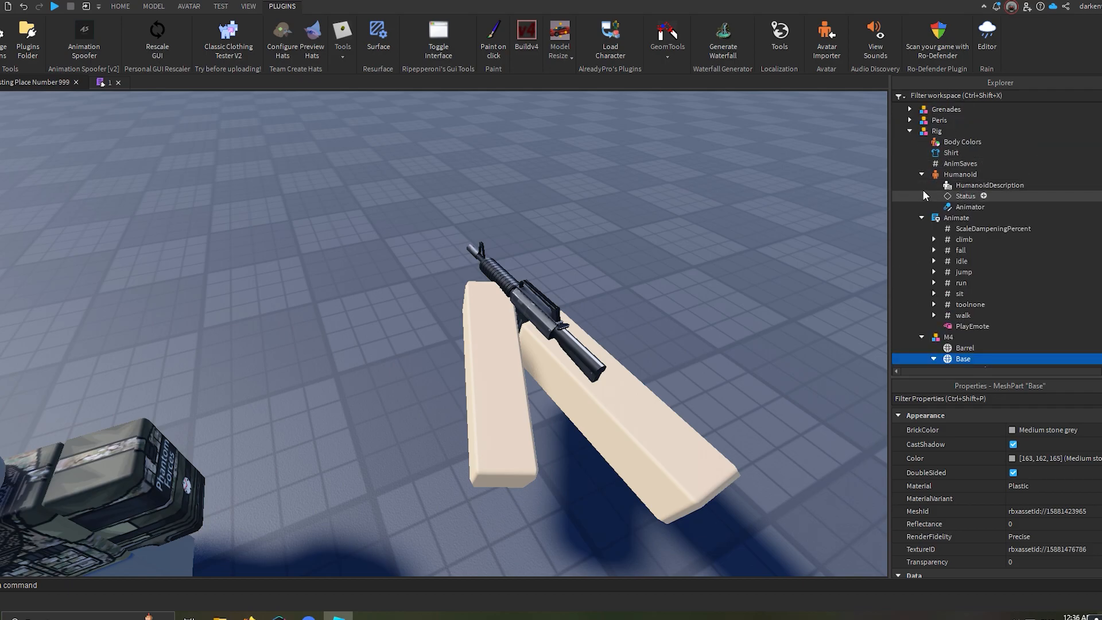
scroll(924, 176, "up", 2)
left_click(922, 193)
left_click(915, 193)
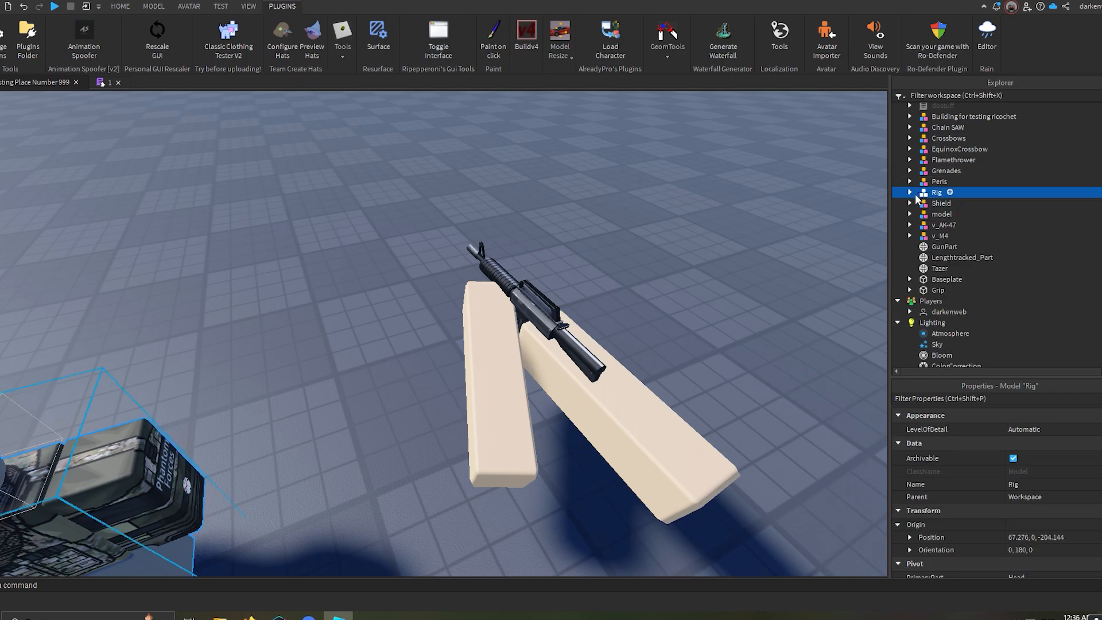
Examine the Workspace v_M4 viewmodel's joints under Base and Handle, including the ads Motor6D, and its AimPoints.
left_click(300, 283)
left_click(487, 364)
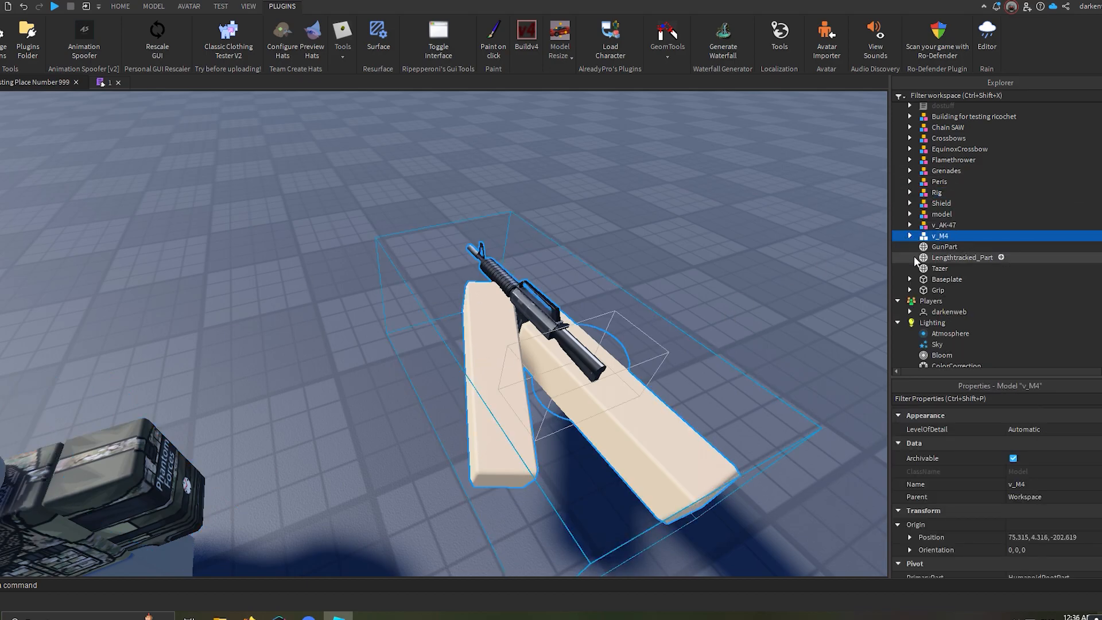
left_click(910, 235)
scroll(955, 195, "down", 4)
scroll(956, 196, "down", 2)
left_click(962, 322)
left_click(968, 311)
scroll(958, 309, "up", 2)
left_click(963, 178)
left_click(934, 178)
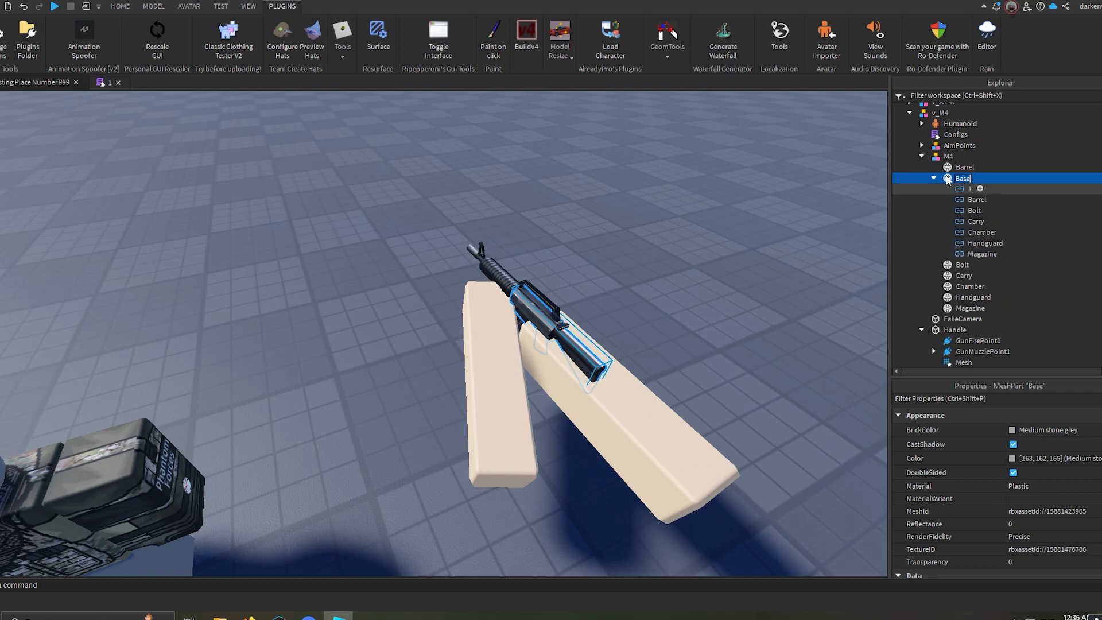
scroll(953, 218, "down", 5)
left_click(964, 304)
scroll(970, 242, "up", 5)
scroll(970, 241, "down", 4)
scroll(1034, 500, "down", 3)
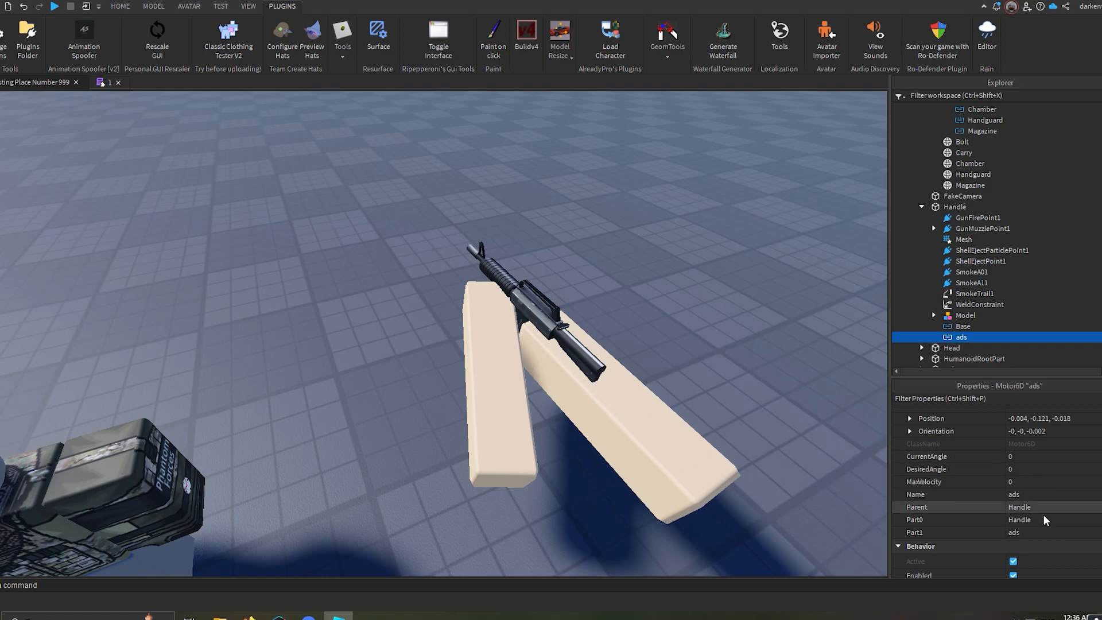
scroll(976, 276, "up", 5)
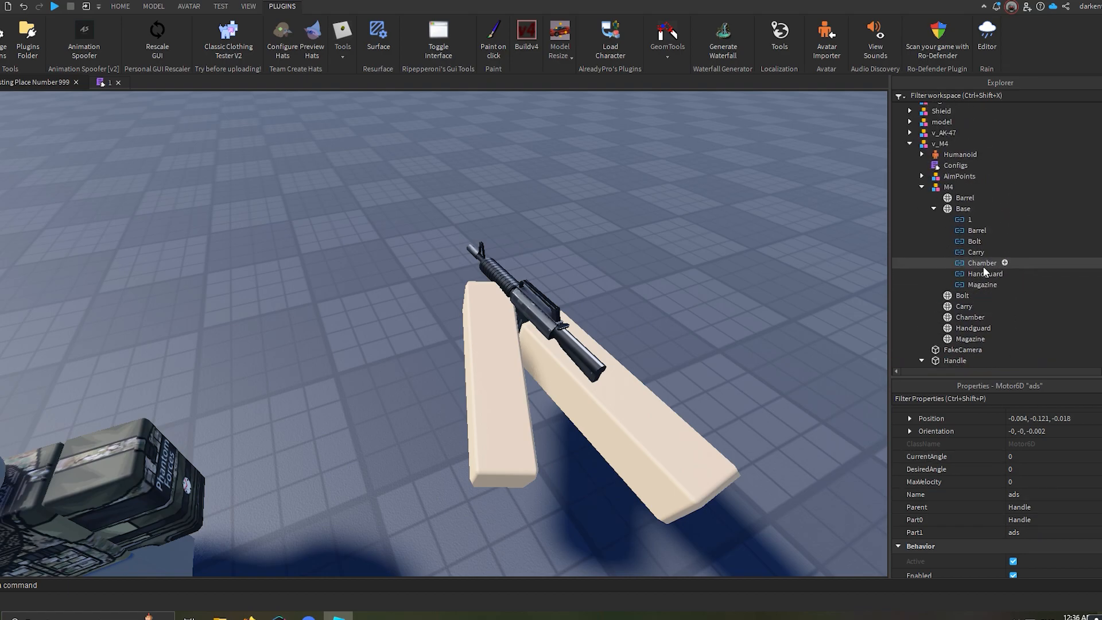
left_click(922, 177)
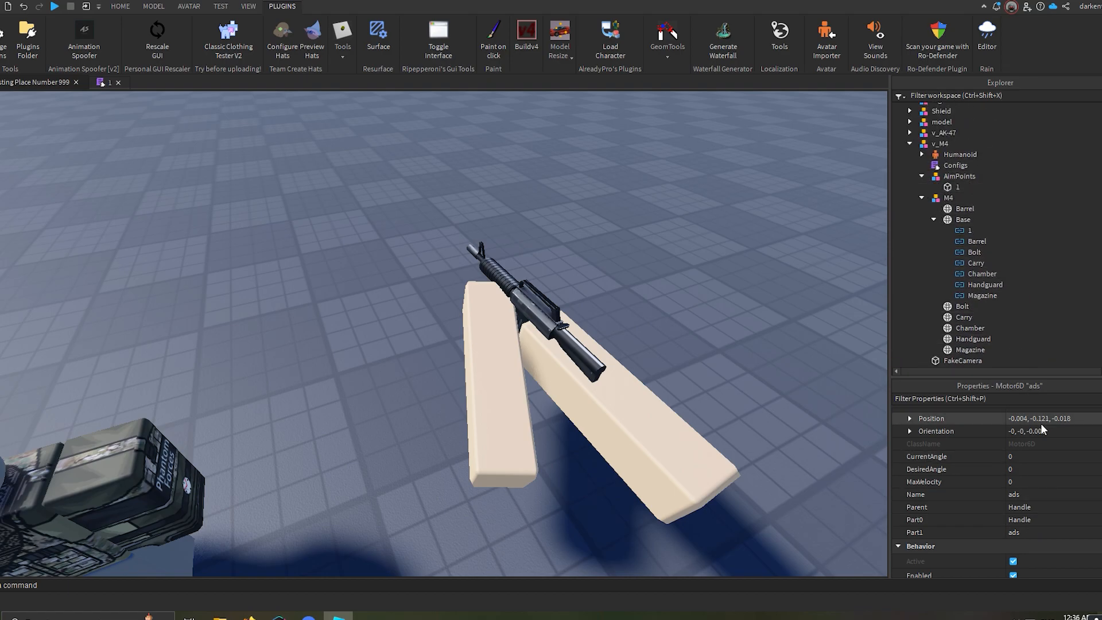
left_click(922, 177)
left_click(922, 186)
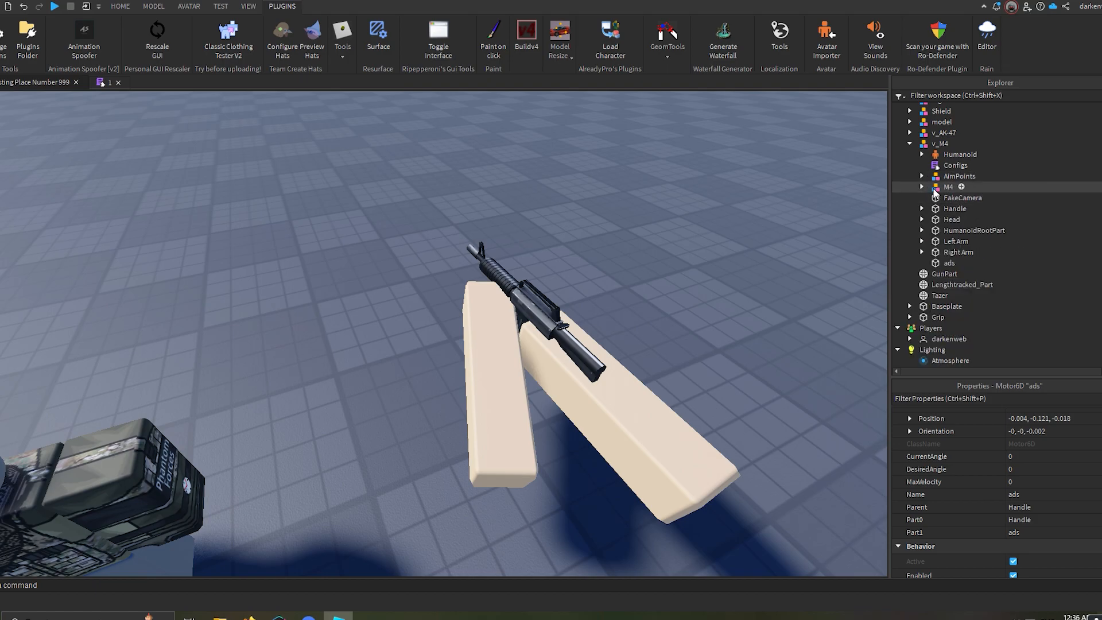
Delete the ads part and its ads joint from the v_M4 viewmodel in the Workspace.
left_click(950, 263)
key("f")
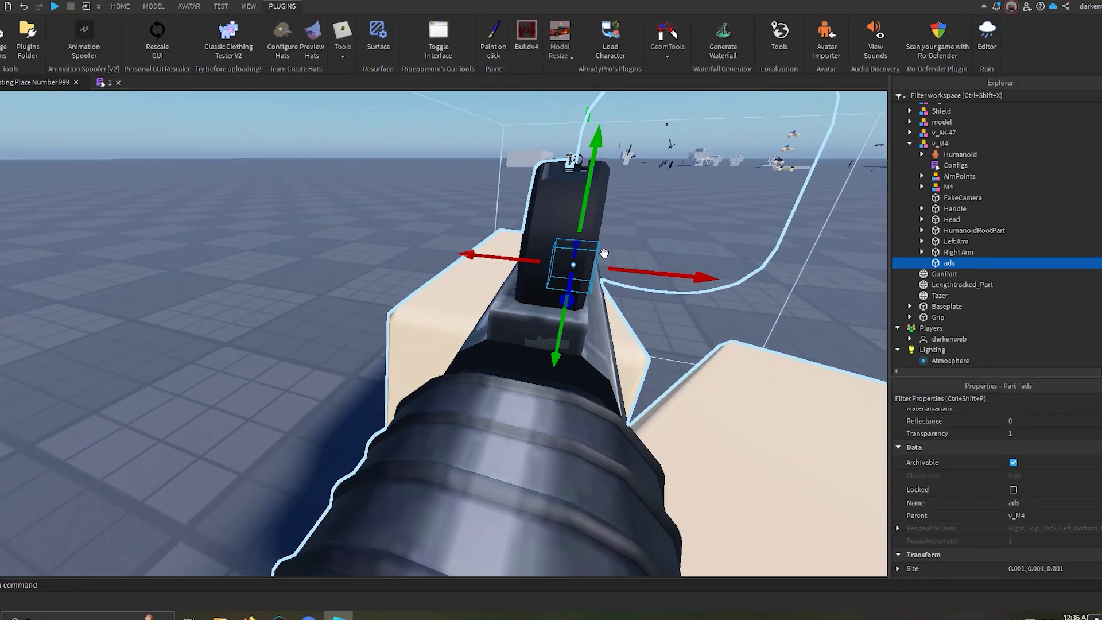
right_click_drag(605, 253, 605, 253)
scroll(747, 254, "down", 5)
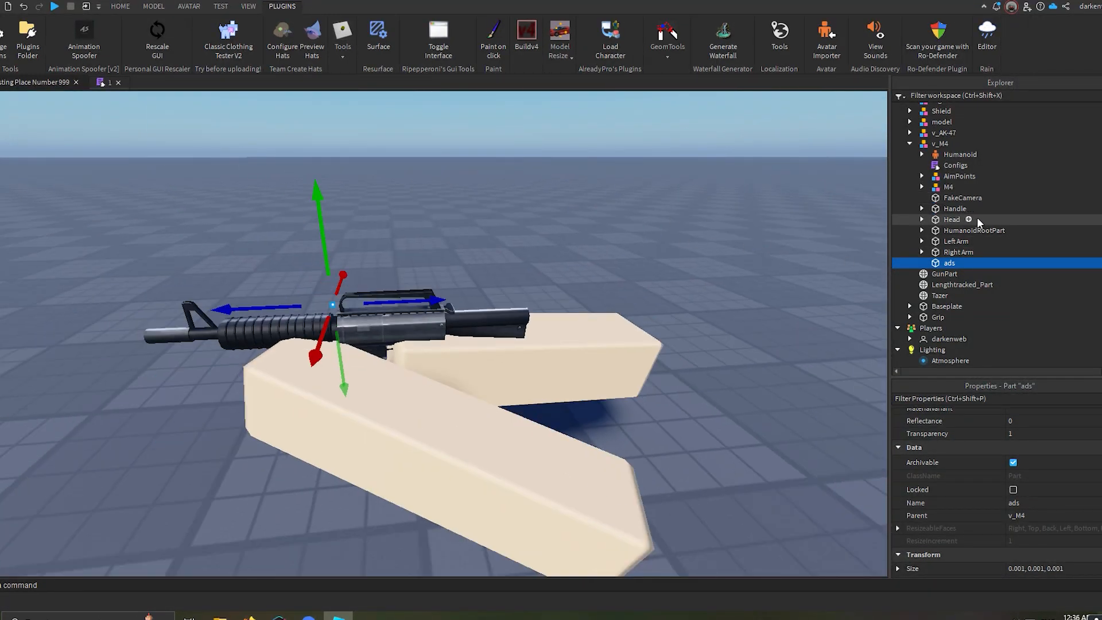
left_click(922, 208)
left_click(959, 176)
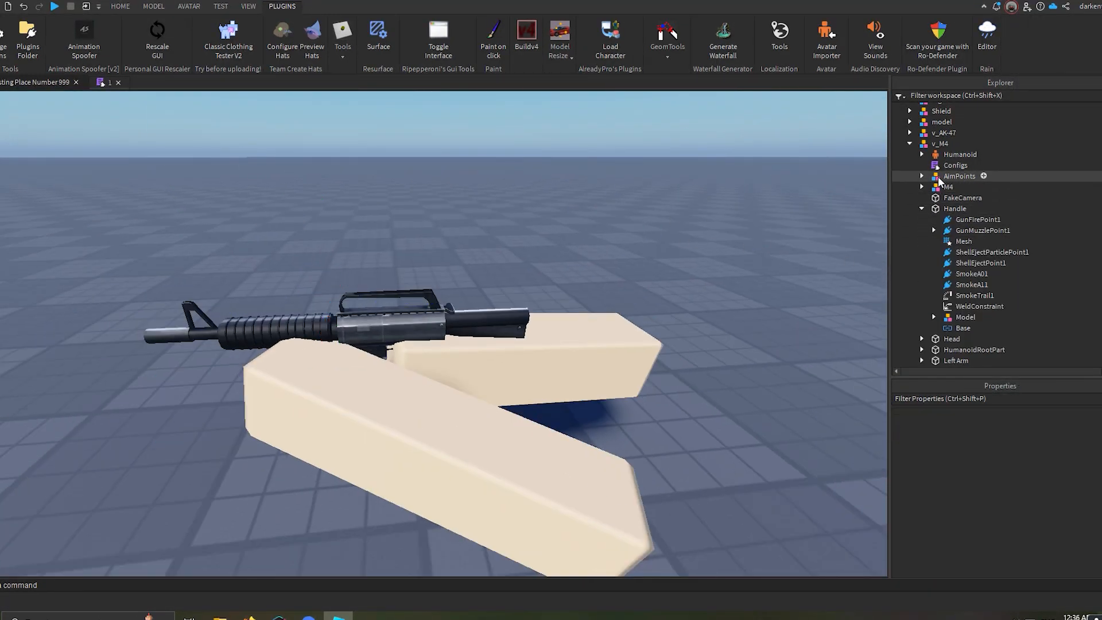
Check where the Handle's GunFirePoint1 attachment sits on the viewmodel's rifle.
left_click(967, 330)
left_click(977, 219)
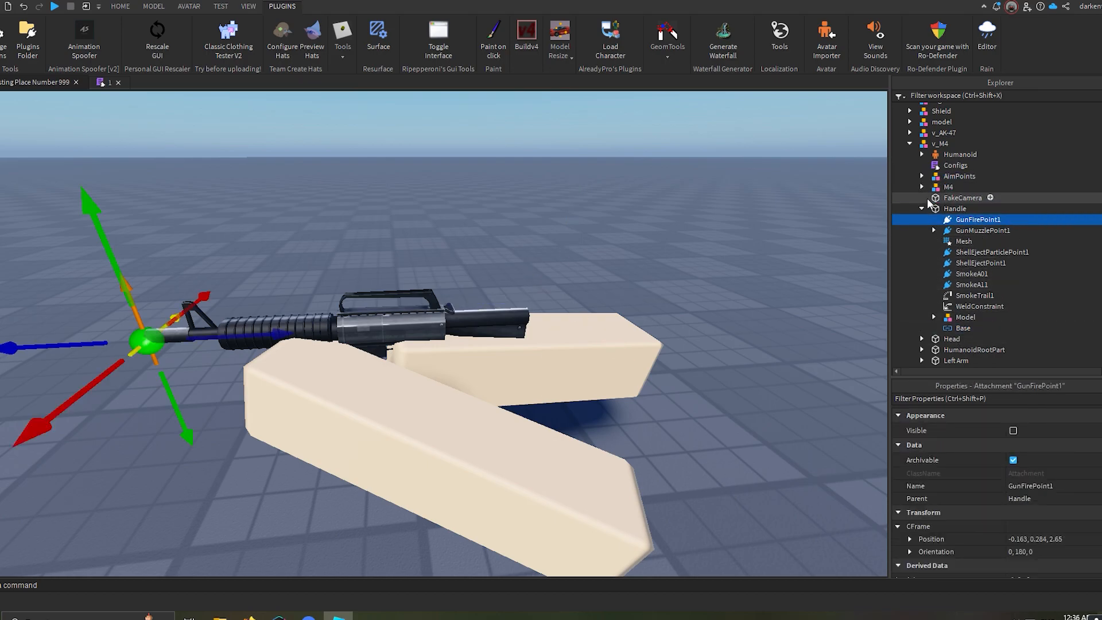
left_click(922, 208)
left_click(712, 184)
right_click_drag(712, 183, 712, 229)
scroll(712, 195, "down", 3)
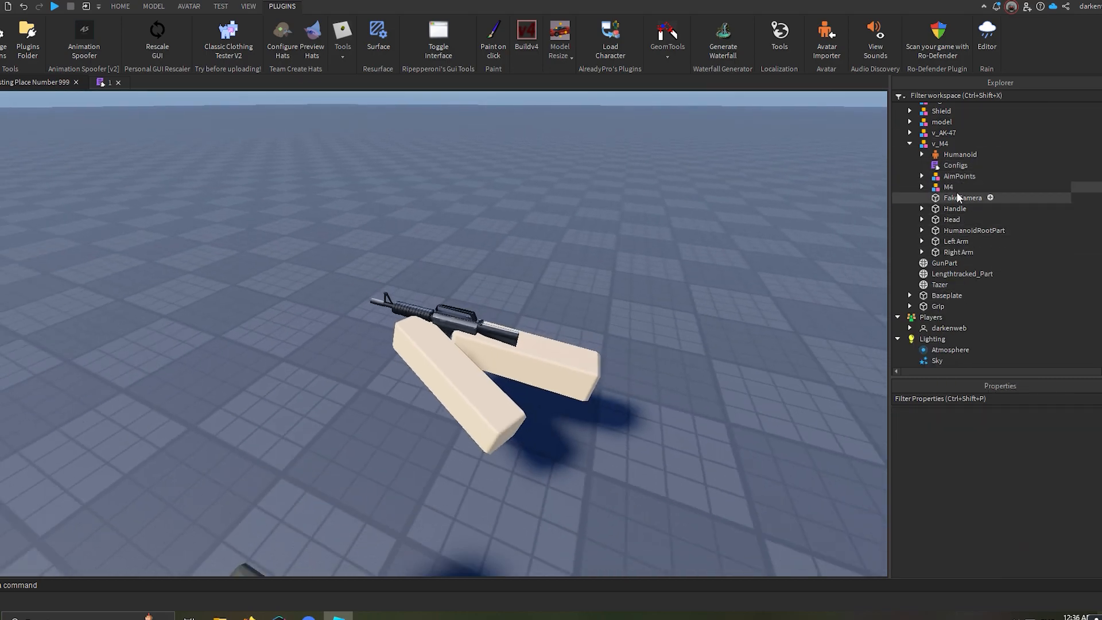
Review the Offset value in v_M4's Configs script, select part 1 in AimPoints, and close the script.
scroll(660, 138, "up", 2)
double_click(956, 165)
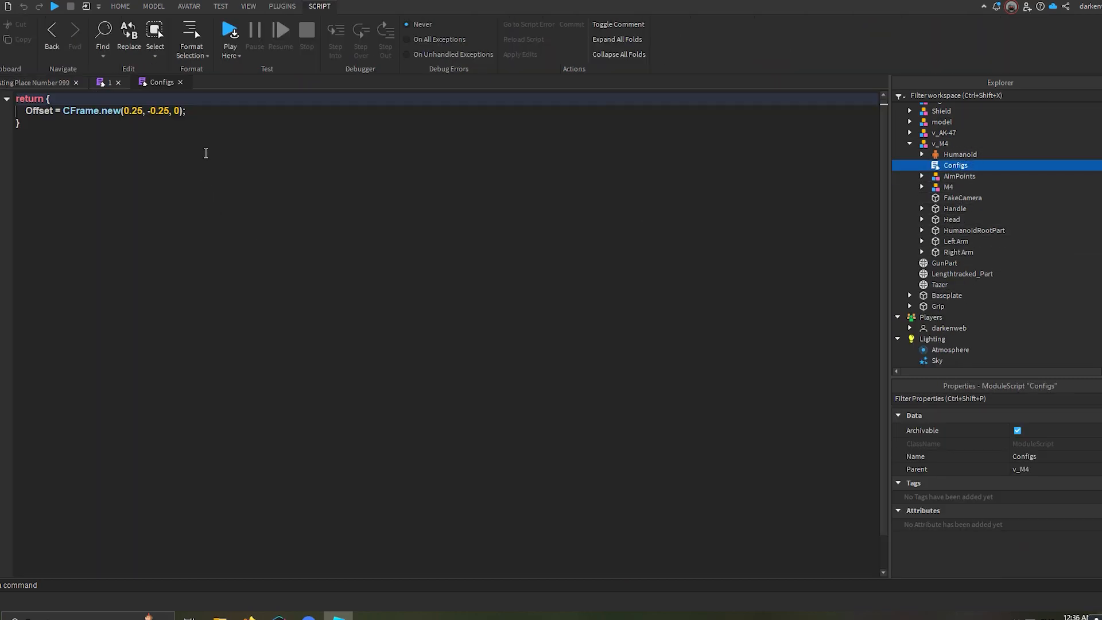
left_click(170, 130)
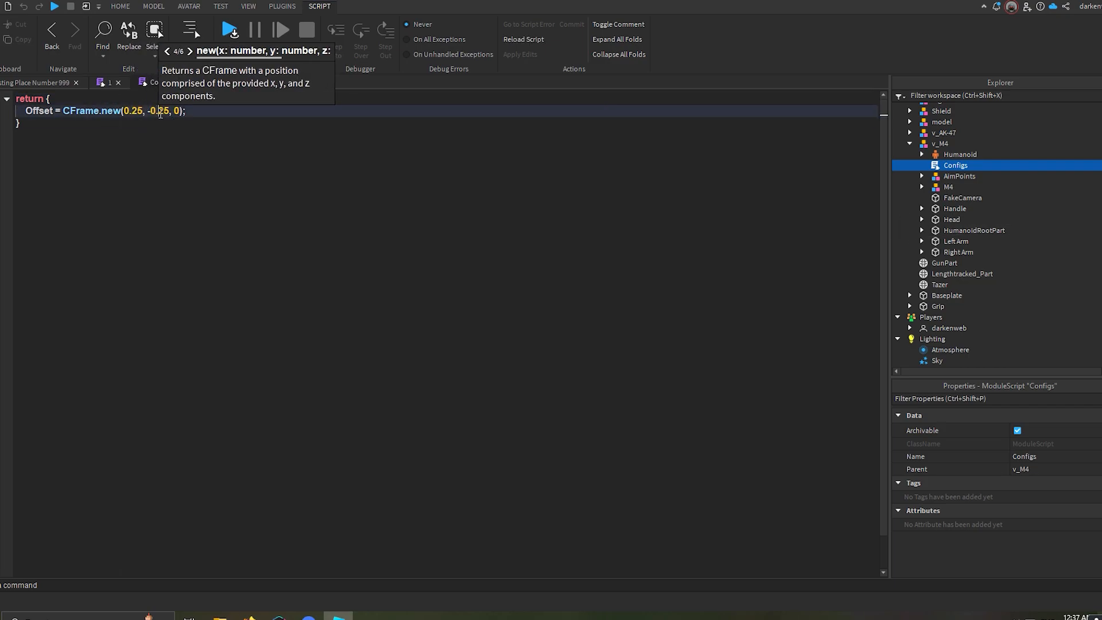
left_click(922, 176)
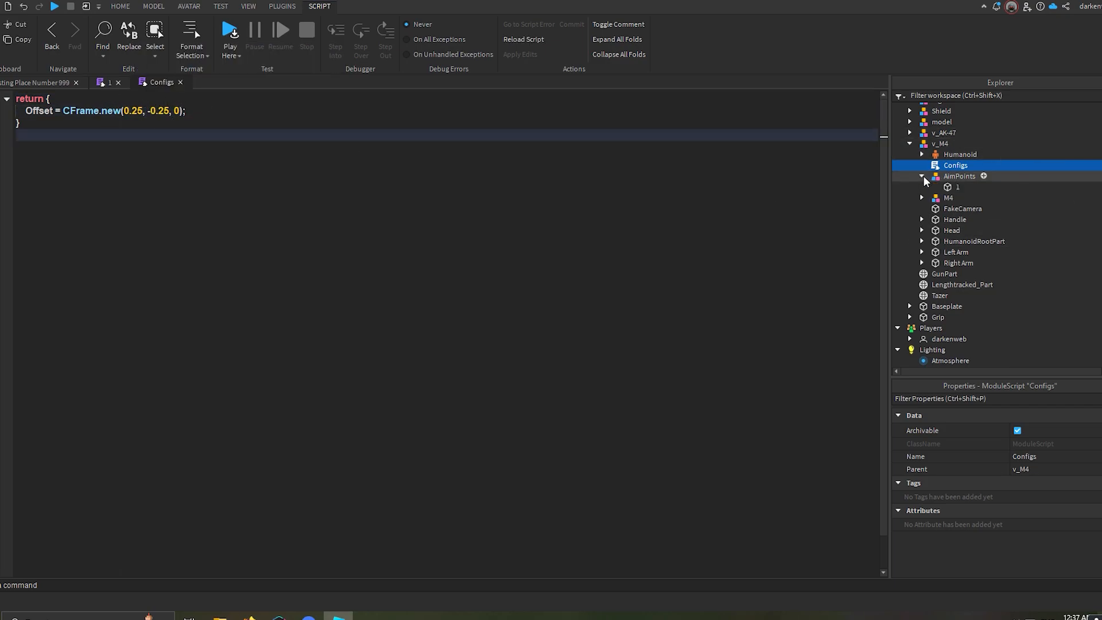
left_click(957, 187)
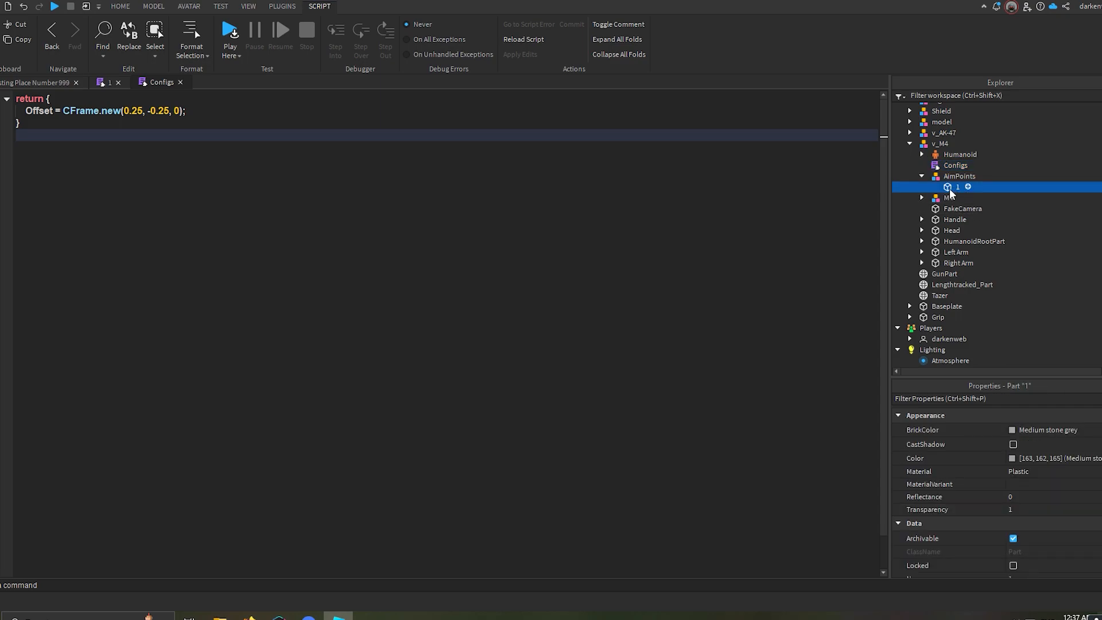
left_click(166, 110)
left_click(180, 82)
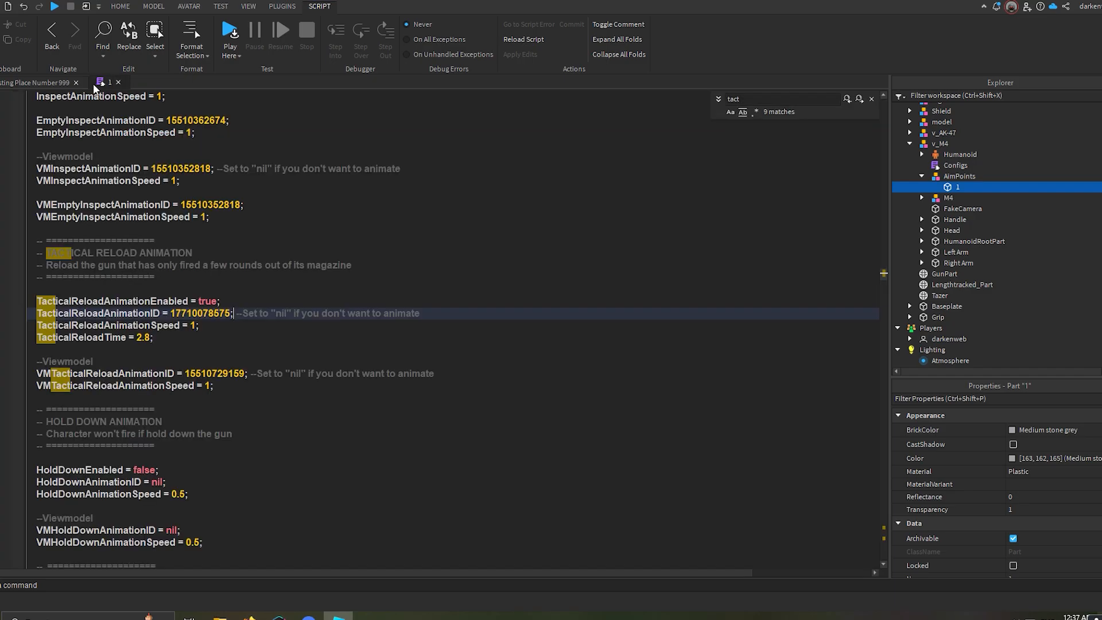
Check where part 1 of AimPoints sits relative to the v_M4 viewmodel's rifle.
left_click(44, 82)
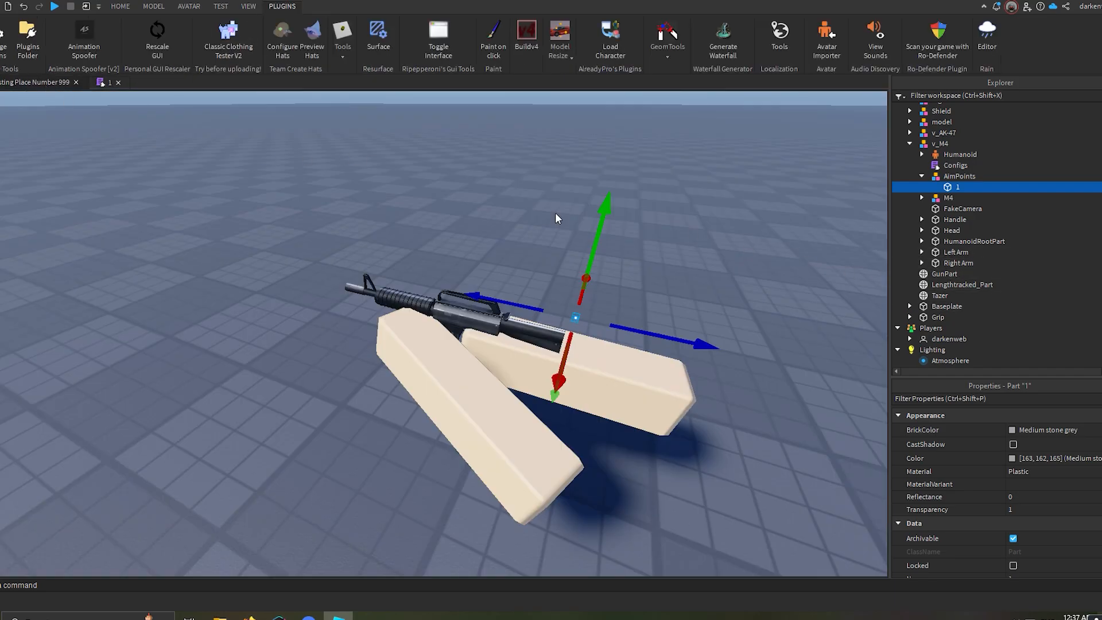
left_click(599, 219)
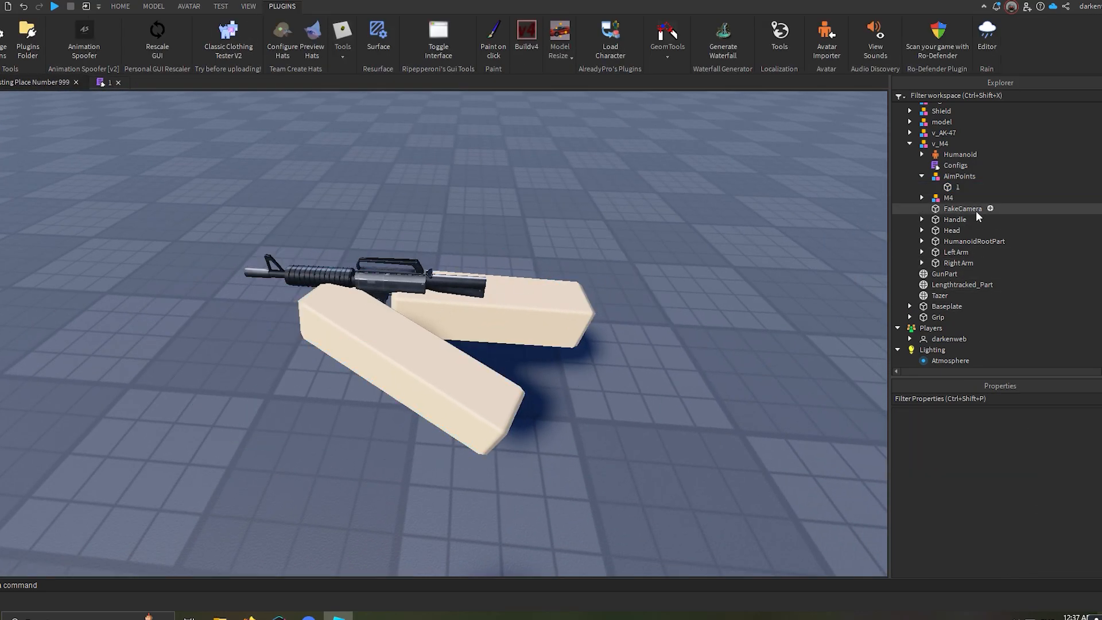
left_click(958, 186)
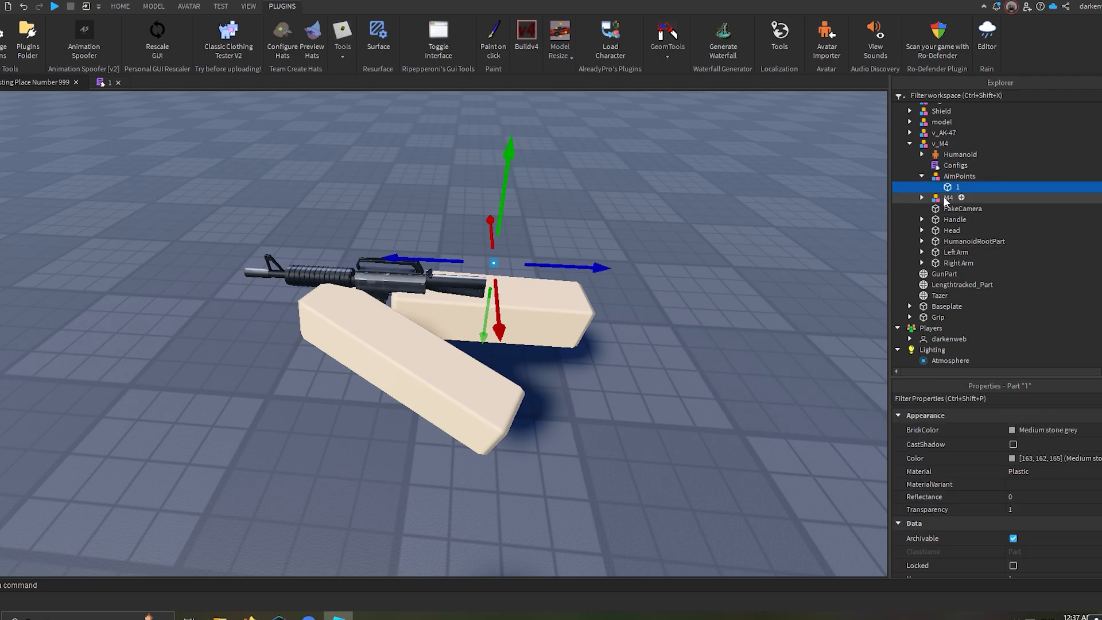
left_click(922, 177)
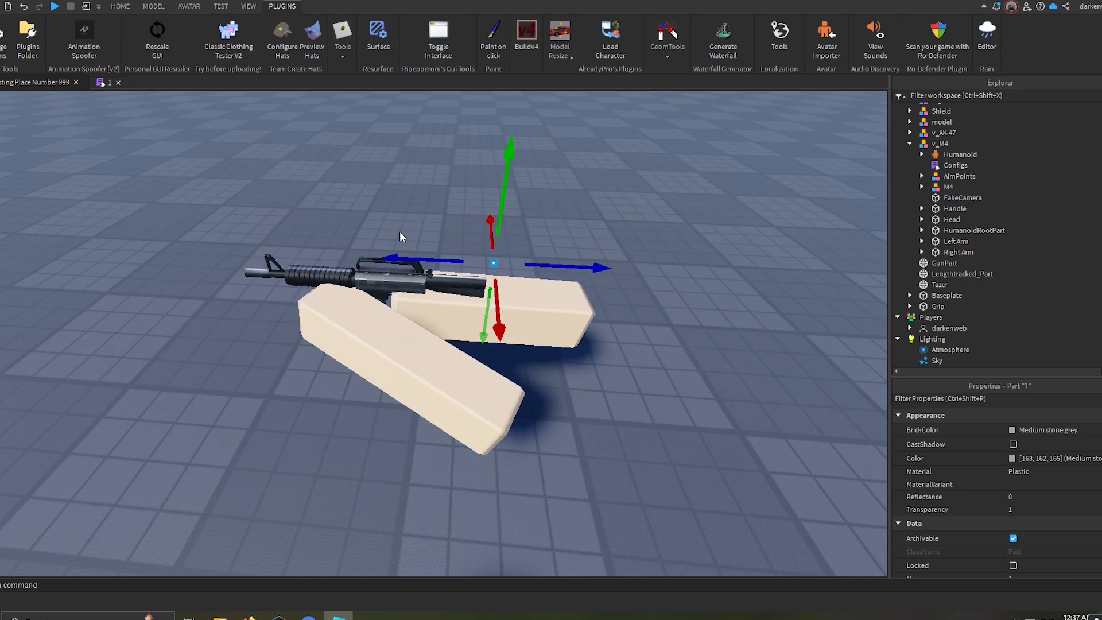
scroll(402, 334, "up", 5)
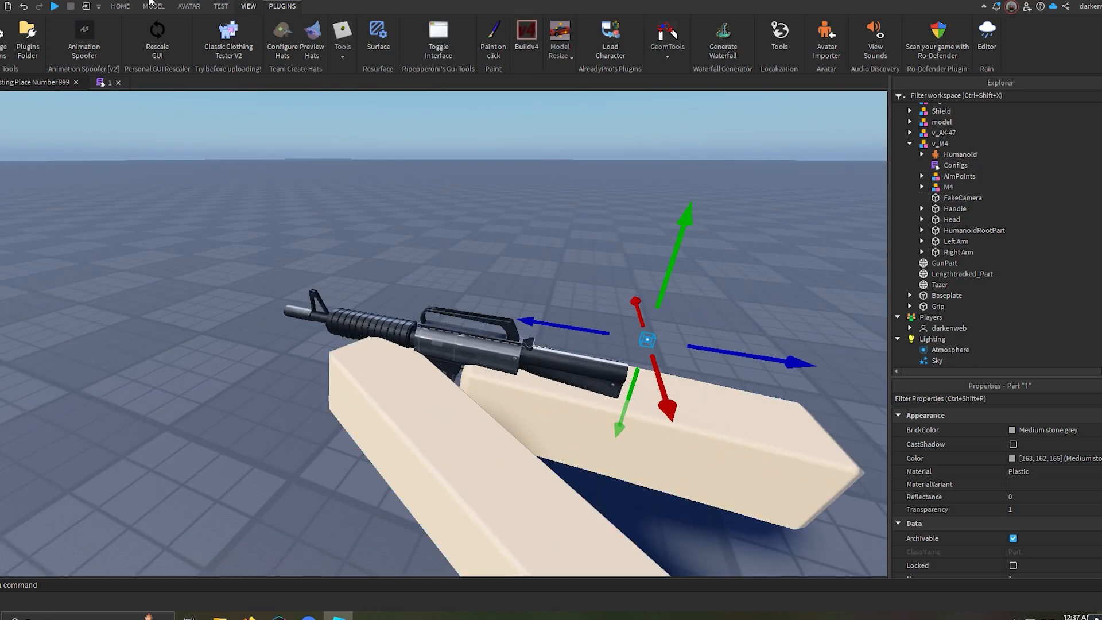
Create a new animation for the v_M4 viewmodel in the Animation Editor, keeping the default clip name.
left_click(153, 6)
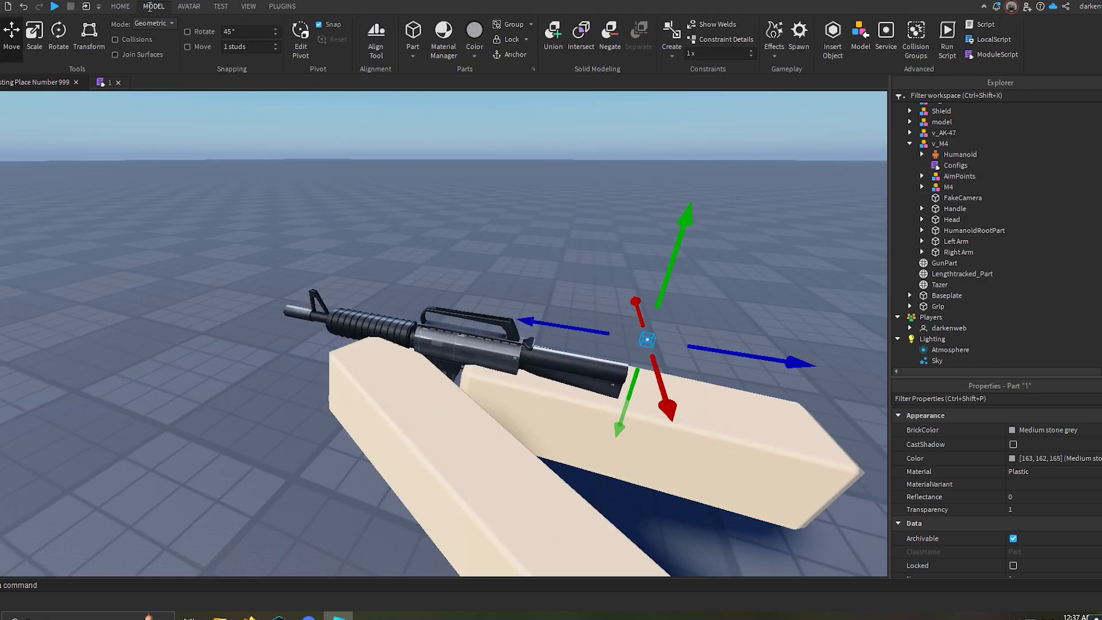
left_click(190, 6)
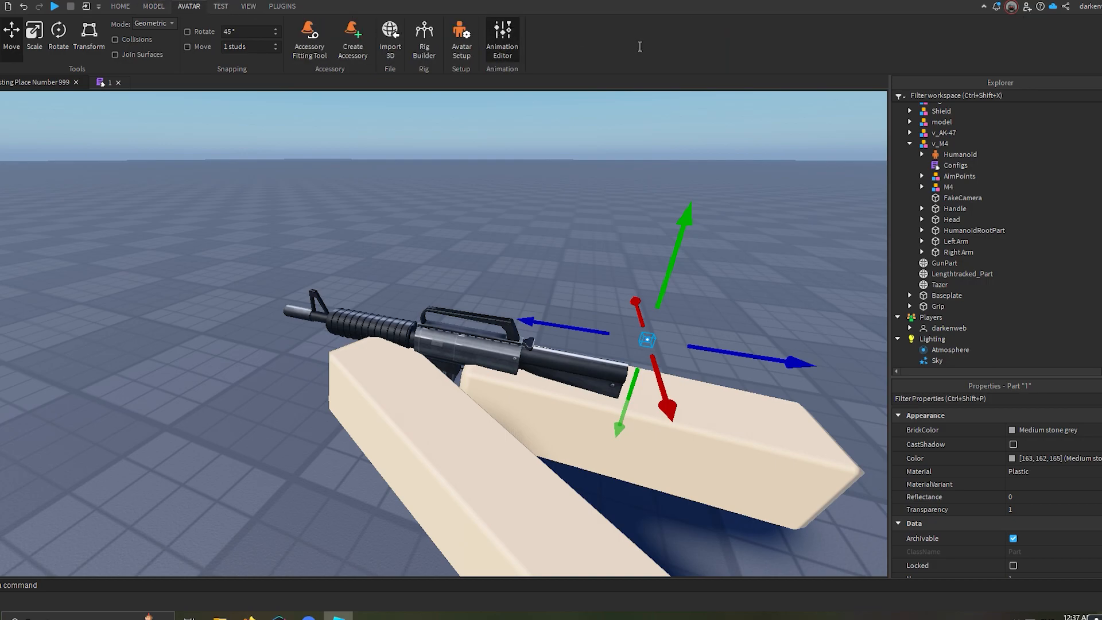
left_click(556, 138)
right_click_drag(618, 406, 684, 406)
scroll(684, 406, "down", 2)
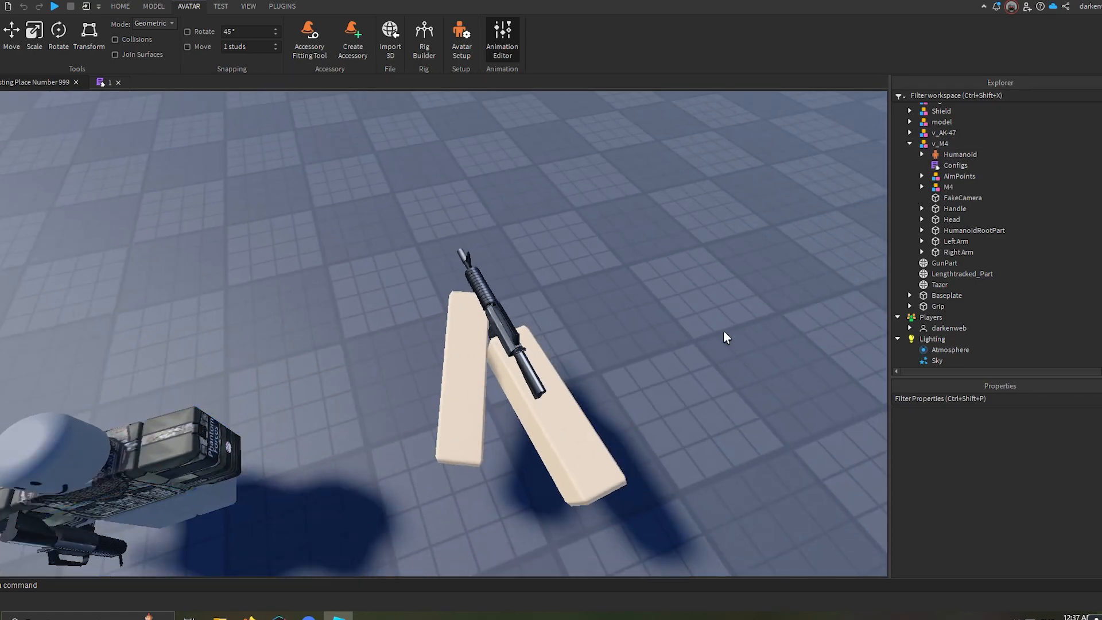
left_click(927, 145)
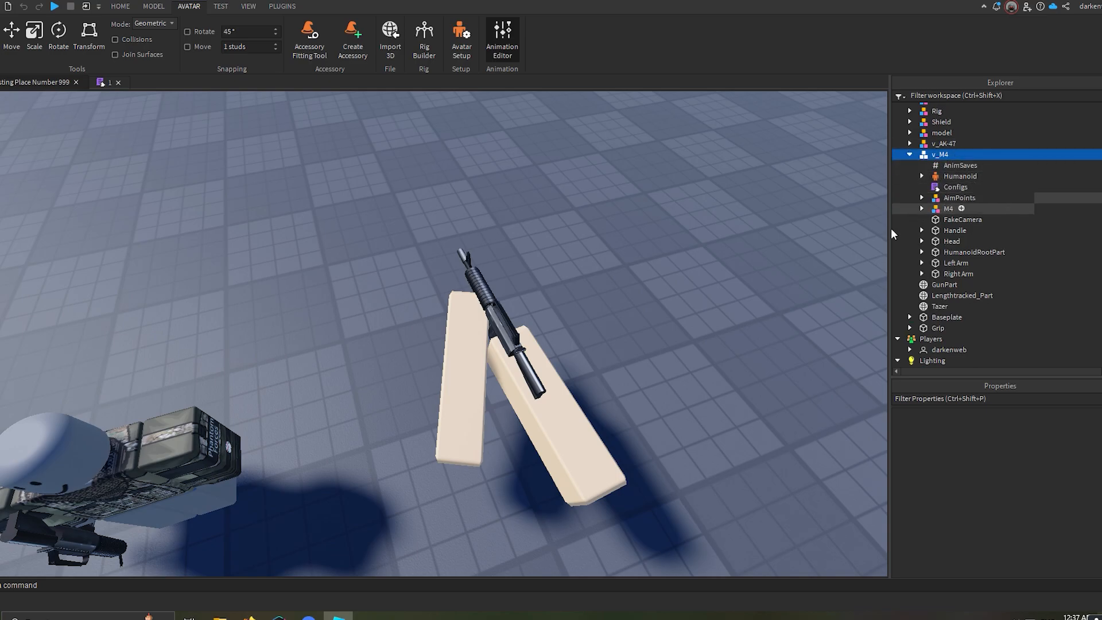
left_click(503, 40)
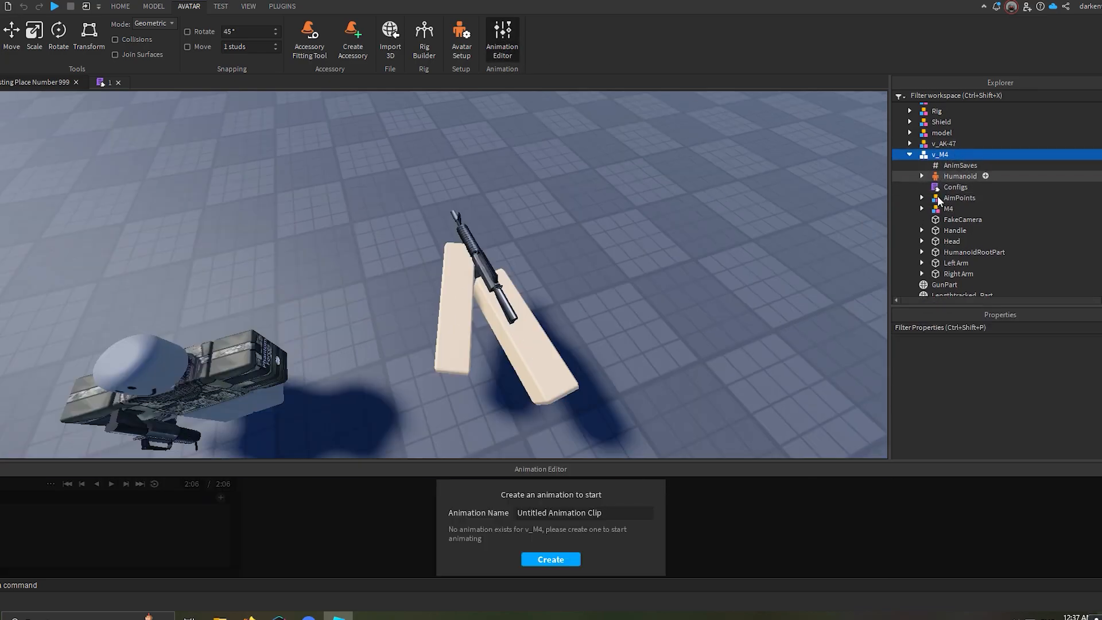
left_click(570, 564)
right_click_drag(732, 257, 733, 257)
scroll(732, 257, "up", 3)
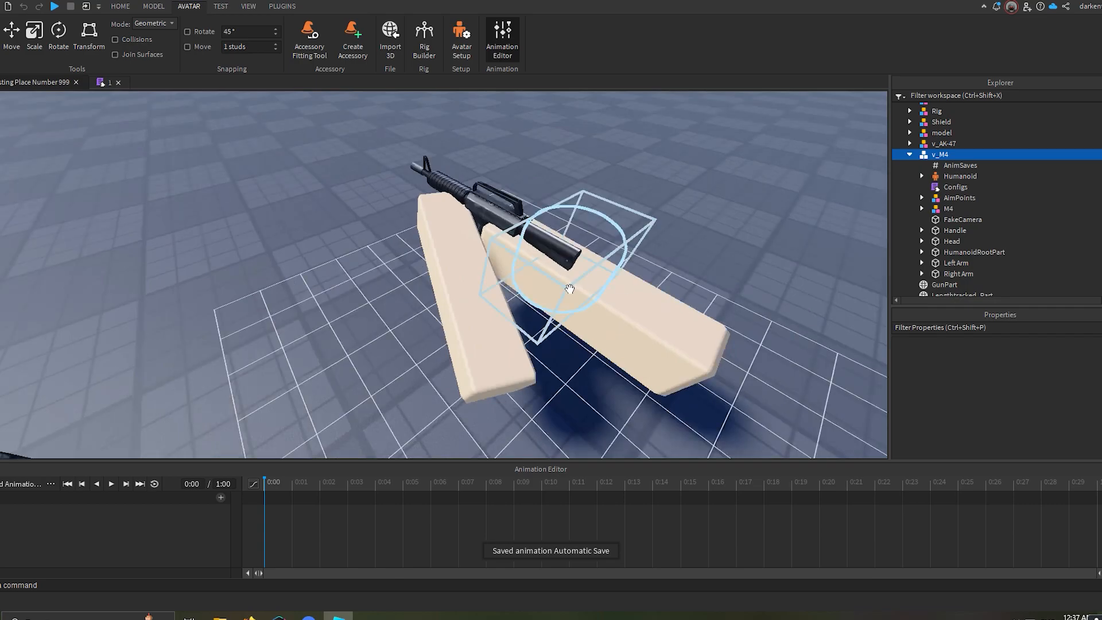
right_click_drag(482, 376, 482, 376)
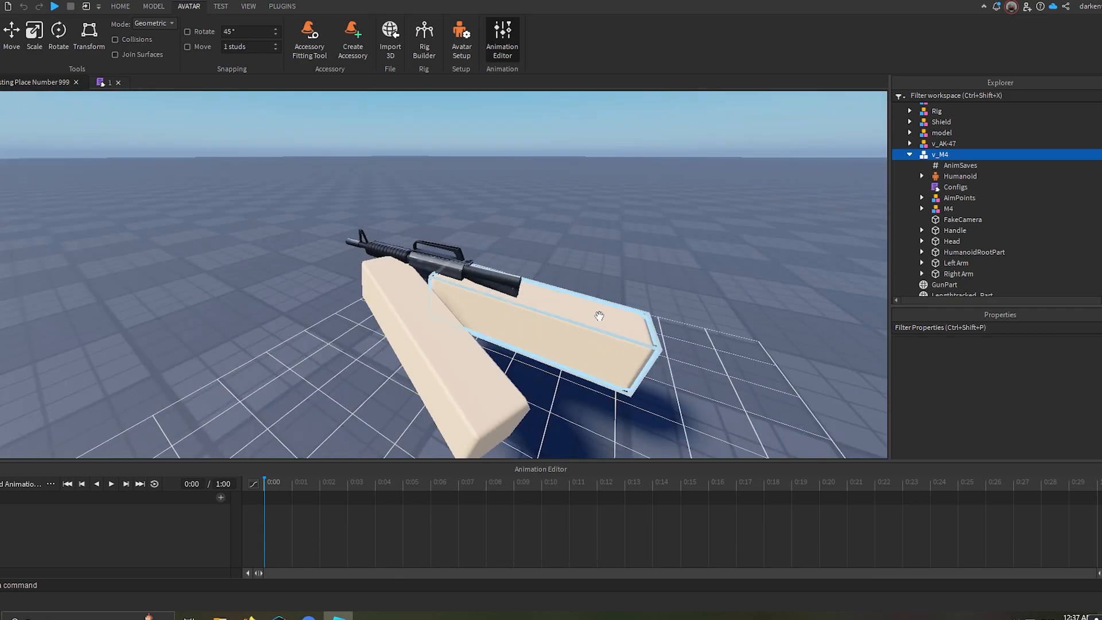
Try to rotate both viewmodel arms together at frame 0:00.
left_click(600, 317)
left_click(445, 394)
left_click_drag(446, 395, 509, 419)
right_click_drag(509, 458, 509, 458)
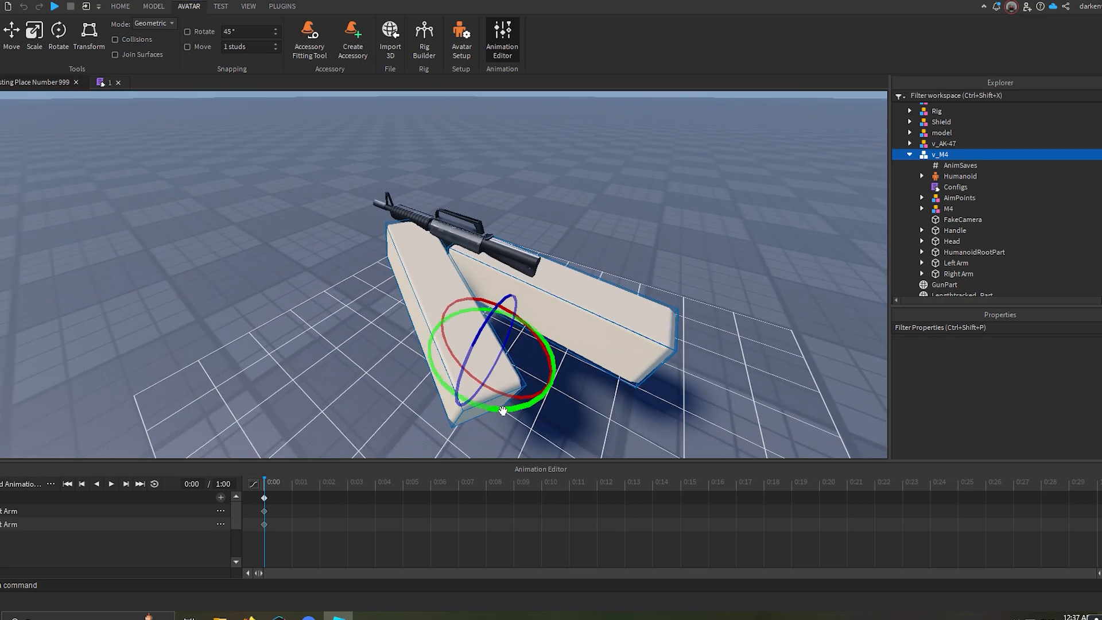
right_click_drag(517, 389, 518, 391)
key("ctrl+z")
key("ctrl+z")
Set the Transparency of v_M4's Handle part to 0.5 and inspect it against the rifle.
right_click_drag(527, 269, 534, 284)
left_click(523, 254)
left_click(953, 229)
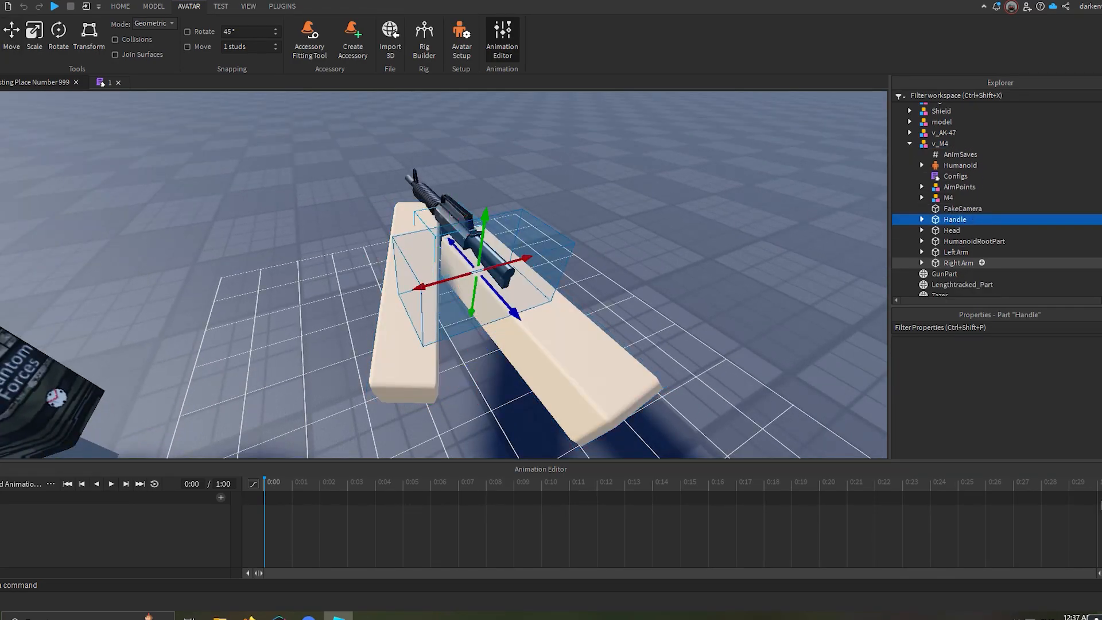
scroll(1038, 426, "down", 2)
left_click(1036, 367)
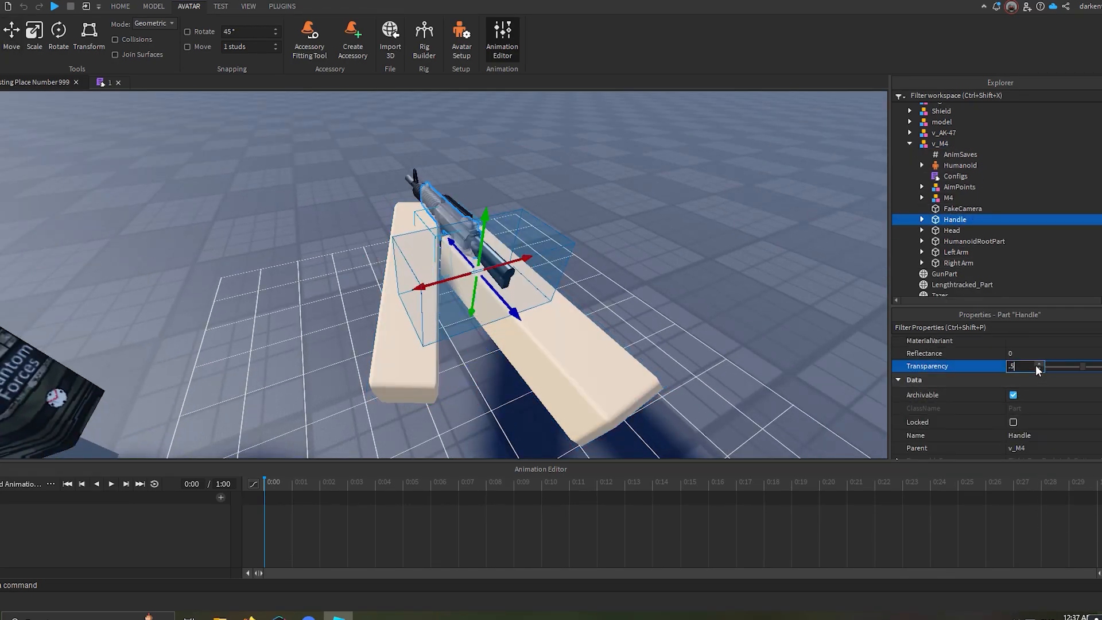
key("Return")
right_click_drag(615, 234, 613, 228)
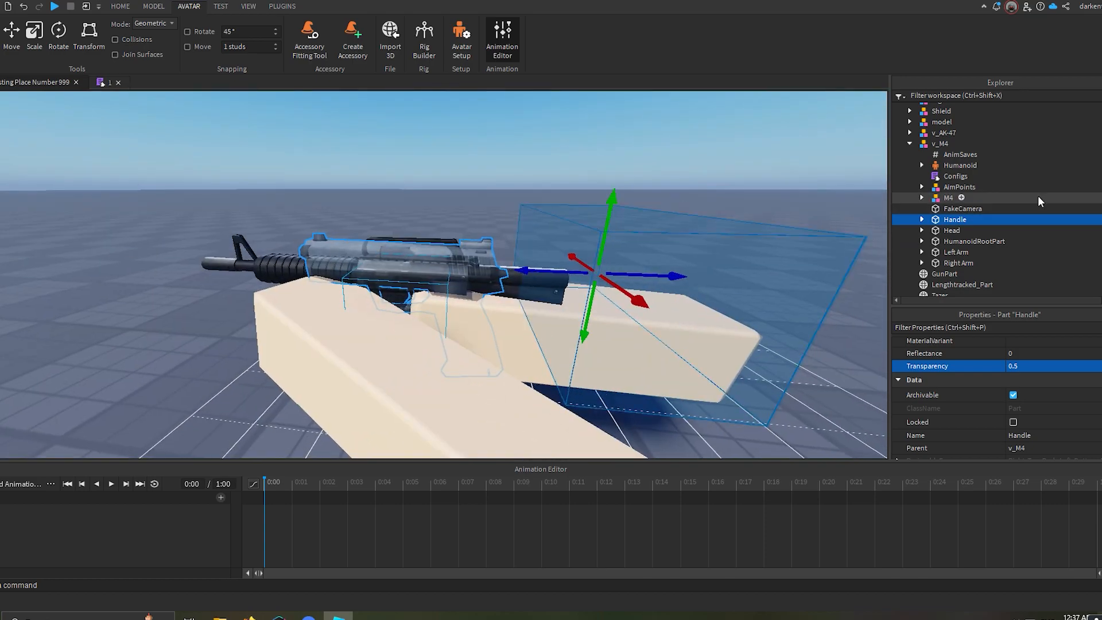
right_click_drag(666, 202, 666, 202)
right_click_drag(391, 252, 391, 253)
right_click_drag(683, 226, 683, 226)
Set the Handle part's Transparency to 1.
left_click(1034, 368)
type("1")
key("Return")
Set the Transparency of v_M4's Head part to 0.5.
right_click_drag(701, 175, 701, 174)
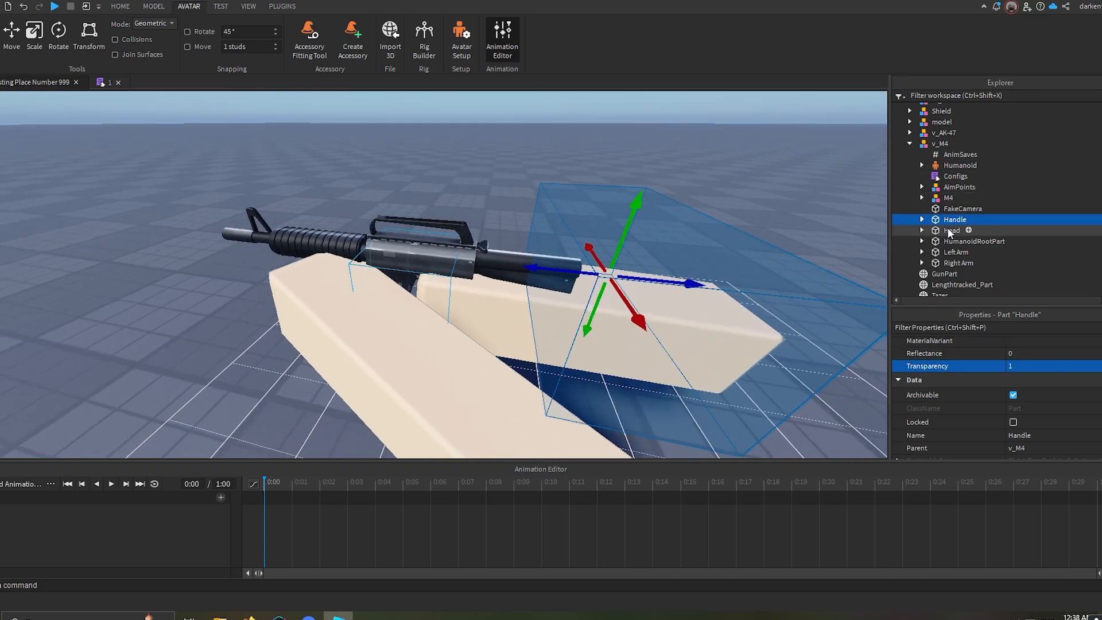
left_click(951, 231)
type("0.5")
key("Return")
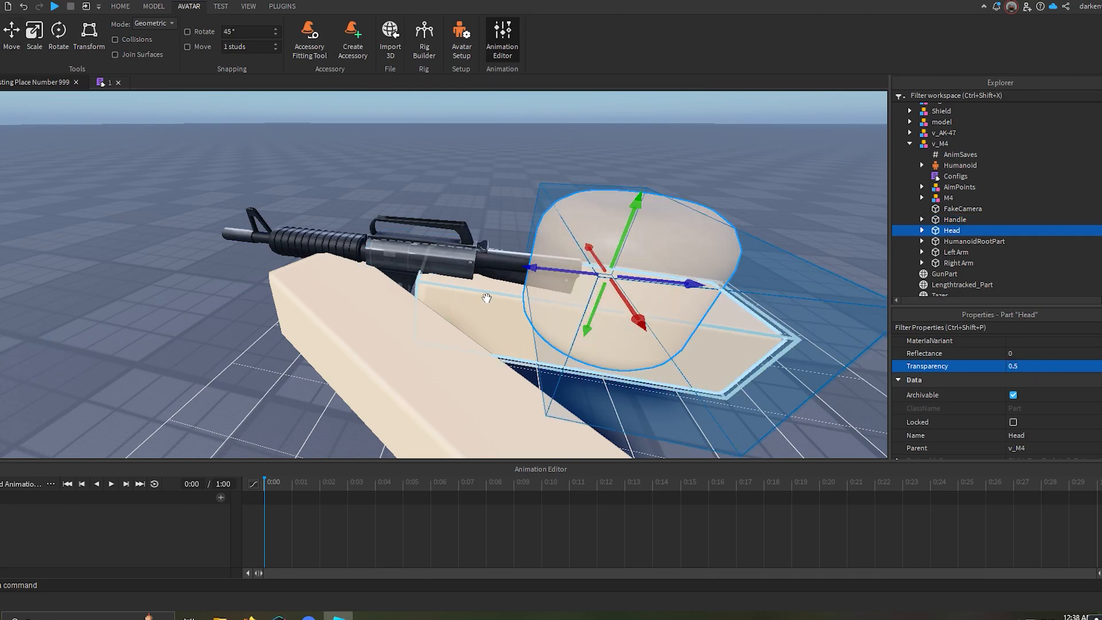
Rotate both viewmodel arms together at frame 0:00 so the rifle's barrel tilts downward and to the side.
scroll(492, 308, "down", 5)
right_click_drag(713, 250, 714, 251)
left_click(597, 345)
left_click(478, 403, "shift")
key("r")
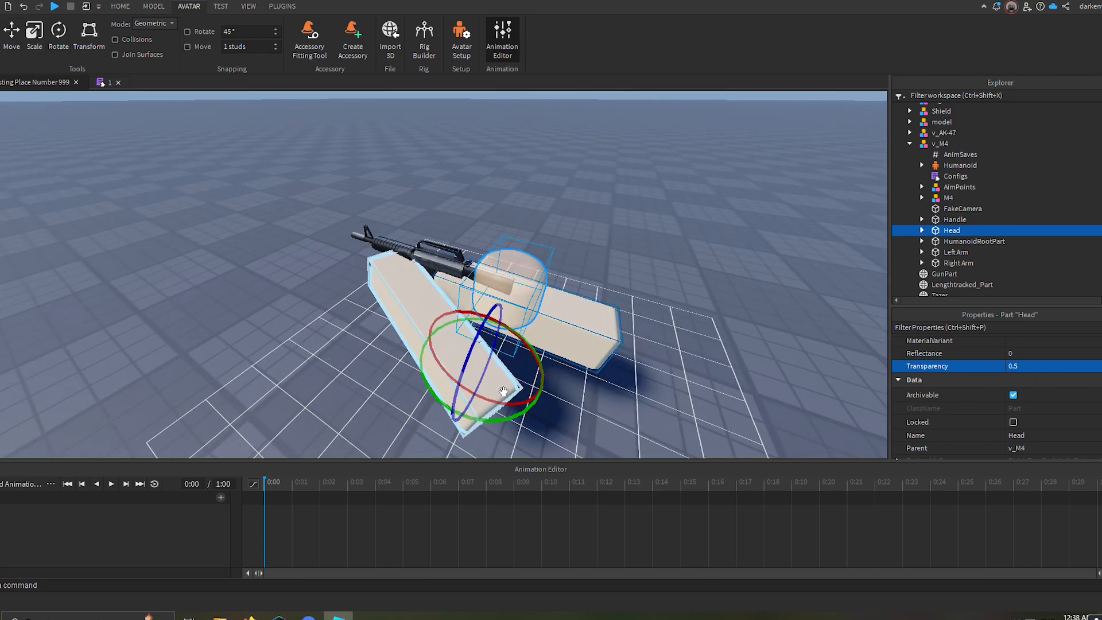
left_click_drag(510, 419, 546, 382)
right_click_drag(546, 381, 546, 381)
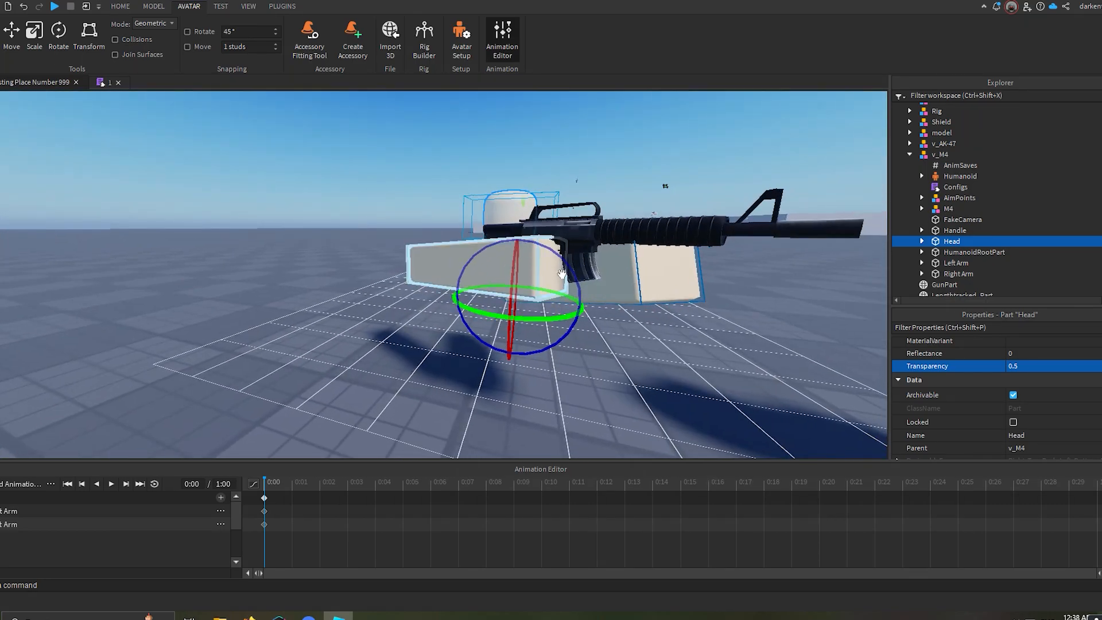
left_click_drag(570, 266, 529, 290)
key("r")
right_click_drag(524, 280, 521, 279)
left_click_drag(565, 300, 524, 291)
right_click_drag(524, 291, 521, 287)
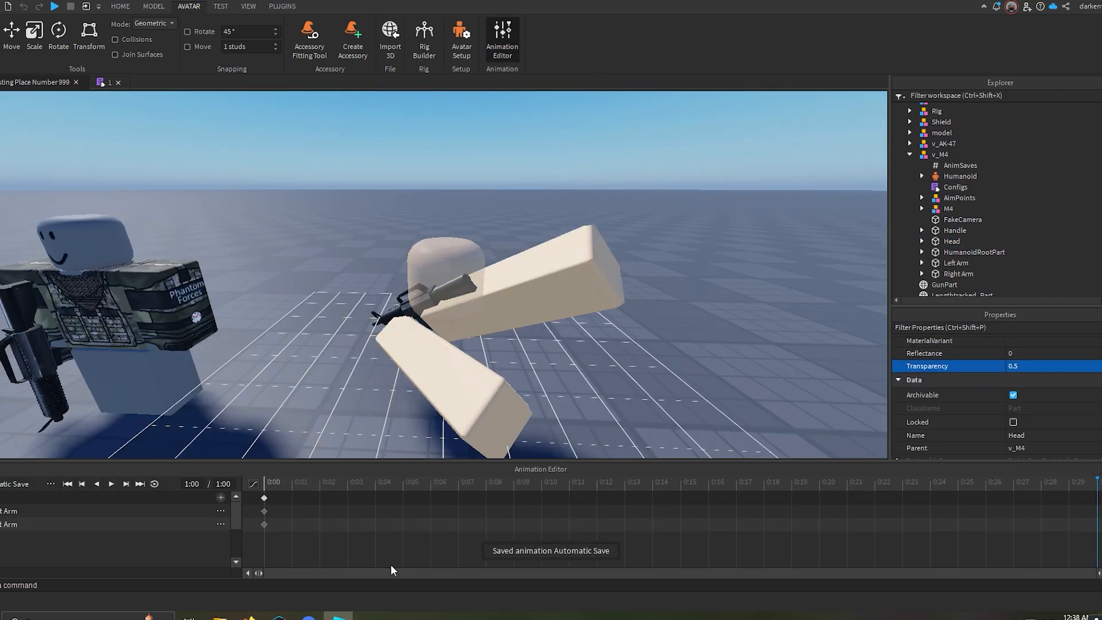
Add keyframes for both arms at 1:00, reset them to the default pose, and play the animation.
left_click_drag(334, 549, 268, 490)
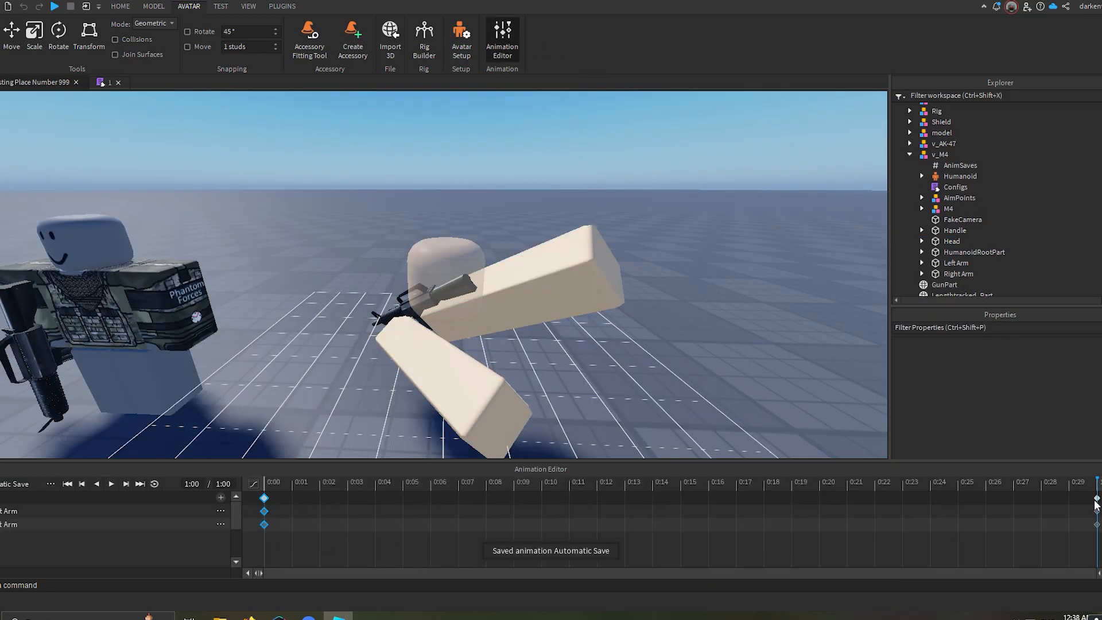
right_click(1034, 531)
left_click(1043, 456)
right_click_drag(535, 297, 534, 294)
key("space")
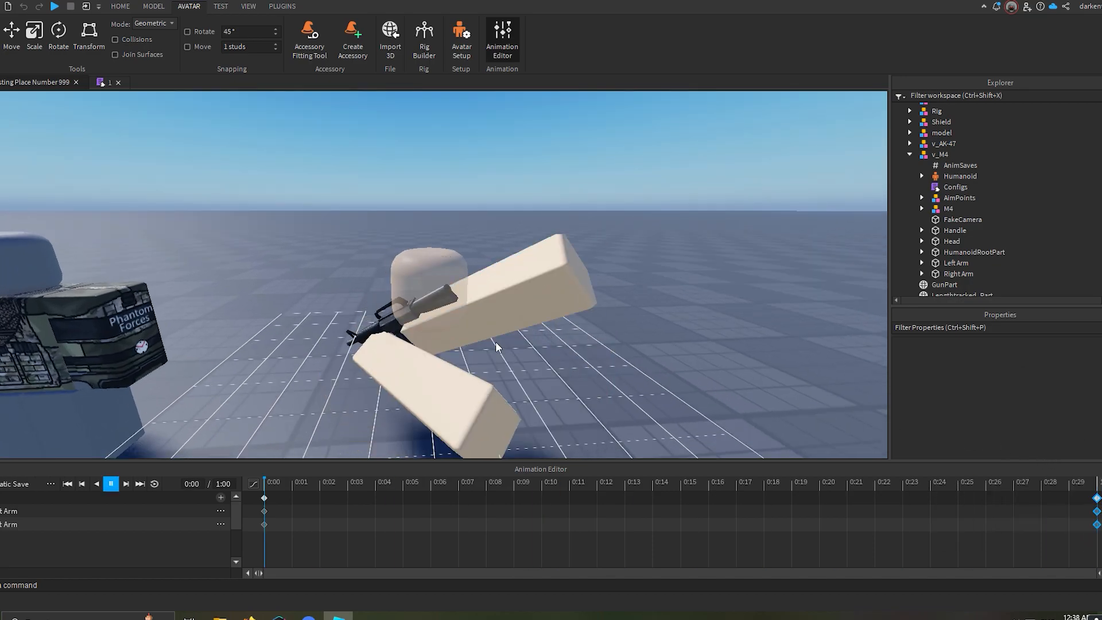
scroll(514, 365, "up", 1)
Move the ending arm keyframes to 0:13 and preview the shortened animation.
left_click(1096, 499)
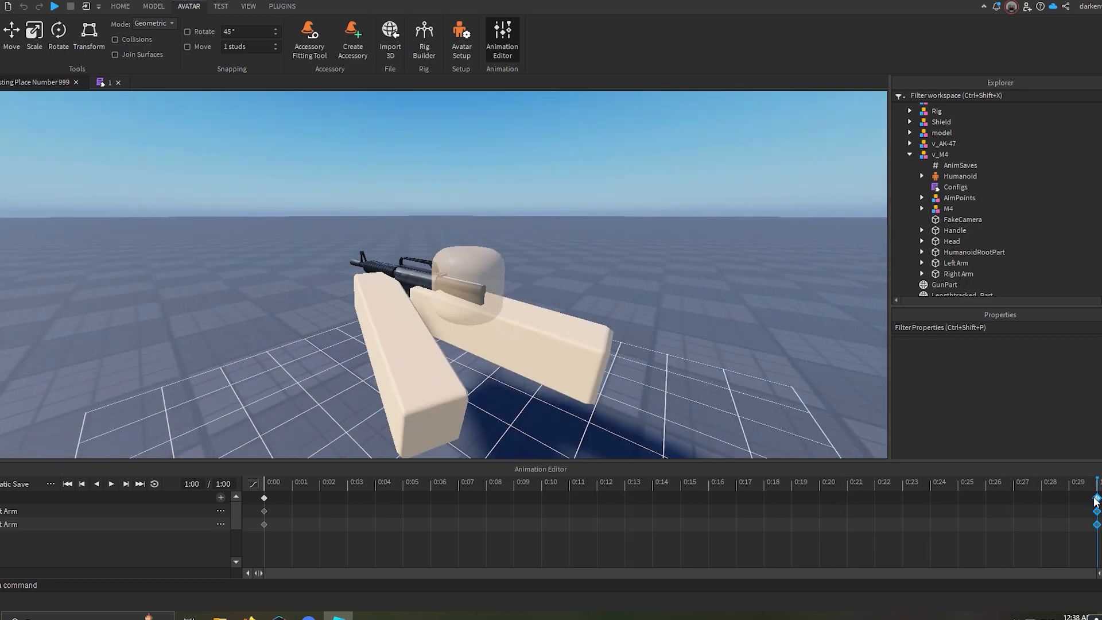
left_click_drag(753, 514, 631, 499)
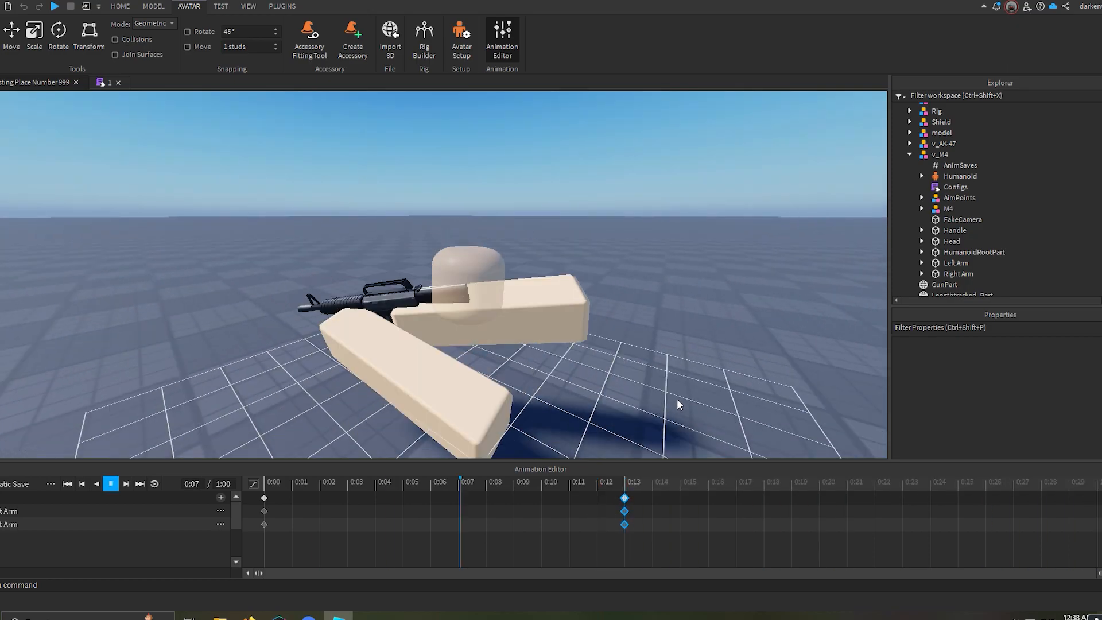
right_click_drag(678, 394, 678, 394)
key("w")
key("s")
key("space")
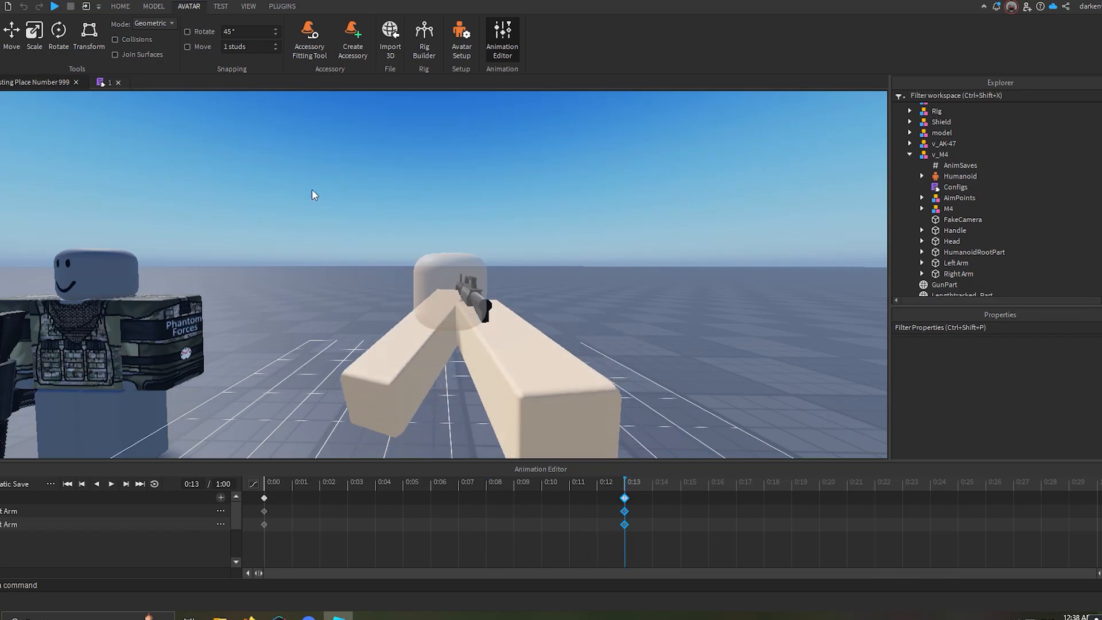
Set the animation's priority to Action4 and publish it to Roblox with the title "vm m4 equip".
left_click(51, 485)
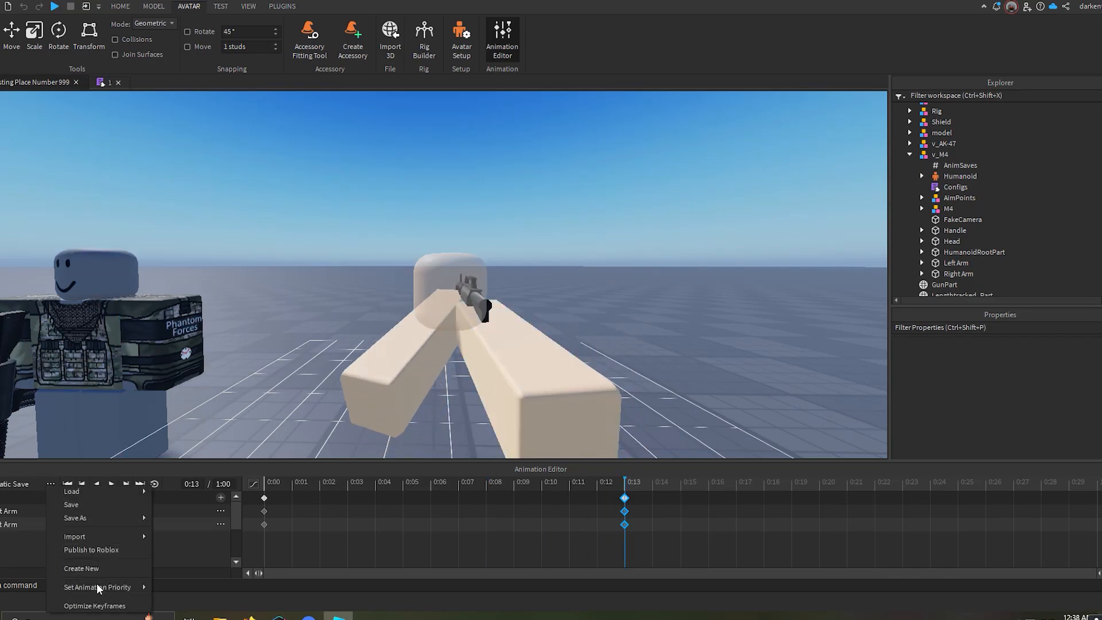
left_click(186, 604)
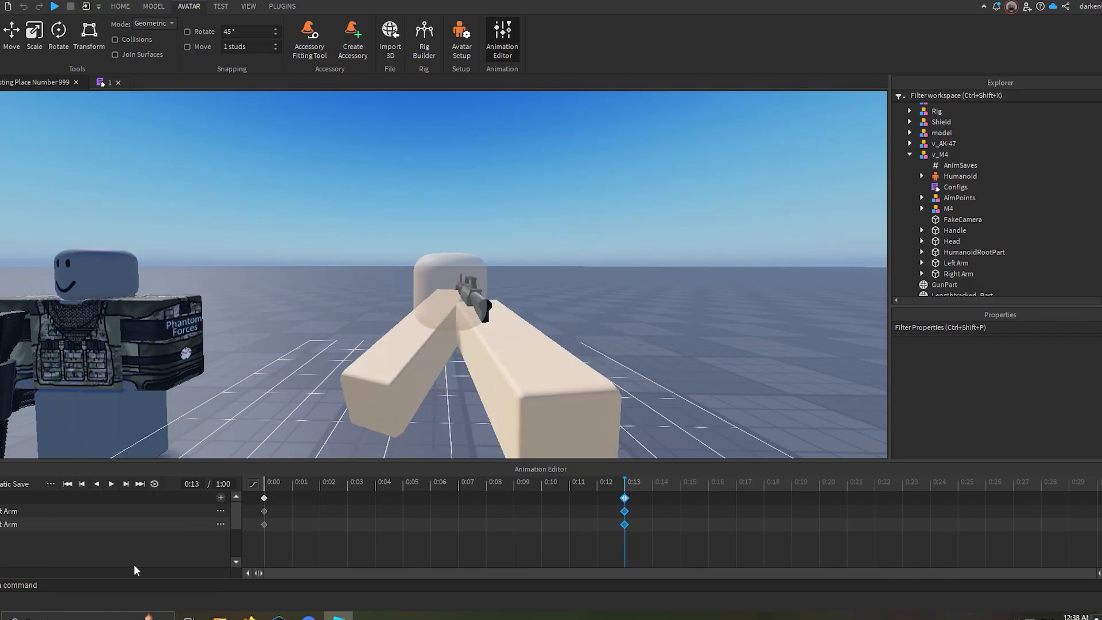
left_click(50, 485)
left_click(74, 520)
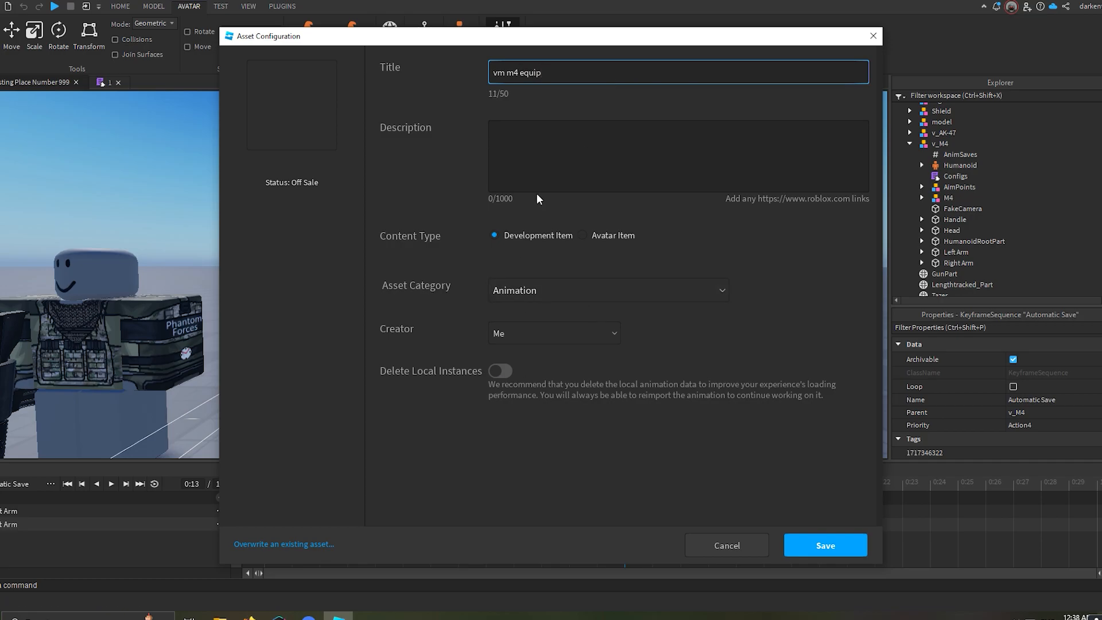
left_click(821, 553)
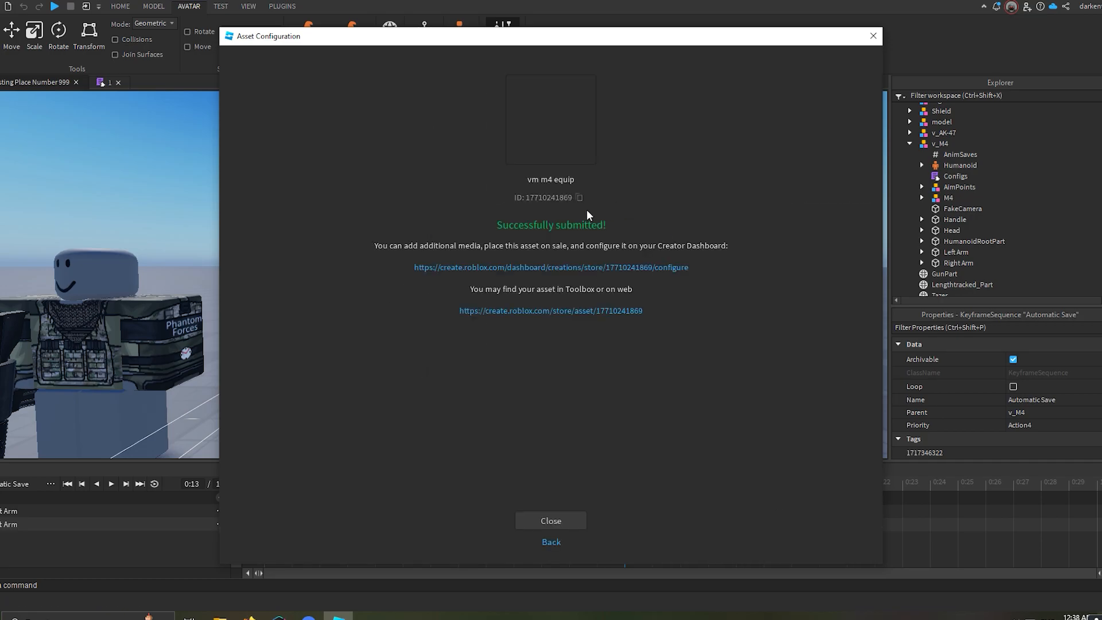
left_click(580, 197)
left_click(550, 520)
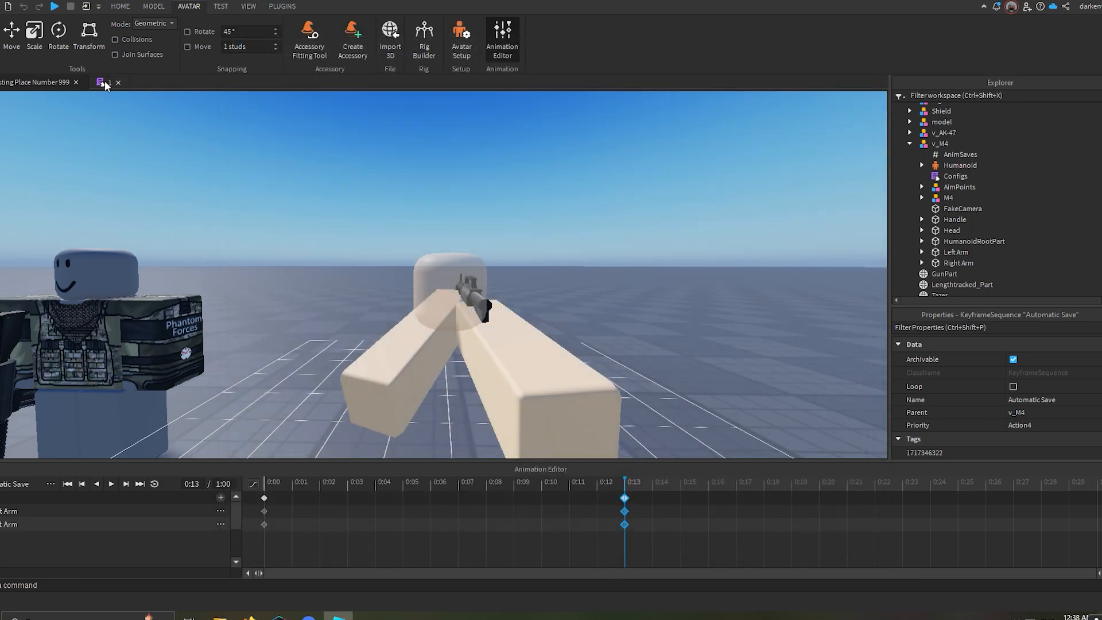
left_click(107, 82)
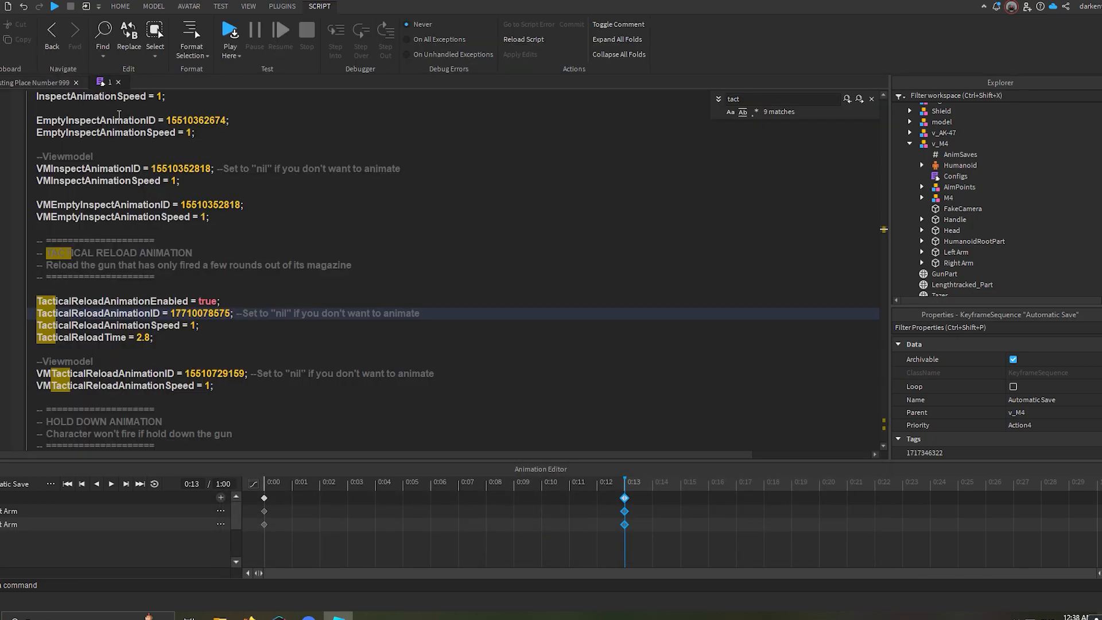
scroll(269, 271, "down", 9)
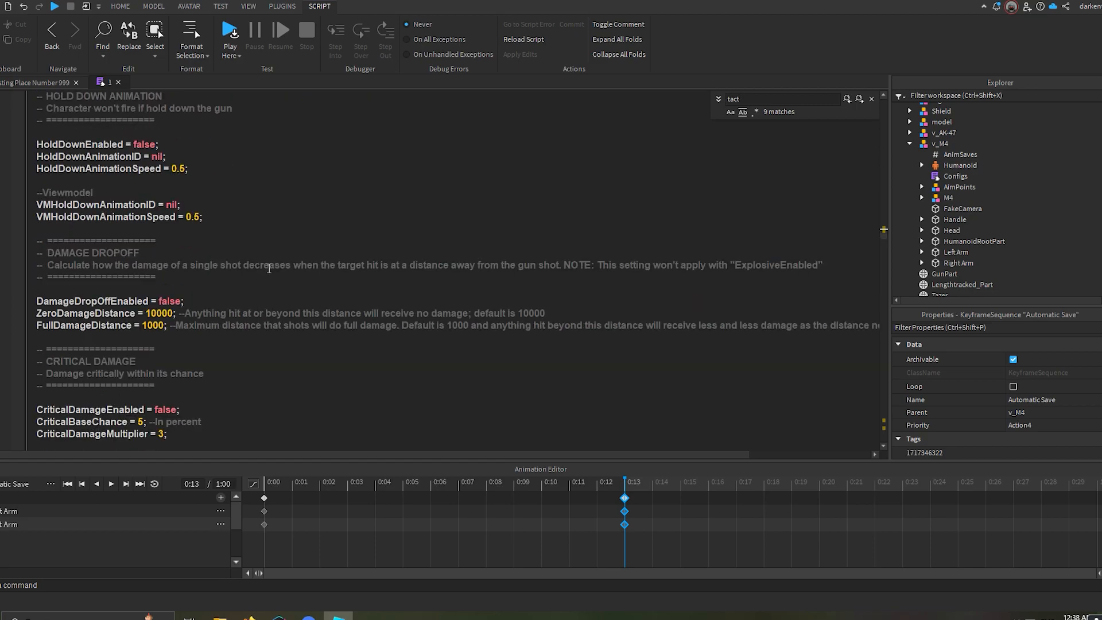
type("vm")
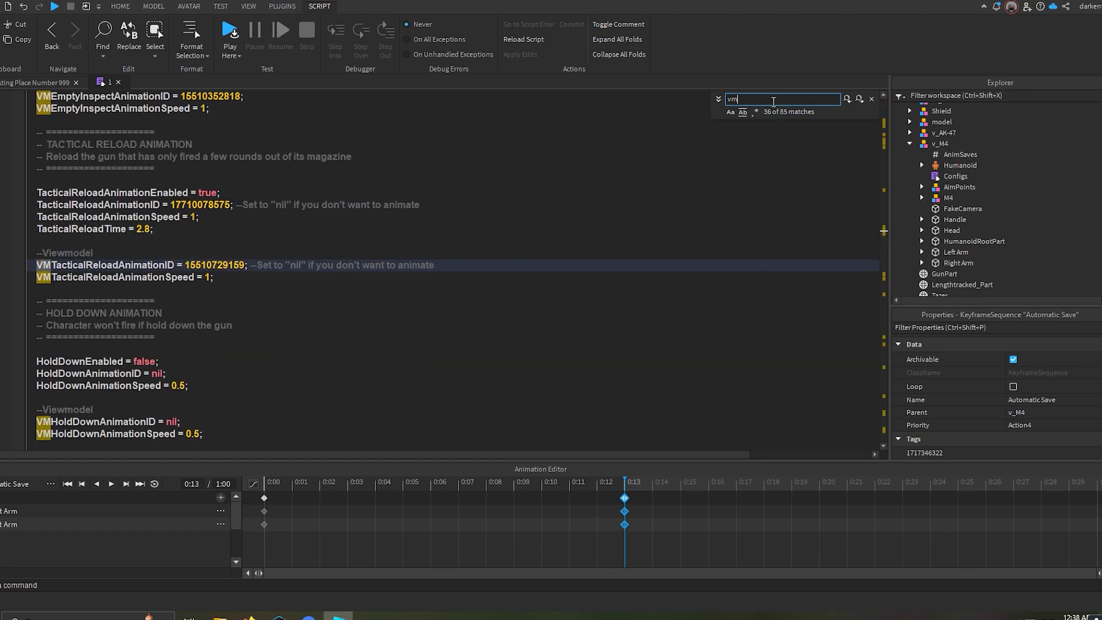
type("eq")
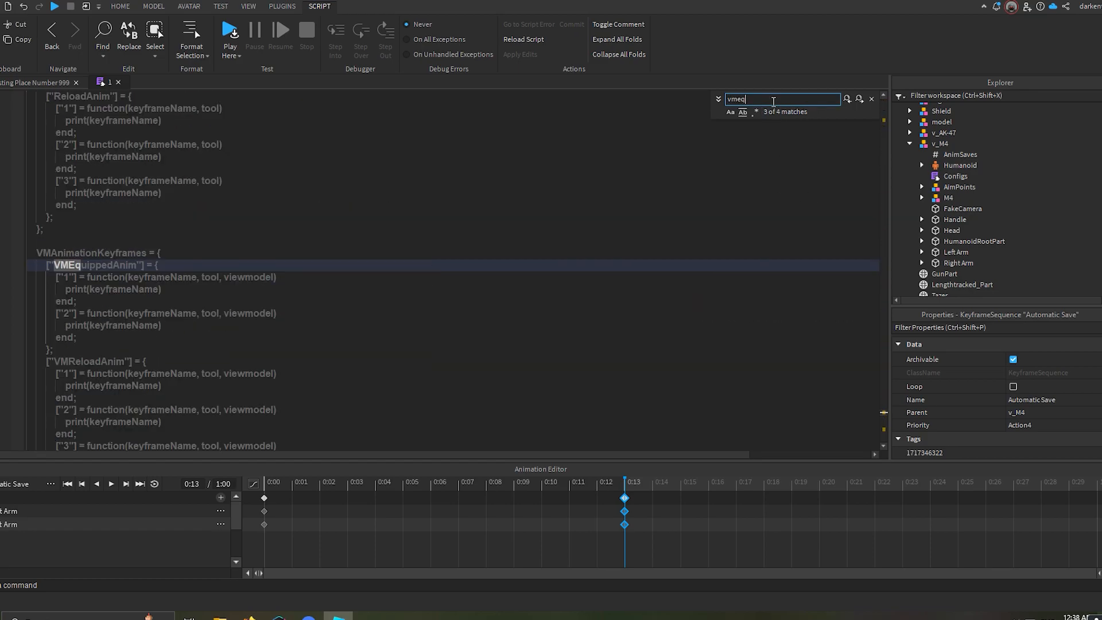
left_click(885, 121)
double_click(198, 236)
key("ctrl+v")
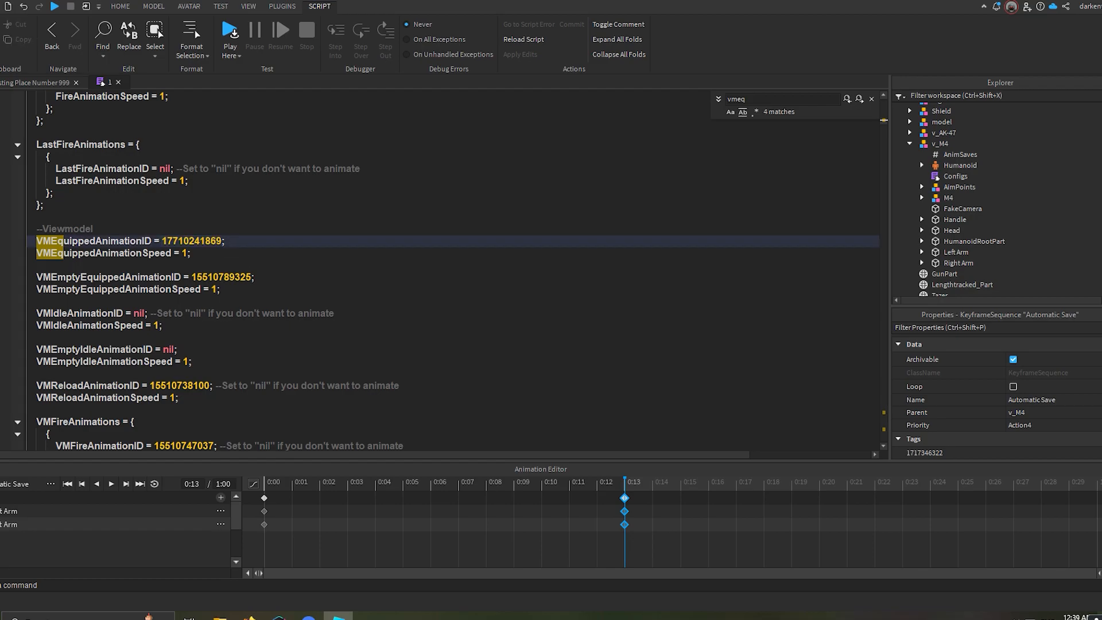
Return to the place, start a playtest, and equip and put away the M4 in third person.
left_click(36, 82)
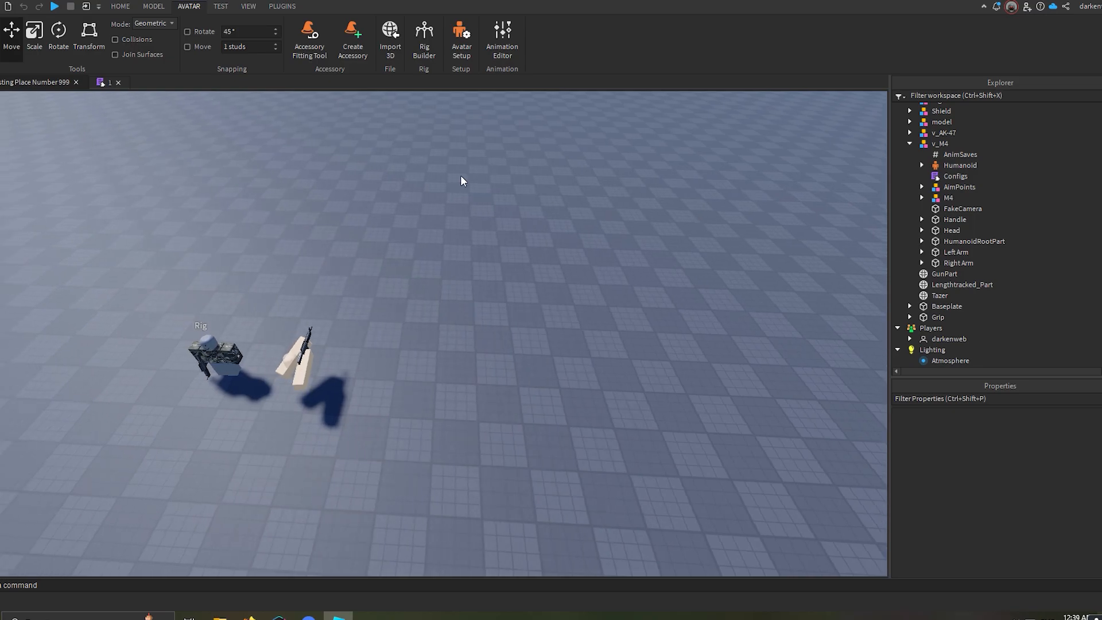
right_click_drag(461, 177, 436, 178)
left_click(120, 7)
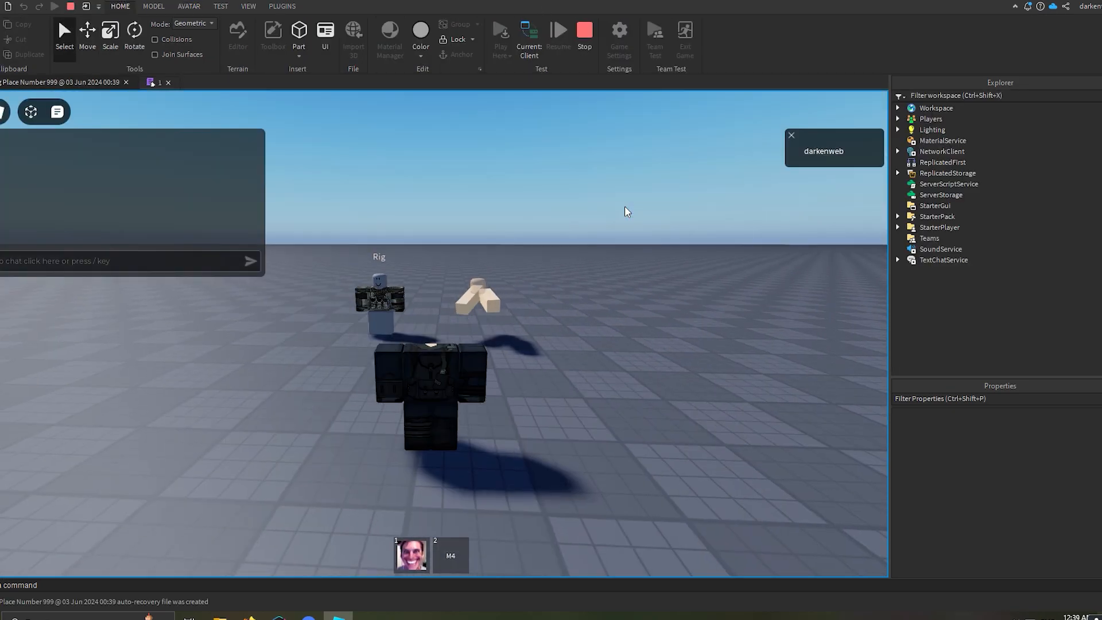
right_click_drag(462, 177, 483, 266)
key("2")
key("2")
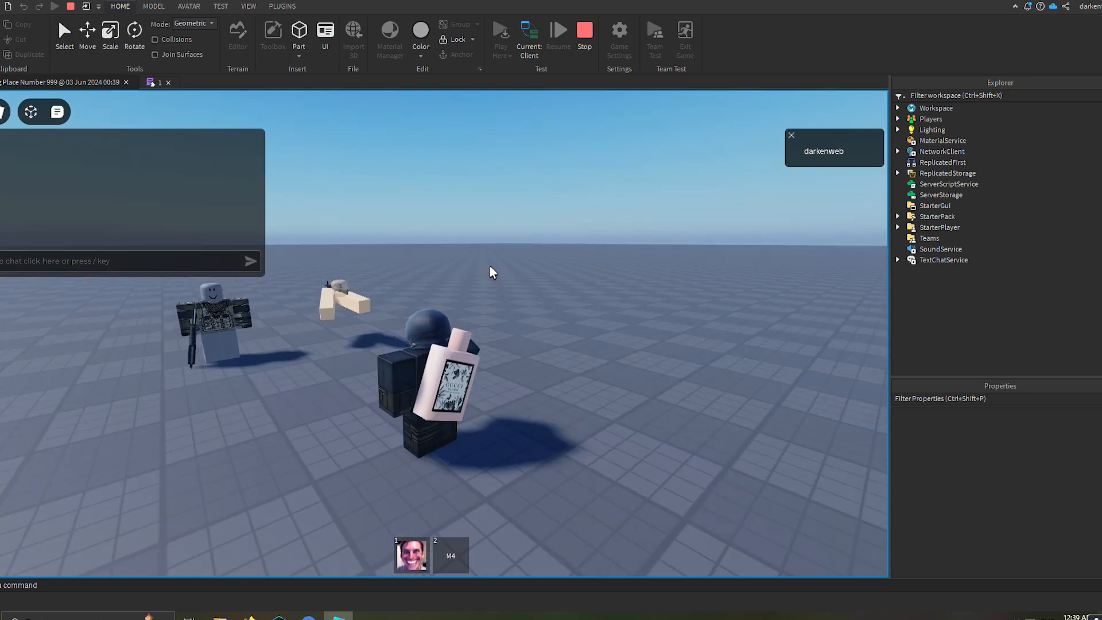
Enter first person and equip the M4 repeatedly to check the new viewmodel equip animation.
key("w")
scroll(494, 272, "up", 3)
scroll(497, 273, "up", 3)
key("2")
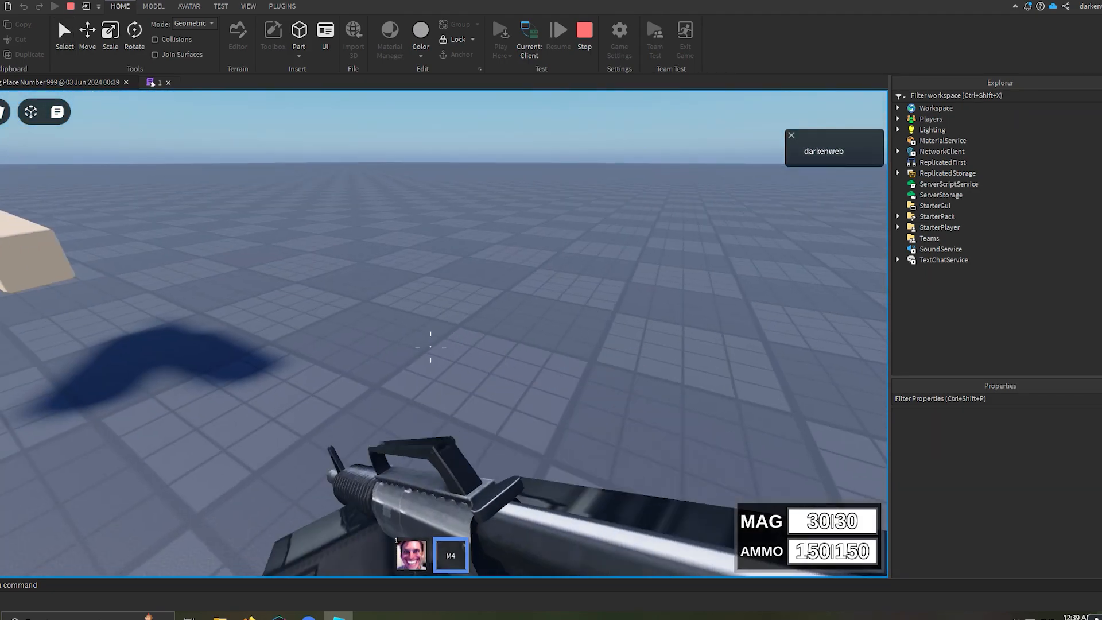
key("2")
key("2")
key("2")
key("2")
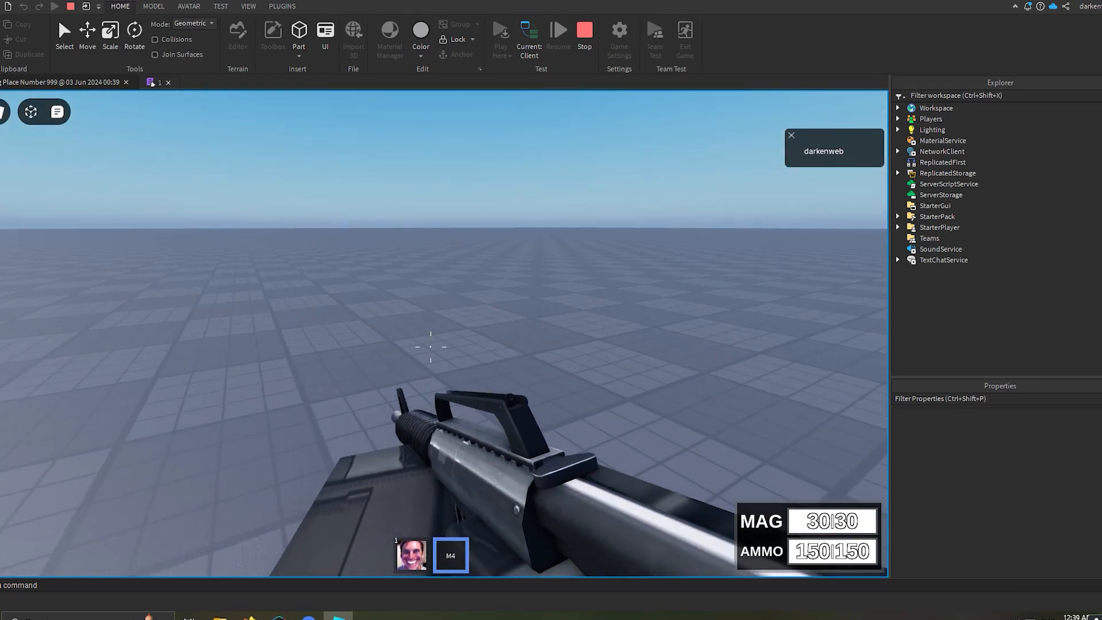
Fire, aim and reload the M4, checking its animations in both first and third person.
left_click(431, 347)
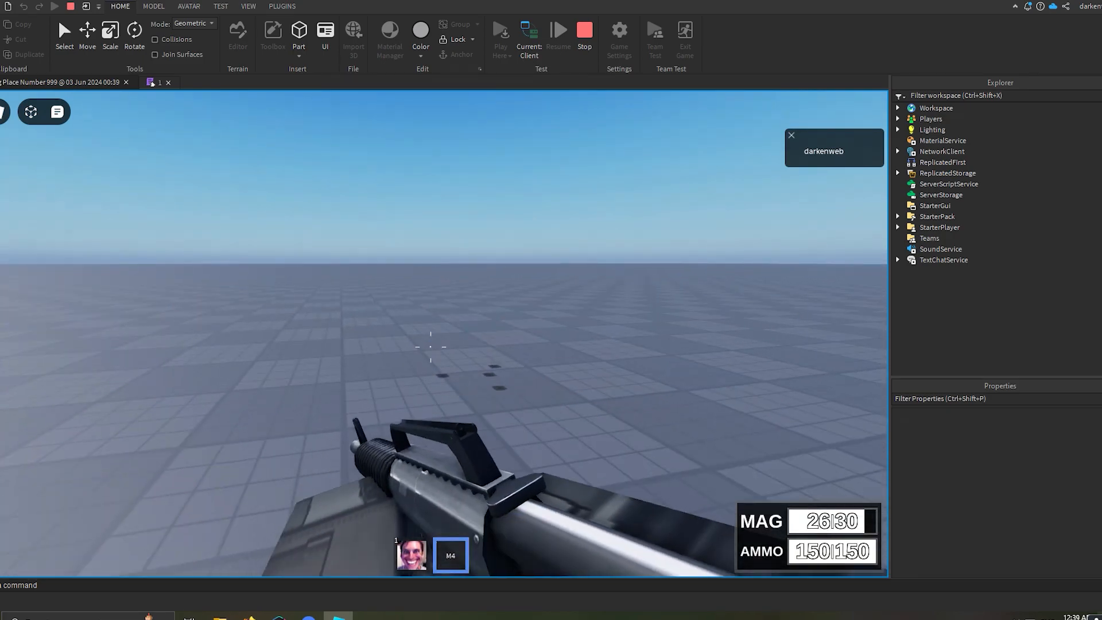
left_click(431, 347)
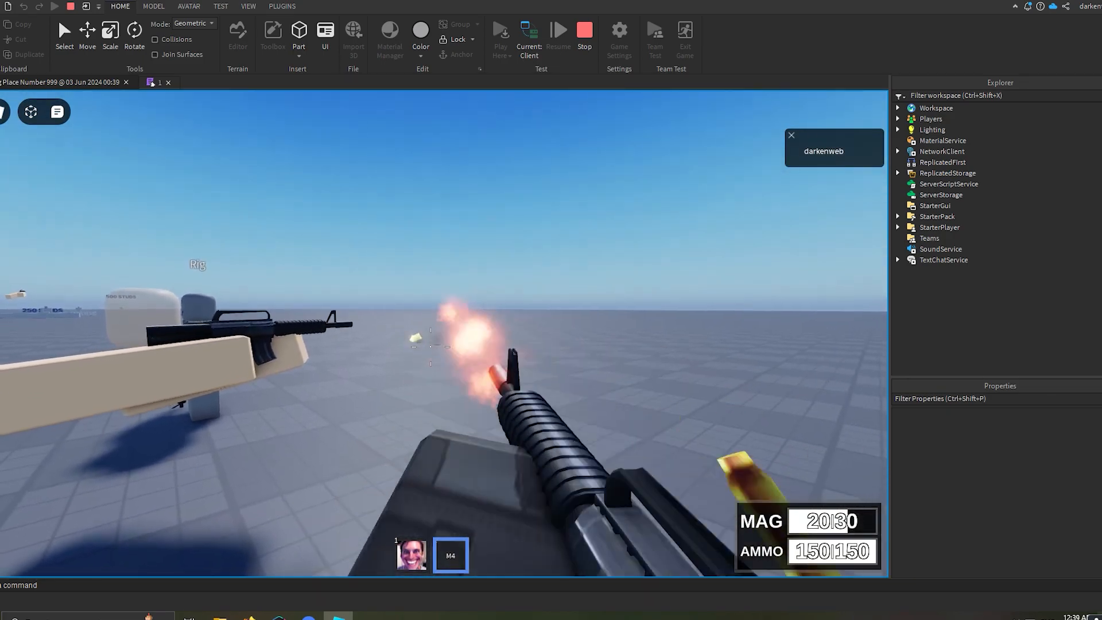
key("r")
scroll(430, 347, "down", 3)
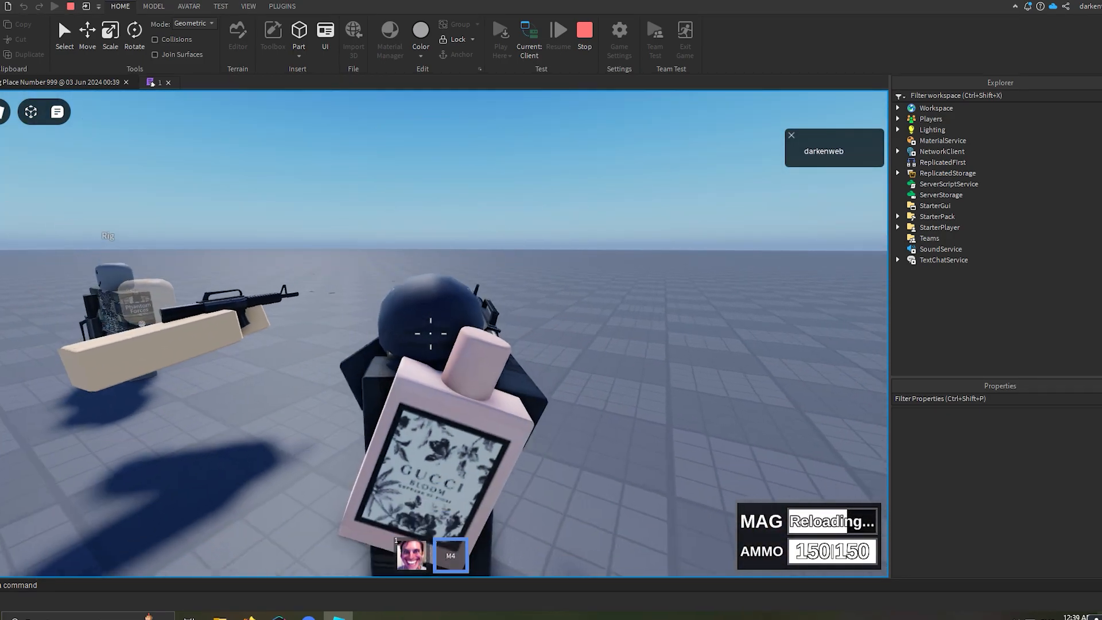
scroll(431, 347, "up", 3)
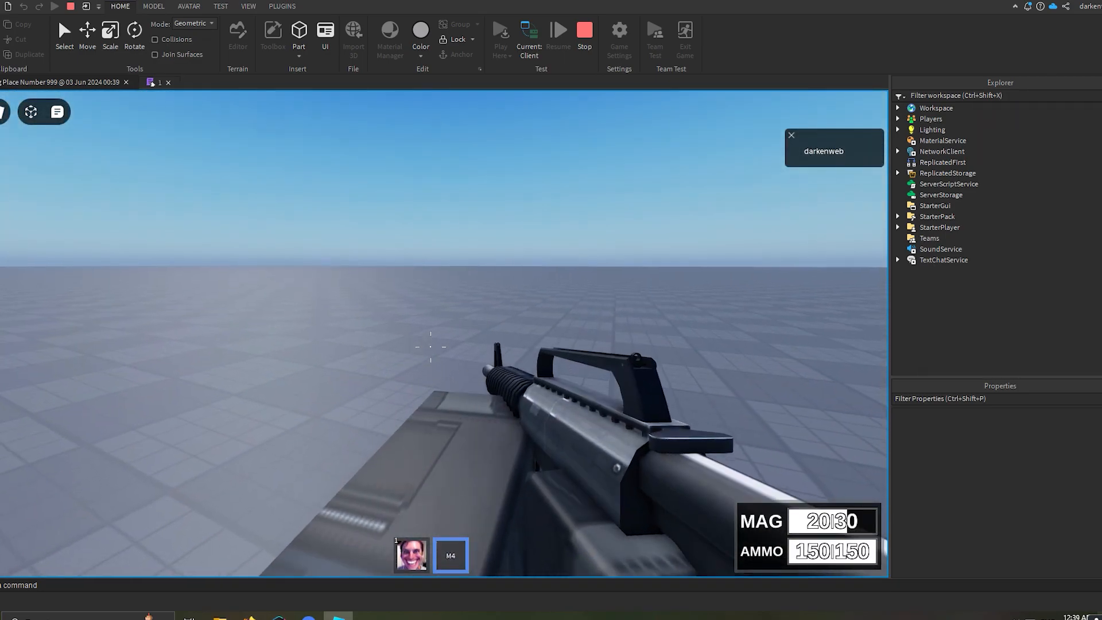
right_click(431, 346)
right_click(431, 346)
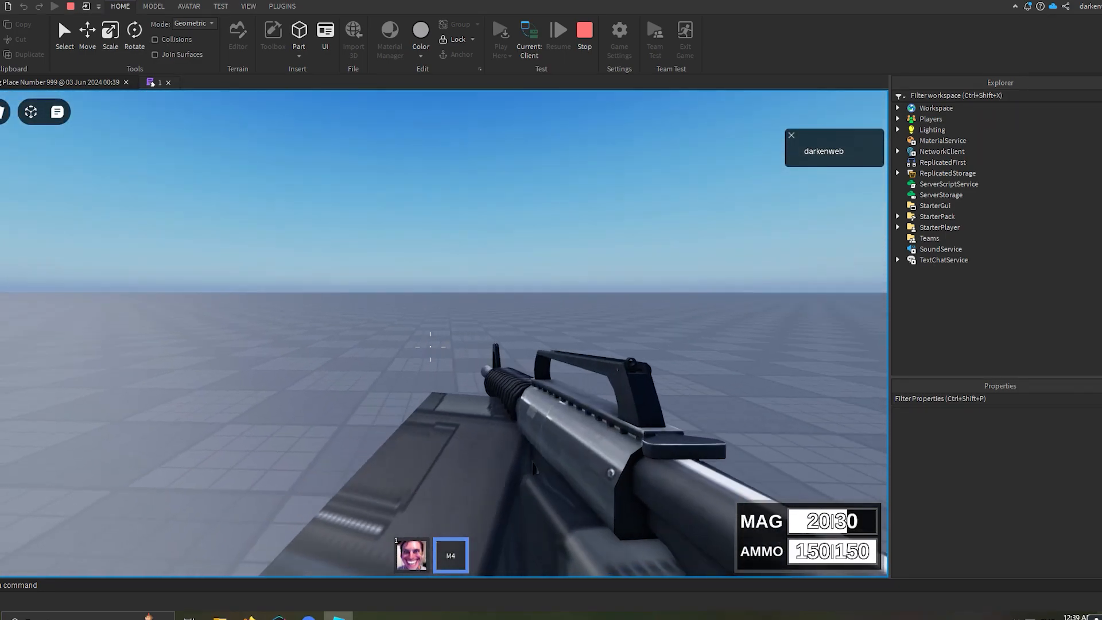
key("r")
scroll(430, 347, "down", 5)
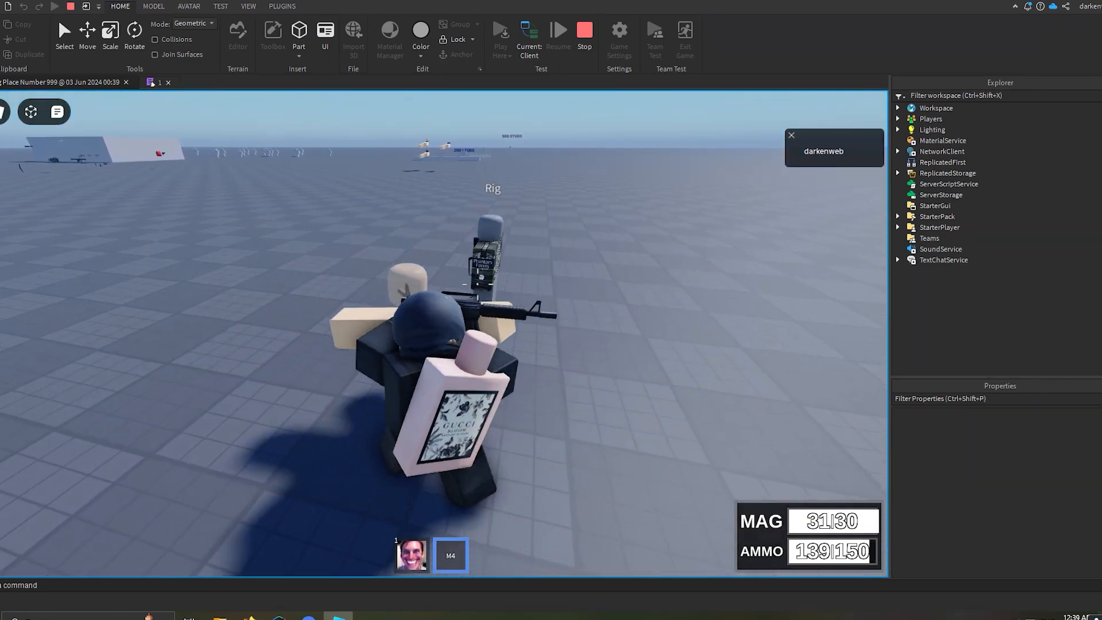
Walk around beside the rig with the M4, put it away and end the playtest.
key("d")
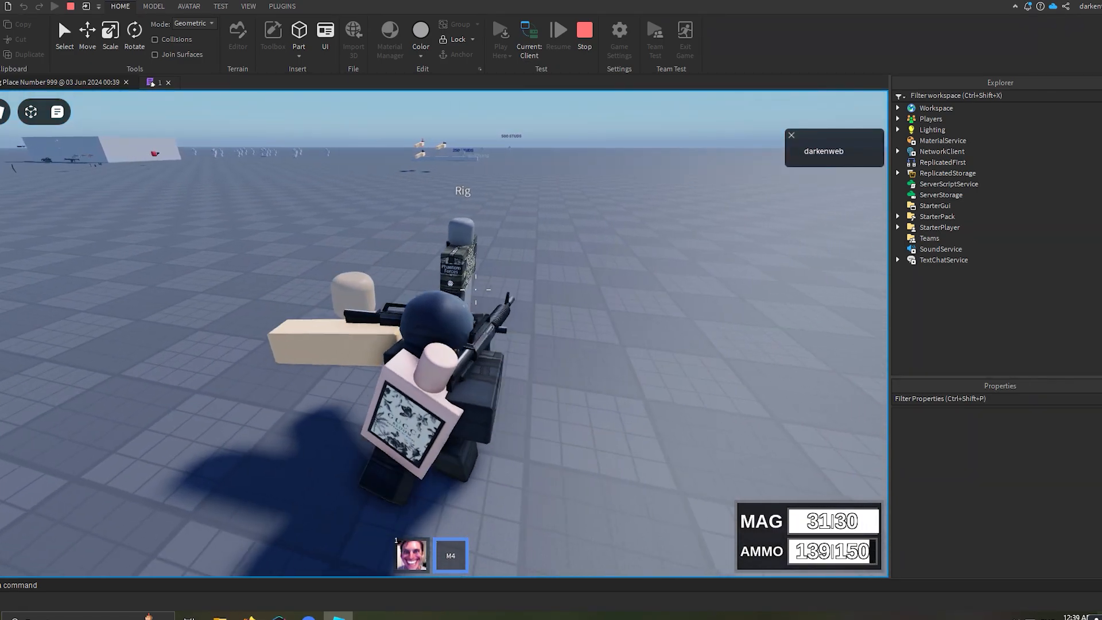
key("a")
key("2")
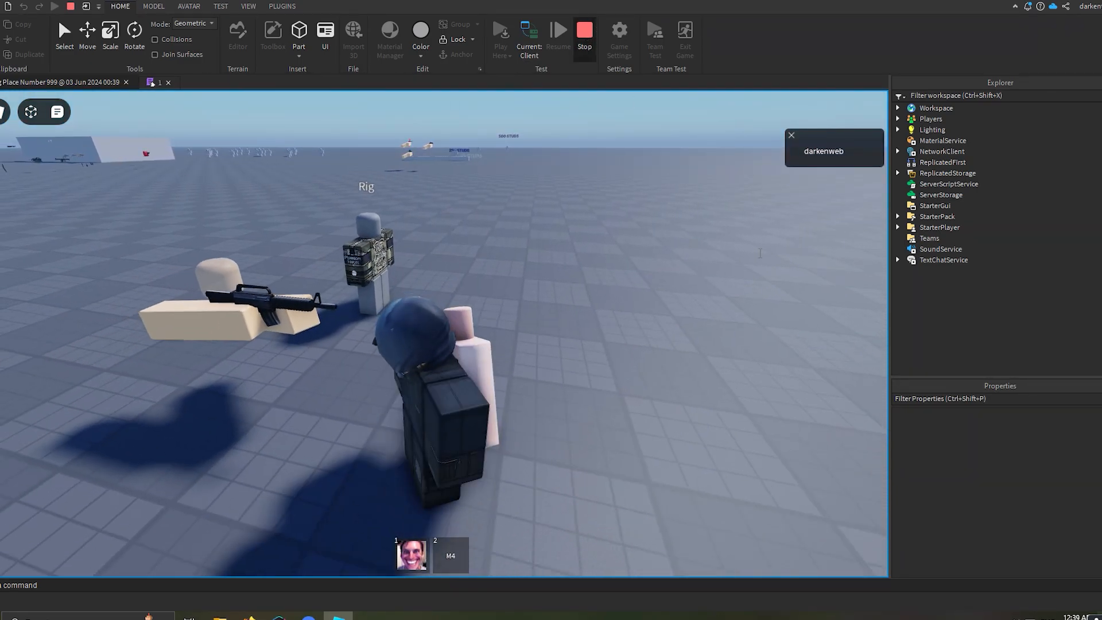
scroll(571, 351, "up", 3)
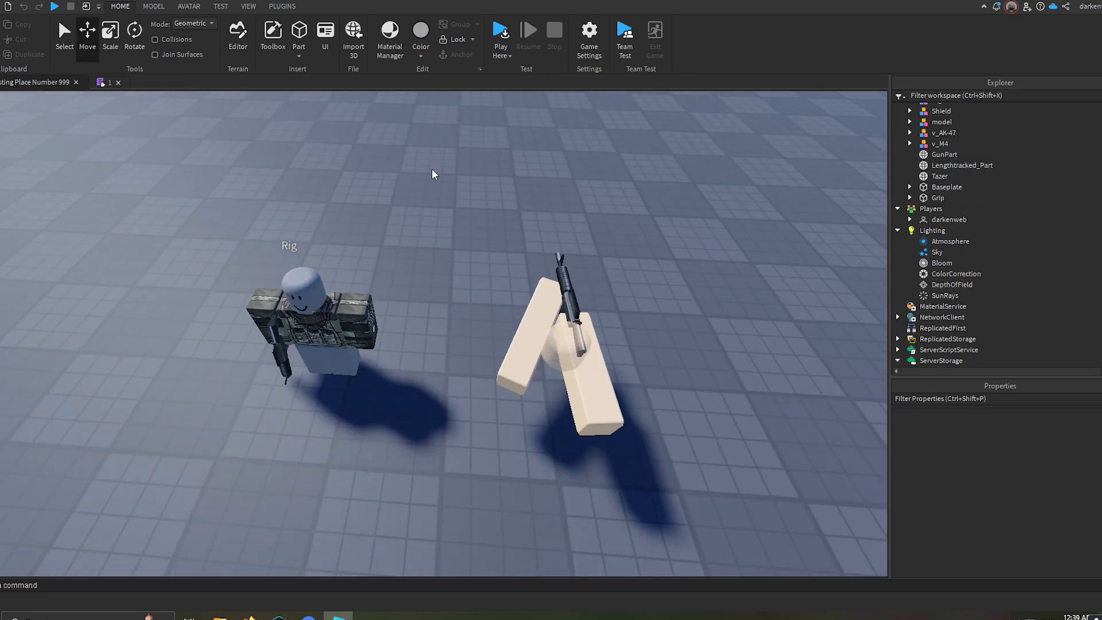
Search the Toolbox models for "viewmodels".
left_click(153, 5)
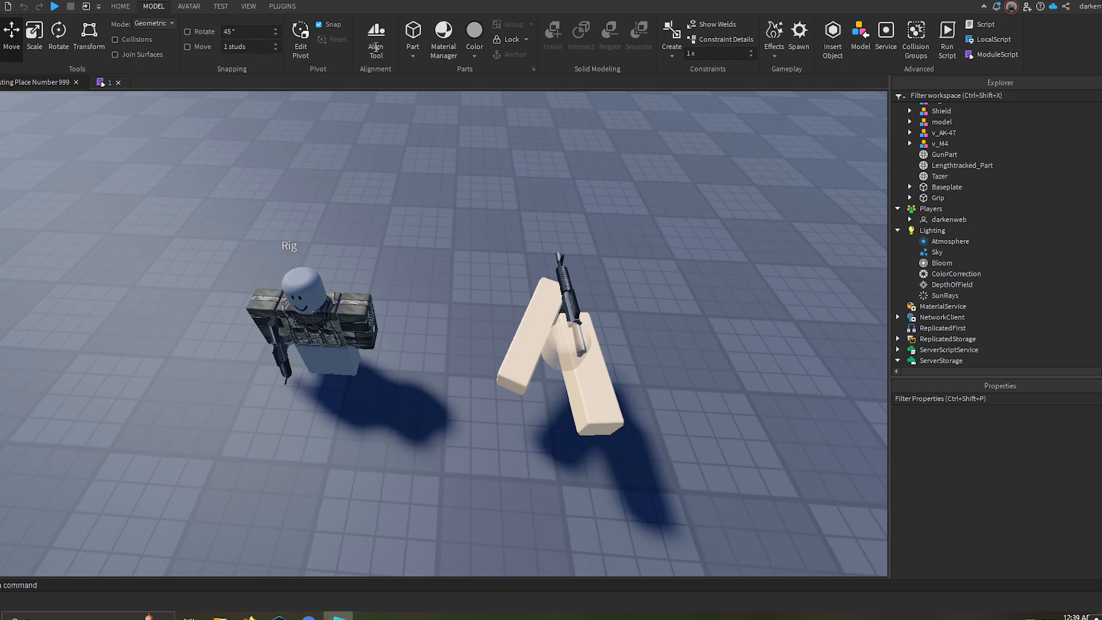
left_click(121, 7)
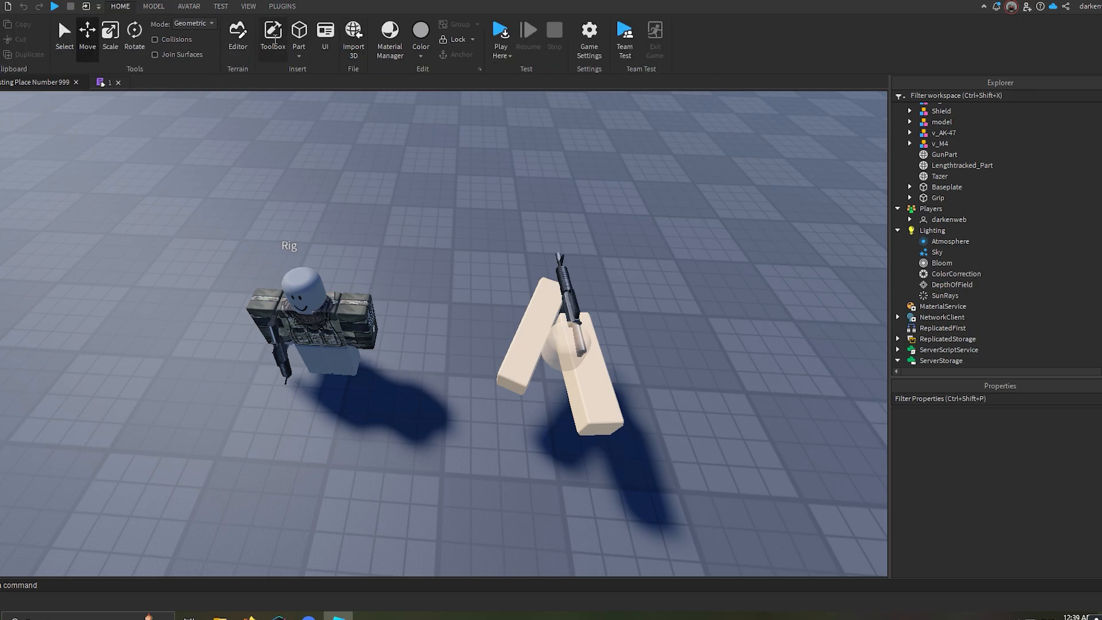
left_click(272, 36)
left_click(100, 123)
type("viewmodels")
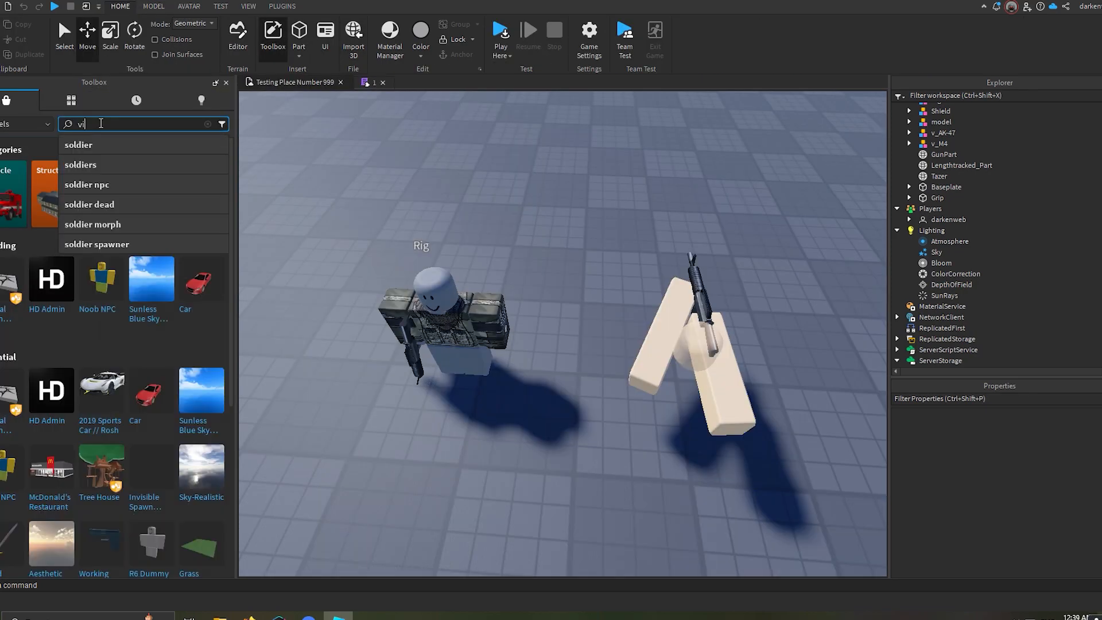
key("Return")
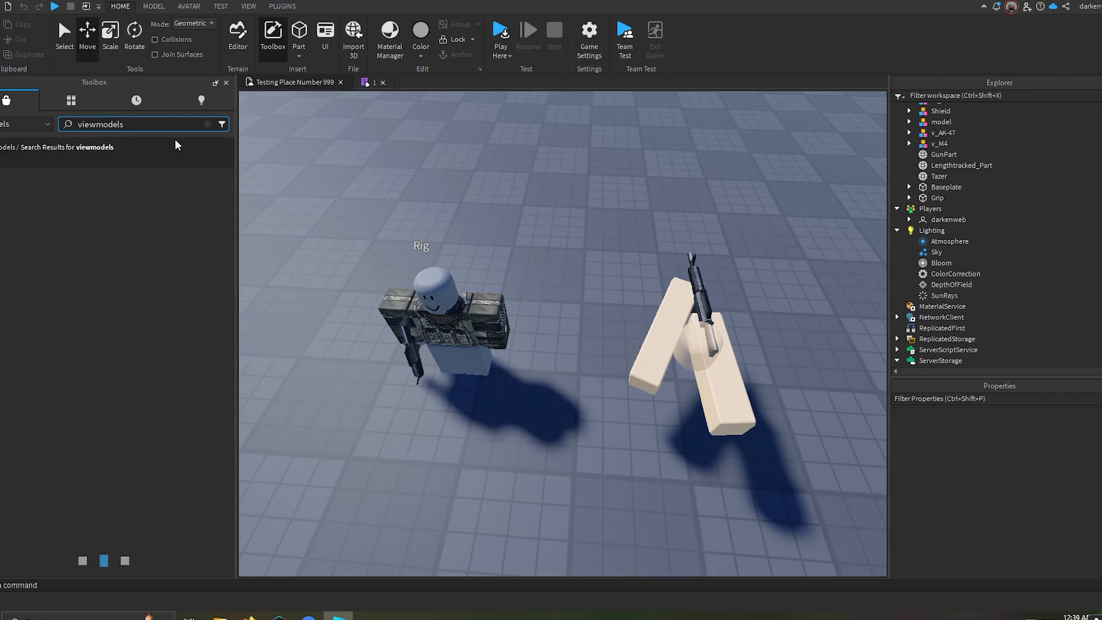
scroll(389, 197, "up", 5)
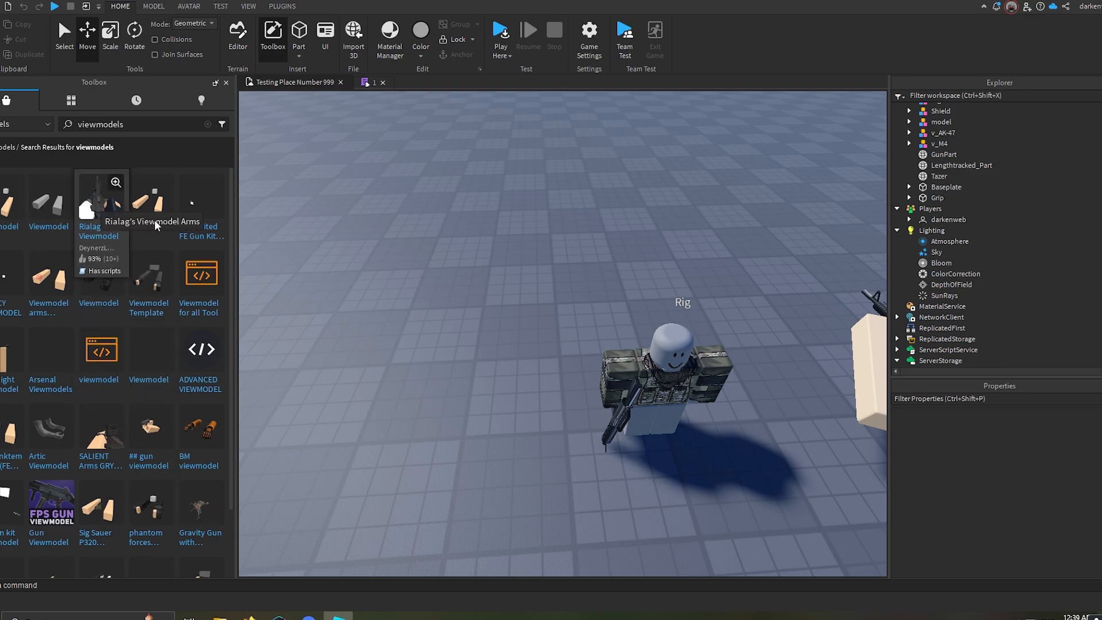
Insert Rialag's Viewmodel Arms with its script and move the set away from the rig.
left_click(103, 221)
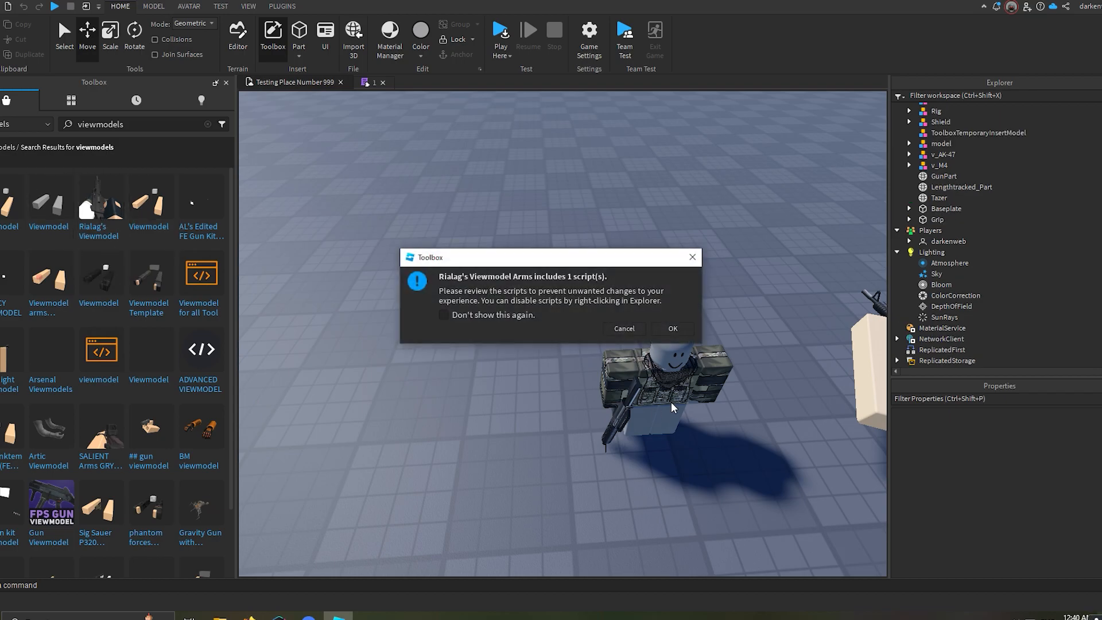
left_click(666, 328)
right_click_drag(625, 295, 651, 354)
key("a")
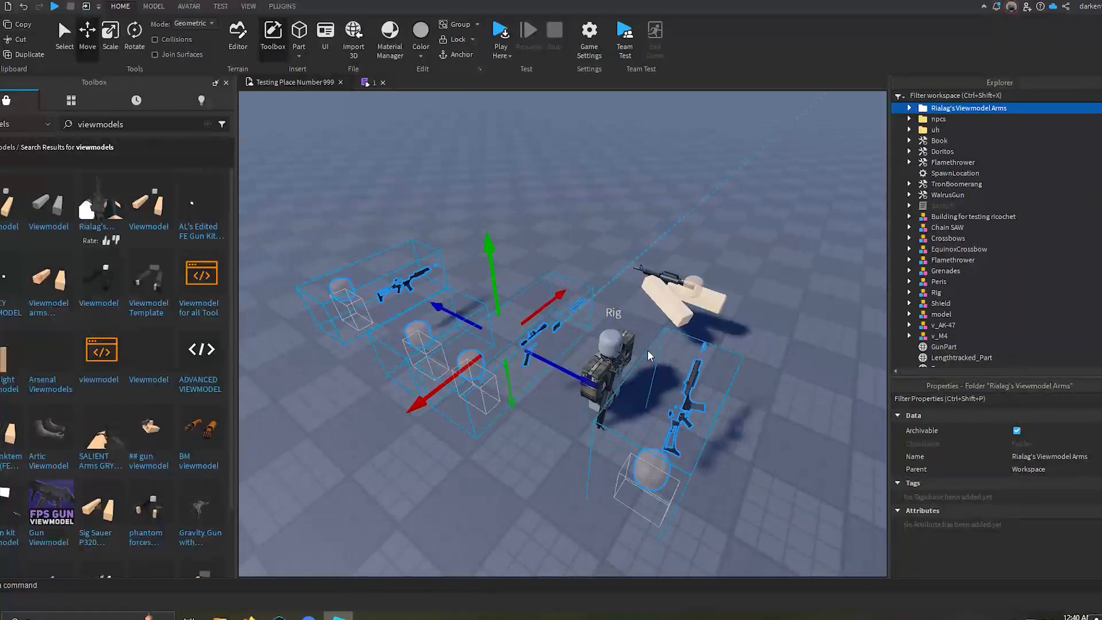
left_click_drag(586, 375, 434, 291)
left_click(550, 285)
Examine the v_M4 viewmodel up close and compare it with the inserted arms and rifles.
key("w")
right_click_drag(550, 285, 572, 337)
key("d")
key("w")
key("a")
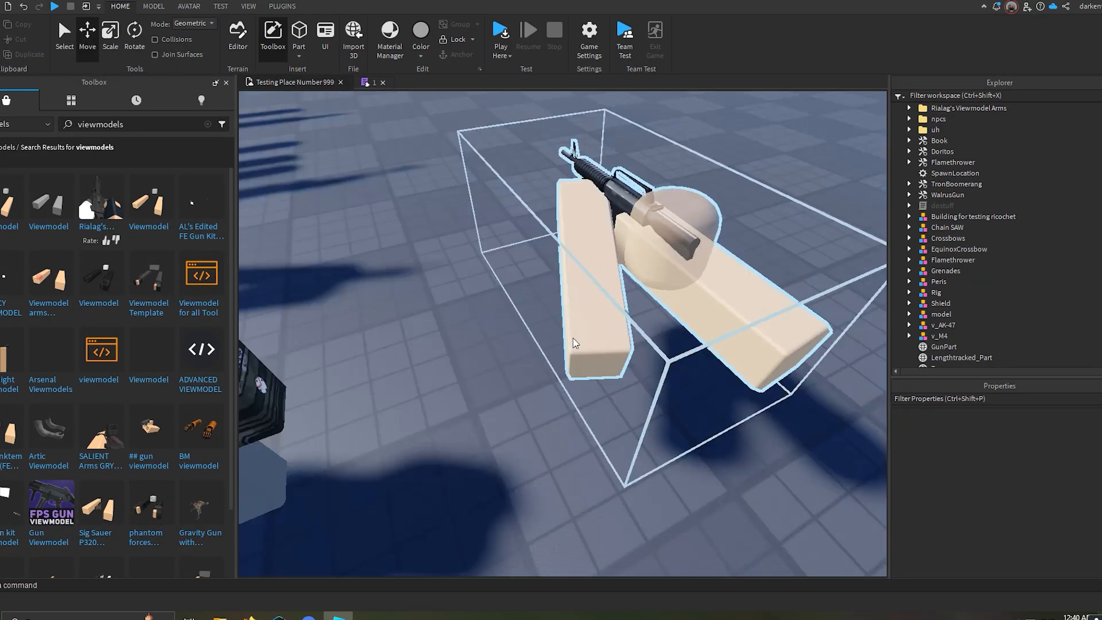
key("s")
right_click_drag(576, 431, 576, 430)
key("w")
key("w")
key("s")
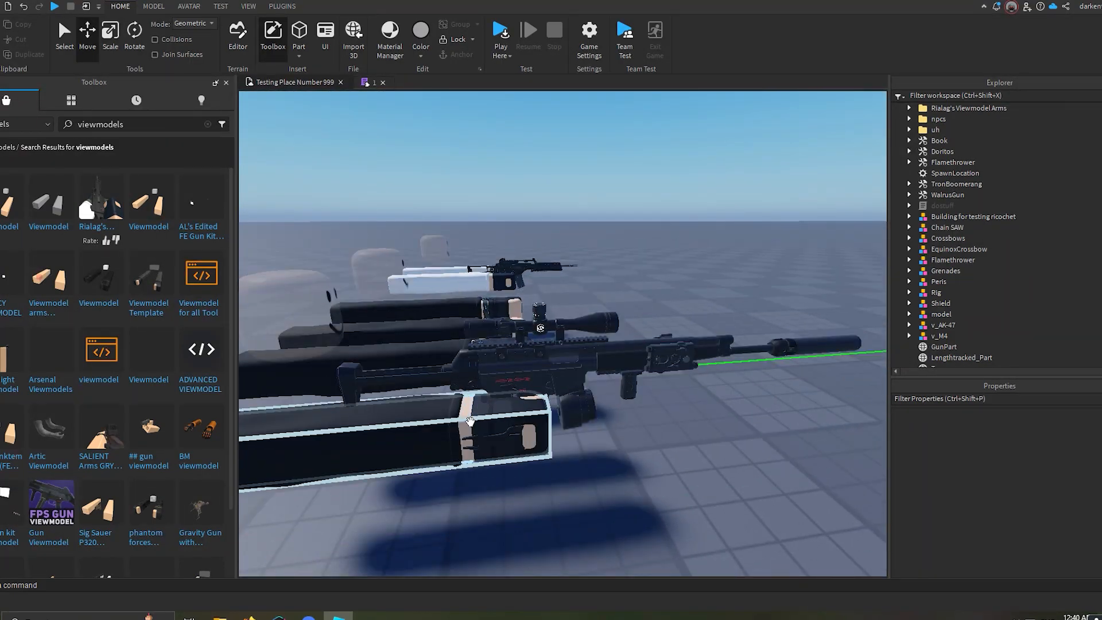
Inspect the right arm of Viewmodel Arms (HK33) and each mesh part in its model.
left_click(468, 421)
scroll(964, 196, "down", 1)
left_click(957, 185)
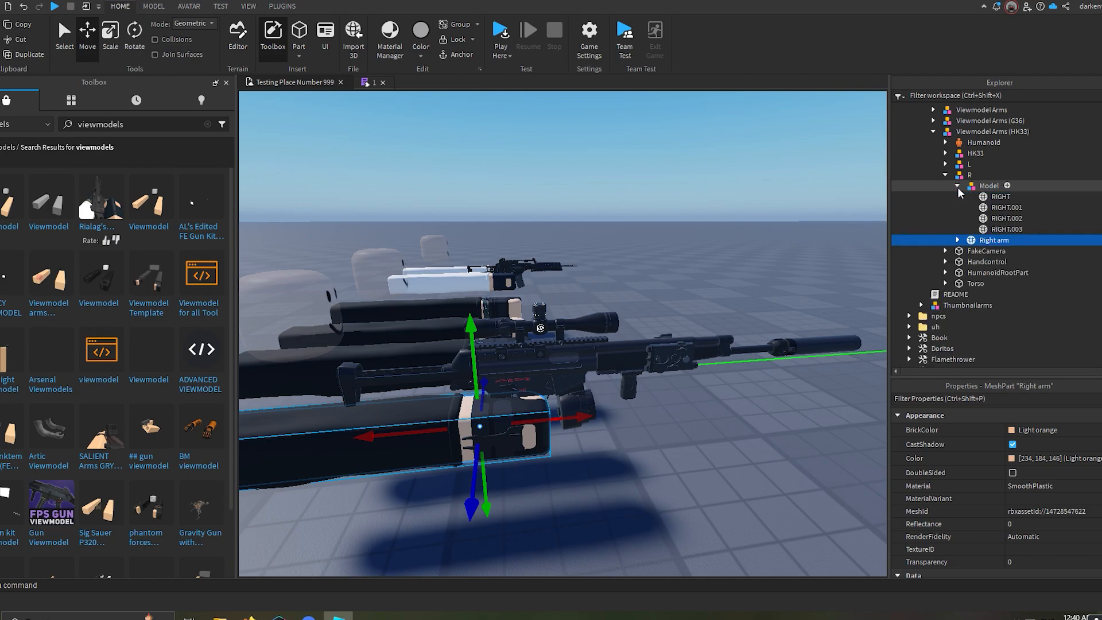
left_click(990, 197)
left_click(1000, 208)
left_click(1005, 219)
left_click(1003, 229)
Inspect the left arm group and the HK33 rifle's collapsible stock parts in the HK33 viewmodel.
left_click(946, 164)
left_click(945, 153)
left_click(957, 165)
left_click(1001, 186)
left_click(1005, 197)
left_click(1006, 207)
left_click(1007, 218)
left_click(1007, 218, "ctrl")
left_click(957, 164)
left_click(957, 164)
left_click(956, 134)
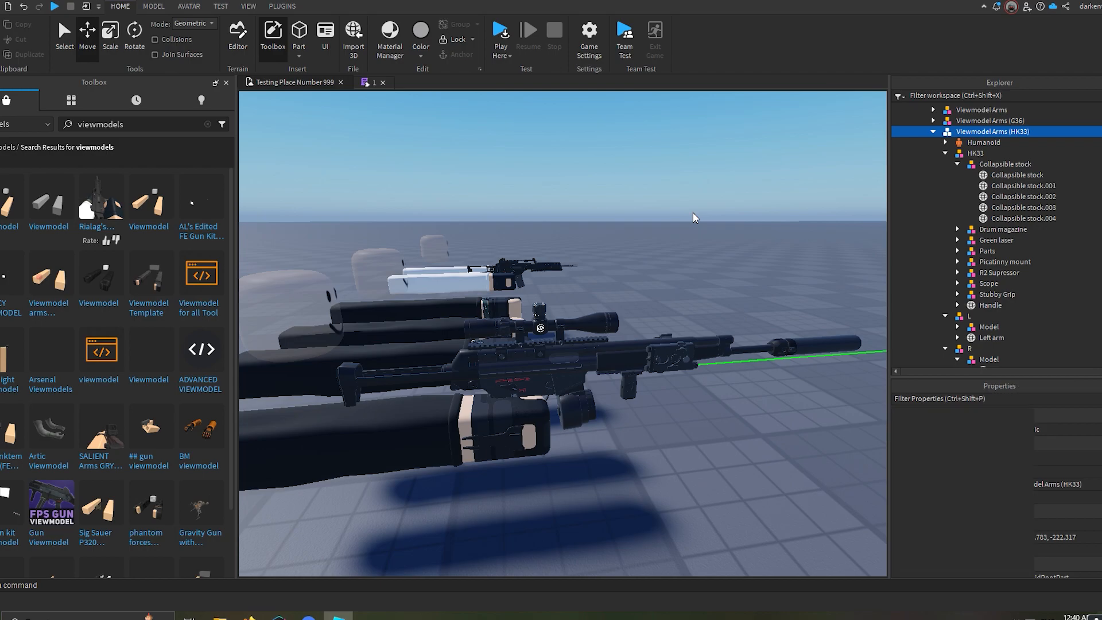
Delete the Rialag's Viewmodel Arms folder from the Workspace and browse more viewmodel results.
left_click(696, 216)
right_click_drag(697, 217, 625, 246)
scroll(624, 246, "down", 8)
scroll(36, 412, "down", 3)
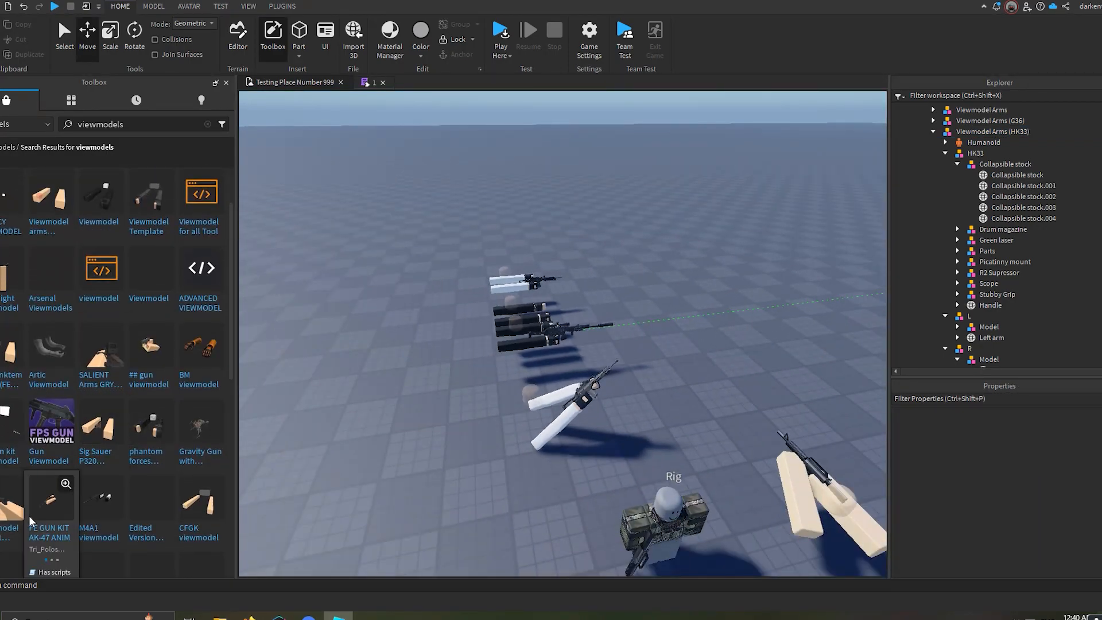
scroll(40, 514, "down", 3)
scroll(984, 184, "up", 3)
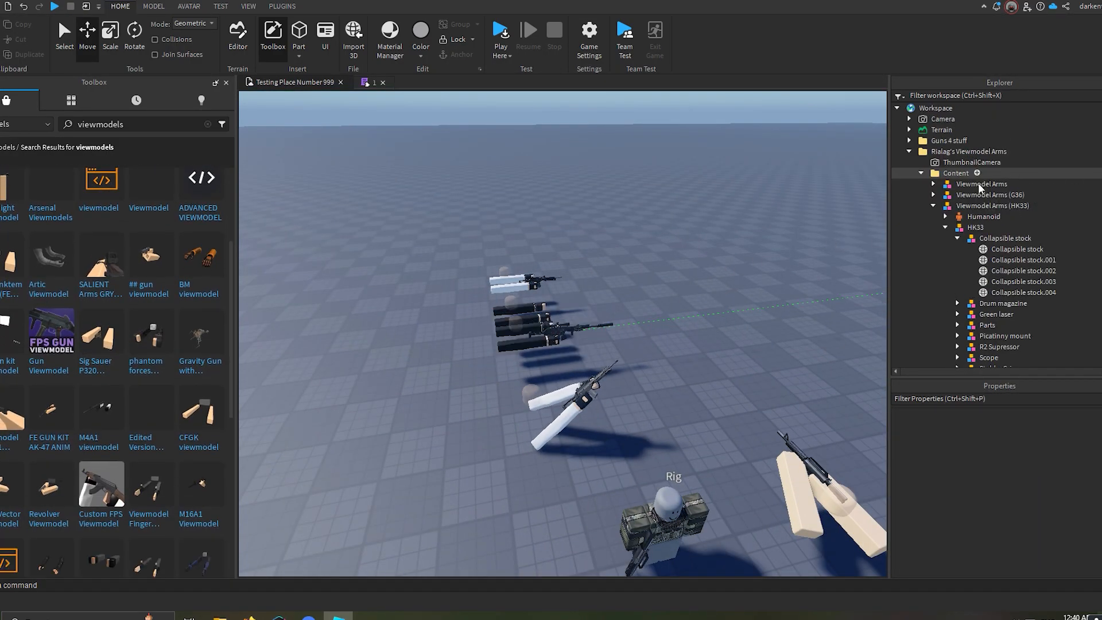
left_click(969, 151)
key("Delete")
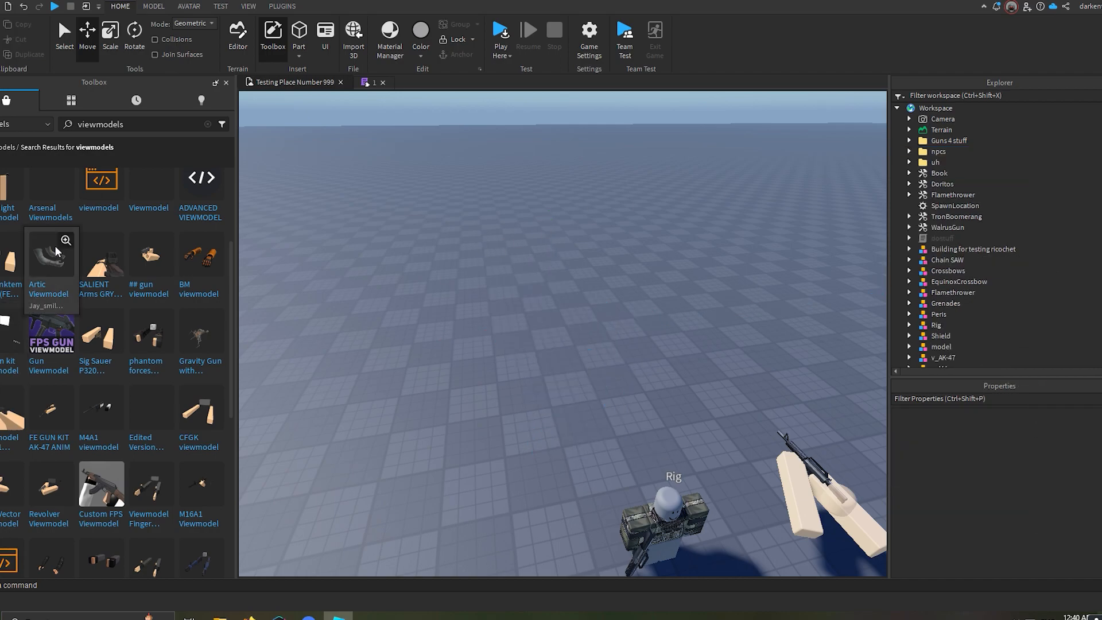
scroll(57, 253, "down", 7)
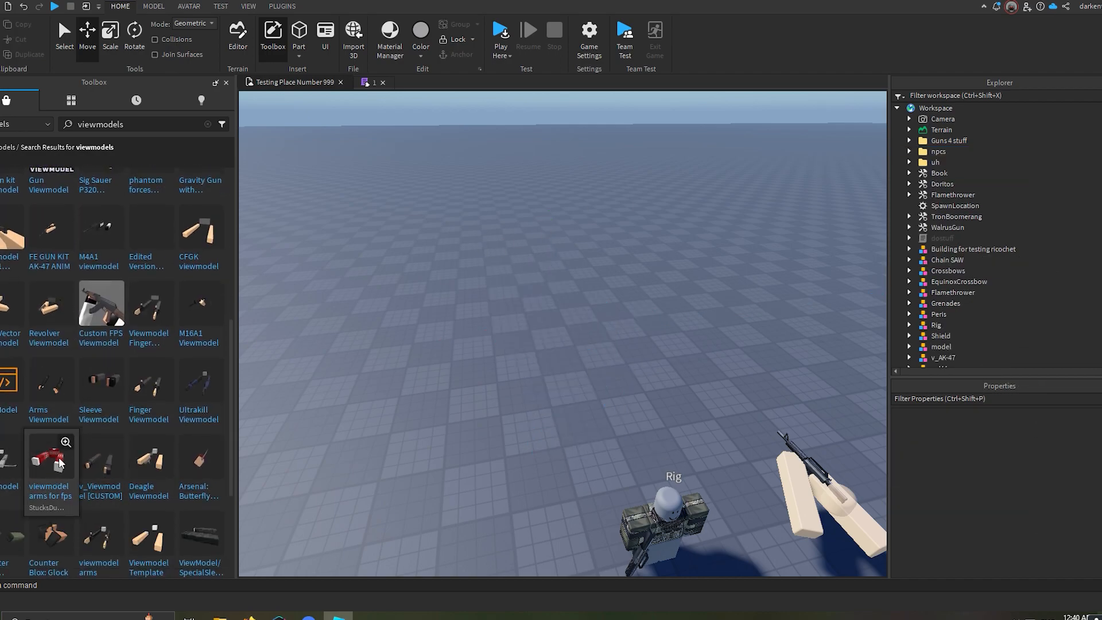
Search the model library for "viewmodels ak" and insert the FE GUN KIT AK-47 ANIM model.
scroll(55, 457, "down", 7)
left_click(140, 128)
type("ak")
key("Return")
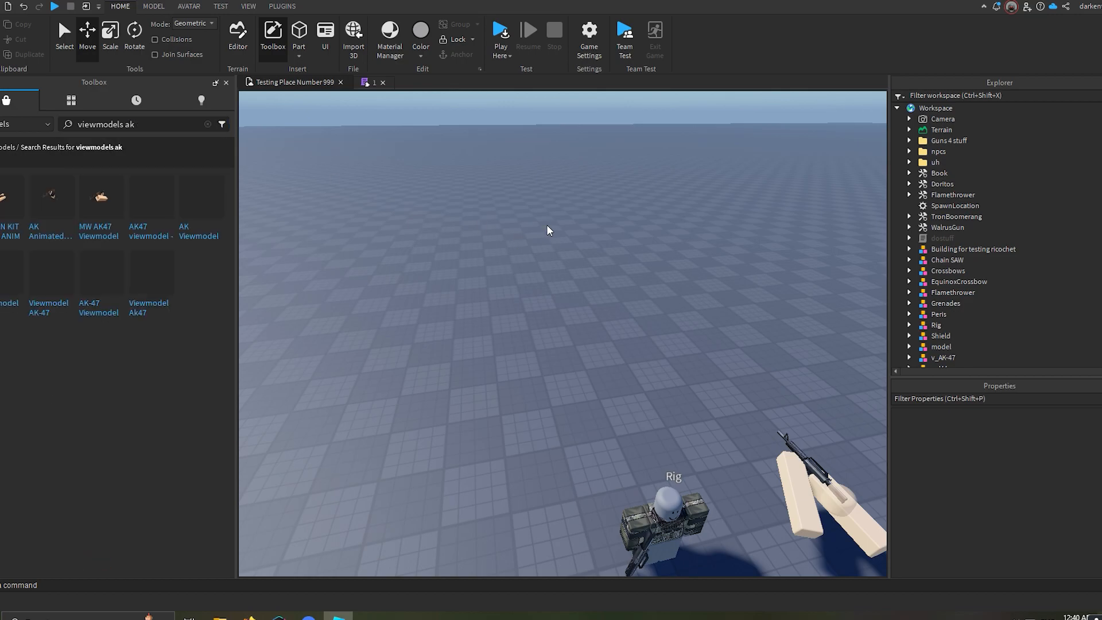
right_click_drag(547, 231, 547, 195)
key("w")
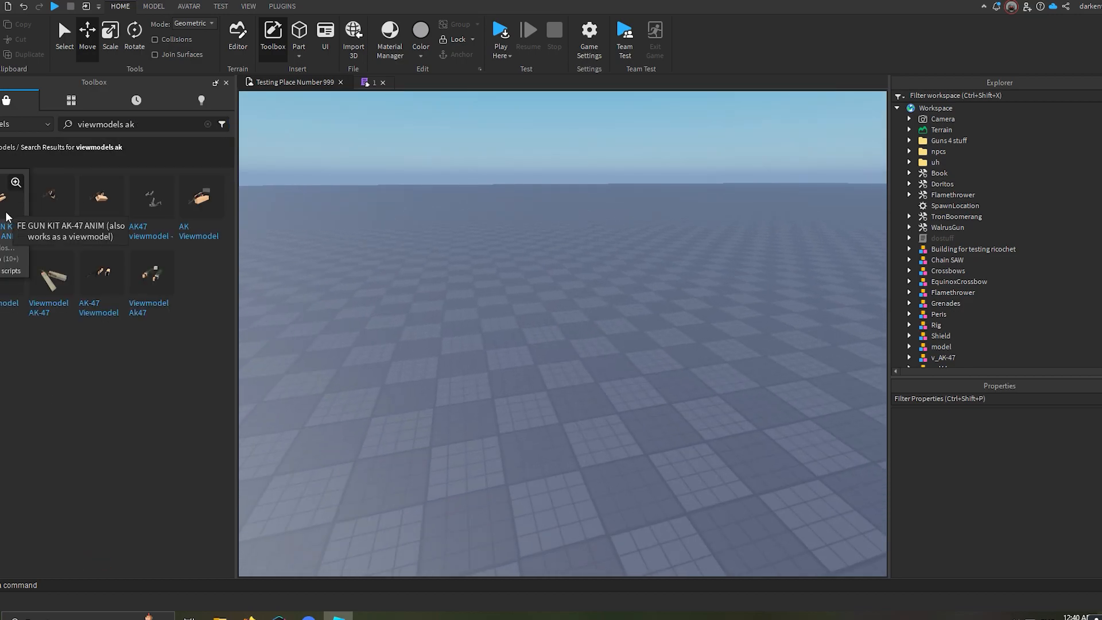
left_click(7, 217)
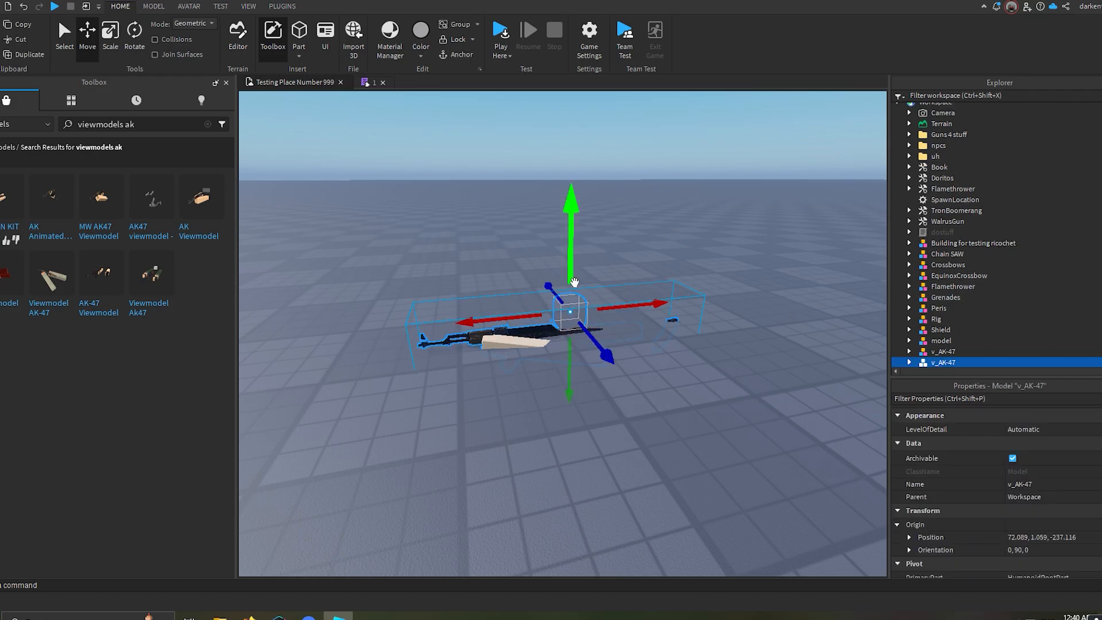
Raise the inserted AK-47 viewmodel about 3.3 studs off the baseplate and close the model library.
left_click_drag(574, 282, 569, 171)
left_click(680, 273)
key("w")
right_click_drag(679, 274, 669, 230)
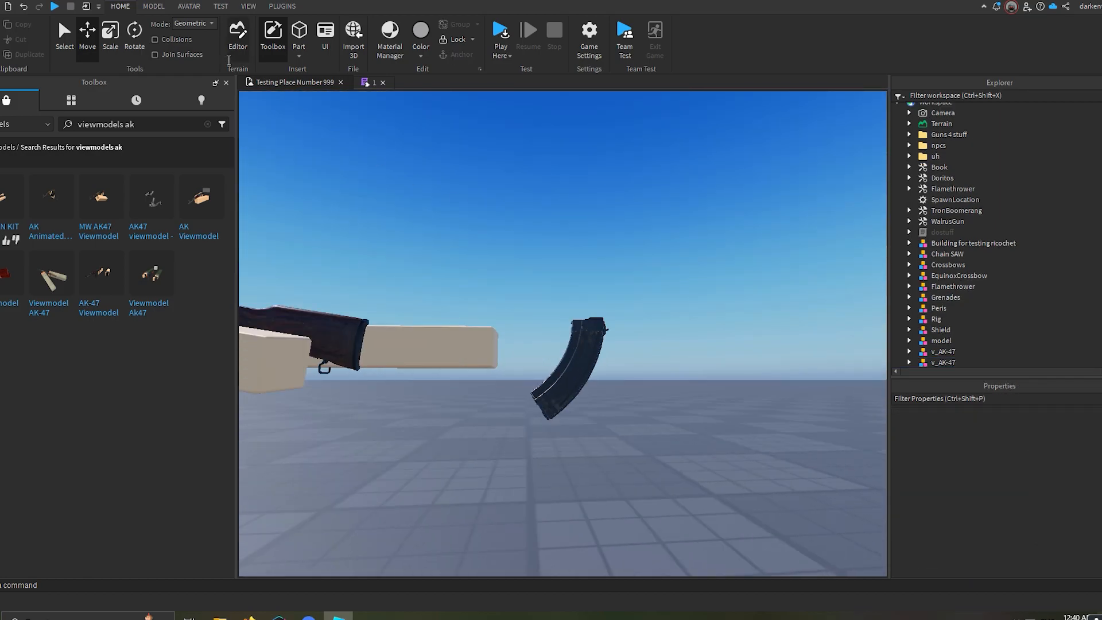
left_click(226, 83)
key("a")
right_click_drag(574, 321, 579, 333)
key("s")
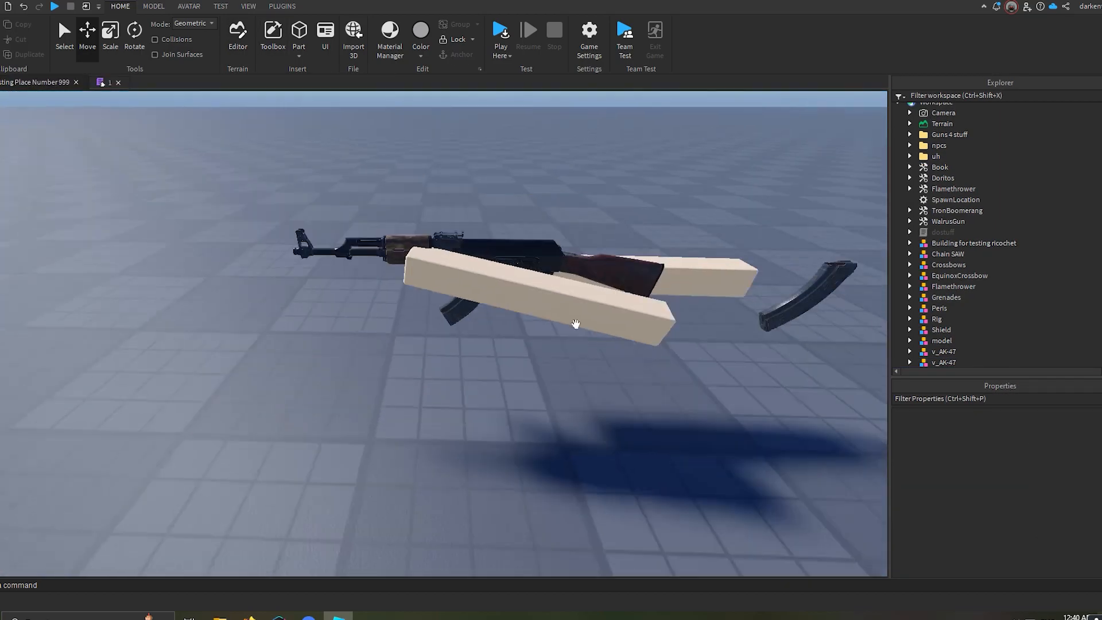
Try to open the inserted AK-47 viewmodel in the Animation Editor.
left_click(284, 7)
left_click(192, 6)
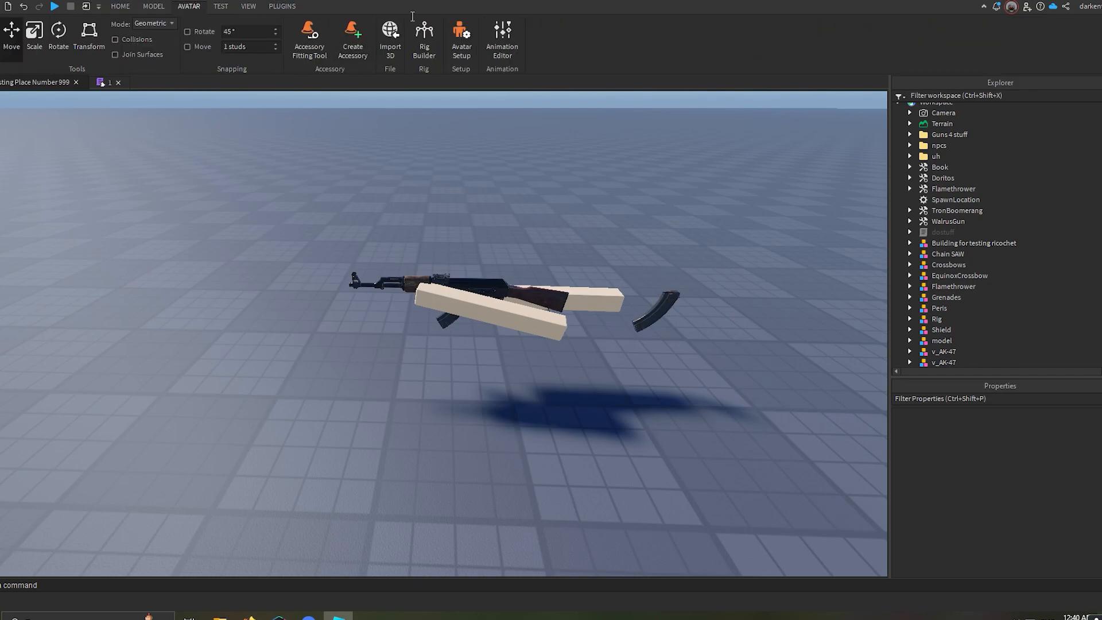
left_click(510, 315)
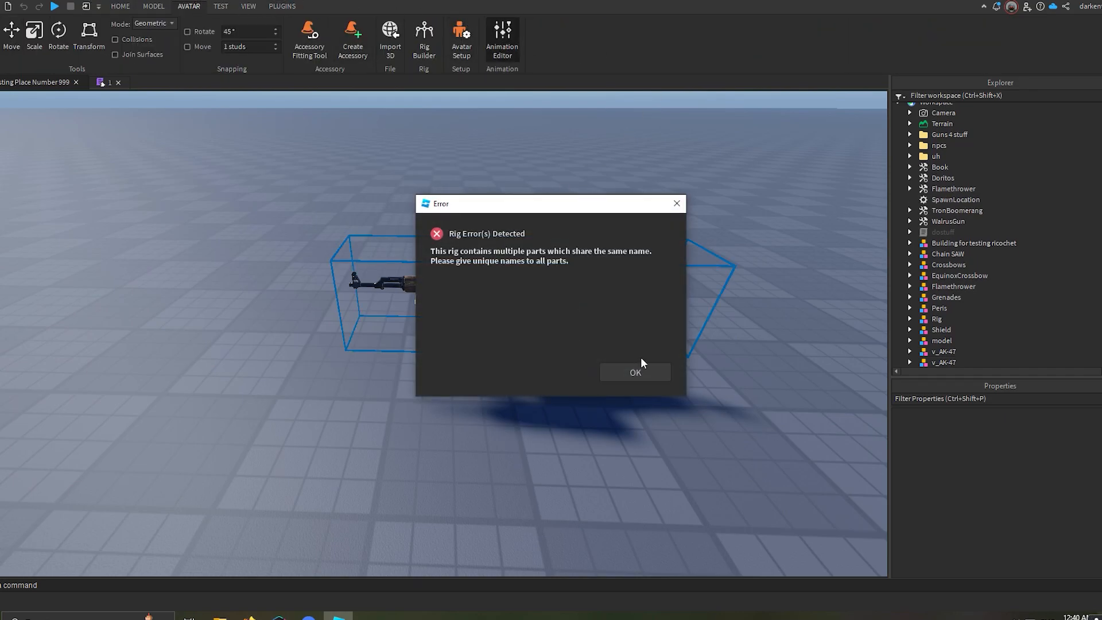
left_click(629, 372)
left_click(639, 369)
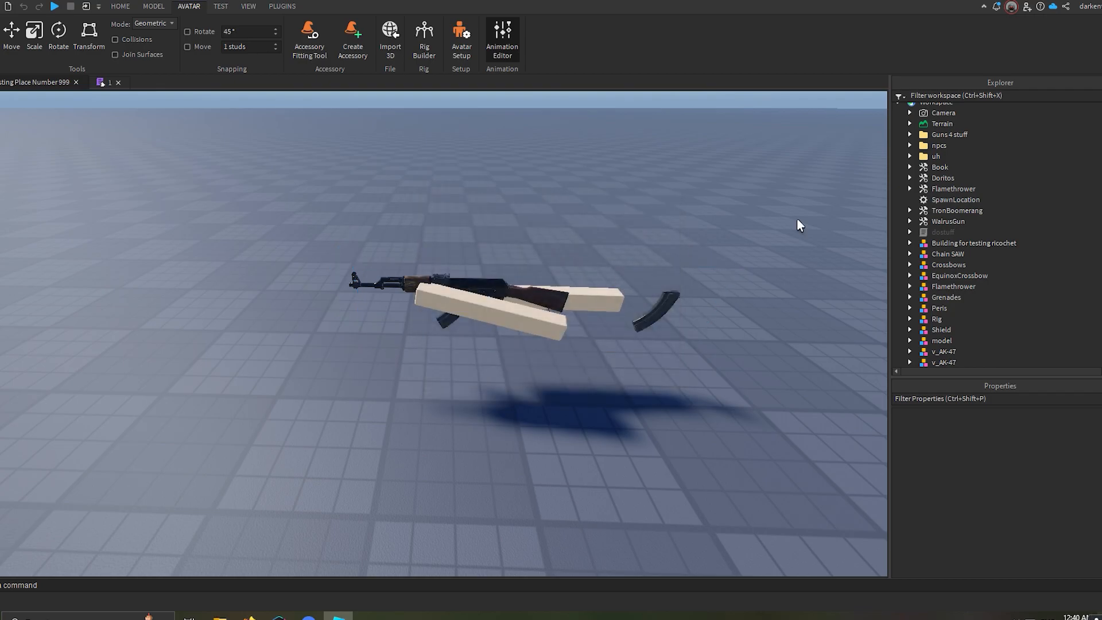
scroll(930, 230, "down", 3)
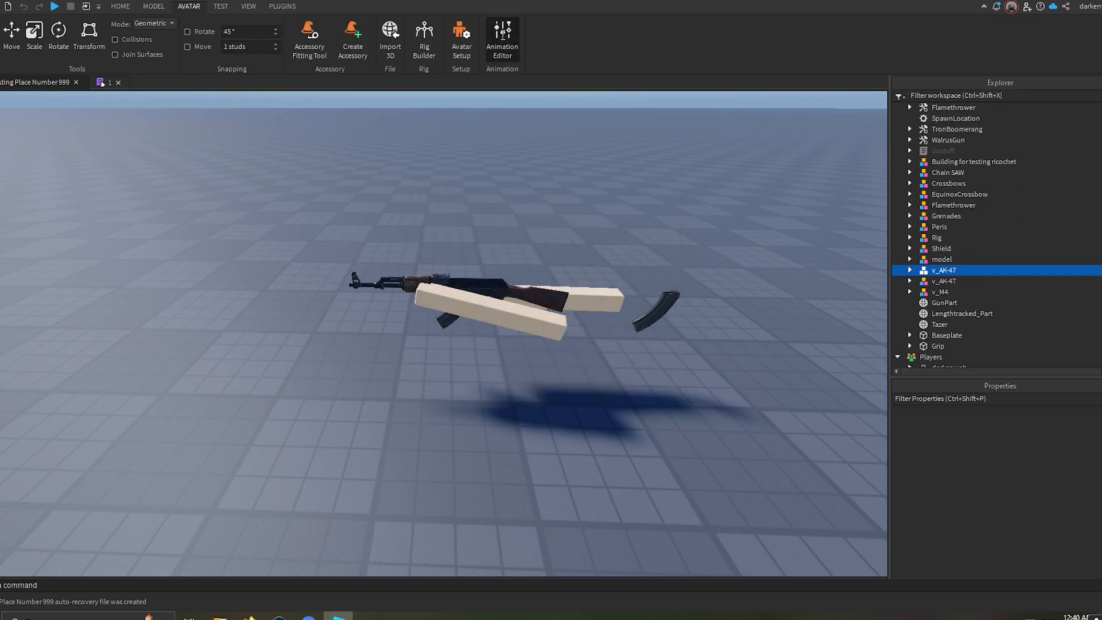
Inspect the contents of the inserted v_AK-47 model, including its AnimSaves and parts, for duplicate names.
left_click(571, 308)
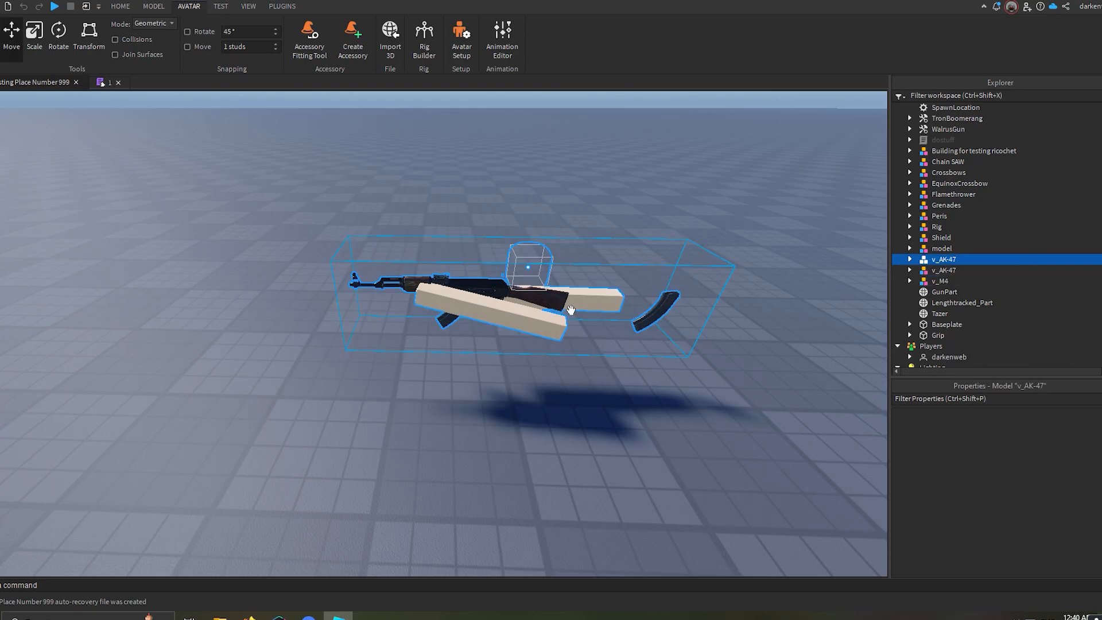
left_click(931, 271)
left_click(743, 226)
left_click(541, 311)
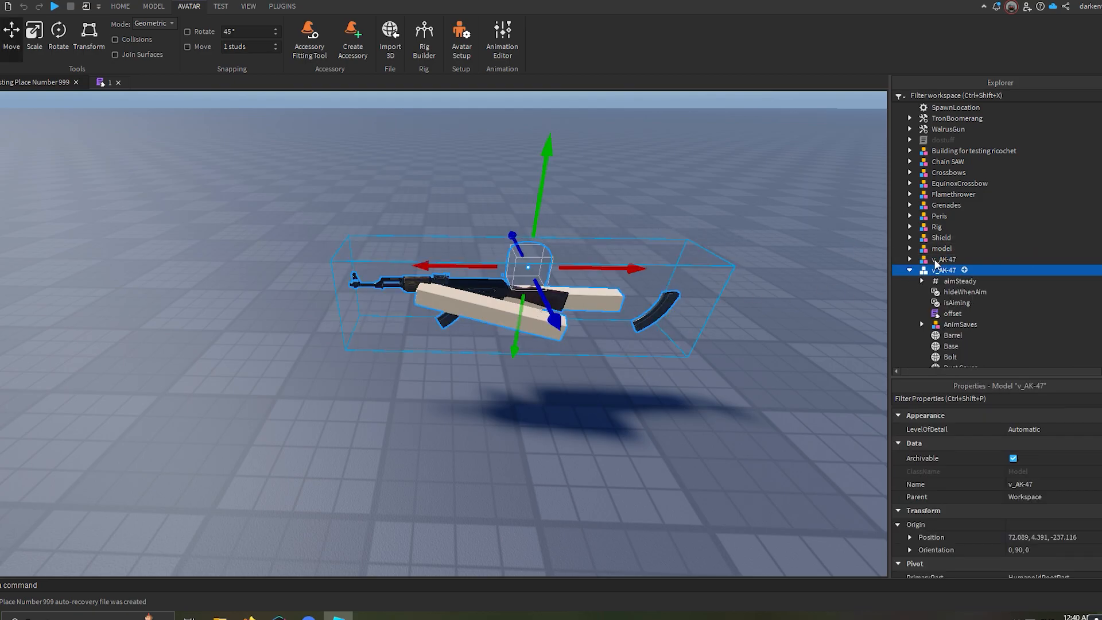
scroll(947, 265, "down", 6)
scroll(964, 265, "down", 2)
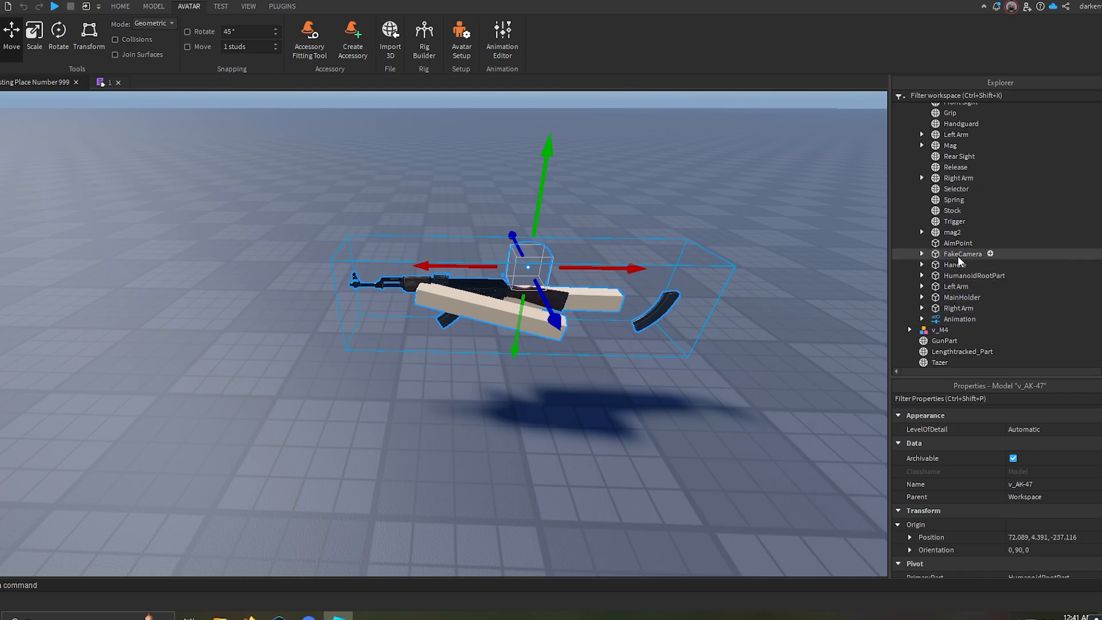
scroll(955, 230, "up", 5)
left_click(922, 201)
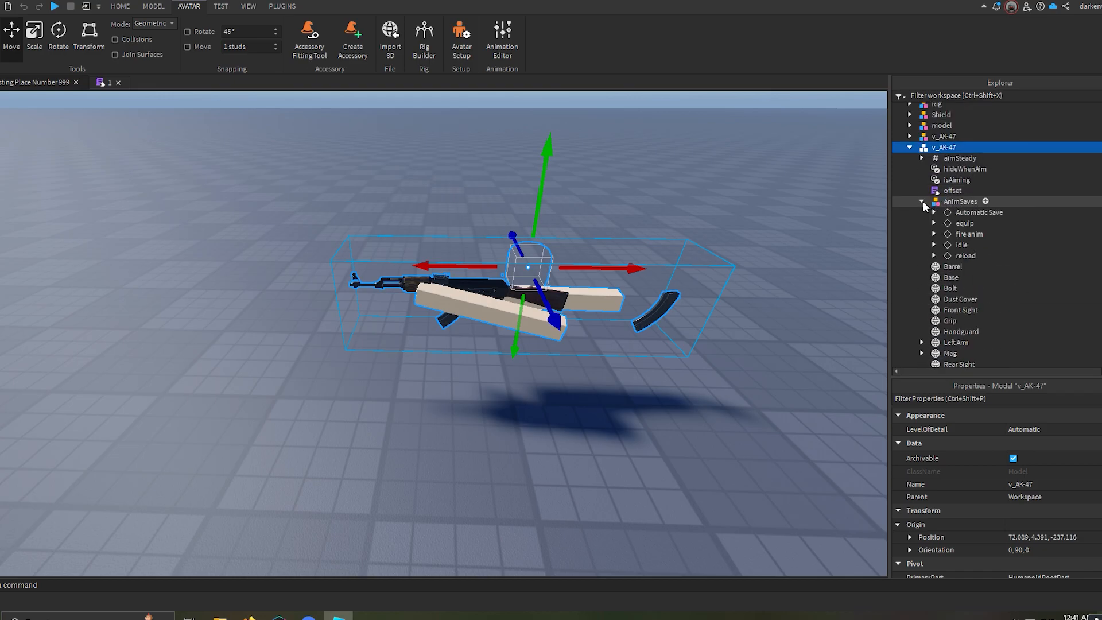
scroll(947, 268, "down", 1)
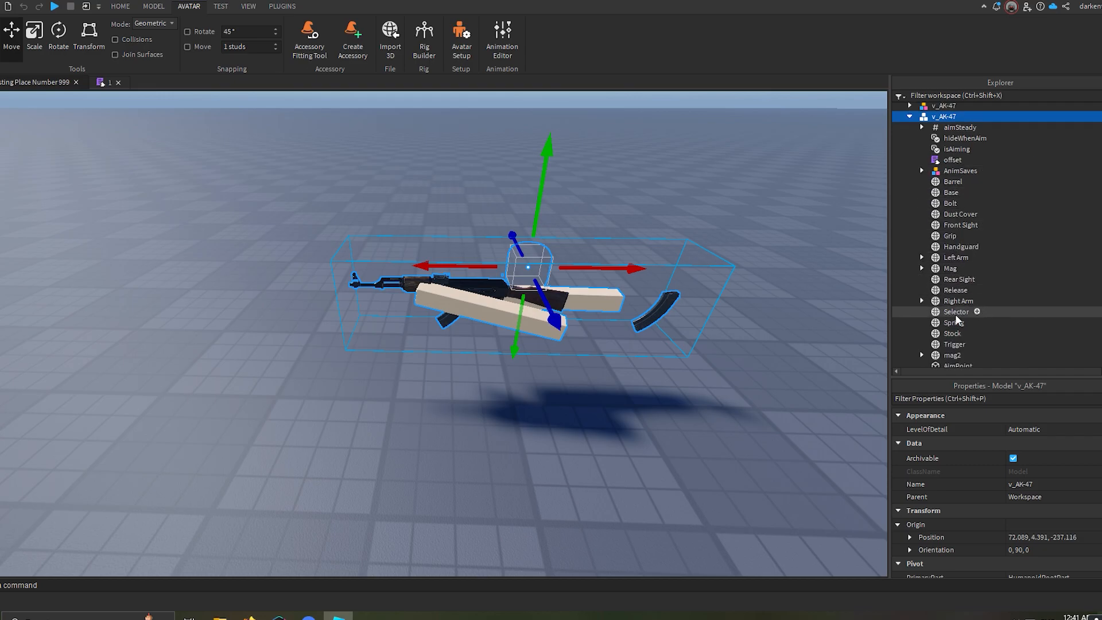
scroll(965, 321, "down", 2)
scroll(967, 328, "down", 1)
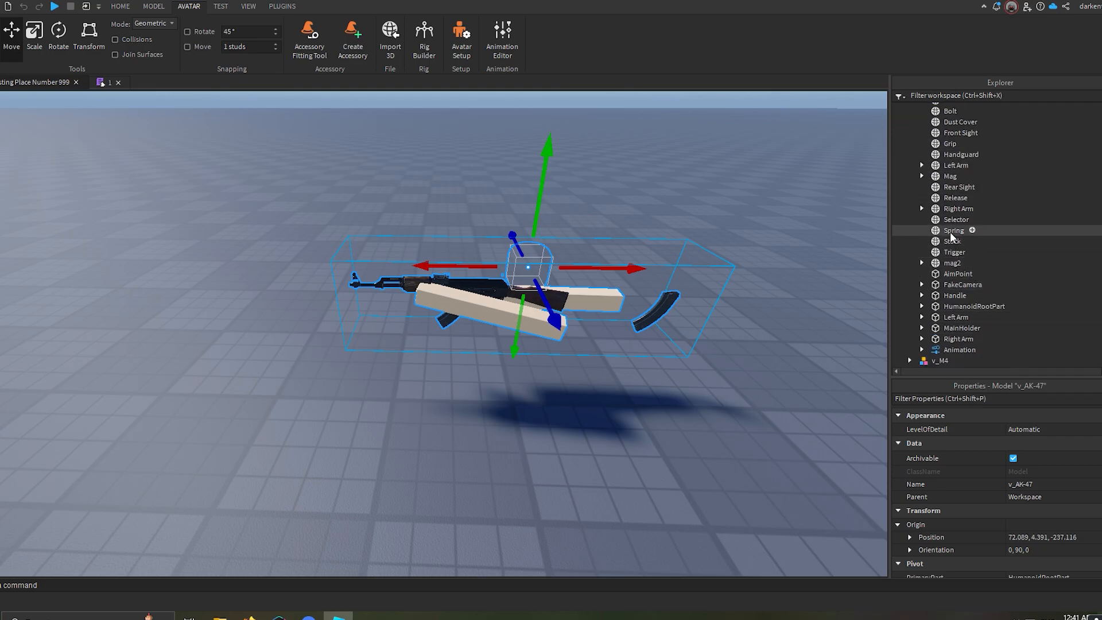
scroll(954, 233, "down", 1)
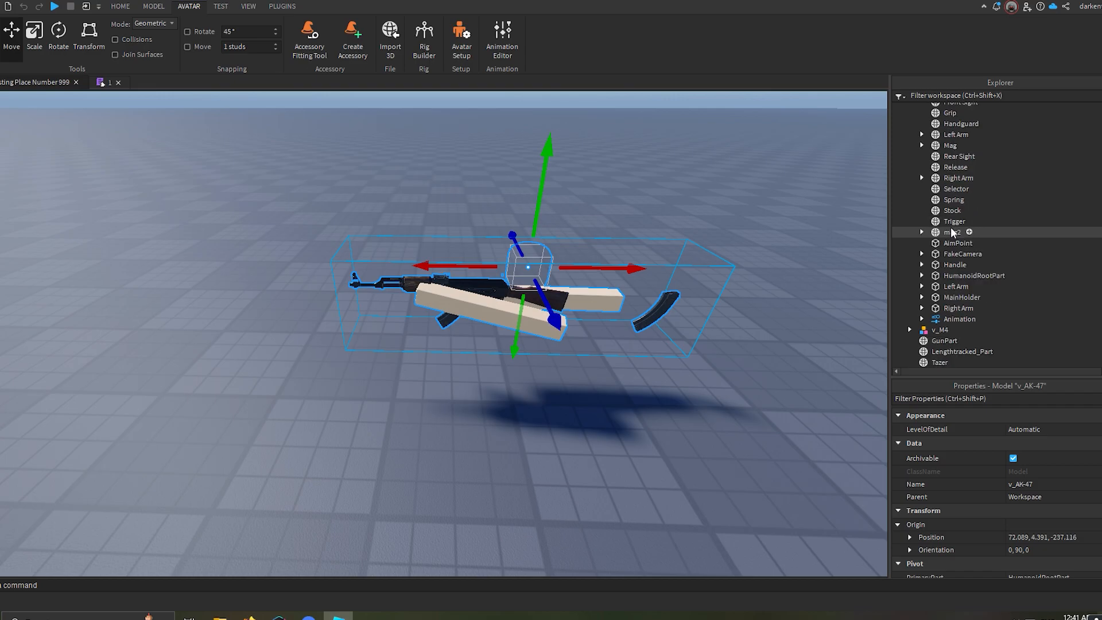
Rename the Right Arm mesh part of the inserted v_AK-47 to Right Arm1.
left_click(944, 309)
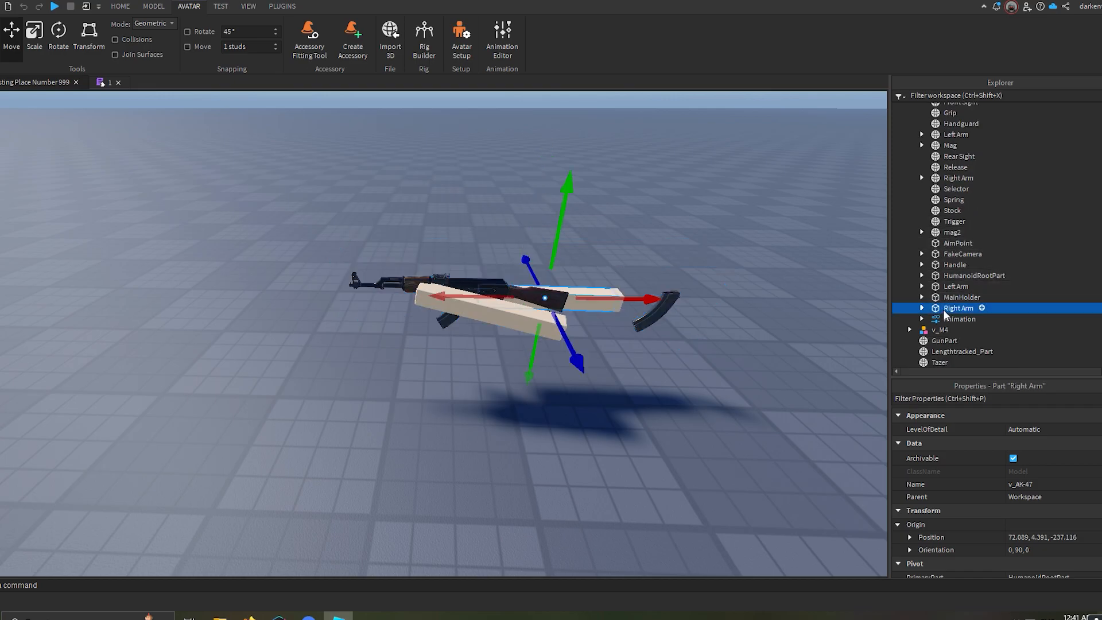
left_click(958, 178)
scroll(1049, 468, "down", 2)
scroll(1049, 468, "down", 1)
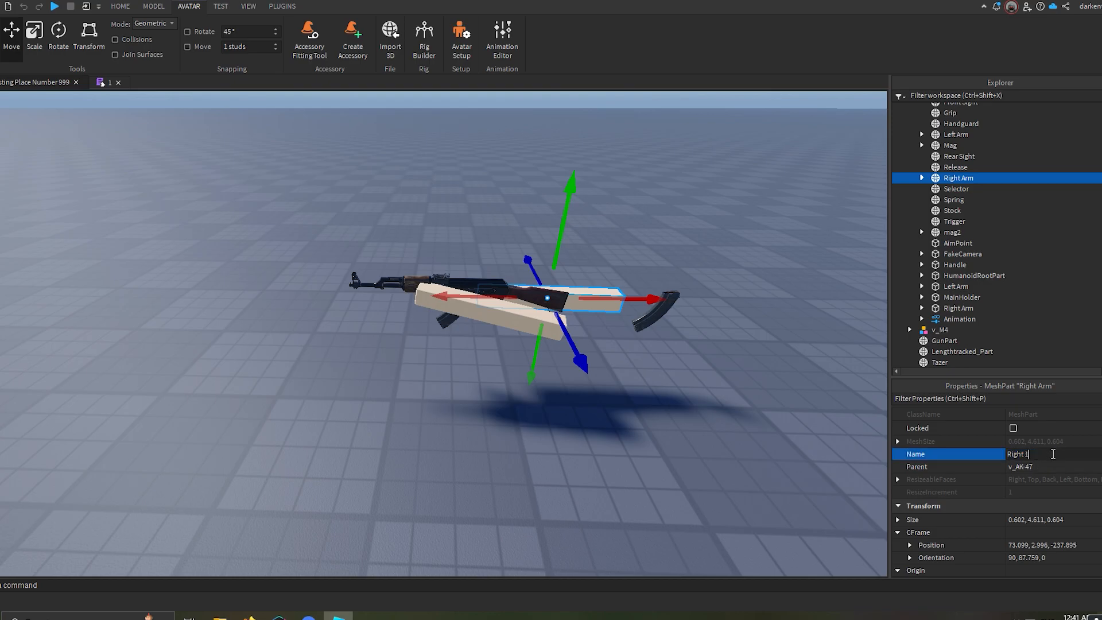
type("1")
right_click_drag(710, 323, 711, 319)
key("w")
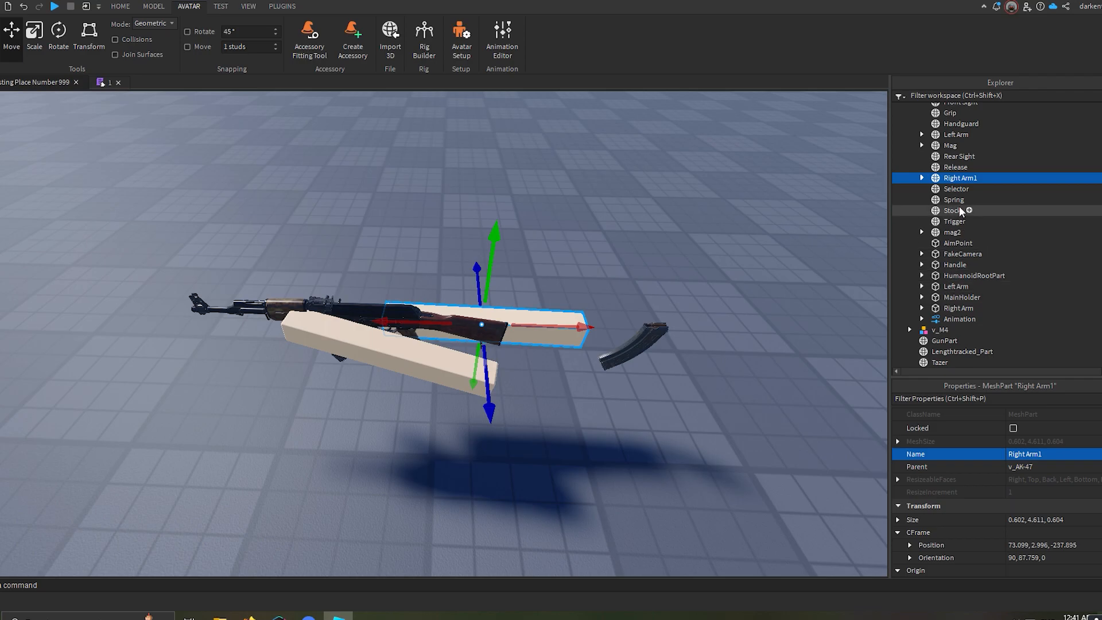
Rename the Left Arm mesh part of the inserted v_AK-47 to Left Arm1.
left_click(956, 134)
right_click_drag(784, 306, 784, 306)
key("w")
key("d")
key("a")
key("s")
key("w")
key("s")
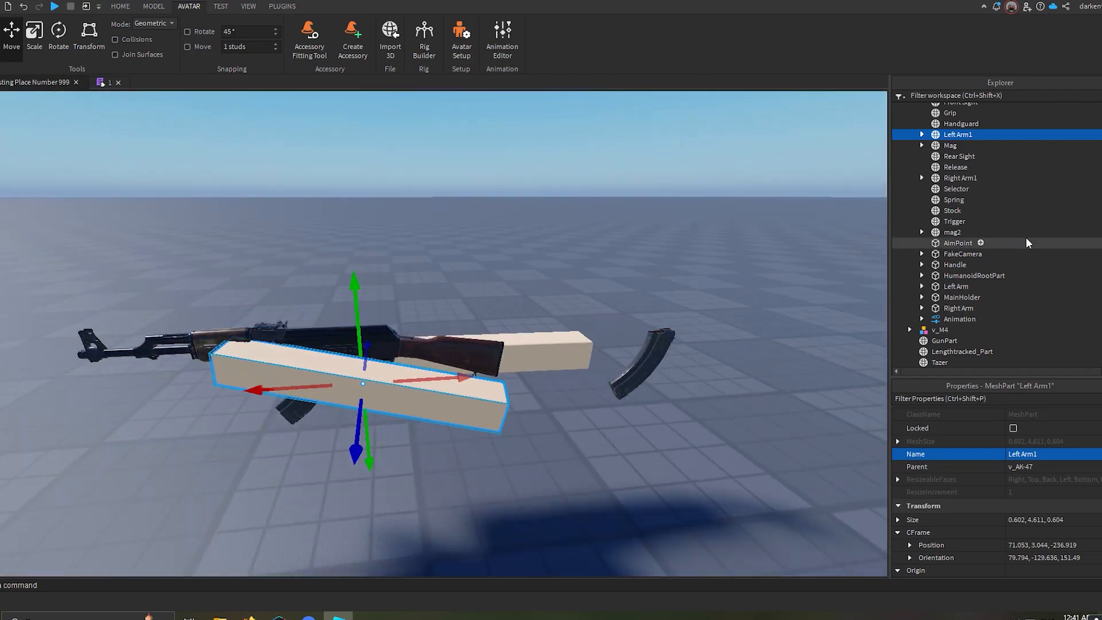
scroll(1022, 238, "up", 2)
scroll(1010, 239, "down", 3)
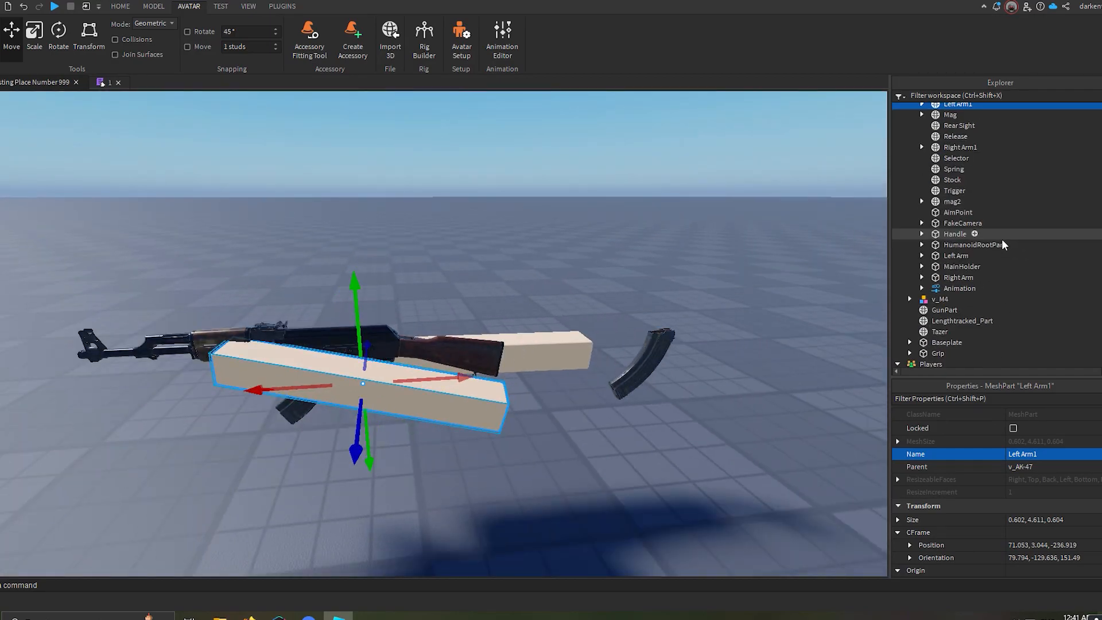
Open v_AK-47 in the Animation Editor, create an animation with the default name and confirm the Migrate Animation Clips options.
left_click(957, 277)
scroll(954, 267, "up", 3)
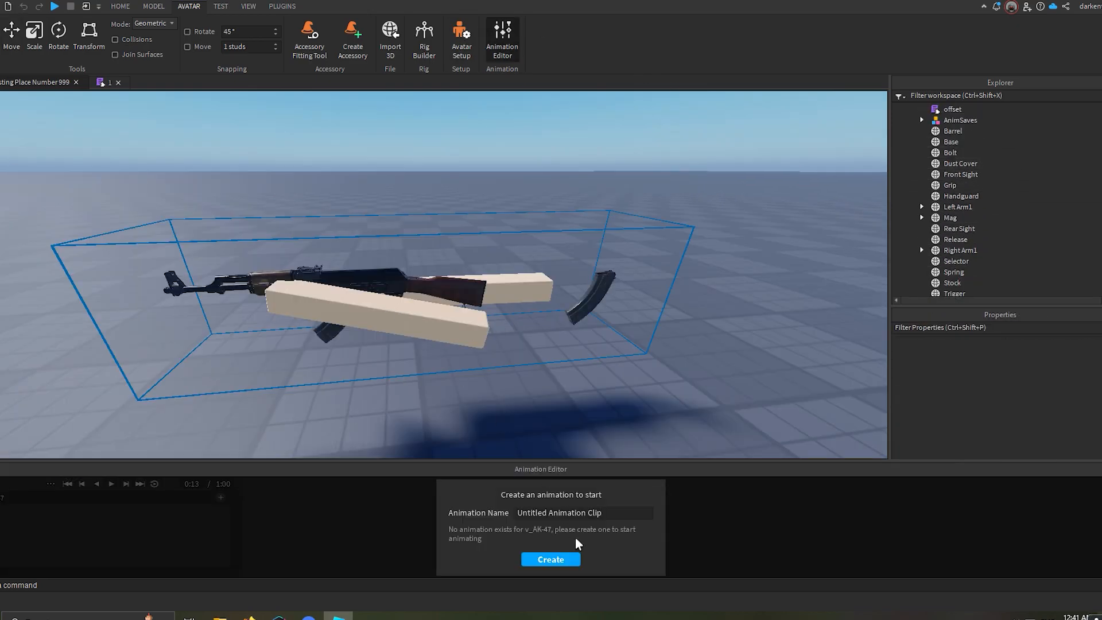
left_click(552, 558)
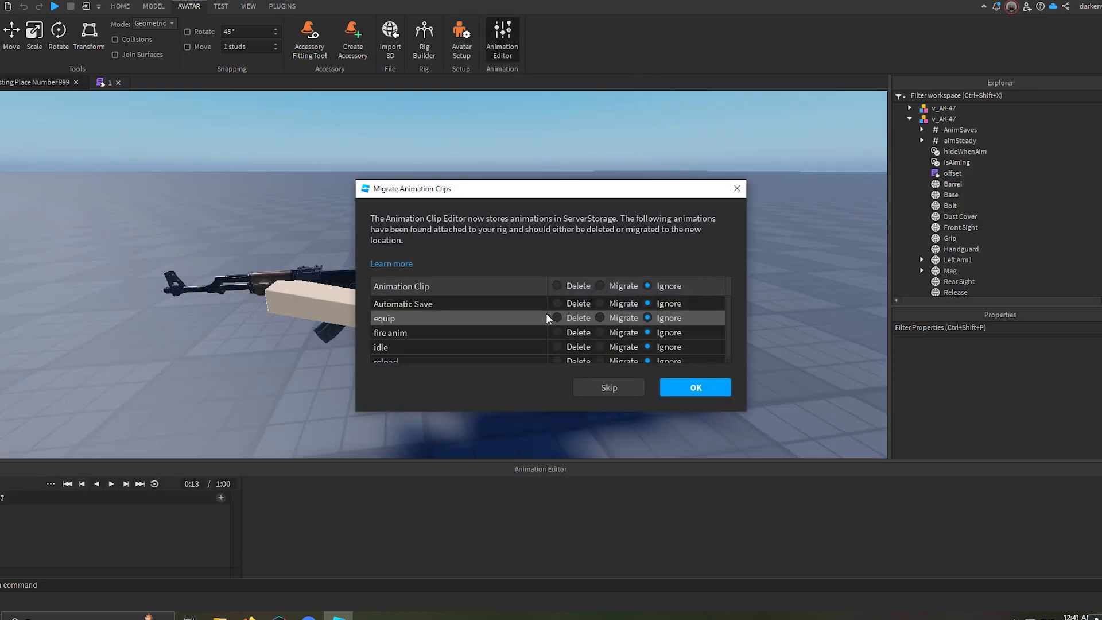
left_click(692, 386)
Play the AK-47 viewmodel's 29-frame animation and examine its arm and gun movement from several angles.
right_click_drag(609, 349, 609, 351)
key("space")
key("space")
key("space")
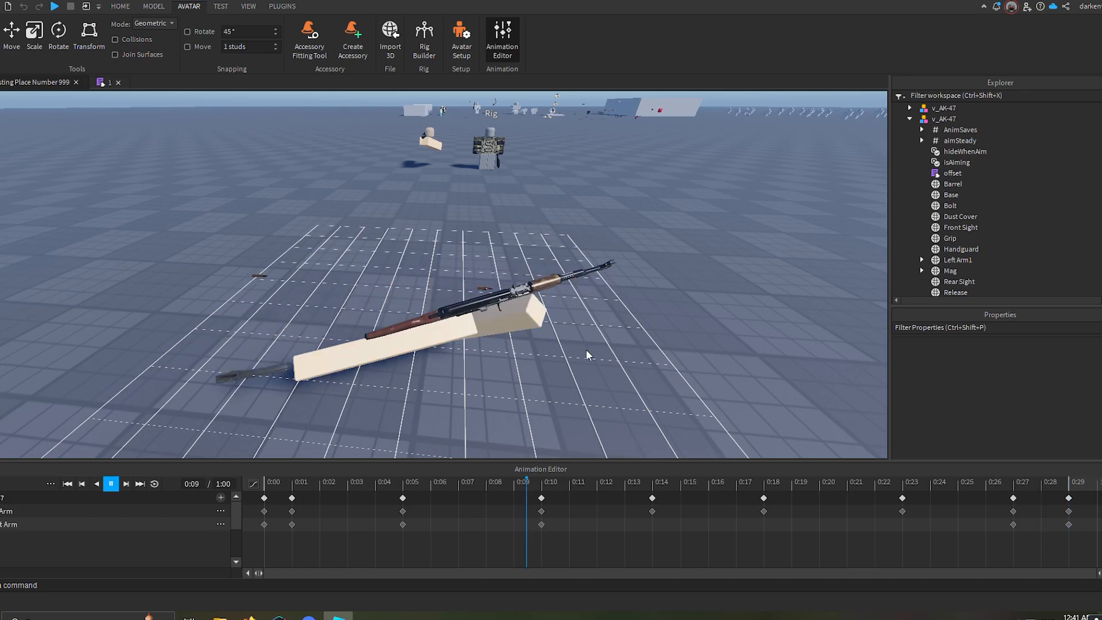
key("w")
right_click_drag(453, 313, 424, 284)
right_click_drag(362, 243, 362, 242)
key("s")
key("w")
right_click_drag(519, 322, 518, 323)
scroll(267, 325, "down", 5)
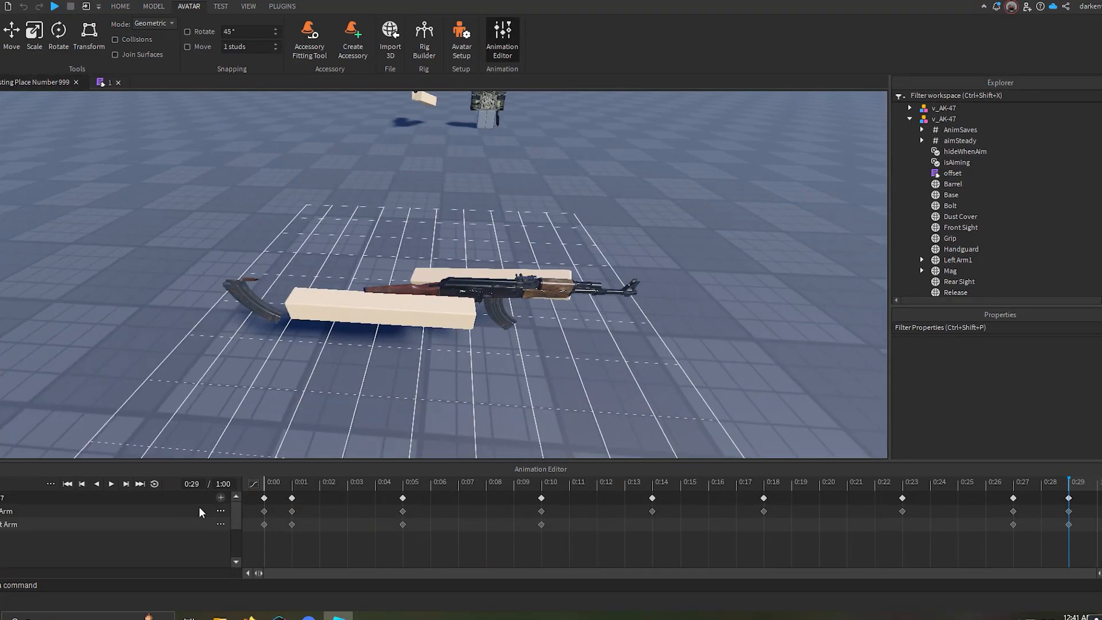
key("a")
right_click_drag(294, 350, 294, 351)
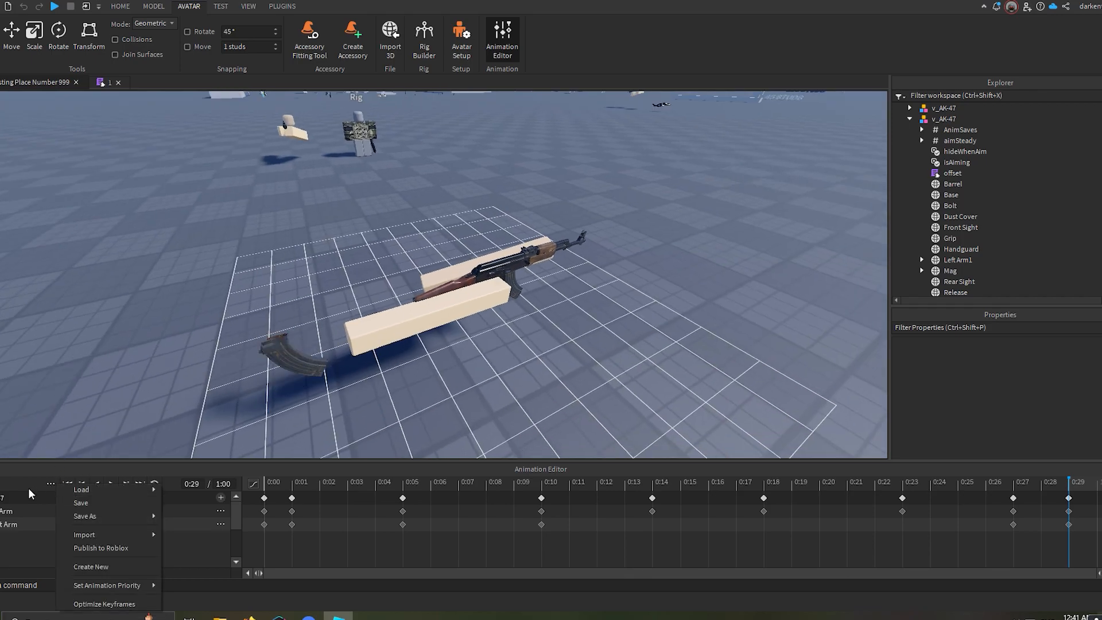
Load the AK-47 viewmodel's "fire anim" animation, play it and examine the rifle up close.
mouse_move(92, 491)
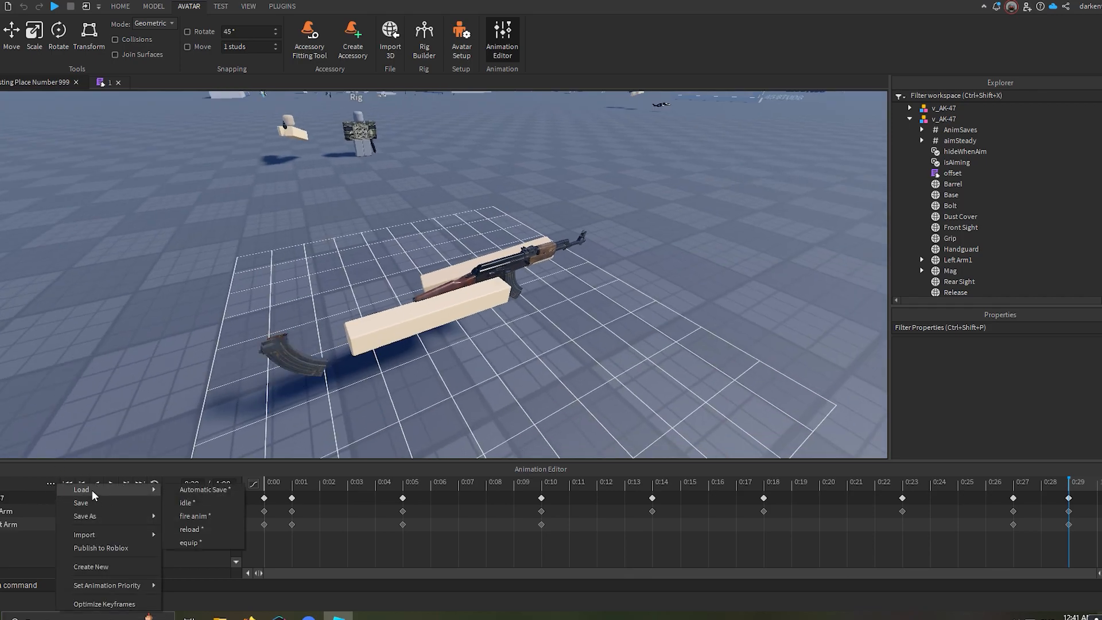
left_click(201, 517)
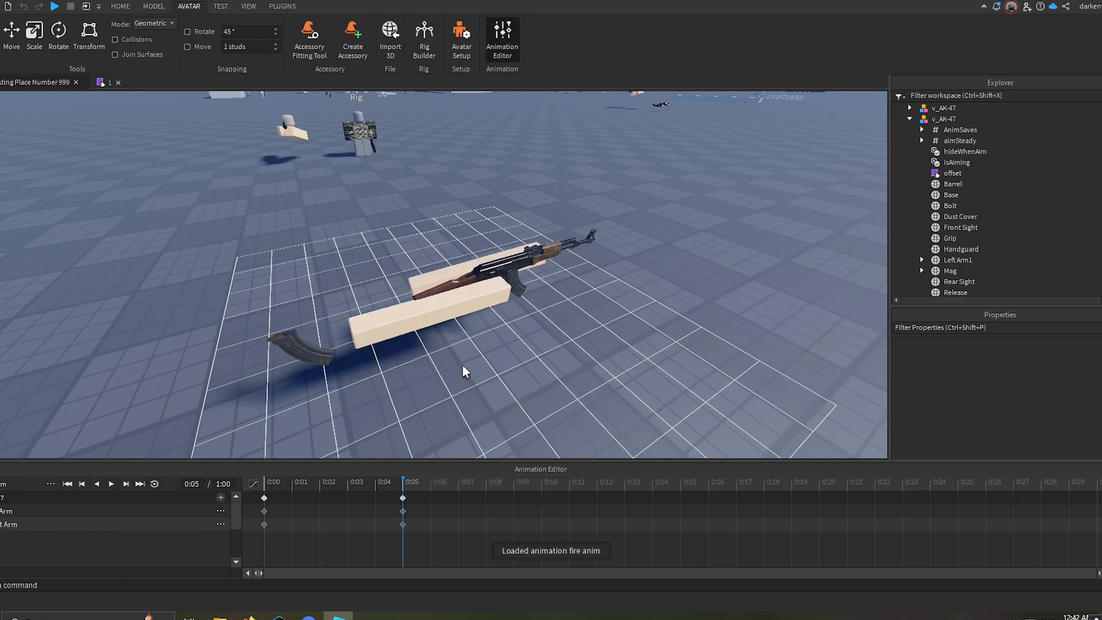
right_click_drag(463, 364, 474, 357)
key("space")
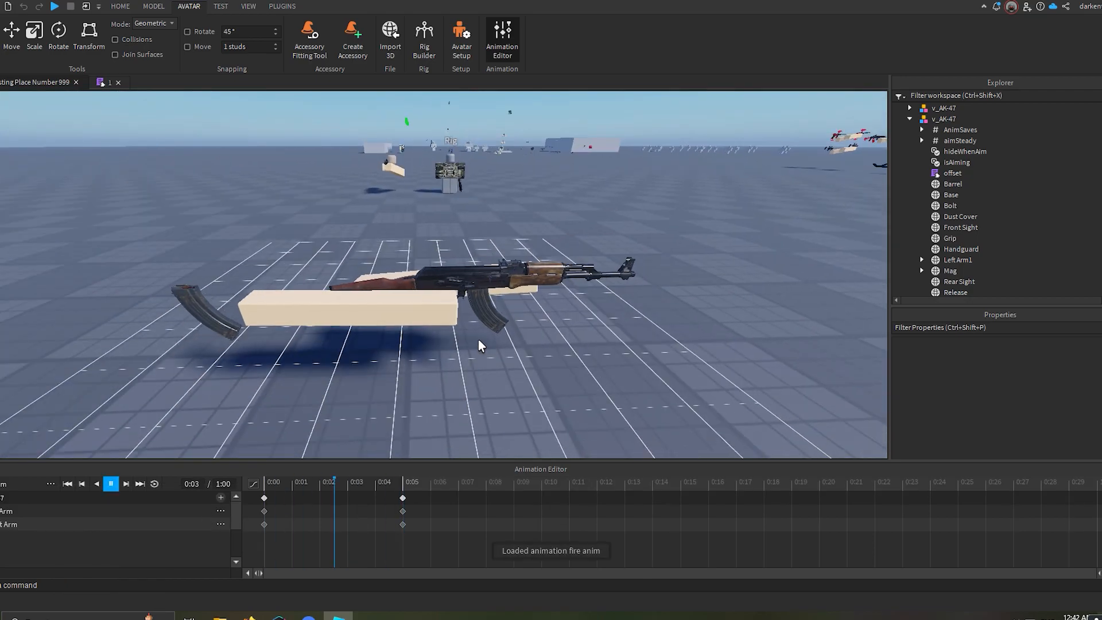
scroll(505, 321, "up", 3)
right_click_drag(505, 322, 608, 302)
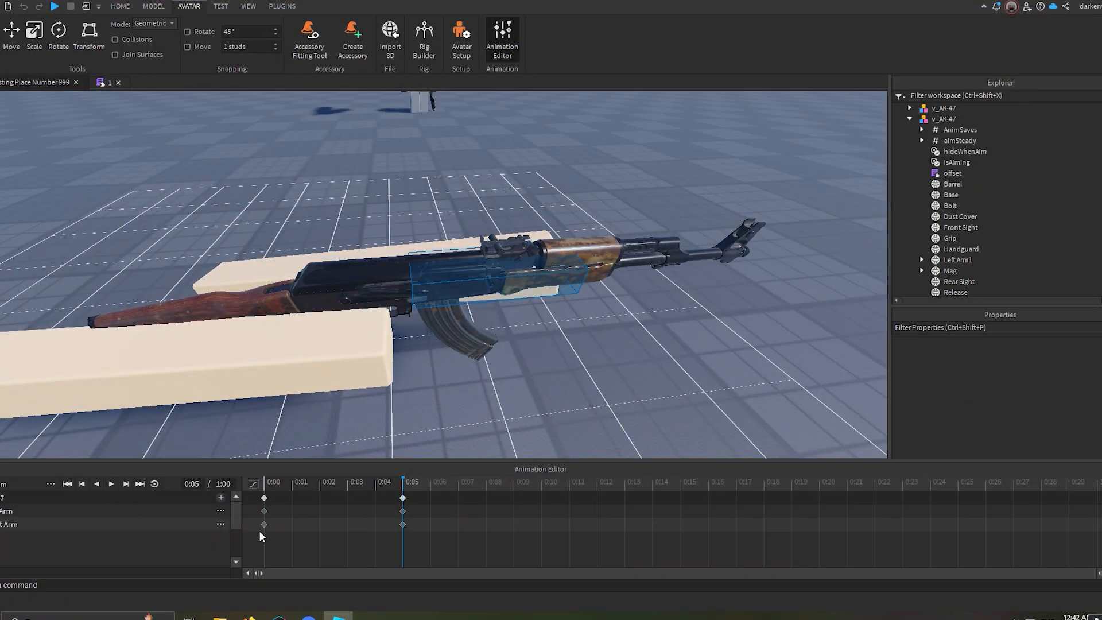
Check which AK-47 parts can be animated, then open the Rig holding the M4 in the Animation Editor.
left_click(220, 497)
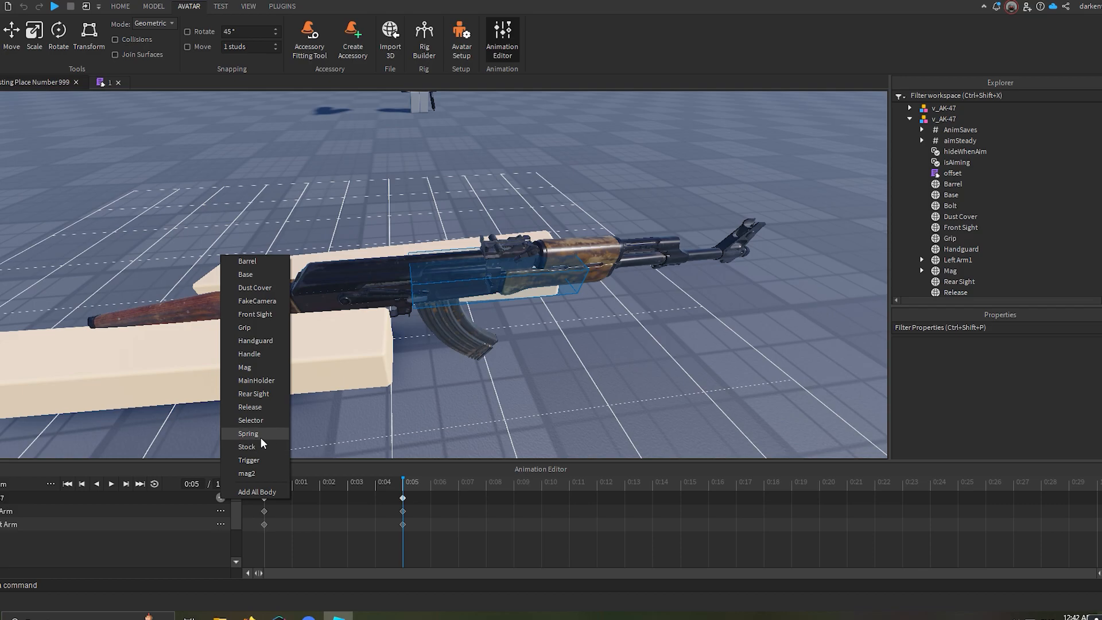
left_click(89, 545)
scroll(953, 195, "down", 5)
scroll(952, 192, "up", 5)
right_click_drag(577, 276, 480, 312)
key("w")
left_click(481, 312)
right_click_drag(690, 342, 550, 317)
scroll(550, 317, "up", 6)
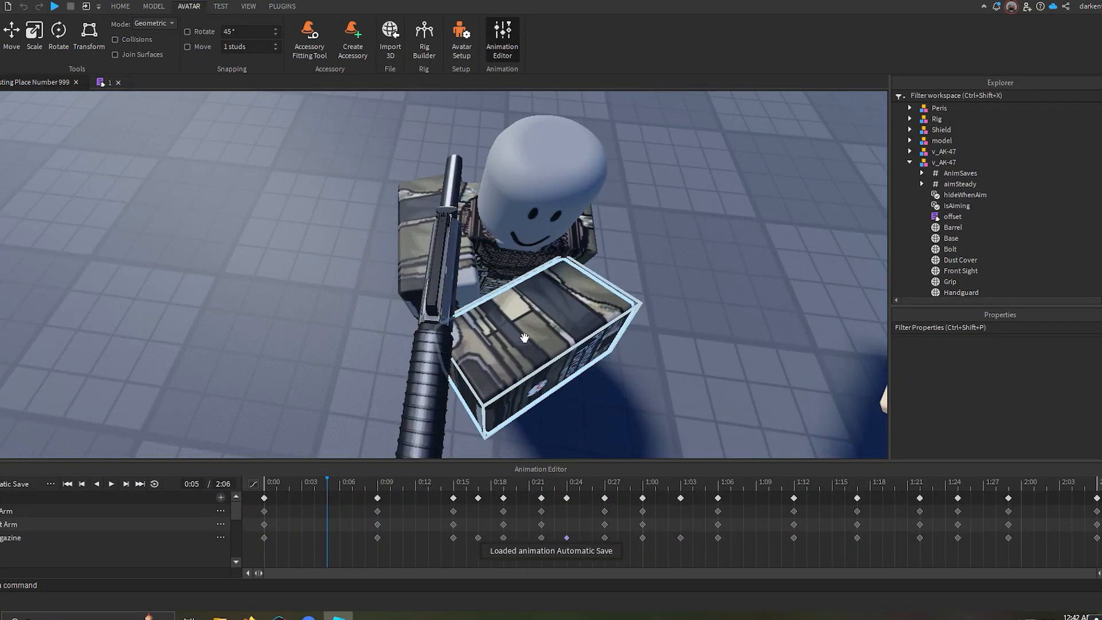
Look through the Rig's contents in the Explorer, including its M4 model and Right Arm, and select the Rig.
scroll(955, 209, "down", 10)
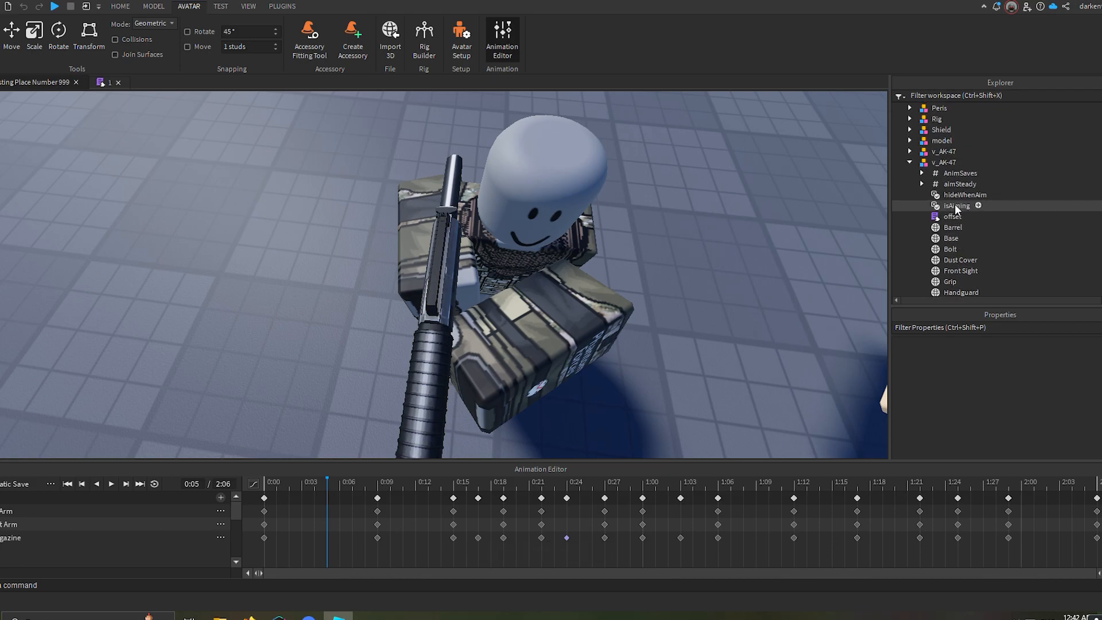
scroll(954, 198, "up", 10)
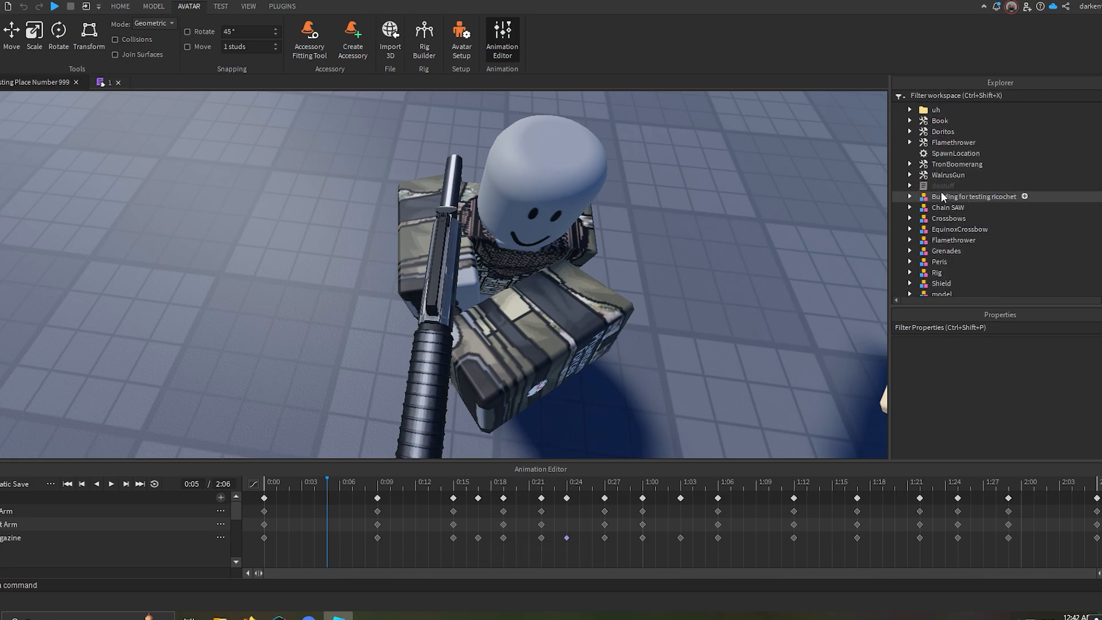
left_click(910, 211)
scroll(915, 215, "down", 3)
left_click(922, 162)
left_click(922, 173)
left_click(922, 173)
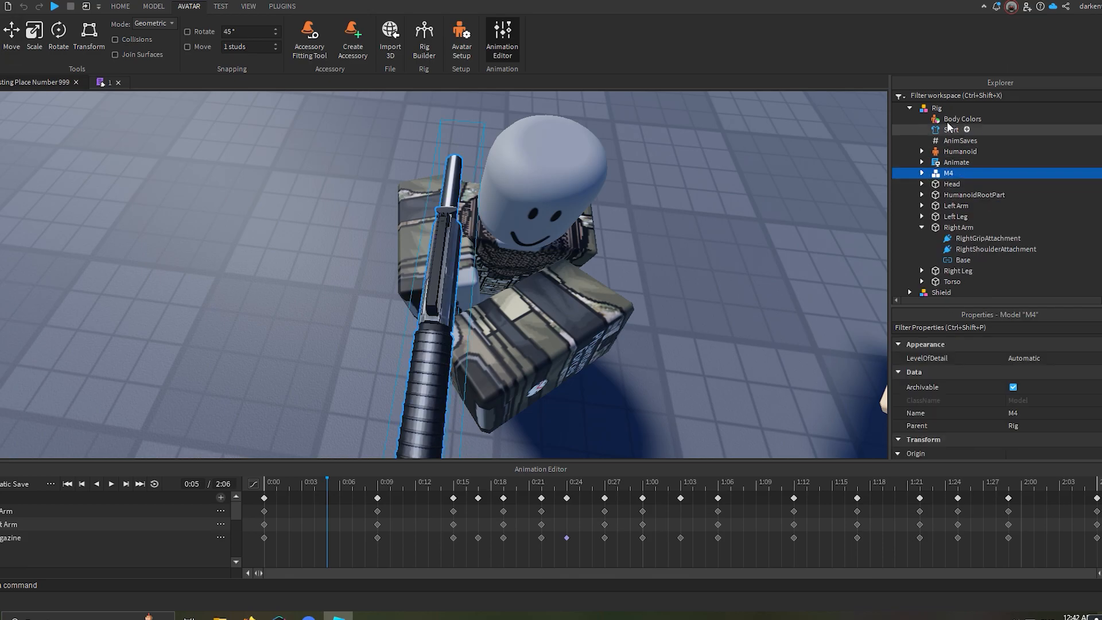
scroll(947, 138, "up", 1)
left_click(936, 139)
Open the AK-47 viewmodel in the Animation Editor and select its MainHolder part in the Explorer.
right_click_drag(556, 203, 555, 204)
scroll(578, 258, "up", 6)
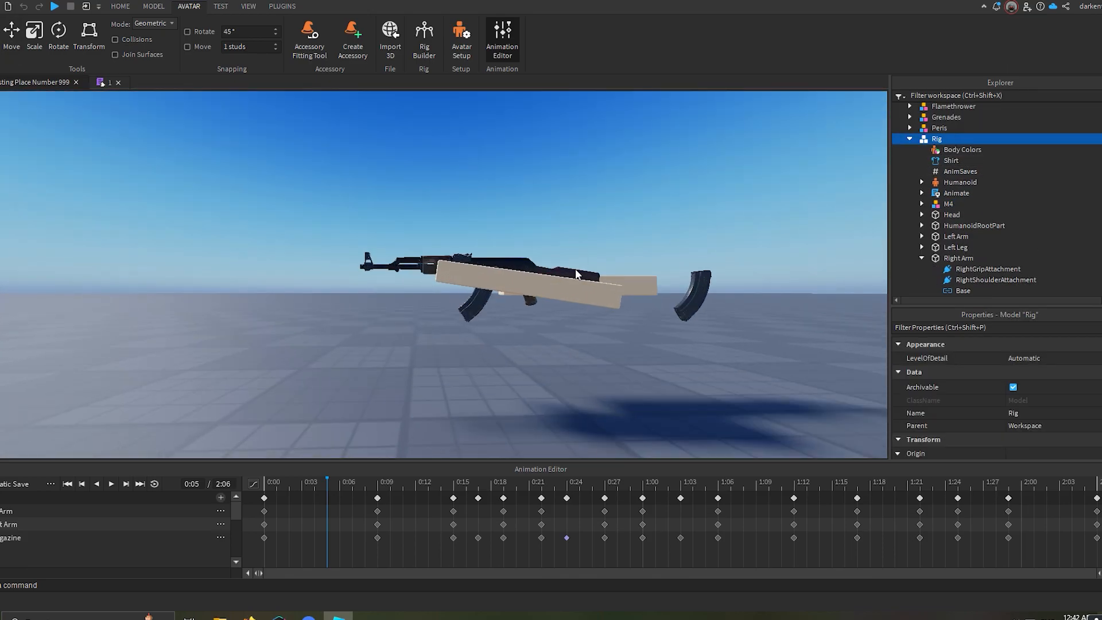
left_click(599, 276)
left_click(694, 387)
scroll(963, 172, "down", 1)
scroll(953, 149, "down", 1)
left_click(954, 126)
scroll(950, 149, "down", 2)
left_click(950, 262)
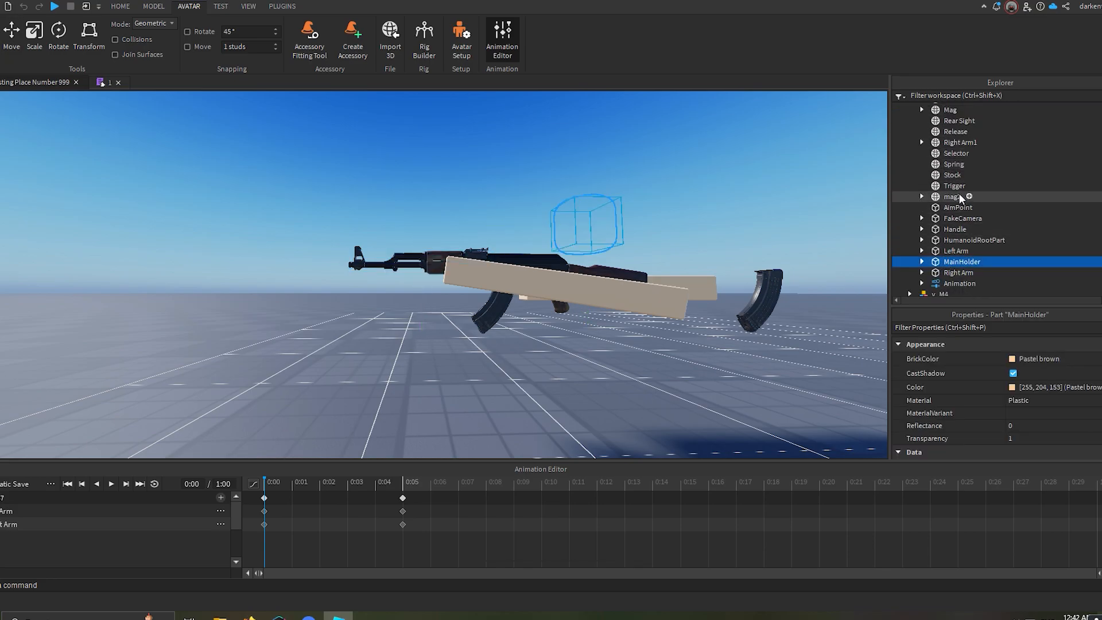
Load the AK-47 viewmodel's "reload" animation, play it and watch how the arms, gun and magazine move.
scroll(689, 234, "up", 3)
right_click_drag(698, 228, 710, 232)
scroll(710, 232, "down", 3)
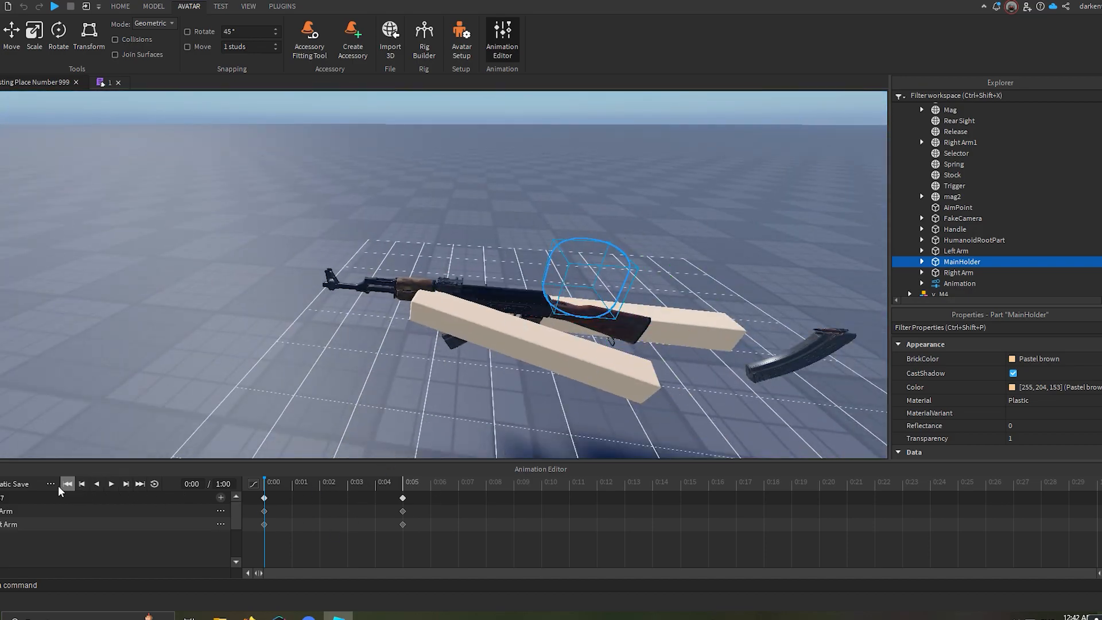
mouse_move(90, 495)
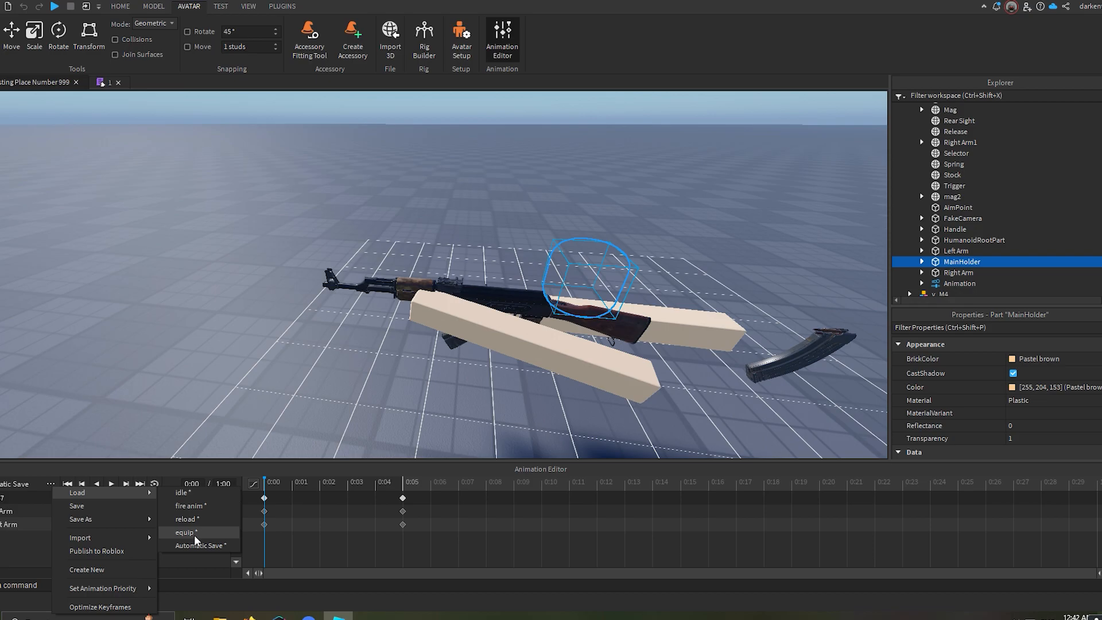
left_click(193, 519)
key("space")
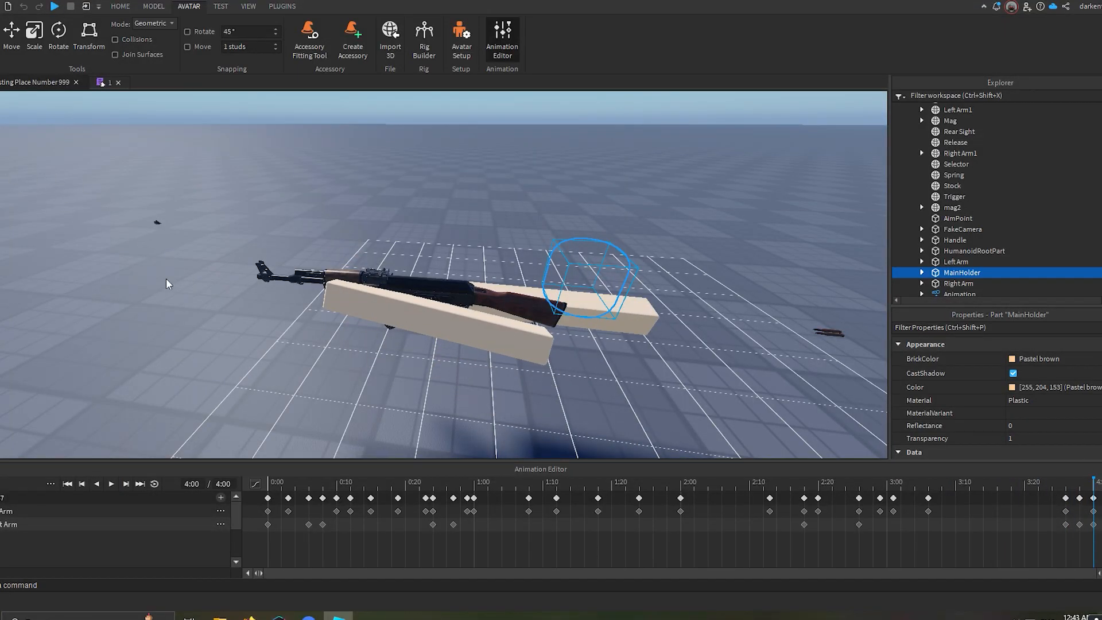
key("space")
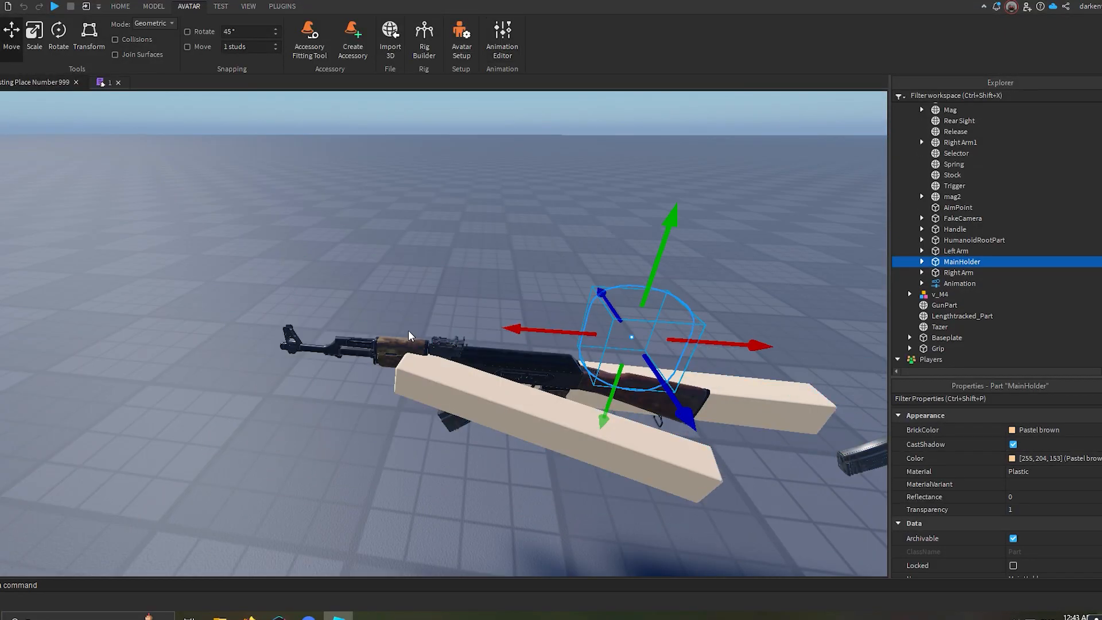
Clear the selection outside the Animation Editor and examine the AK-47 viewmodel from several angles.
left_click(322, 268)
right_click_drag(408, 329, 608, 293)
scroll(559, 343, "up", 3)
scroll(624, 343, "down", 5)
scroll(900, 260, "up", 10)
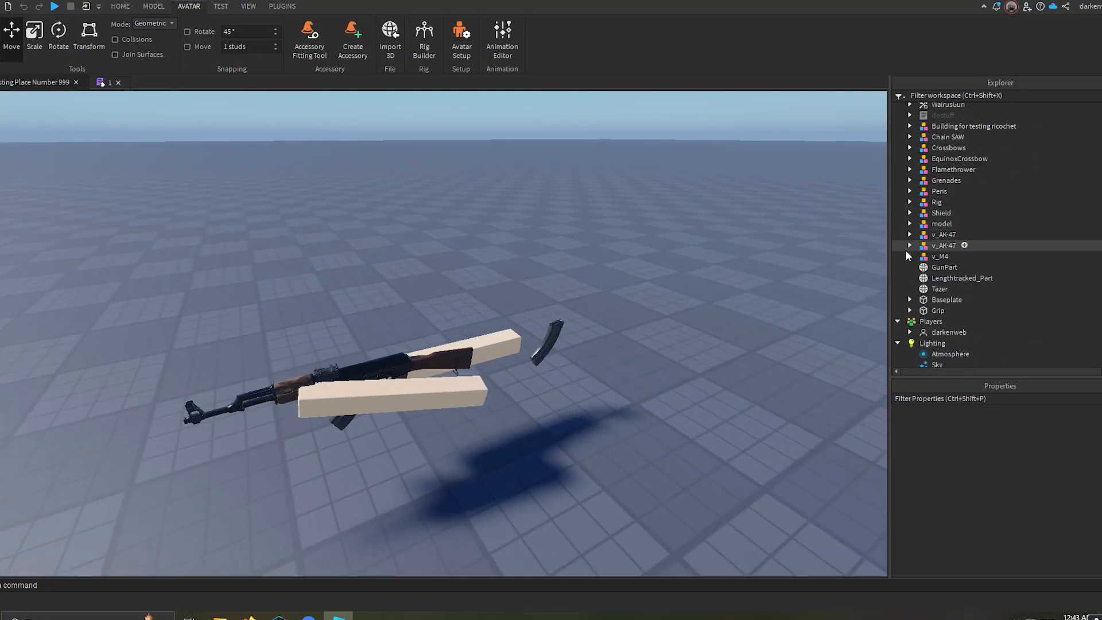
scroll(476, 317, "up", 4)
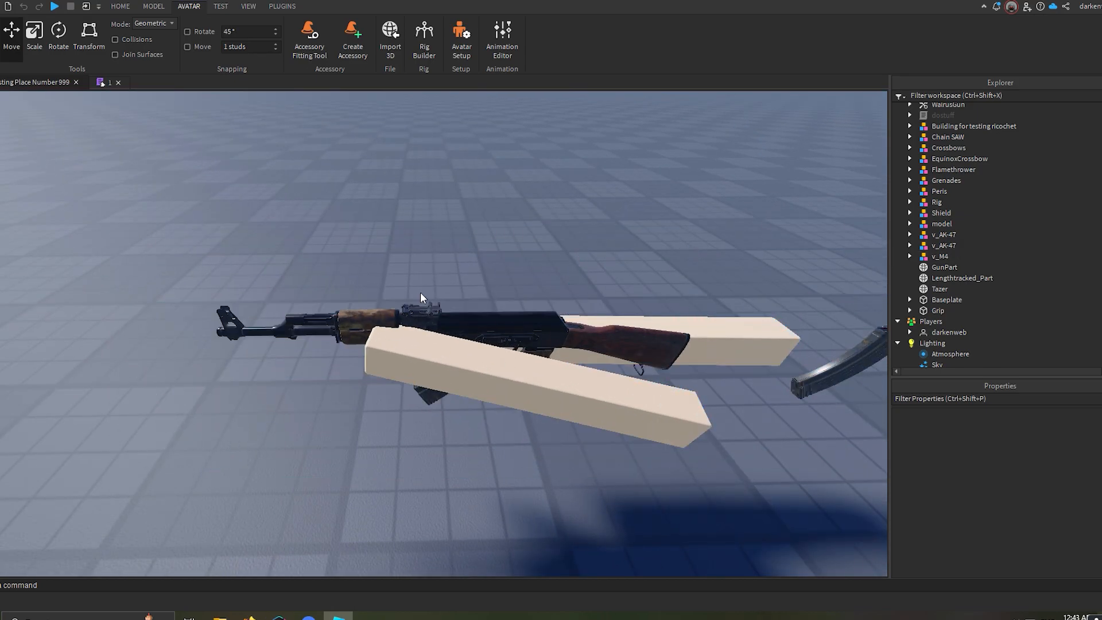
scroll(420, 292, "down", 3)
scroll(452, 343, "up", 2)
right_click_drag(453, 344, 409, 350)
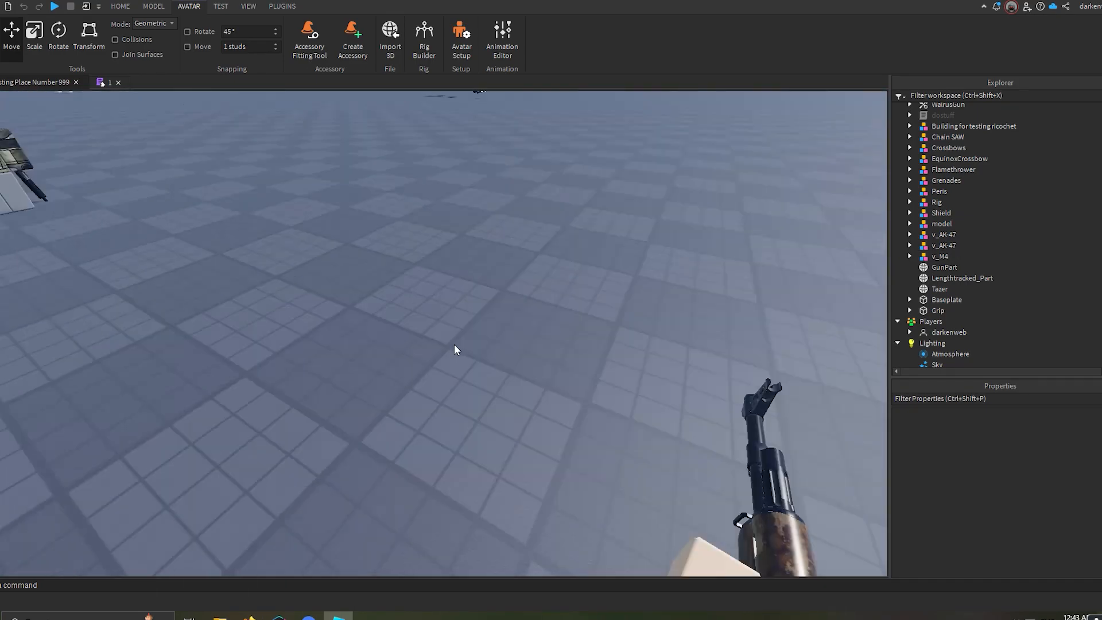
Copy the M4 model from inside v_M4 and paste it into the Workspace.
scroll(454, 343, "down", 3)
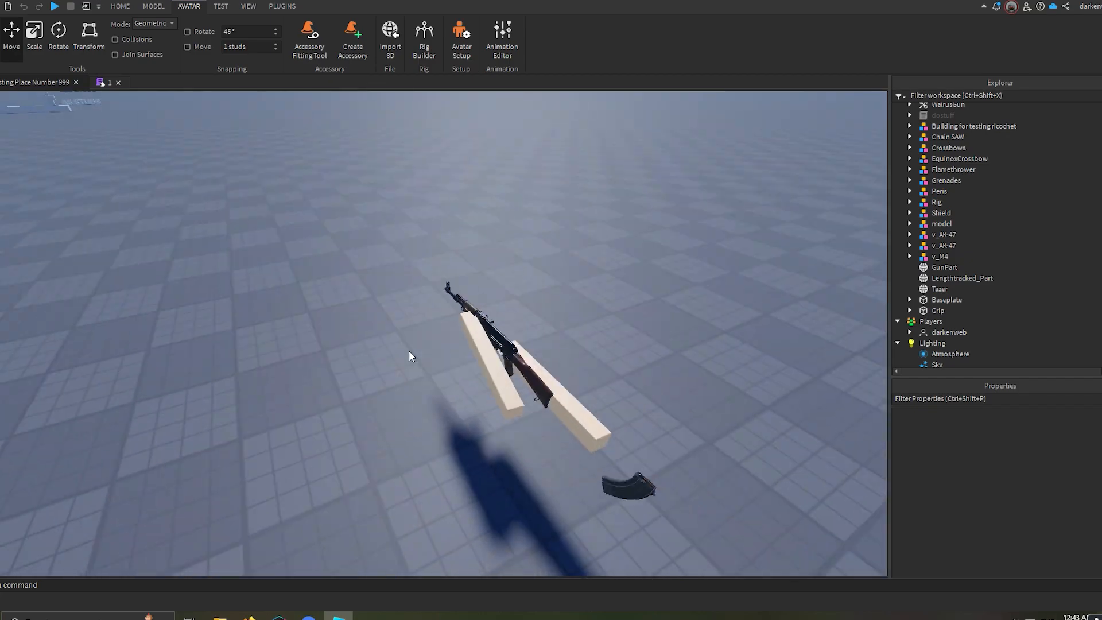
scroll(411, 350, "up", 3)
right_click_drag(508, 319, 514, 322)
scroll(514, 321, "up", 4)
left_click(460, 411, "alt")
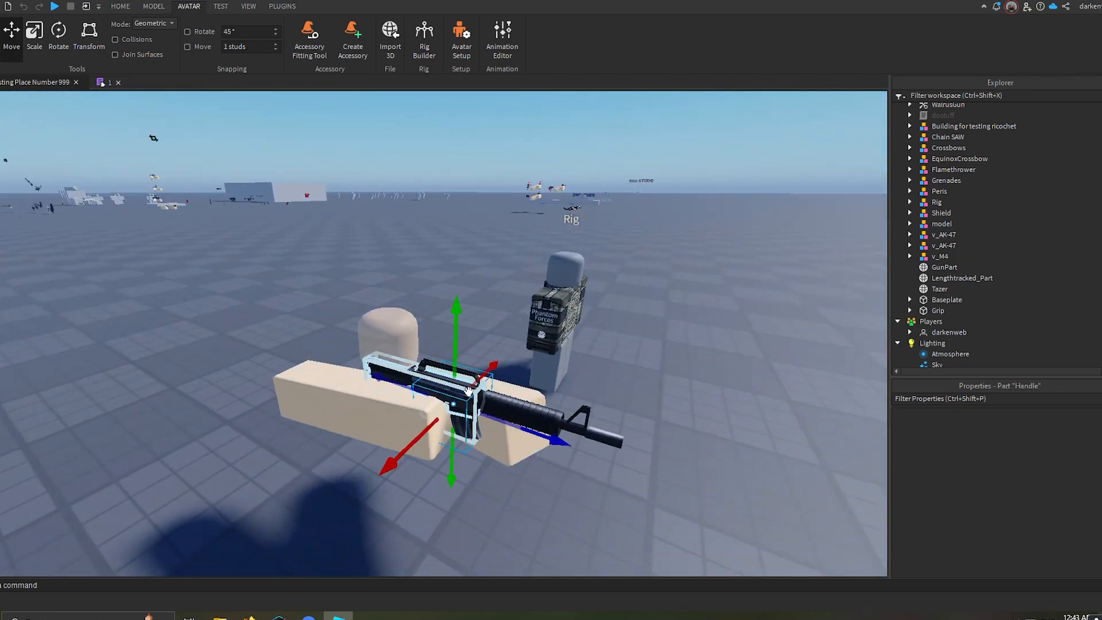
scroll(950, 263, "up", 1)
left_click(948, 343)
key("ctrl+c")
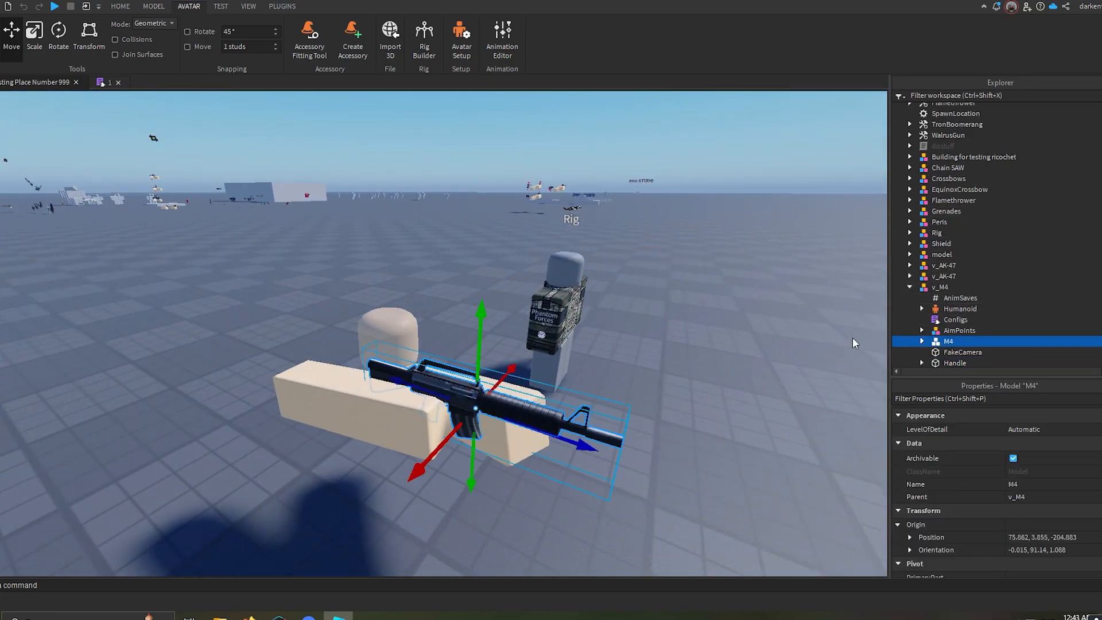
key("ctrl+v")
Move the M4 copy over to the AK-47 viewmodel and place it along the AK-47 between the arms.
key("ctrl+1")
left_click_drag(502, 333, 652, 414)
right_click_drag(652, 414, 652, 414)
left_click_drag(652, 415, 654, 415)
right_click_drag(652, 415, 654, 416)
left_click_drag(654, 416, 541, 294)
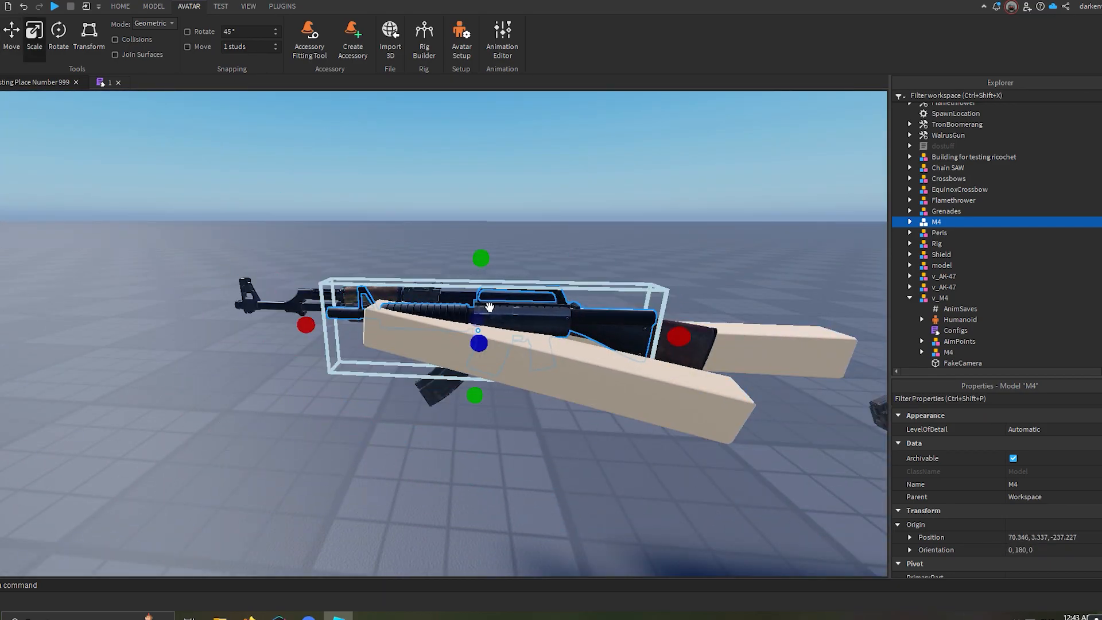
Scale up the M4 copy along the rifle to roughly match the AK-47's size.
left_click_drag(306, 323, 190, 290)
right_click_drag(553, 297, 553, 296)
key("d")
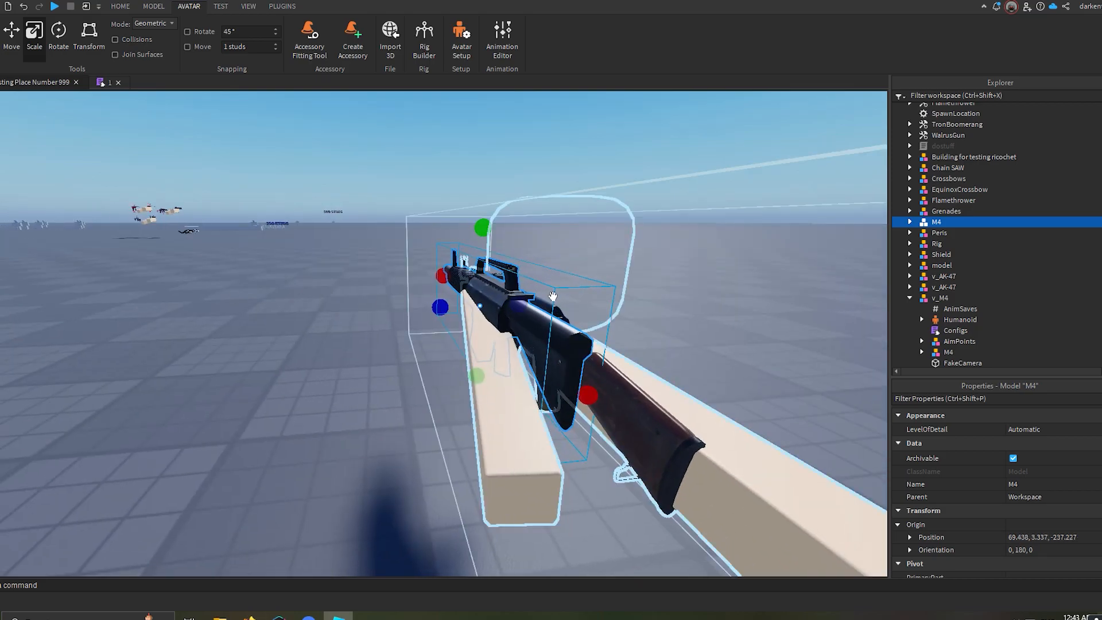
Fine-tune the M4 copy's position so it overlaps the AK-47, at about 70.152, 3.249, -237.511.
left_click_drag(532, 306, 559, 305)
right_click_drag(507, 297, 507, 298)
key("a")
left_click_drag(475, 279, 539, 288)
right_click_drag(539, 287, 539, 288)
key("s")
left_click_drag(446, 309, 435, 310)
key("w")
right_click_drag(435, 311, 435, 311)
left_click_drag(456, 270, 455, 279)
Select the v_AK-47 parts from Barrel through mag2 and set their Transparency to 1.
scroll(938, 295, "down", 4)
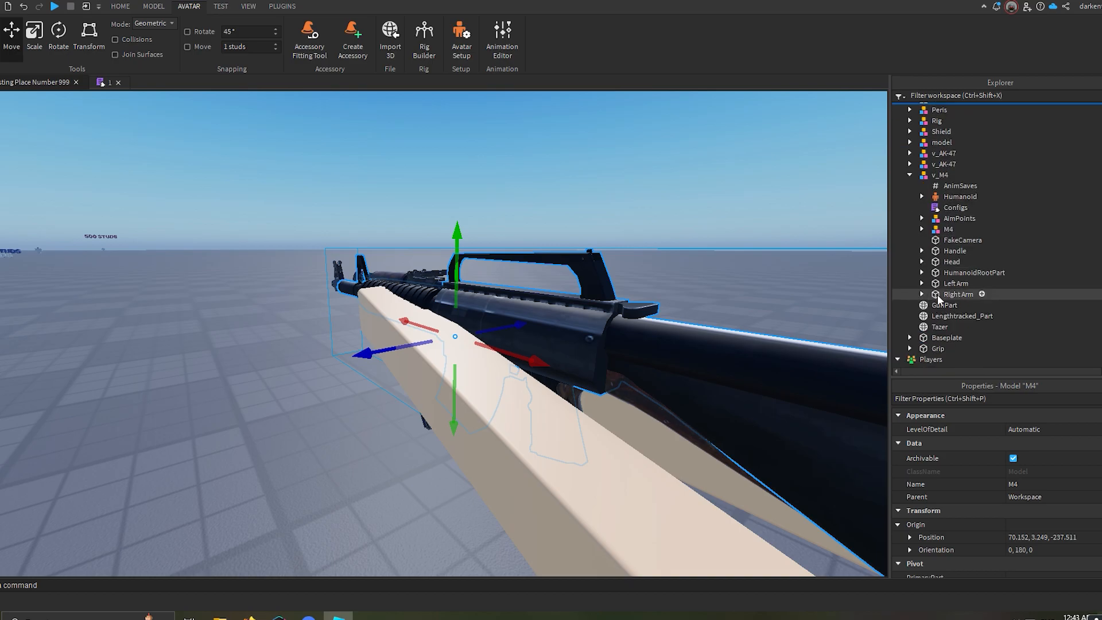
left_click(910, 175)
left_click(944, 163)
key("f")
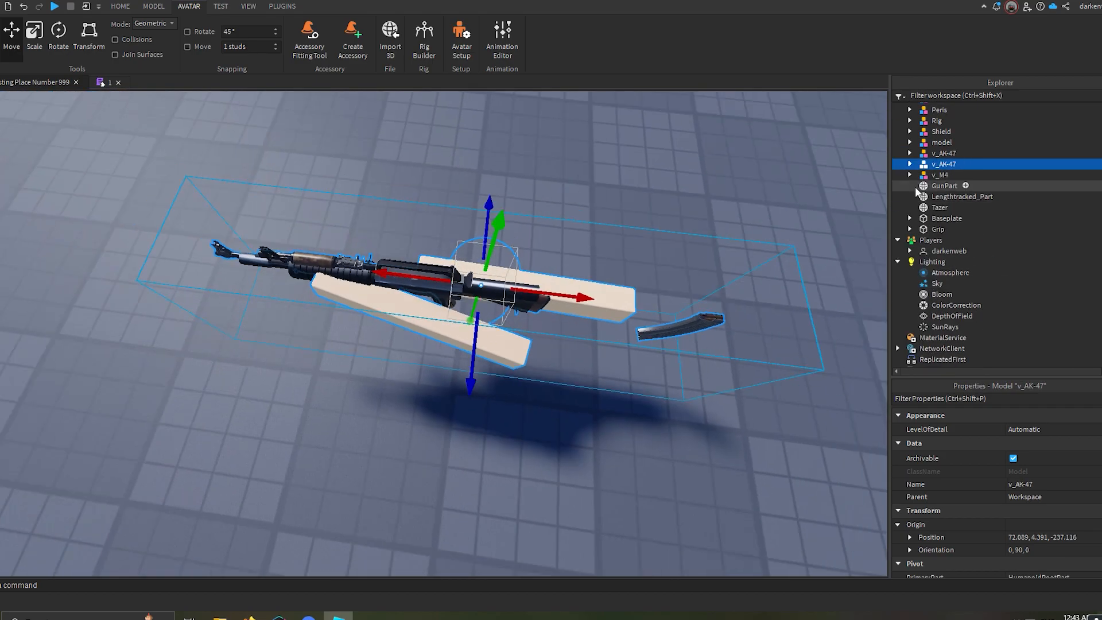
scroll(949, 243, "down", 3)
left_click(953, 137)
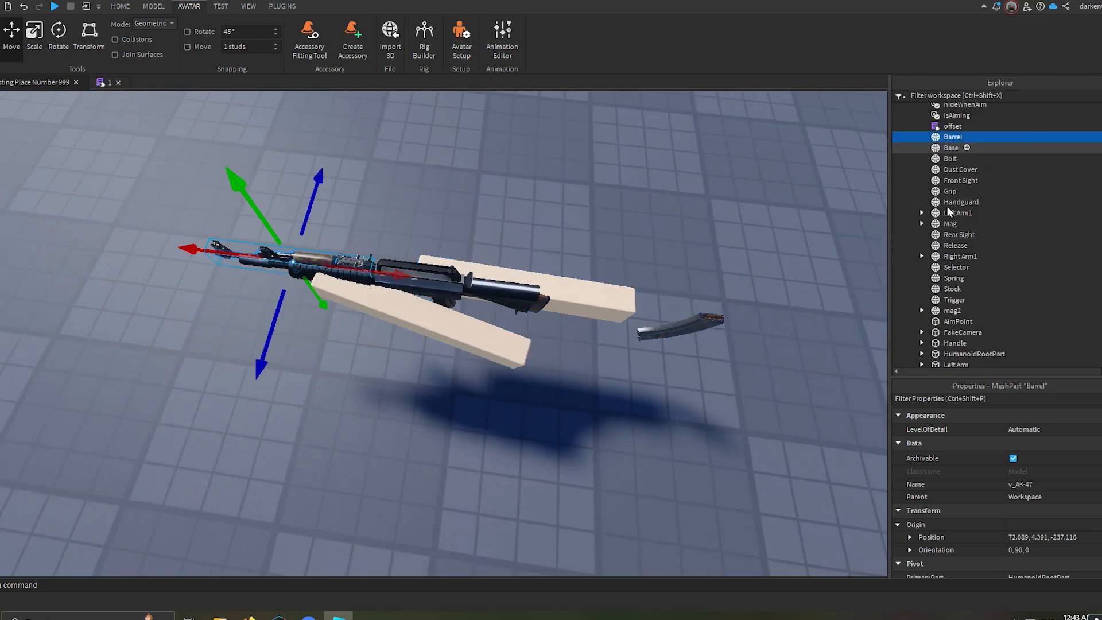
left_click(948, 311, "shift")
type("1")
key("Return")
Set the Transparency of Right Arm1 and Left Arm1 in v_AK-47 to 0.
right_click_drag(630, 383, 629, 381)
scroll(630, 381, "up", 3)
scroll(630, 382, "down", 3)
left_click(955, 257)
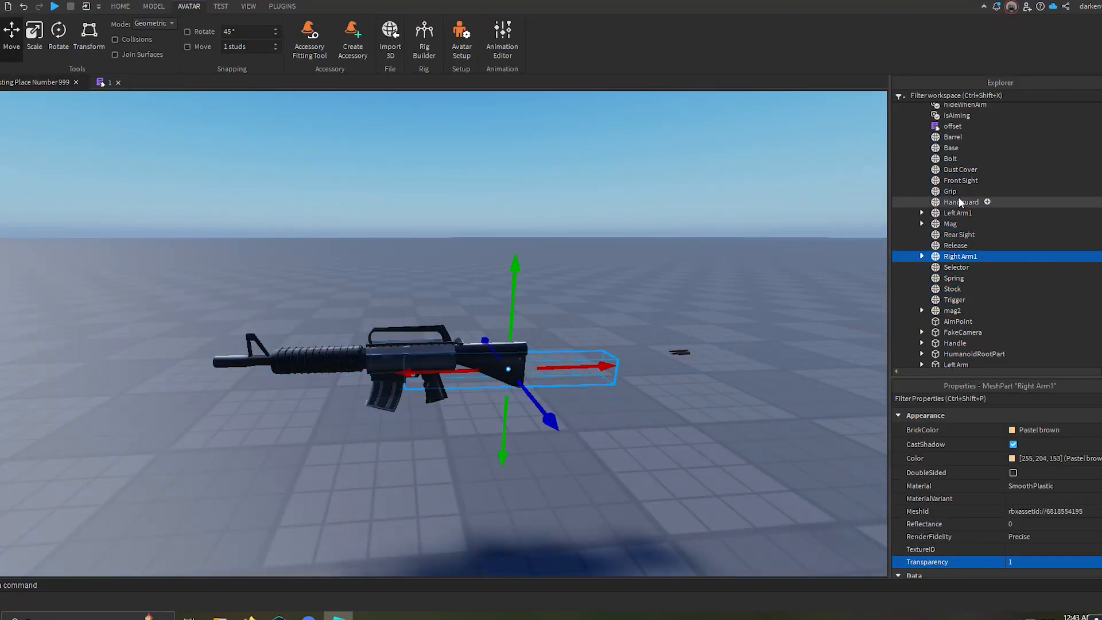
left_click(958, 213, "ctrl")
type("0")
key("Return")
Select the M4 copy and examine up close how it sits between the viewmodel's arms.
right_click_drag(622, 344, 622, 344)
scroll(622, 344, "up", 4)
left_click(623, 345)
left_click(404, 390)
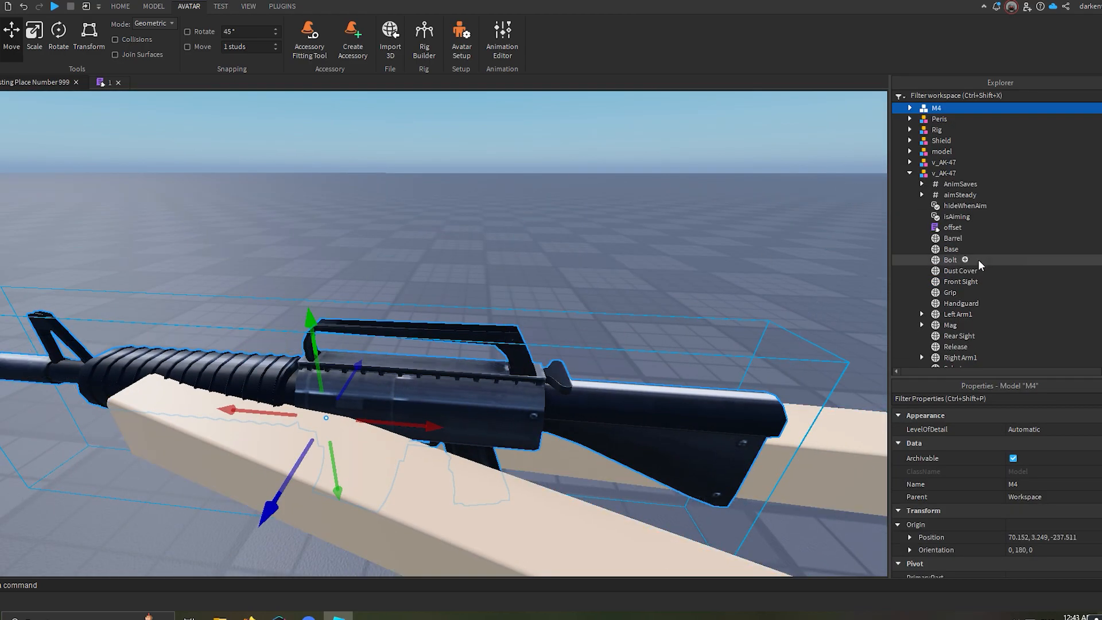
right_click_drag(452, 341, 452, 341)
scroll(452, 342, "down", 4)
right_click_drag(508, 391, 508, 390)
scroll(508, 392, "up", 6)
scroll(508, 391, "down", 5)
scroll(508, 391, "down", 3)
right_click_drag(455, 415, 454, 415)
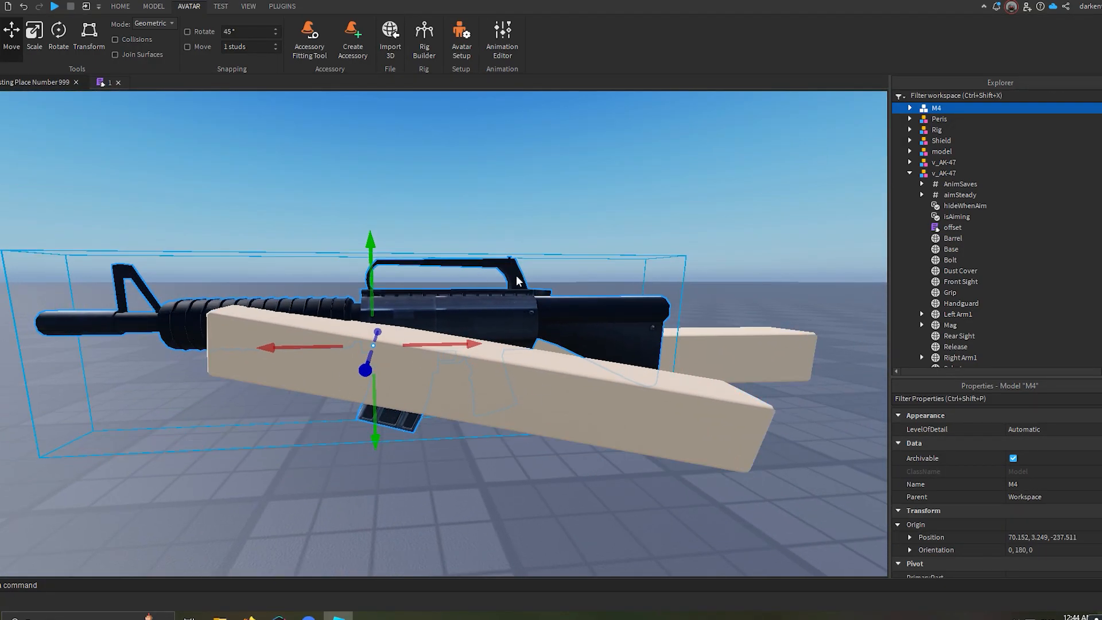
Clear the selection, collapse v_AK-47 in the Explorer and review the M4 and arms from near and far.
left_click(445, 280)
scroll(411, 310, "down", 4)
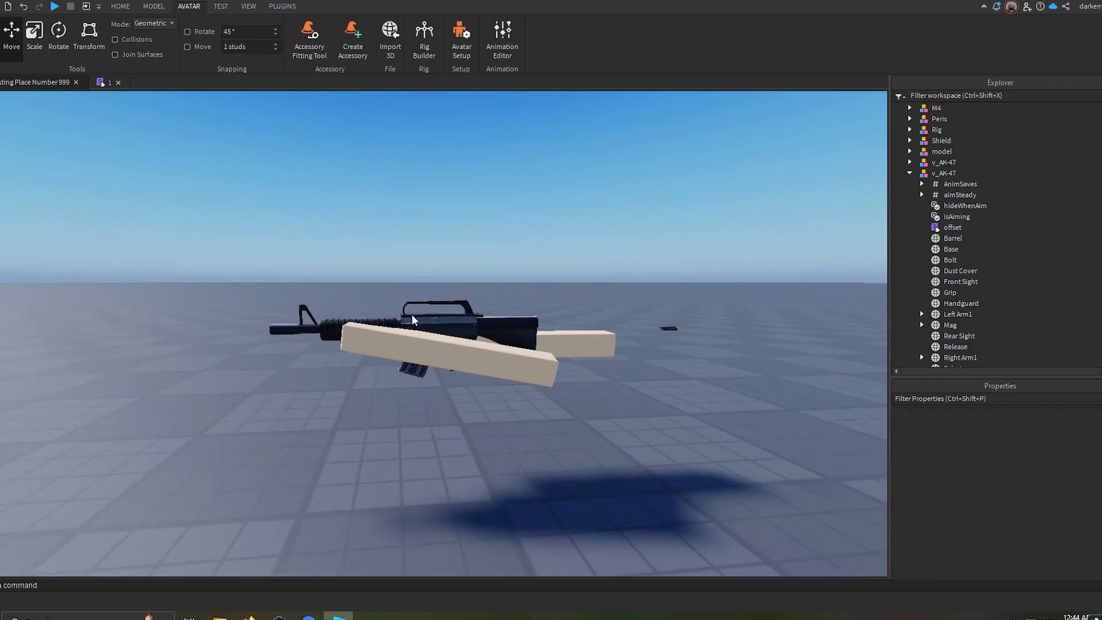
scroll(344, 339, "up", 2)
scroll(425, 328, "up", 4)
right_click_drag(425, 327, 425, 327)
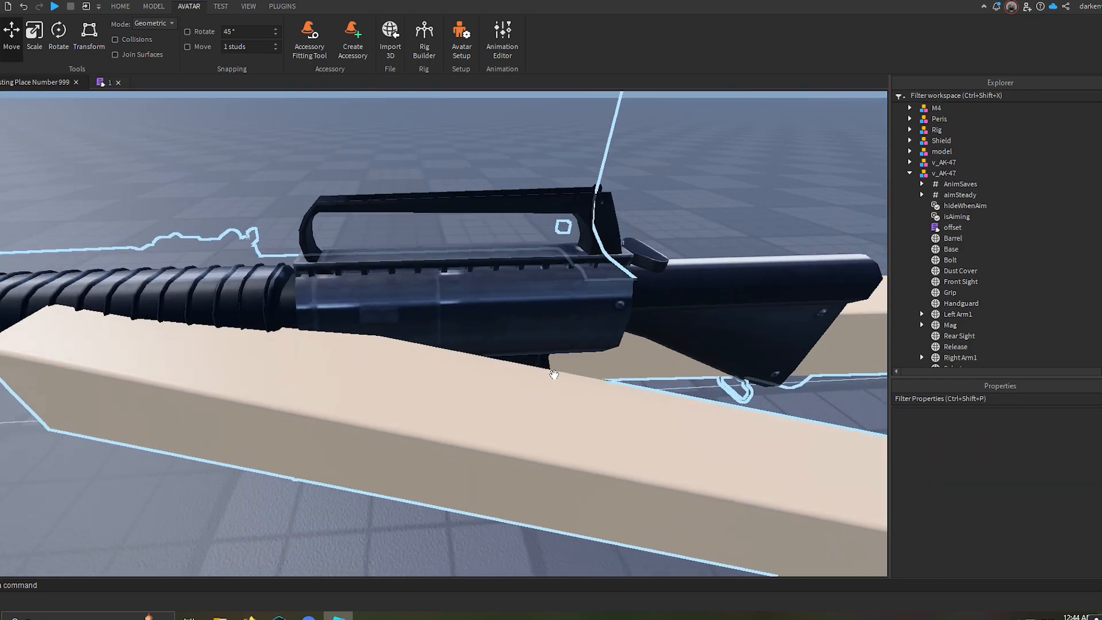
scroll(425, 328, "down", 5)
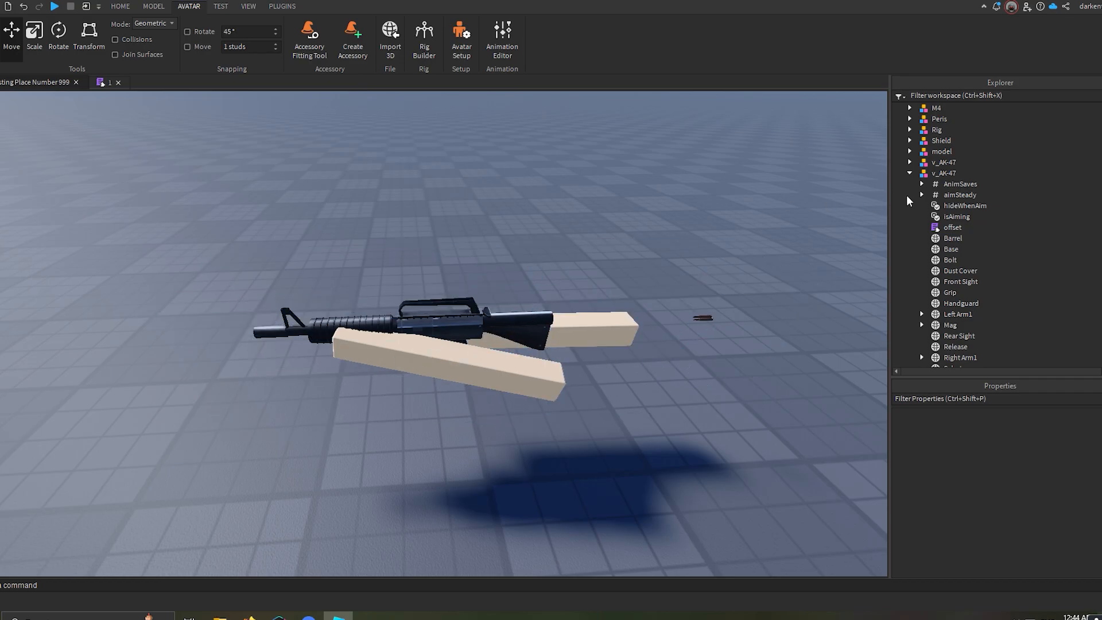
left_click(910, 173)
left_click(603, 316)
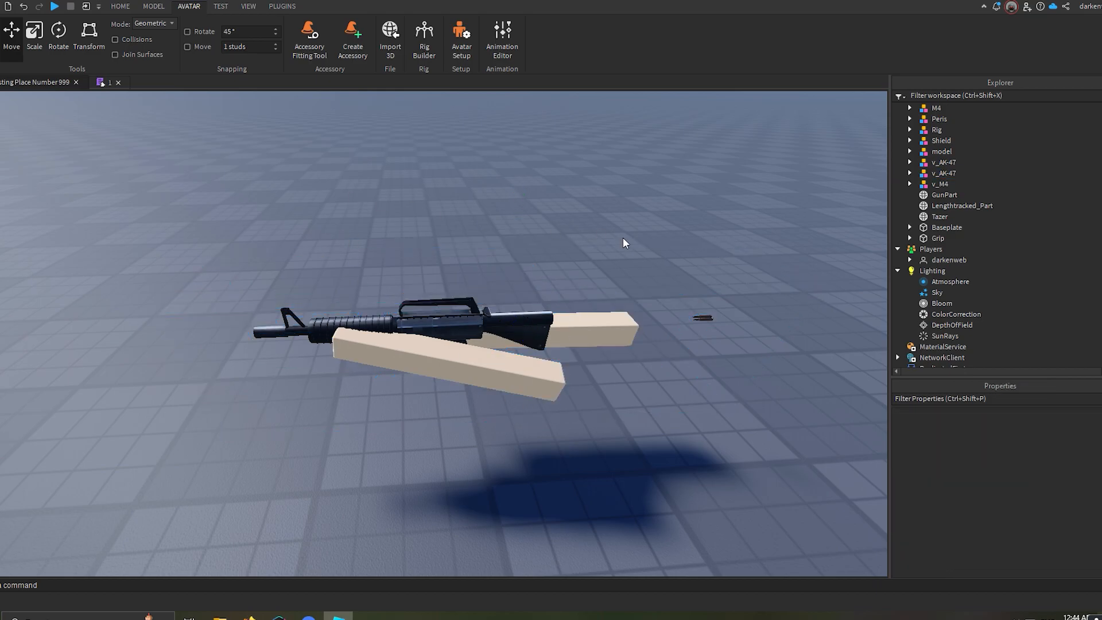
scroll(624, 238, "up", 3)
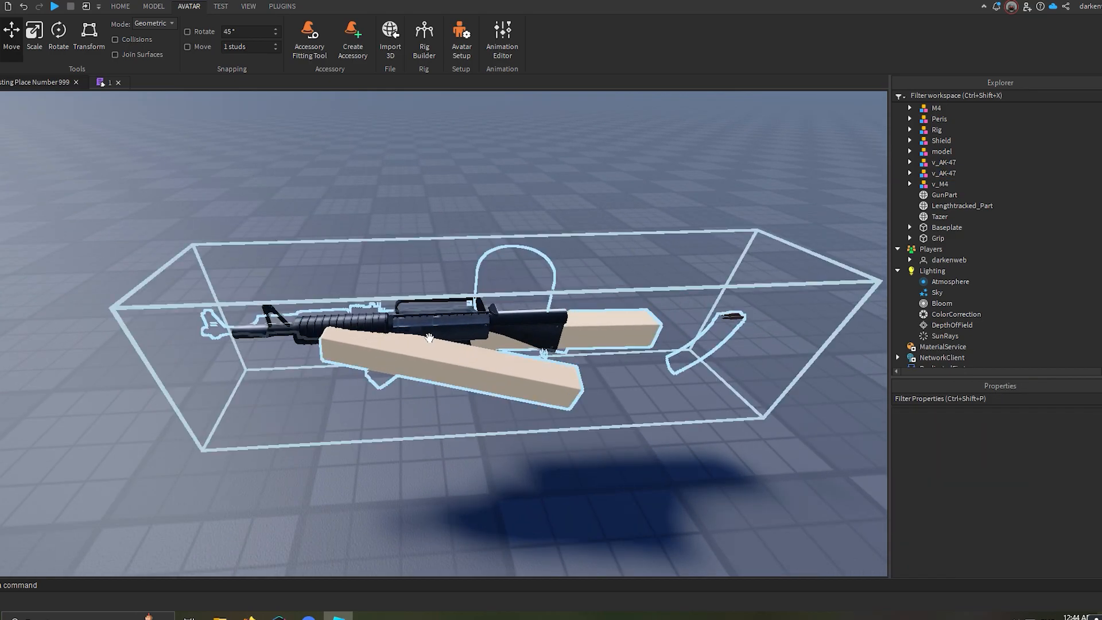
scroll(395, 248, "down", 4)
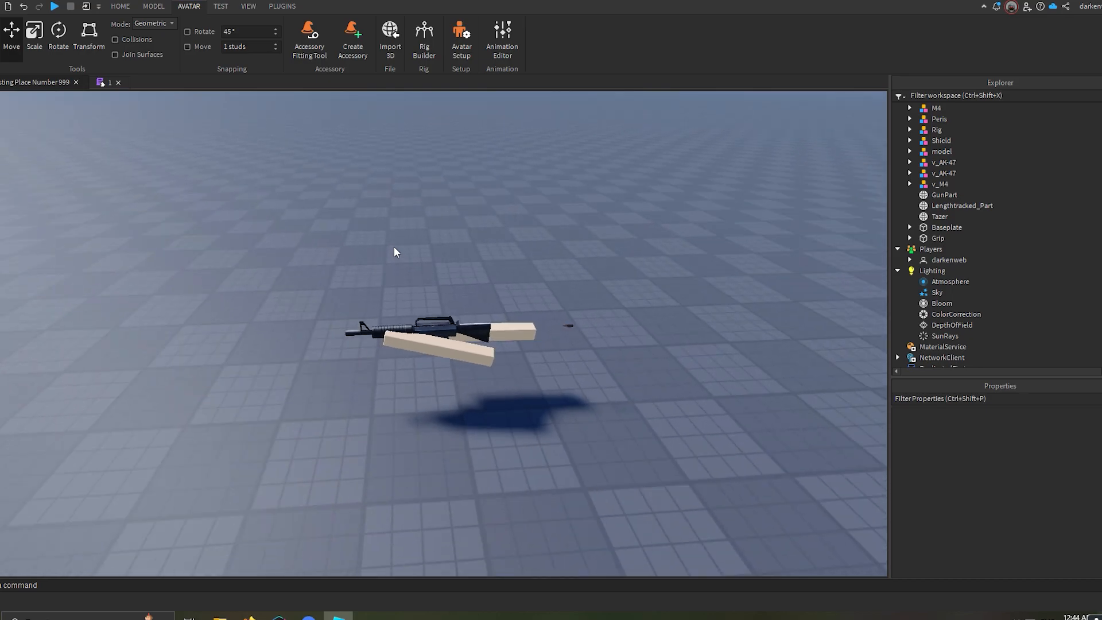